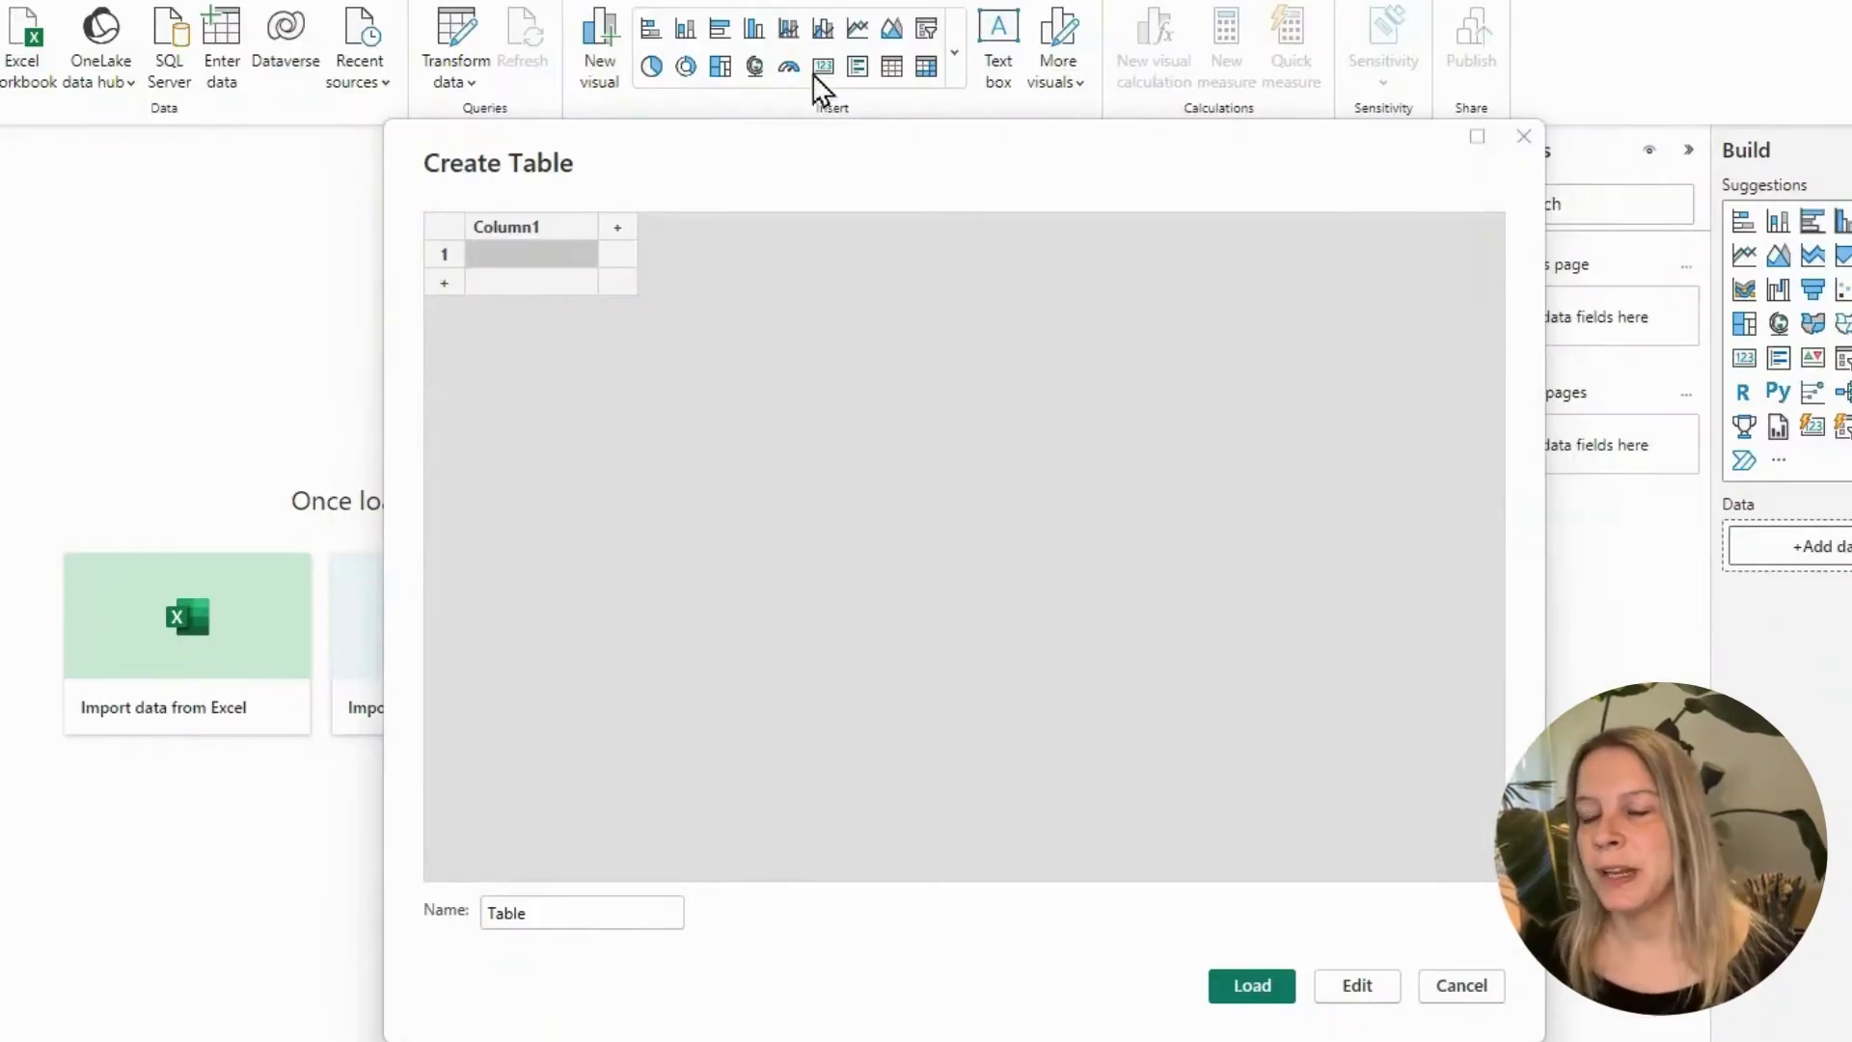
Name the new table Color Table
{"action": "left_click", "coordinate": [619, 909]}
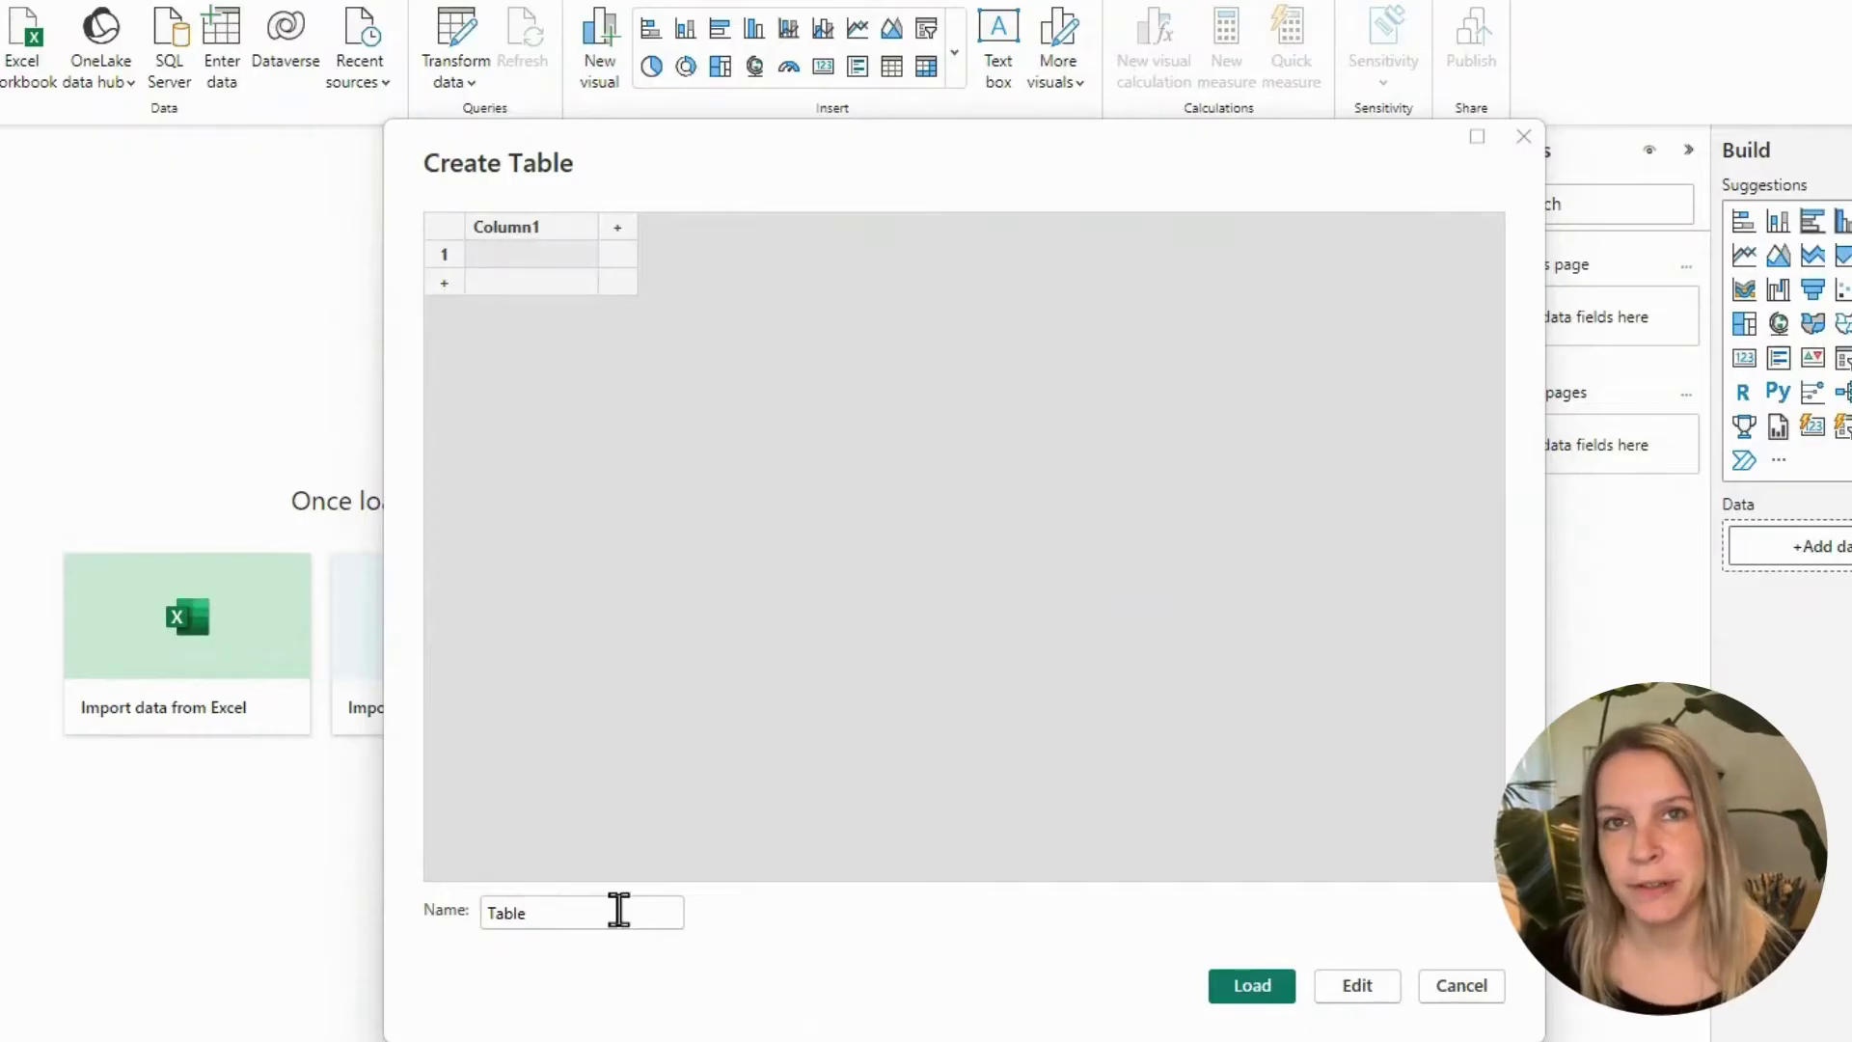
{"action": "double_click", "coordinate": [619, 909]}
{"action": "type", "text": "Color Table"}
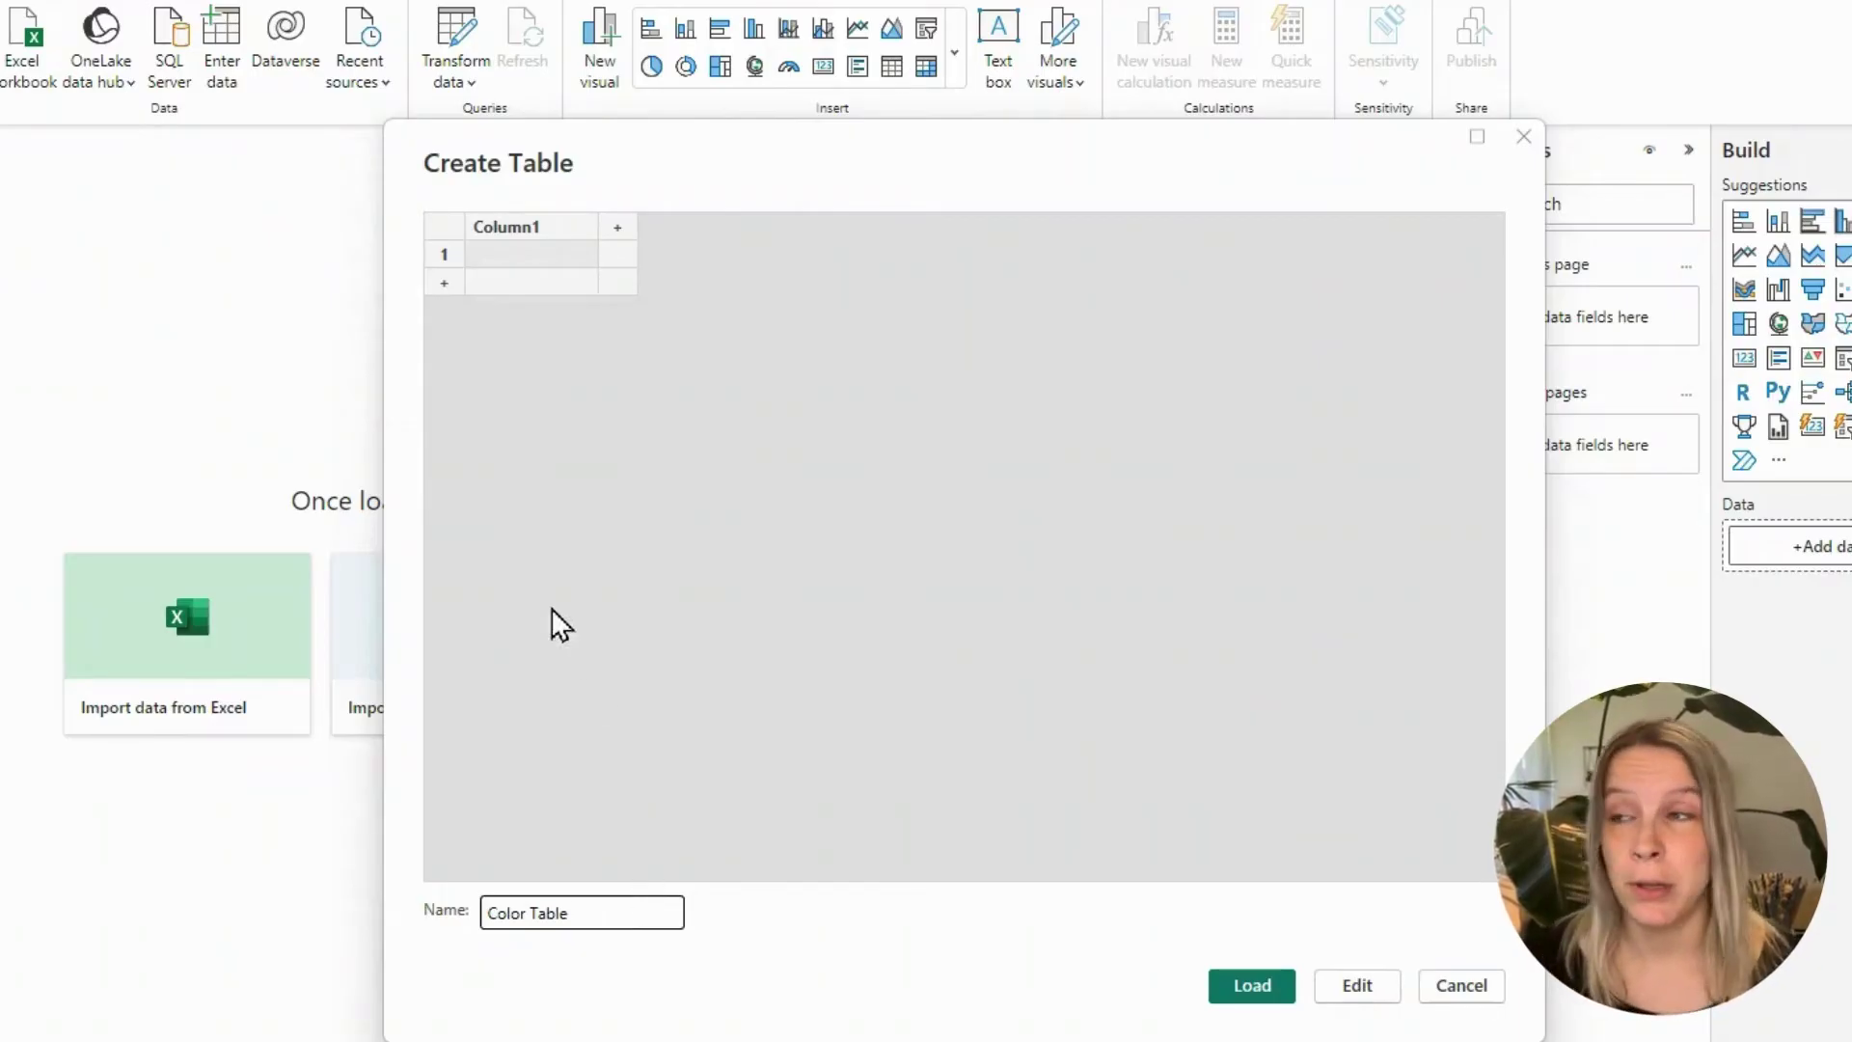
Fill columns Theme, Main Color, Background Color with Yellow #eec85e #e6ebee, Green #7EB2BC #e6ebee, Dark Blue #373d4d #8b909e, and load the table
{"action": "left_click", "coordinate": [553, 230]}
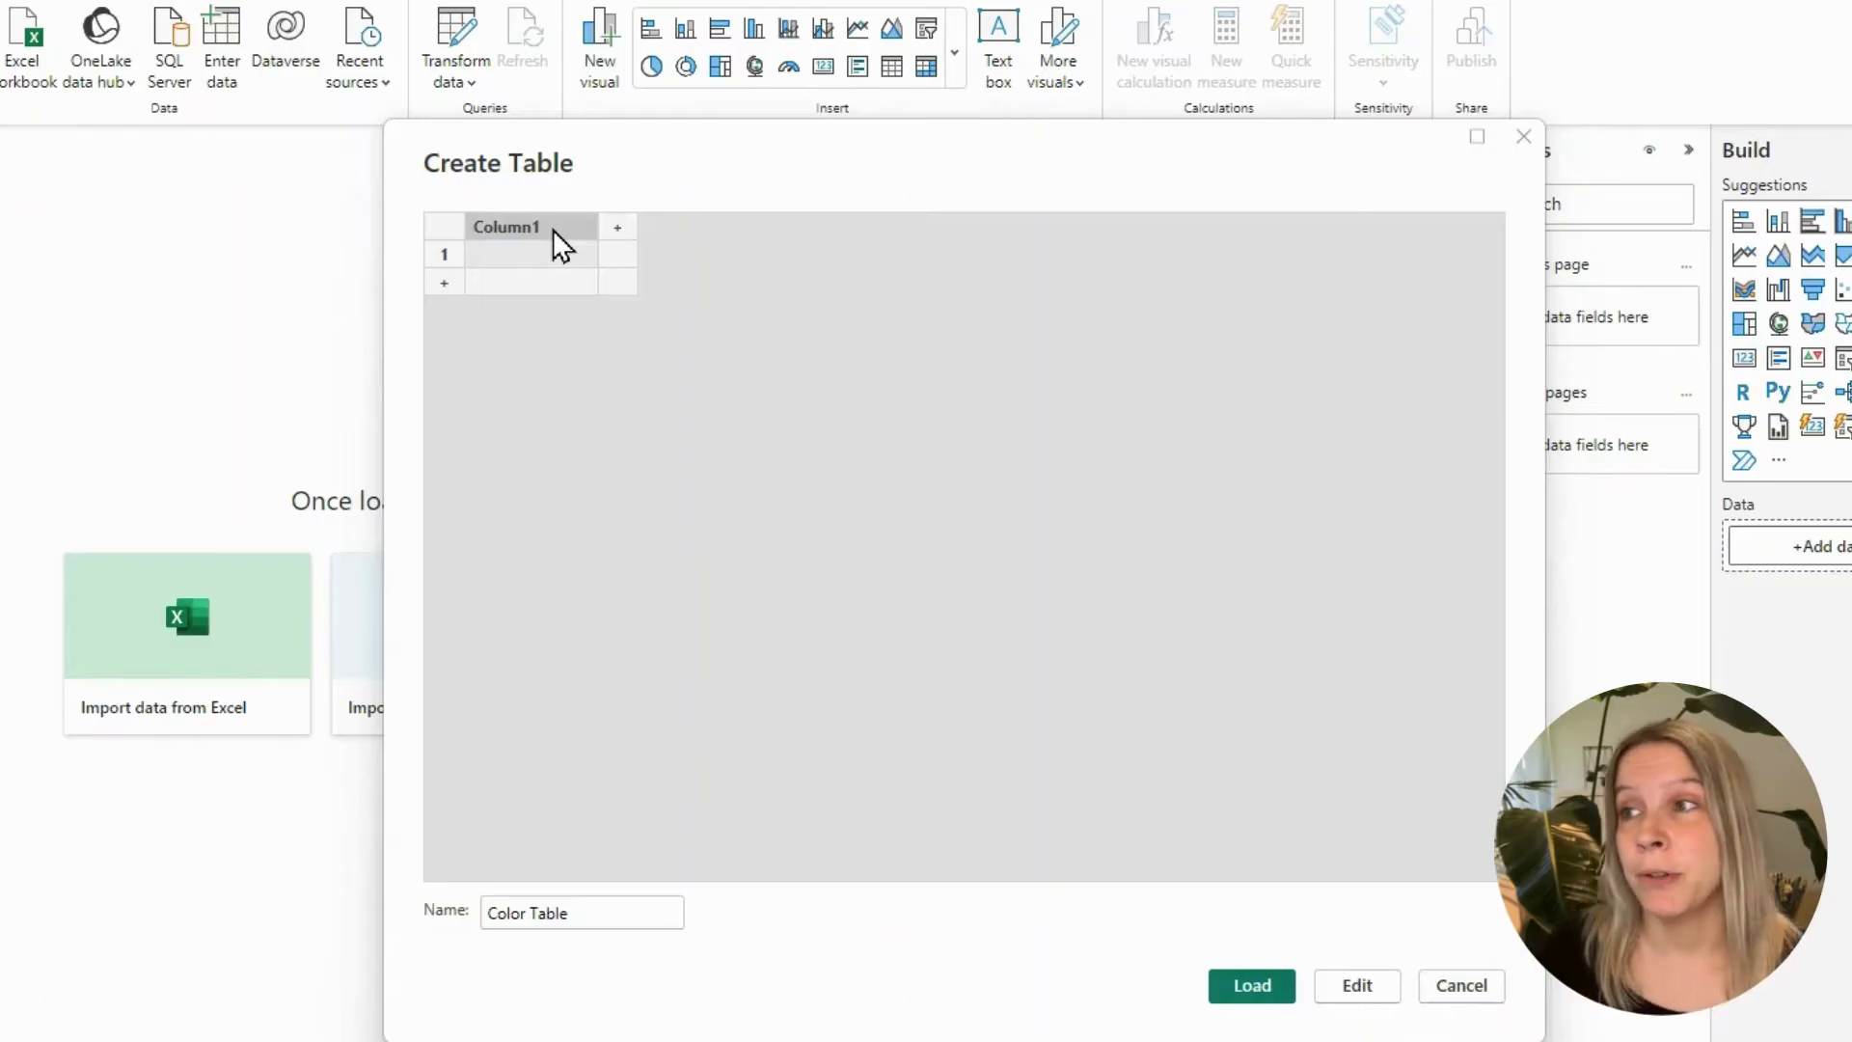
{"action": "type", "text": "Theme\tMain Color\tBackground Color Yellow\t#eec85e\t#e6ebee Green\t#7EB2BC\t#e6ebee Dark Blue\t#373d4d\t#8b909e"}
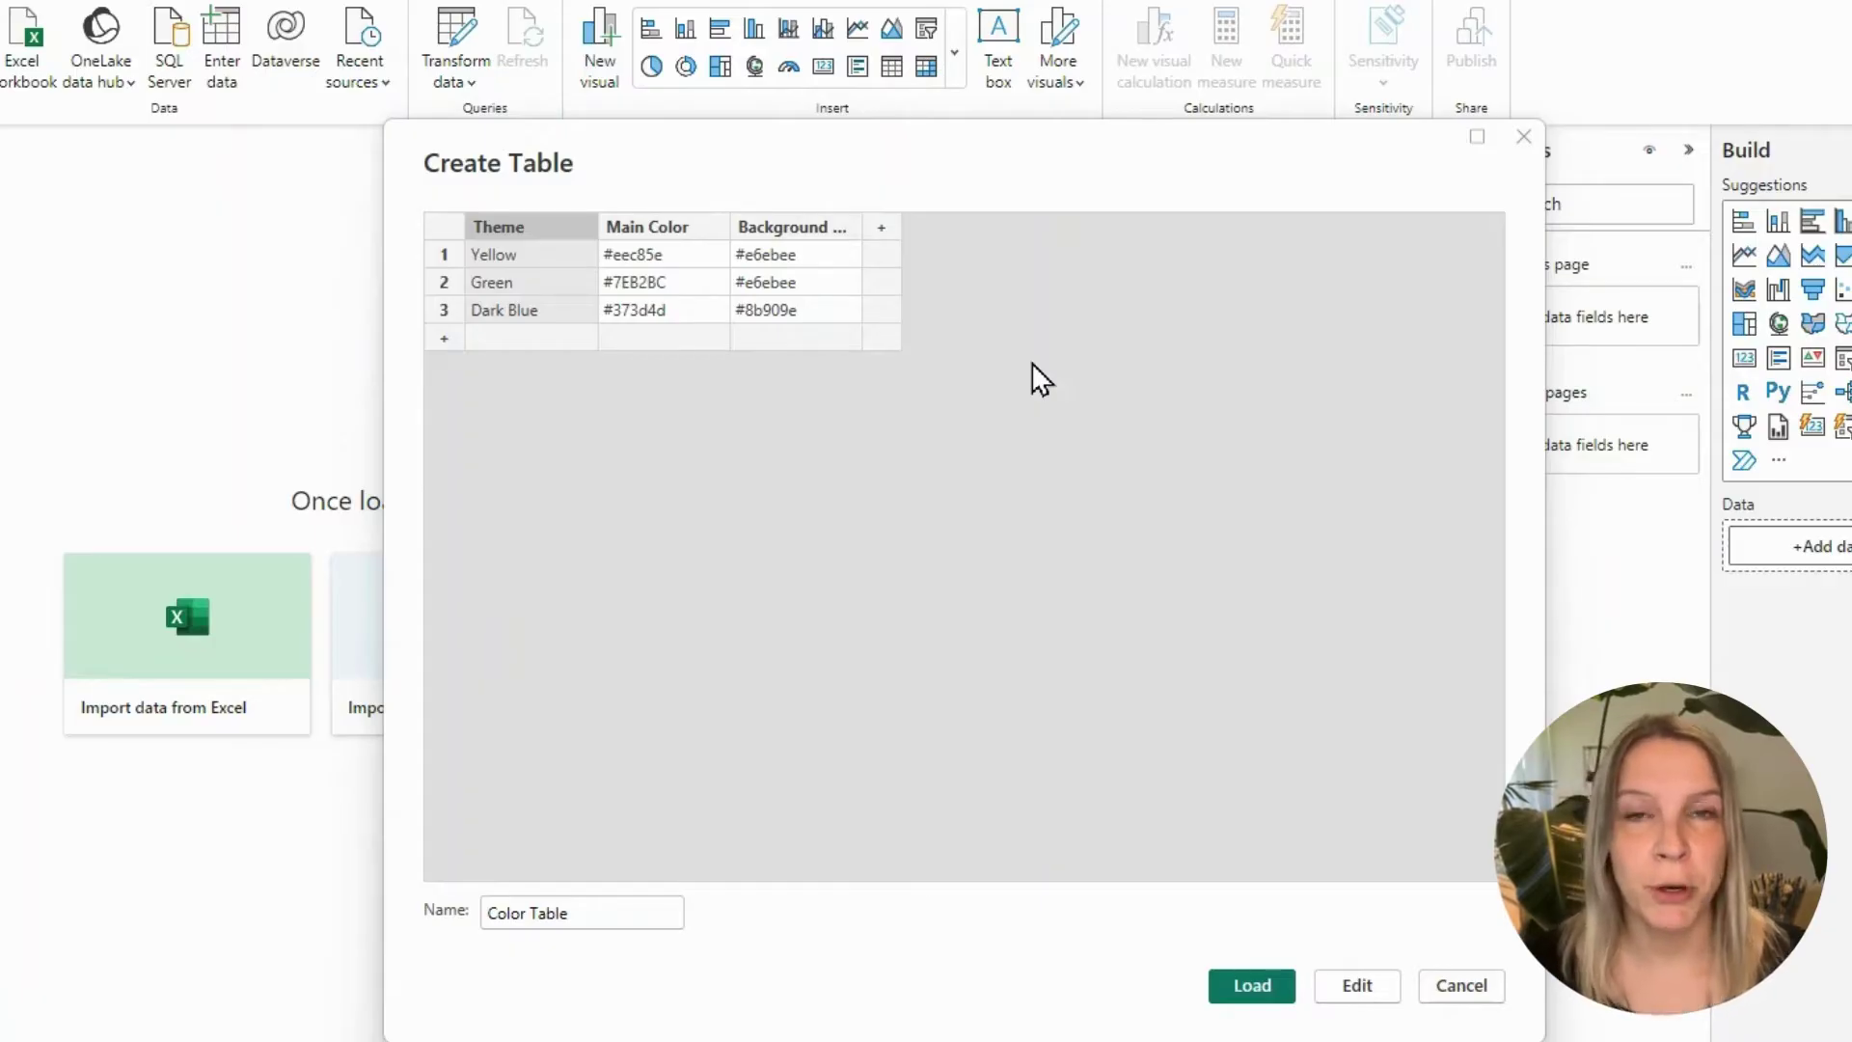
{"action": "left_click", "coordinate": [1248, 986]}
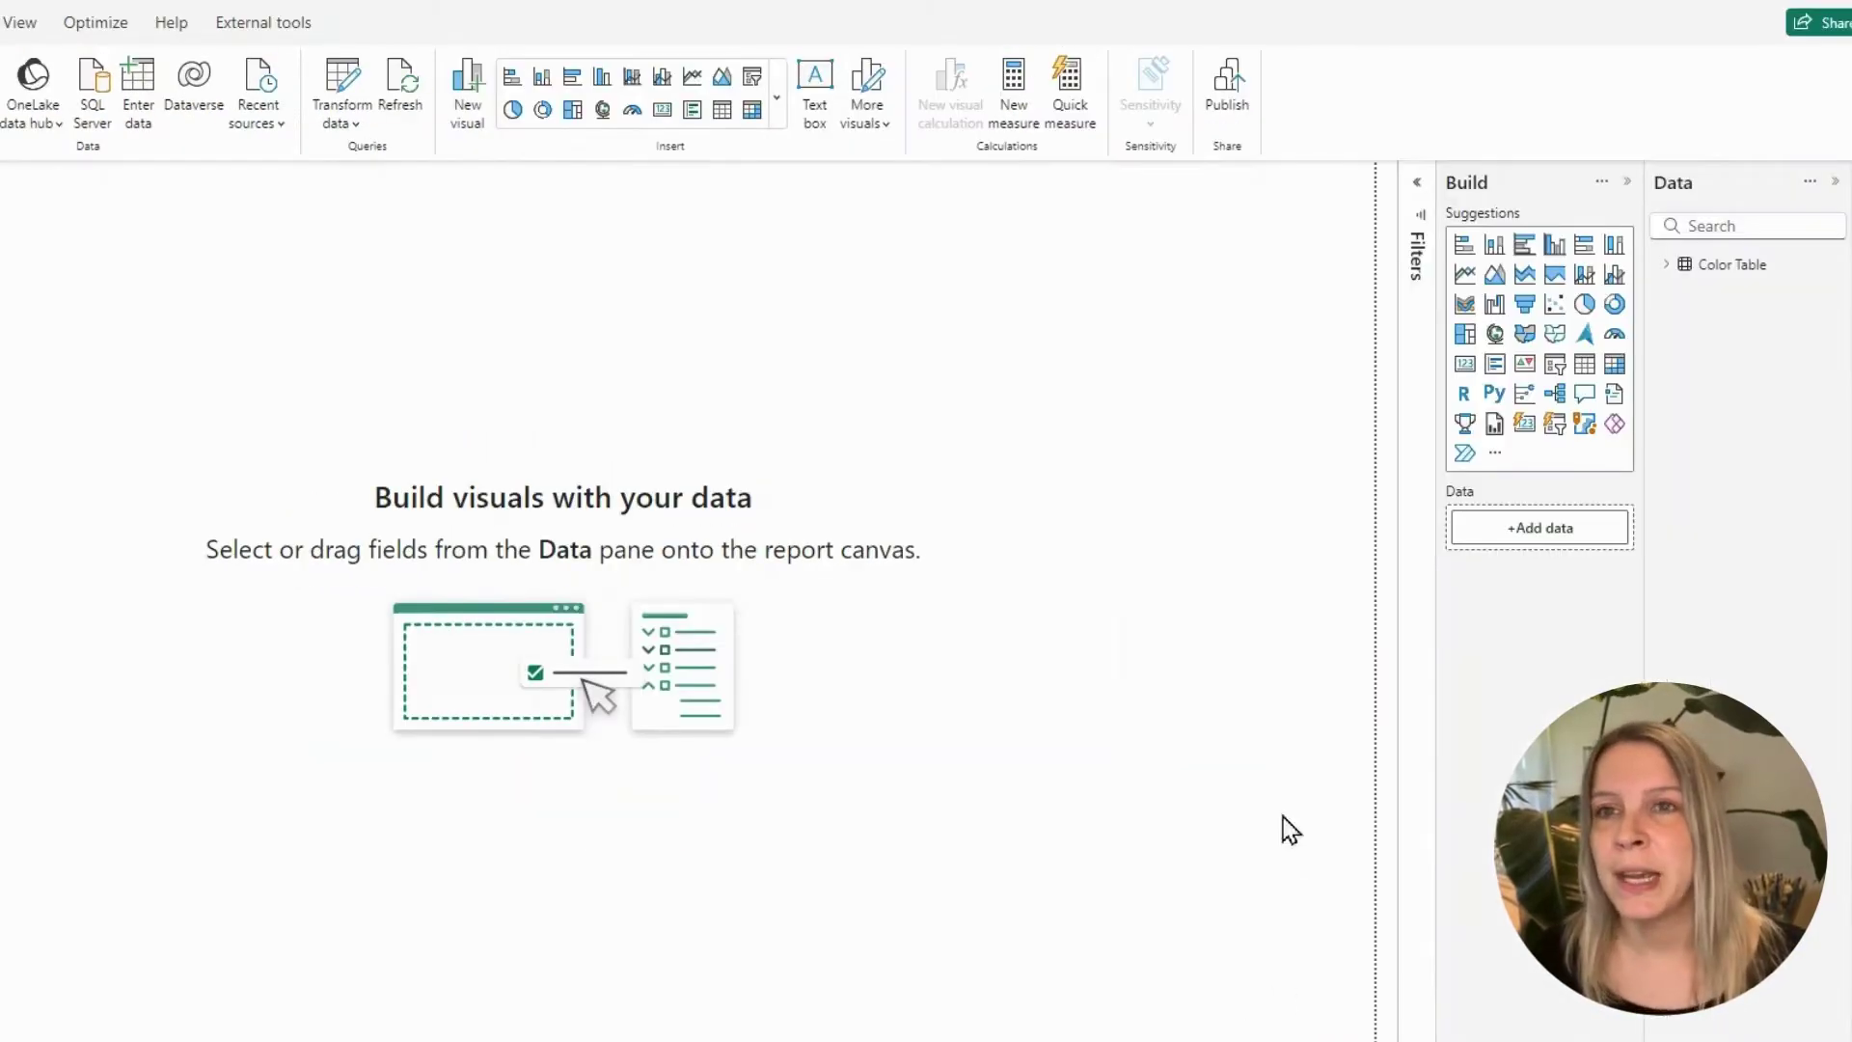
Create a table visual from Color Table's Background Color, Main Color and Theme fields, and move it to the right part of the canvas
{"action": "left_click", "coordinate": [1666, 279]}
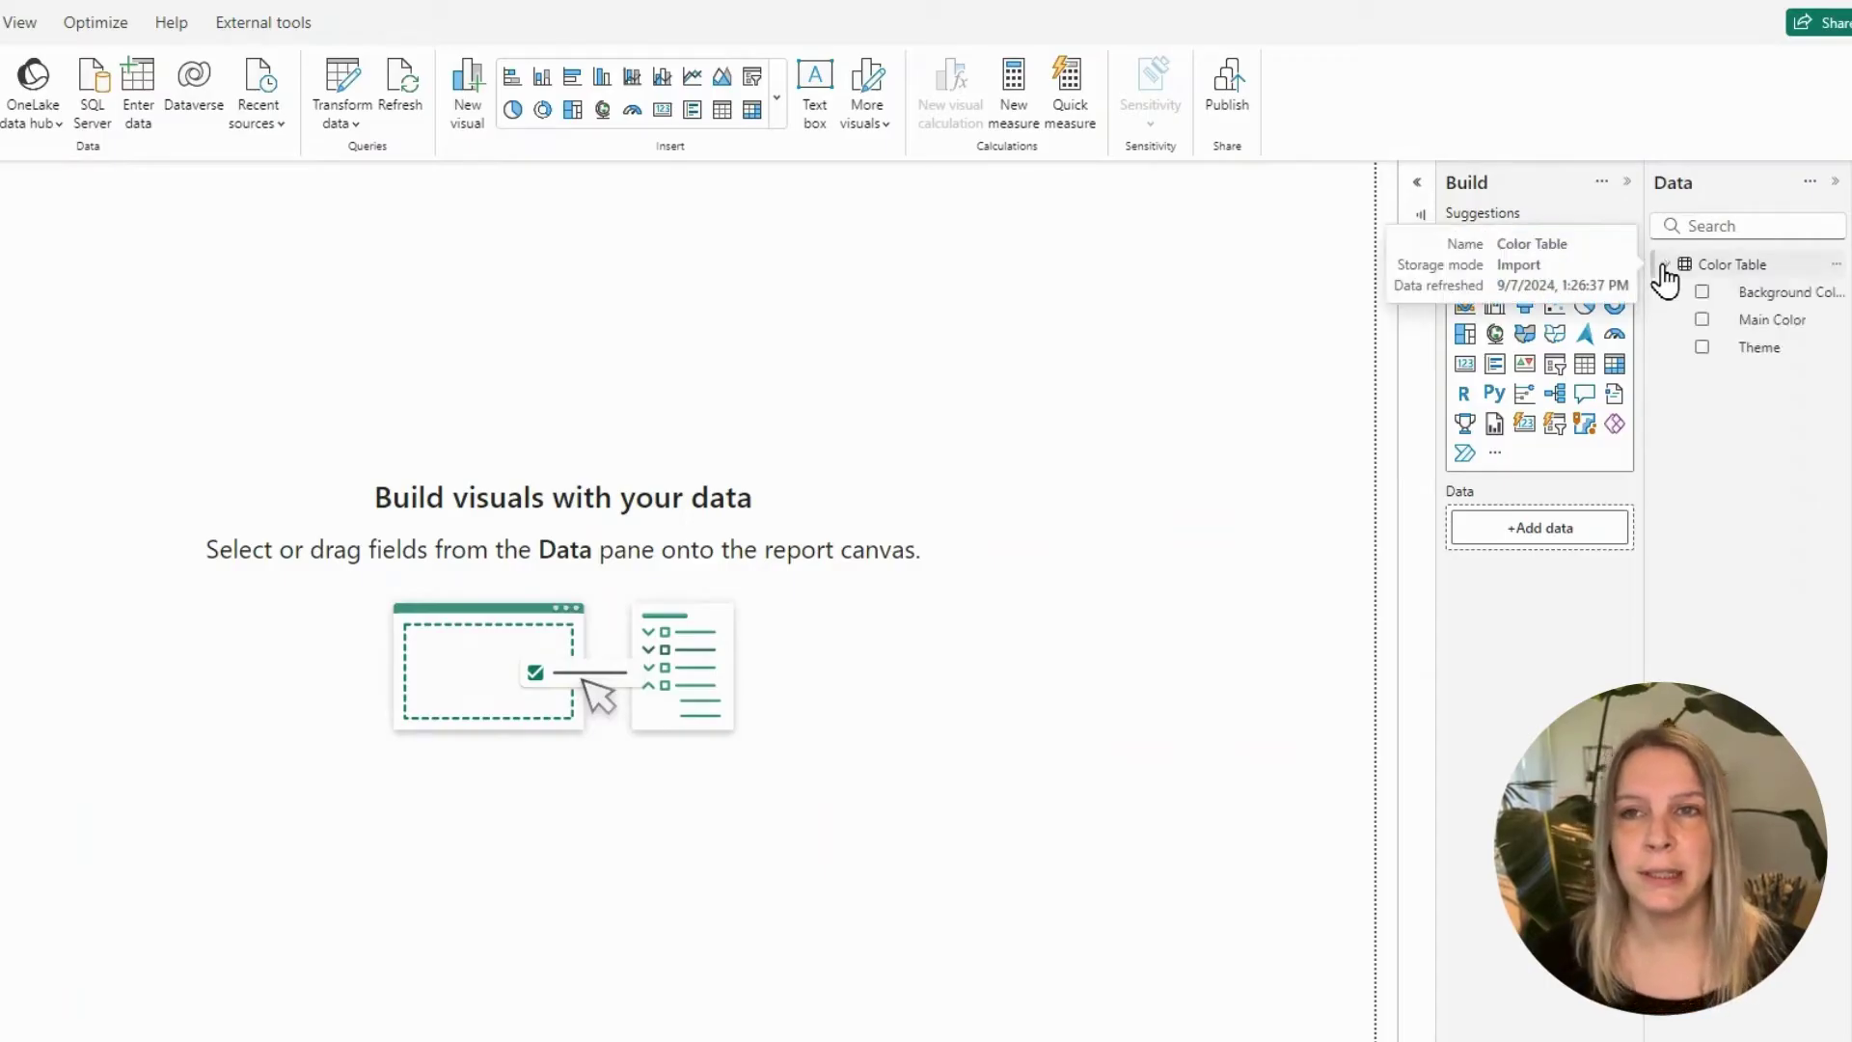
{"action": "left_click", "coordinate": [1702, 293]}
{"action": "left_click", "coordinate": [1703, 321]}
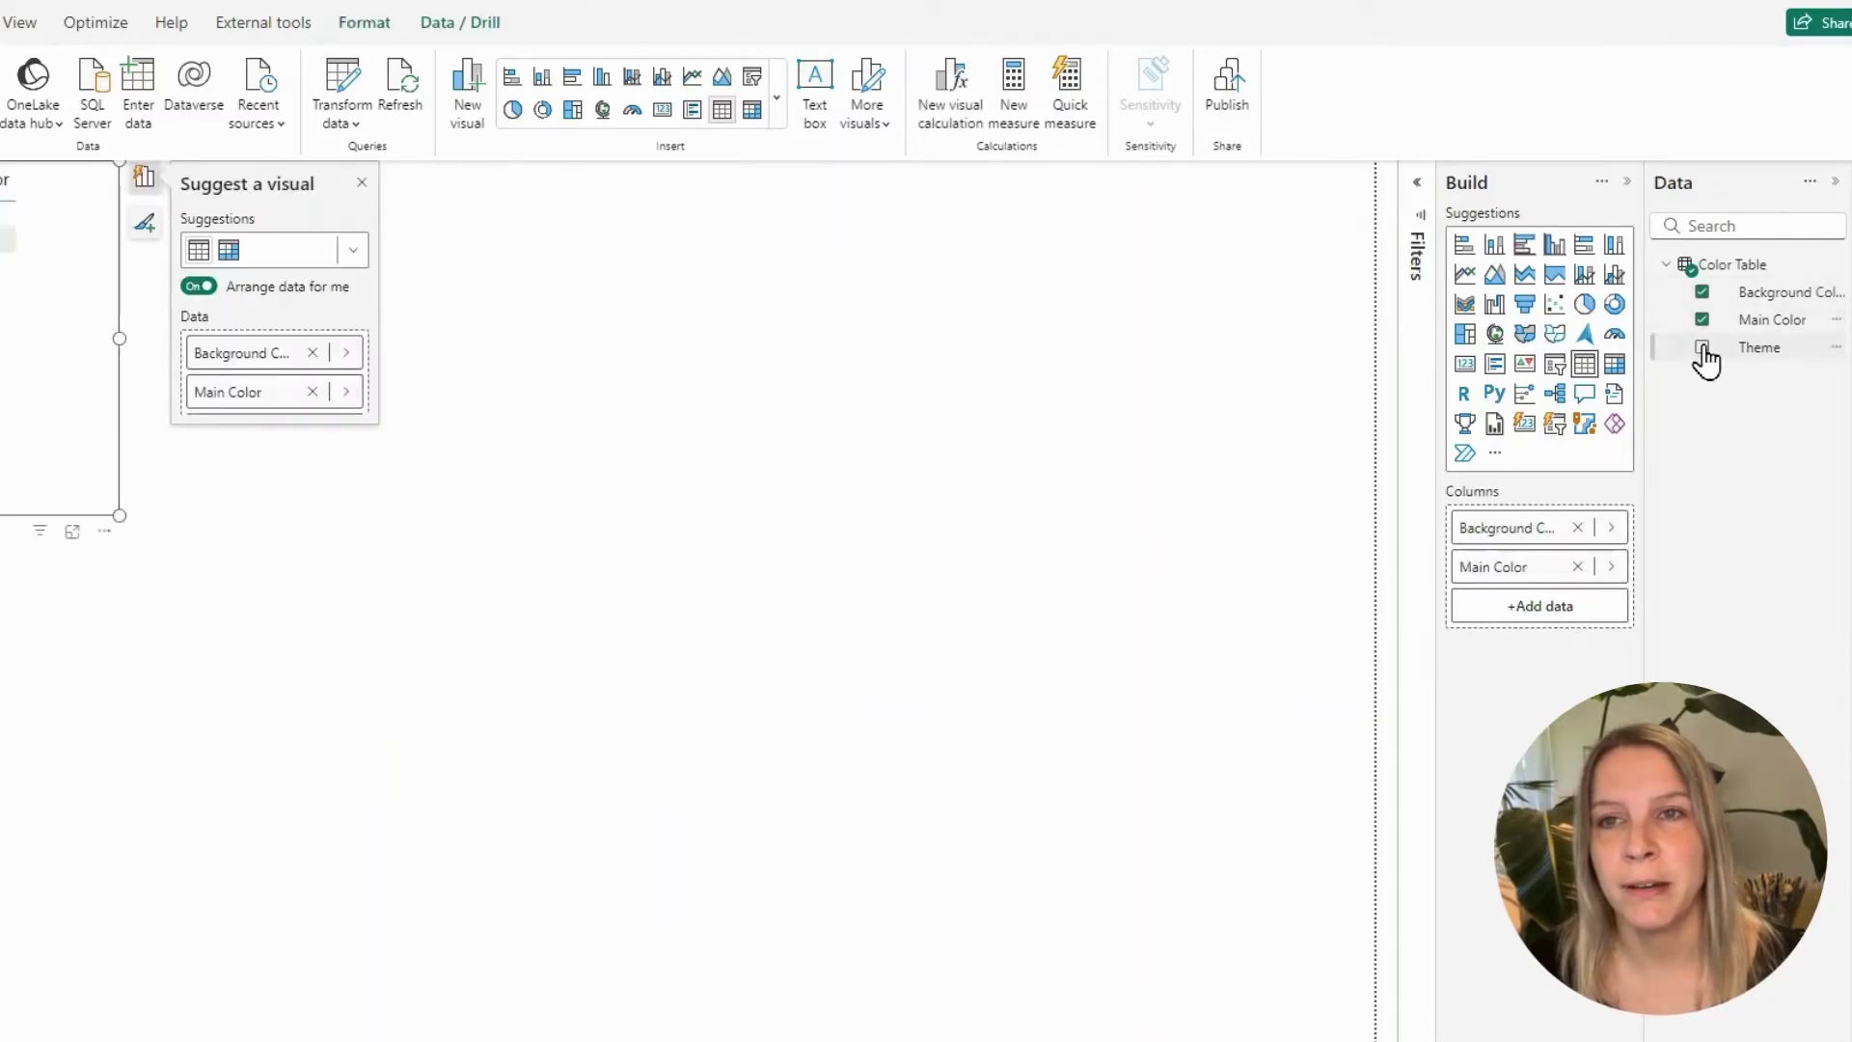
{"action": "left_click", "coordinate": [1702, 349]}
{"action": "left_click_drag", "start_coordinate": [58, 386], "coordinate": [961, 767]}
{"action": "left_click", "coordinate": [961, 767]}
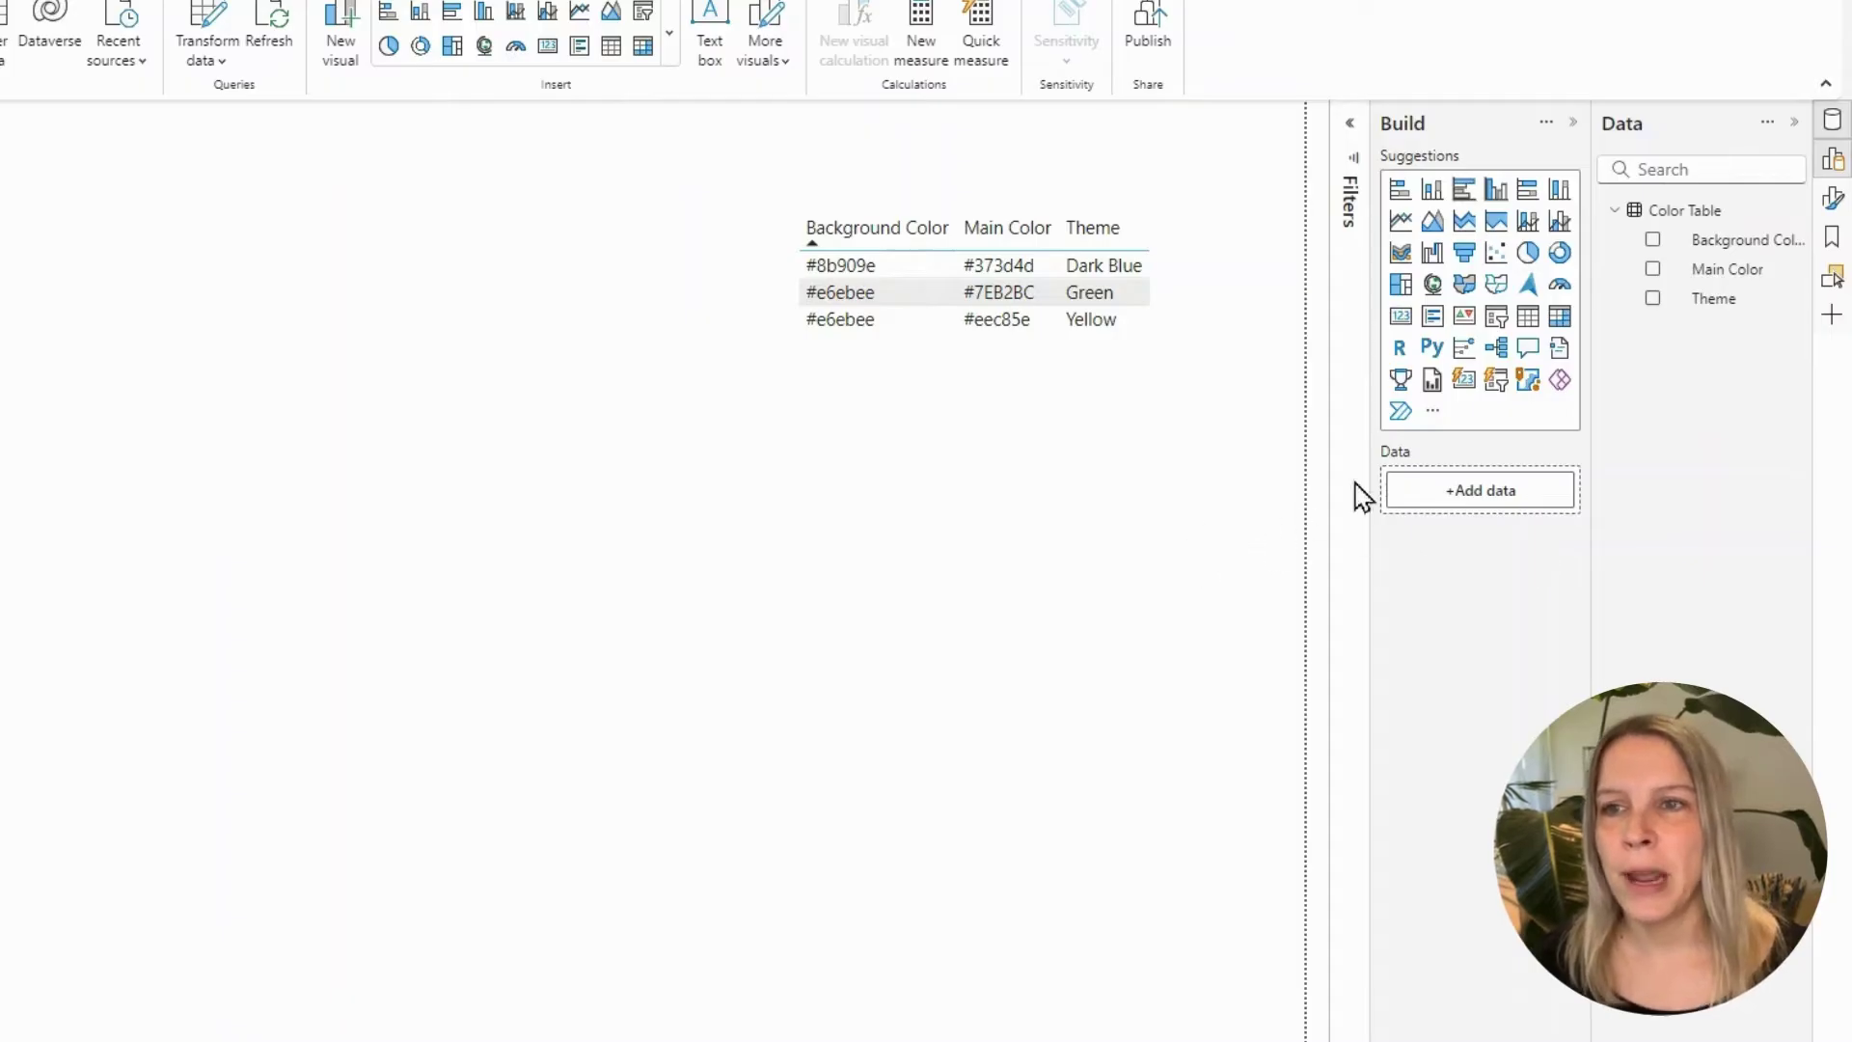
Add a button slicer on Main Color below and left of the table visual, shrunk to a low, wide box
{"action": "left_click", "coordinate": [1496, 379]}
{"action": "left_click_drag", "start_coordinate": [62, 823], "coordinate": [645, 682]}
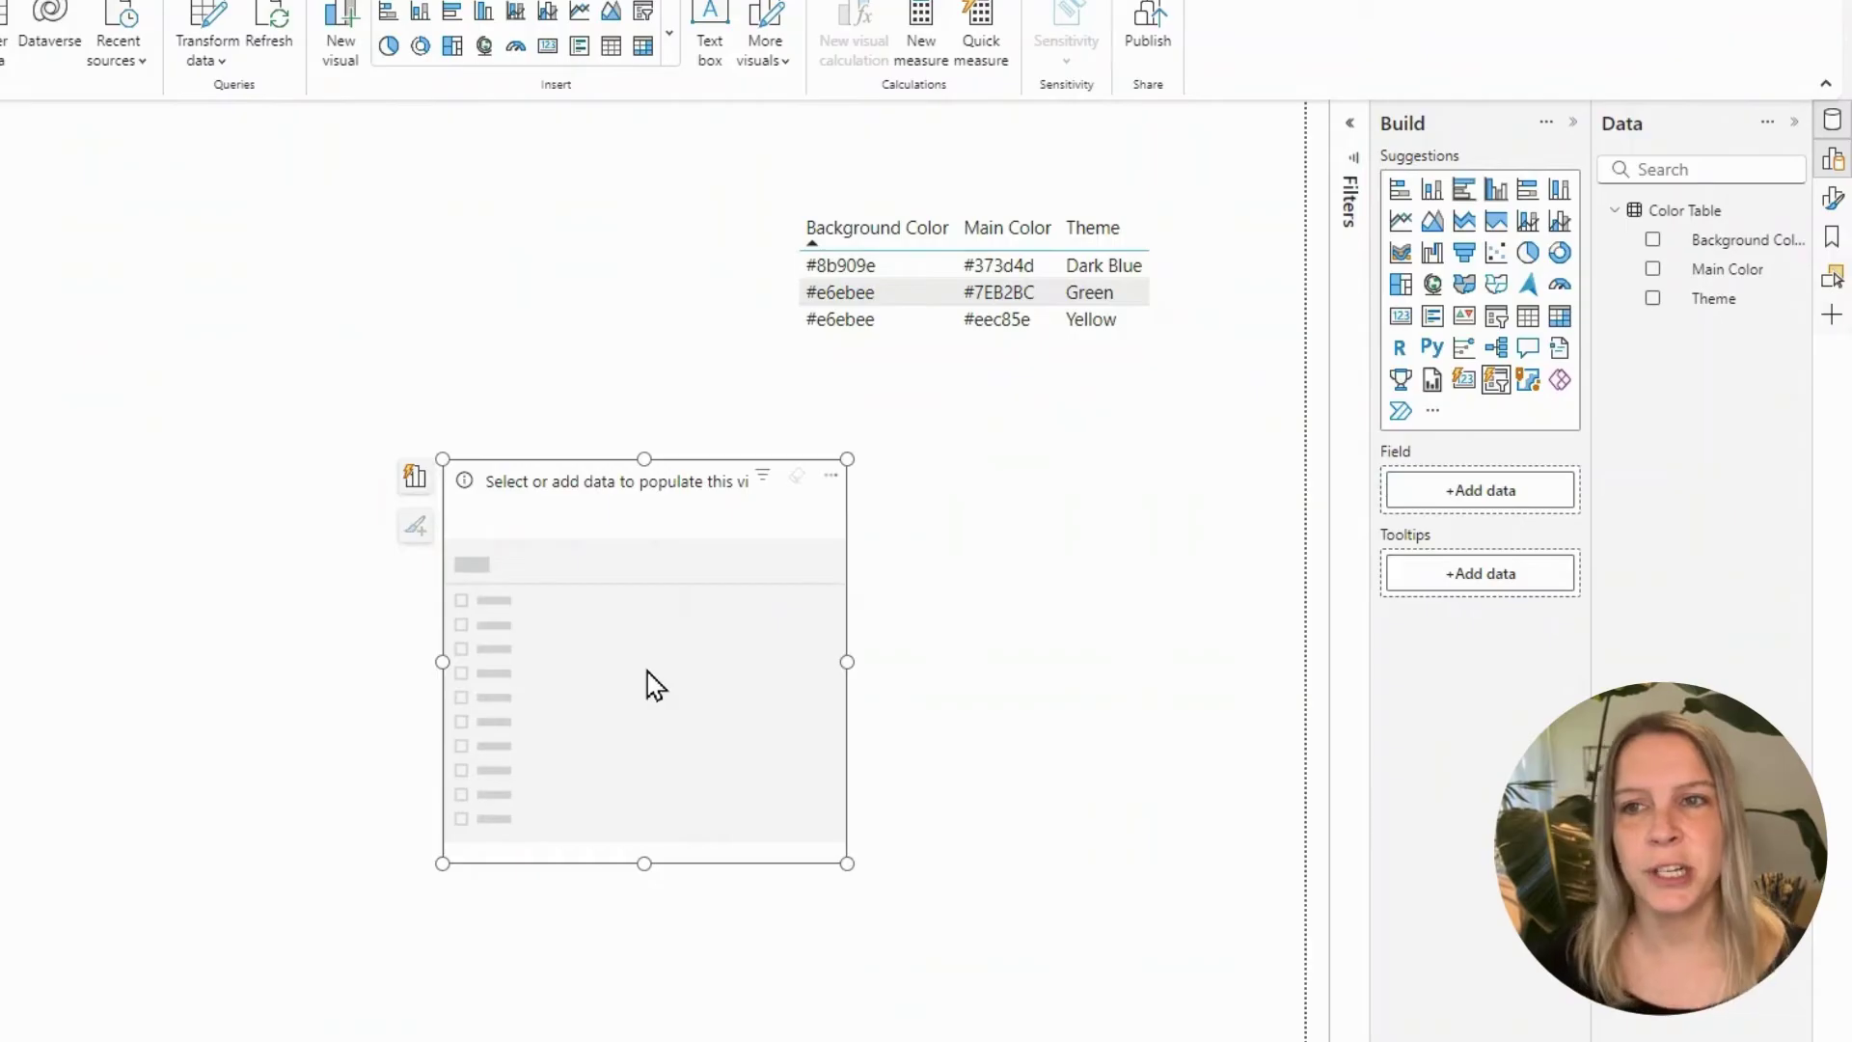
{"action": "left_click_drag", "start_coordinate": [847, 864], "coordinate": [822, 605]}
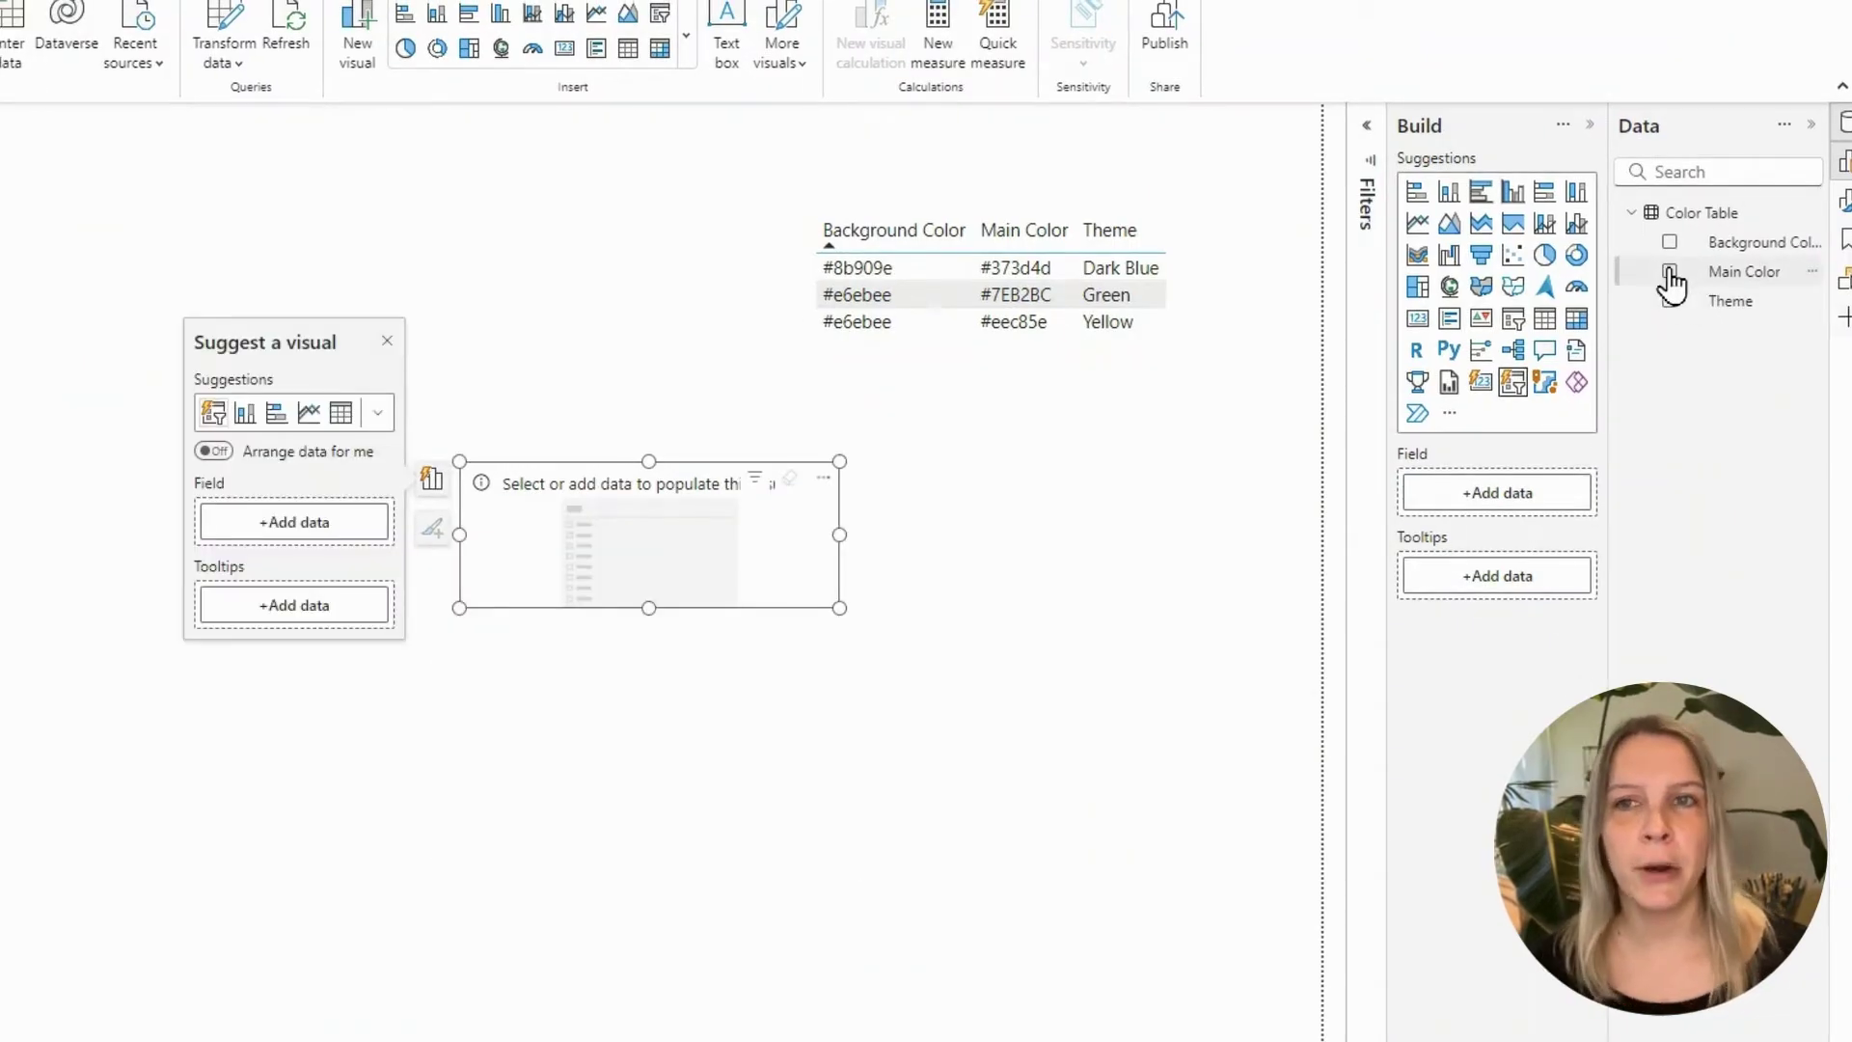
{"action": "left_click", "coordinate": [1670, 272]}
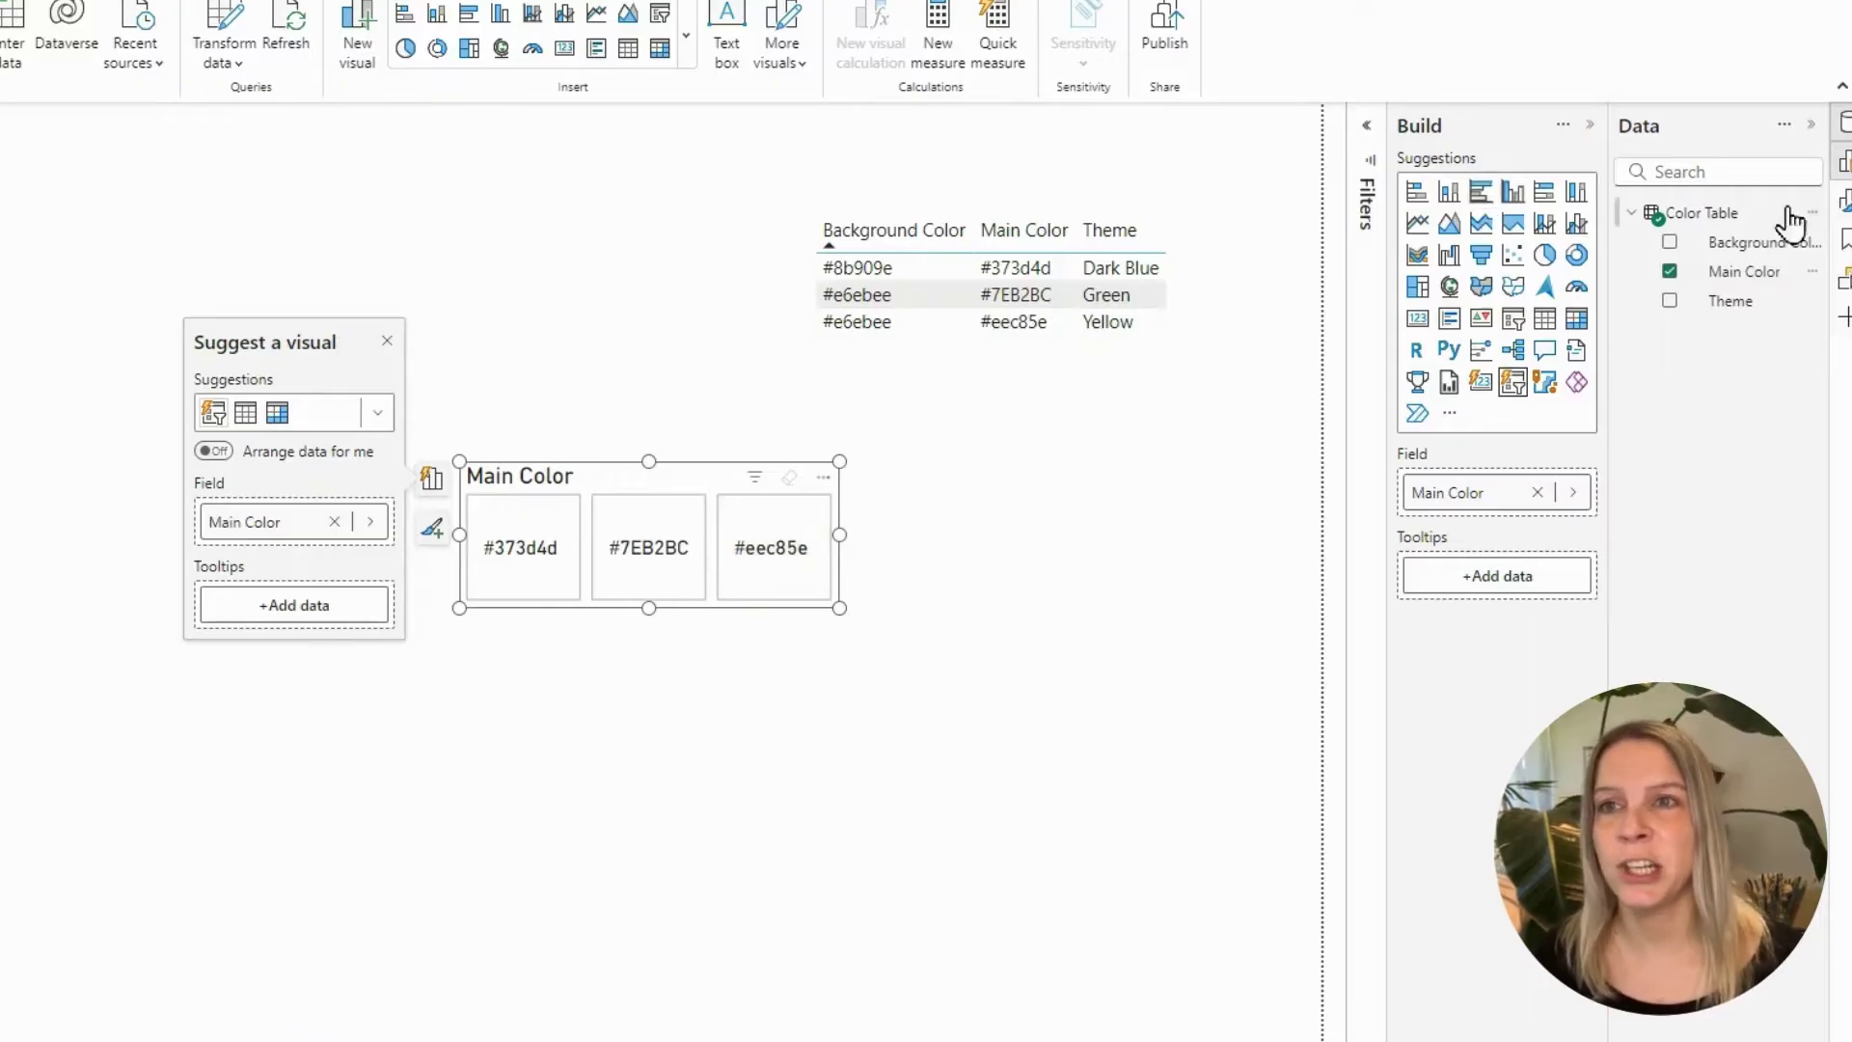
Turn off the slicer's title and reduce the slicer's height to a single low row of buttons
{"action": "left_click", "coordinate": [1843, 203]}
{"action": "left_click", "coordinate": [1355, 329]}
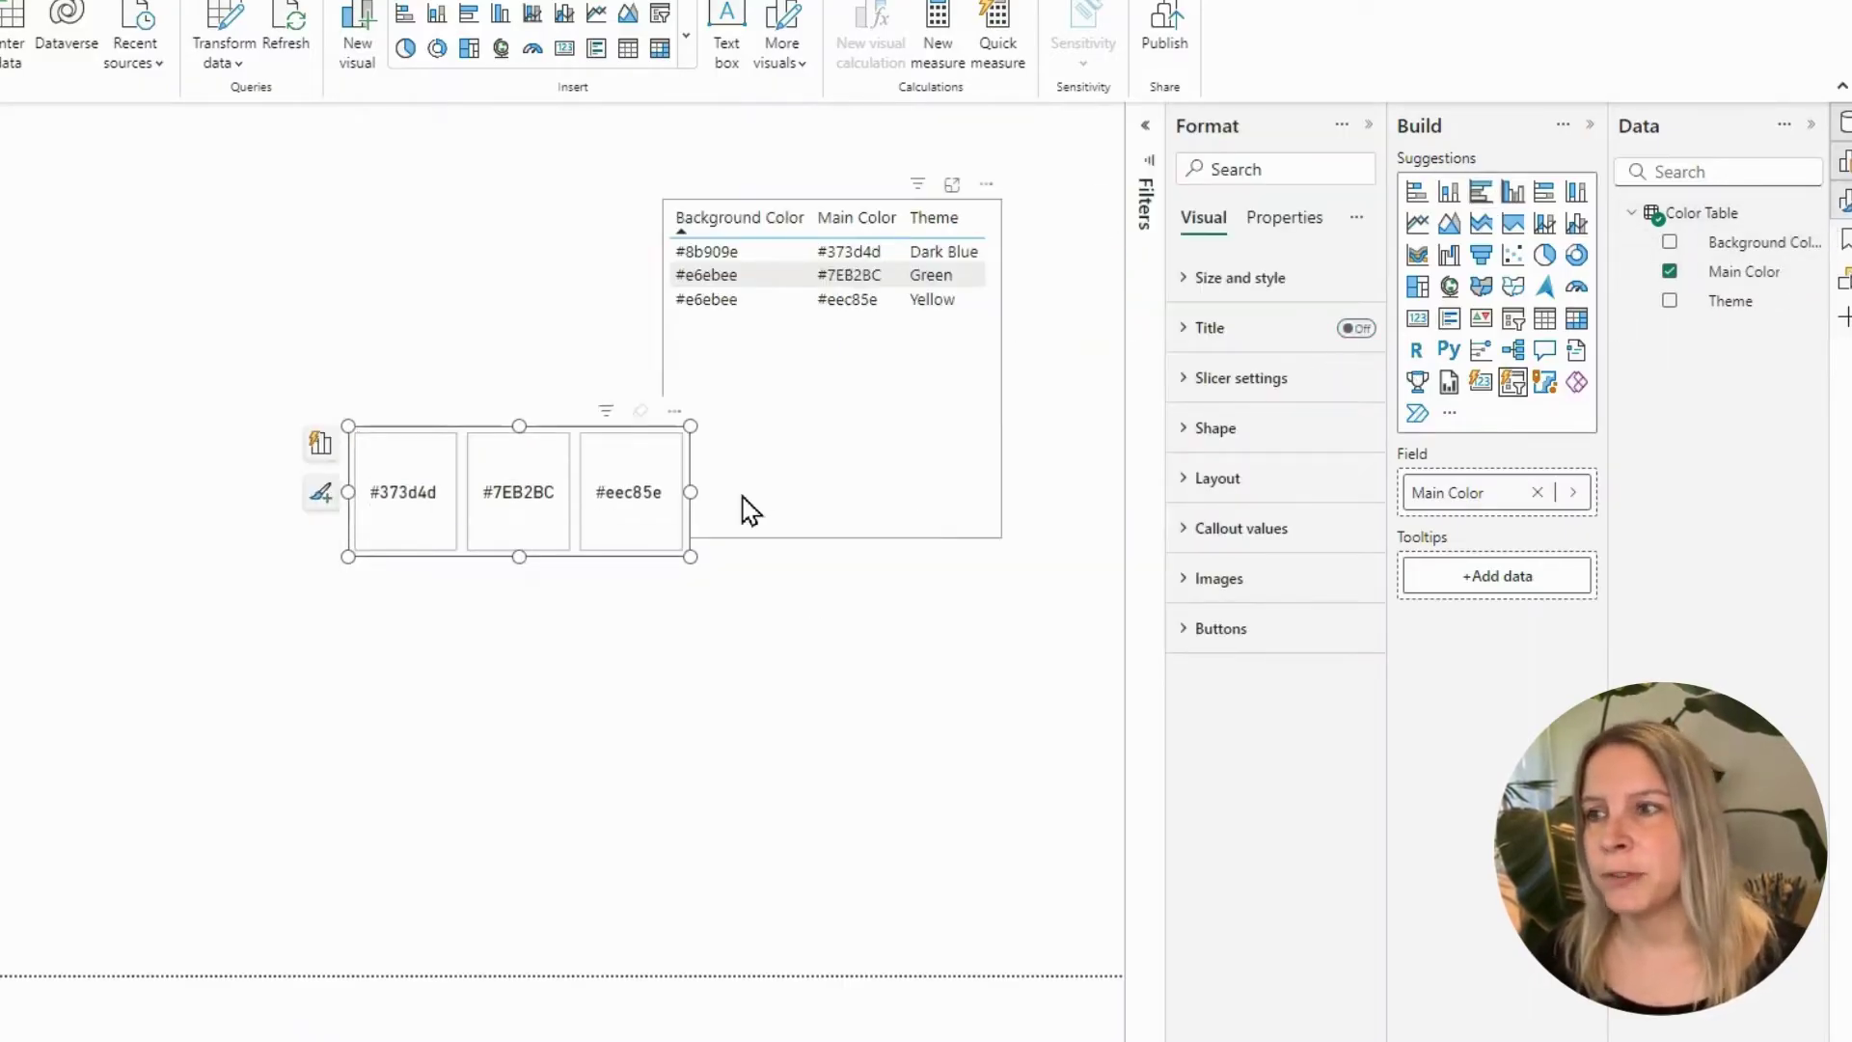
{"action": "left_click_drag", "start_coordinate": [519, 557], "coordinate": [527, 510]}
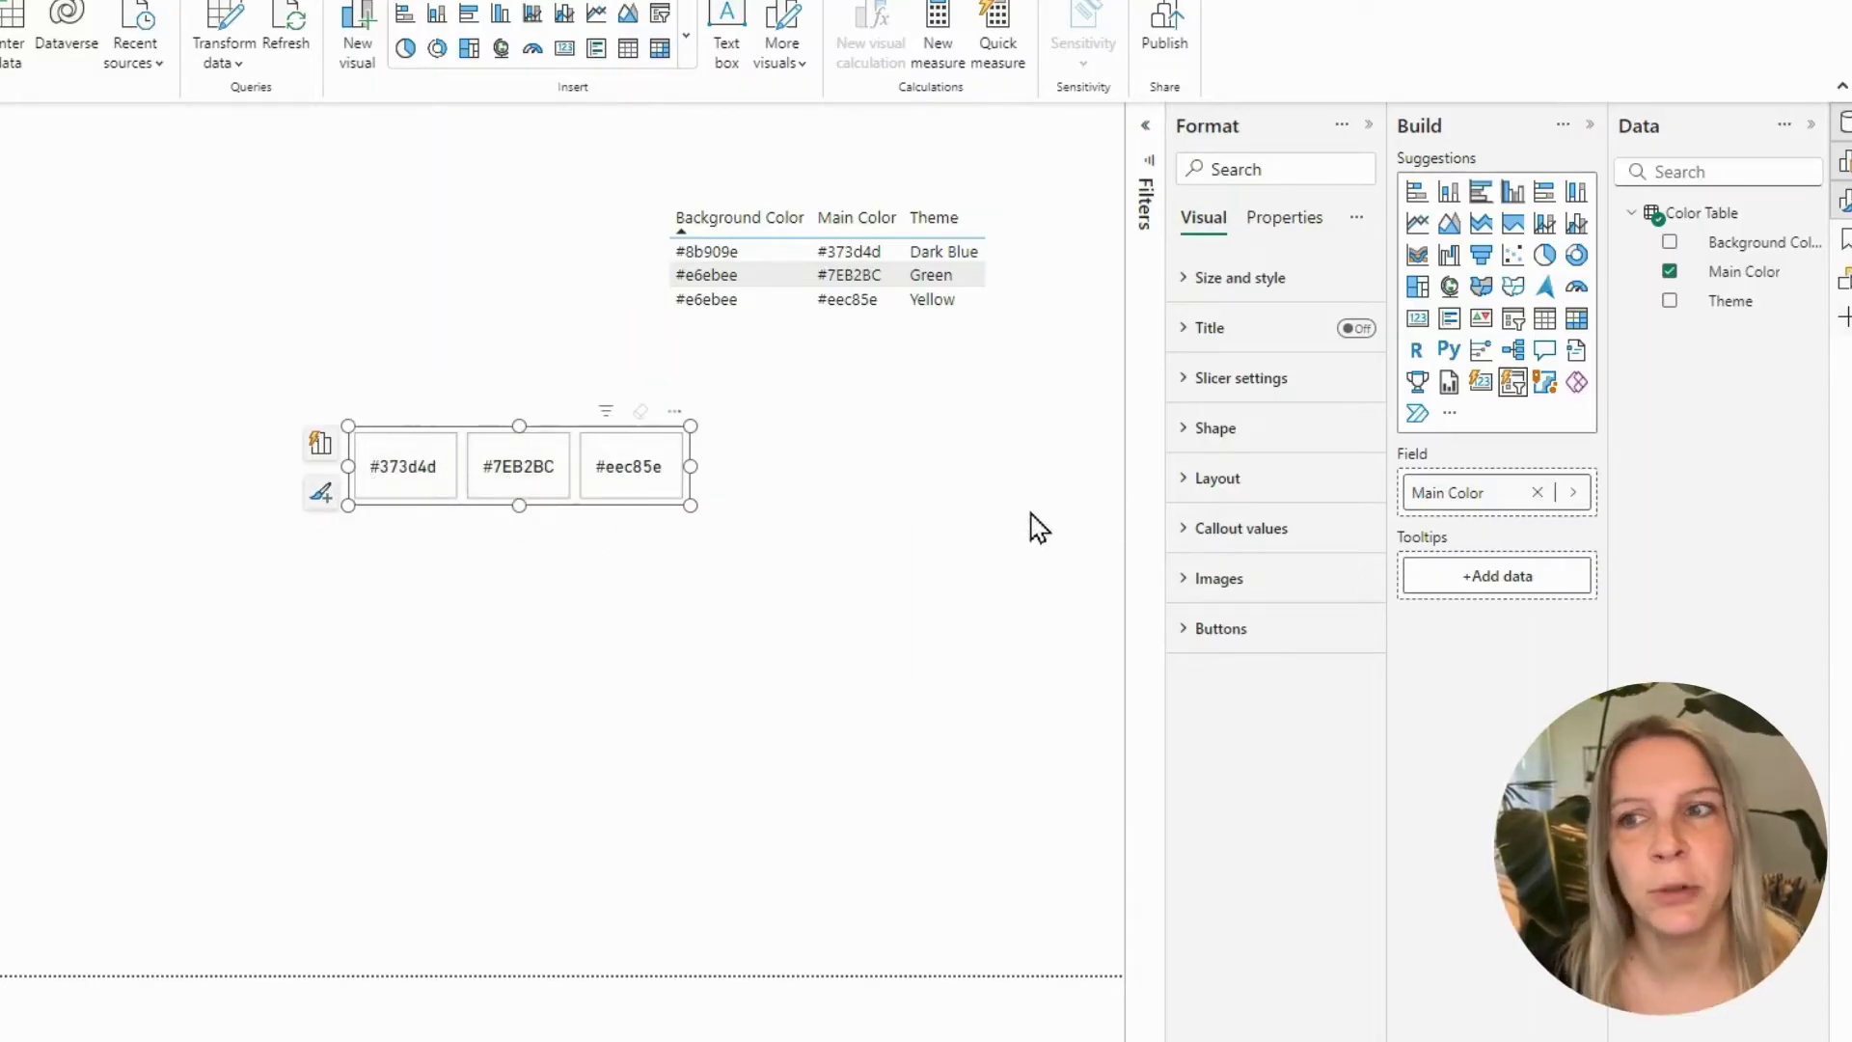
Conditionally format the slicer buttons' Default state fill colour by Field value, based on Main Color with First summarization
{"action": "left_click", "coordinate": [1177, 637]}
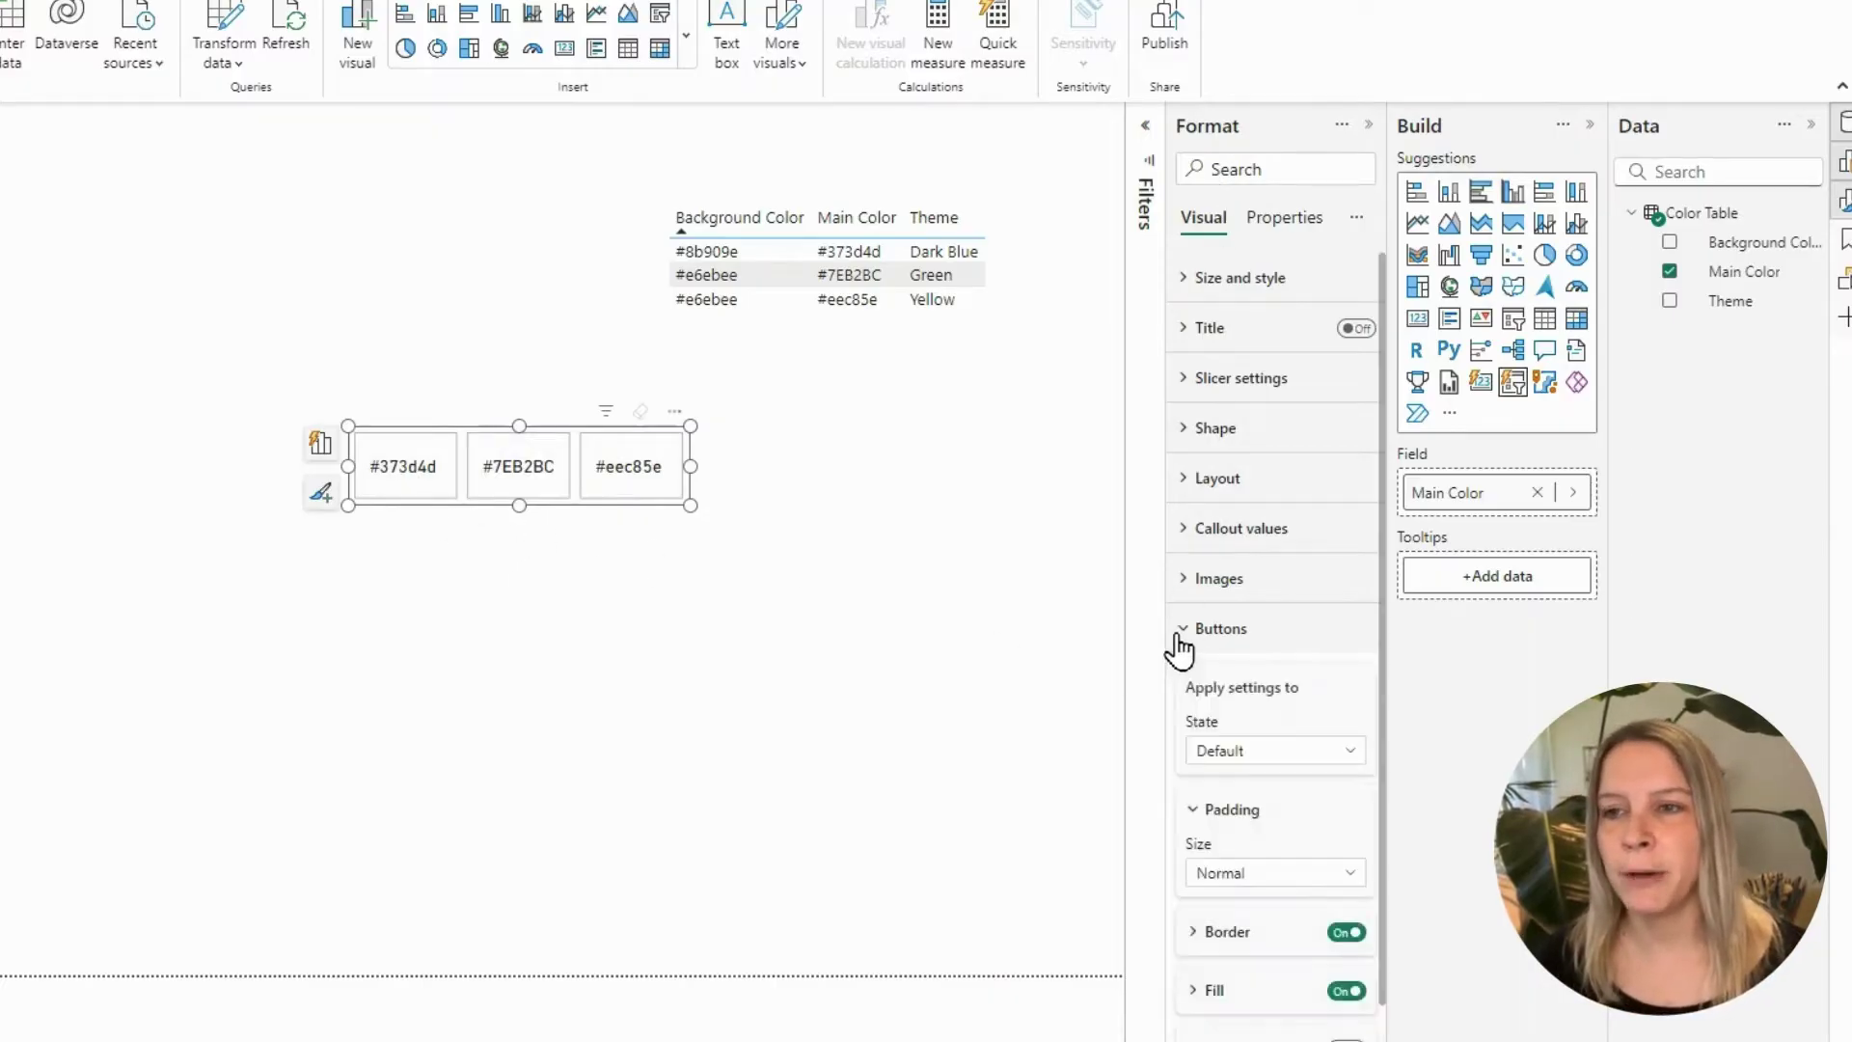
{"action": "scroll", "coordinate": [1285, 656], "scroll_direction": "down", "scroll_amount": 1}
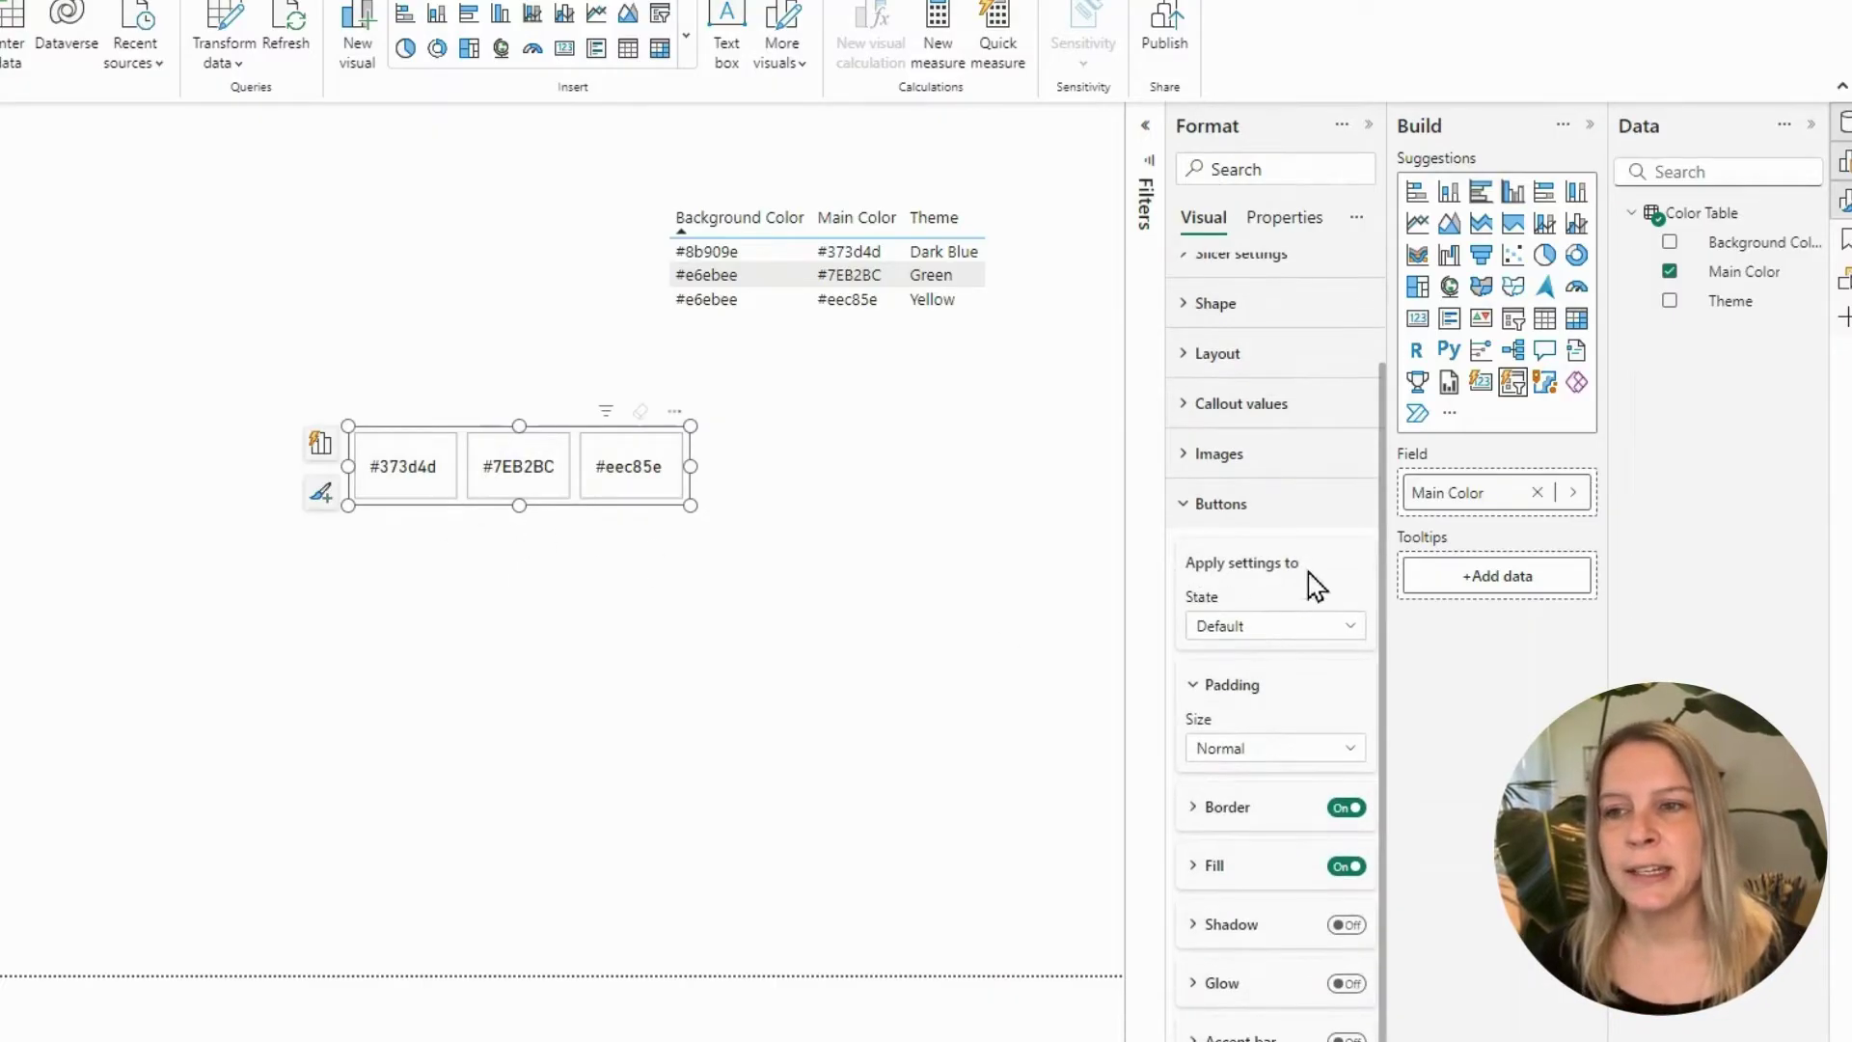
{"action": "left_click", "coordinate": [1251, 635]}
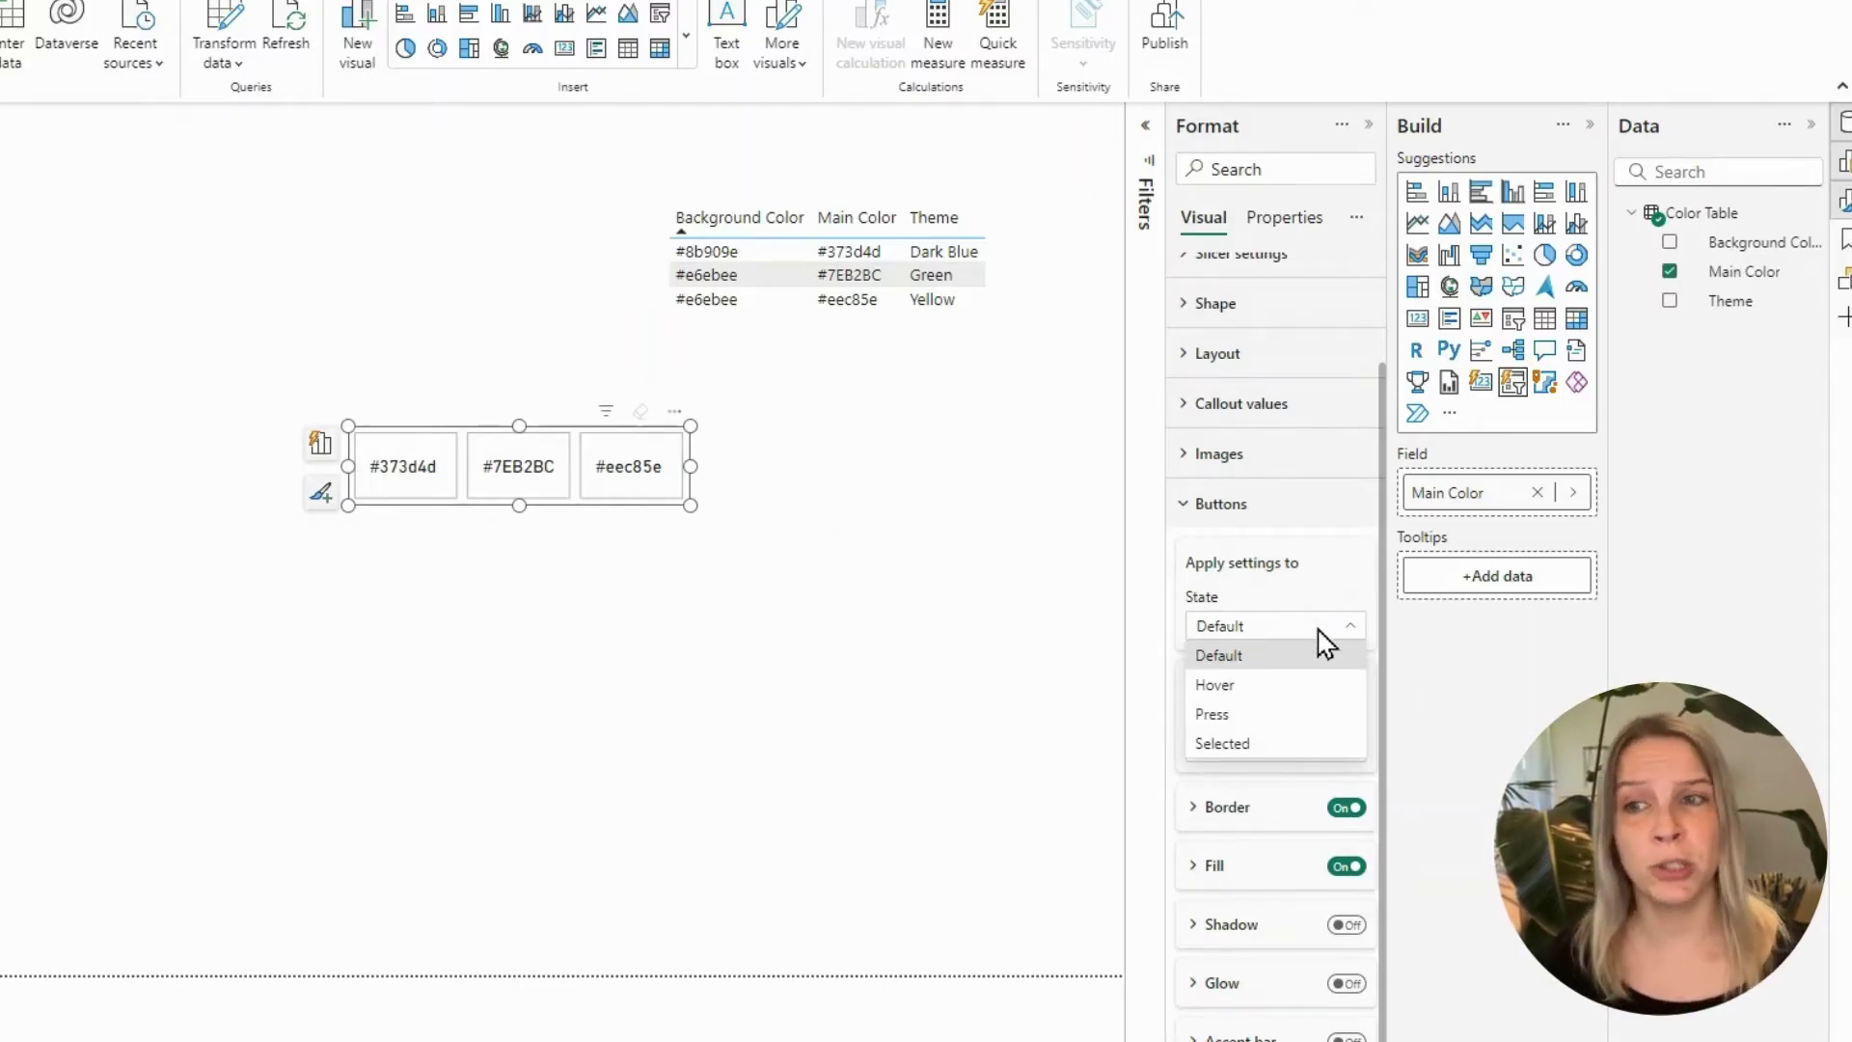
{"action": "left_click", "coordinate": [1307, 662]}
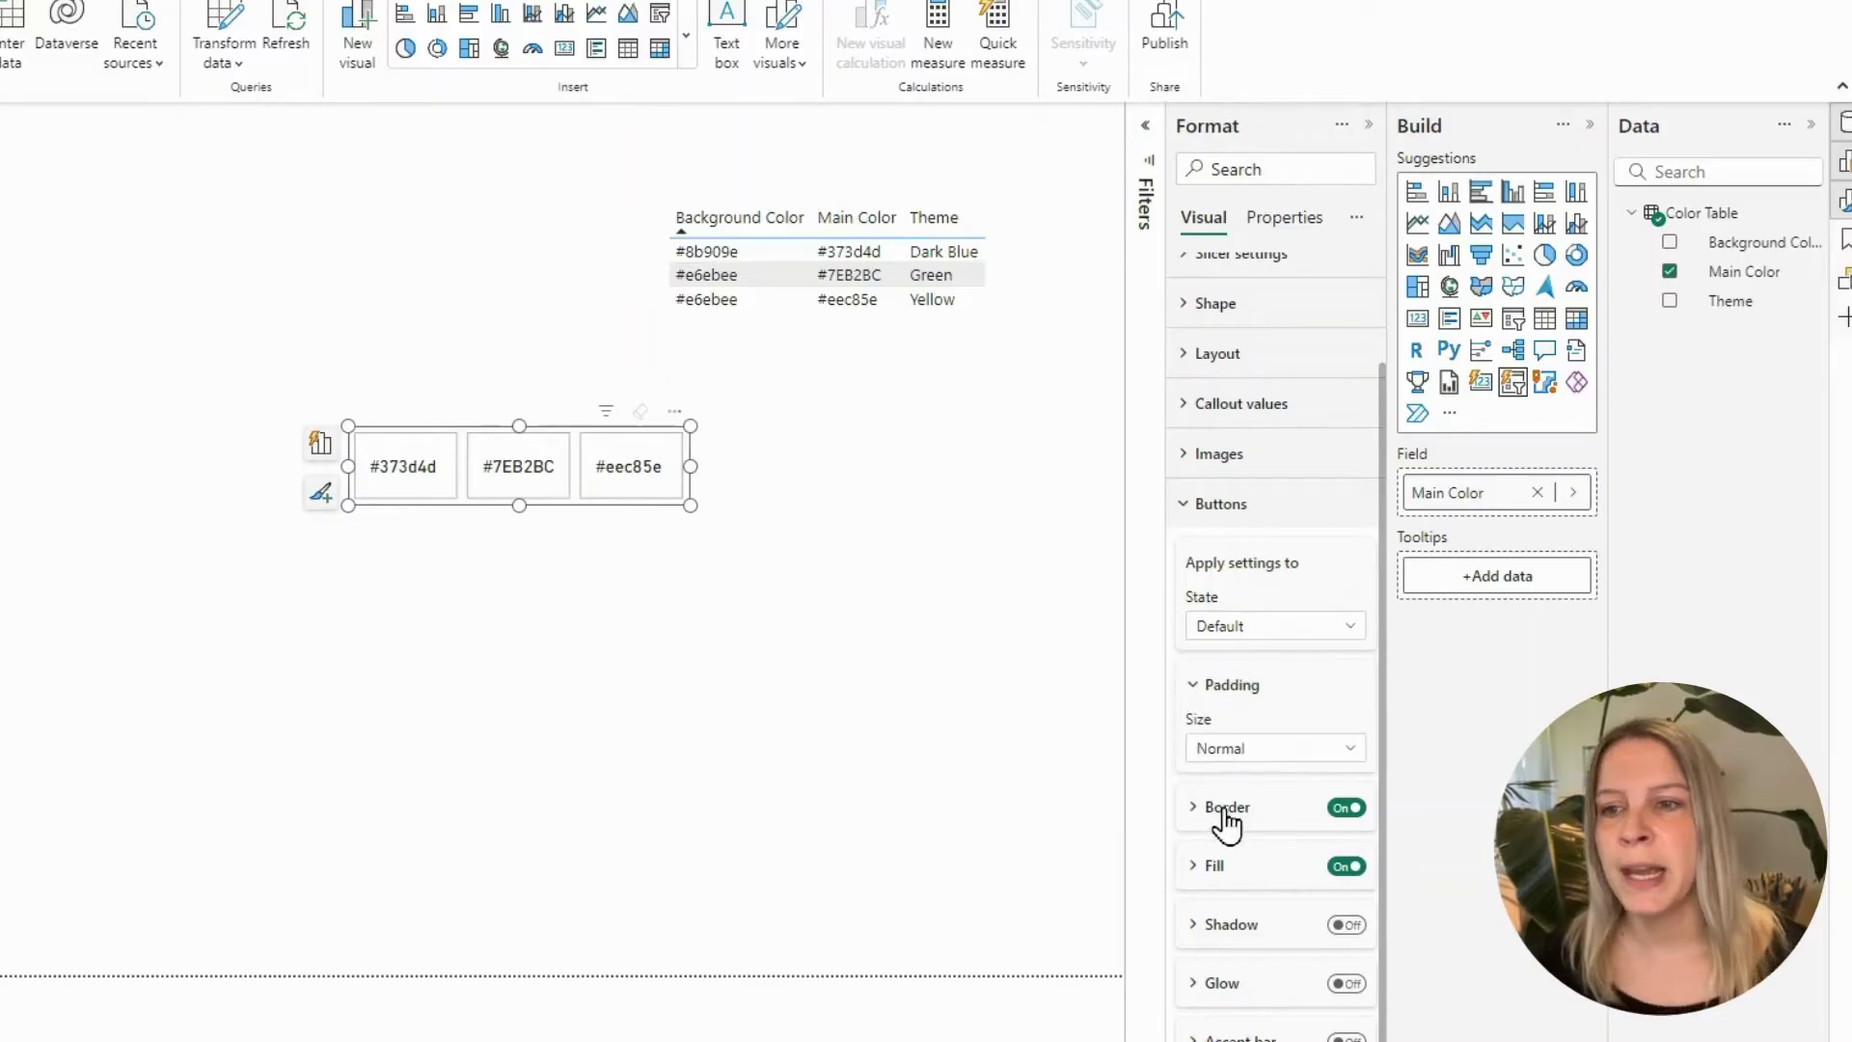
{"action": "left_click", "coordinate": [1212, 868]}
{"action": "scroll", "coordinate": [1265, 839], "scroll_direction": "down", "scroll_amount": 3}
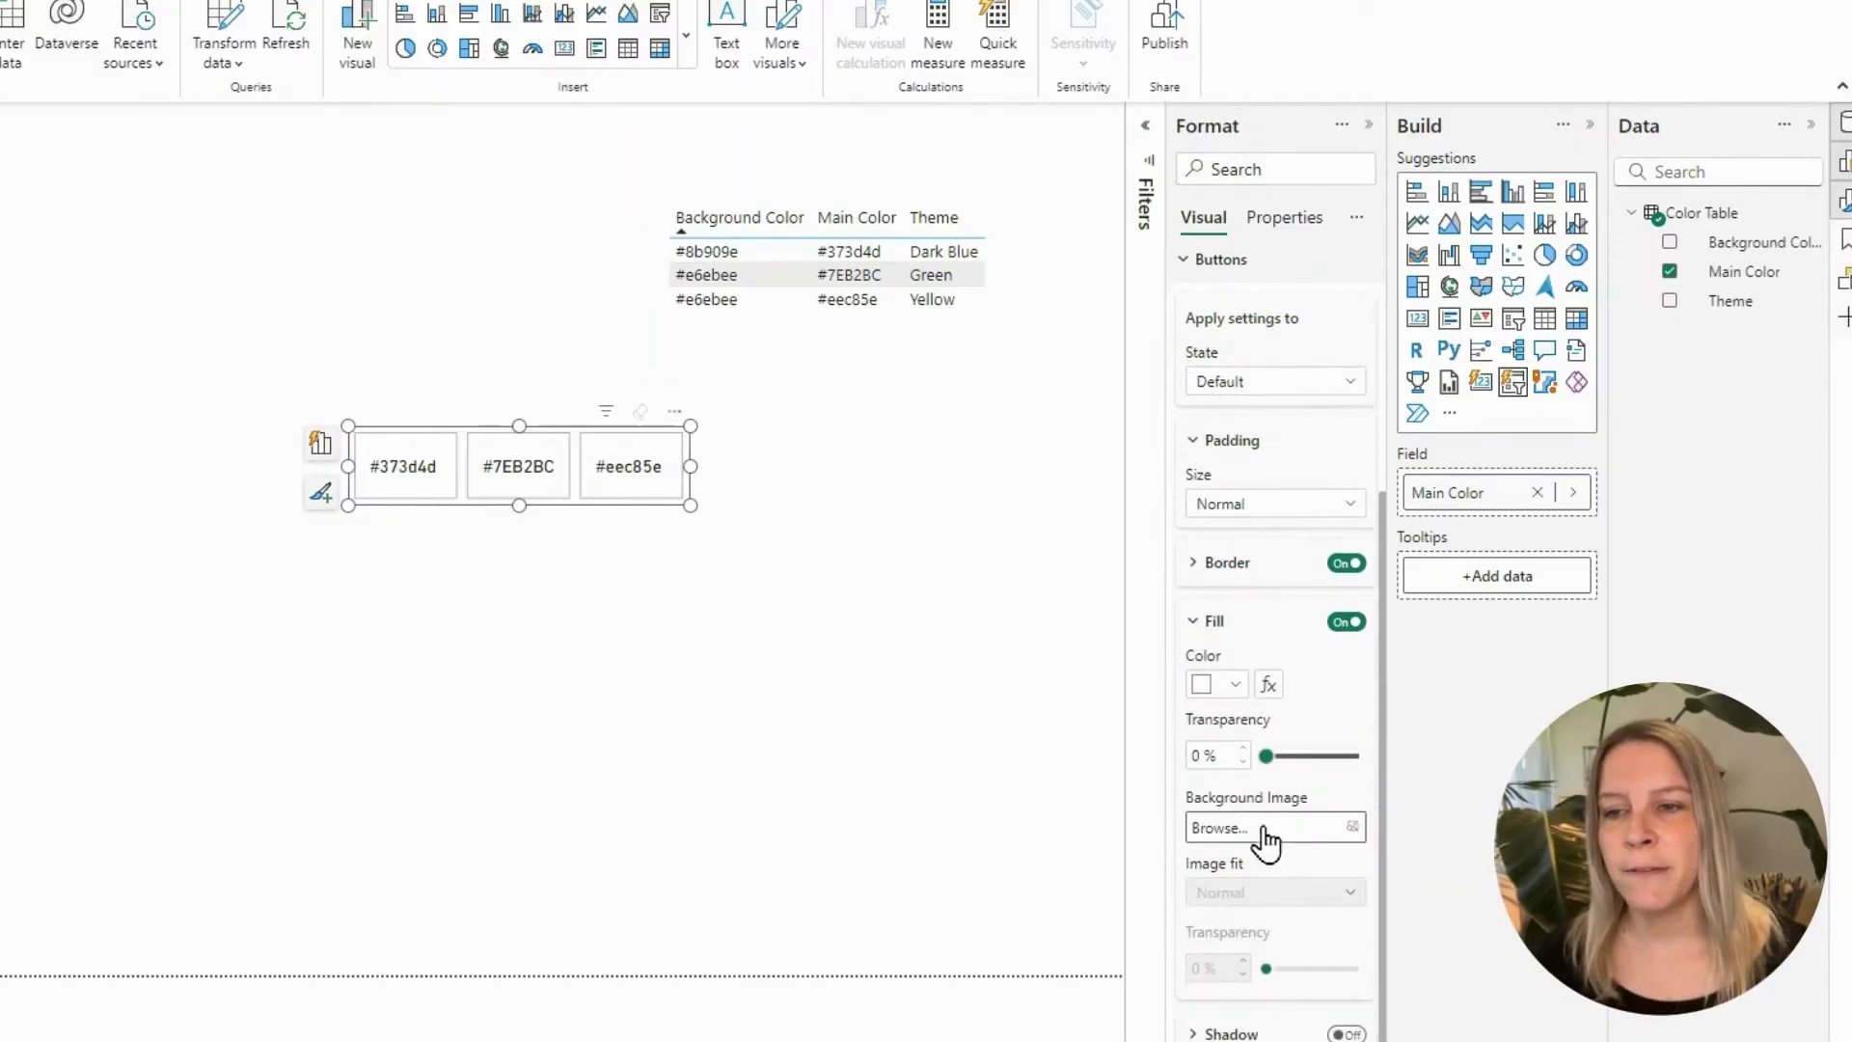
{"action": "left_click", "coordinate": [1268, 685]}
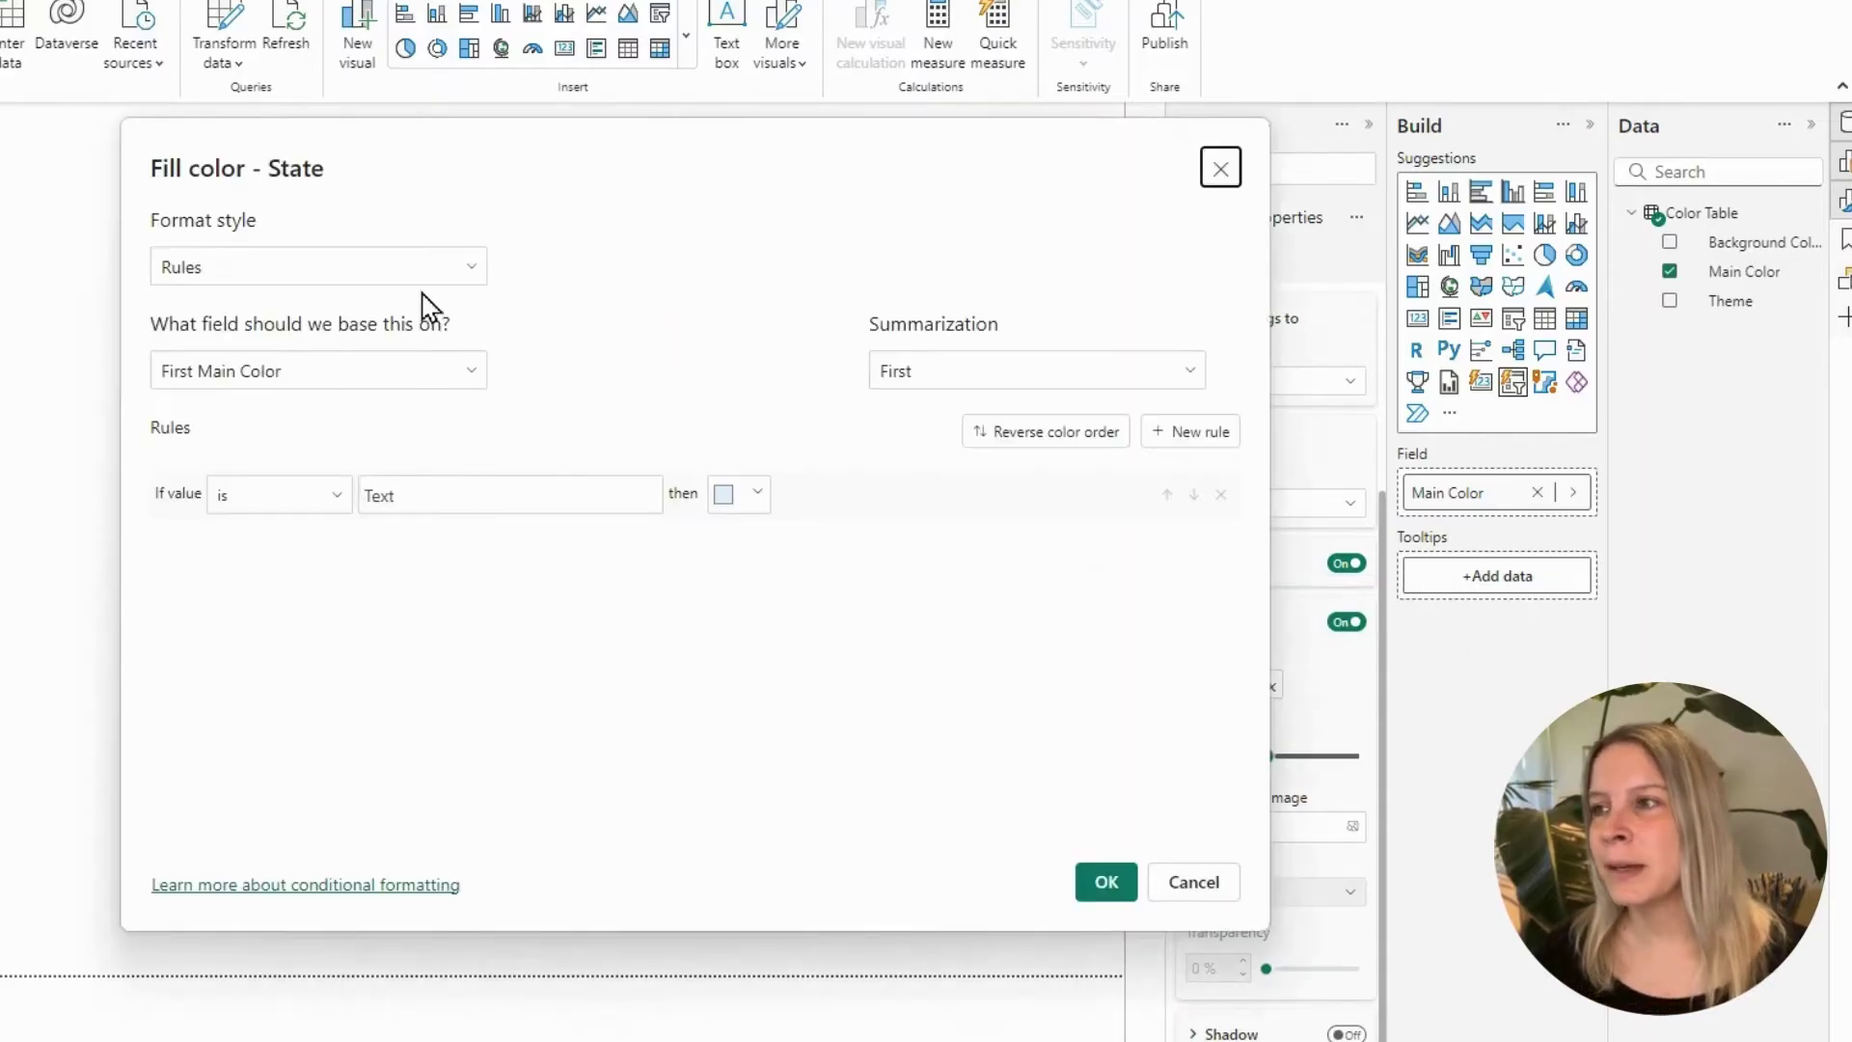
{"action": "left_click", "coordinate": [411, 283]}
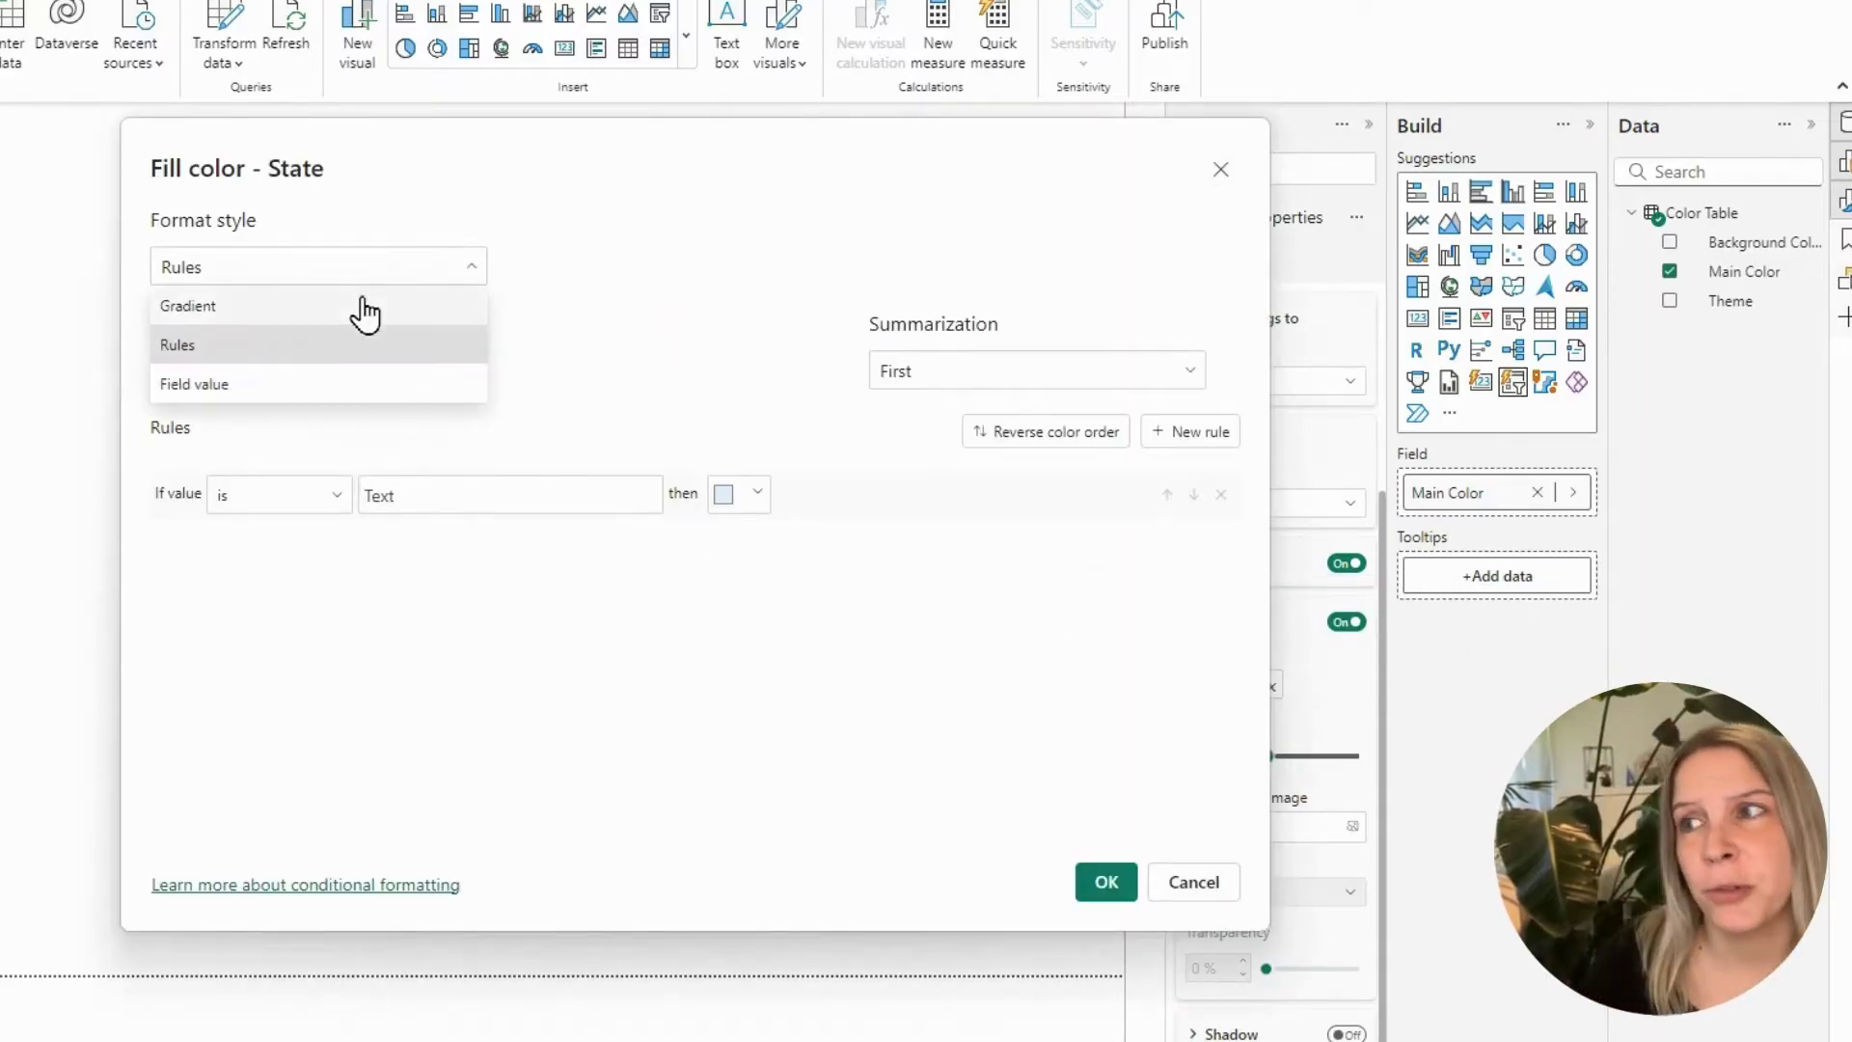
{"action": "left_click", "coordinate": [323, 384]}
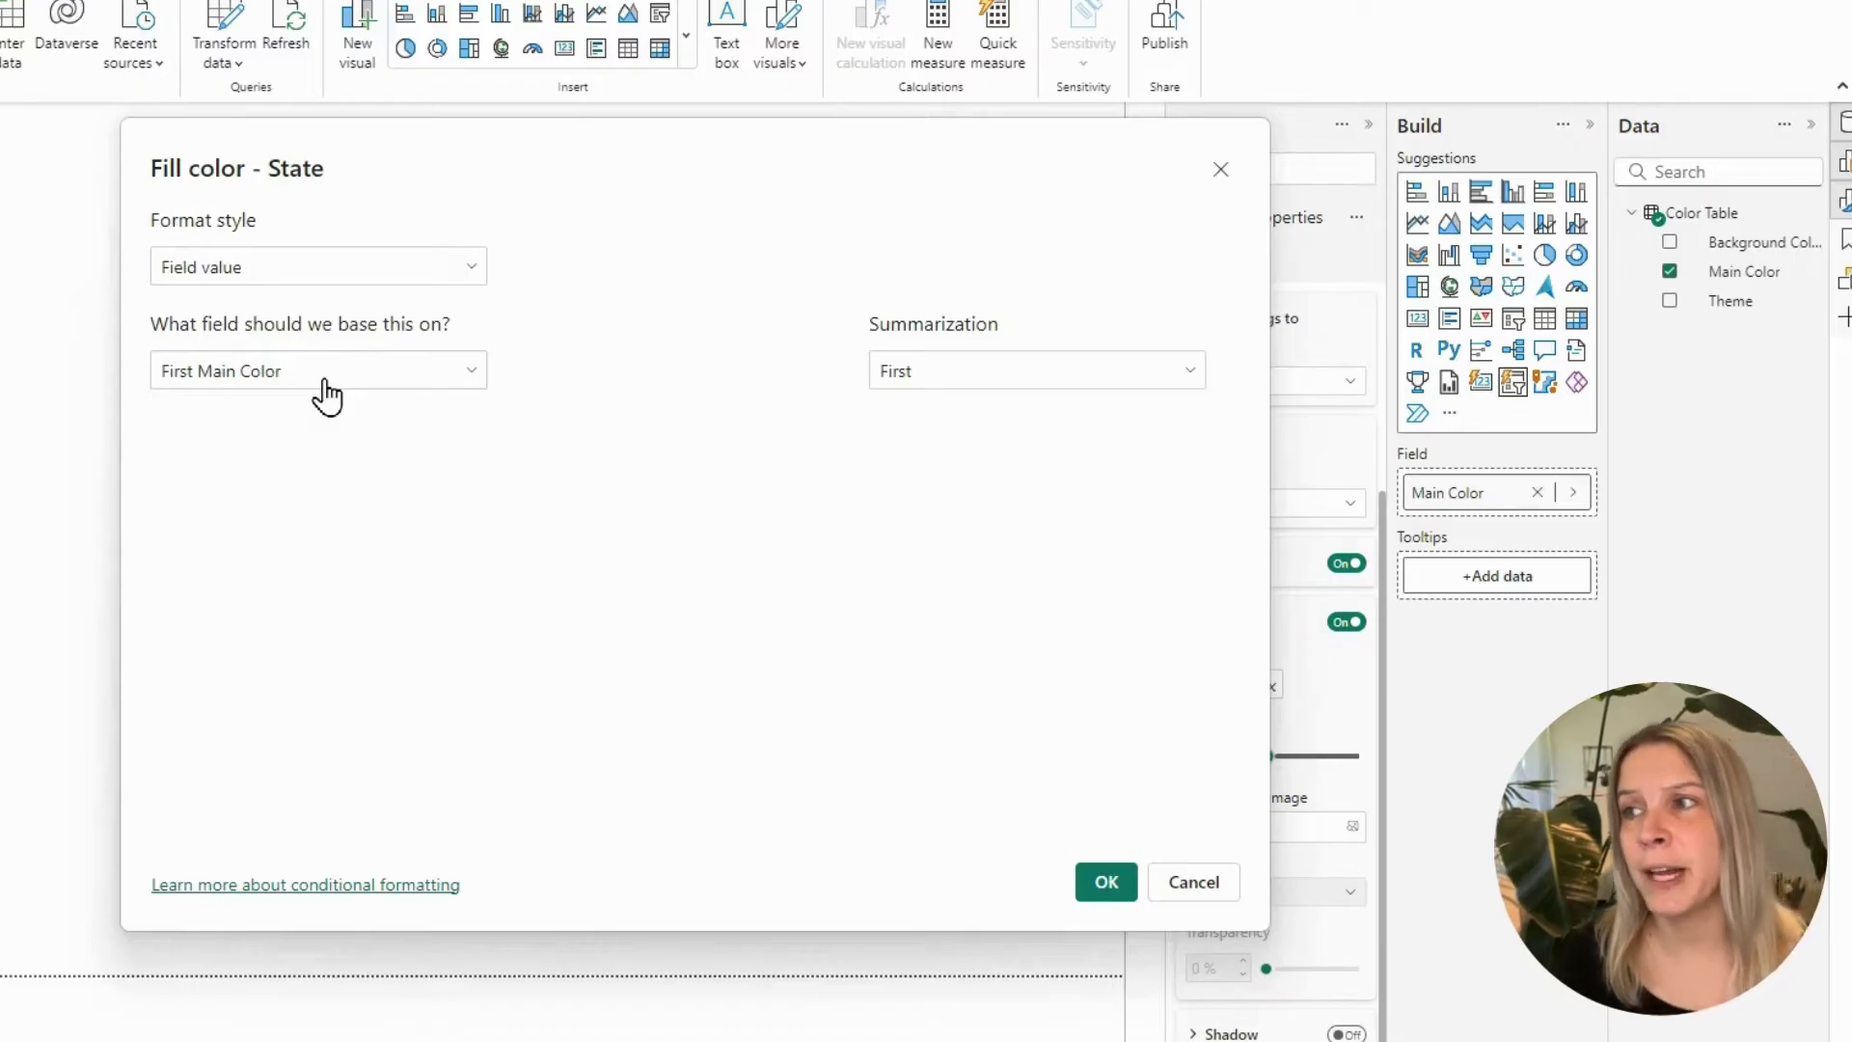
{"action": "left_click", "coordinate": [323, 376]}
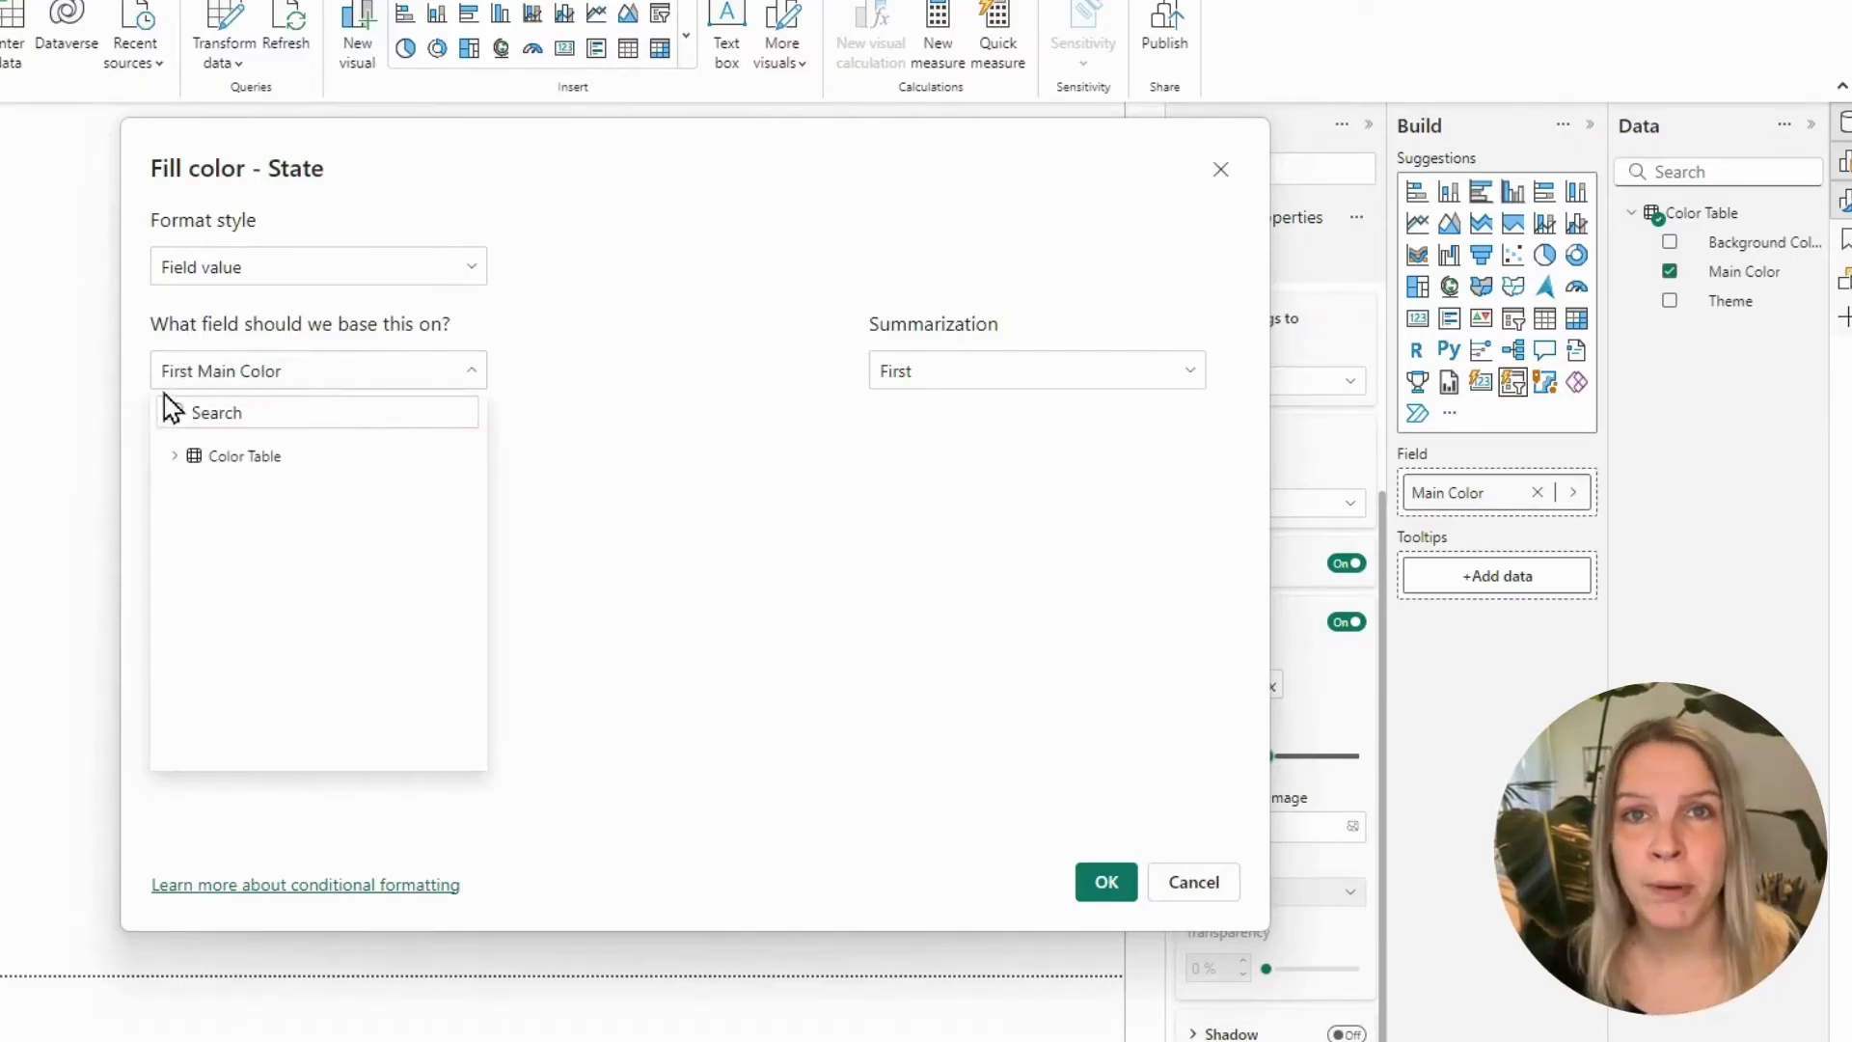
{"action": "left_click", "coordinate": [174, 457]}
{"action": "left_click", "coordinate": [243, 517]}
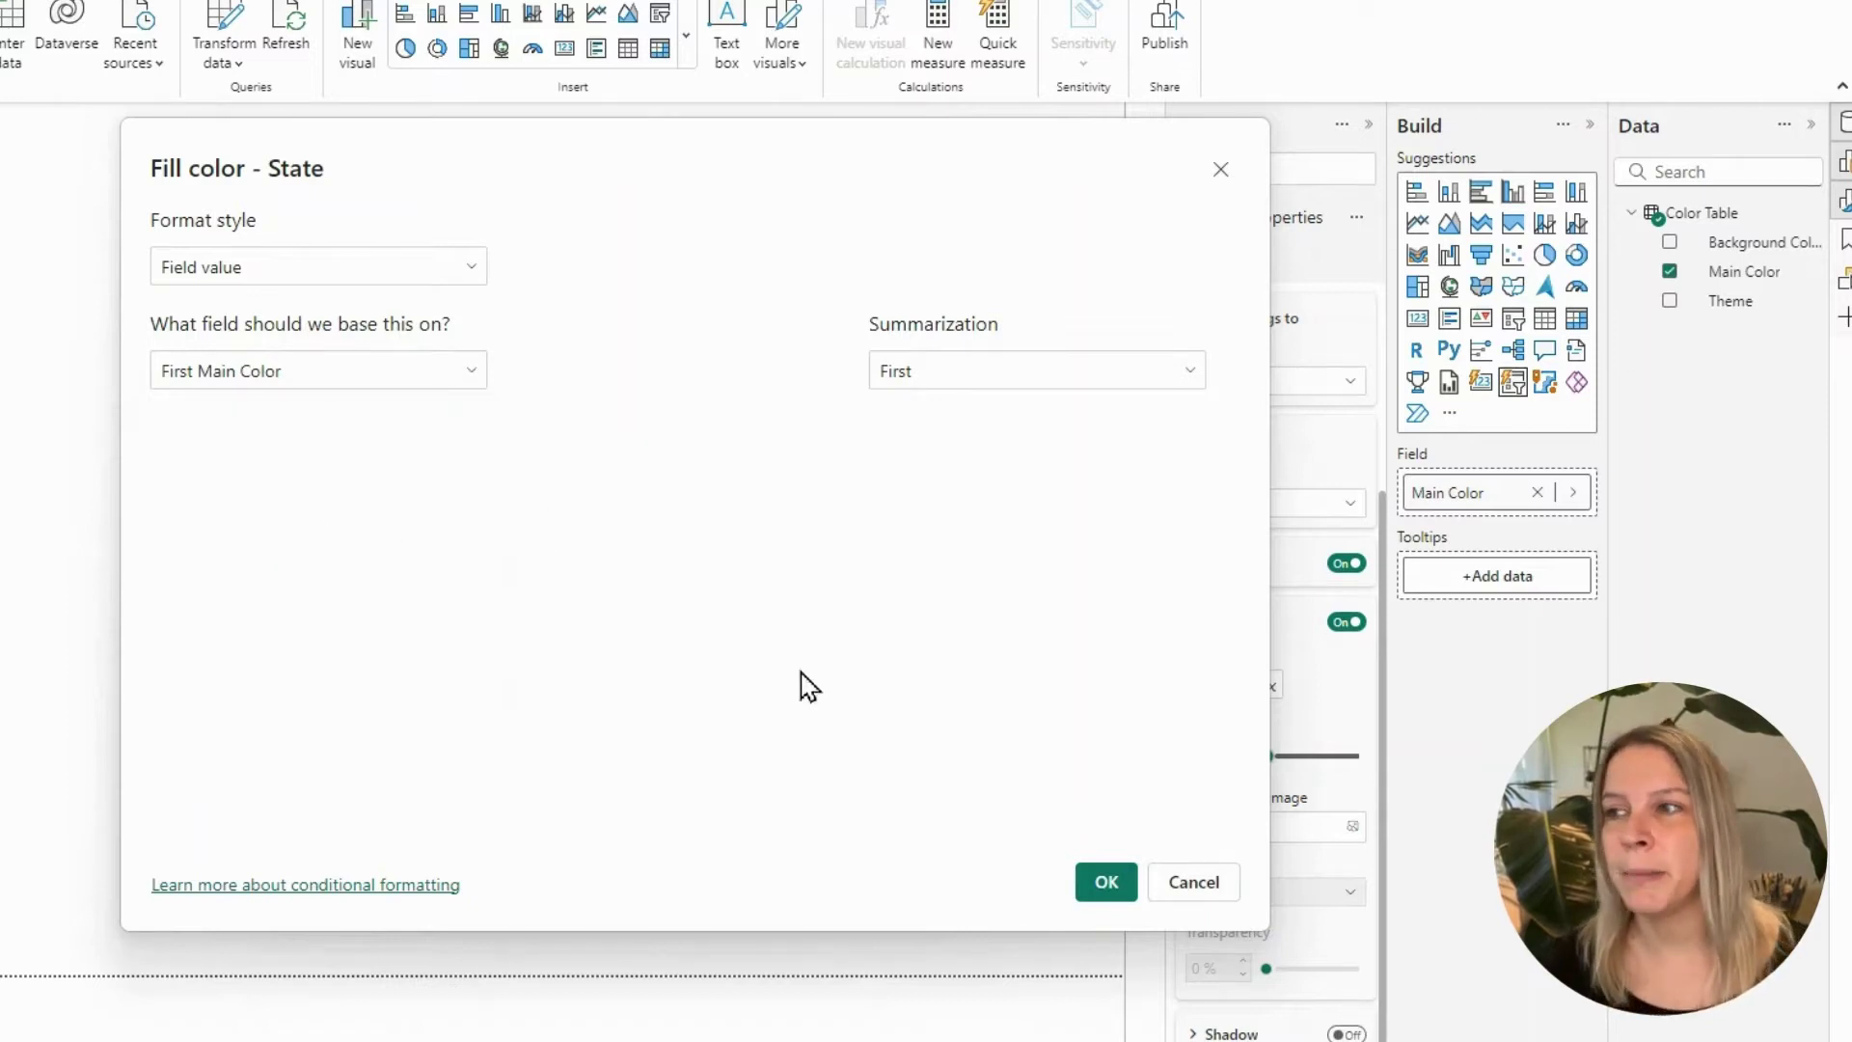
{"action": "left_click", "coordinate": [1106, 886]}
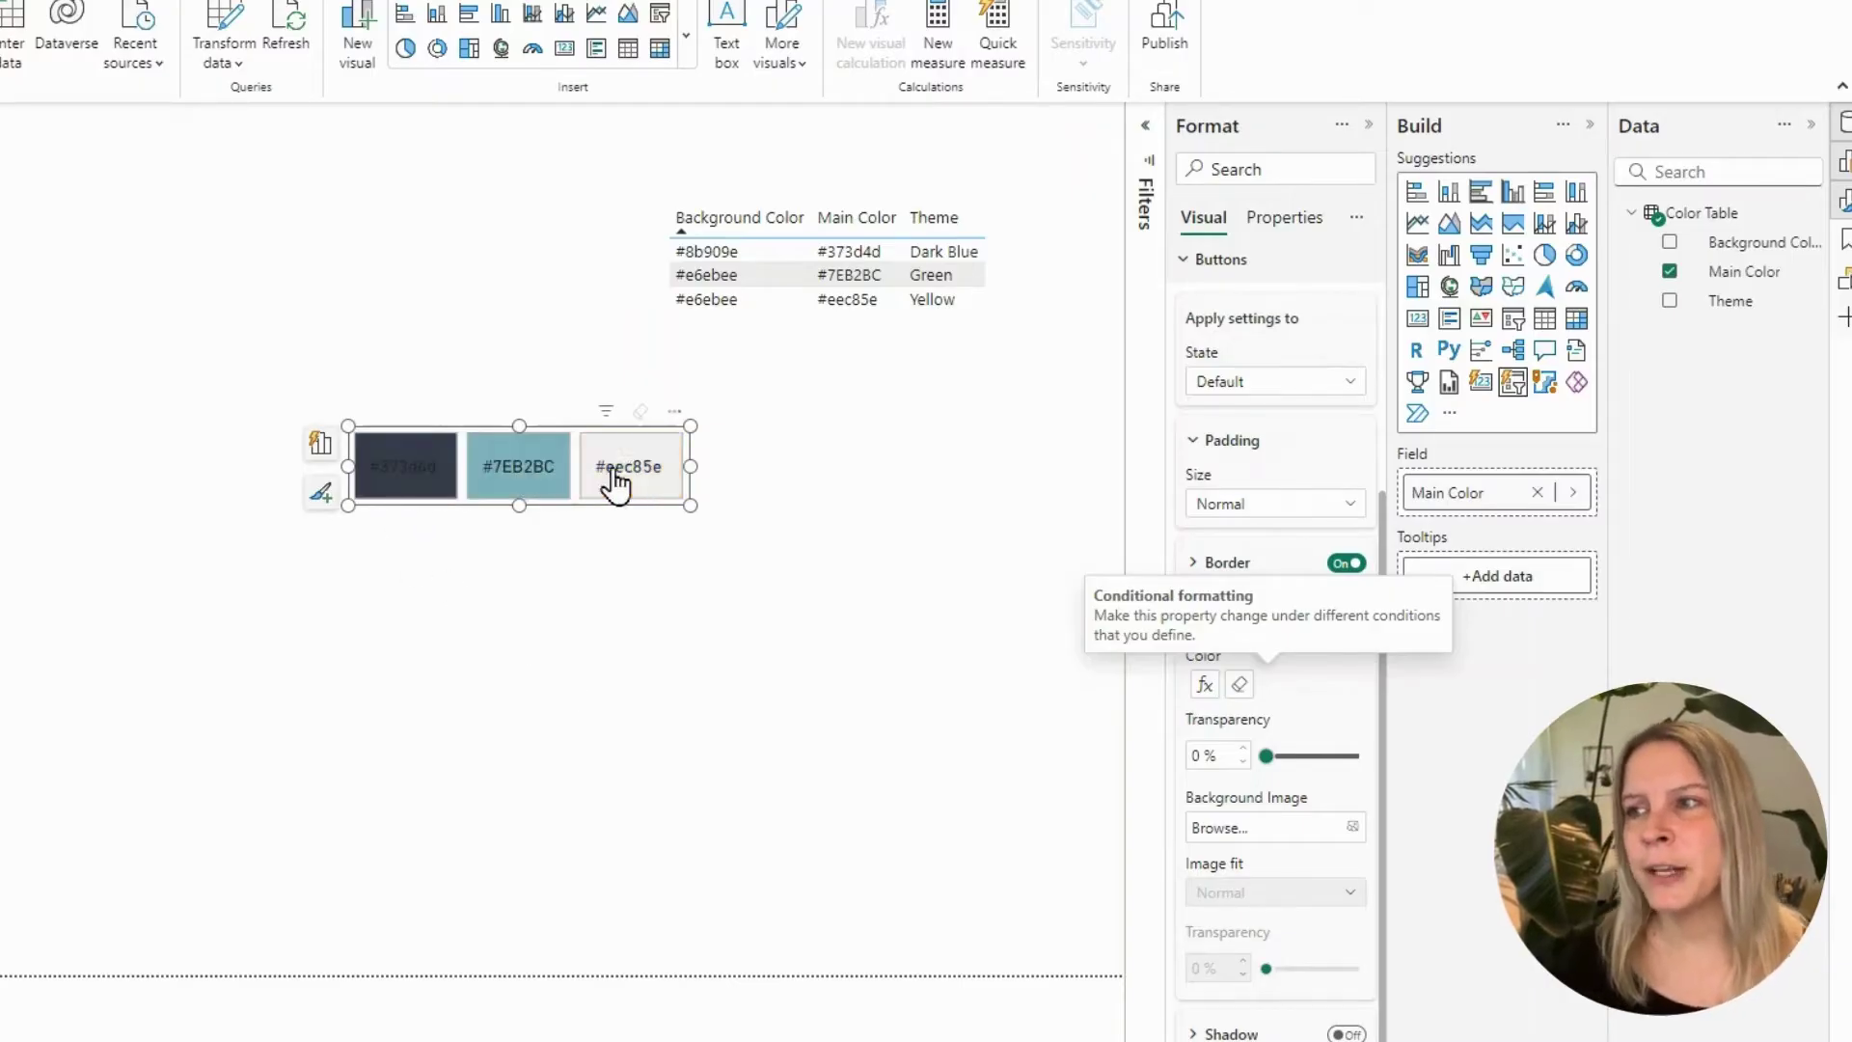
Turn off the callout values so the slicer buttons show no colour code text
{"action": "scroll", "coordinate": [1274, 762], "scroll_direction": "down", "scroll_amount": 1}
{"action": "scroll", "coordinate": [1298, 589], "scroll_direction": "up", "scroll_amount": 5}
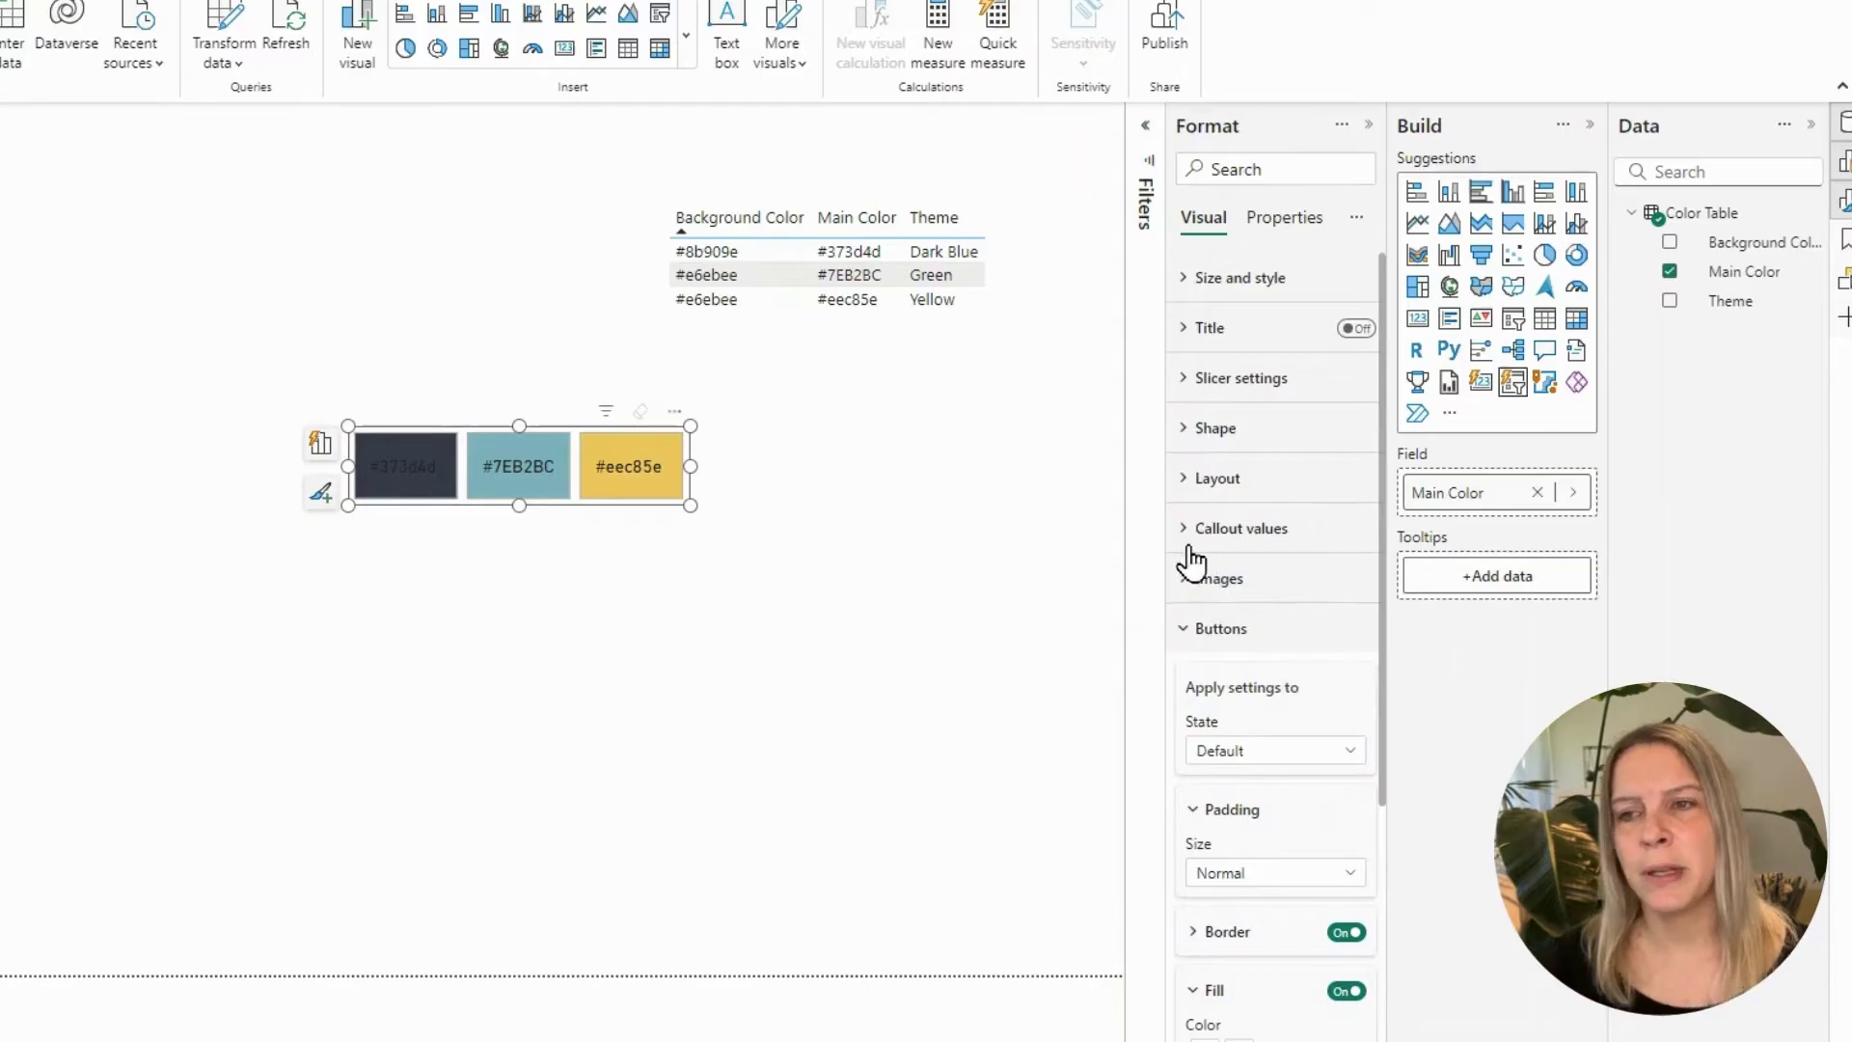
{"action": "left_click", "coordinate": [1189, 529]}
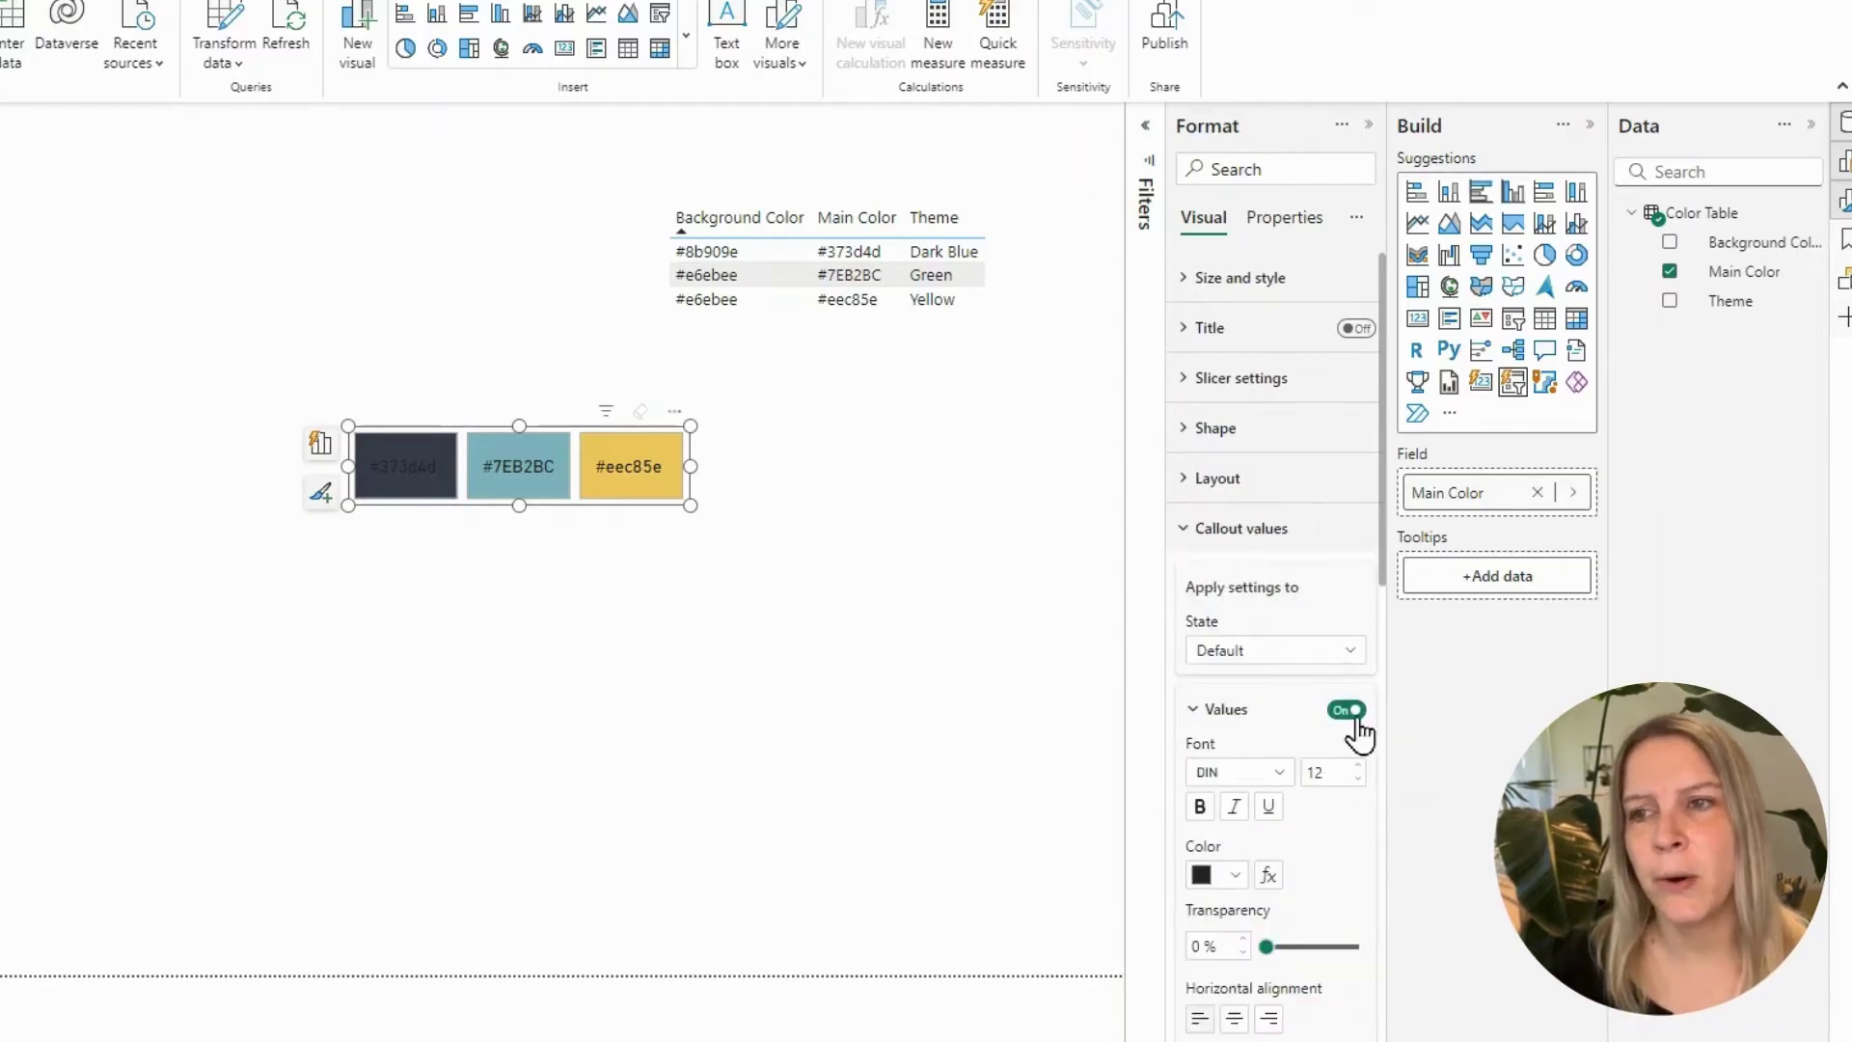
{"action": "left_click", "coordinate": [1348, 714]}
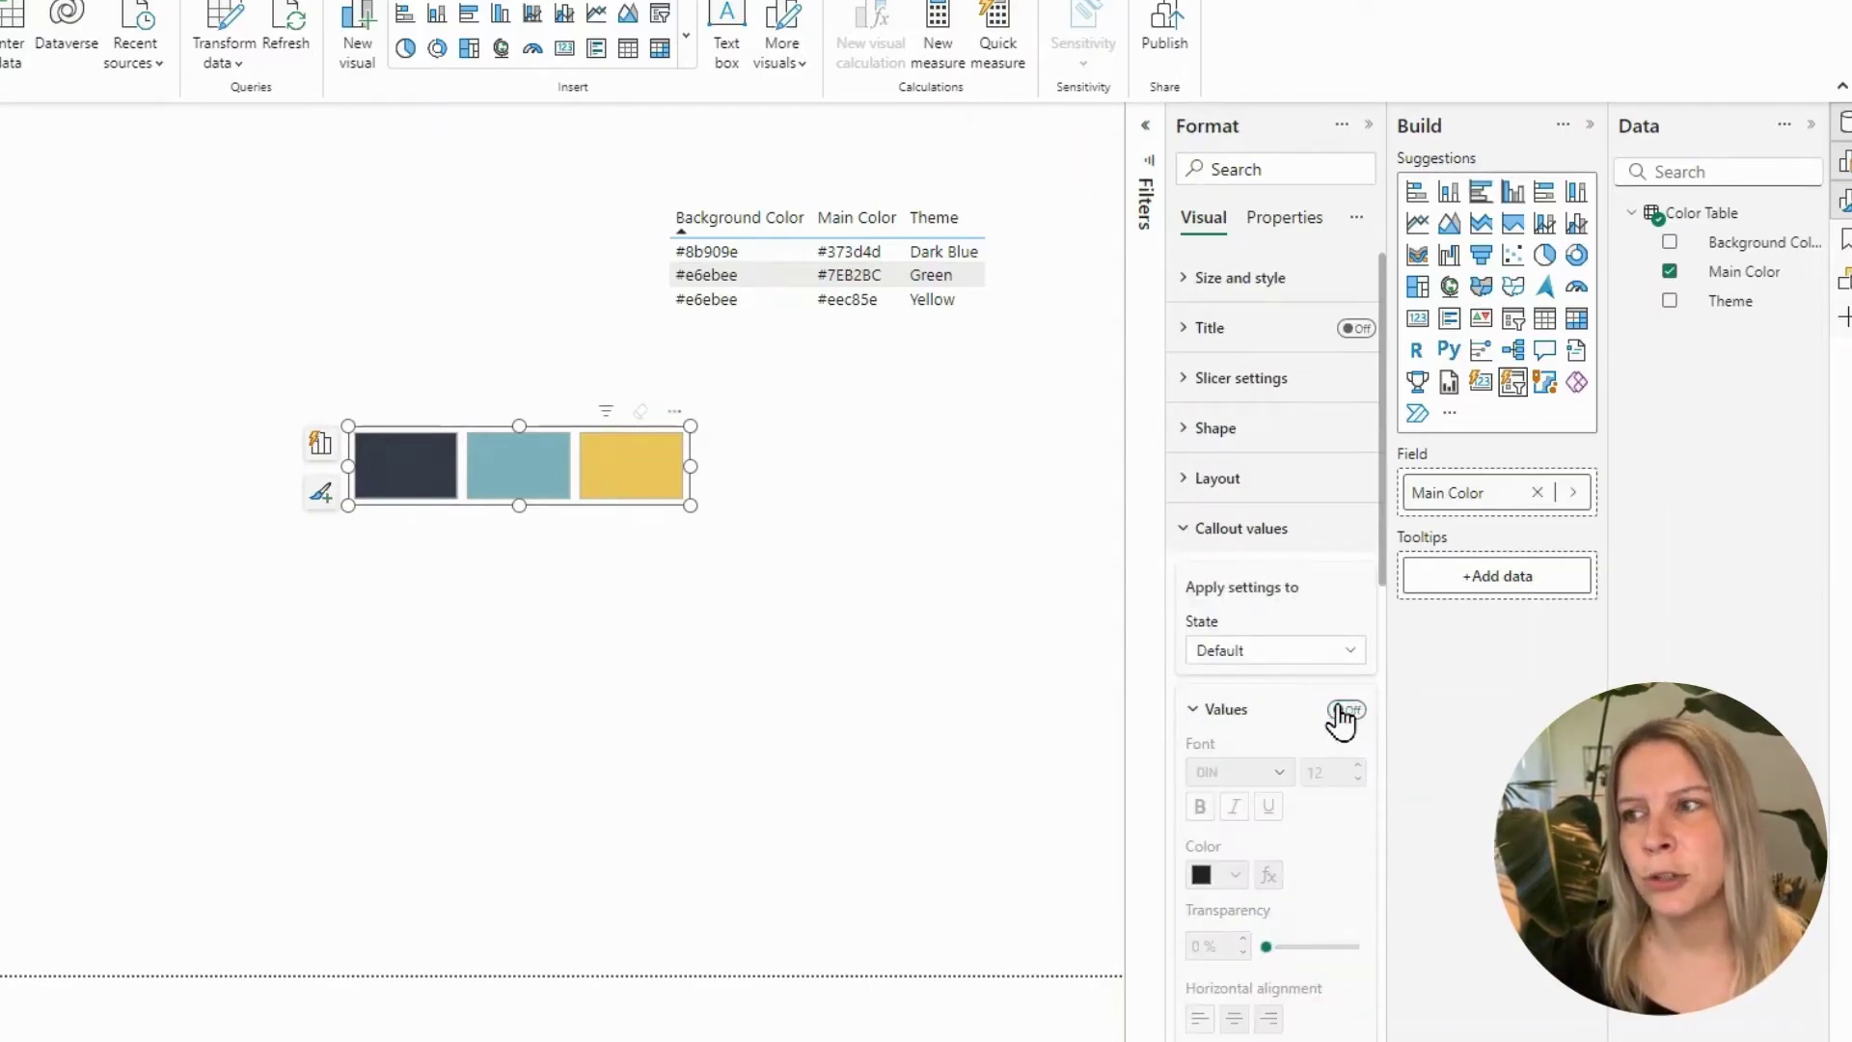
{"action": "left_click", "coordinate": [1191, 531]}
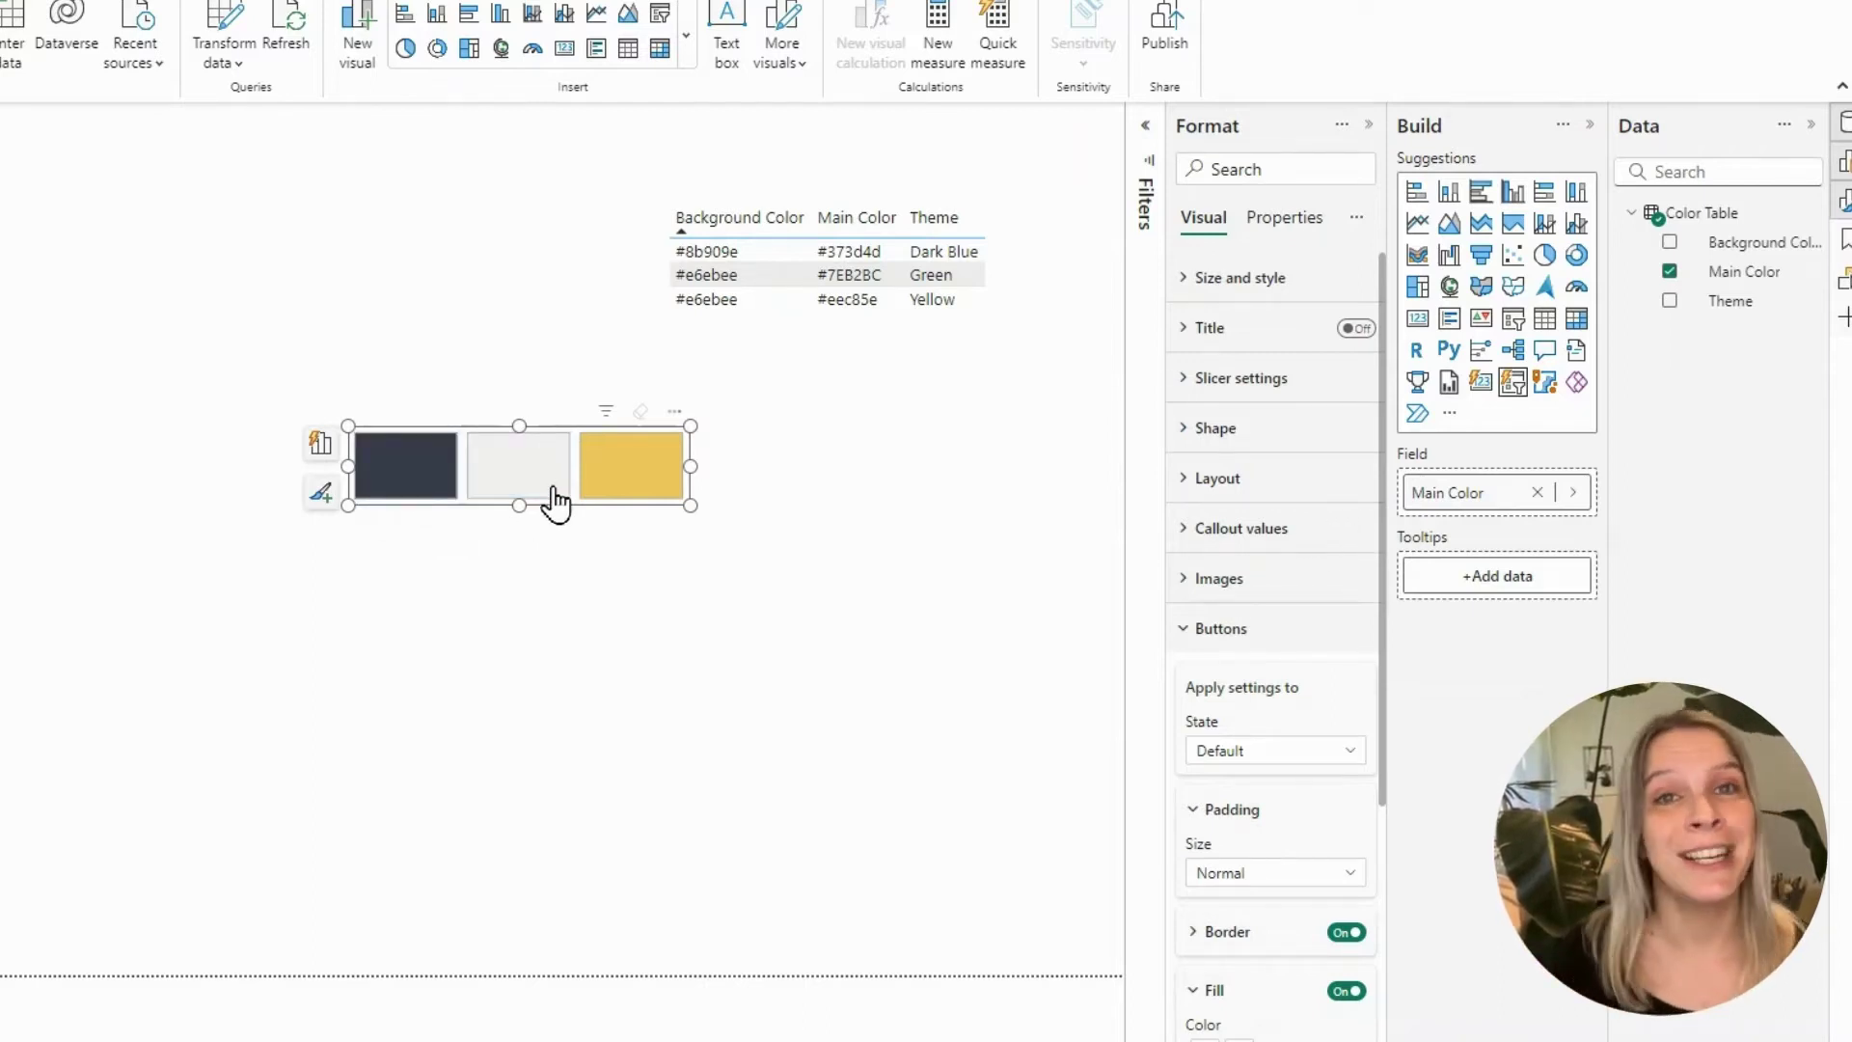
Change the slicer buttons' shape to Rounded Rectangle with 50 px rounded corners
{"action": "left_click", "coordinate": [1253, 432]}
{"action": "left_click", "coordinate": [1287, 564]}
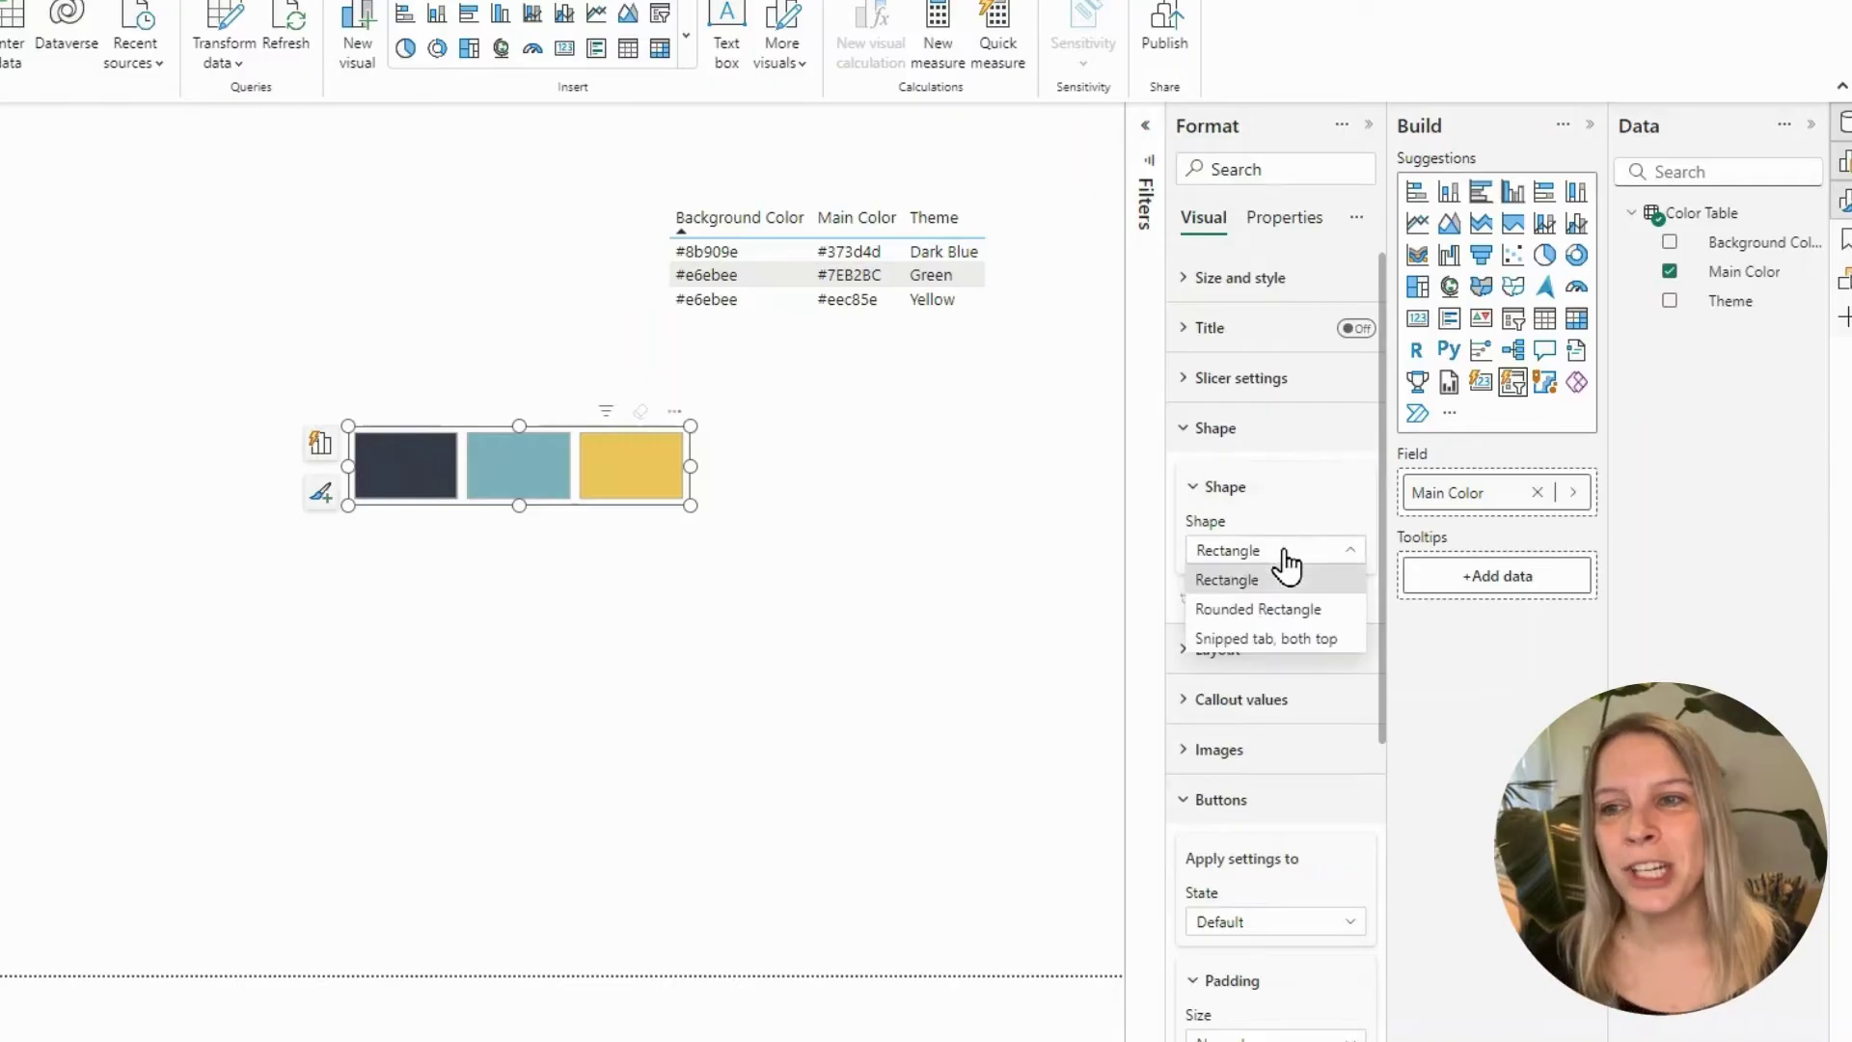
{"action": "left_click", "coordinate": [1288, 609]}
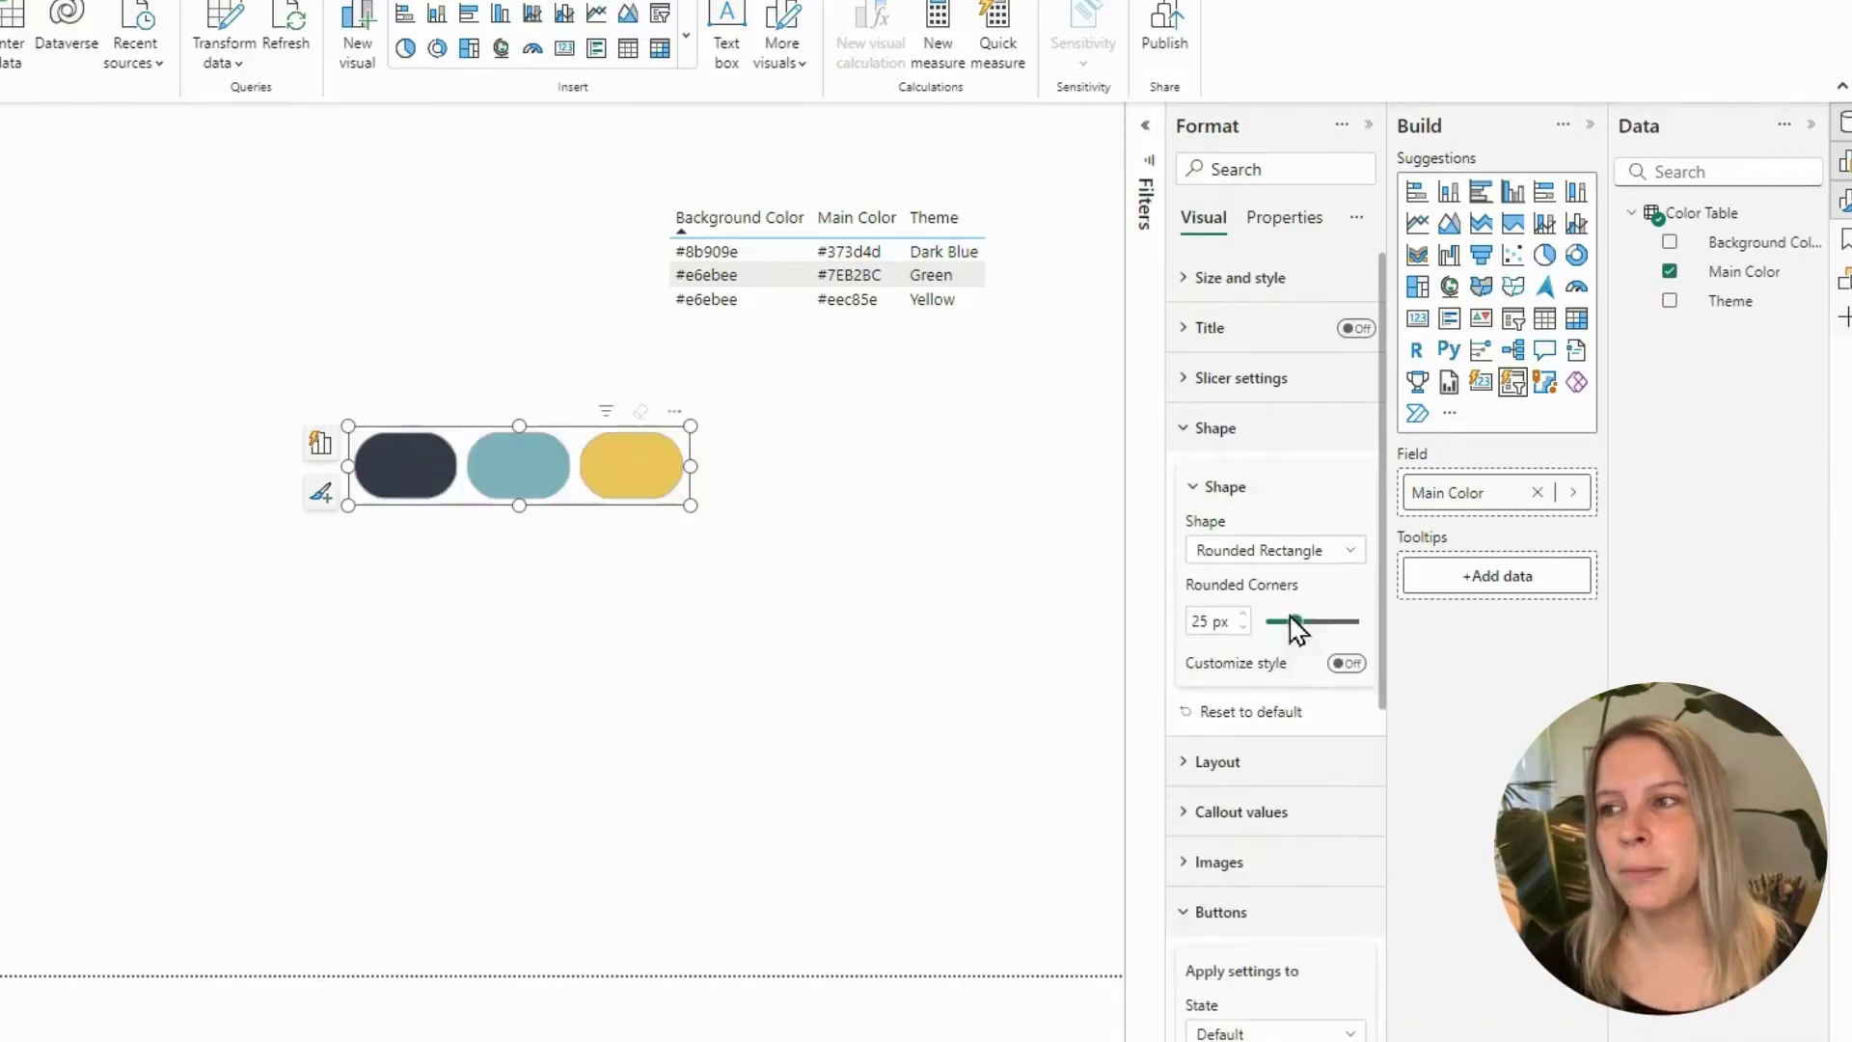
{"action": "left_click_drag", "start_coordinate": [1320, 621], "coordinate": [1377, 627]}
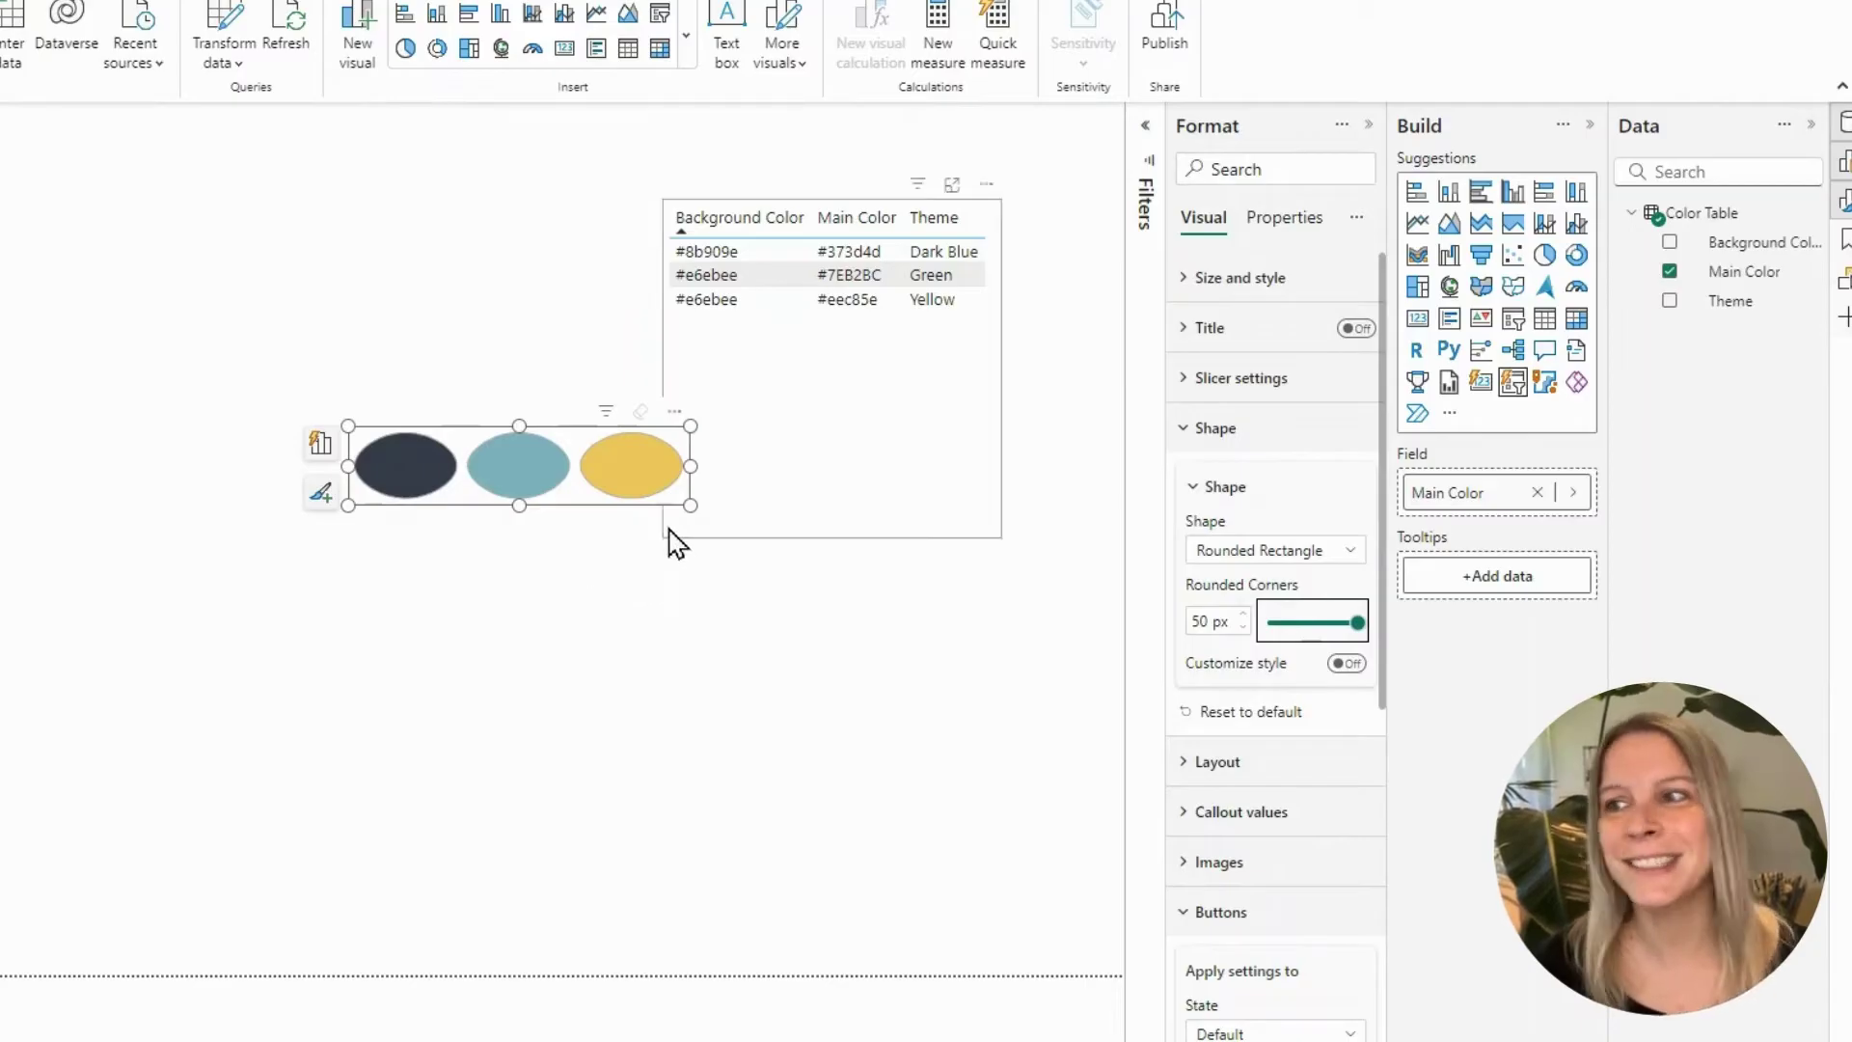
Shrink the slicer's width and height until its three buttons look like small, nearly round circles
{"action": "left_click_drag", "start_coordinate": [691, 466], "coordinate": [565, 493]}
{"action": "left_click_drag", "start_coordinate": [452, 505], "coordinate": [452, 482]}
{"action": "left_click_drag", "start_coordinate": [556, 451], "coordinate": [527, 470]}
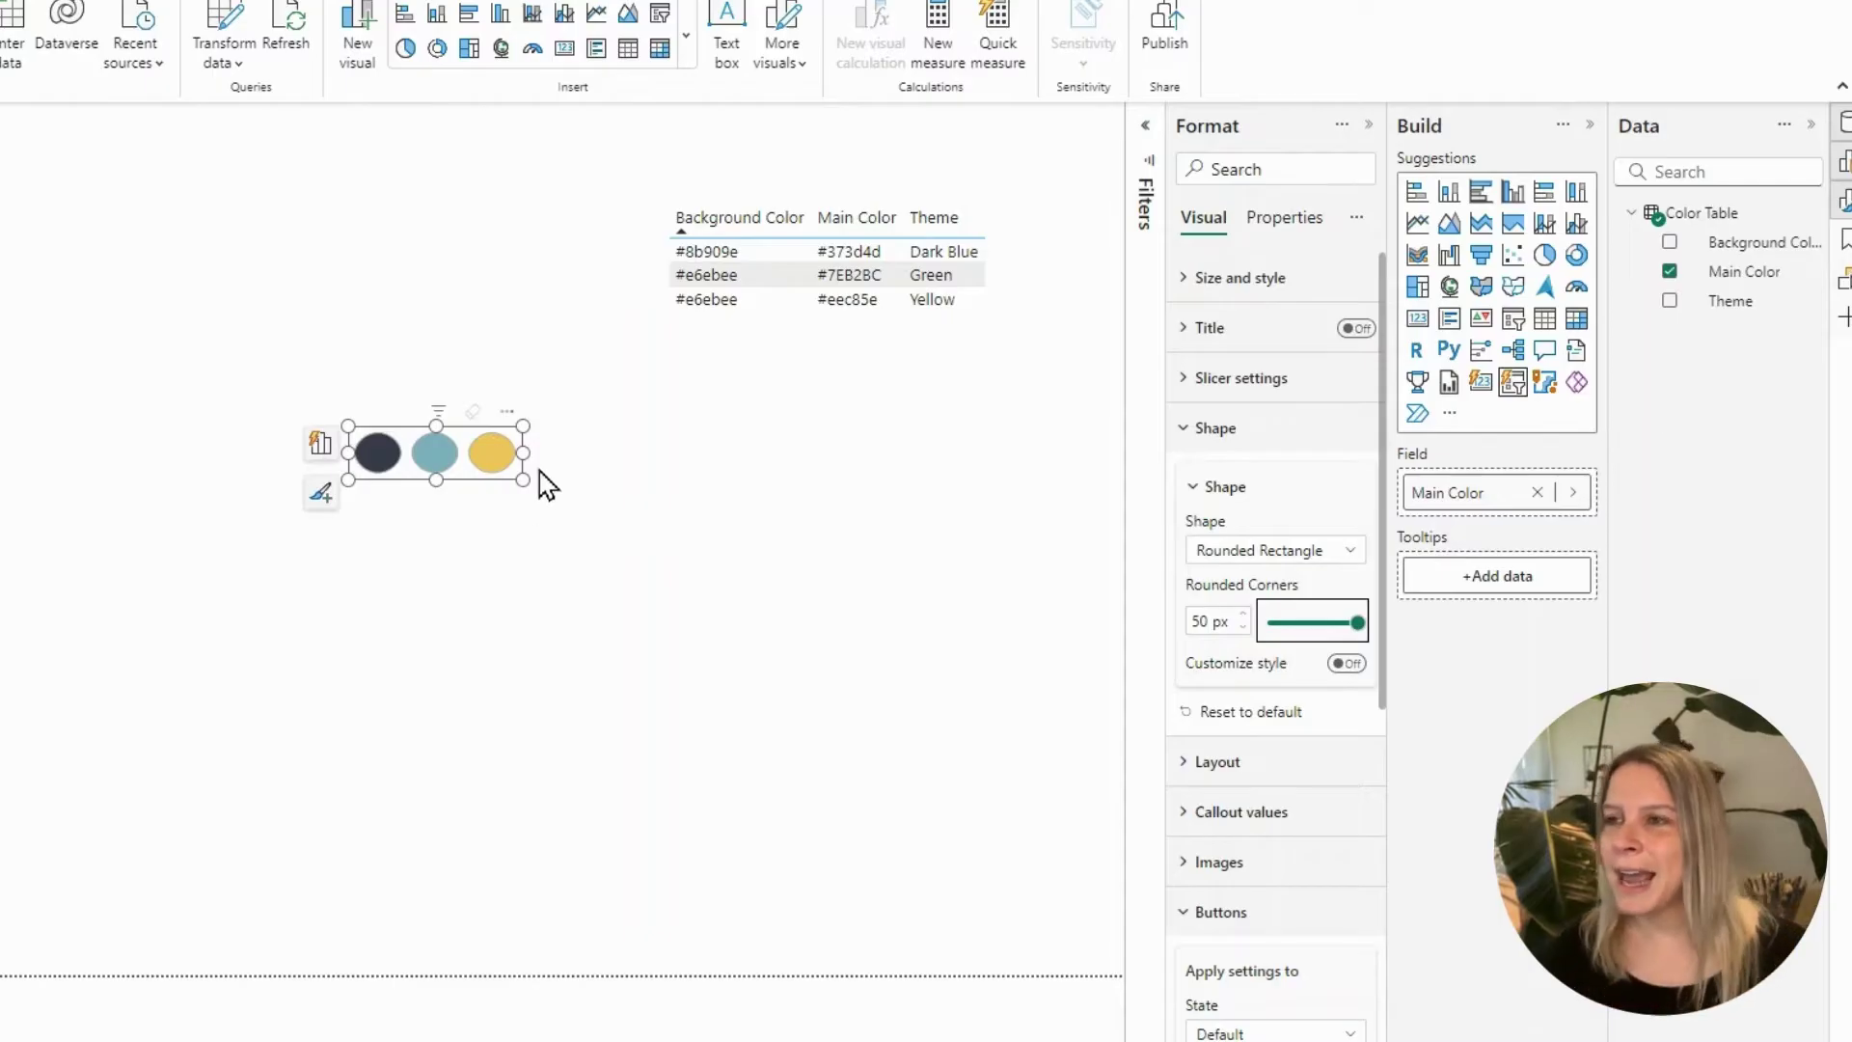
{"action": "left_click", "coordinate": [569, 629]}
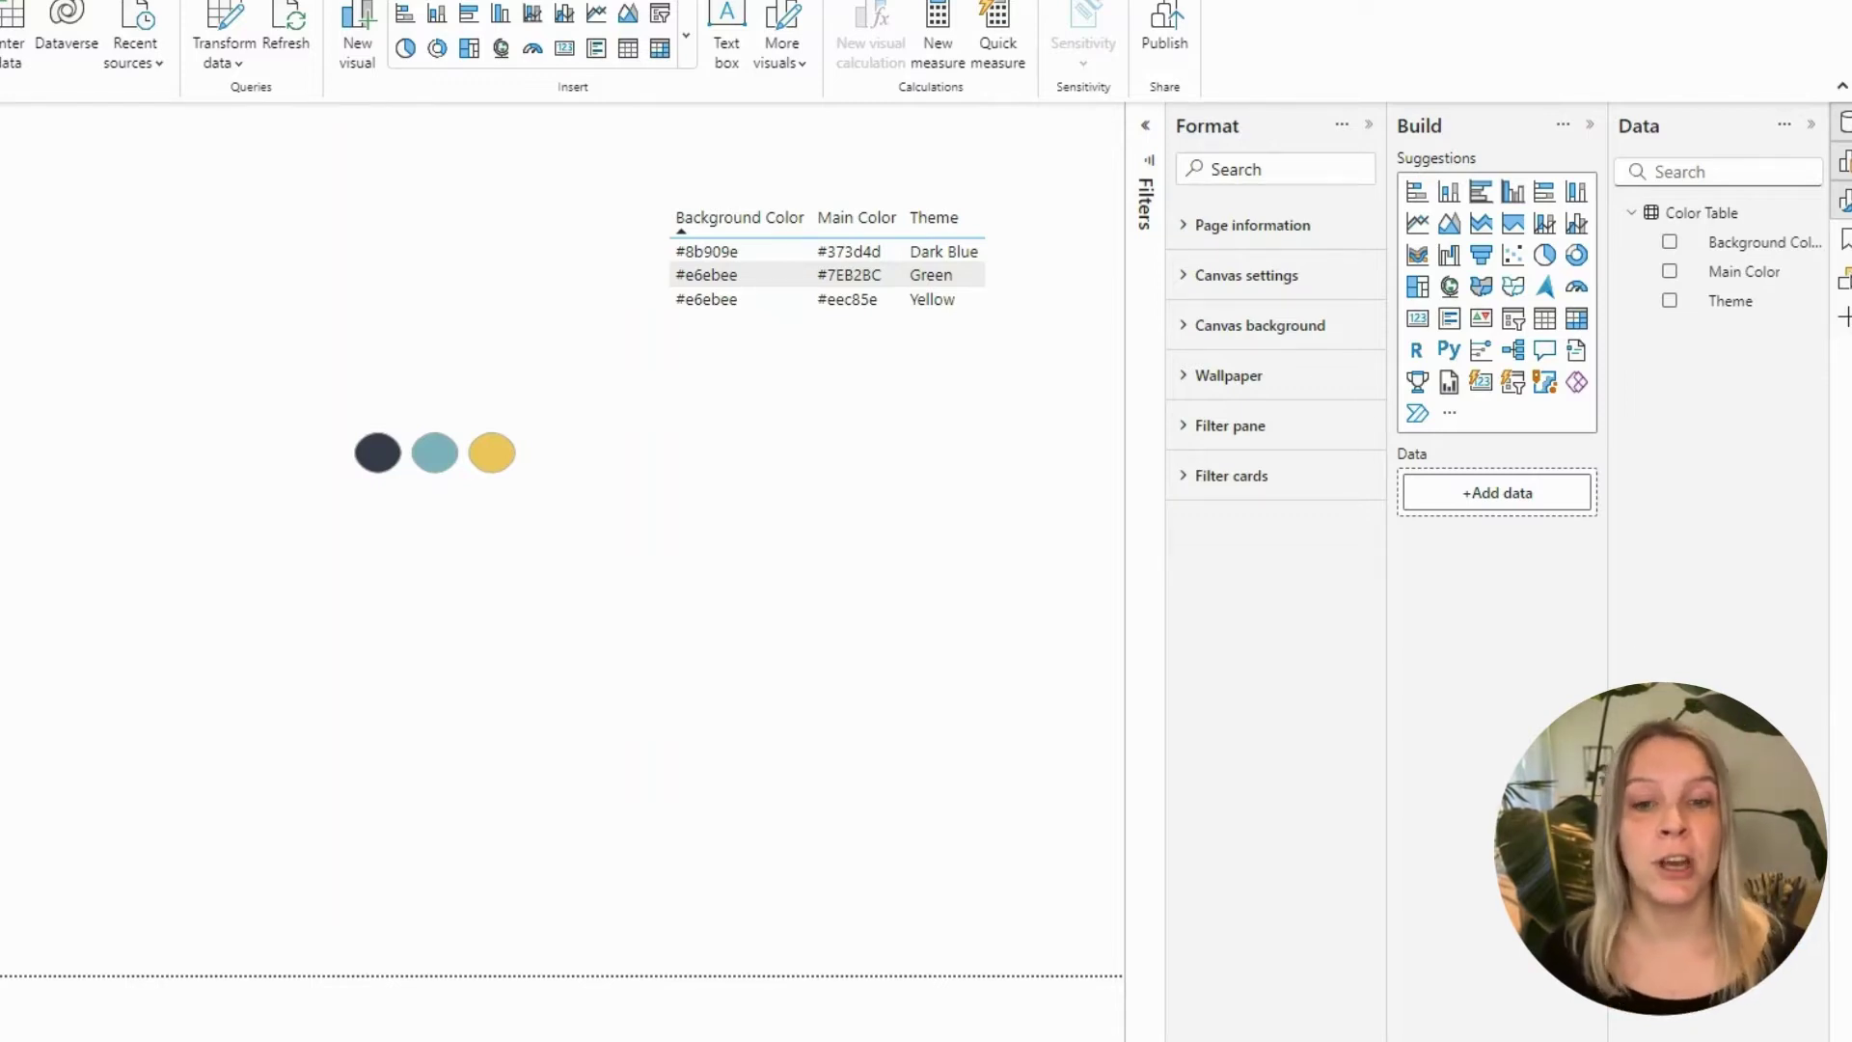
Test the slicer by choosing the dark blue, yellow and green buttons in turn and checking how the table filters
{"action": "left_click", "coordinate": [372, 457]}
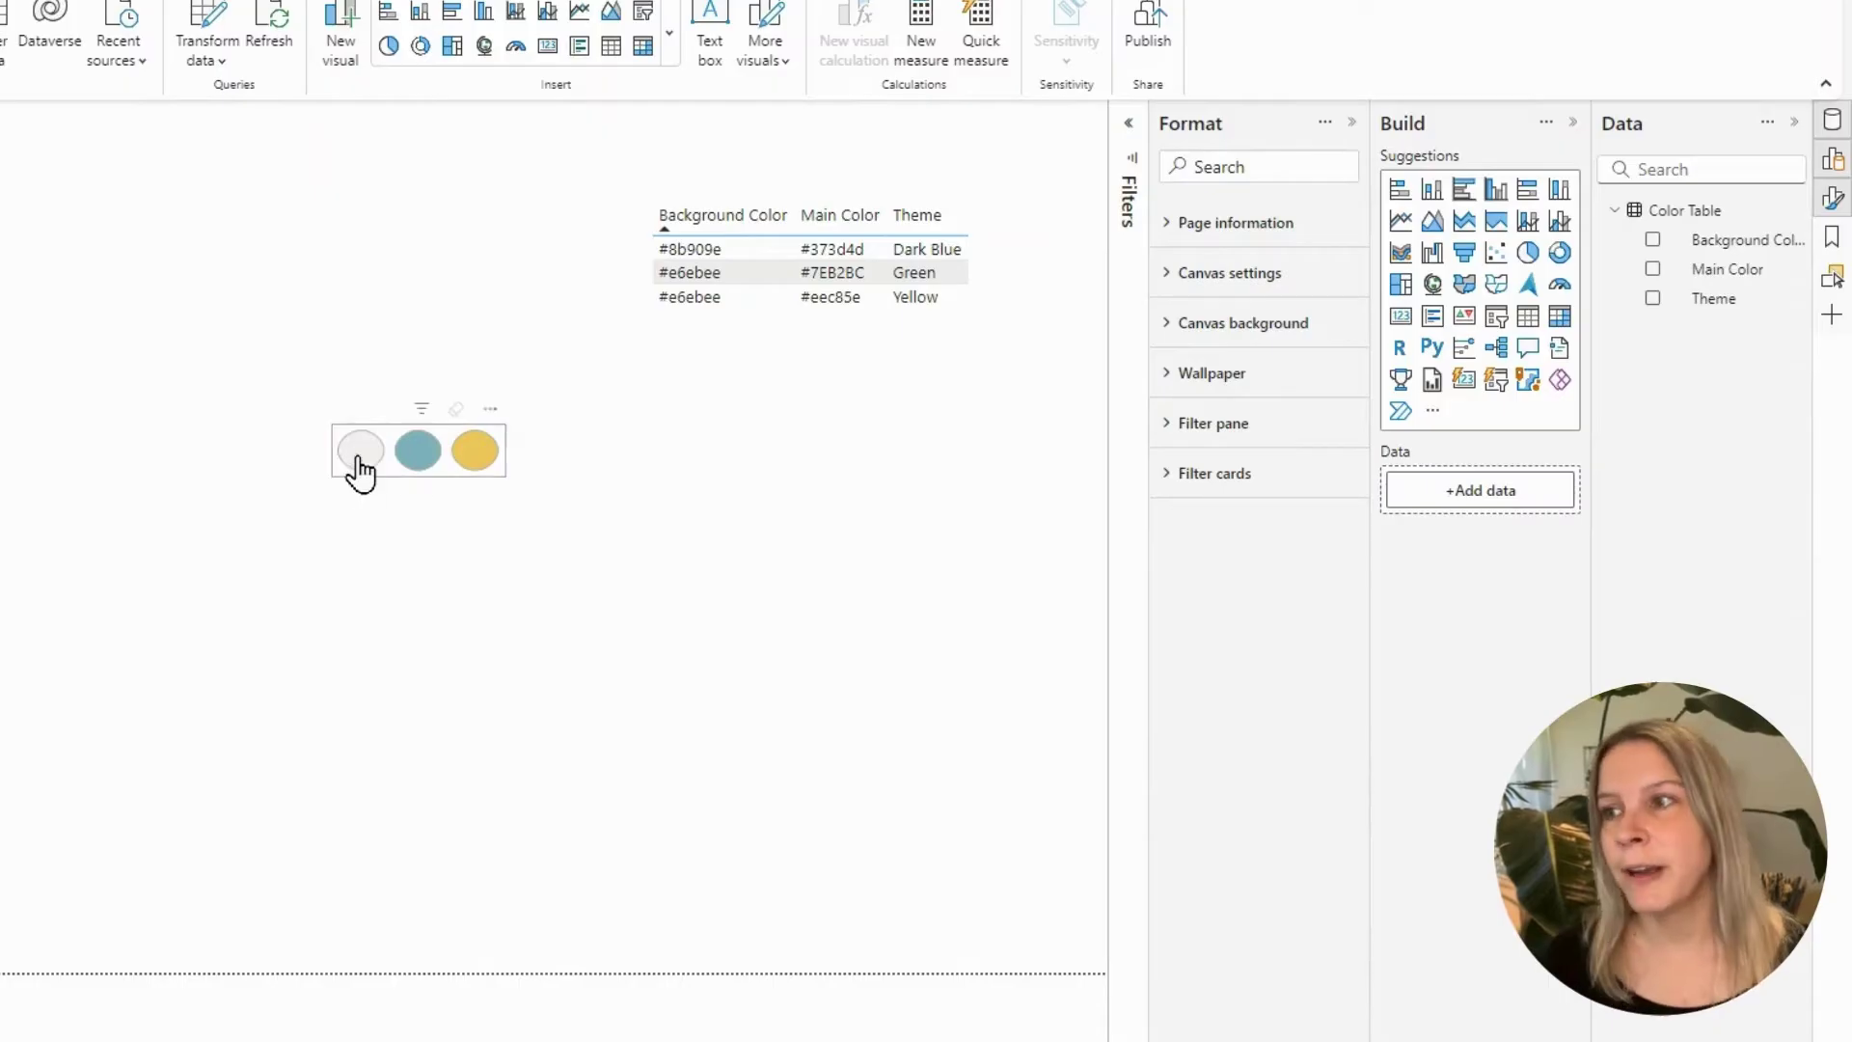
{"action": "left_click", "coordinate": [473, 461]}
{"action": "left_click", "coordinate": [418, 453]}
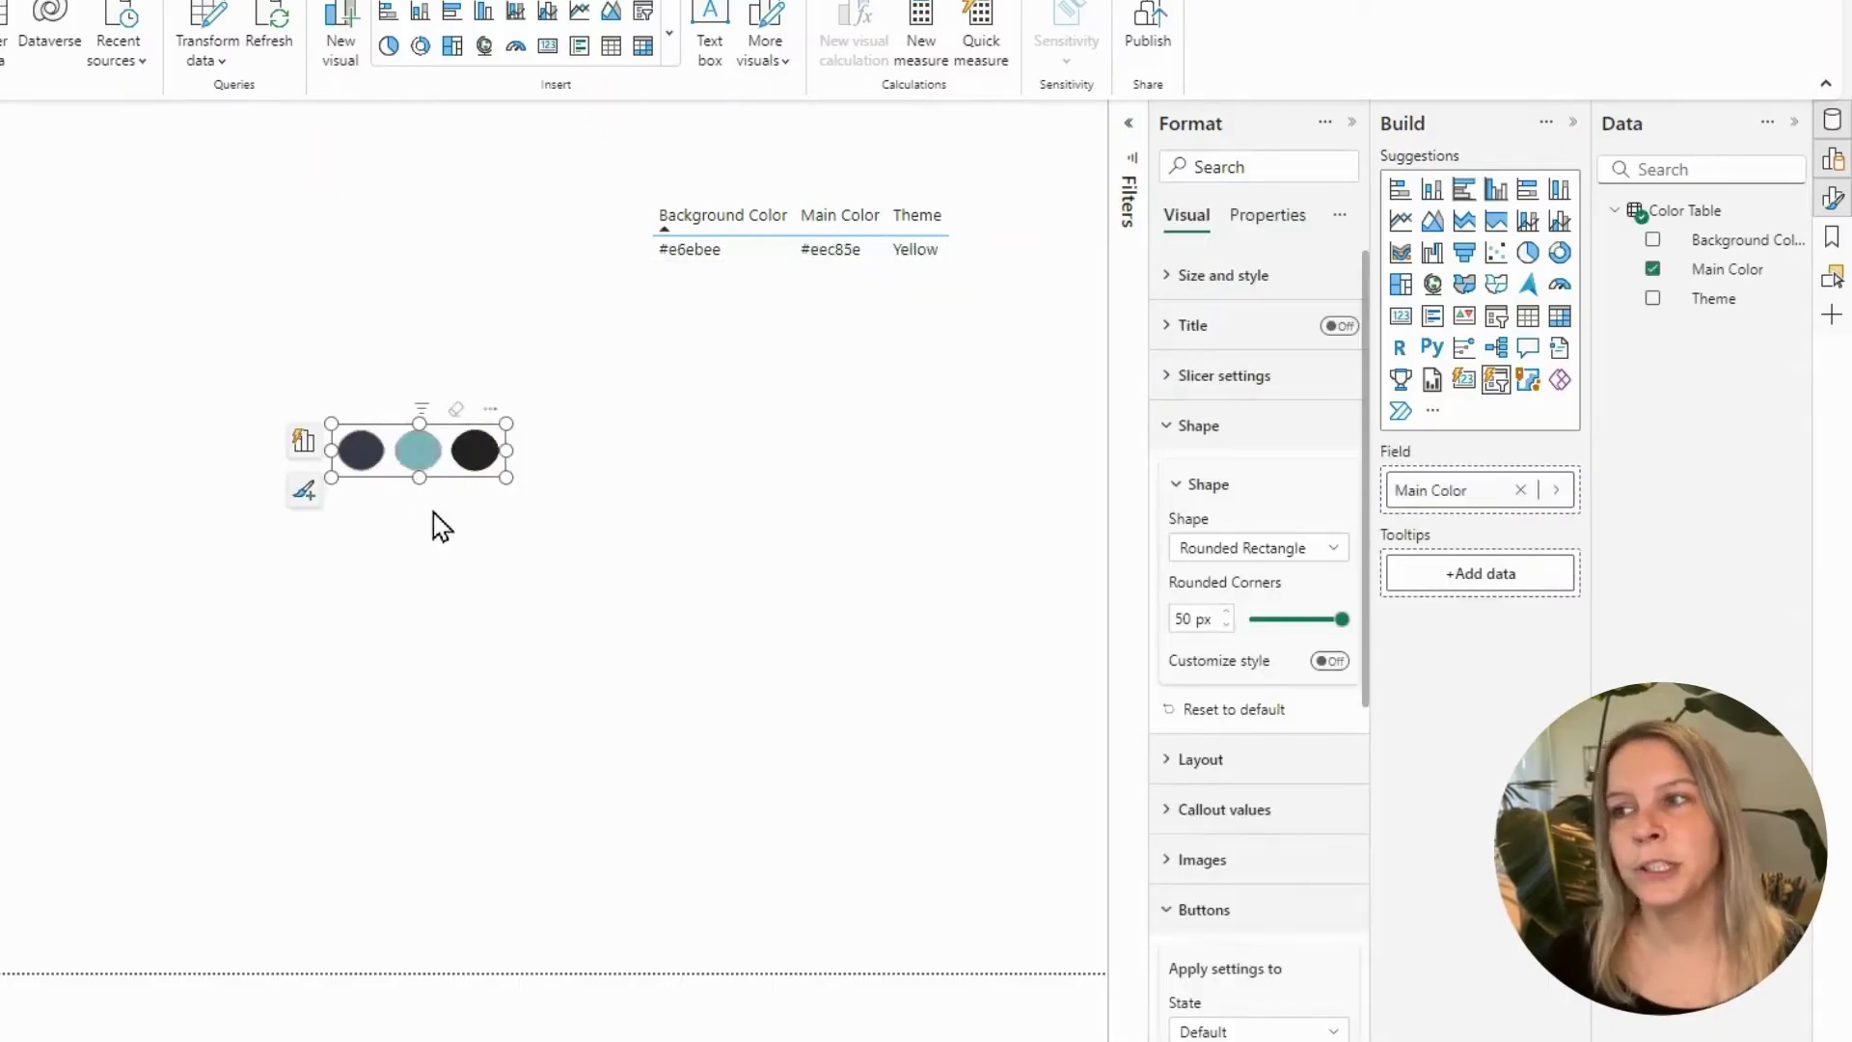
Choose each slicer button again to examine how its colour looks when selected, and clear the selection
{"action": "left_click", "coordinate": [372, 462]}
{"action": "left_click", "coordinate": [406, 461]}
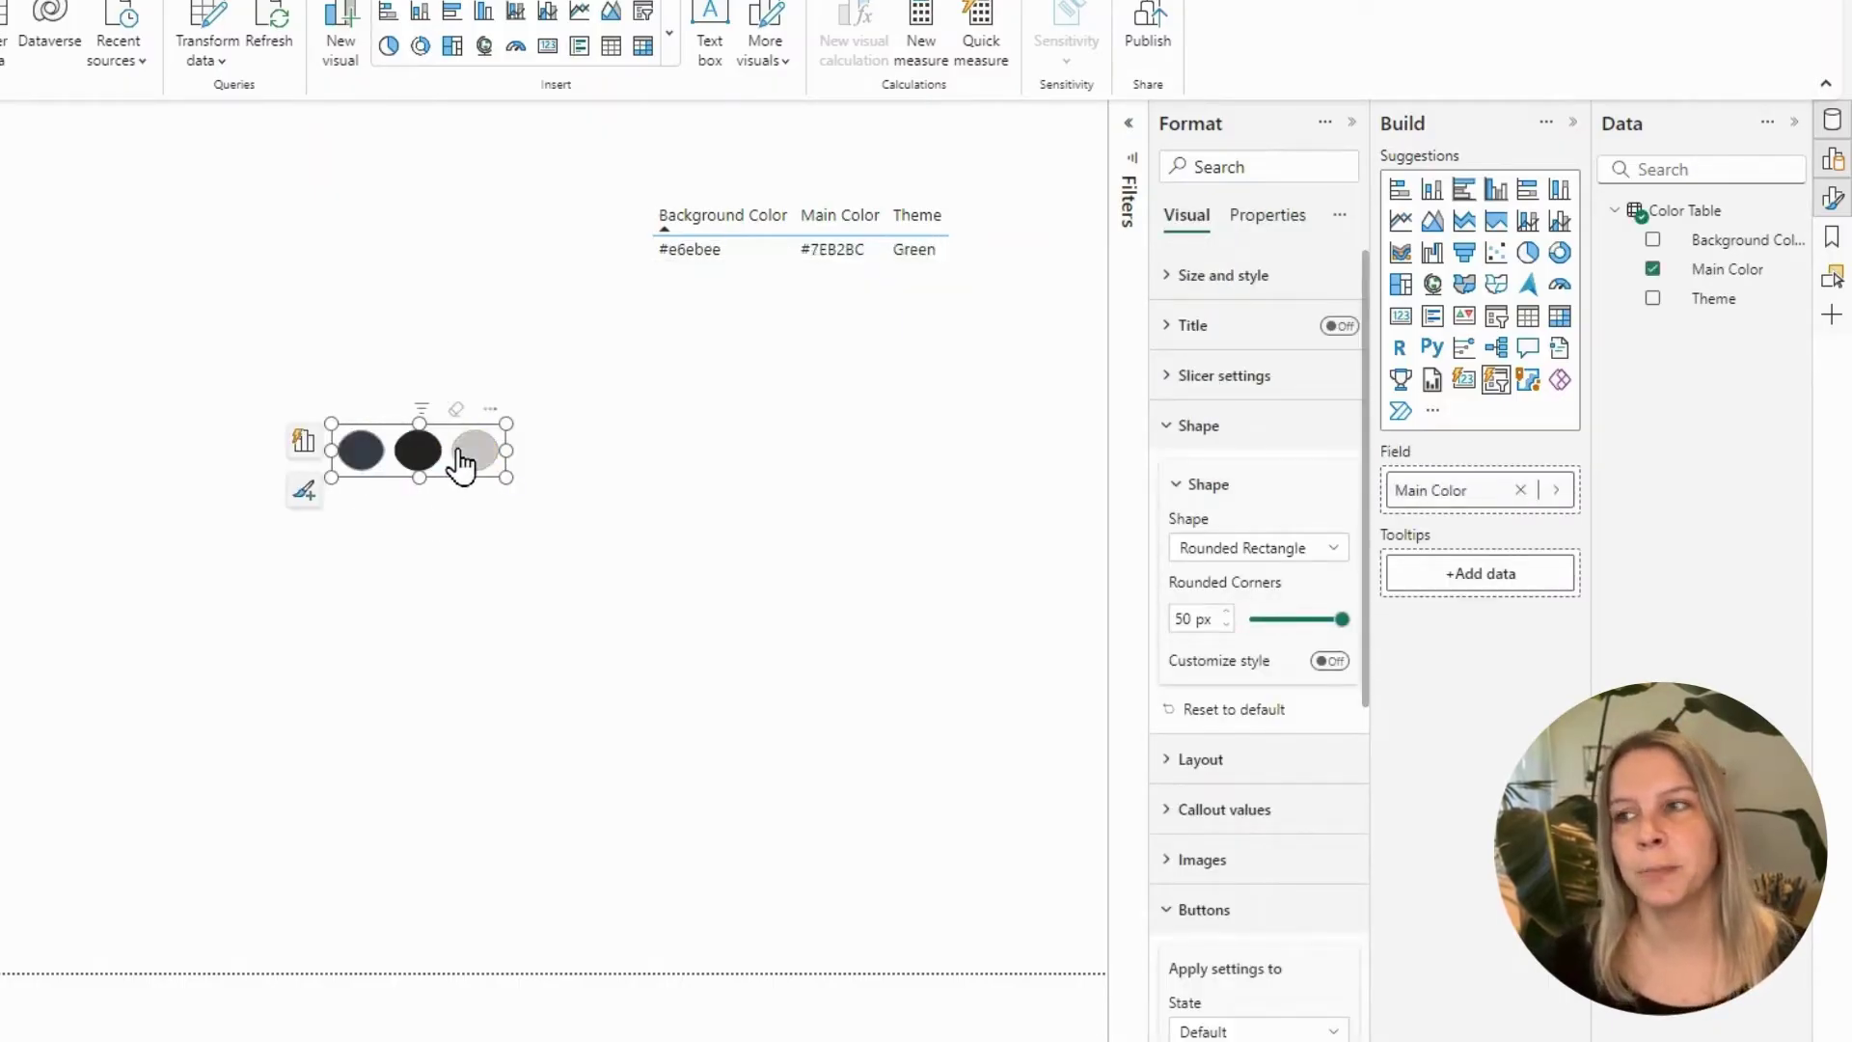
{"action": "left_click", "coordinate": [467, 459]}
{"action": "left_click", "coordinate": [364, 454]}
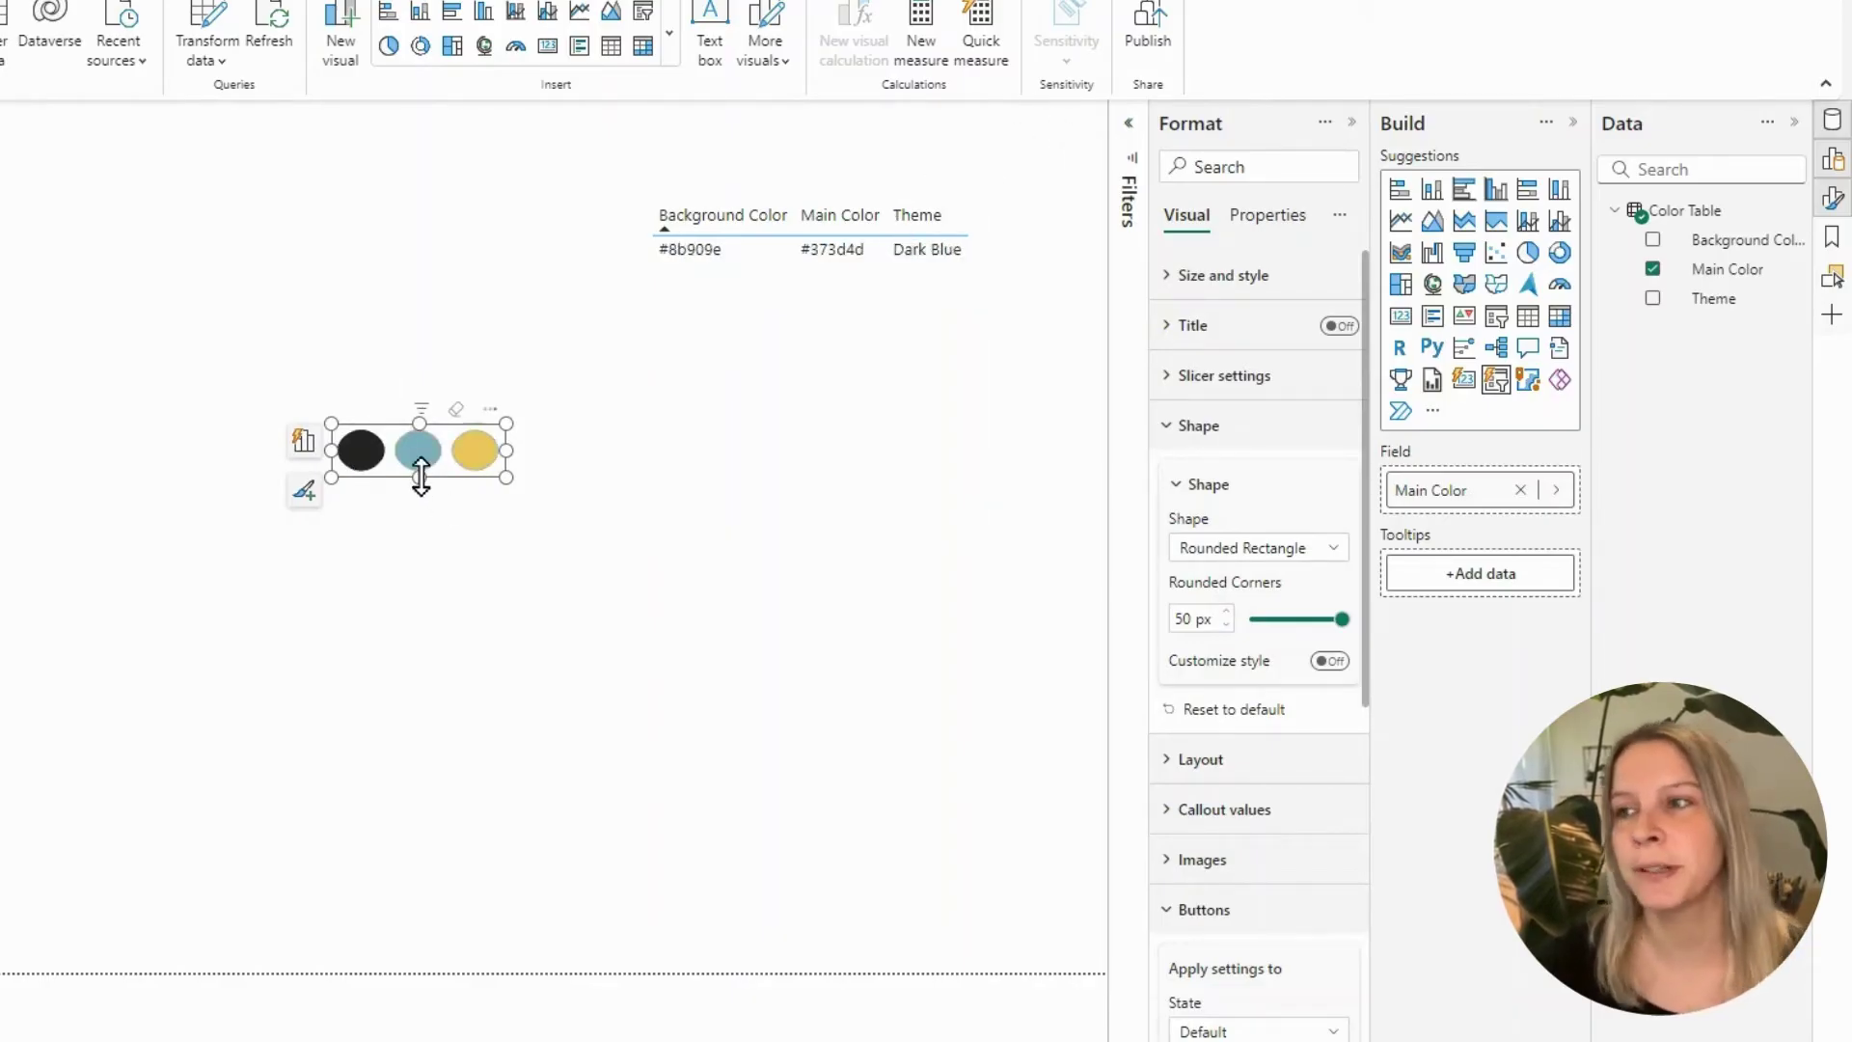
{"action": "left_click", "coordinate": [474, 461]}
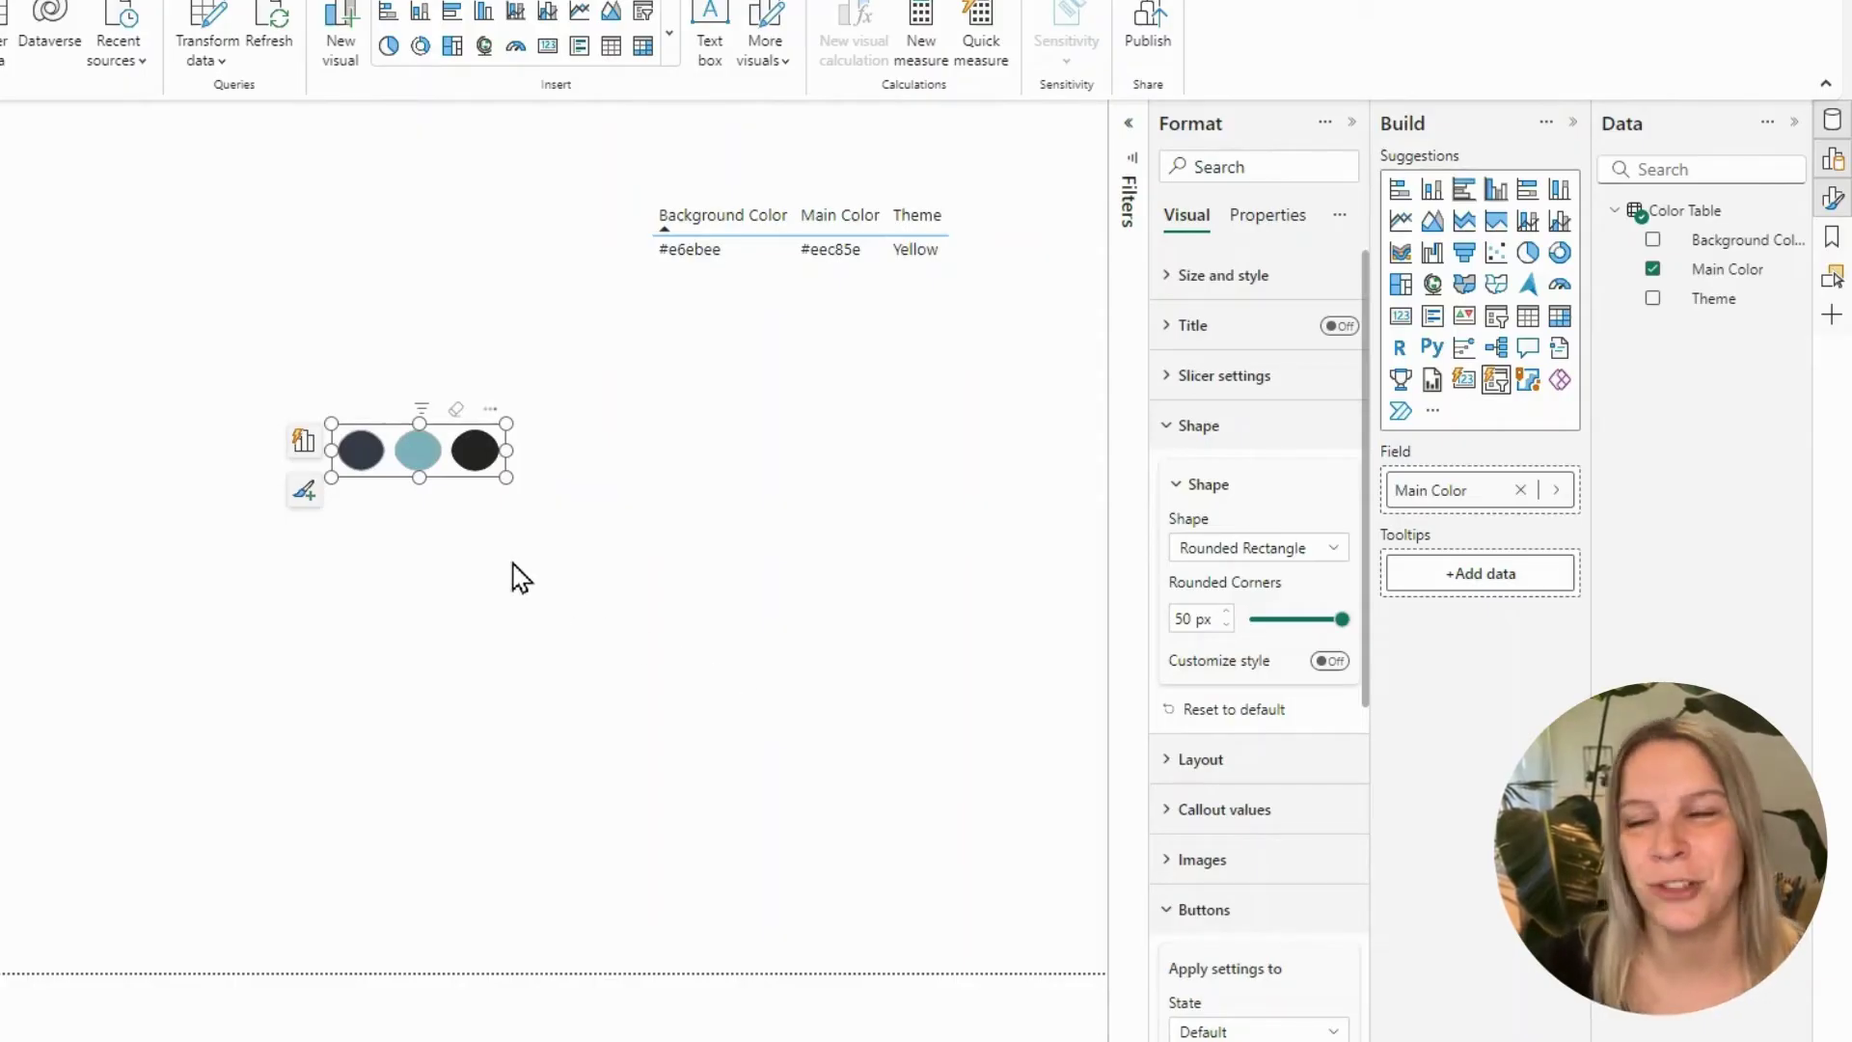
{"action": "left_click", "coordinate": [425, 457]}
{"action": "left_click", "coordinate": [432, 473]}
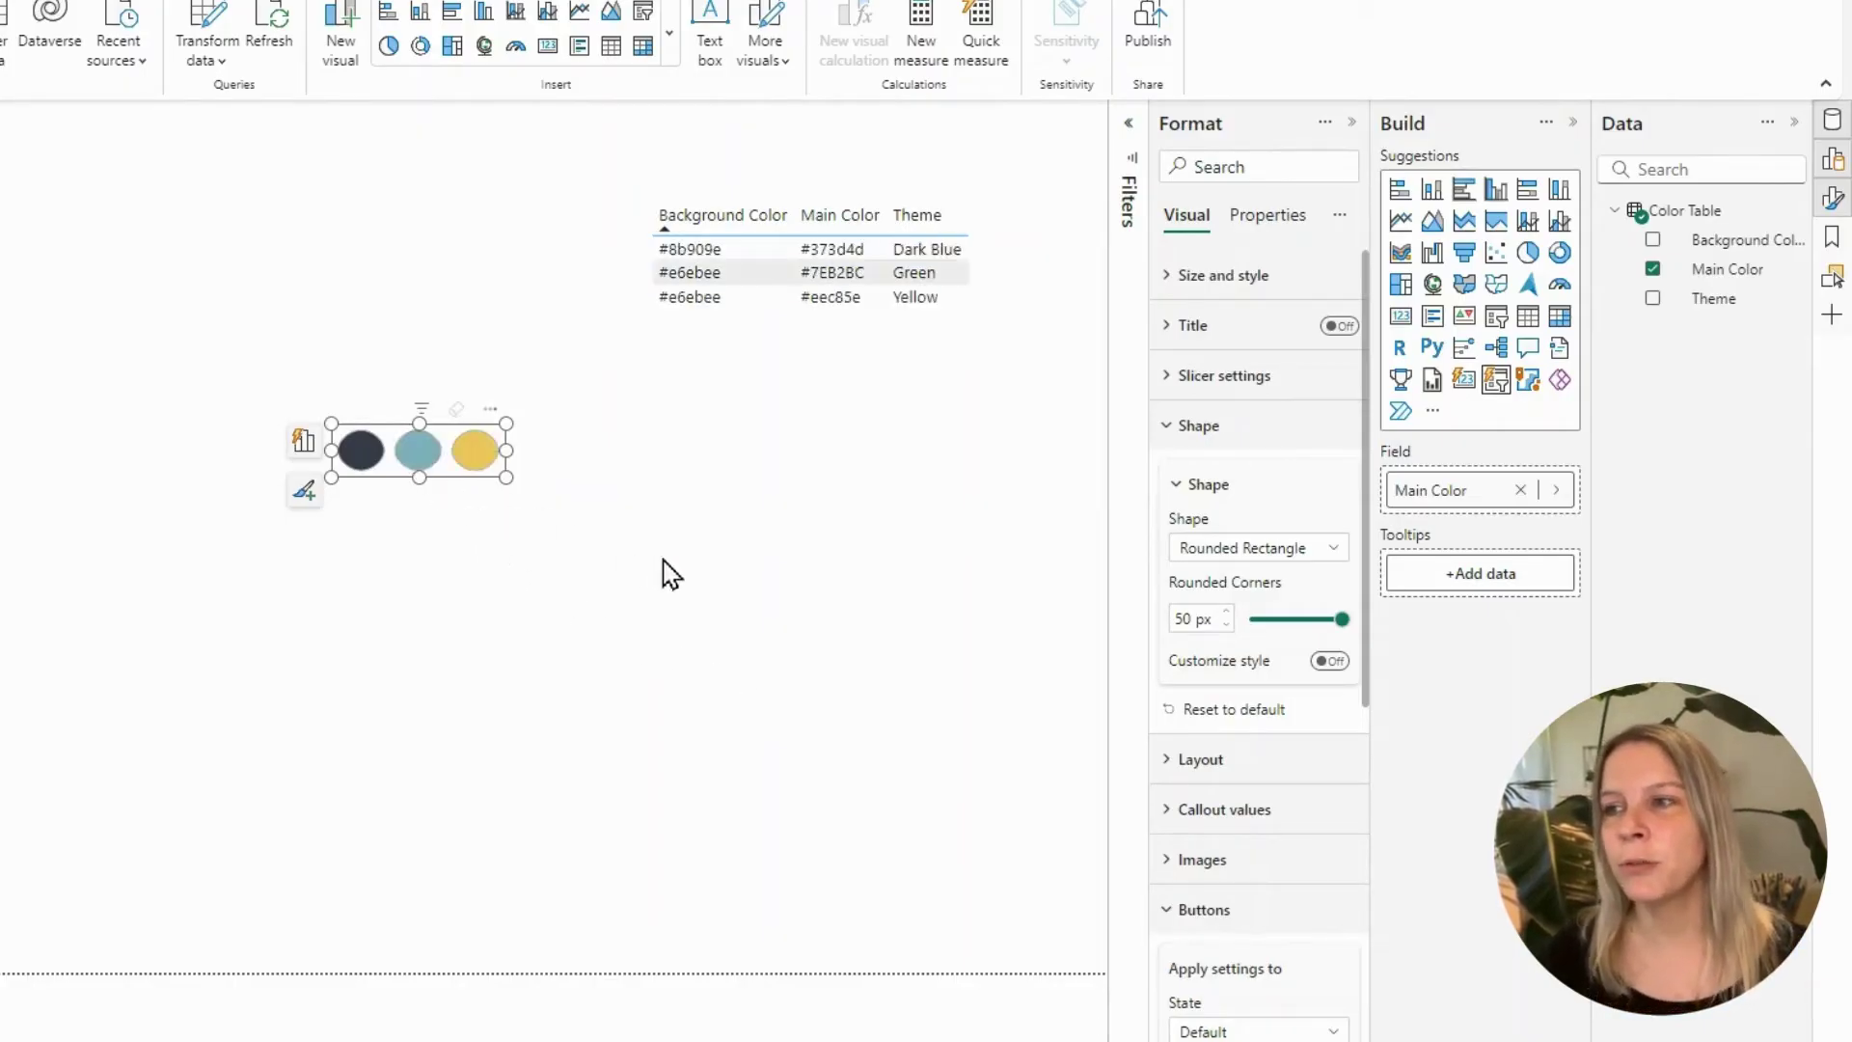
Set the border width of the slicer buttons' Selected state to 4 px and check it on the green and dark blue buttons
{"action": "scroll", "coordinate": [1221, 647], "scroll_direction": "down", "scroll_amount": 1}
{"action": "scroll", "coordinate": [1311, 872], "scroll_direction": "down", "scroll_amount": 5}
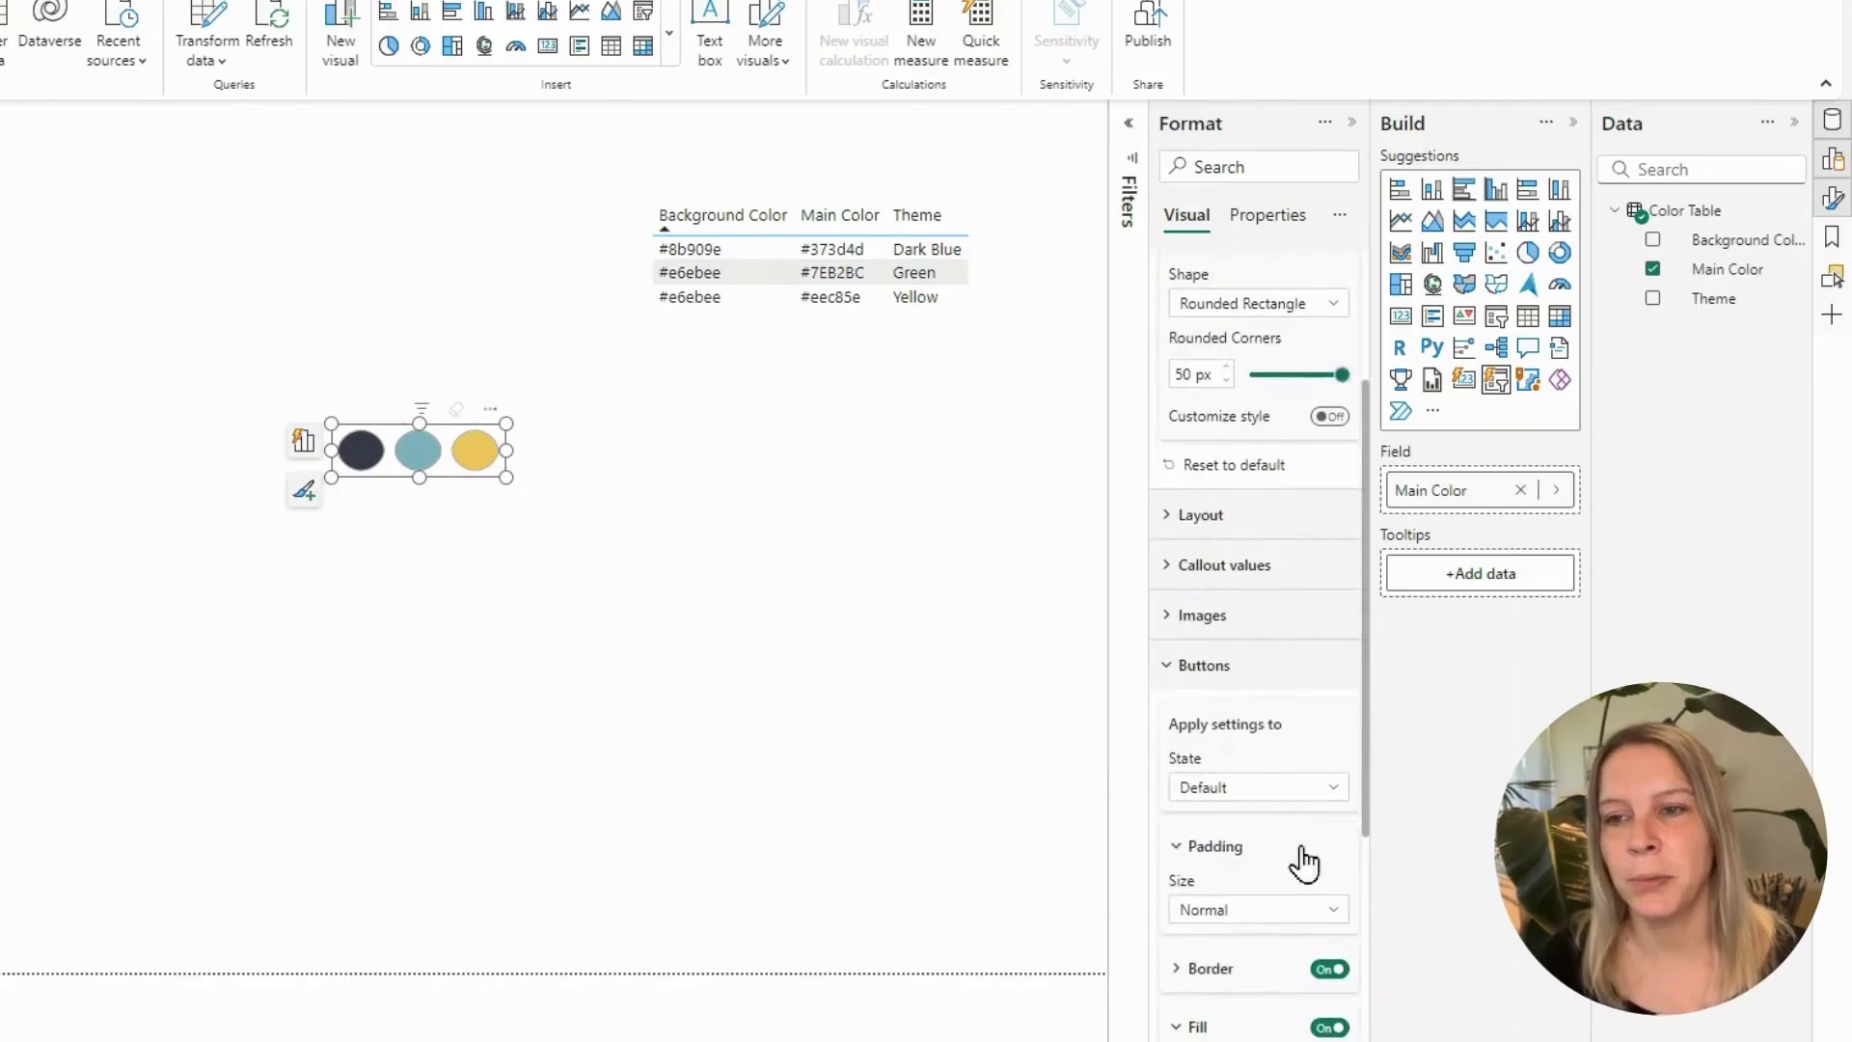
{"action": "left_click", "coordinate": [471, 467]}
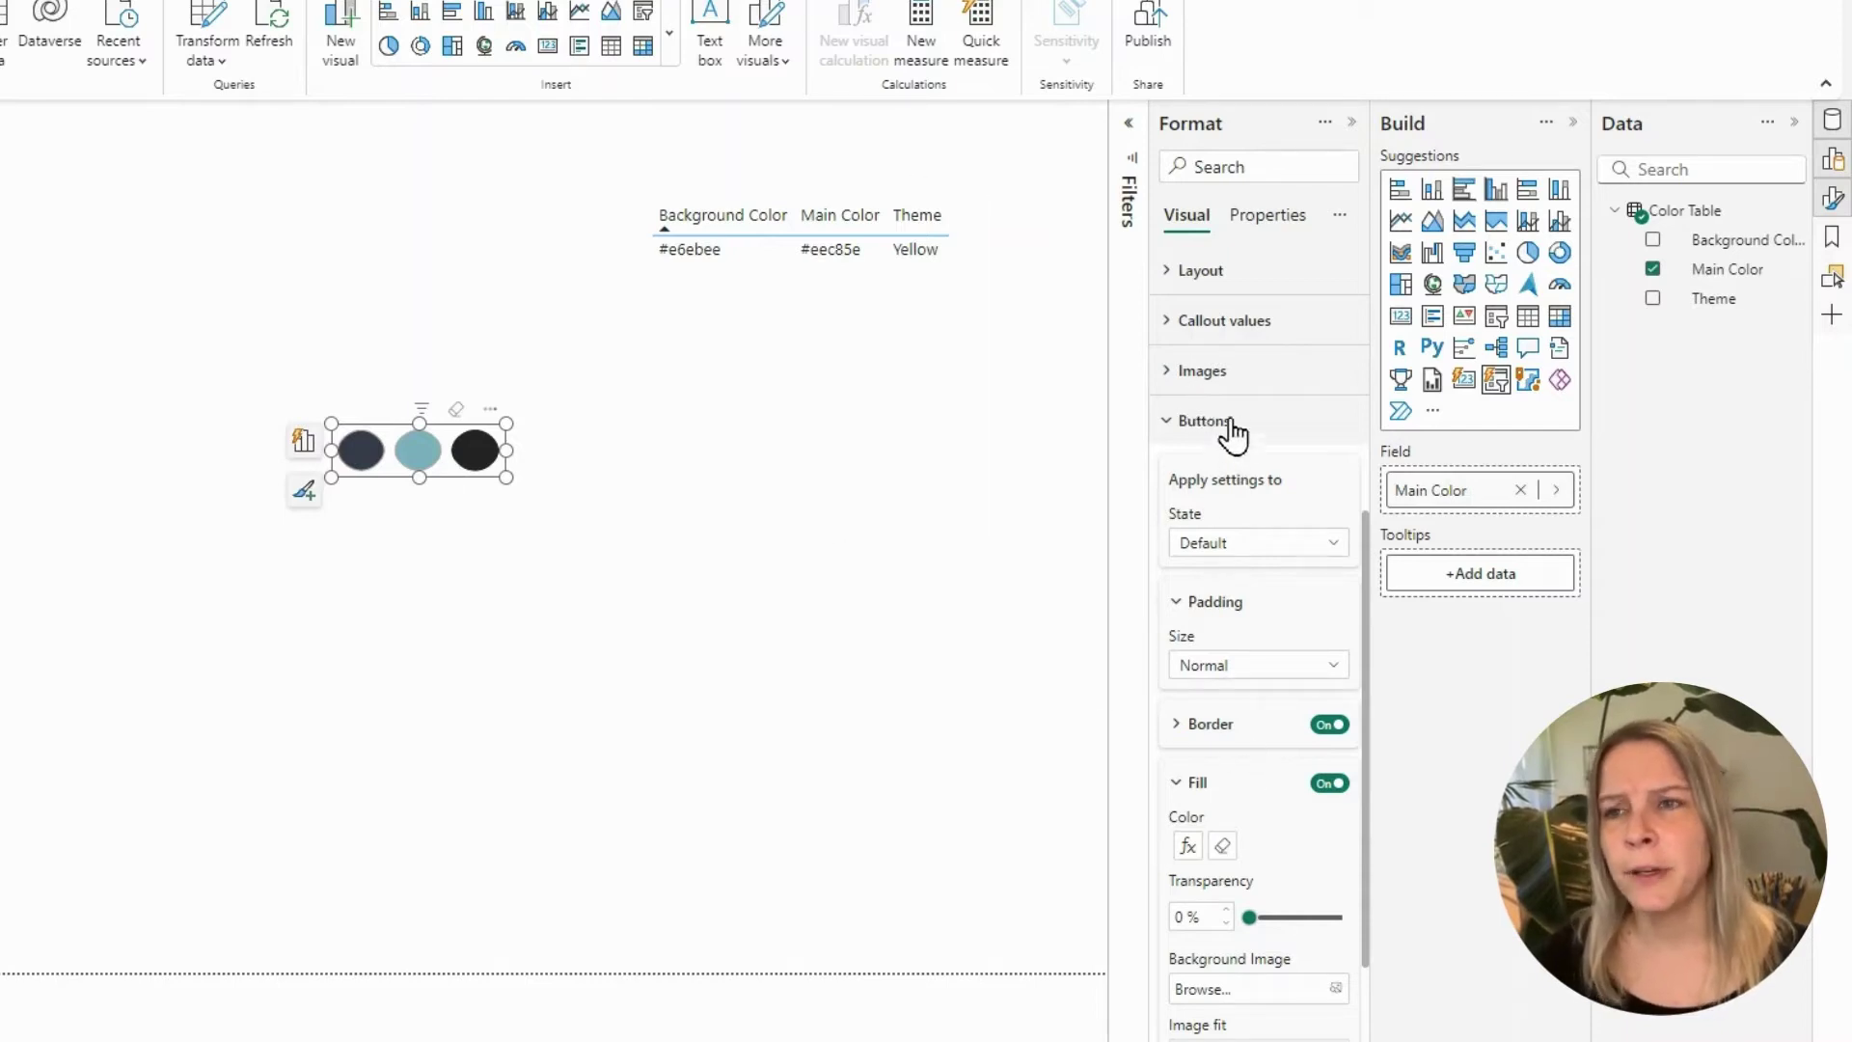
{"action": "left_click", "coordinate": [1222, 546]}
{"action": "left_click", "coordinate": [1264, 663]}
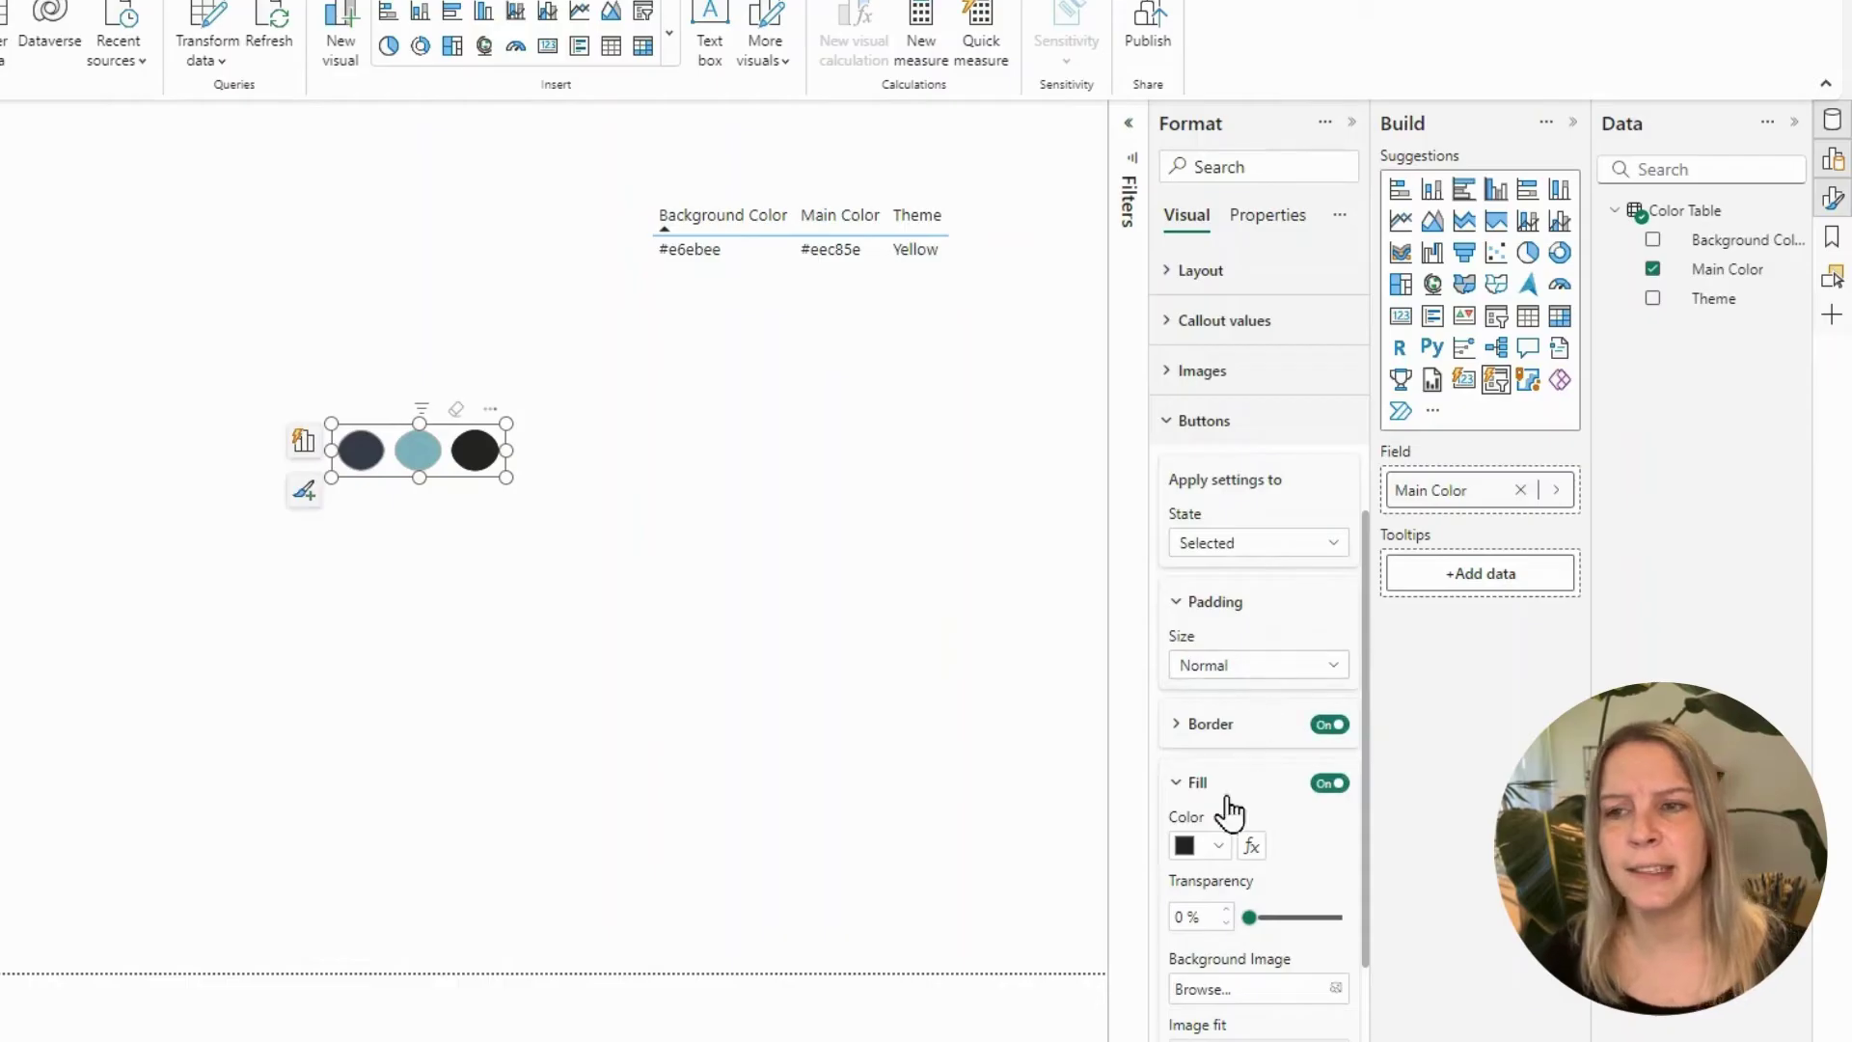
{"action": "left_click", "coordinate": [1218, 729]}
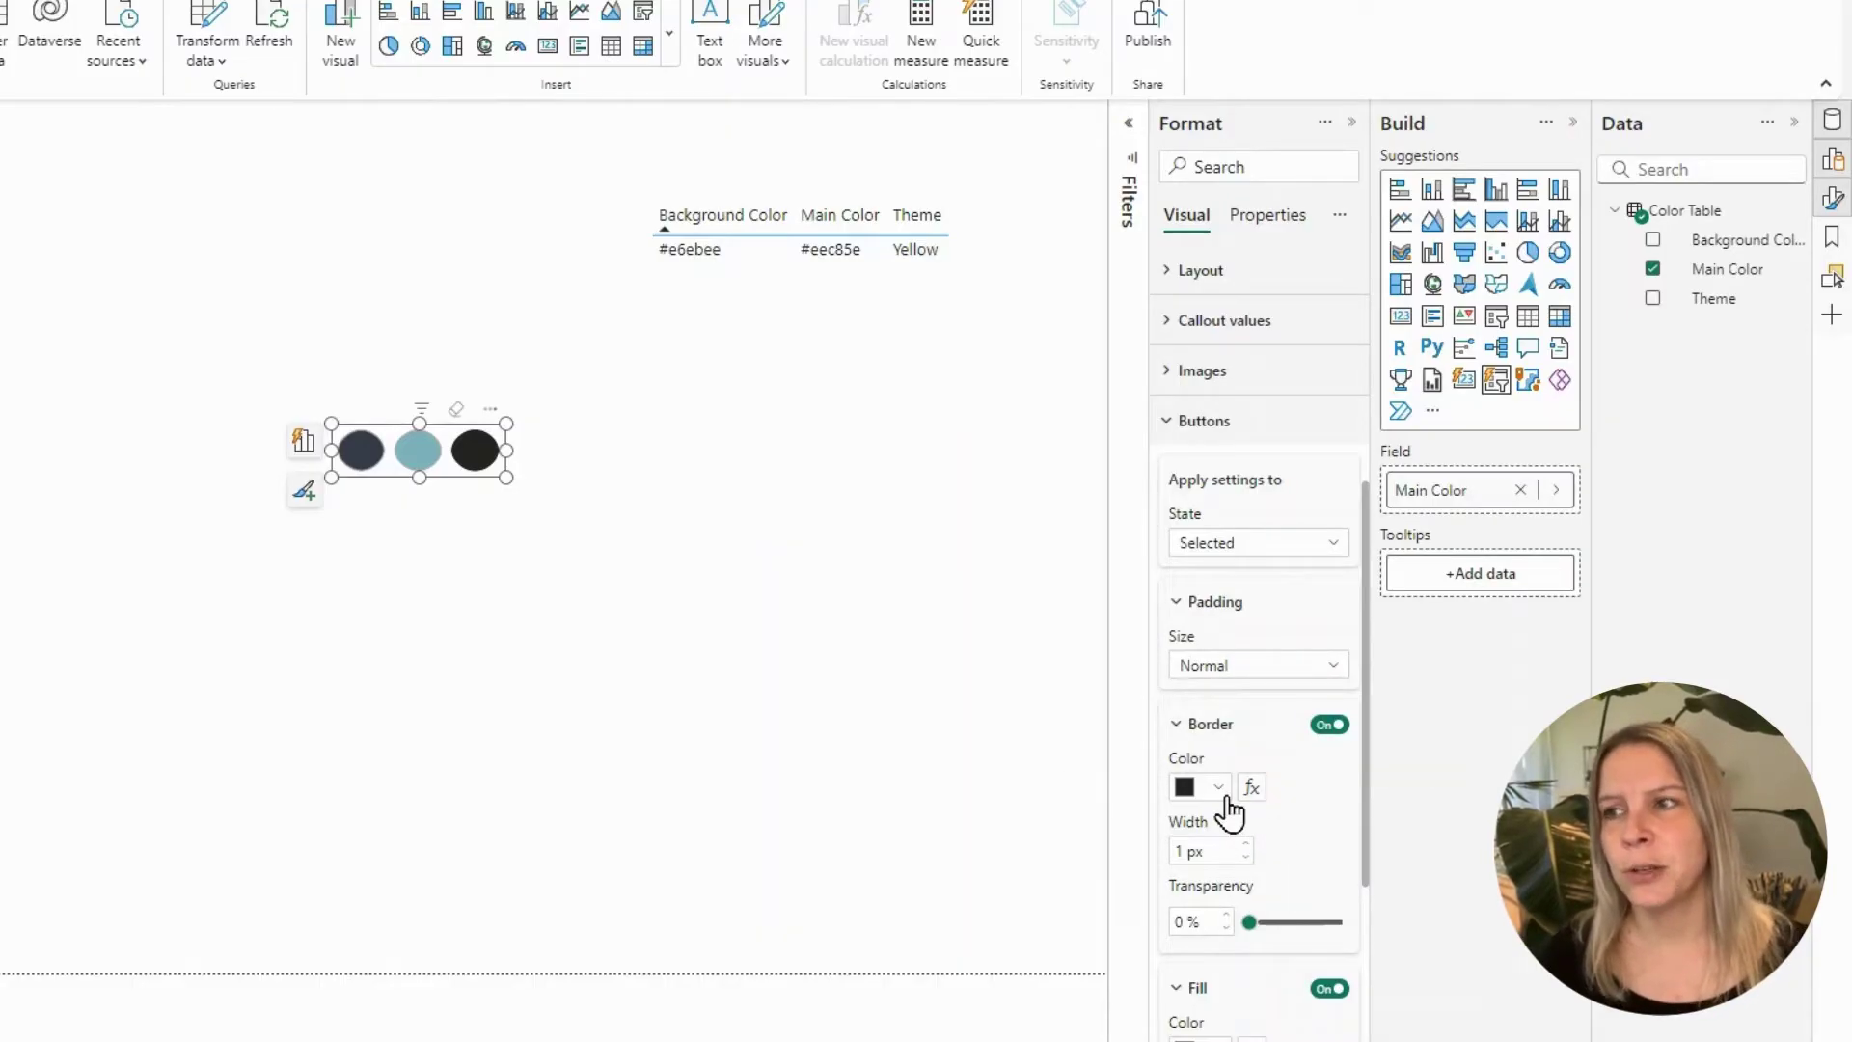
{"action": "left_click", "coordinate": [1245, 843]}
{"action": "scroll", "coordinate": [1246, 849], "scroll_direction": "down", "scroll_amount": 3}
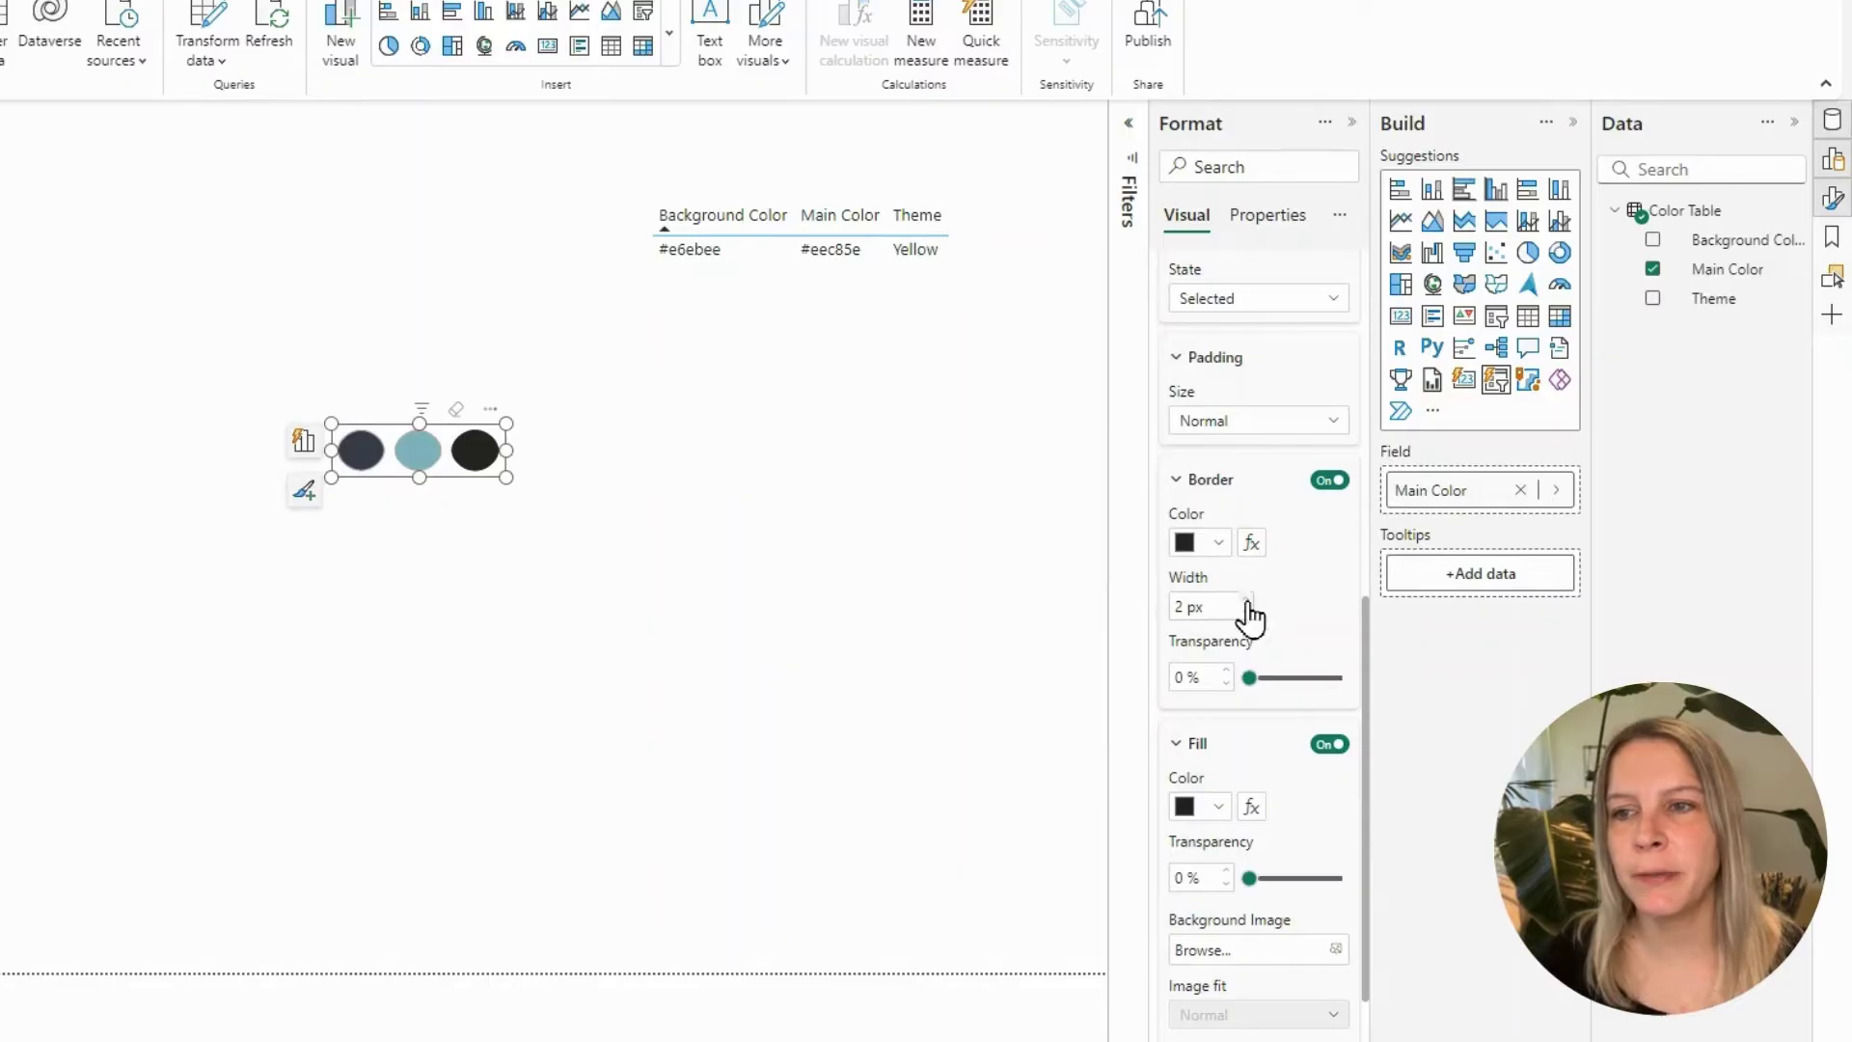
{"action": "left_click", "coordinate": [416, 461]}
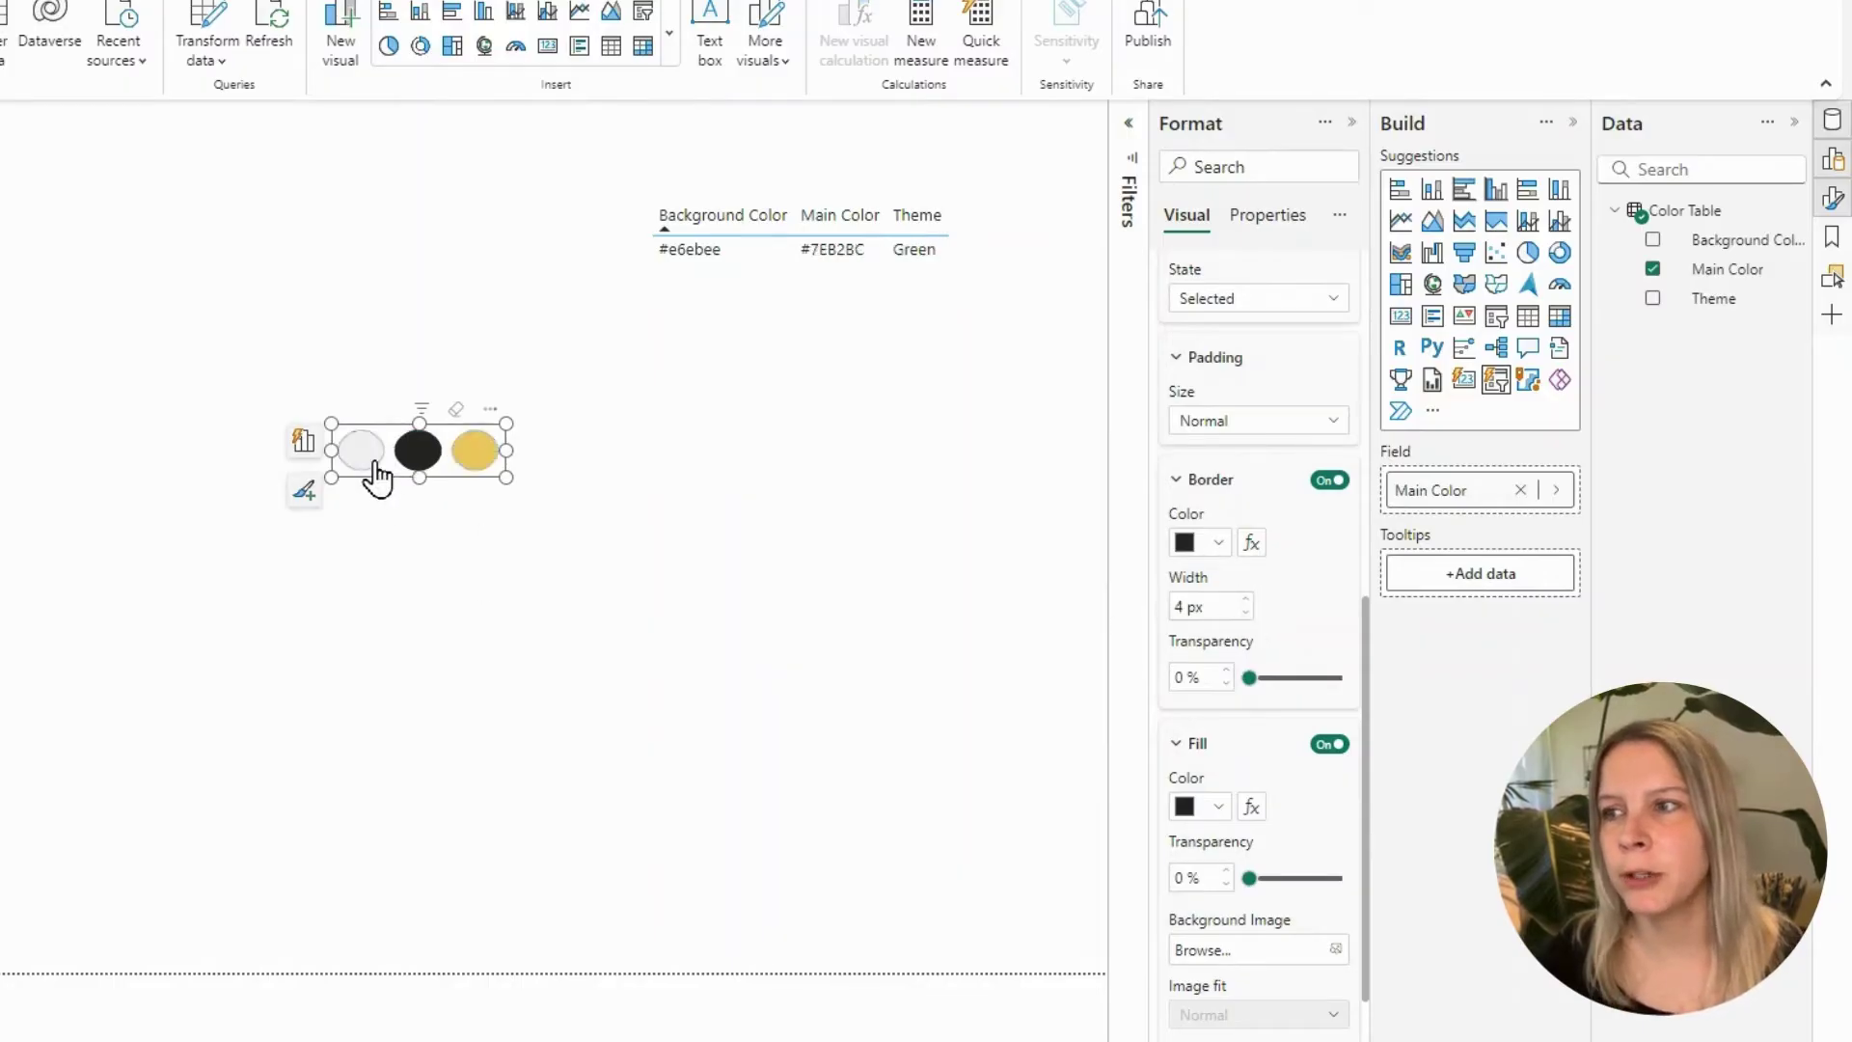
{"action": "left_click", "coordinate": [375, 472]}
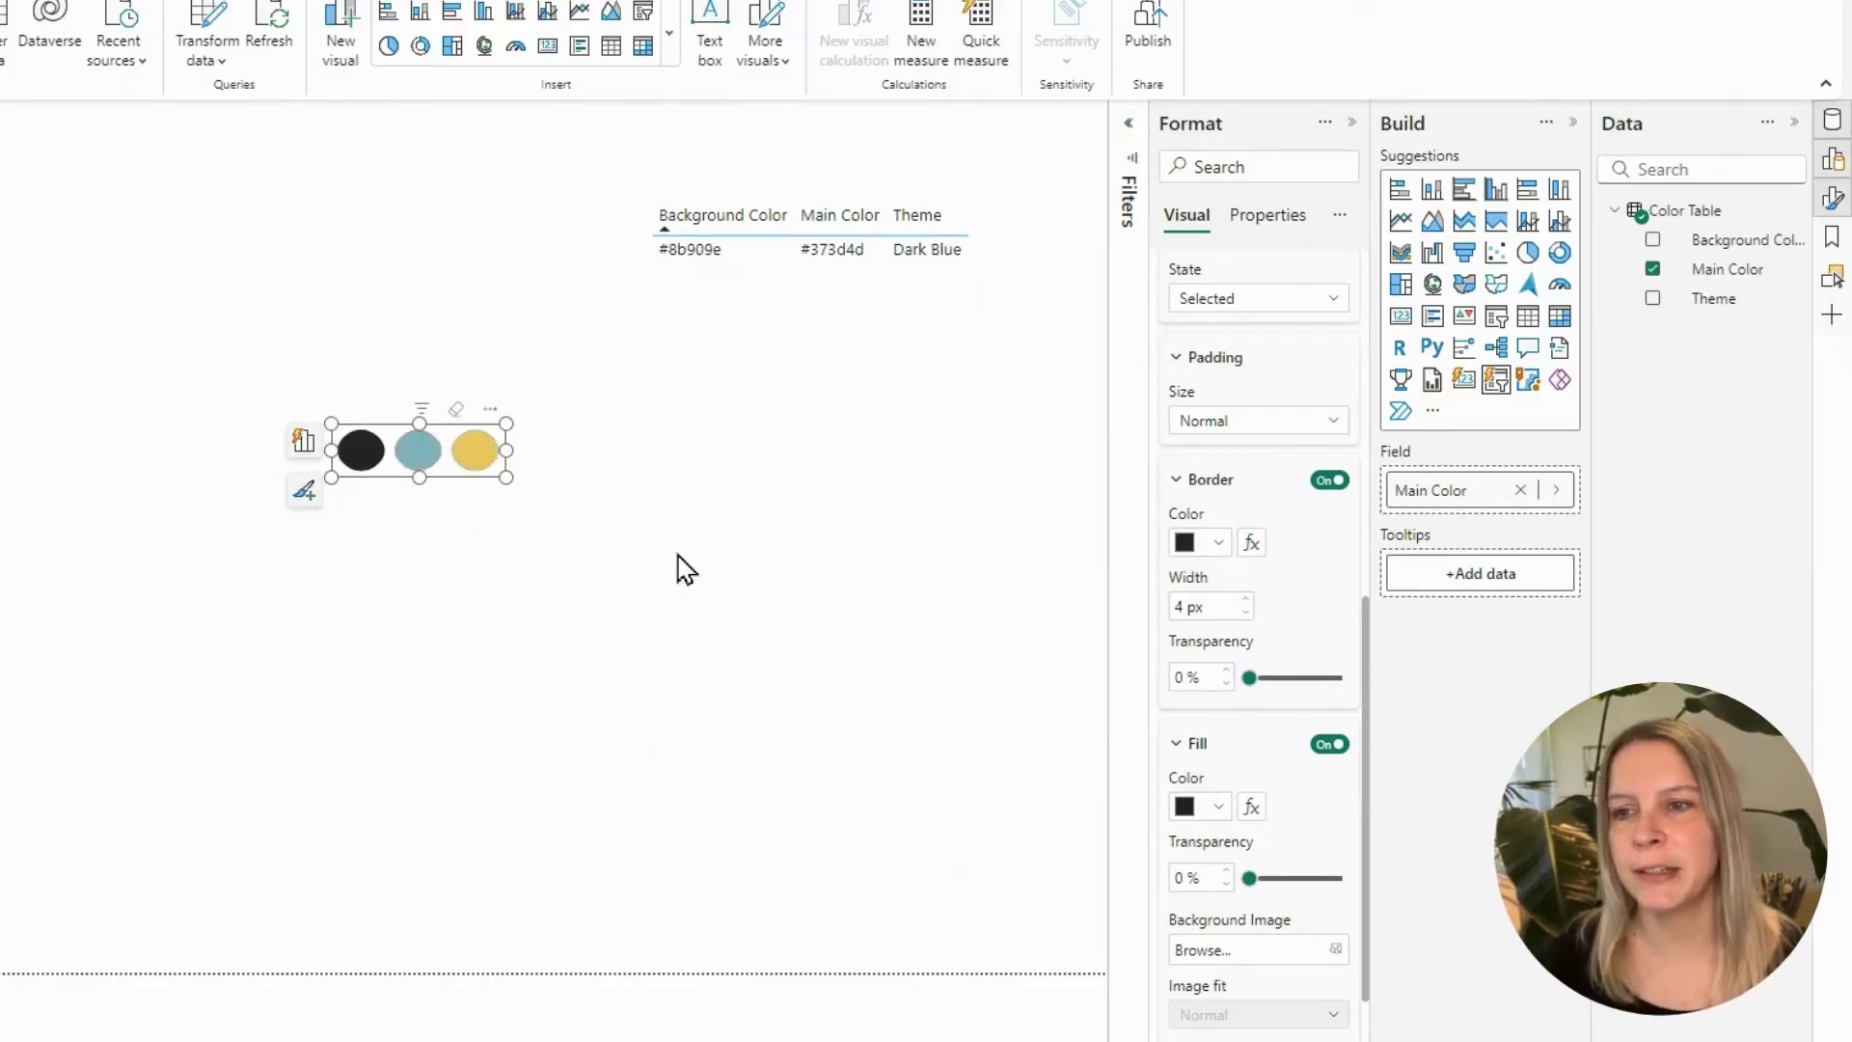
Apply conditional formatting to the Selected state's fill color by field value, based on First Main Color
{"action": "left_click", "coordinate": [1247, 806]}
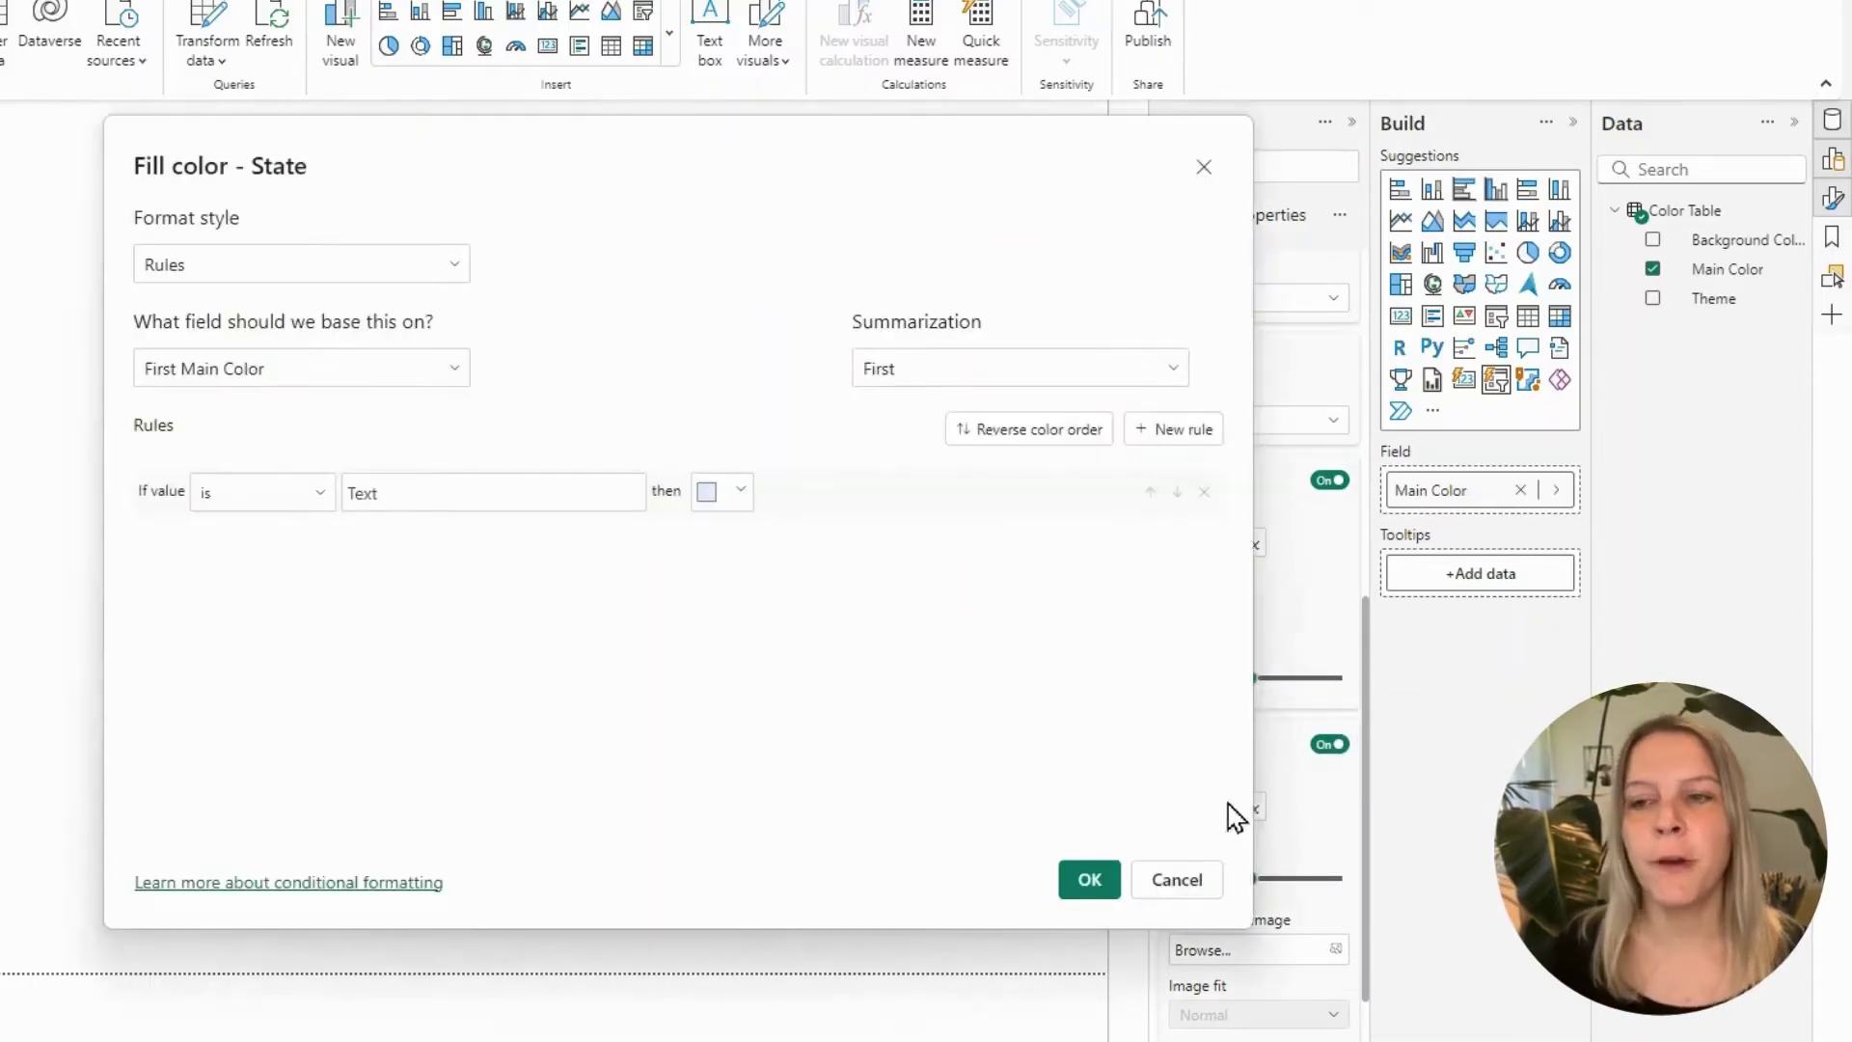
{"action": "left_click", "coordinate": [333, 275]}
{"action": "left_click", "coordinate": [247, 378]}
{"action": "left_click", "coordinate": [260, 381]}
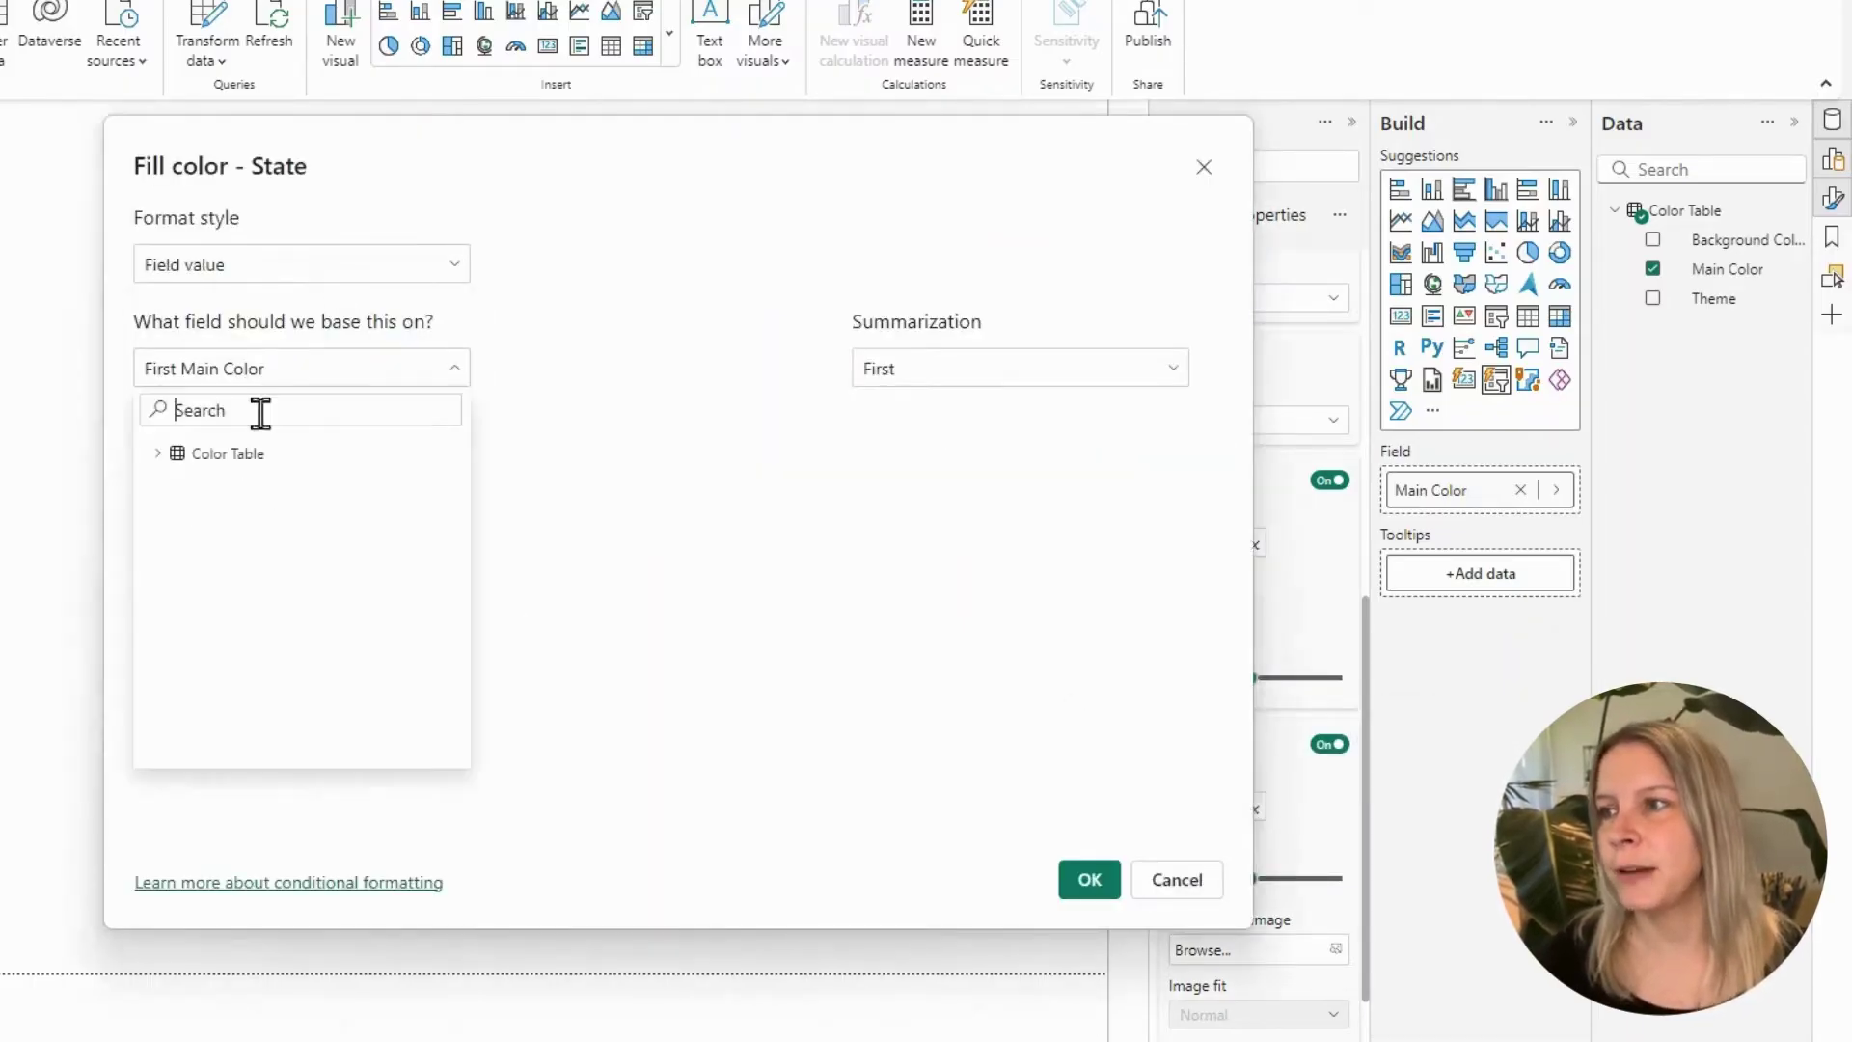
{"action": "left_click", "coordinate": [164, 454]}
{"action": "left_click", "coordinate": [251, 513]}
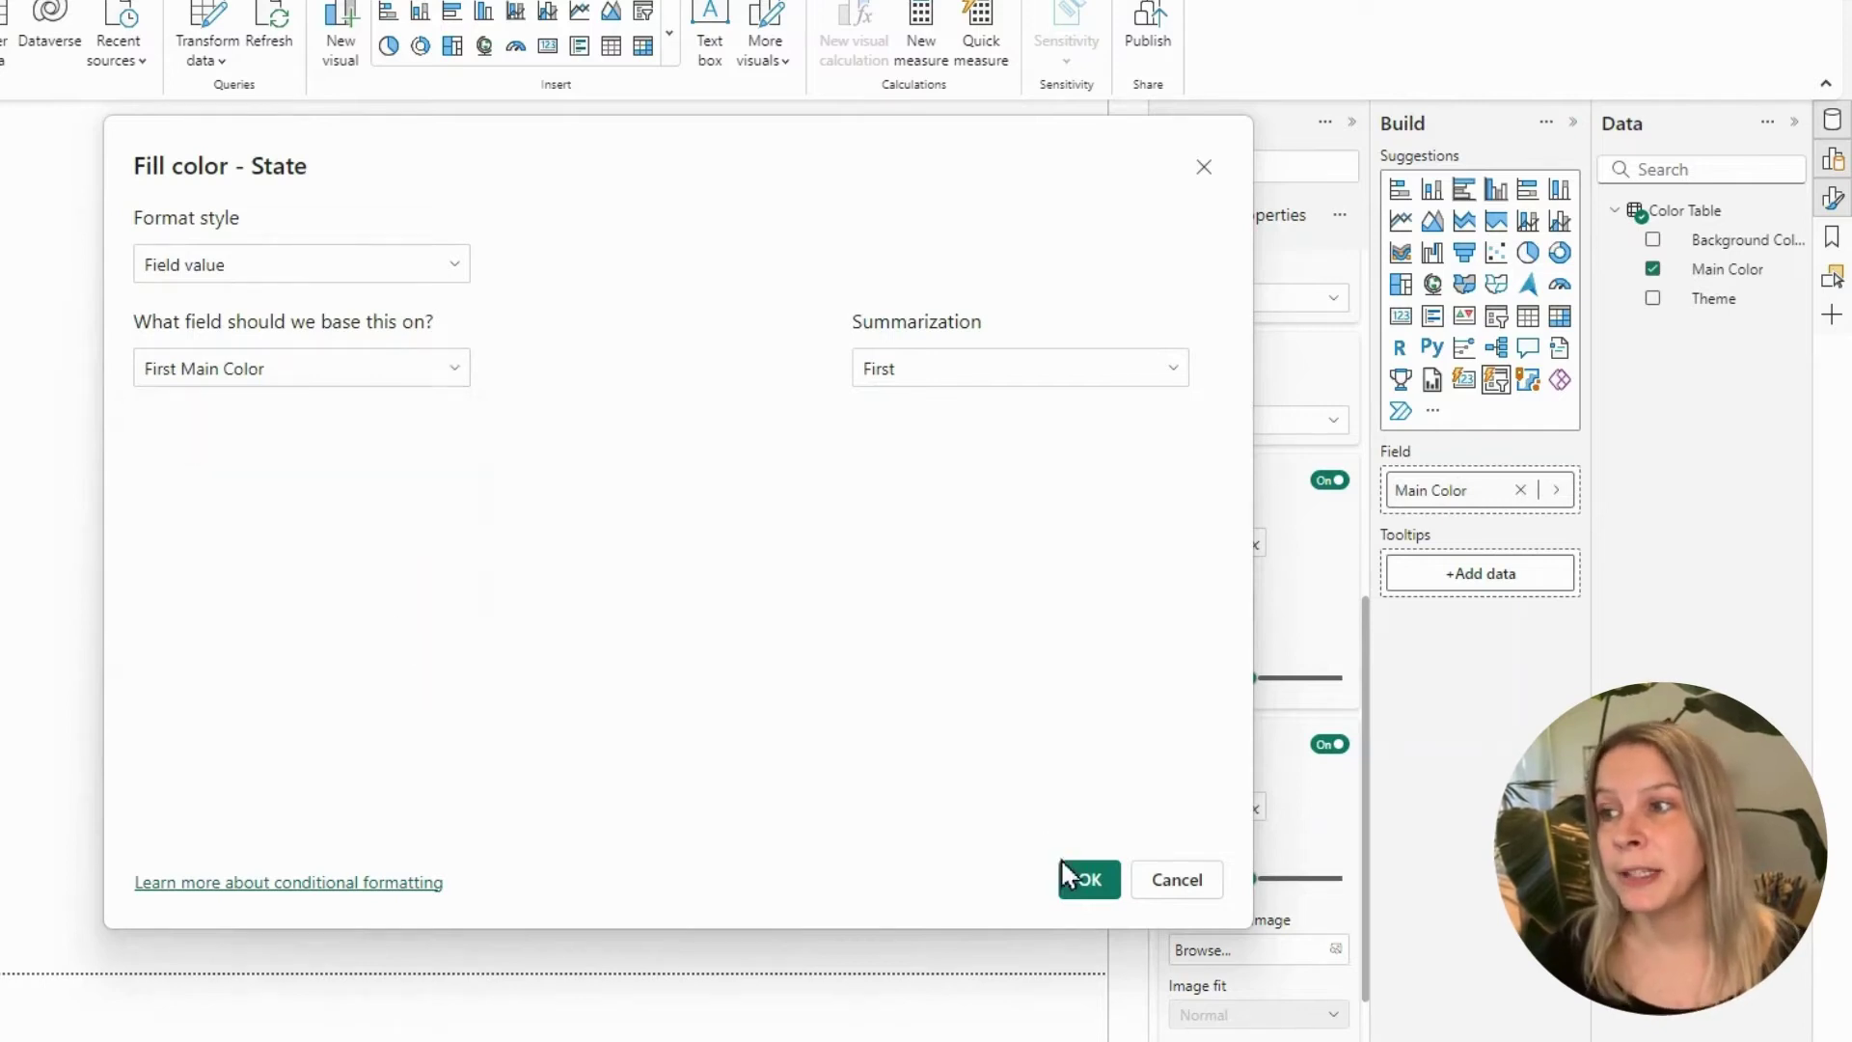
{"action": "left_click", "coordinate": [1090, 878]}
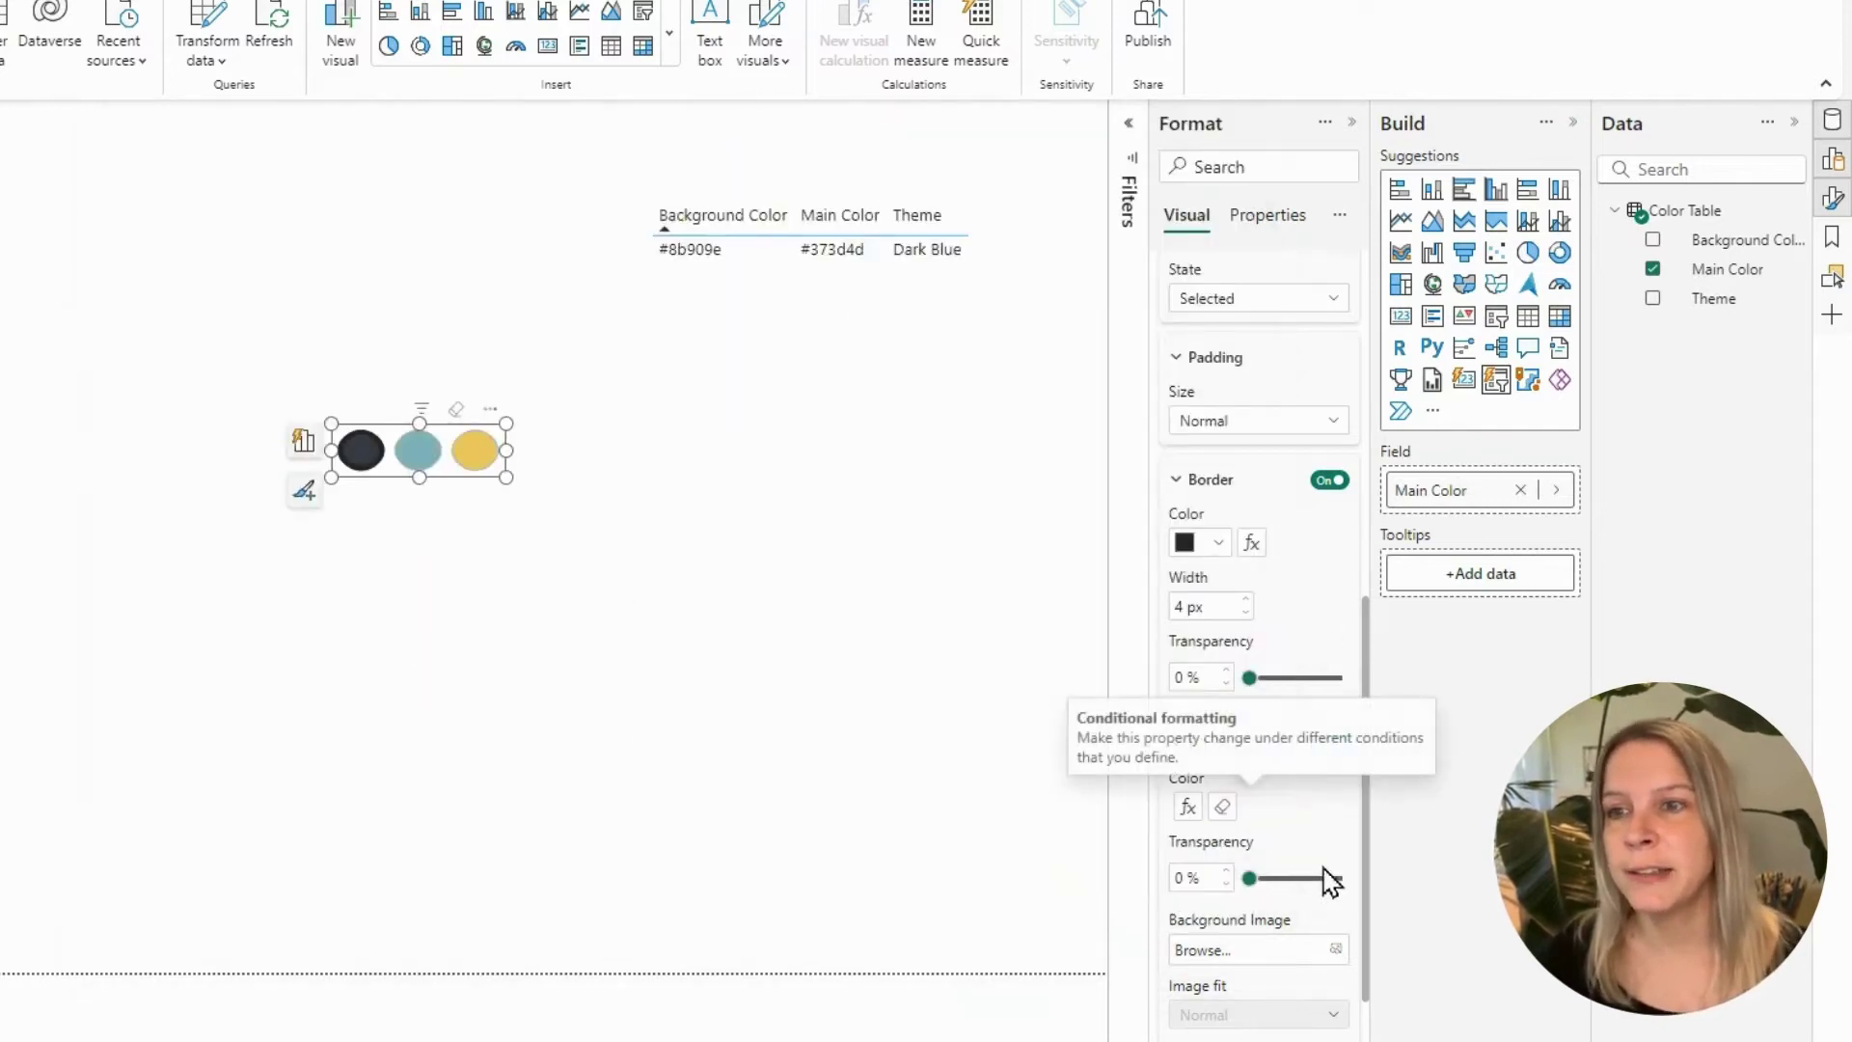
Try a 3 px border on the Selected state, compare it across the colour buttons, and restore the width to 4 px
{"action": "left_click", "coordinate": [423, 477]}
{"action": "left_click", "coordinate": [486, 470]}
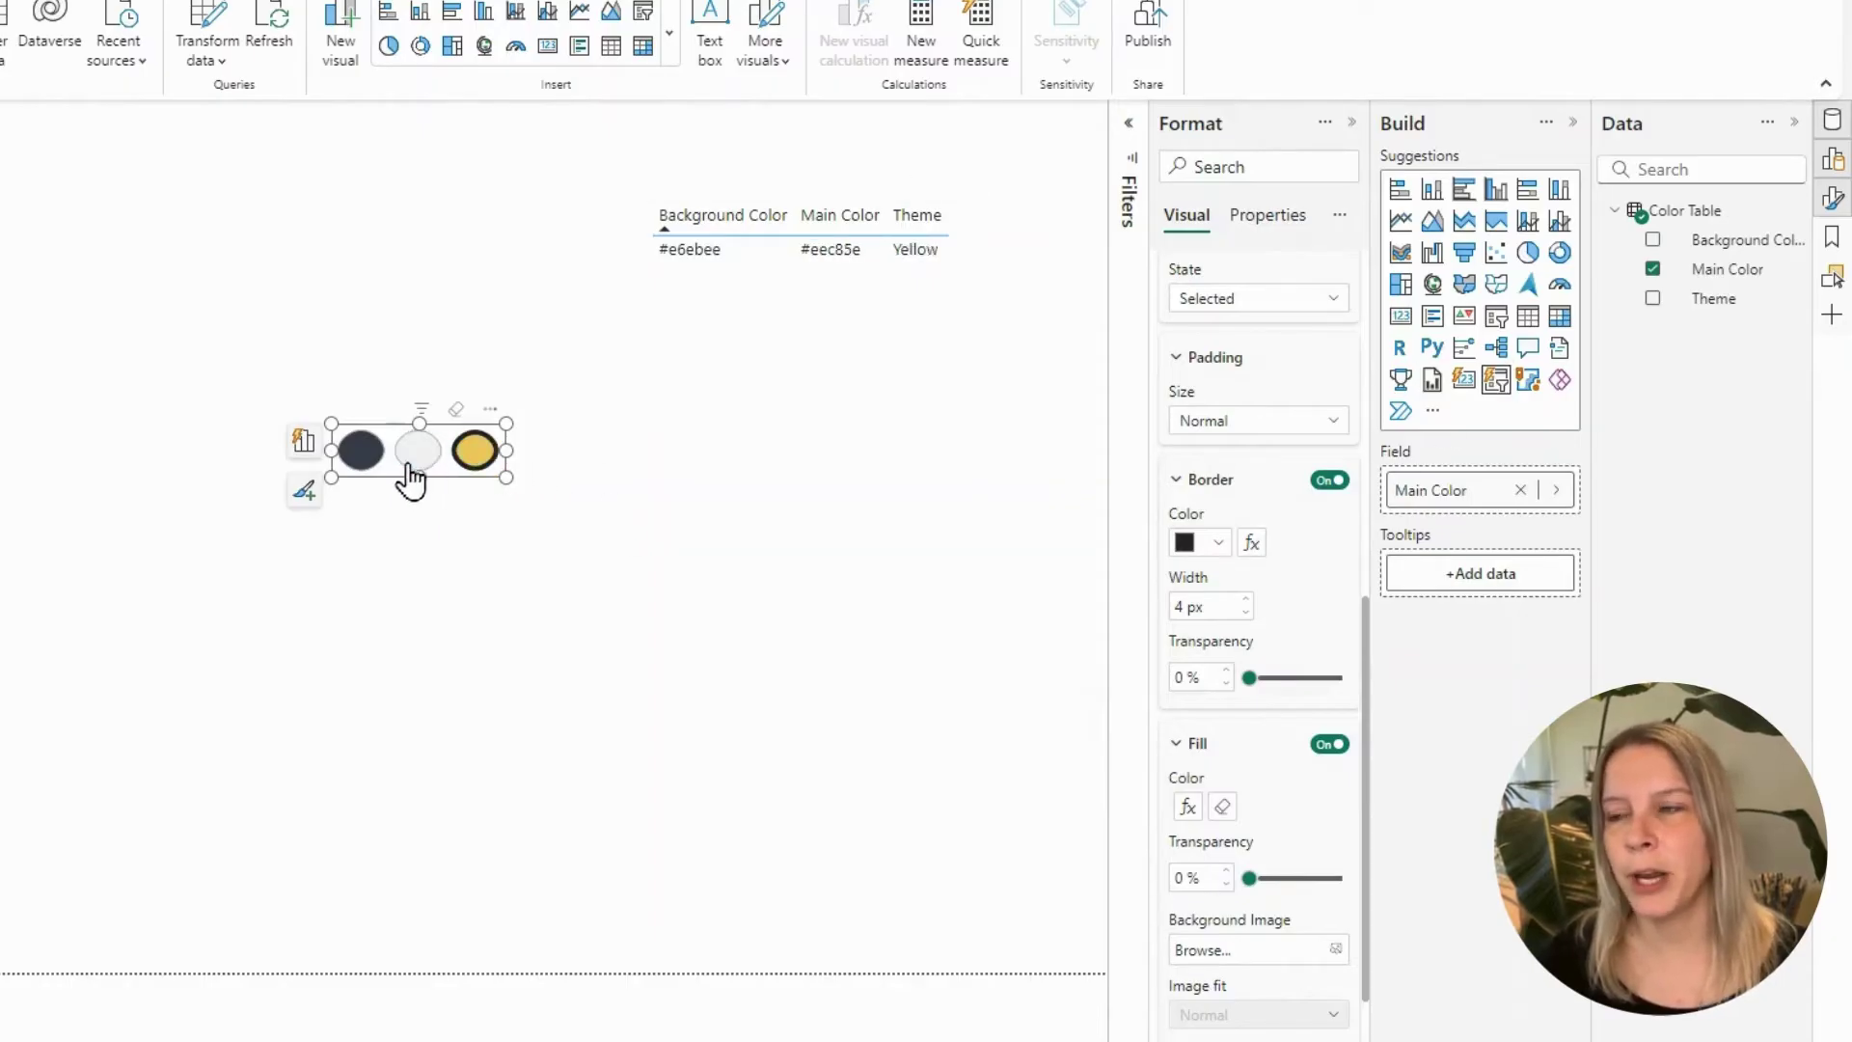
{"action": "left_click", "coordinate": [1245, 614]}
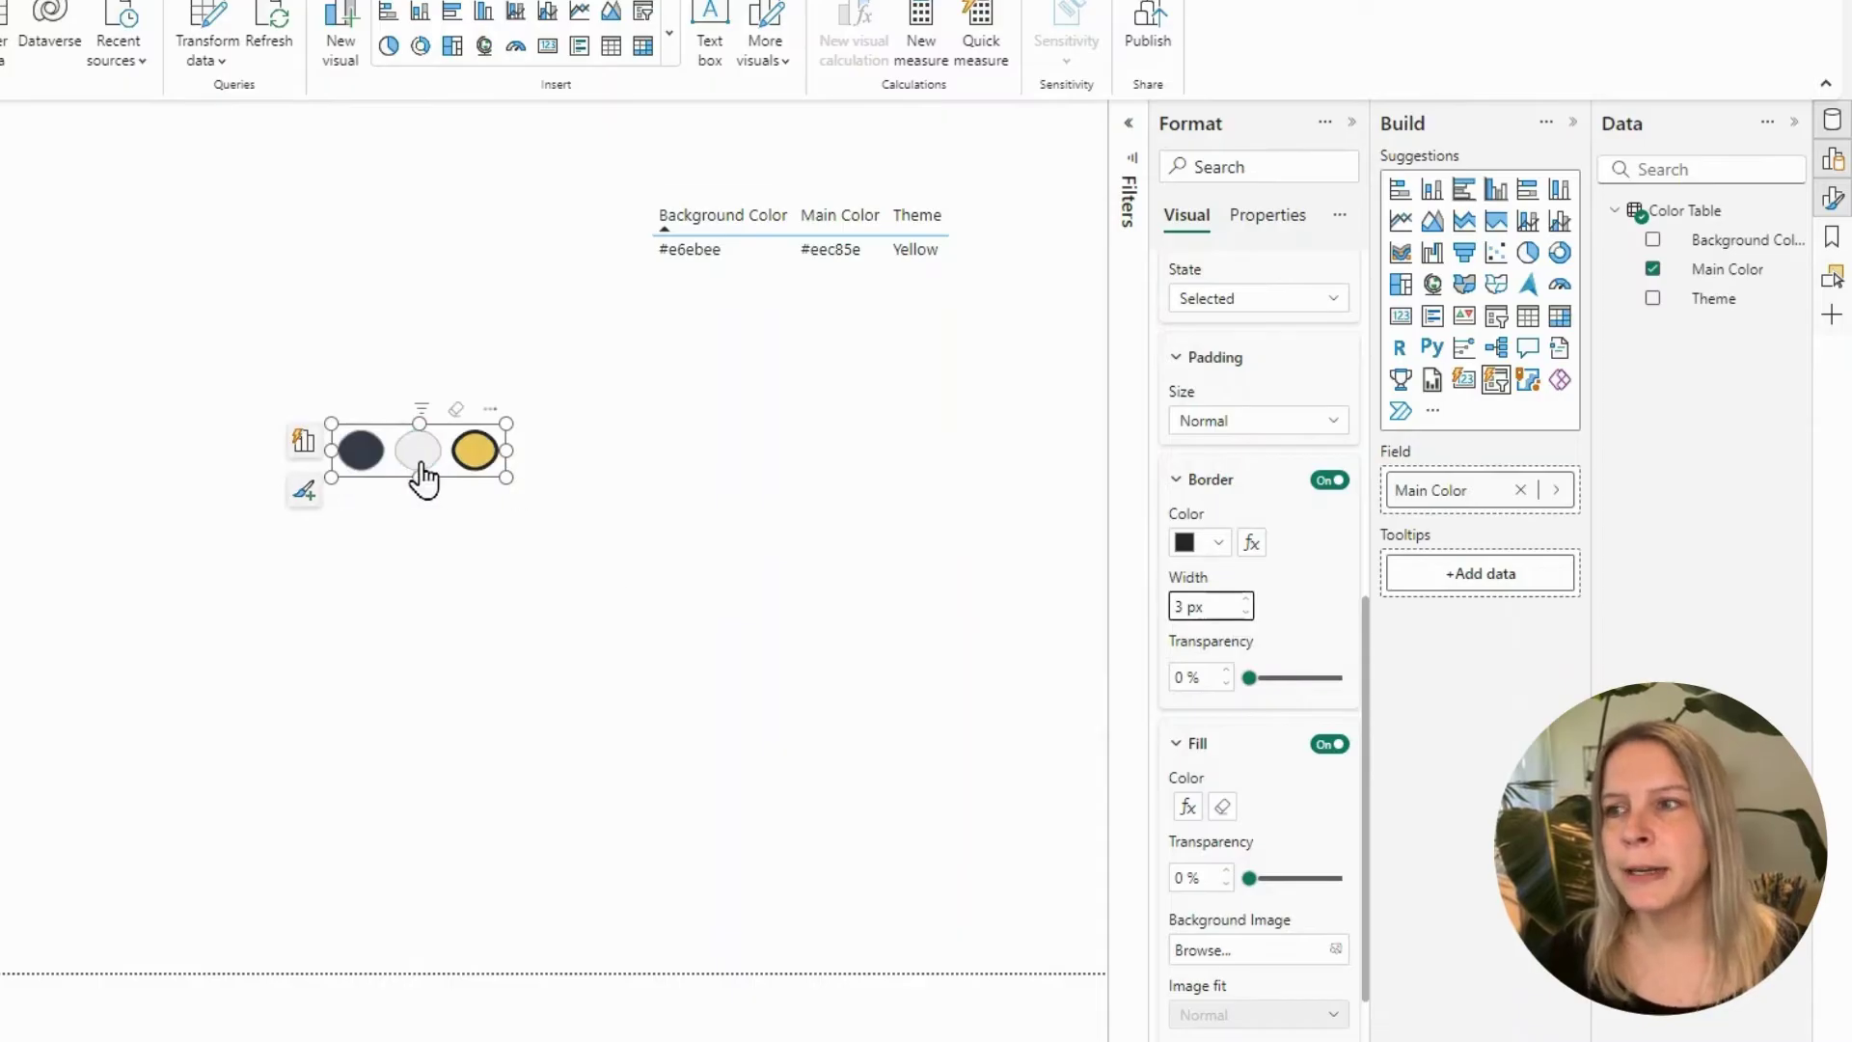
{"action": "left_click", "coordinate": [420, 465]}
{"action": "left_click", "coordinate": [1246, 601]}
{"action": "left_click", "coordinate": [360, 453]}
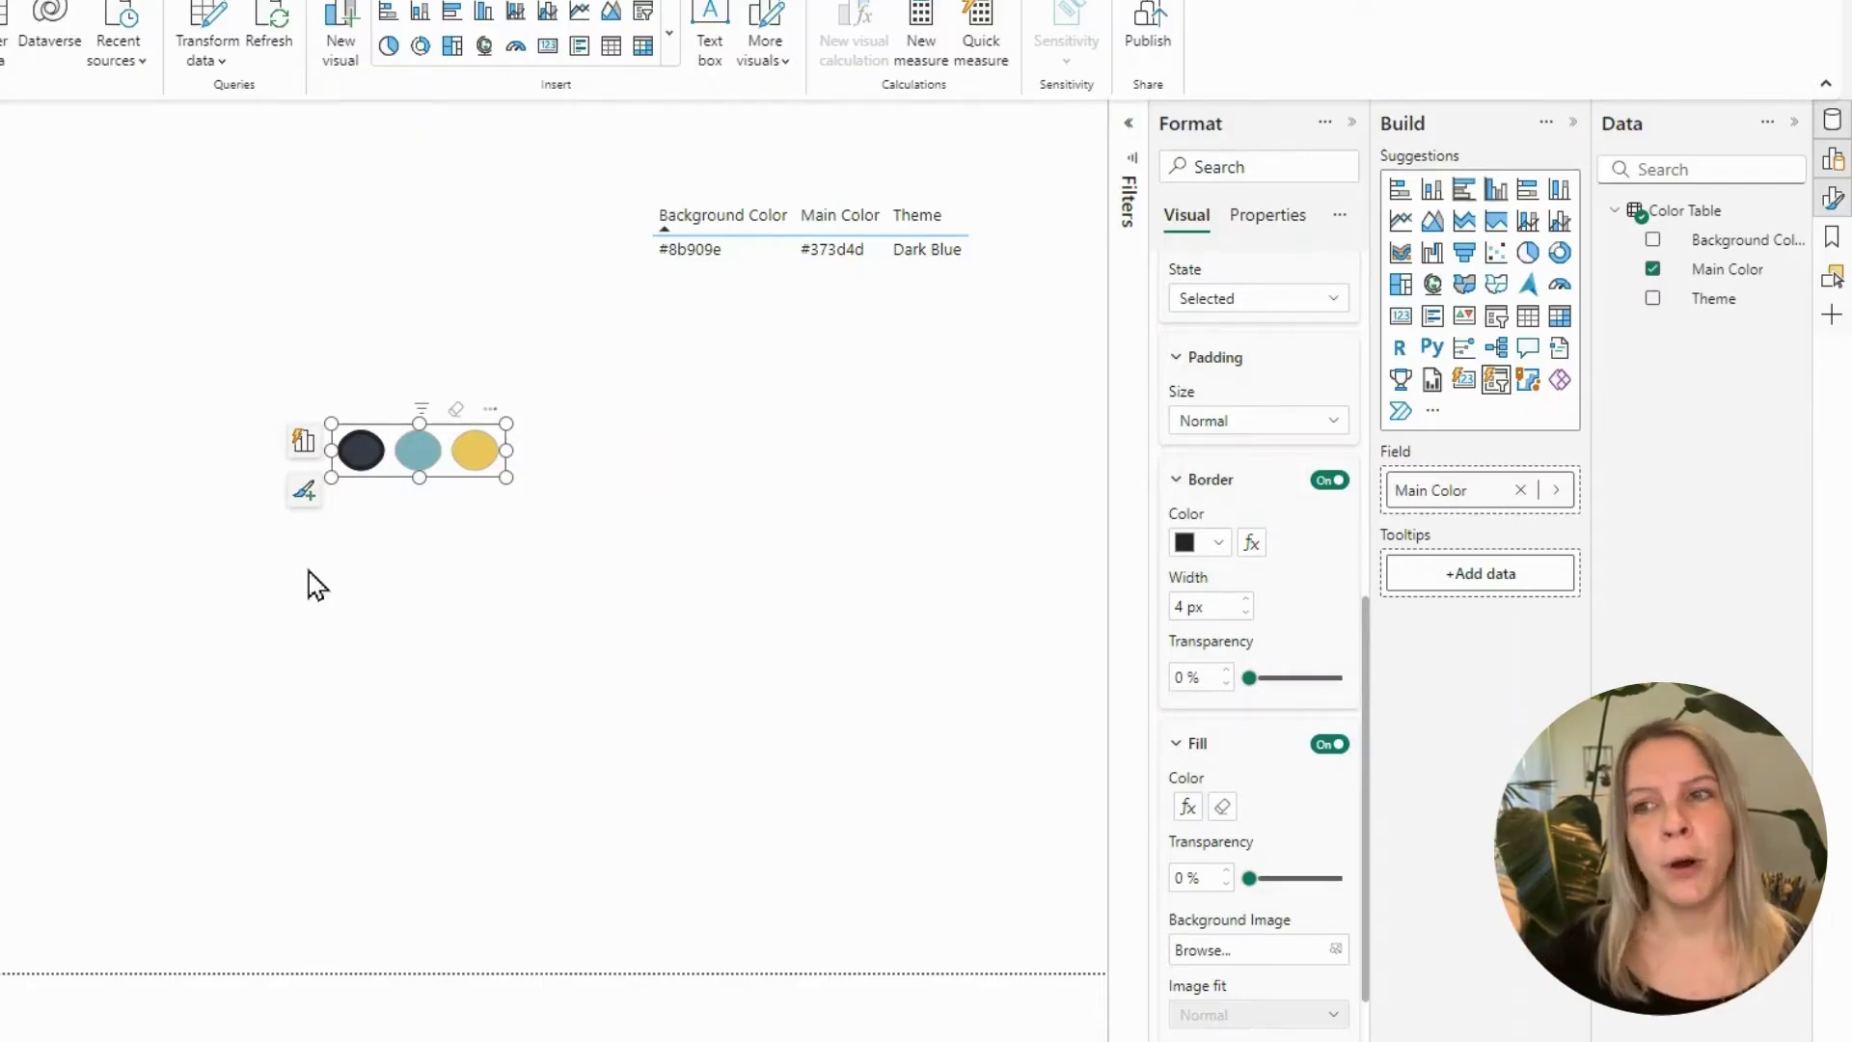
Open the Color Table's Source step in Power Query and add a column named Border Slicer
{"action": "left_click", "coordinate": [216, 66]}
{"action": "left_click", "coordinate": [242, 108]}
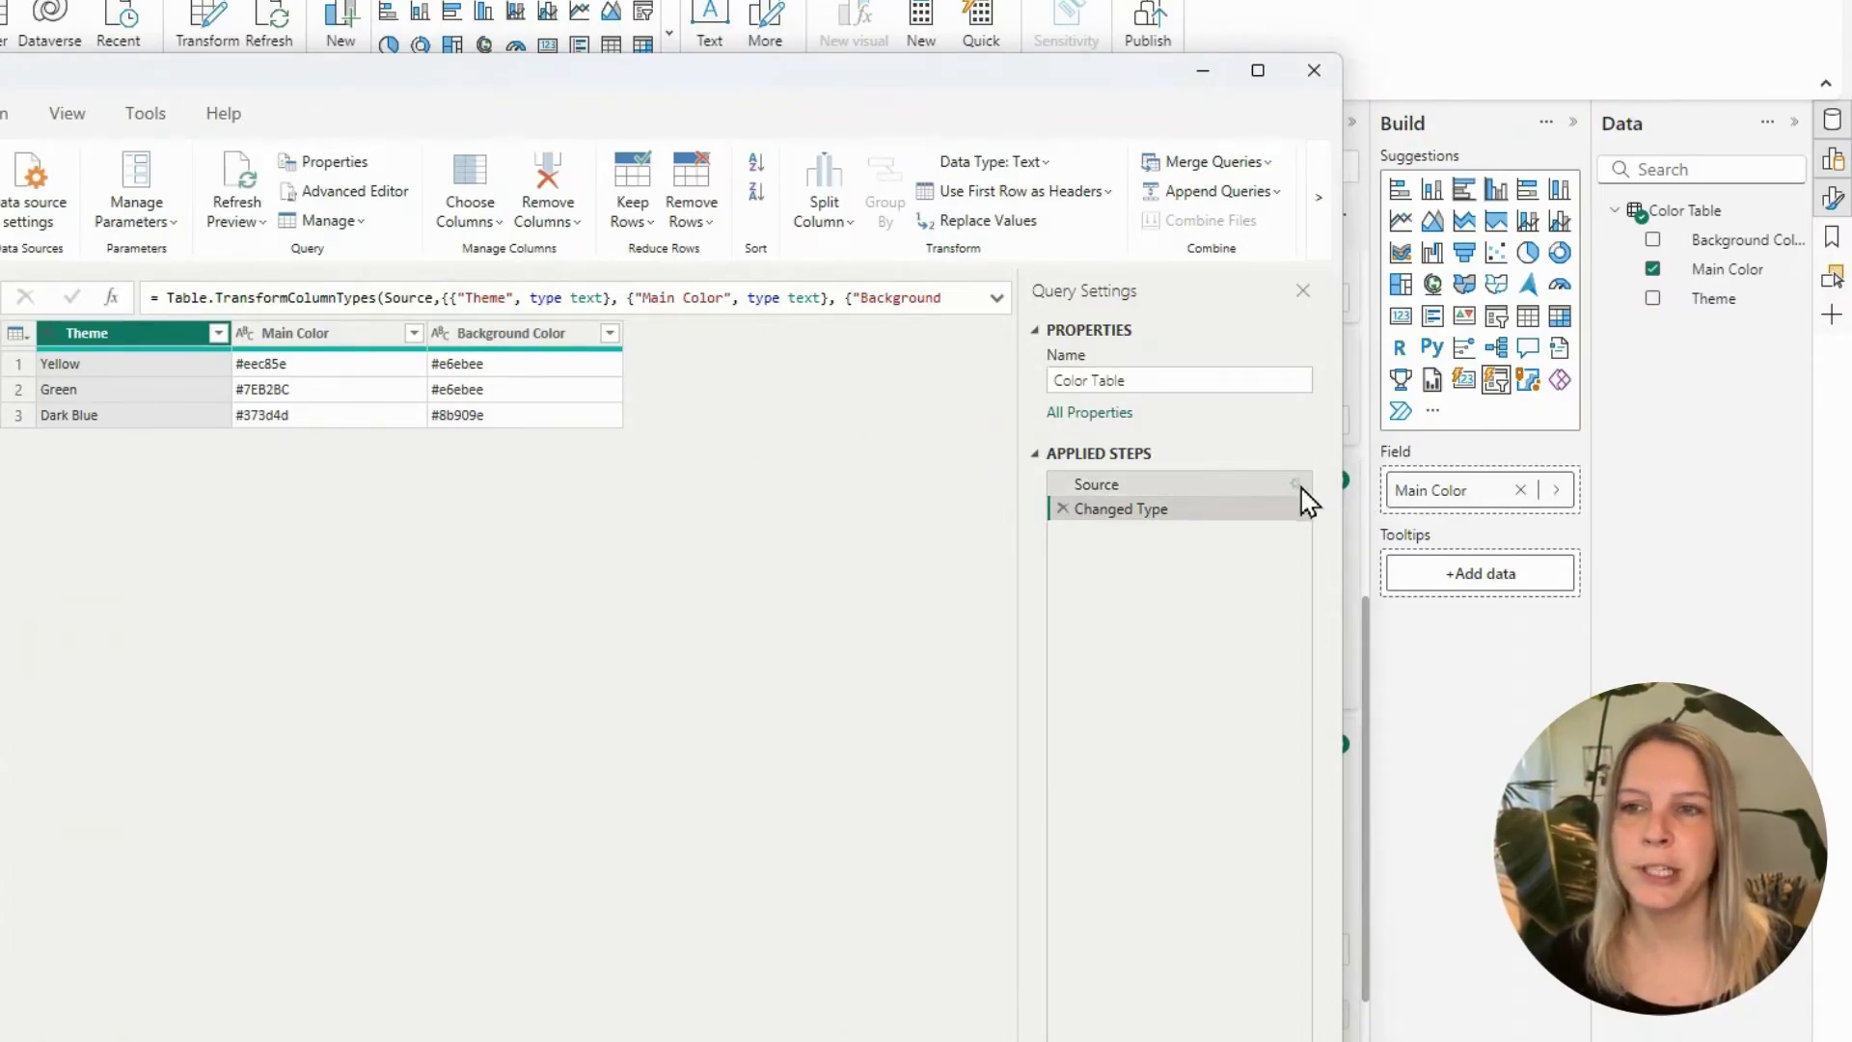
{"action": "left_click", "coordinate": [1299, 487]}
{"action": "left_click", "coordinate": [1295, 484]}
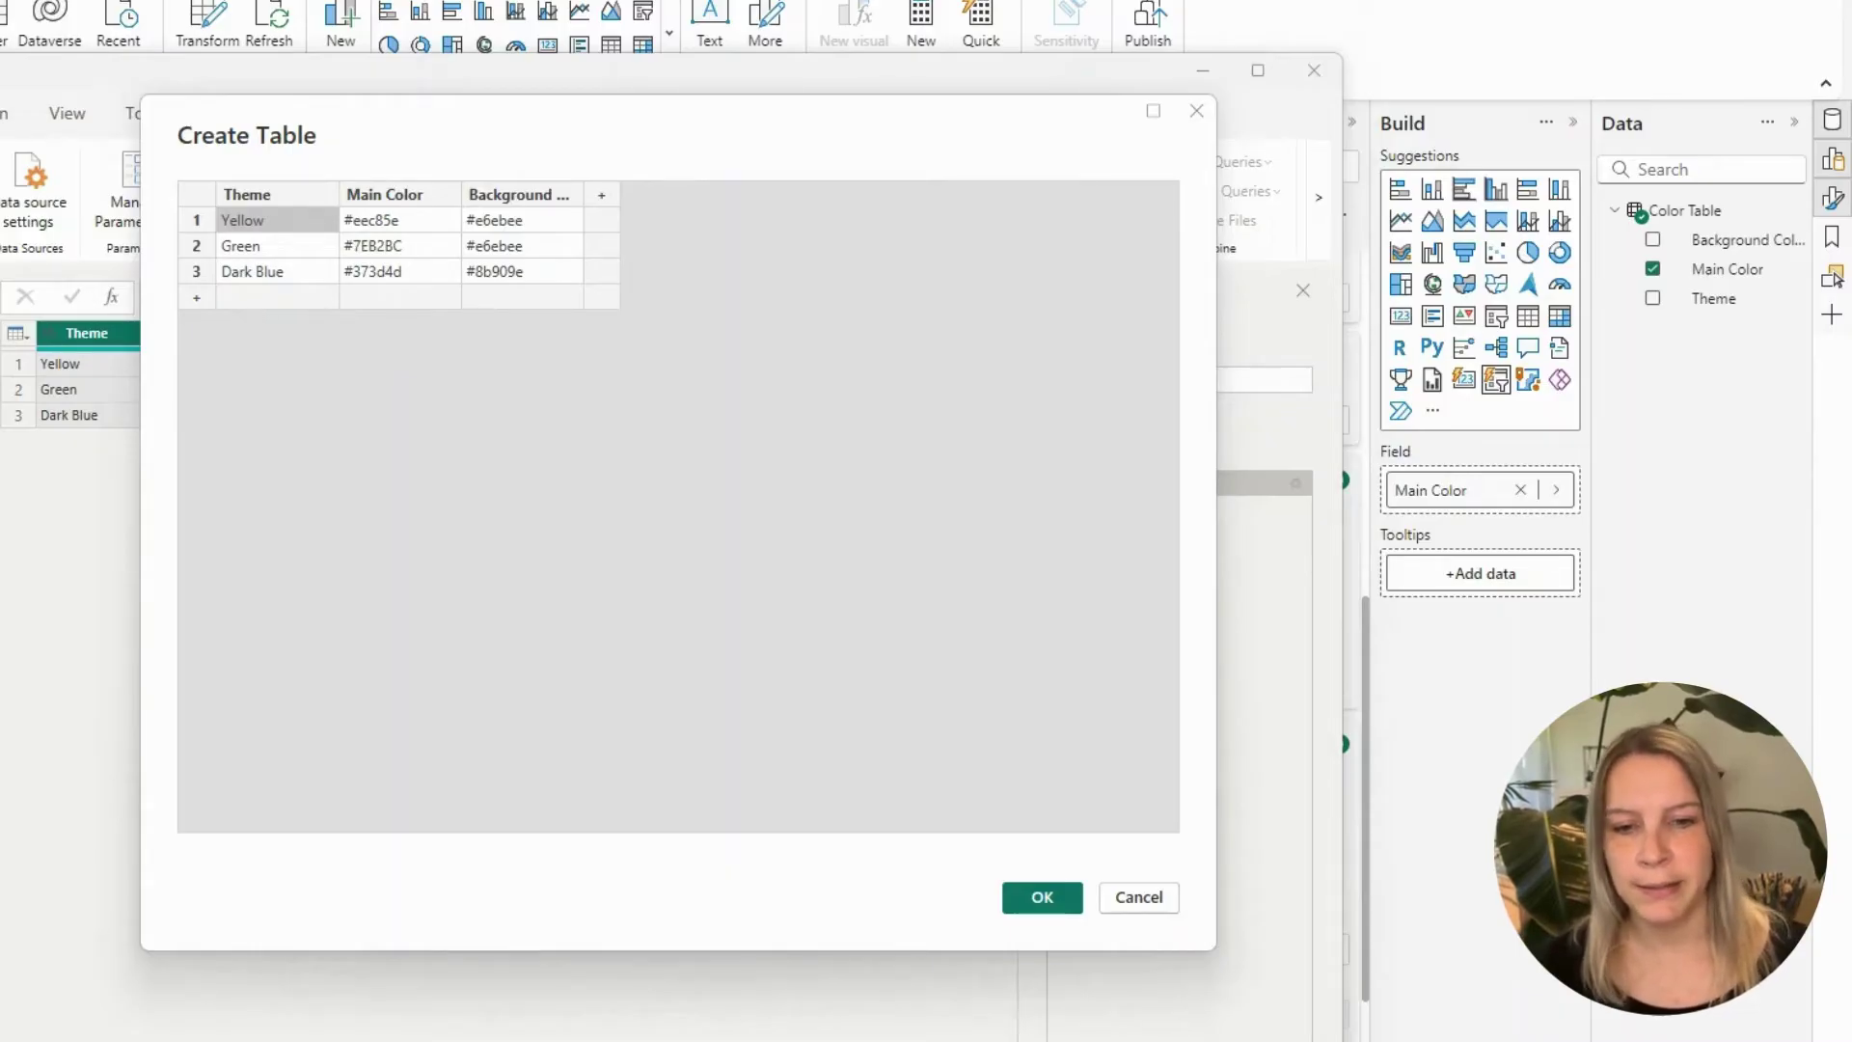
{"action": "left_click", "coordinate": [603, 194]}
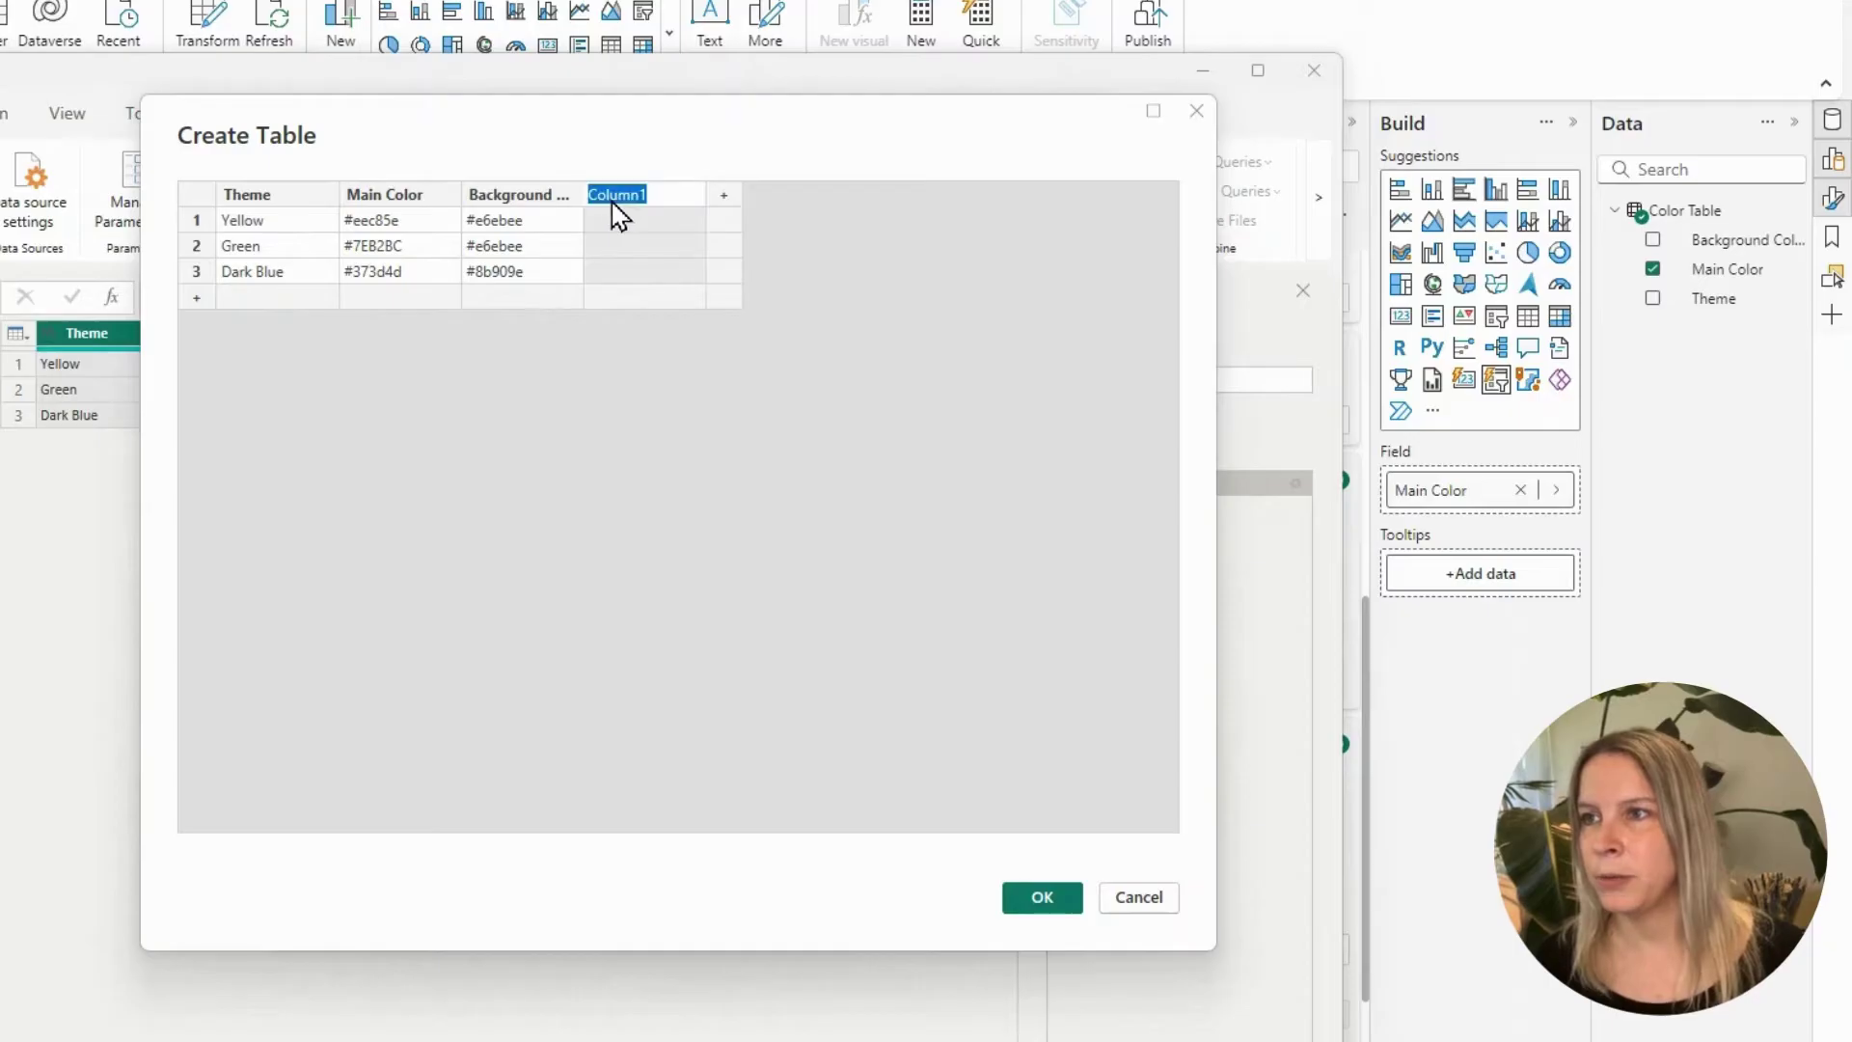
{"action": "type", "text": "Border Slicer"}
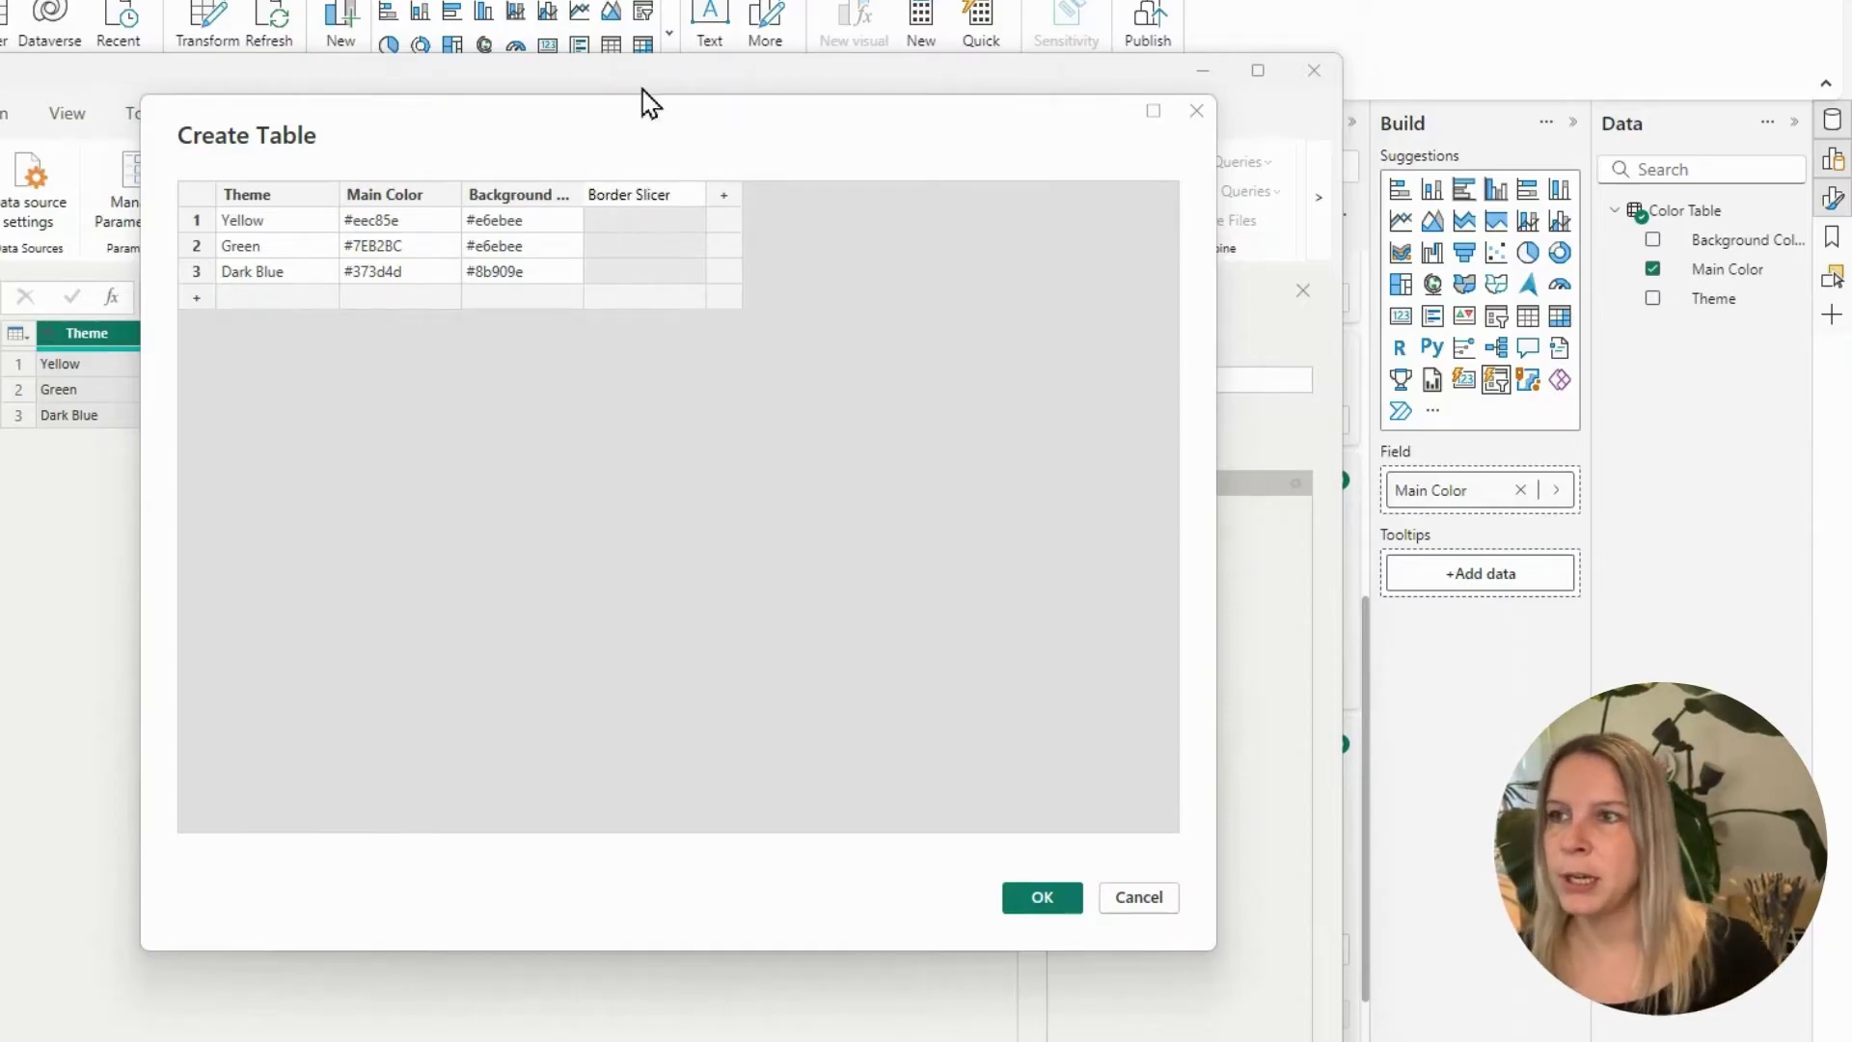
Fill Border Slicer with #272A2F for Yellow and Green and #ecebeb for Dark Blue, and apply the changes to the report
{"action": "left_click", "coordinate": [649, 220]}
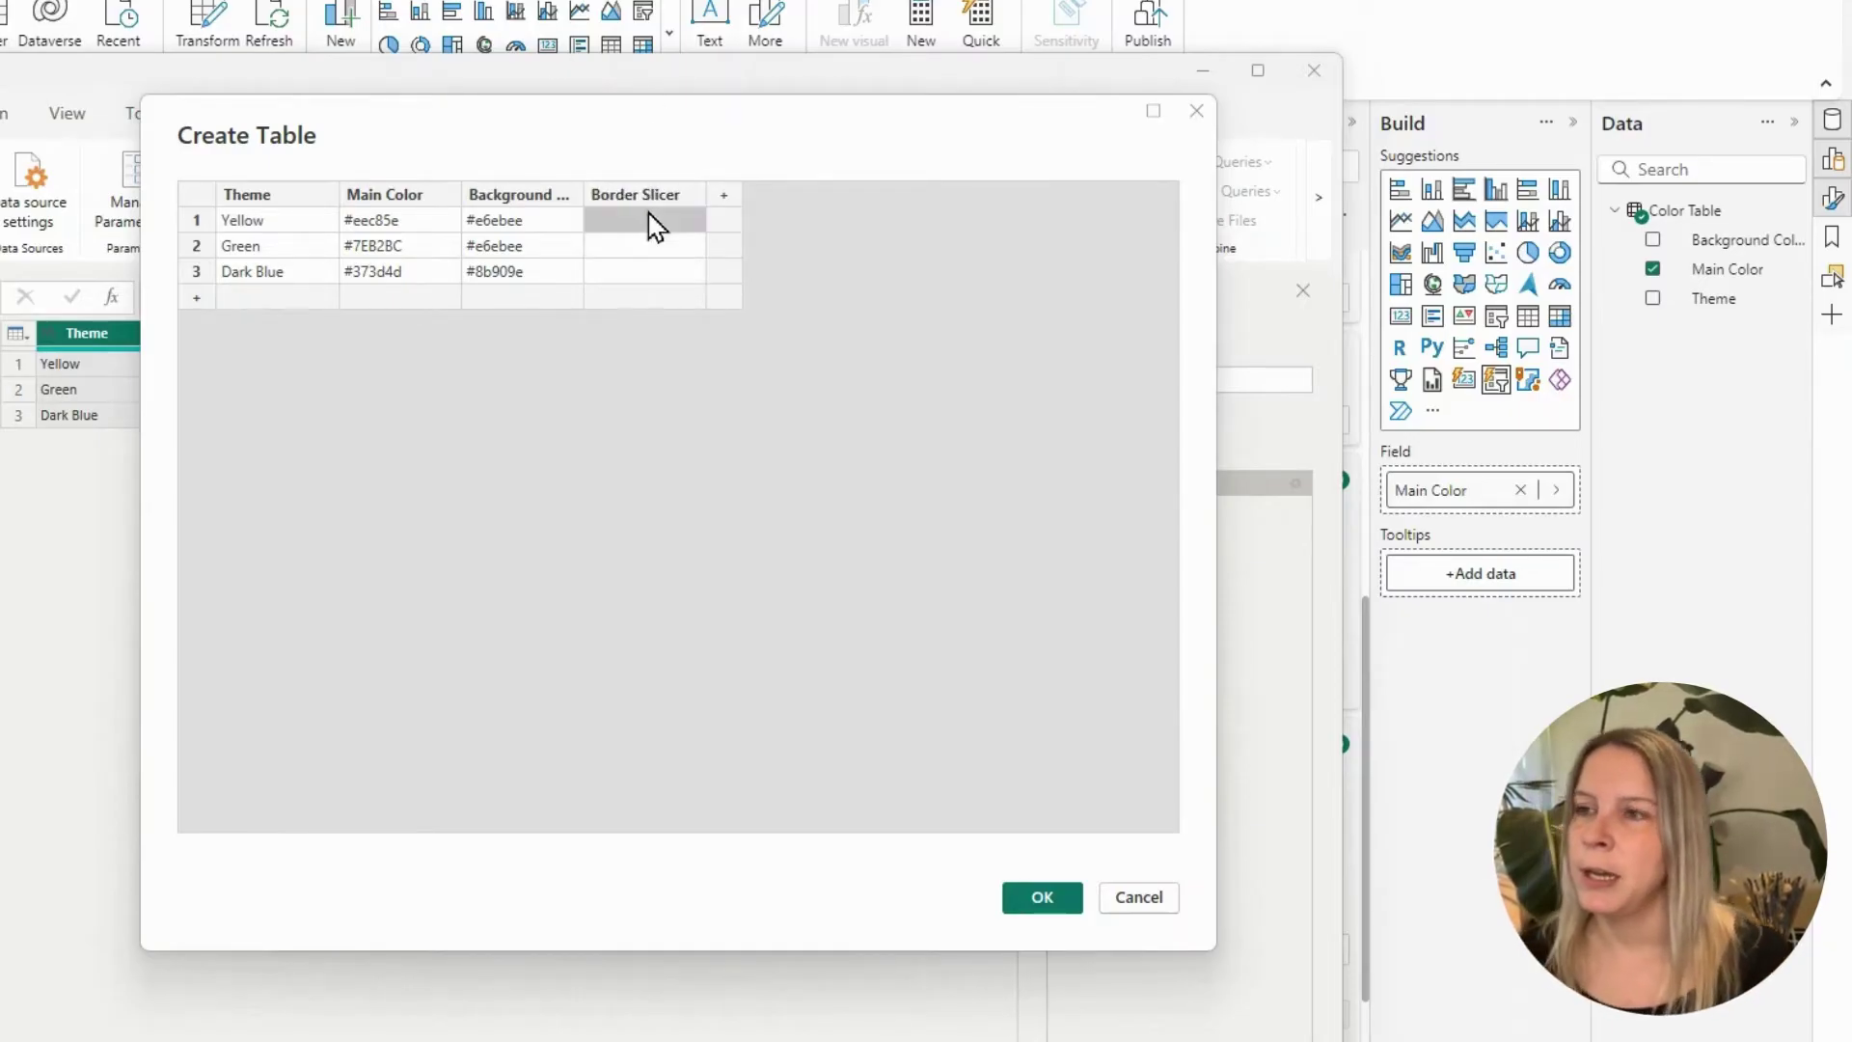
{"action": "type", "text": "#272A2F #272A2F #ecebeb"}
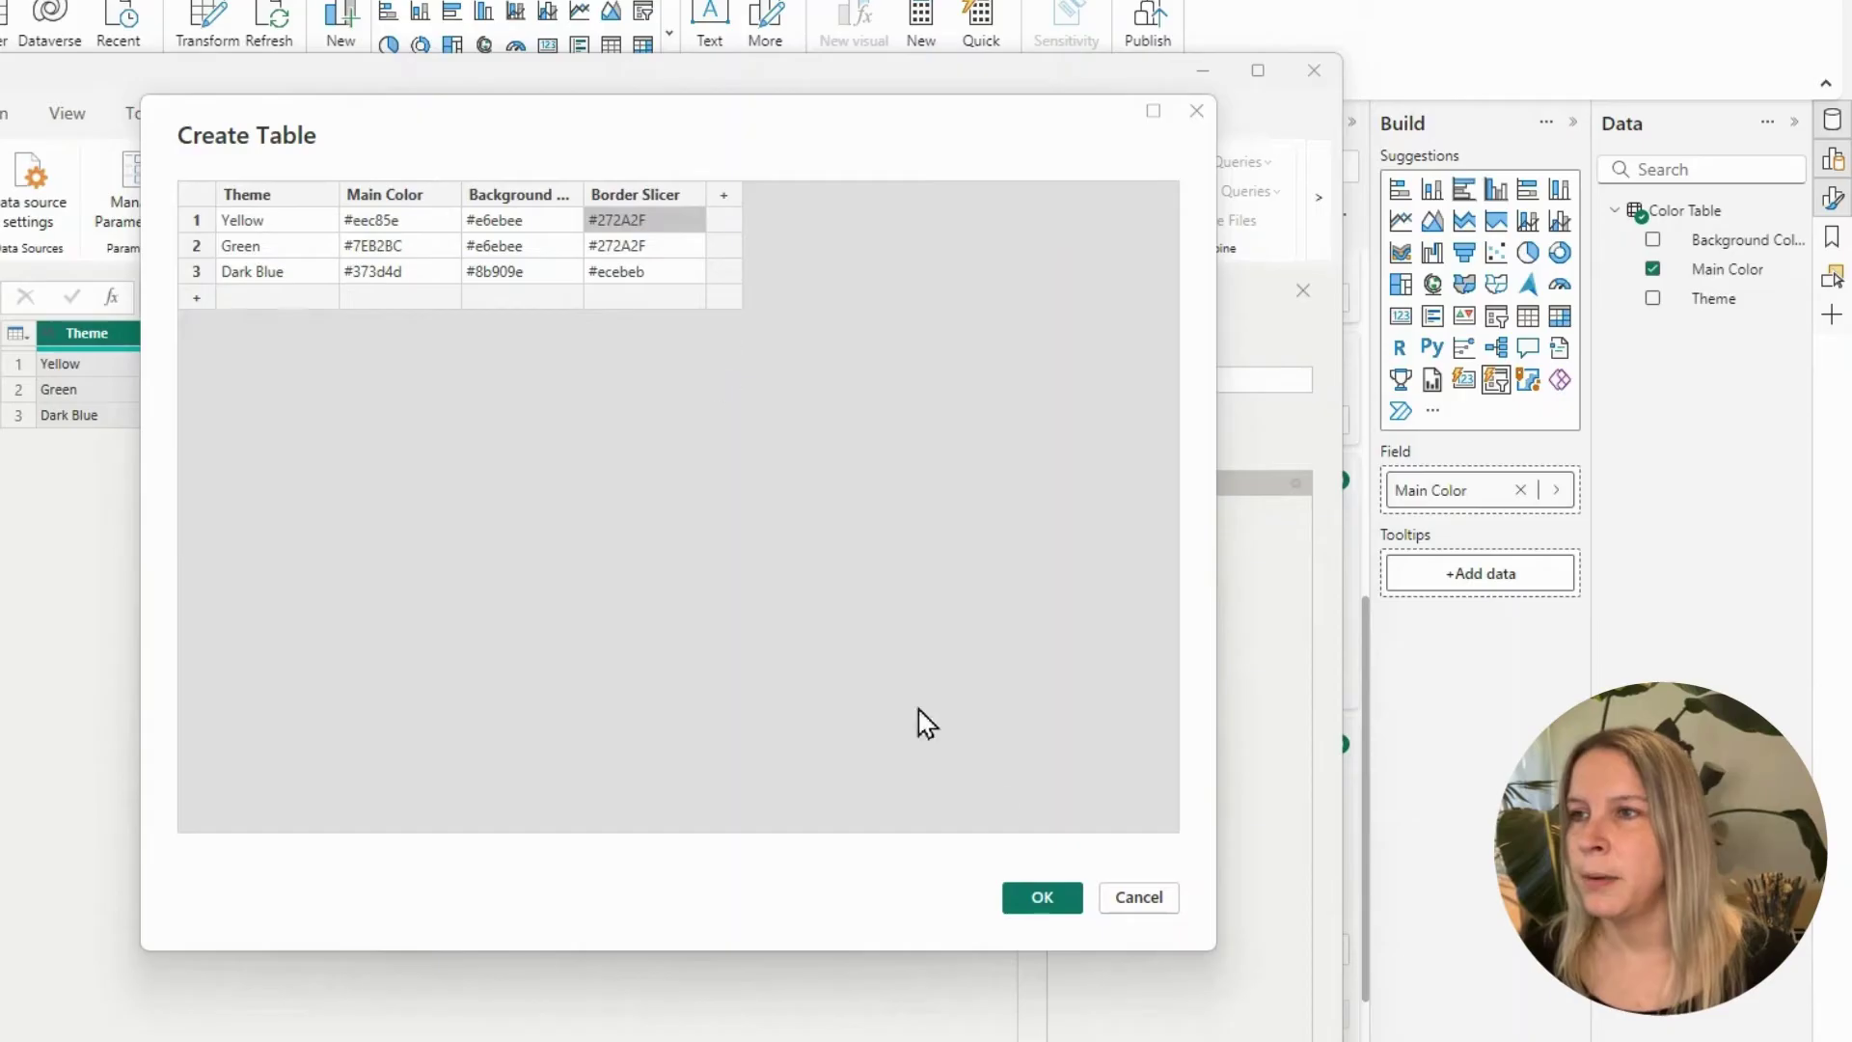
{"action": "left_click", "coordinate": [1021, 904]}
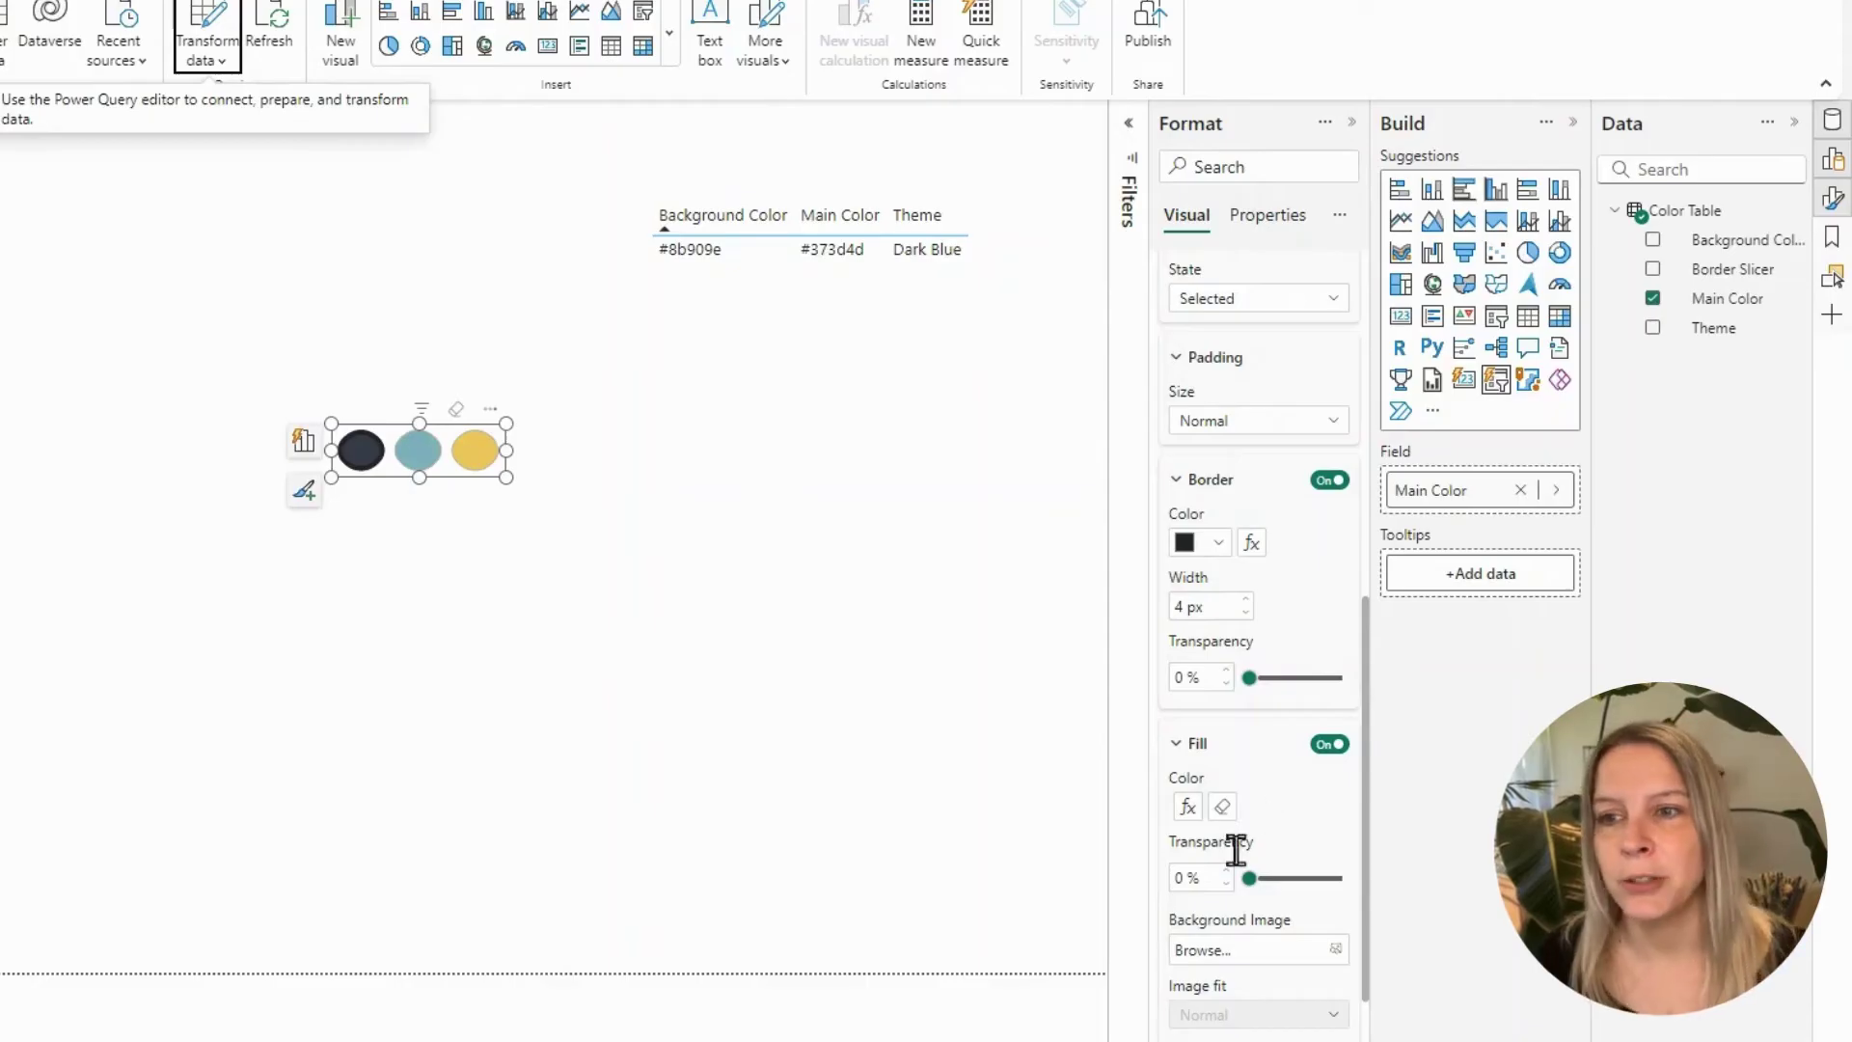
Apply conditional formatting to the Selected state's border color by field value, based on First Border Slicer
{"action": "left_click", "coordinate": [1253, 545]}
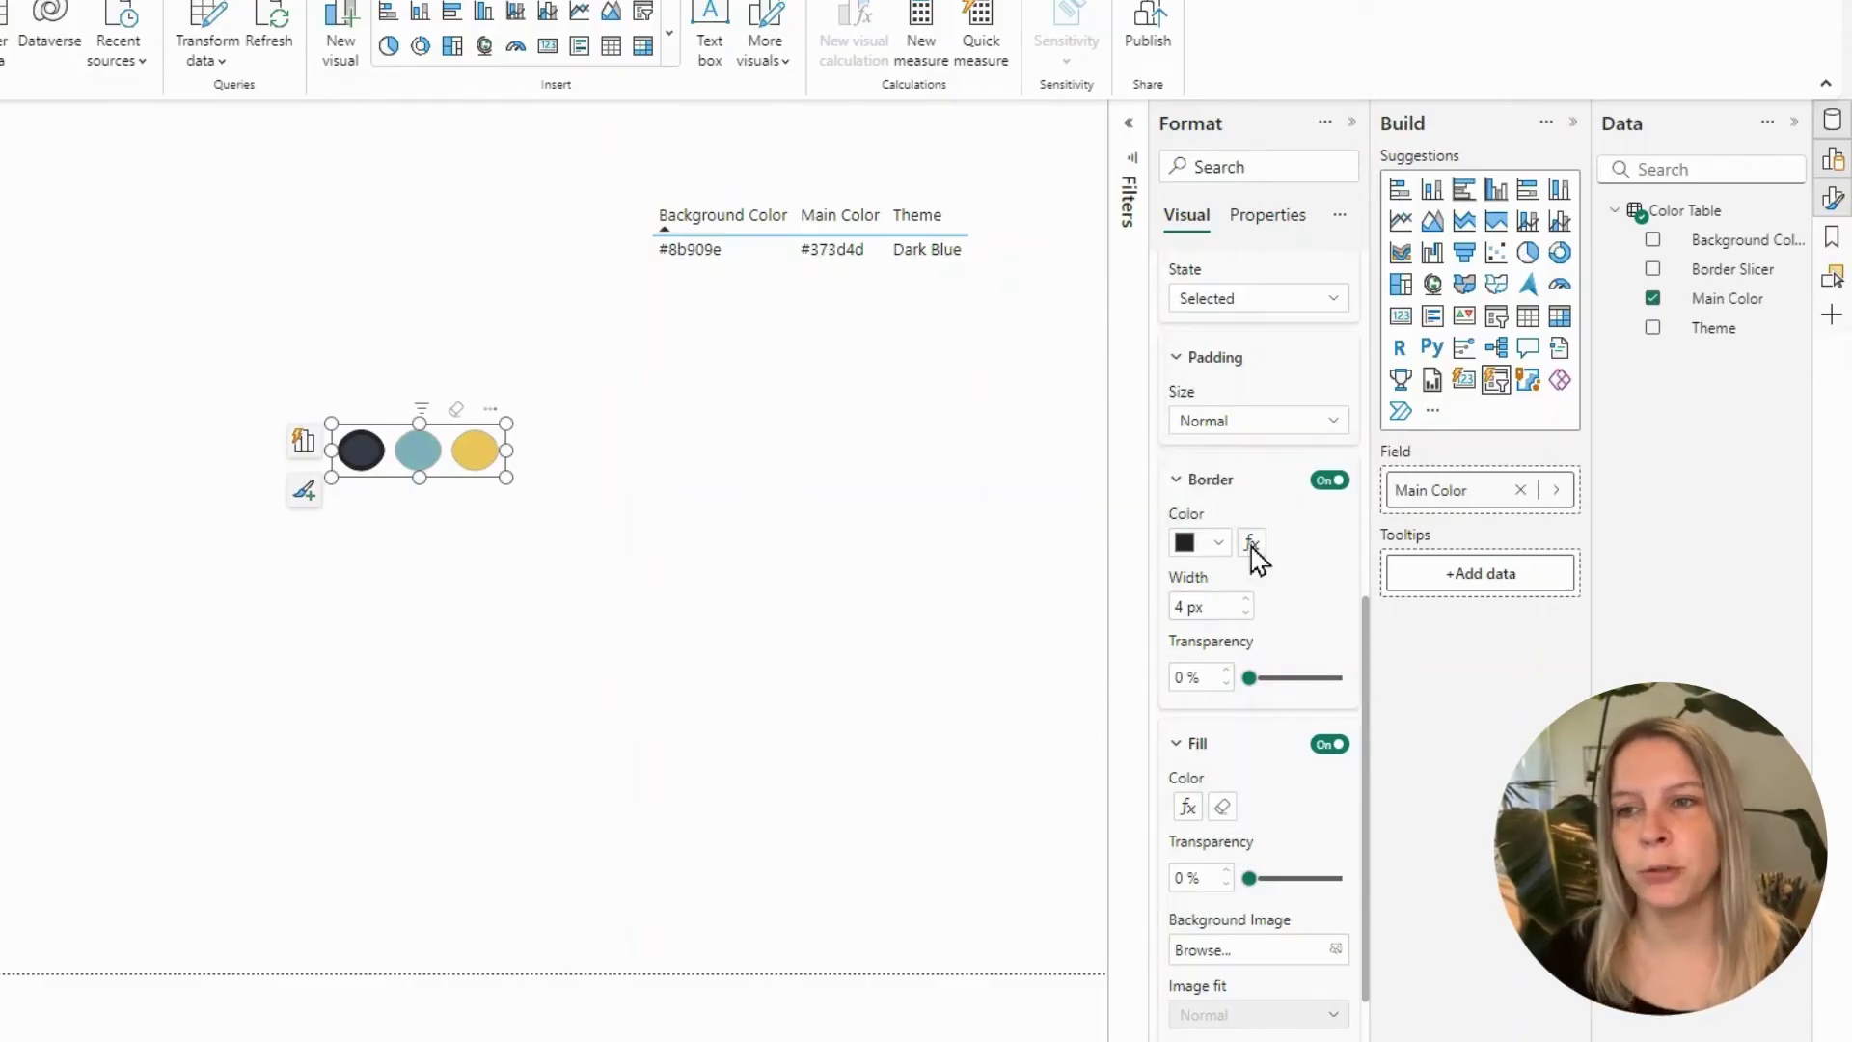
{"action": "left_click", "coordinate": [227, 274]}
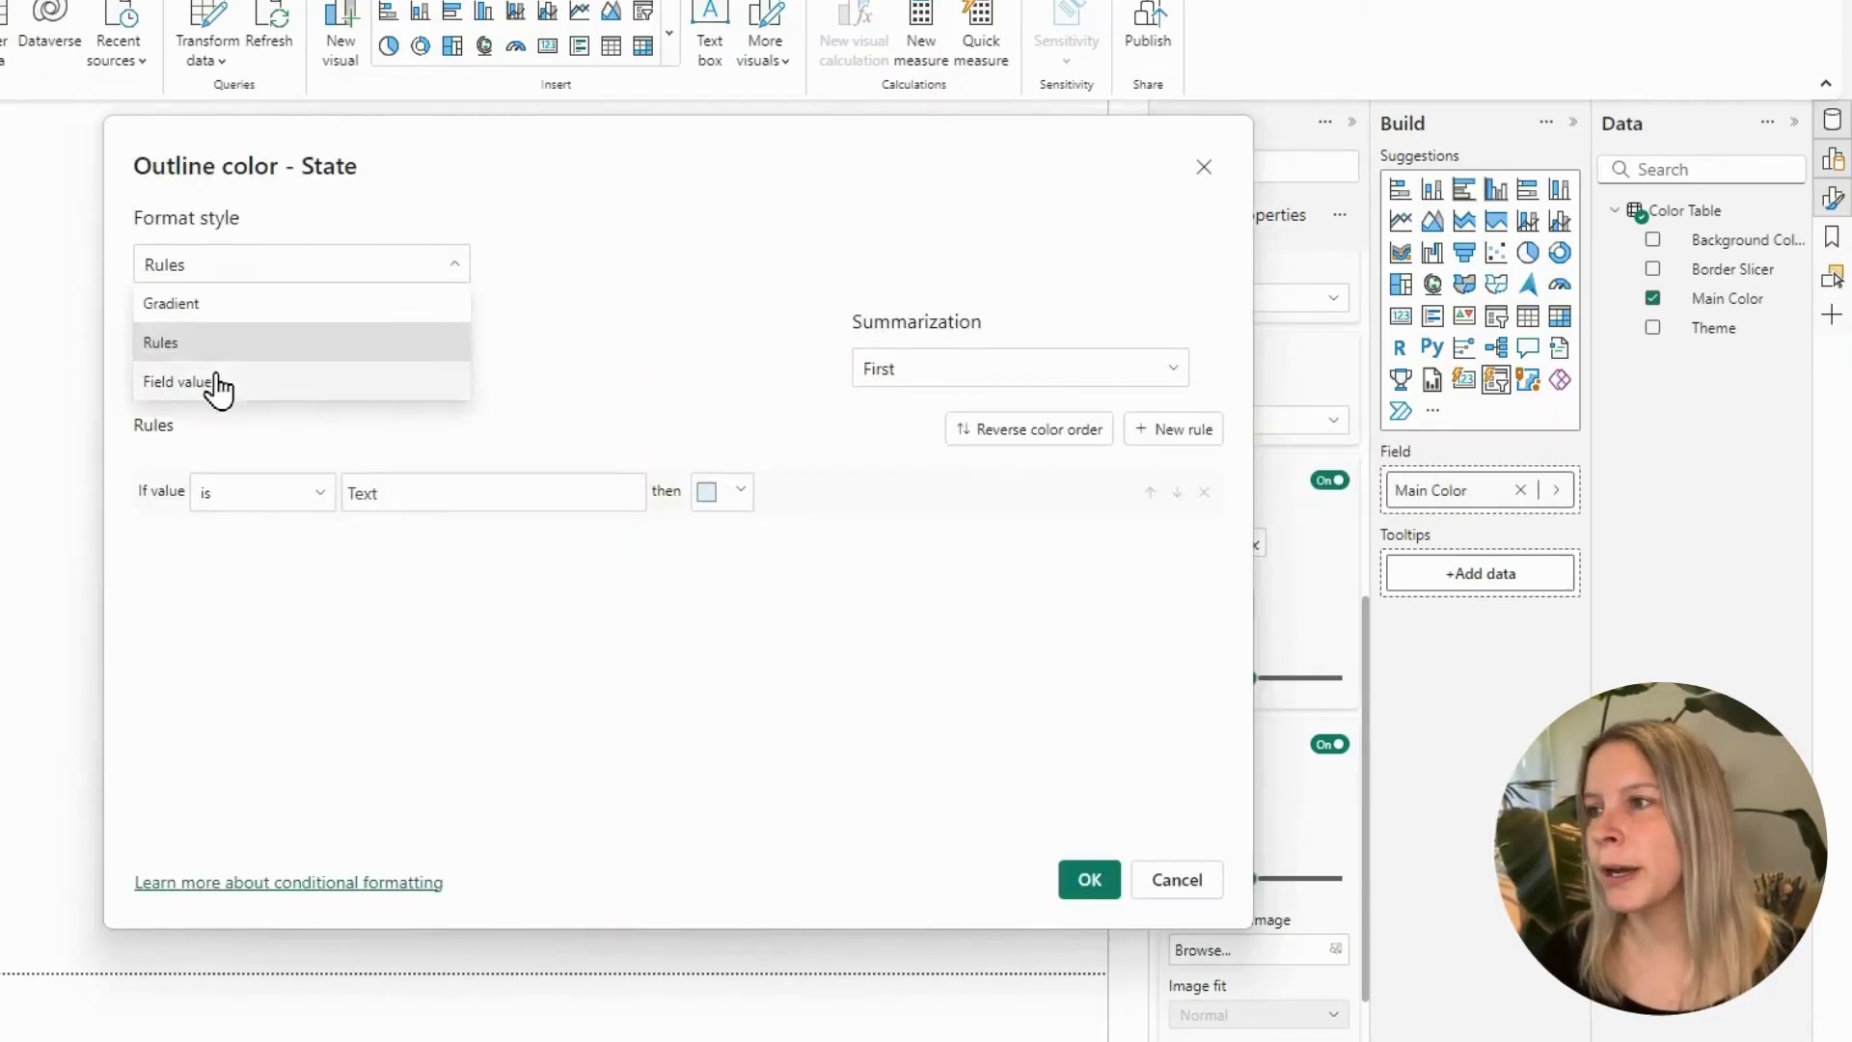
{"action": "left_click", "coordinate": [215, 385]}
{"action": "left_click", "coordinate": [318, 377]}
{"action": "left_click", "coordinate": [157, 453]}
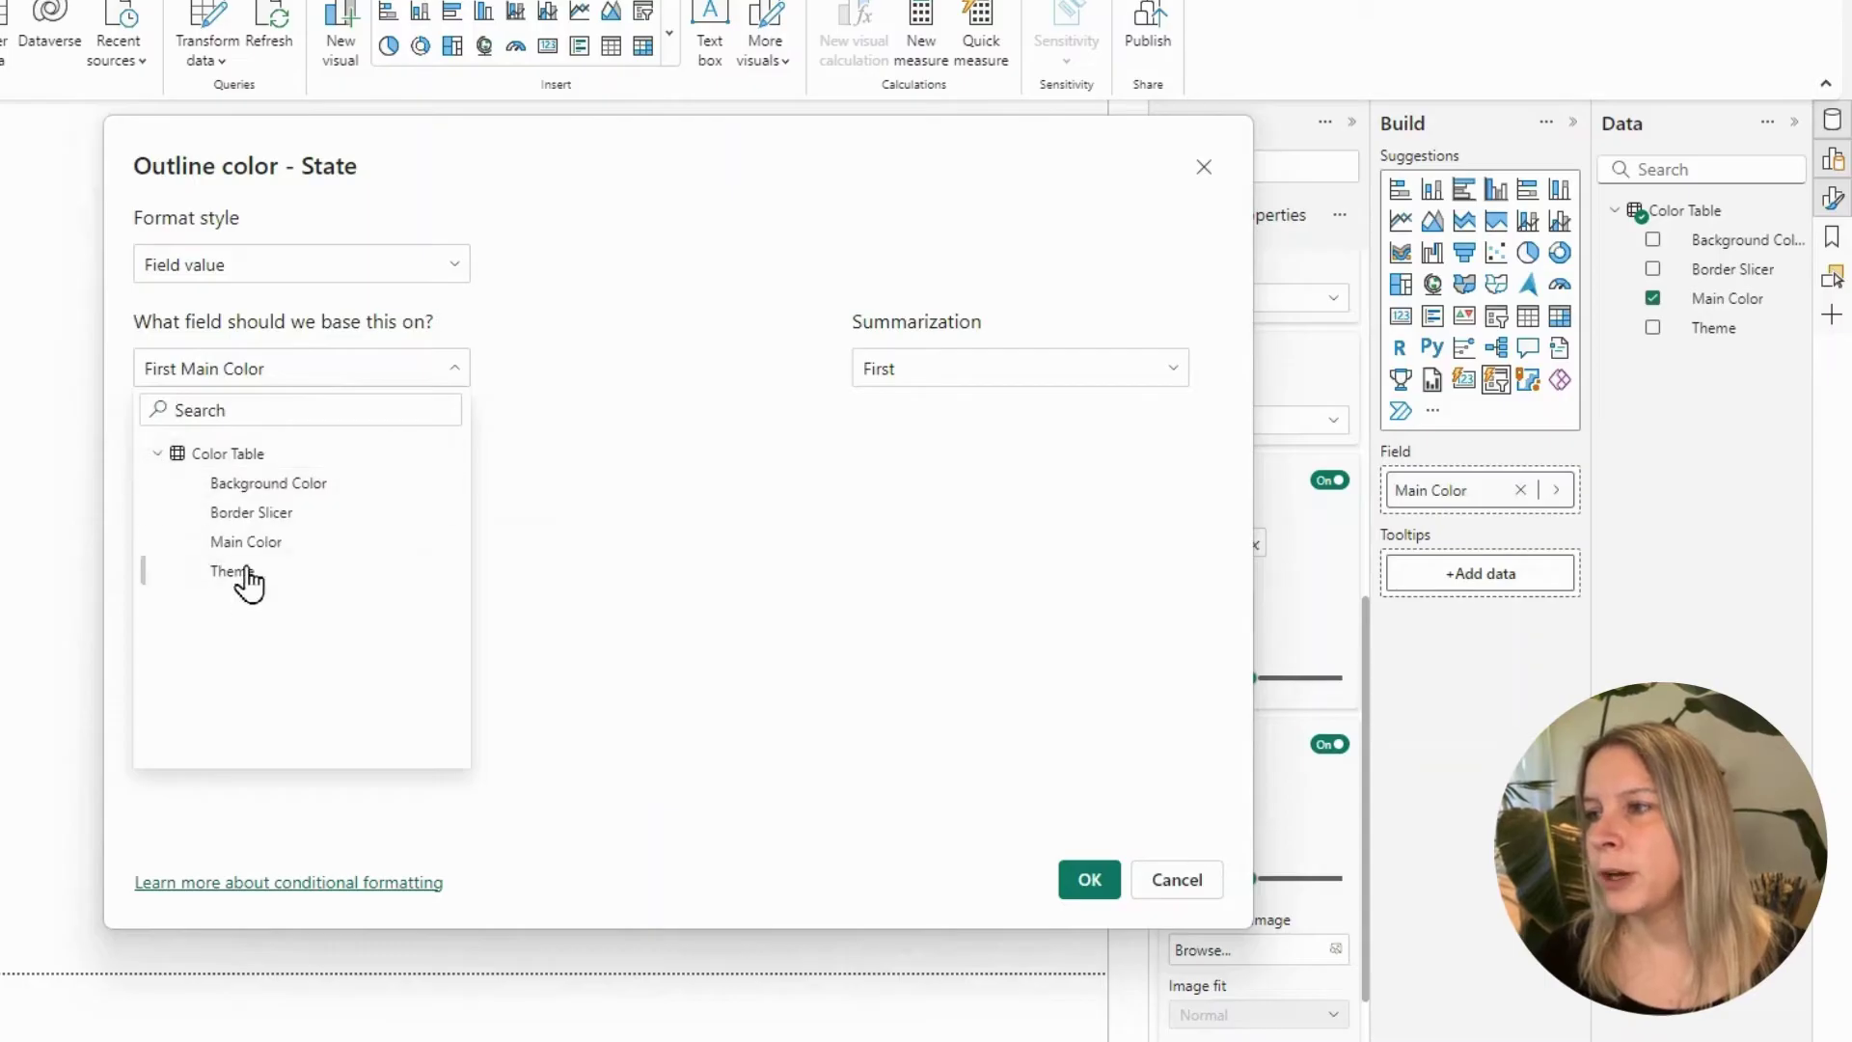
{"action": "left_click", "coordinate": [271, 518]}
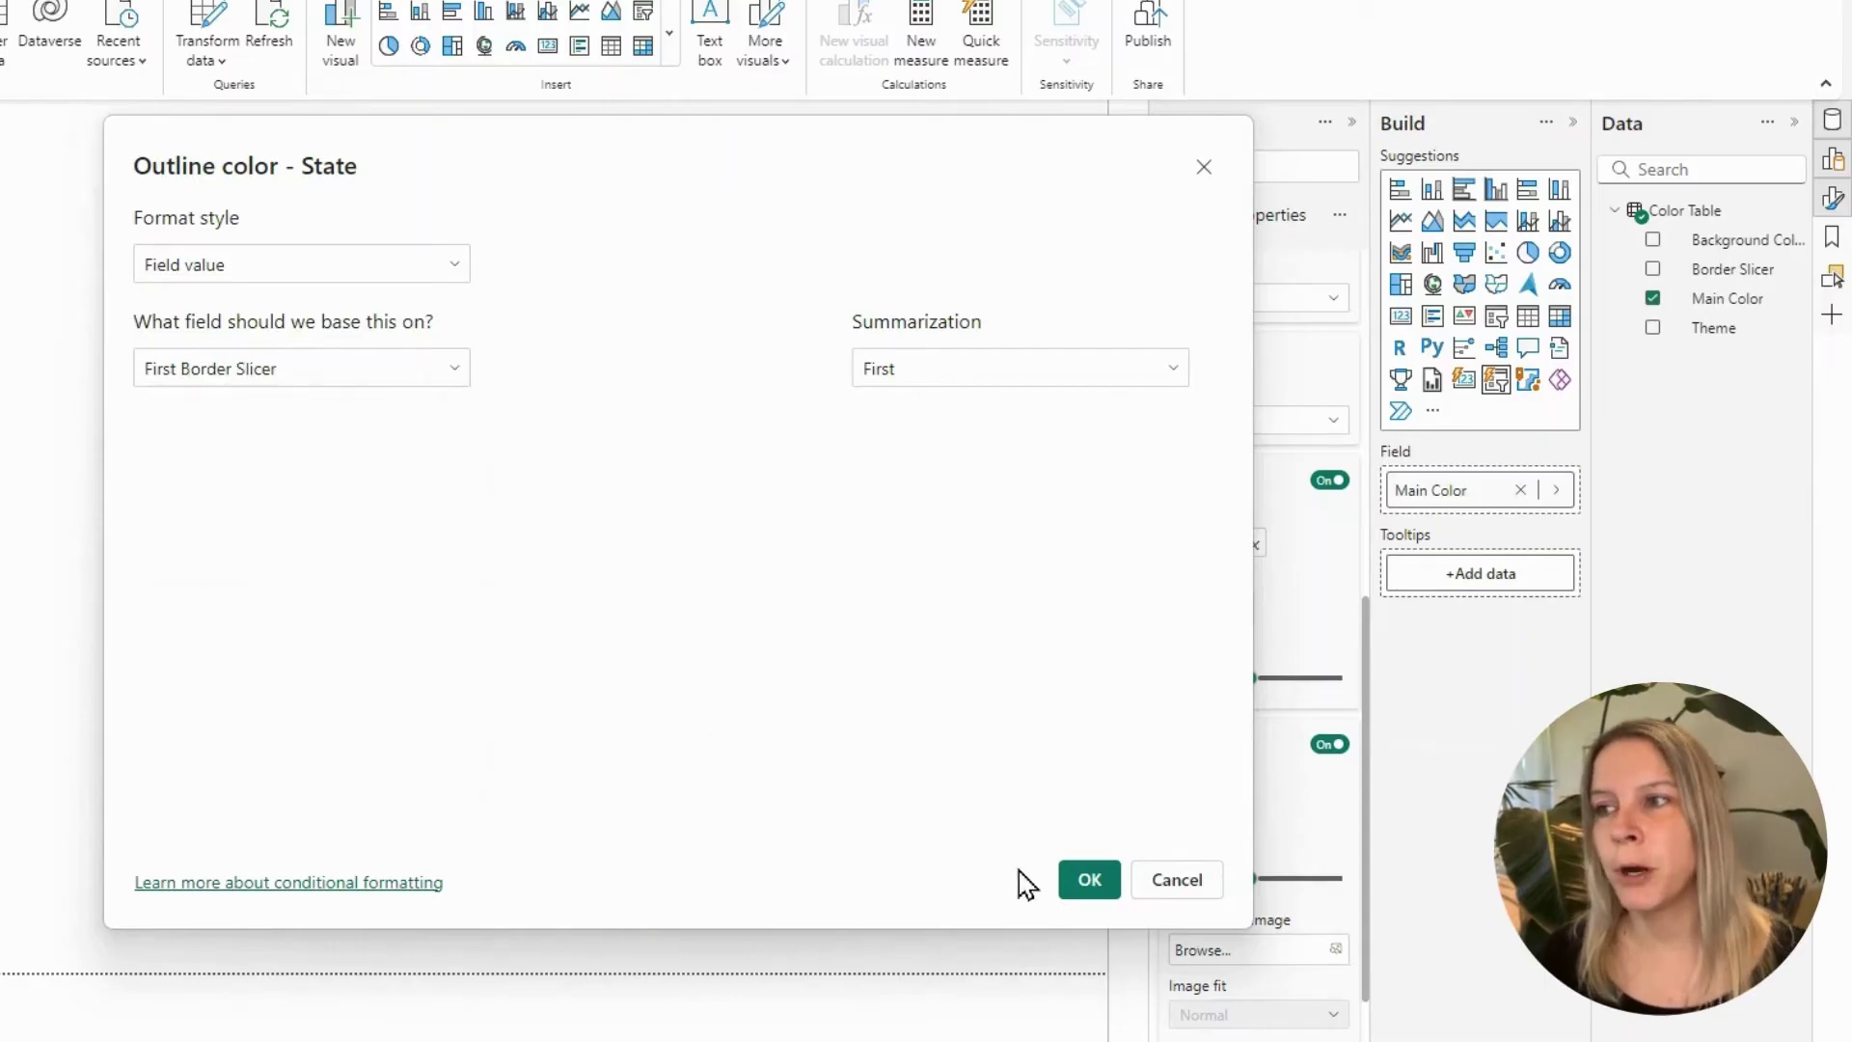
{"action": "left_click", "coordinate": [1090, 880]}
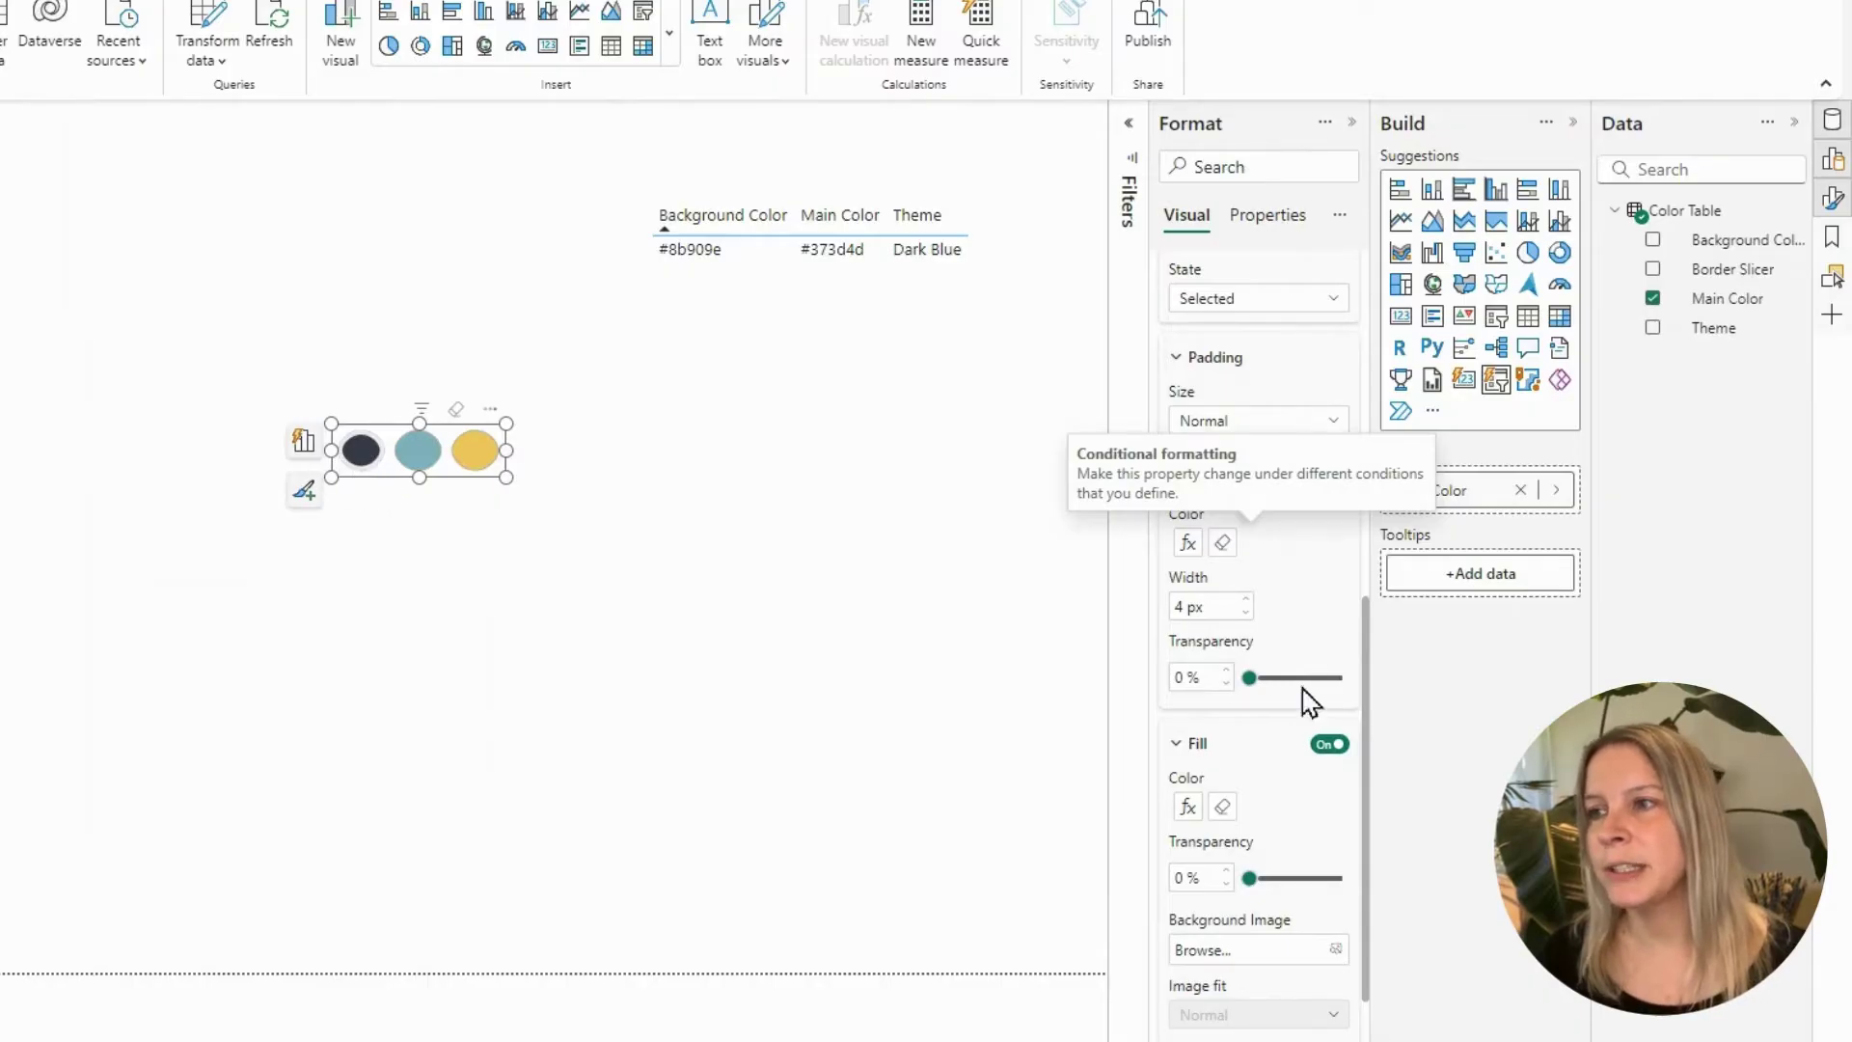
Test the border colours by selecting the green, dark blue and yellow slicer buttons in turn
{"action": "left_click", "coordinate": [424, 468]}
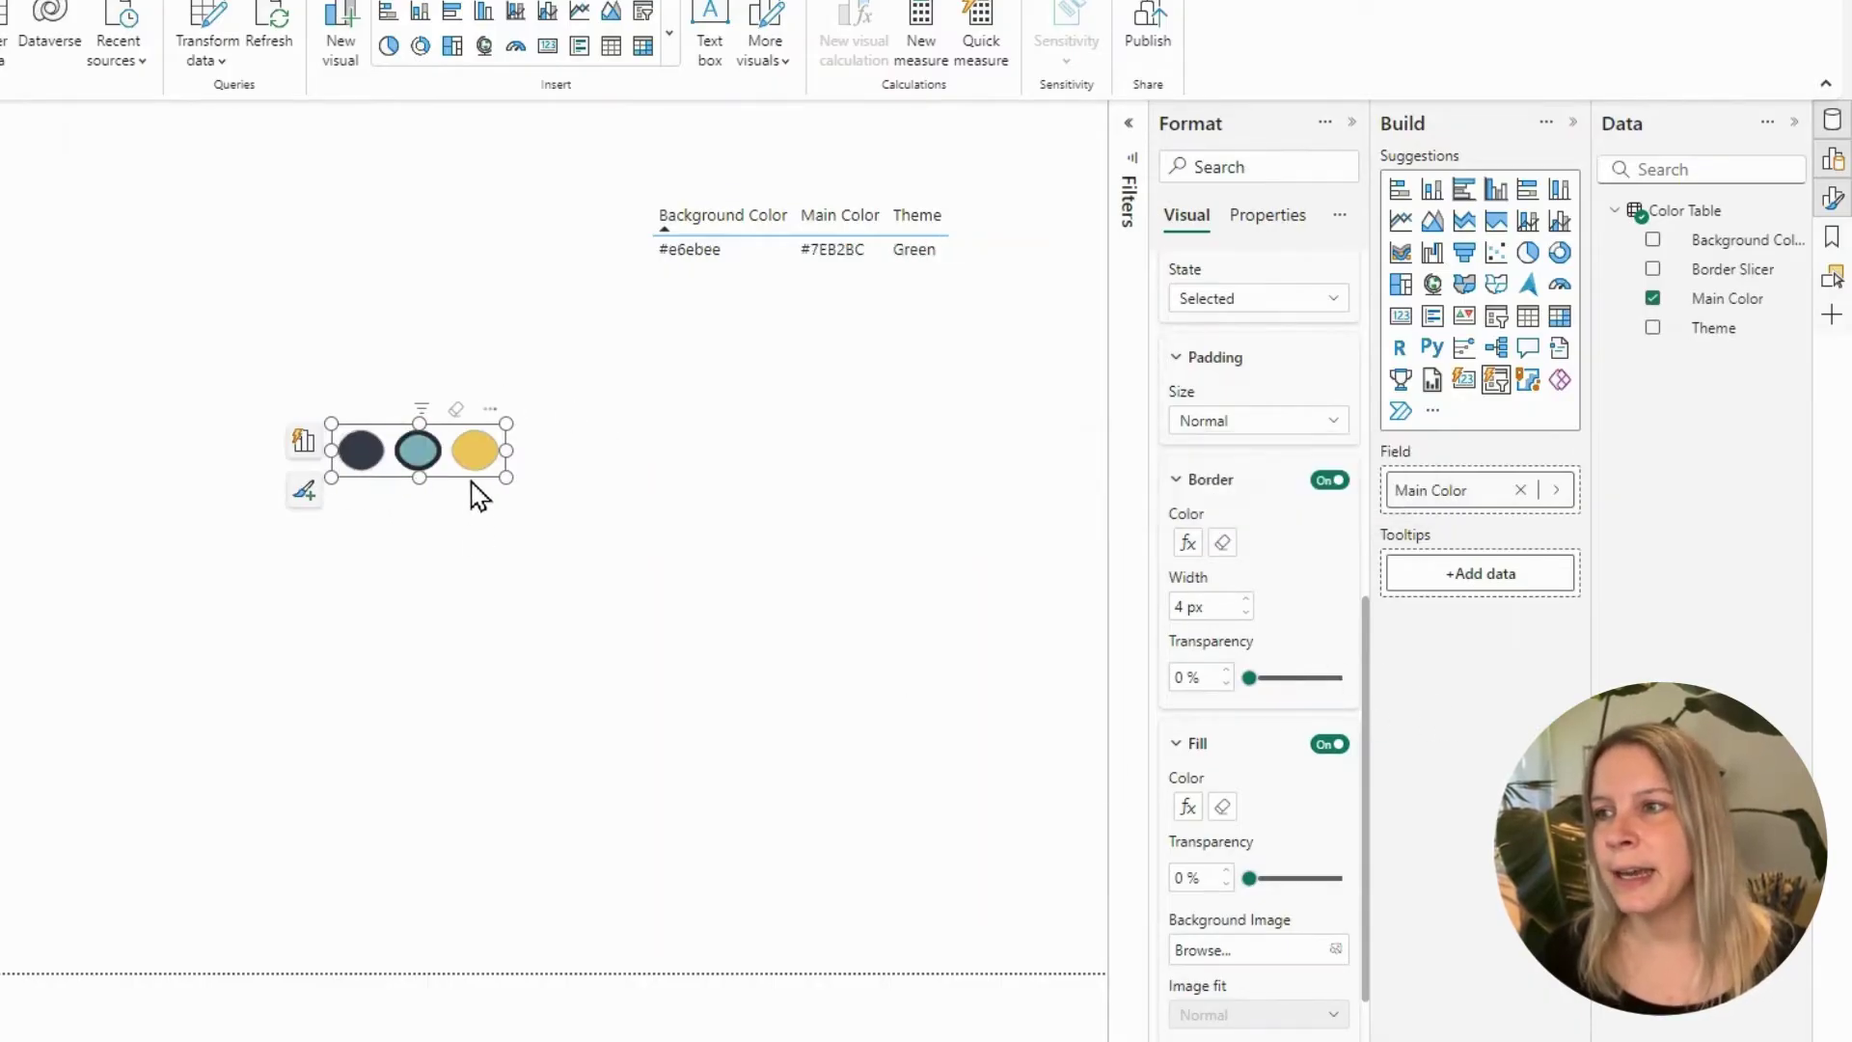
{"action": "left_click", "coordinate": [415, 462]}
{"action": "left_click", "coordinate": [363, 463]}
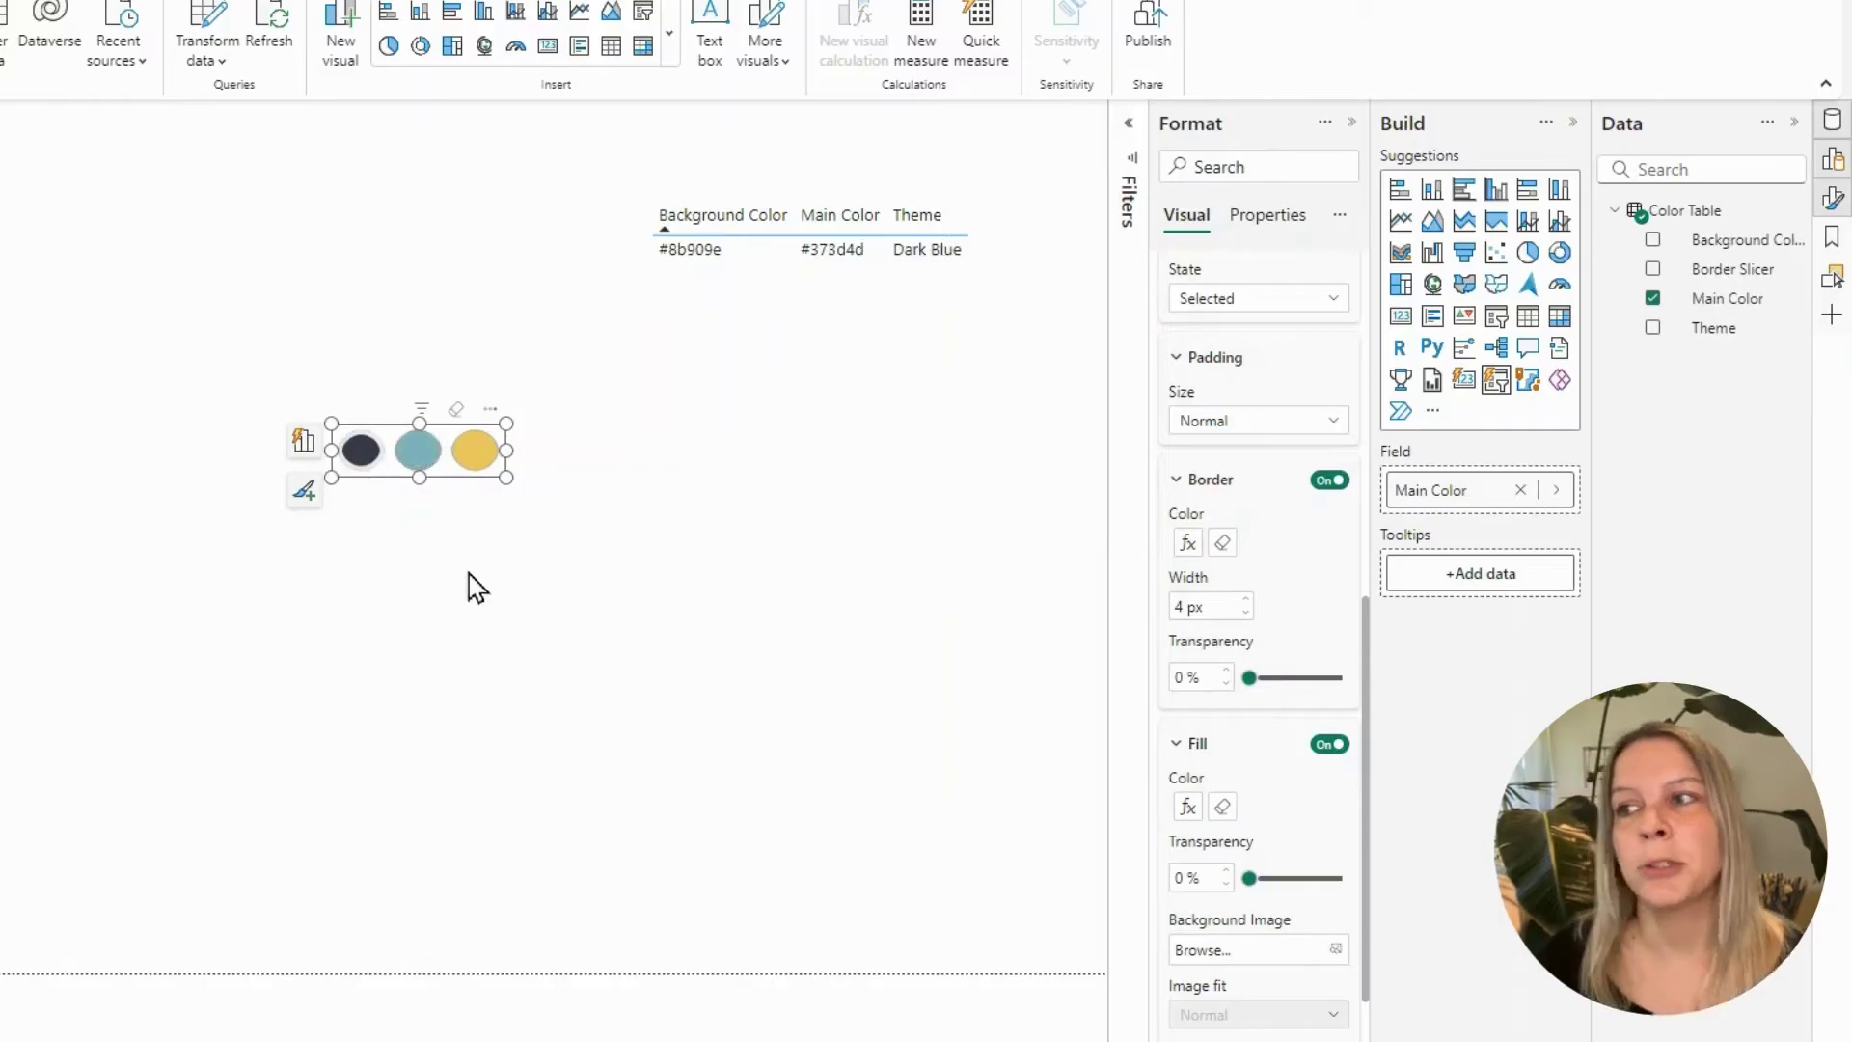
{"action": "left_click", "coordinate": [533, 598]}
{"action": "left_click", "coordinate": [474, 461]}
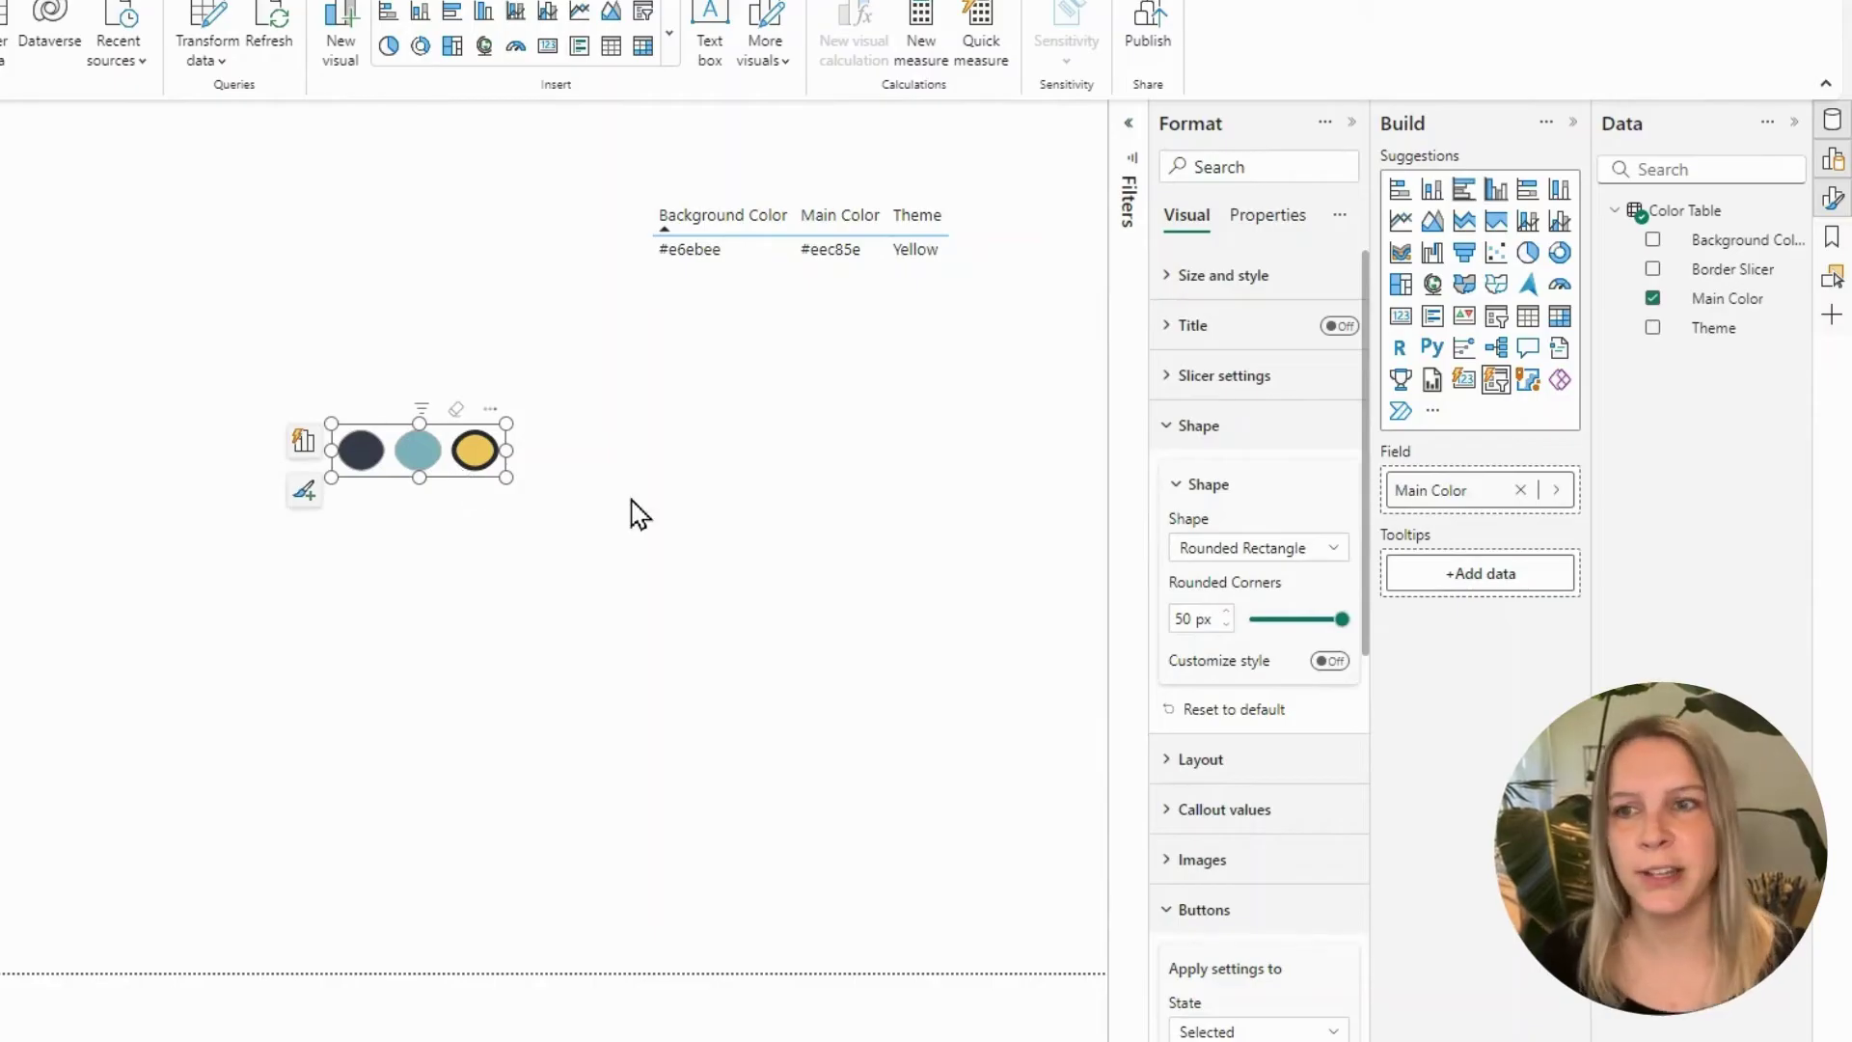
Conditionally format the slicer buttons' Hover state fill by field value, based on First Main Color, with 41% transparency
{"action": "scroll", "coordinate": [1294, 893], "scroll_direction": "down", "scroll_amount": 5}
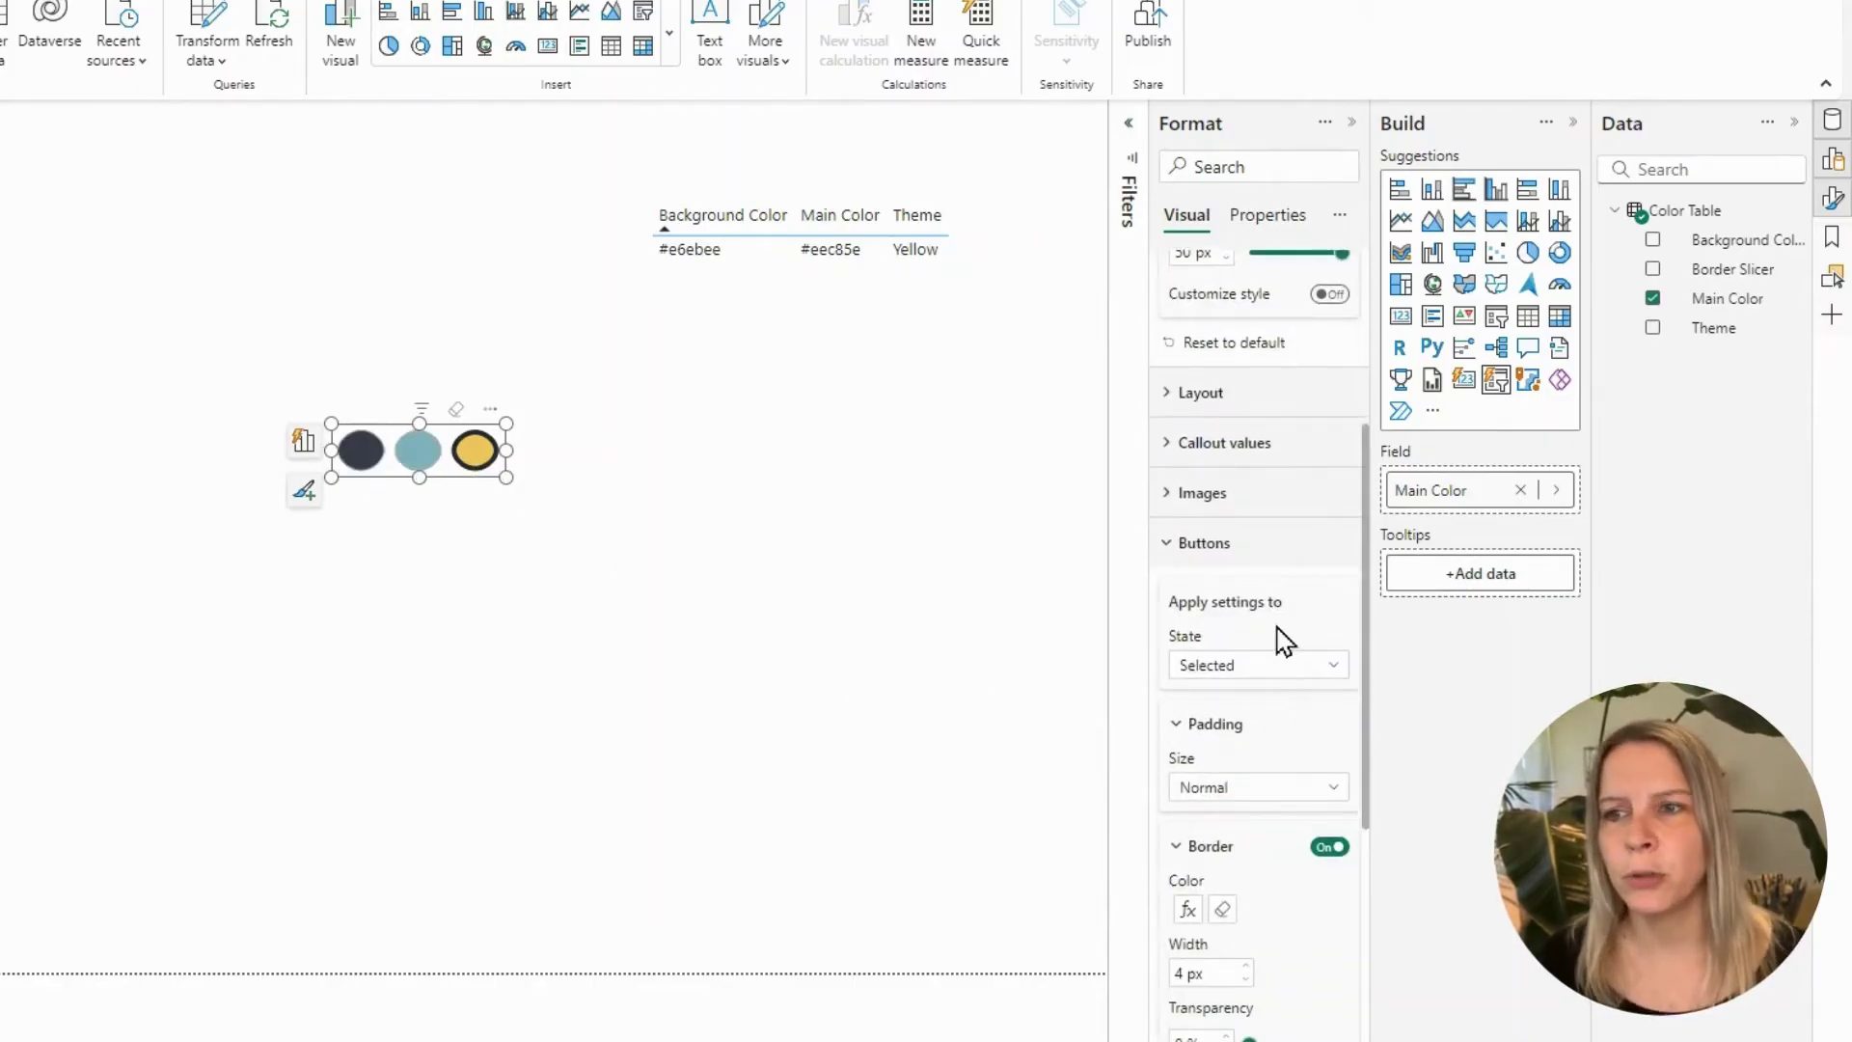
{"action": "left_click", "coordinate": [1275, 670]}
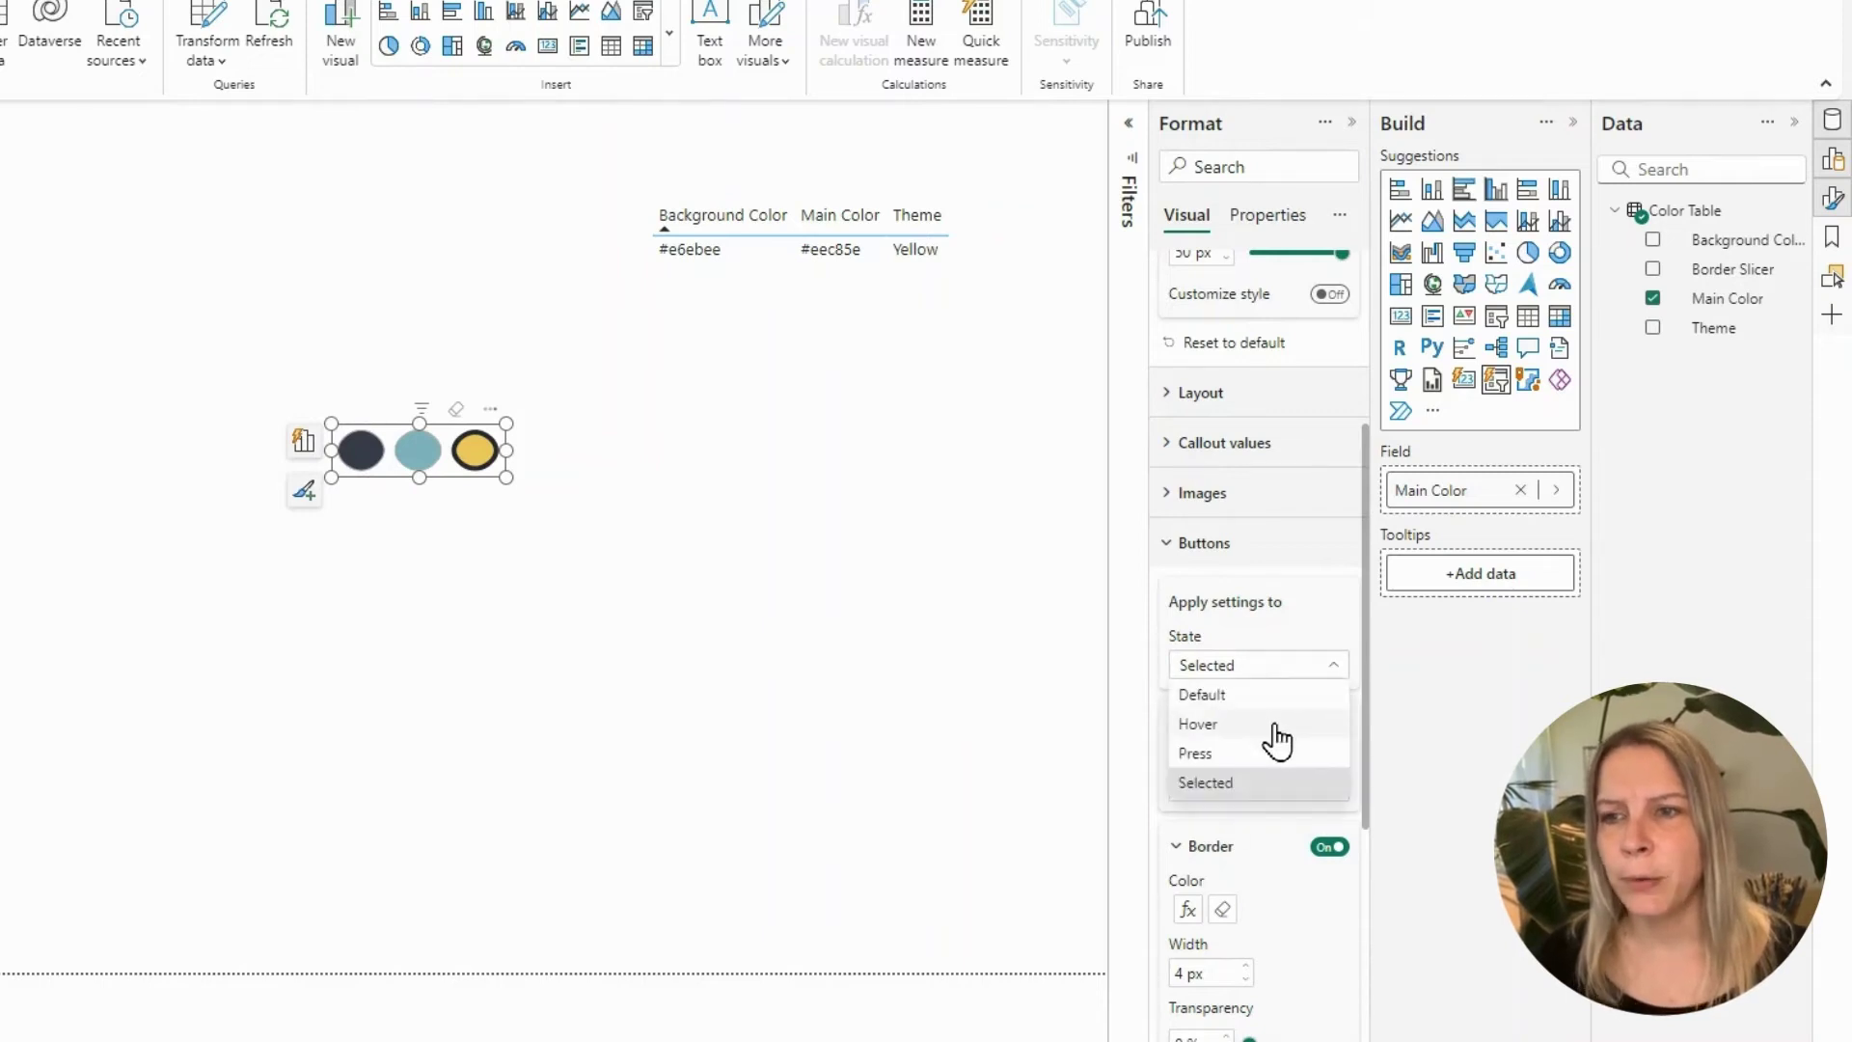
{"action": "left_click", "coordinate": [1275, 725]}
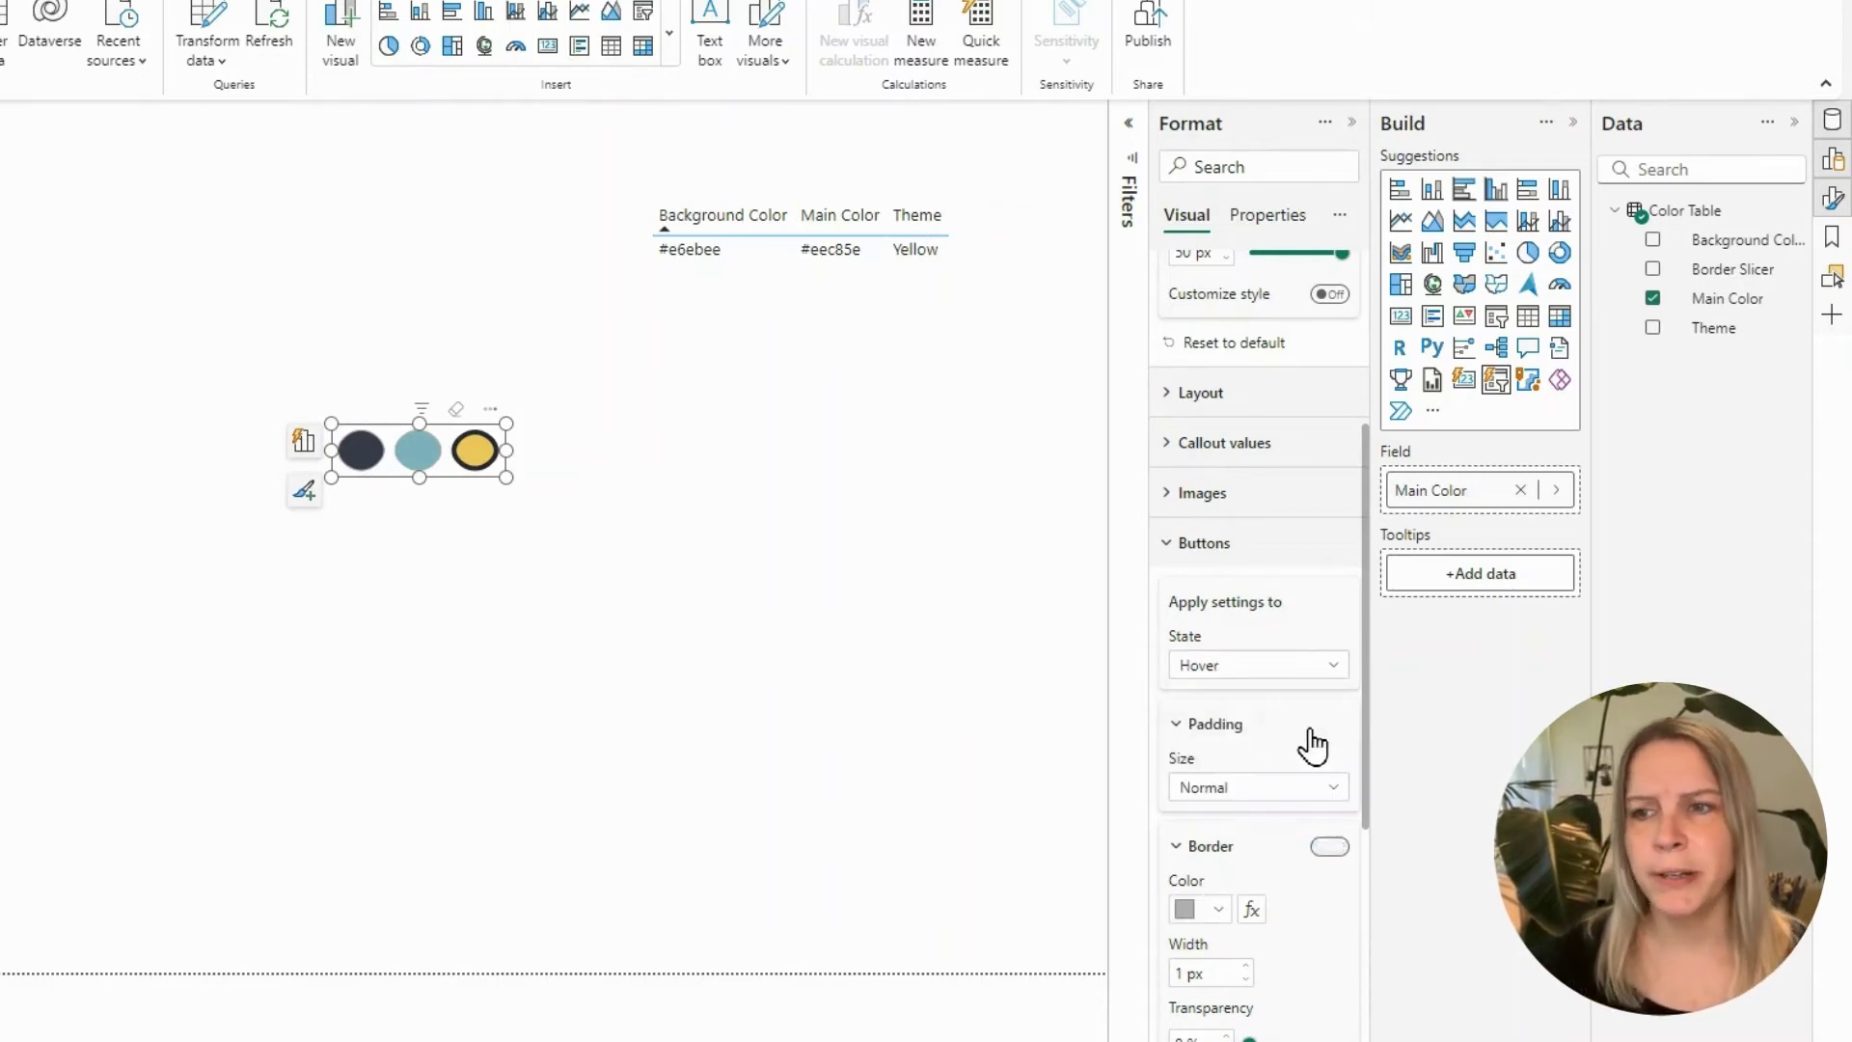
{"action": "scroll", "coordinate": [1293, 850], "scroll_direction": "down", "scroll_amount": 5}
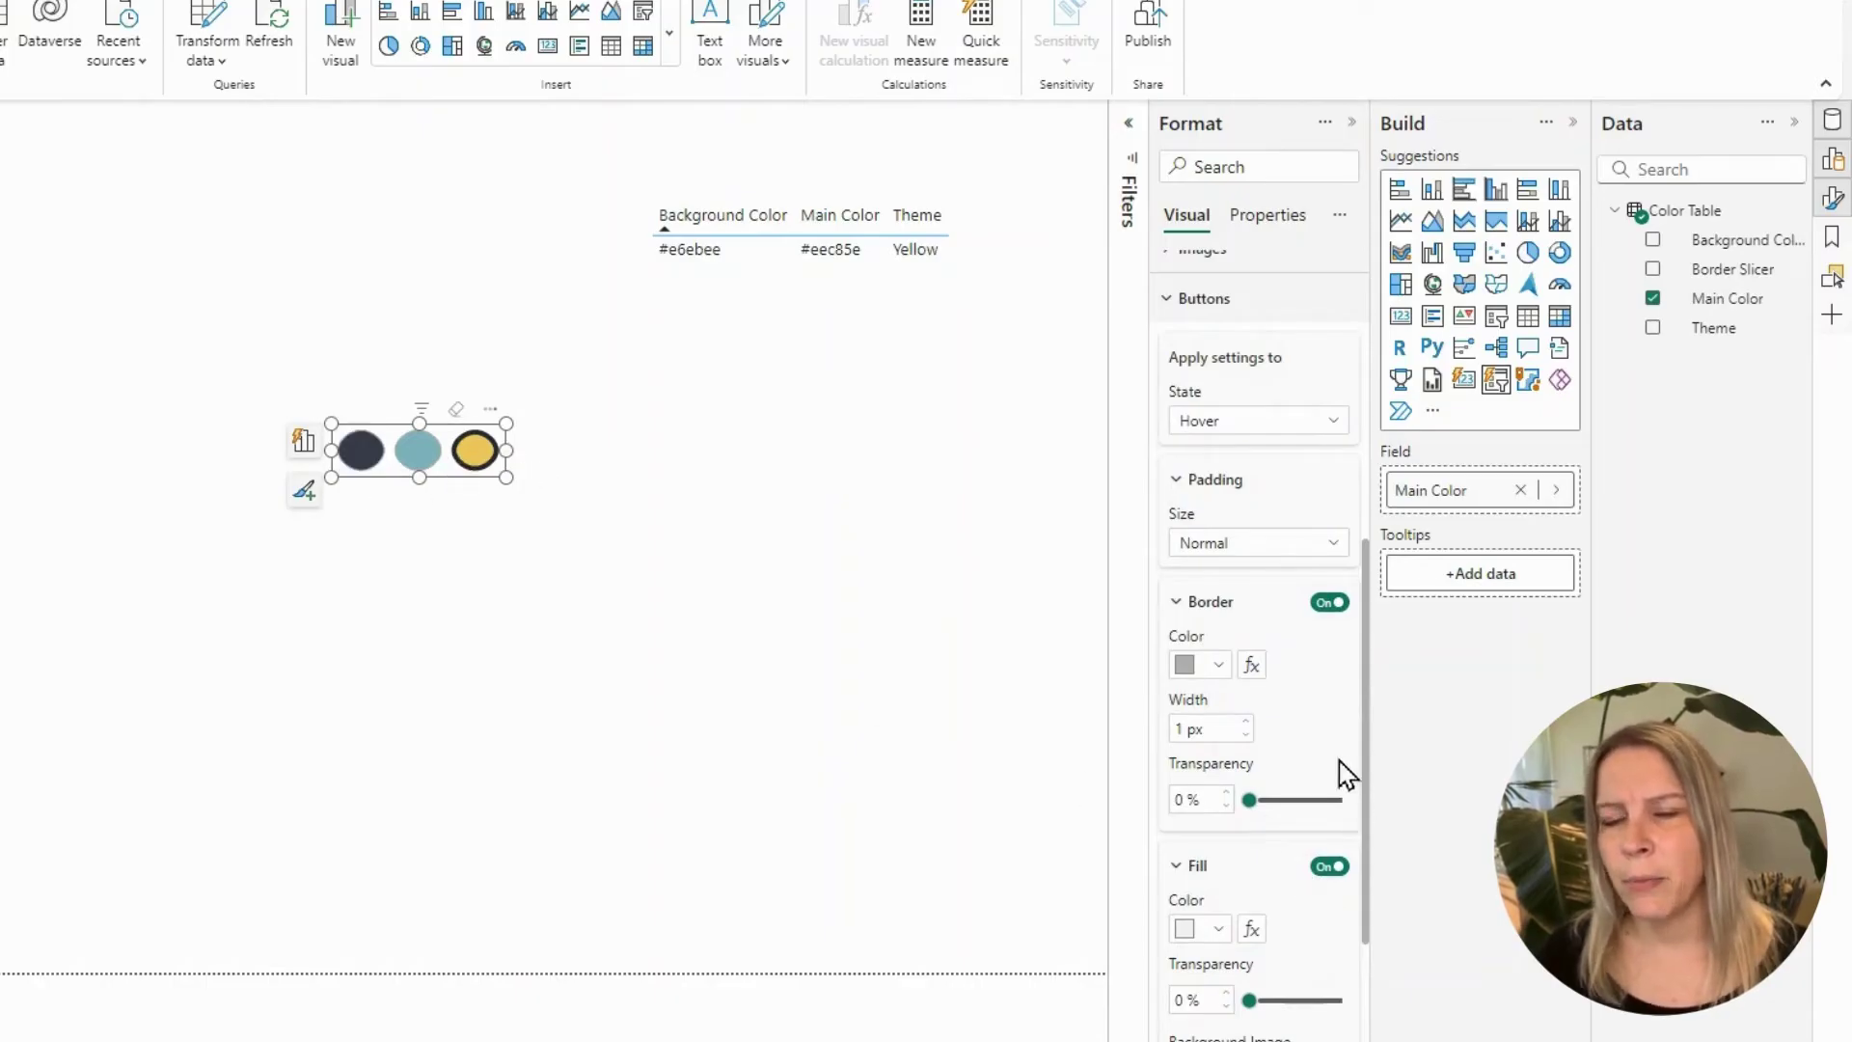
{"action": "left_click", "coordinate": [1251, 929]}
{"action": "left_click", "coordinate": [257, 275]}
{"action": "left_click", "coordinate": [232, 397]}
{"action": "left_click", "coordinate": [266, 373]}
{"action": "left_click", "coordinate": [172, 454]}
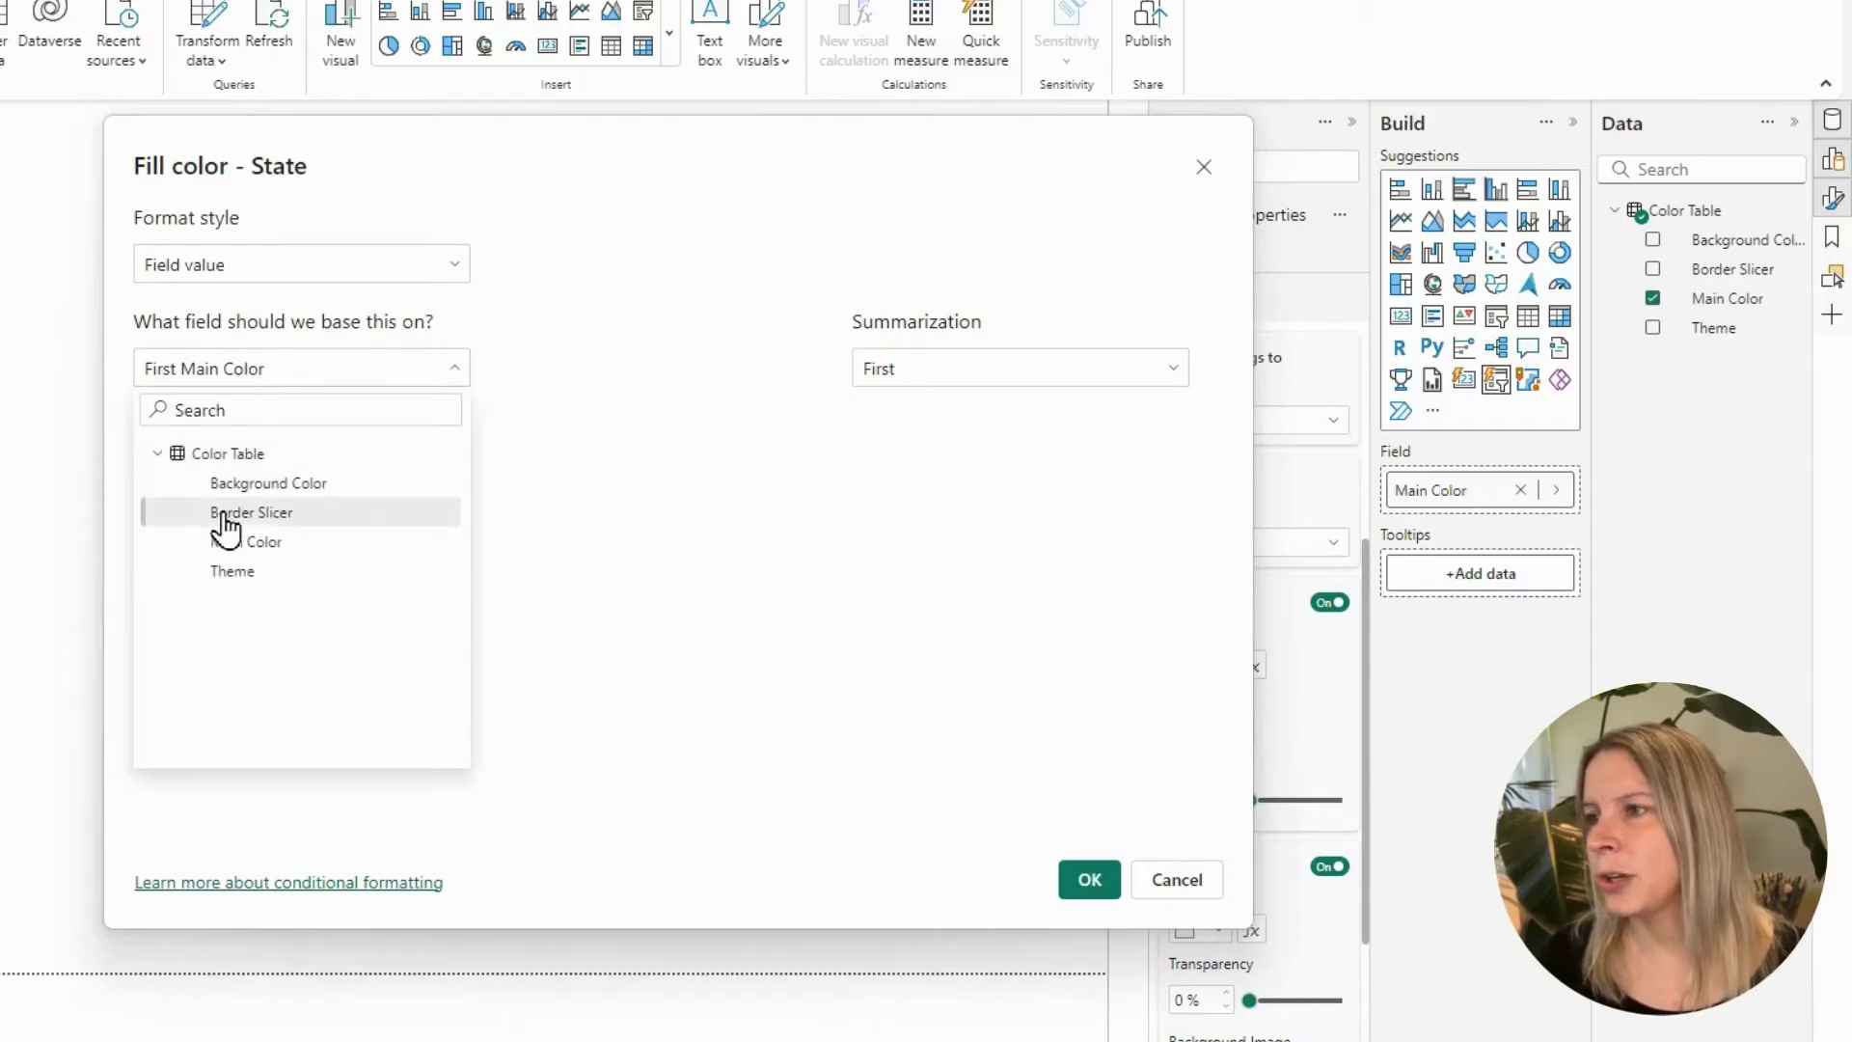
{"action": "left_click", "coordinate": [256, 541]}
{"action": "left_click", "coordinate": [1091, 880]}
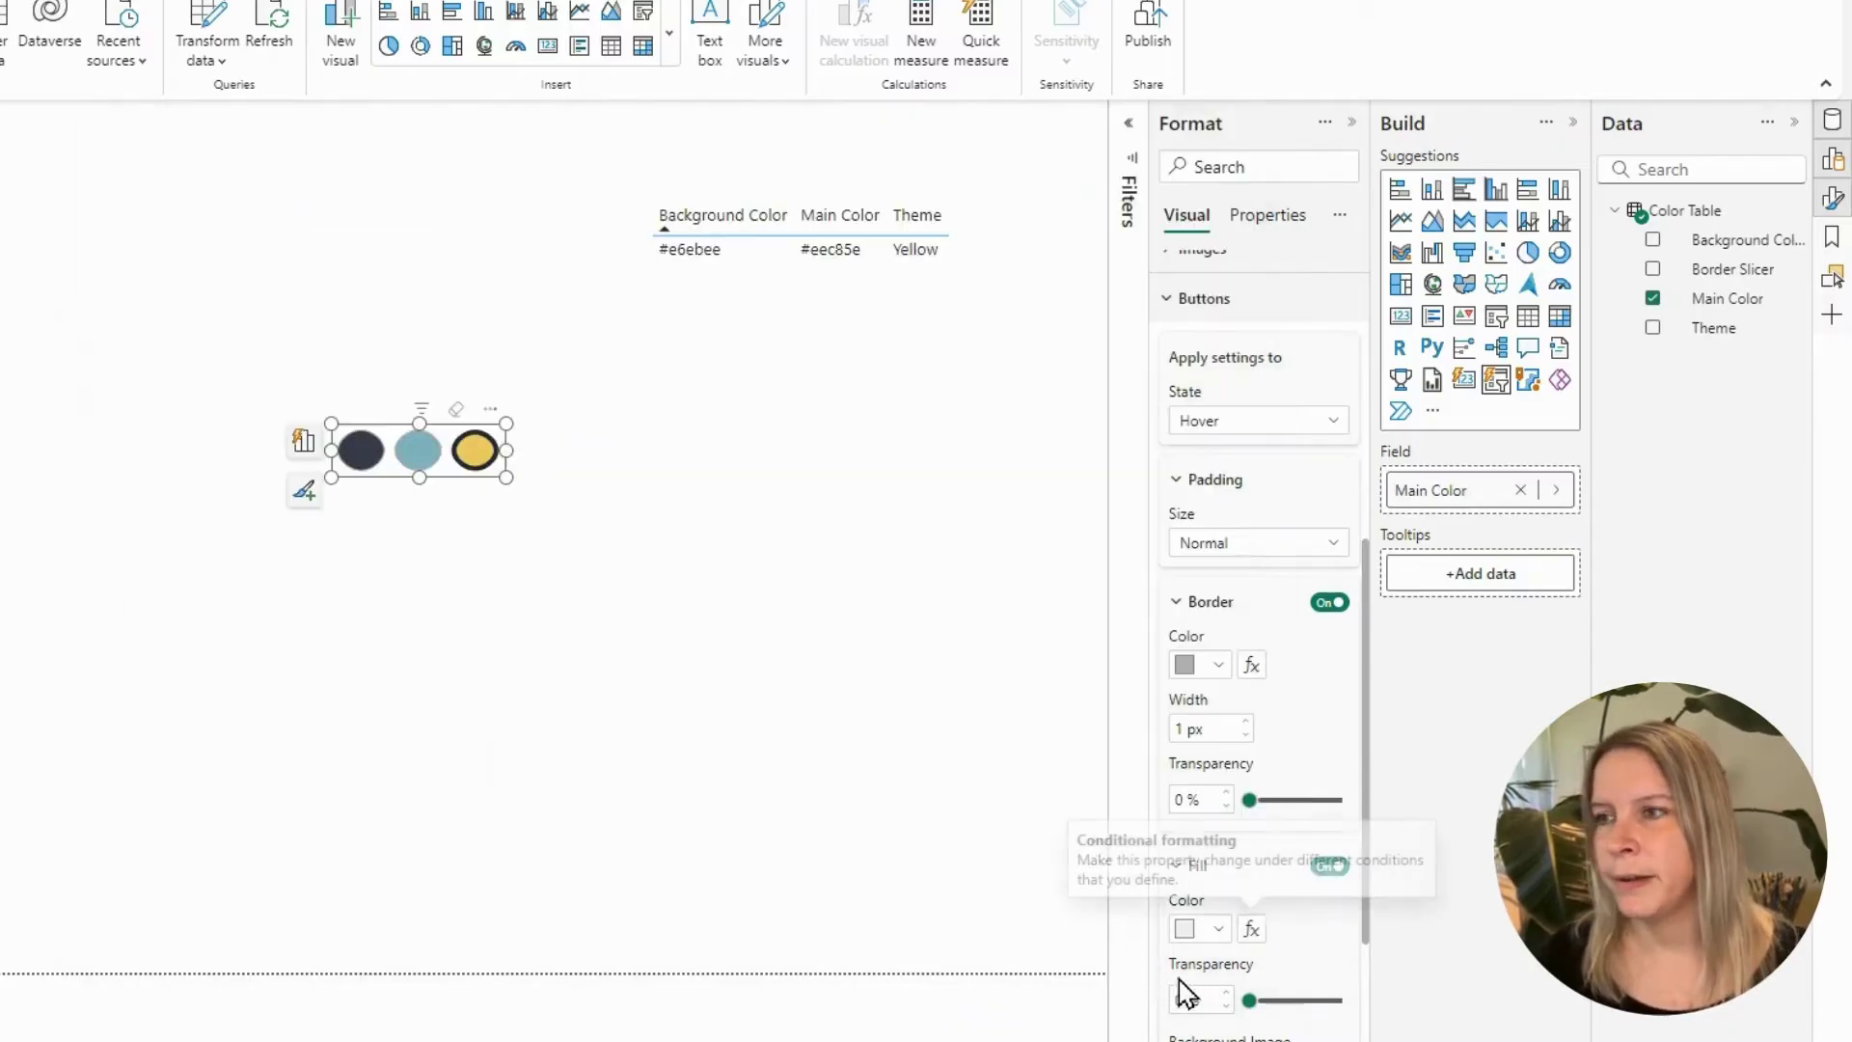
{"action": "left_click", "coordinate": [1289, 1001]}
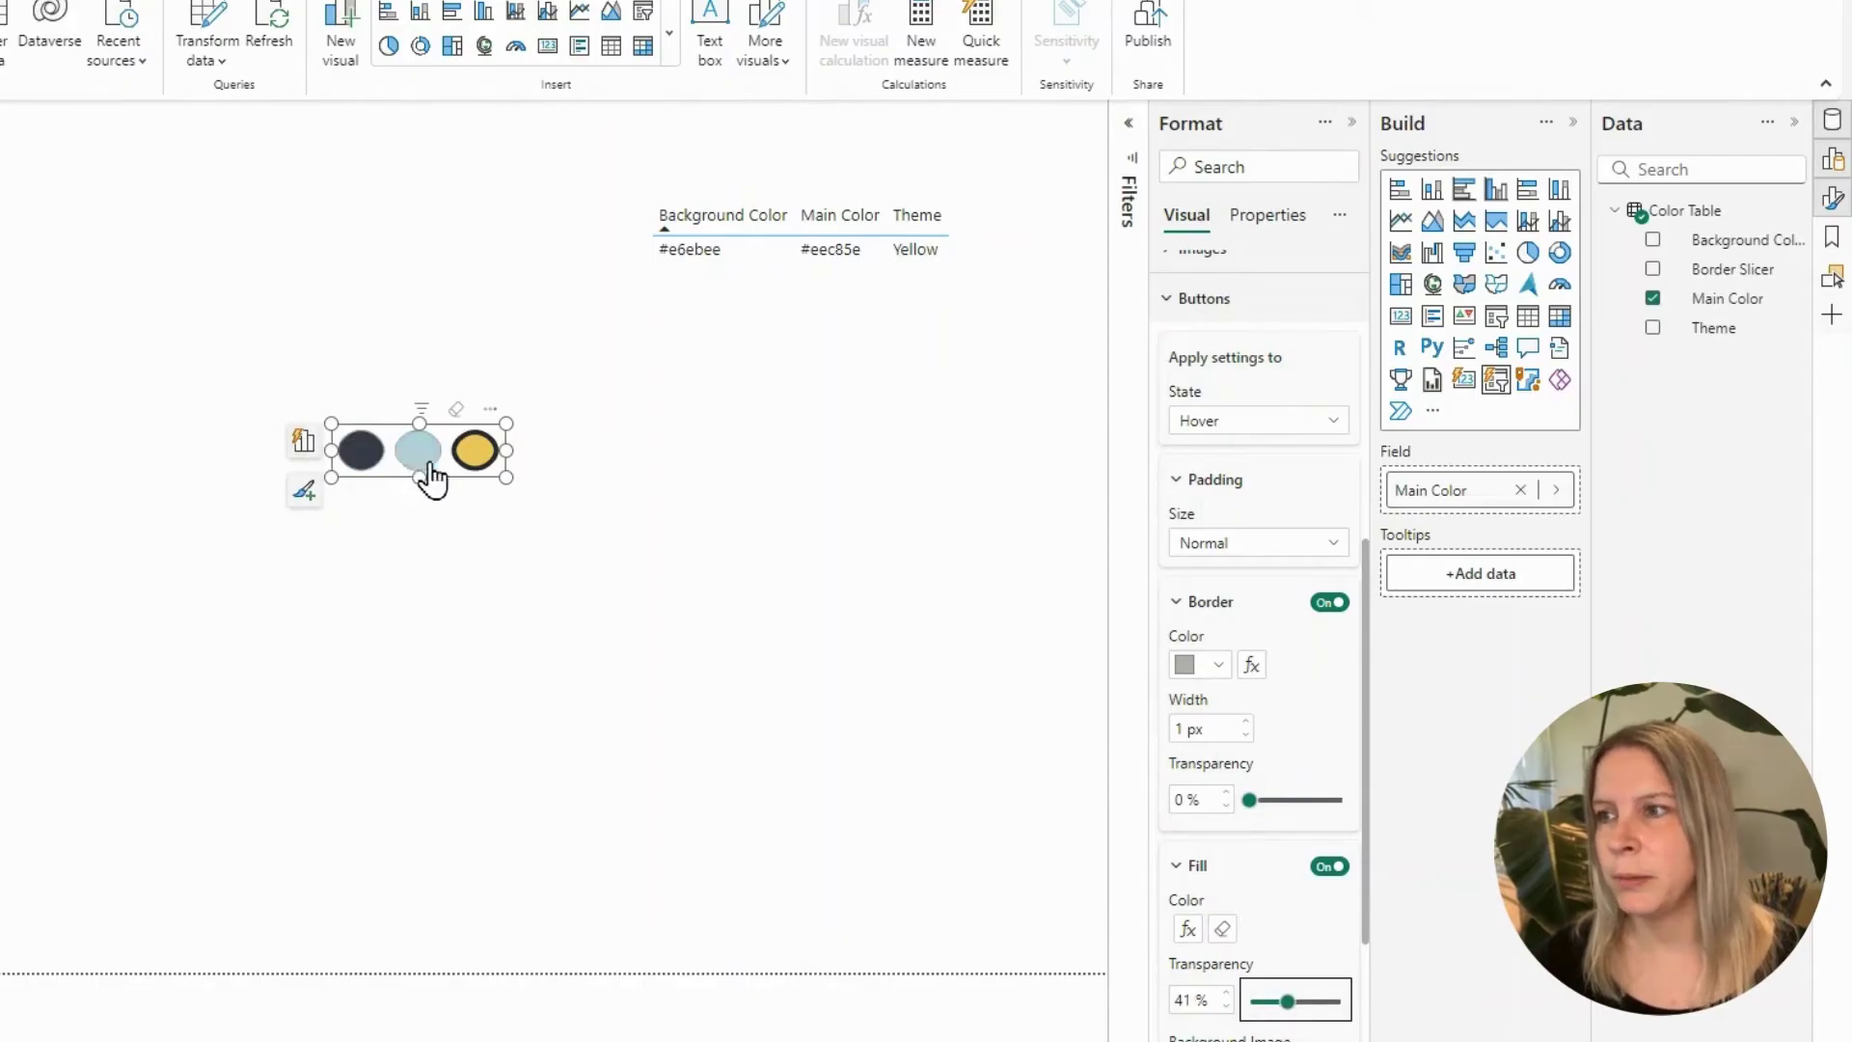
Conditionally format the Hover state's border color by field value, based on First Border Slicer, and set its width to 4 px
{"action": "left_click", "coordinate": [1251, 664]}
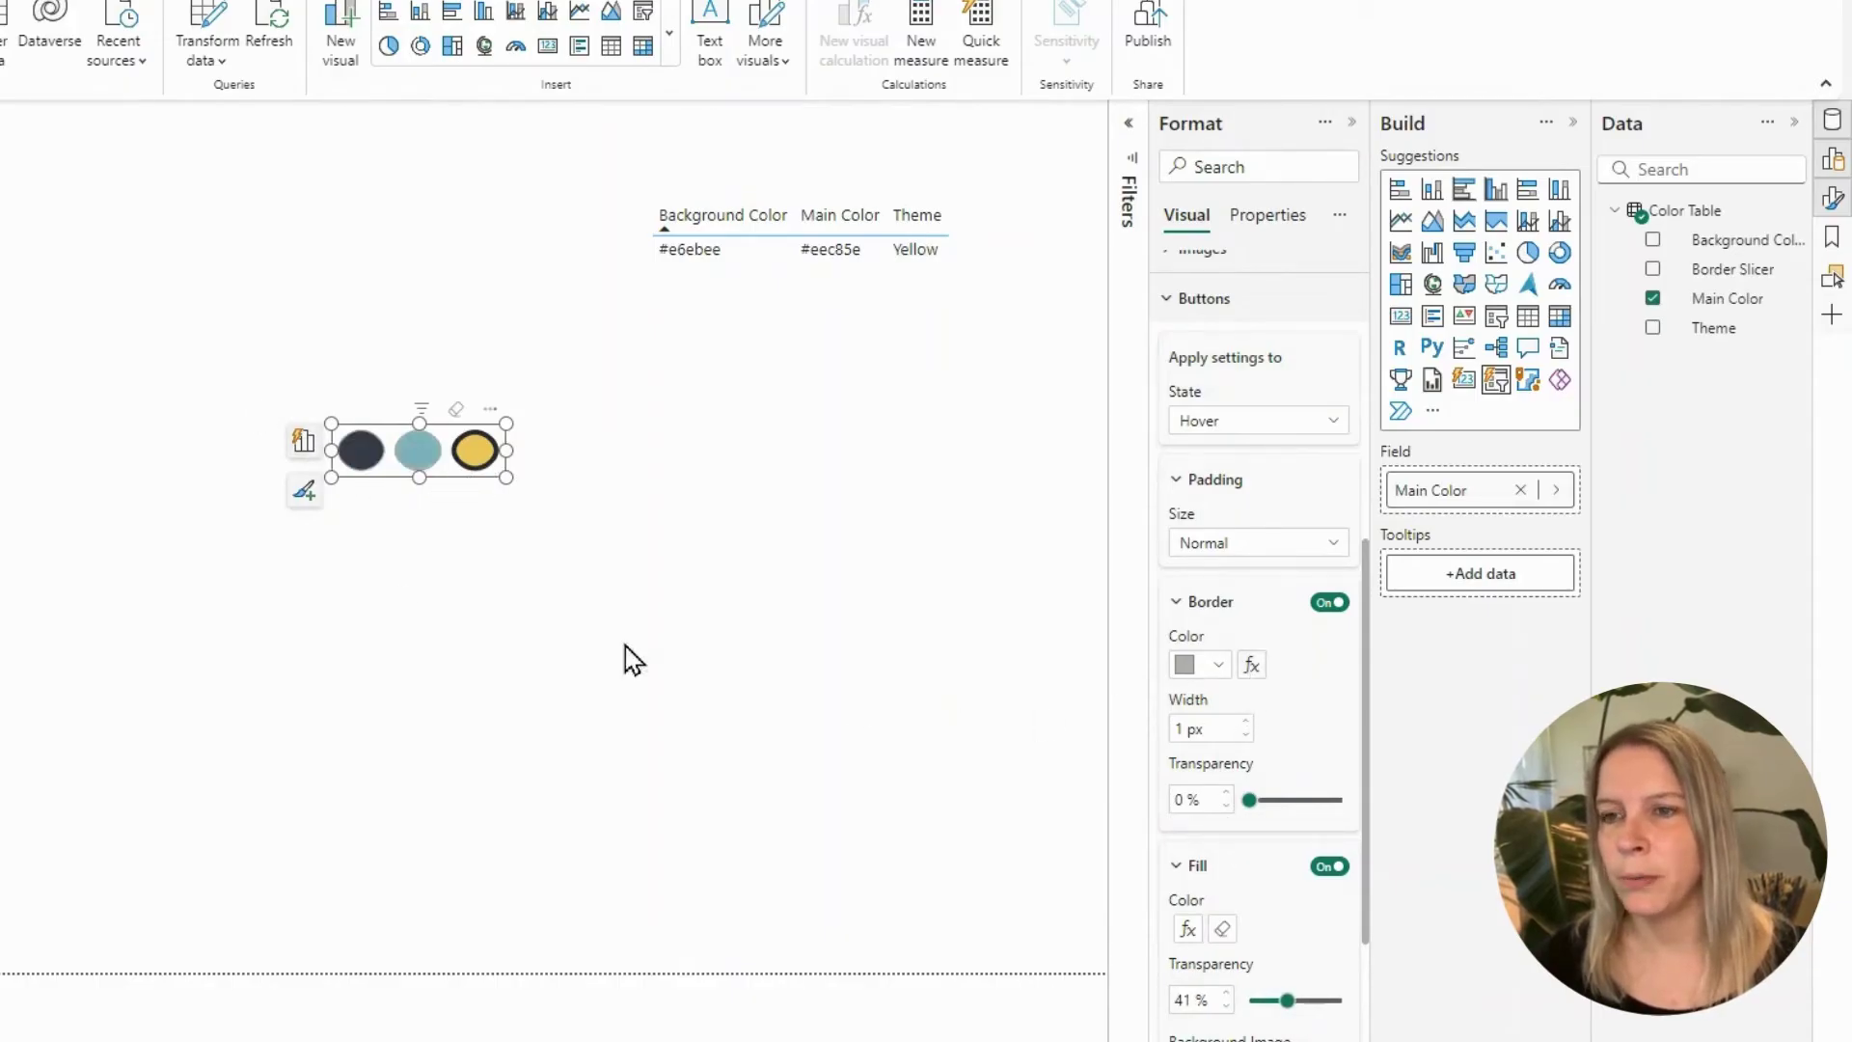
{"action": "left_click", "coordinate": [303, 386]}
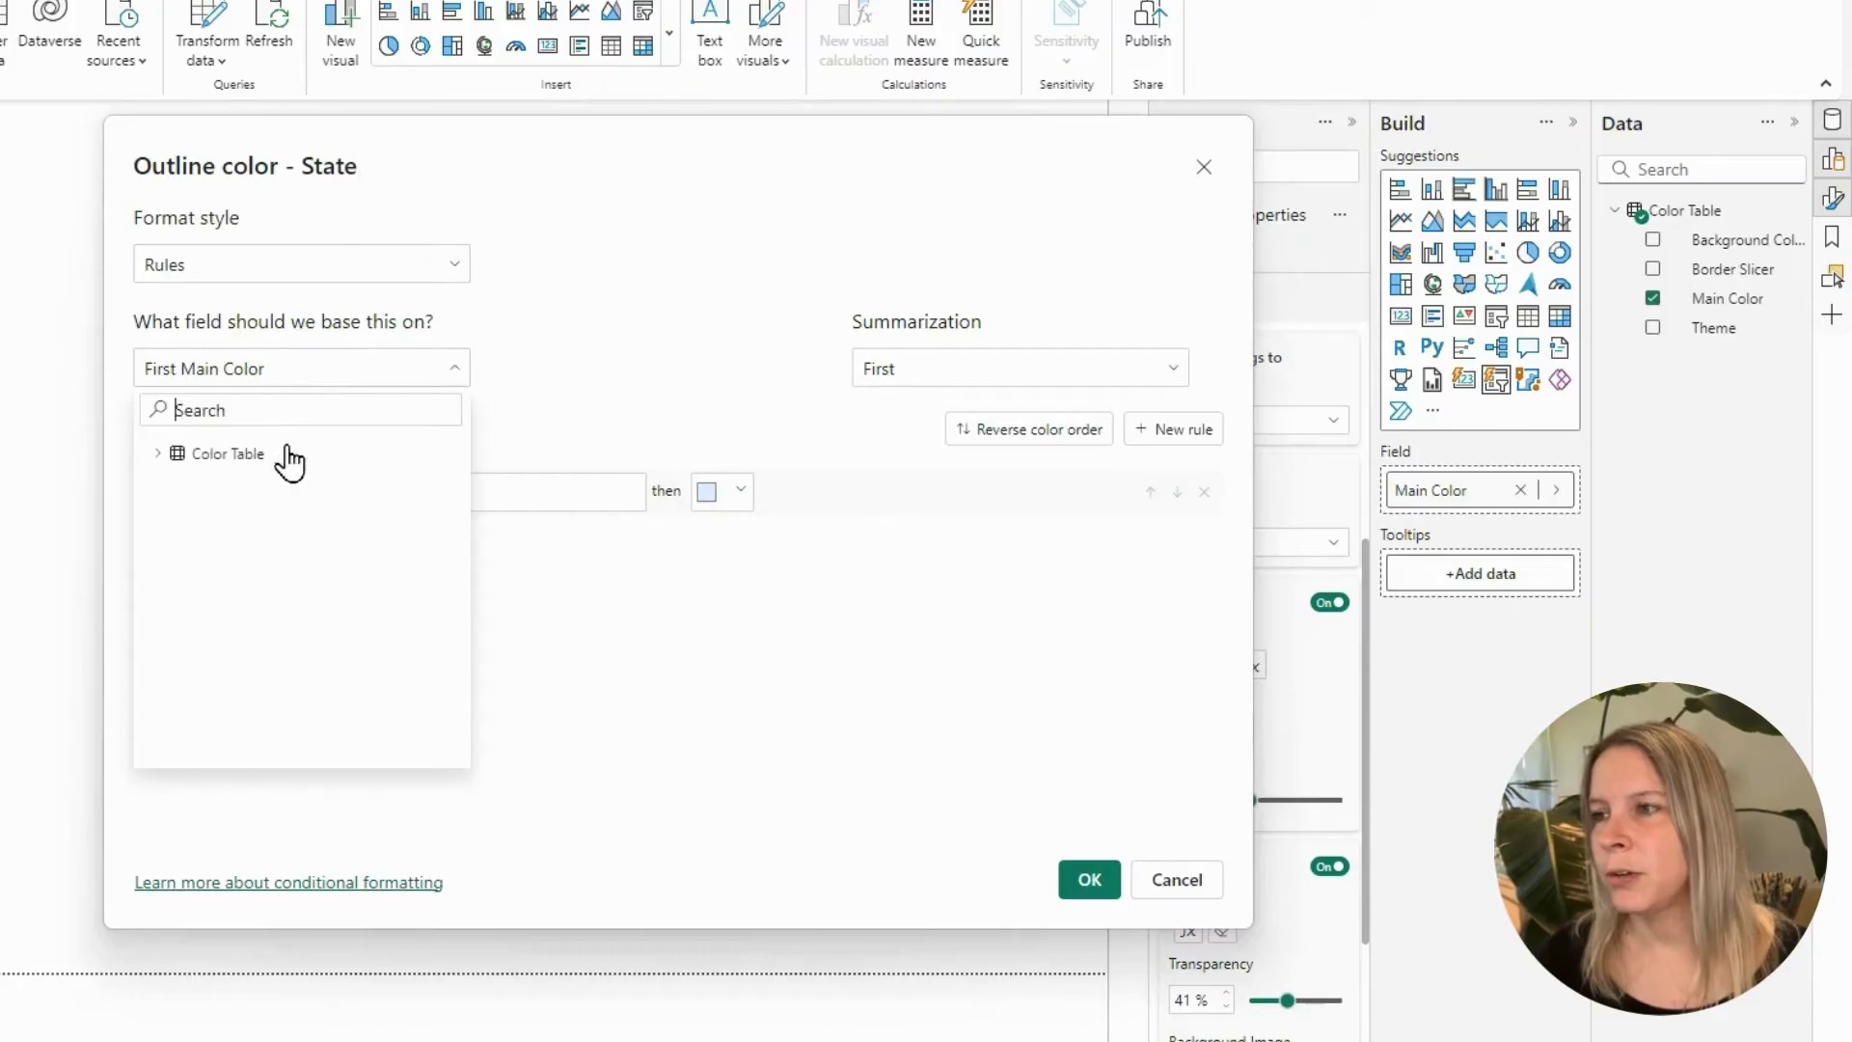
{"action": "left_click", "coordinate": [156, 455]}
{"action": "left_click", "coordinate": [253, 512]}
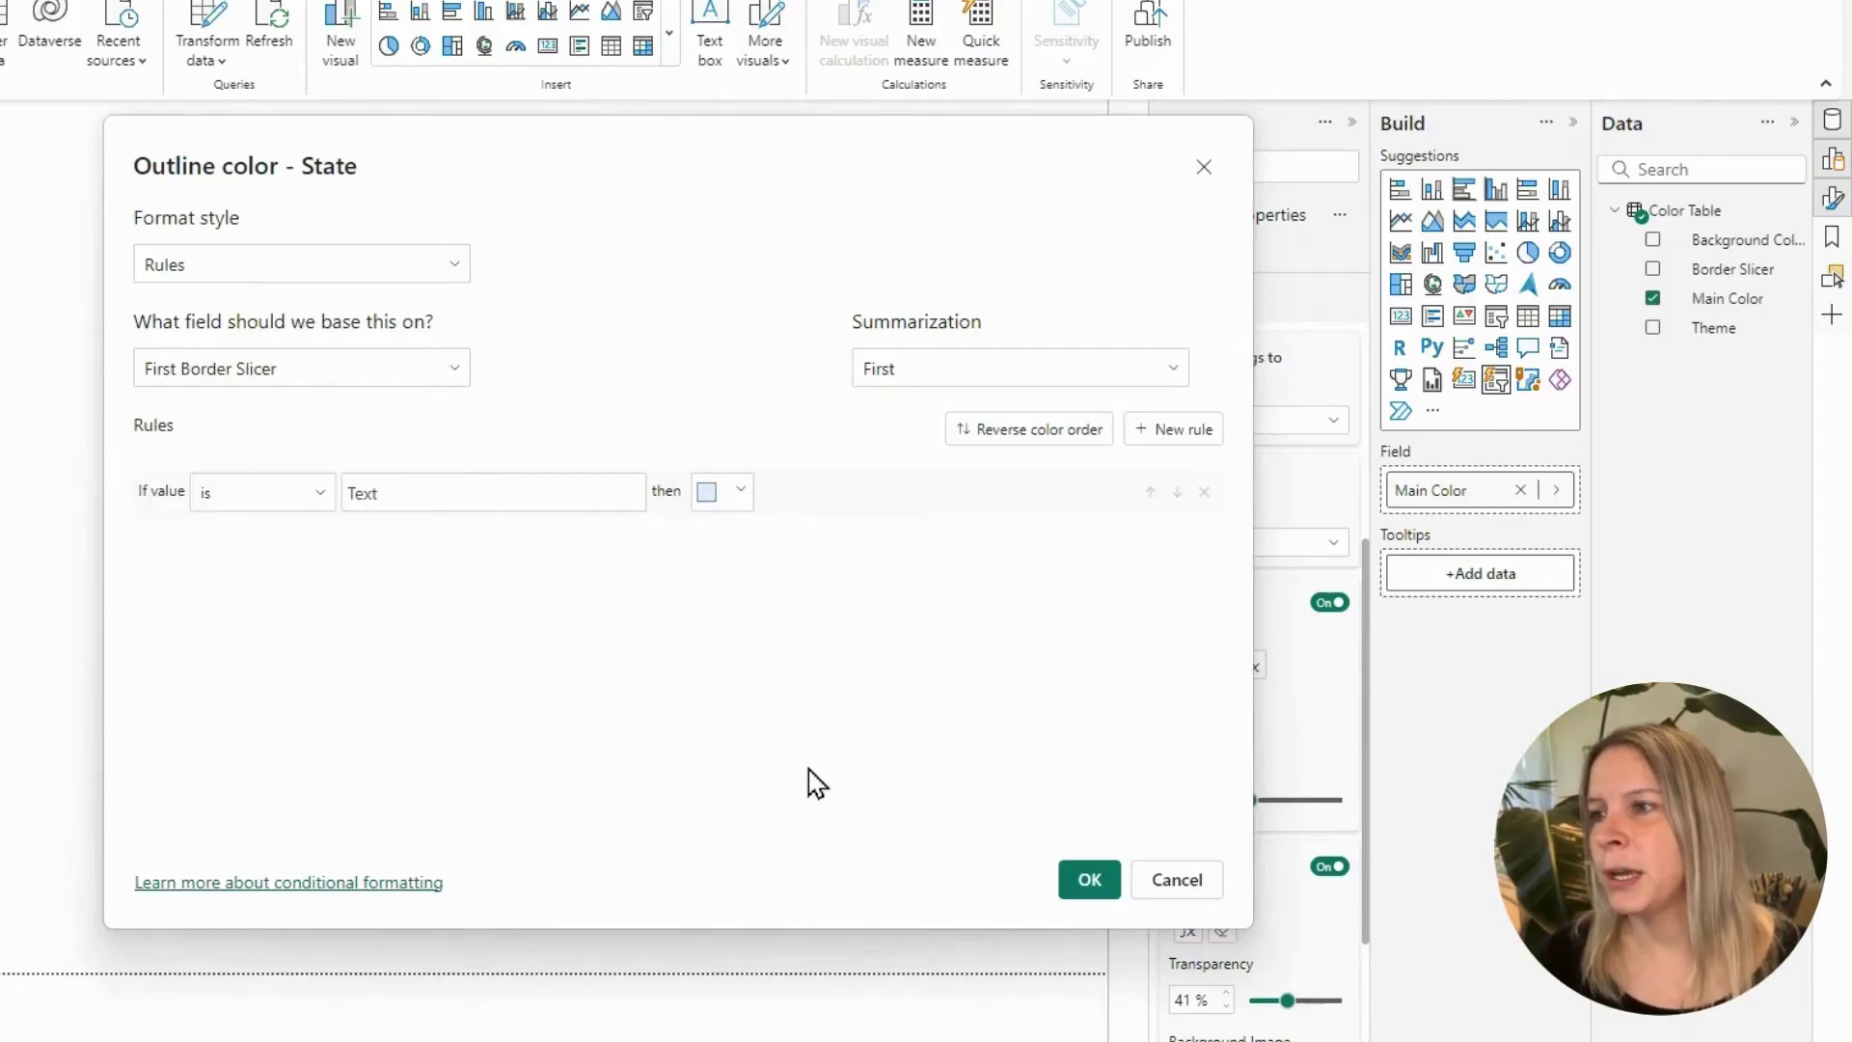
{"action": "left_click", "coordinate": [261, 269]}
{"action": "left_click", "coordinate": [222, 381]}
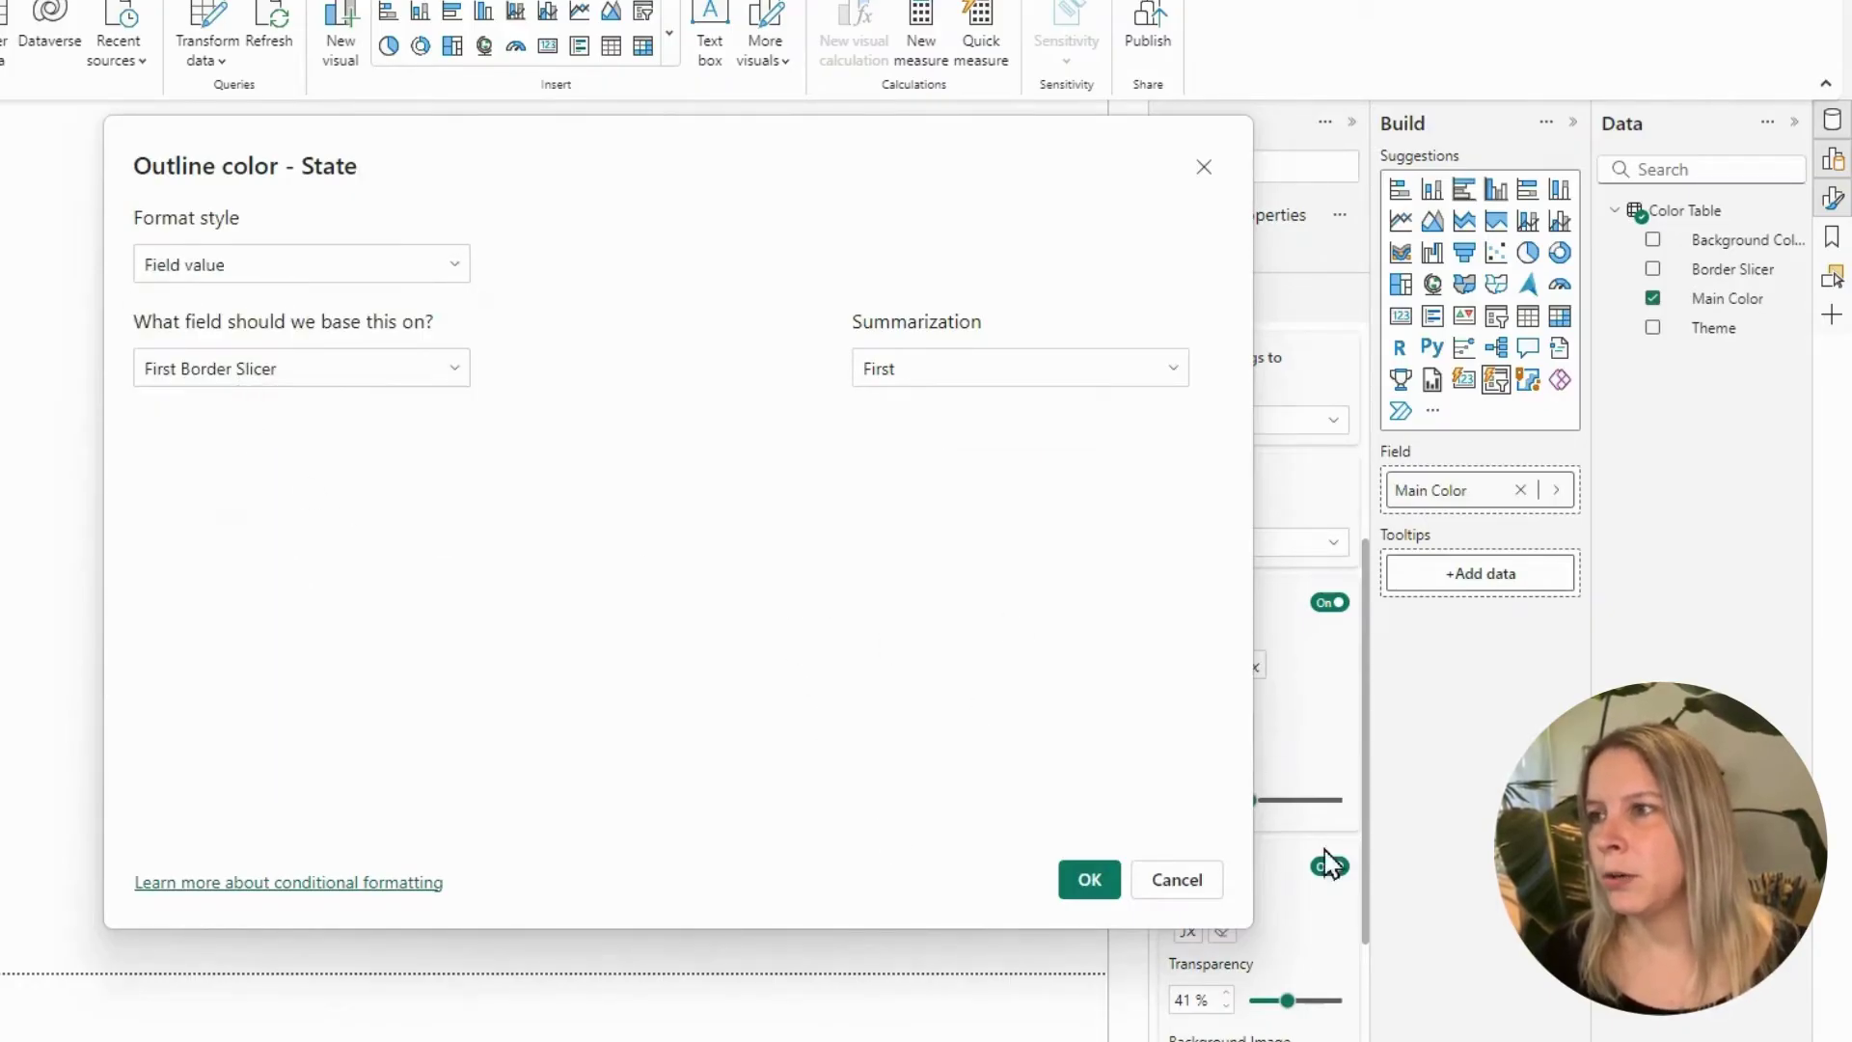
{"action": "left_click", "coordinate": [1090, 880]}
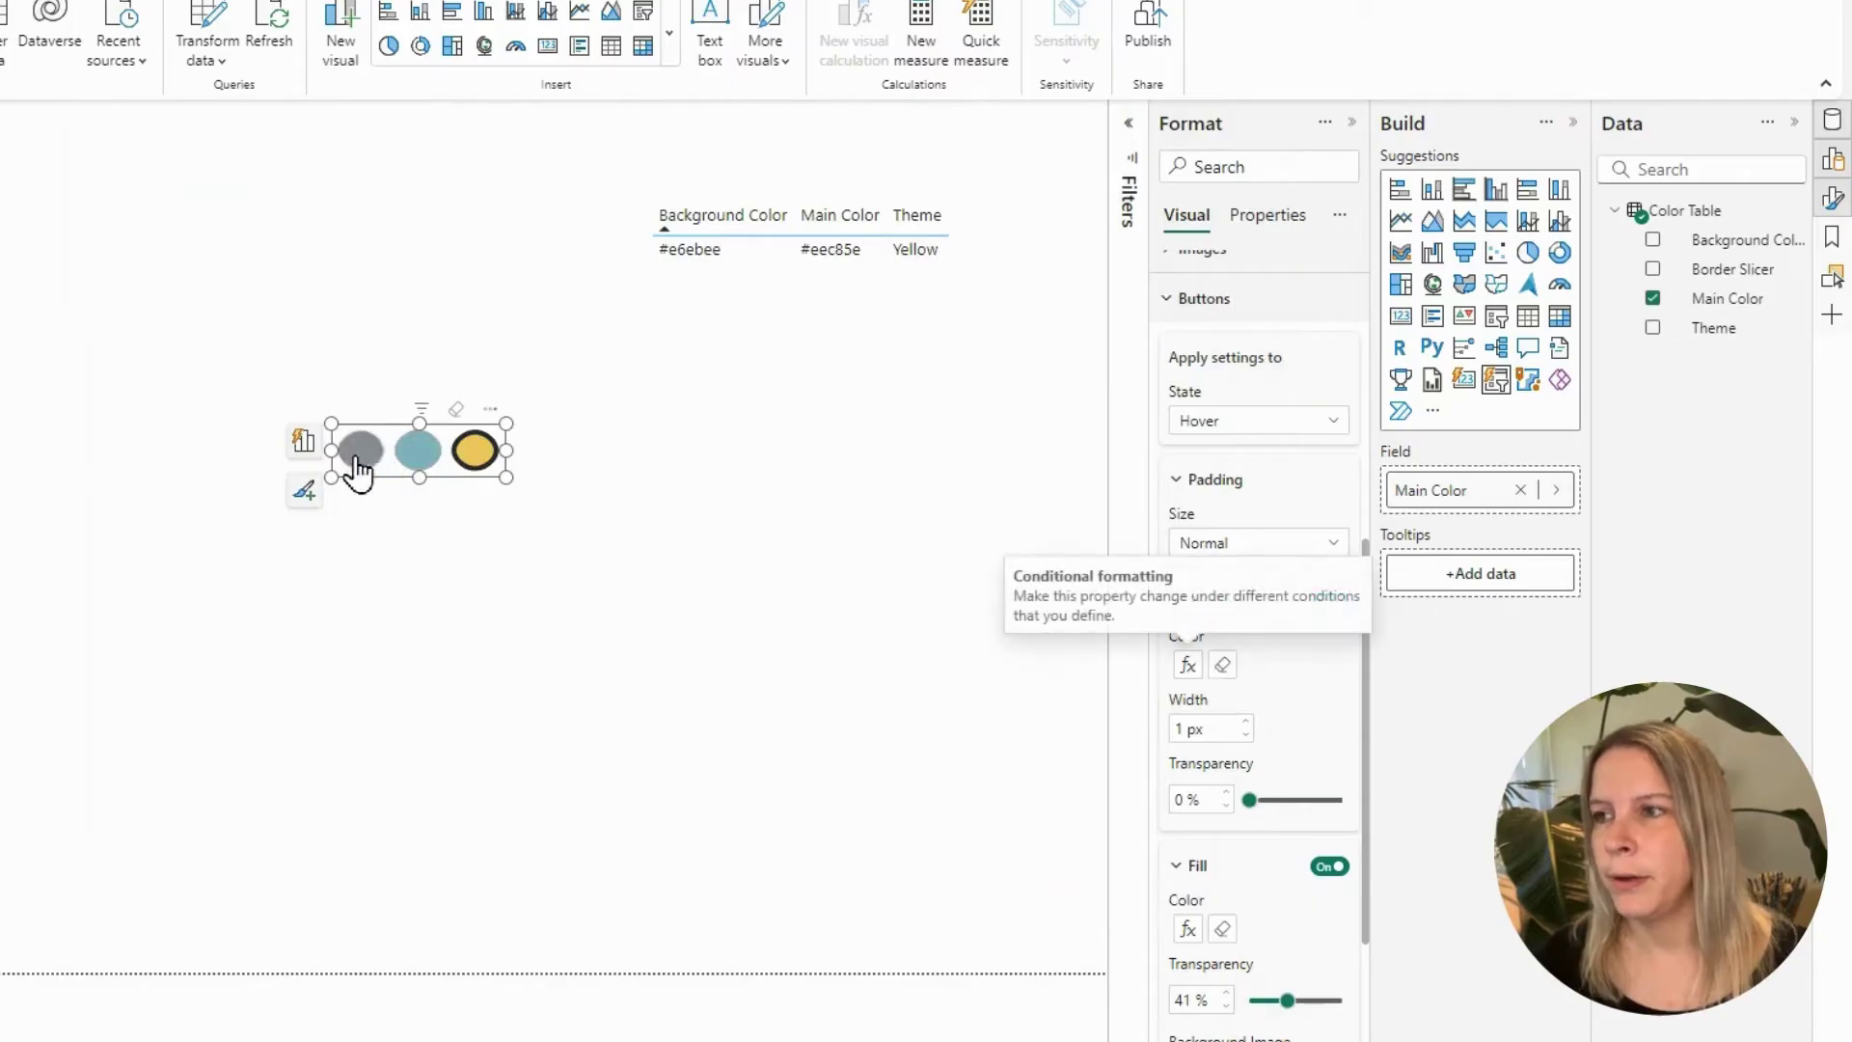
{"action": "left_click", "coordinate": [1244, 738]}
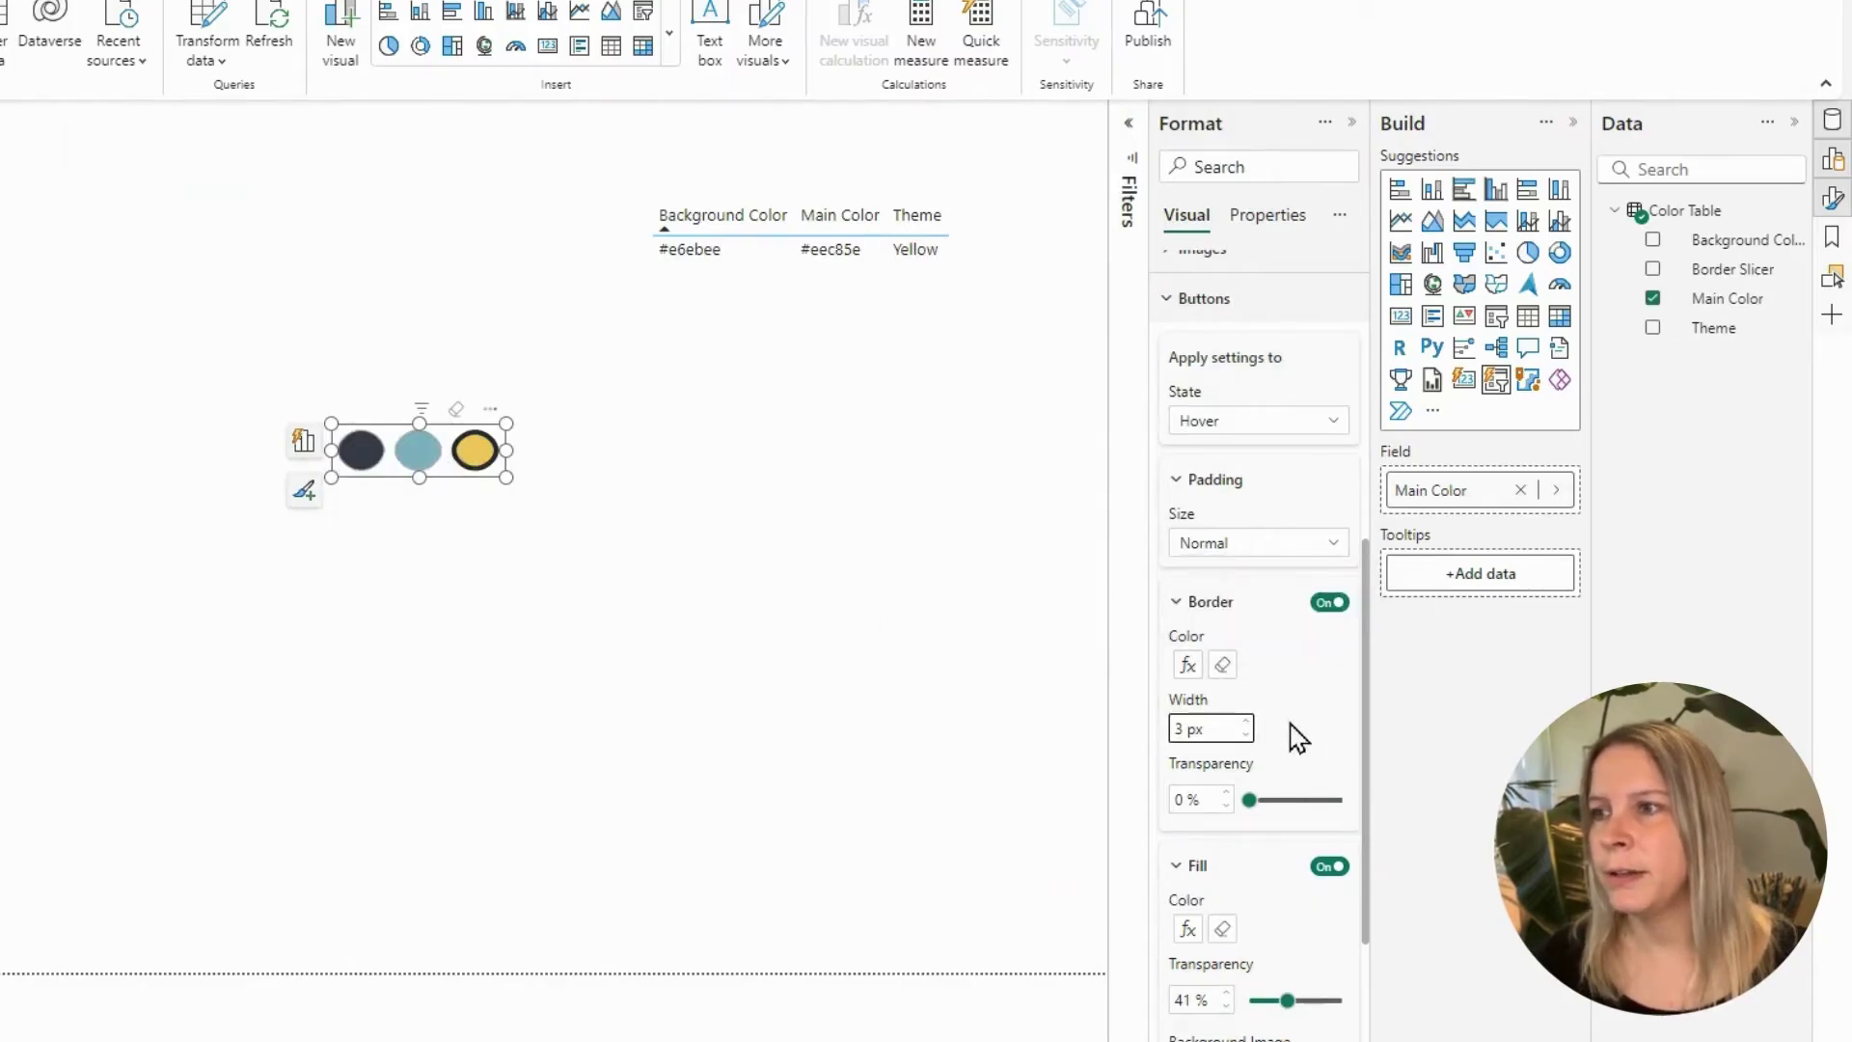
{"action": "left_click", "coordinate": [1245, 722]}
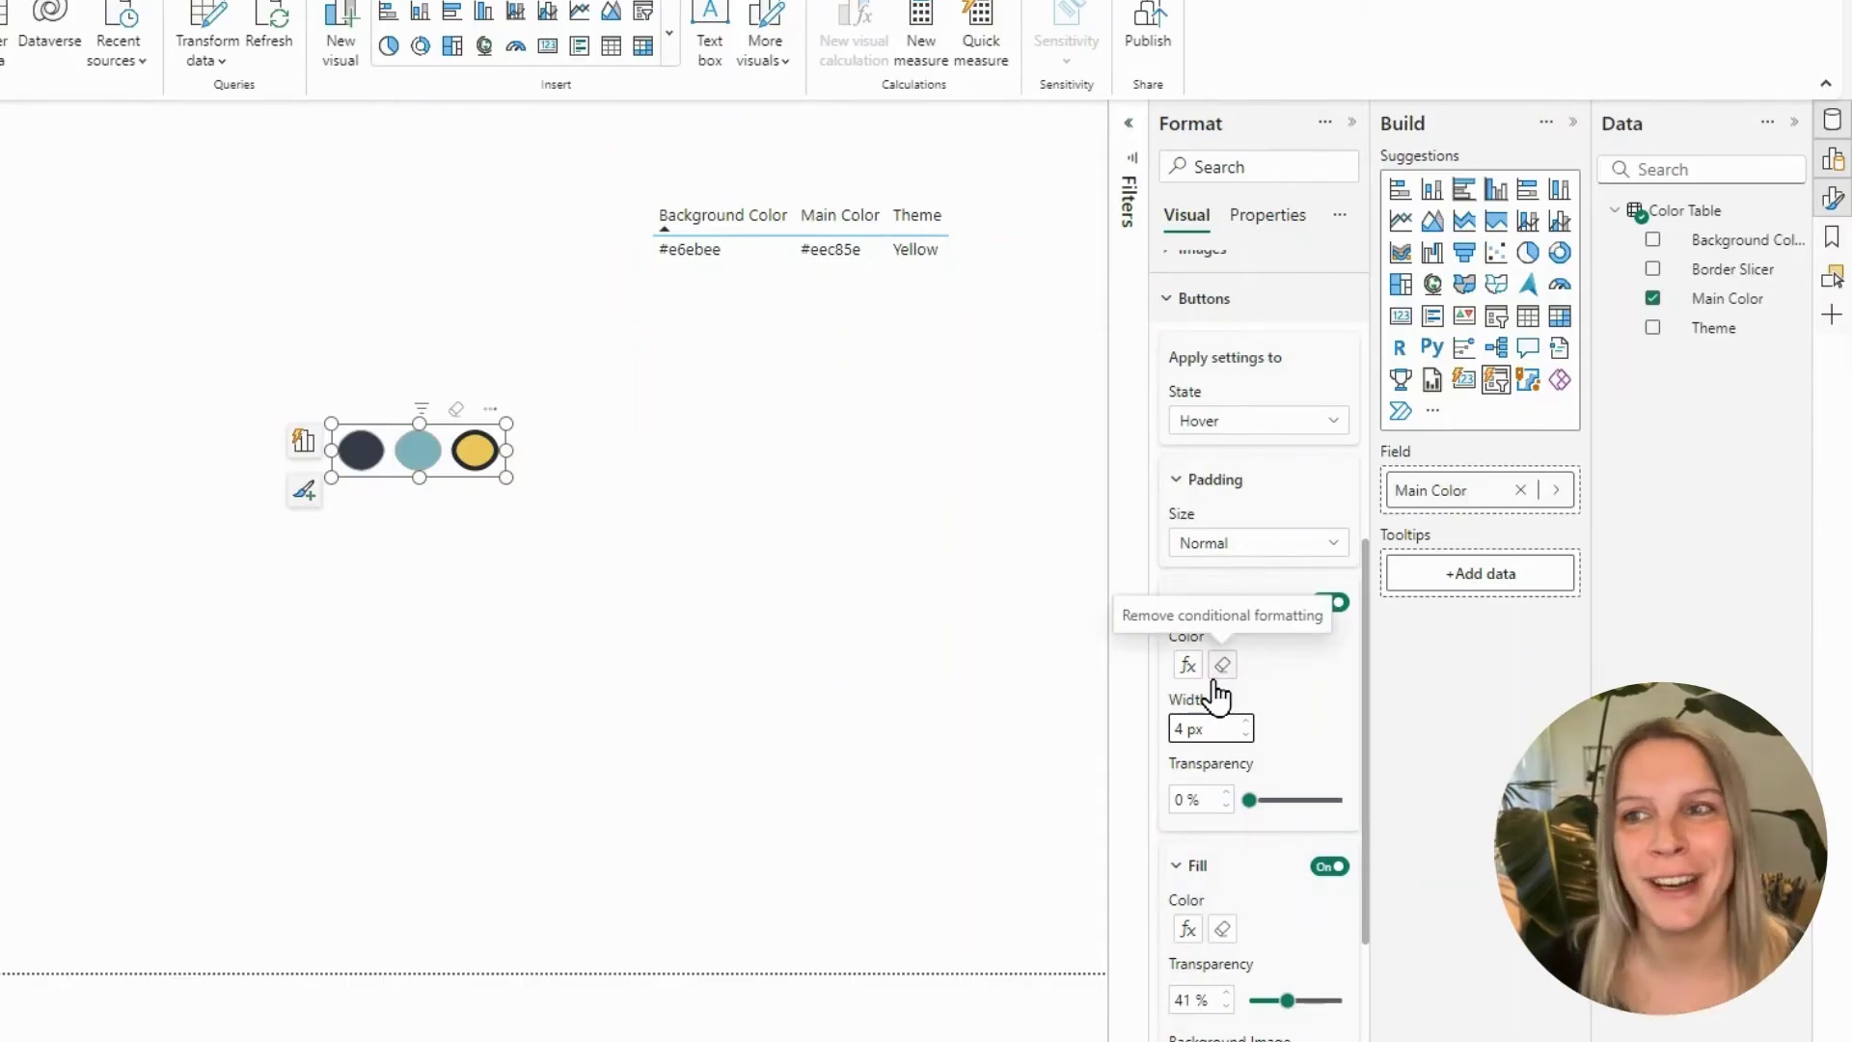
Test the hover and selected styling by choosing the green, dark blue, green and yellow slicer buttons in turn
{"action": "left_click", "coordinate": [420, 455]}
{"action": "left_click", "coordinate": [363, 453]}
{"action": "left_click", "coordinate": [420, 471]}
{"action": "left_click", "coordinate": [473, 467]}
Move the slicer to the page's upper-right corner and delete the table visual listing the theme colors
{"action": "left_click_drag", "start_coordinate": [450, 477], "coordinate": [1044, 182]}
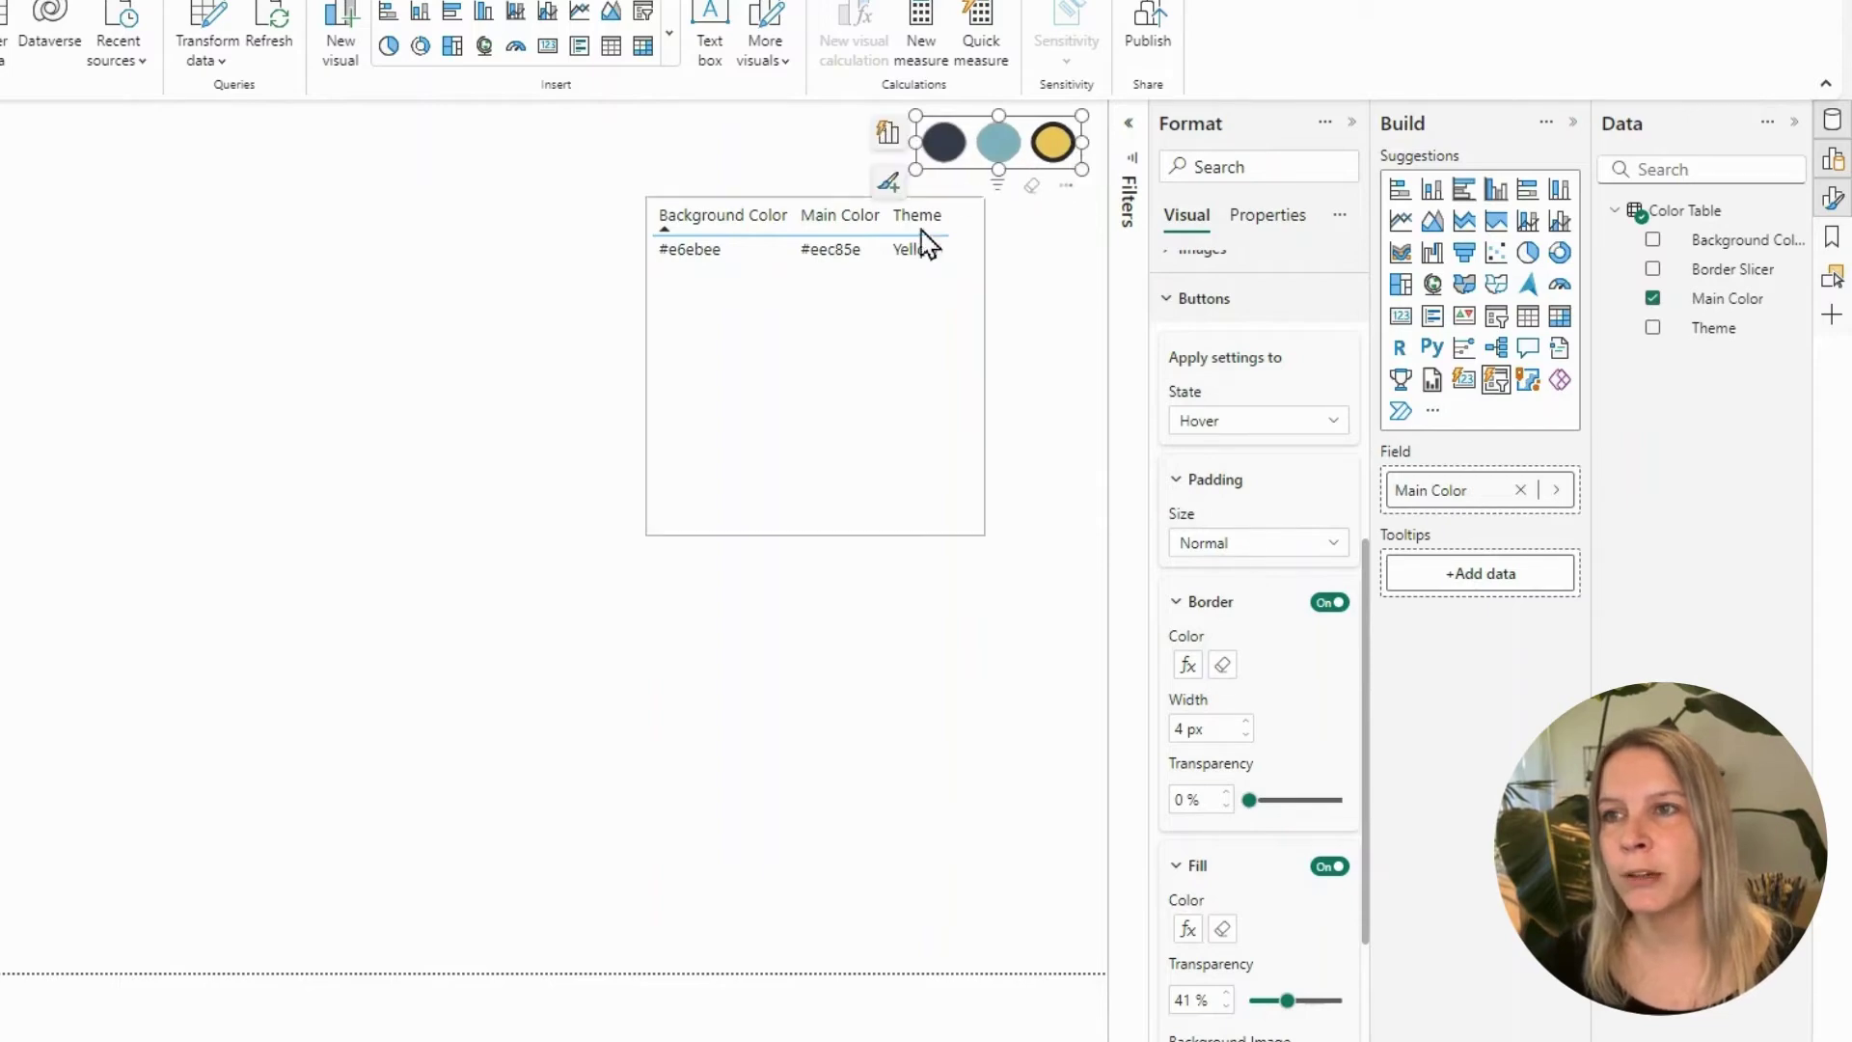
{"action": "left_click", "coordinate": [881, 302]}
{"action": "key", "text": "Delete"}
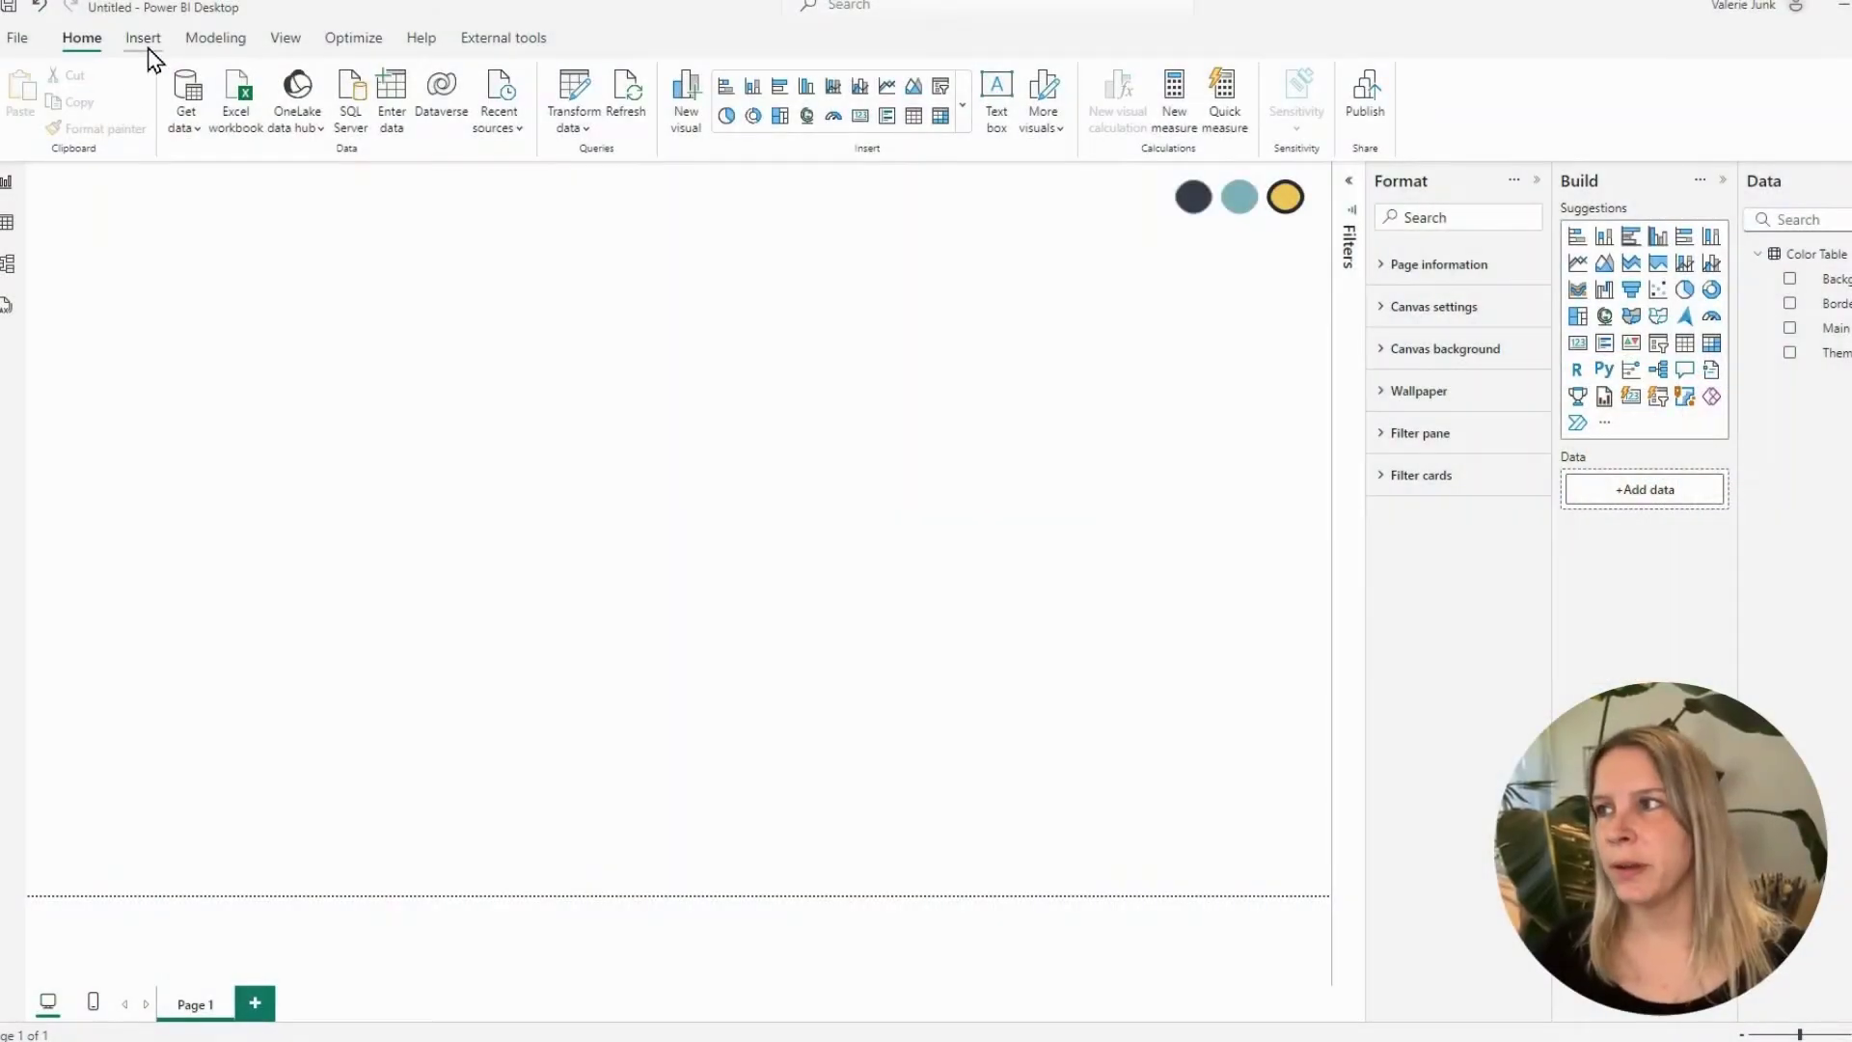
Insert a rectangle shape and place it in the page's upper-left corner
{"action": "left_click", "coordinate": [143, 39]}
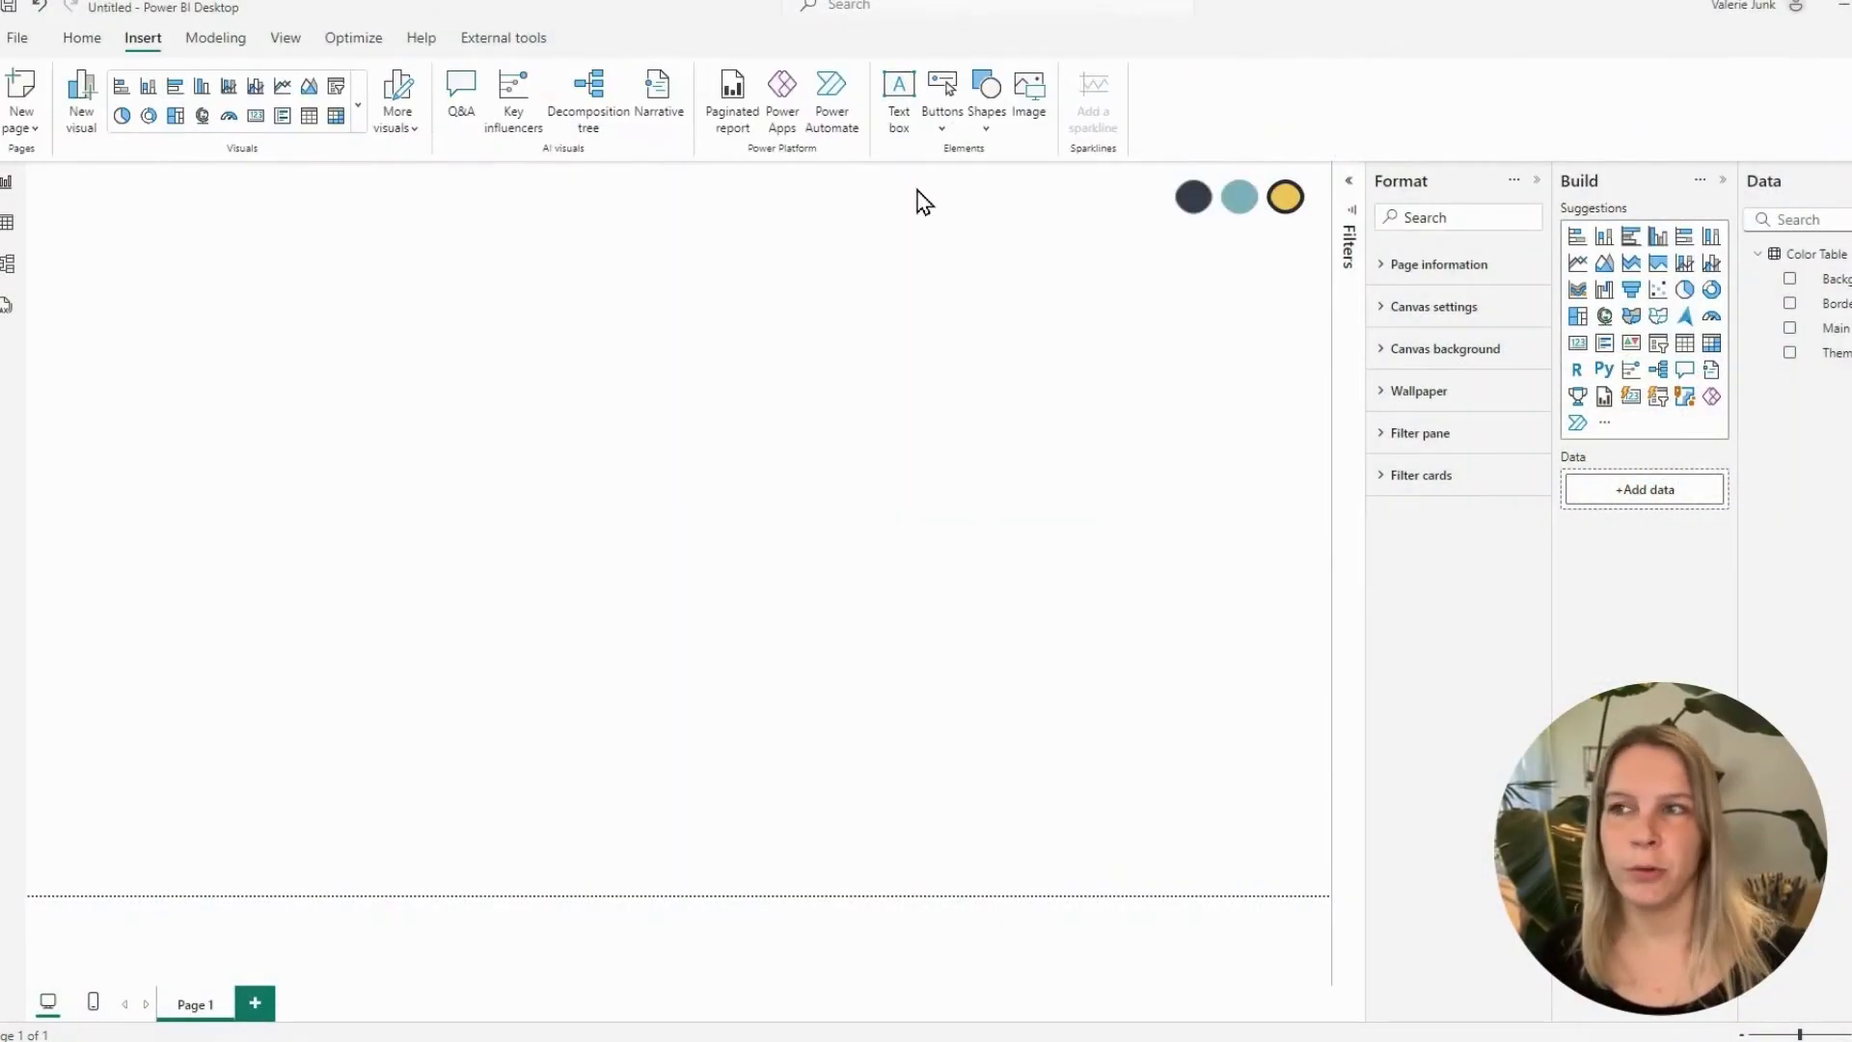
{"action": "left_click", "coordinate": [986, 96]}
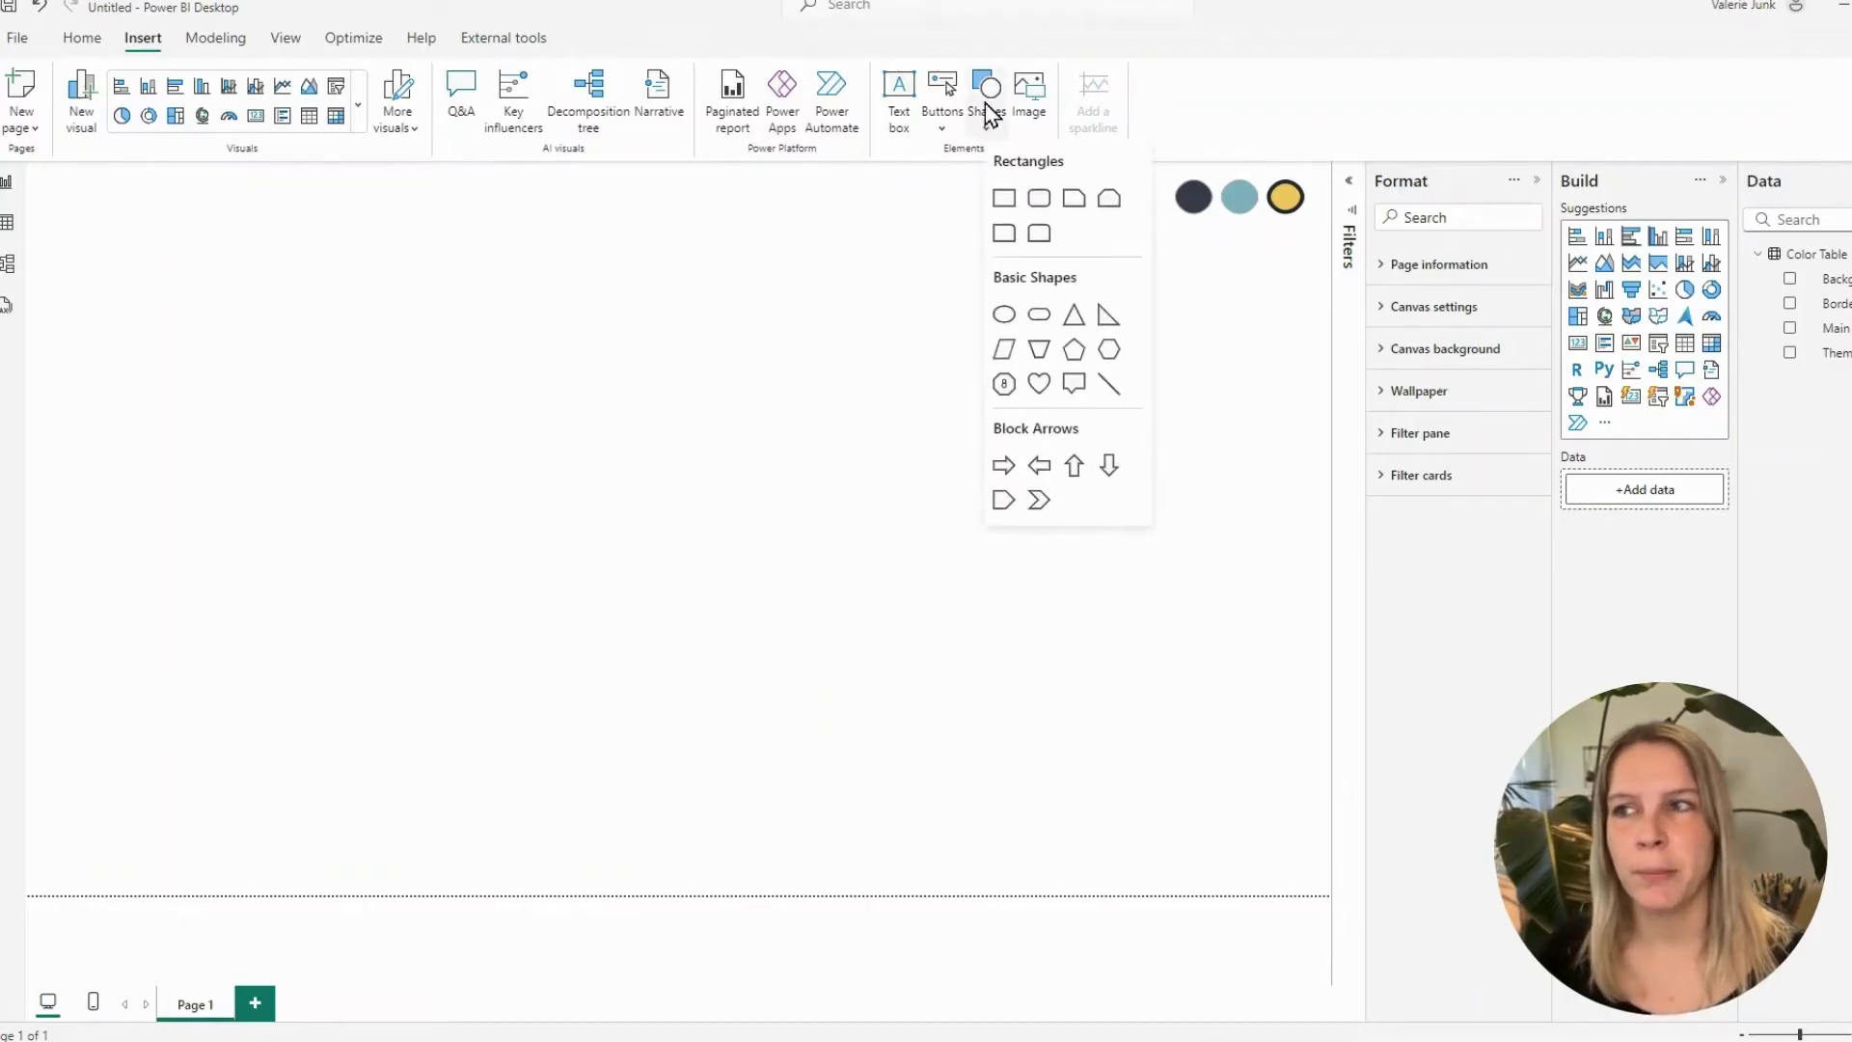
{"action": "left_click", "coordinate": [1004, 200]}
{"action": "left_click_drag", "start_coordinate": [252, 444], "coordinate": [133, 292]}
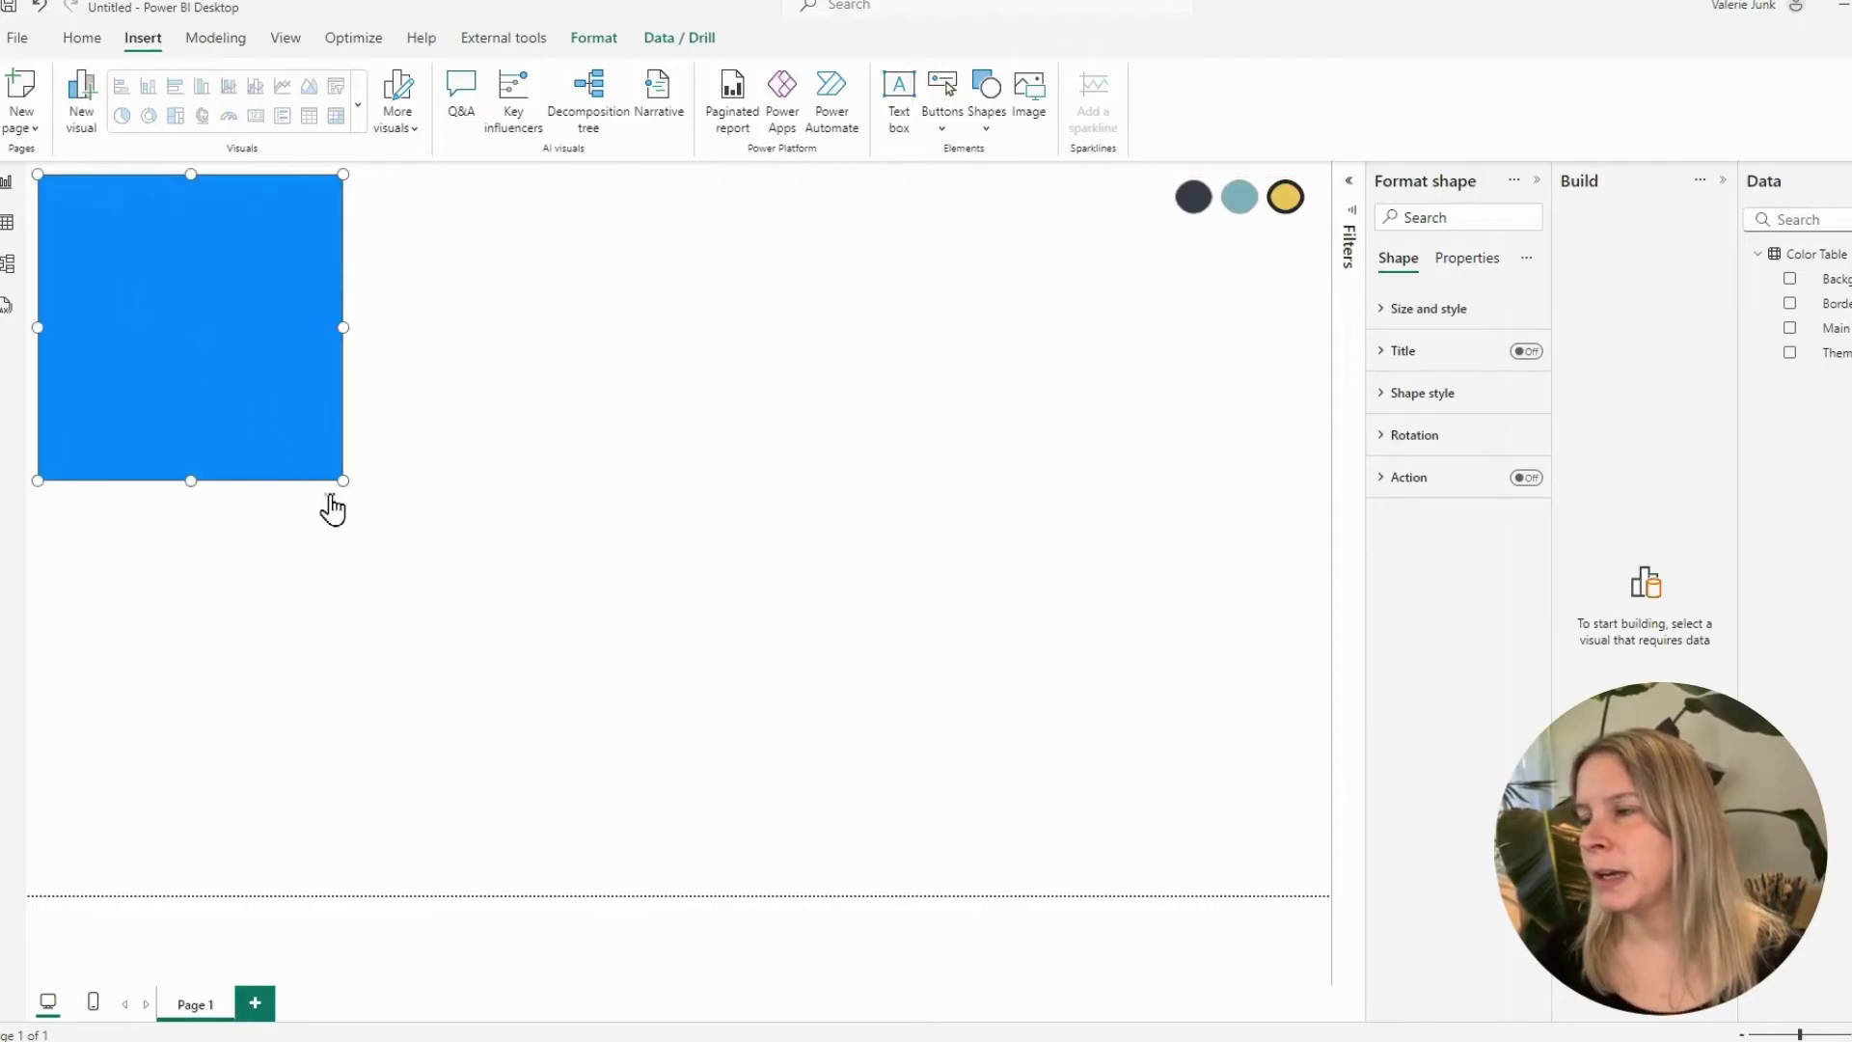
Resize the rectangle into a header bar about 1280 wide and 58 high, flush with the page's upper and side edges
{"action": "left_click_drag", "start_coordinate": [339, 477], "coordinate": [1320, 234]}
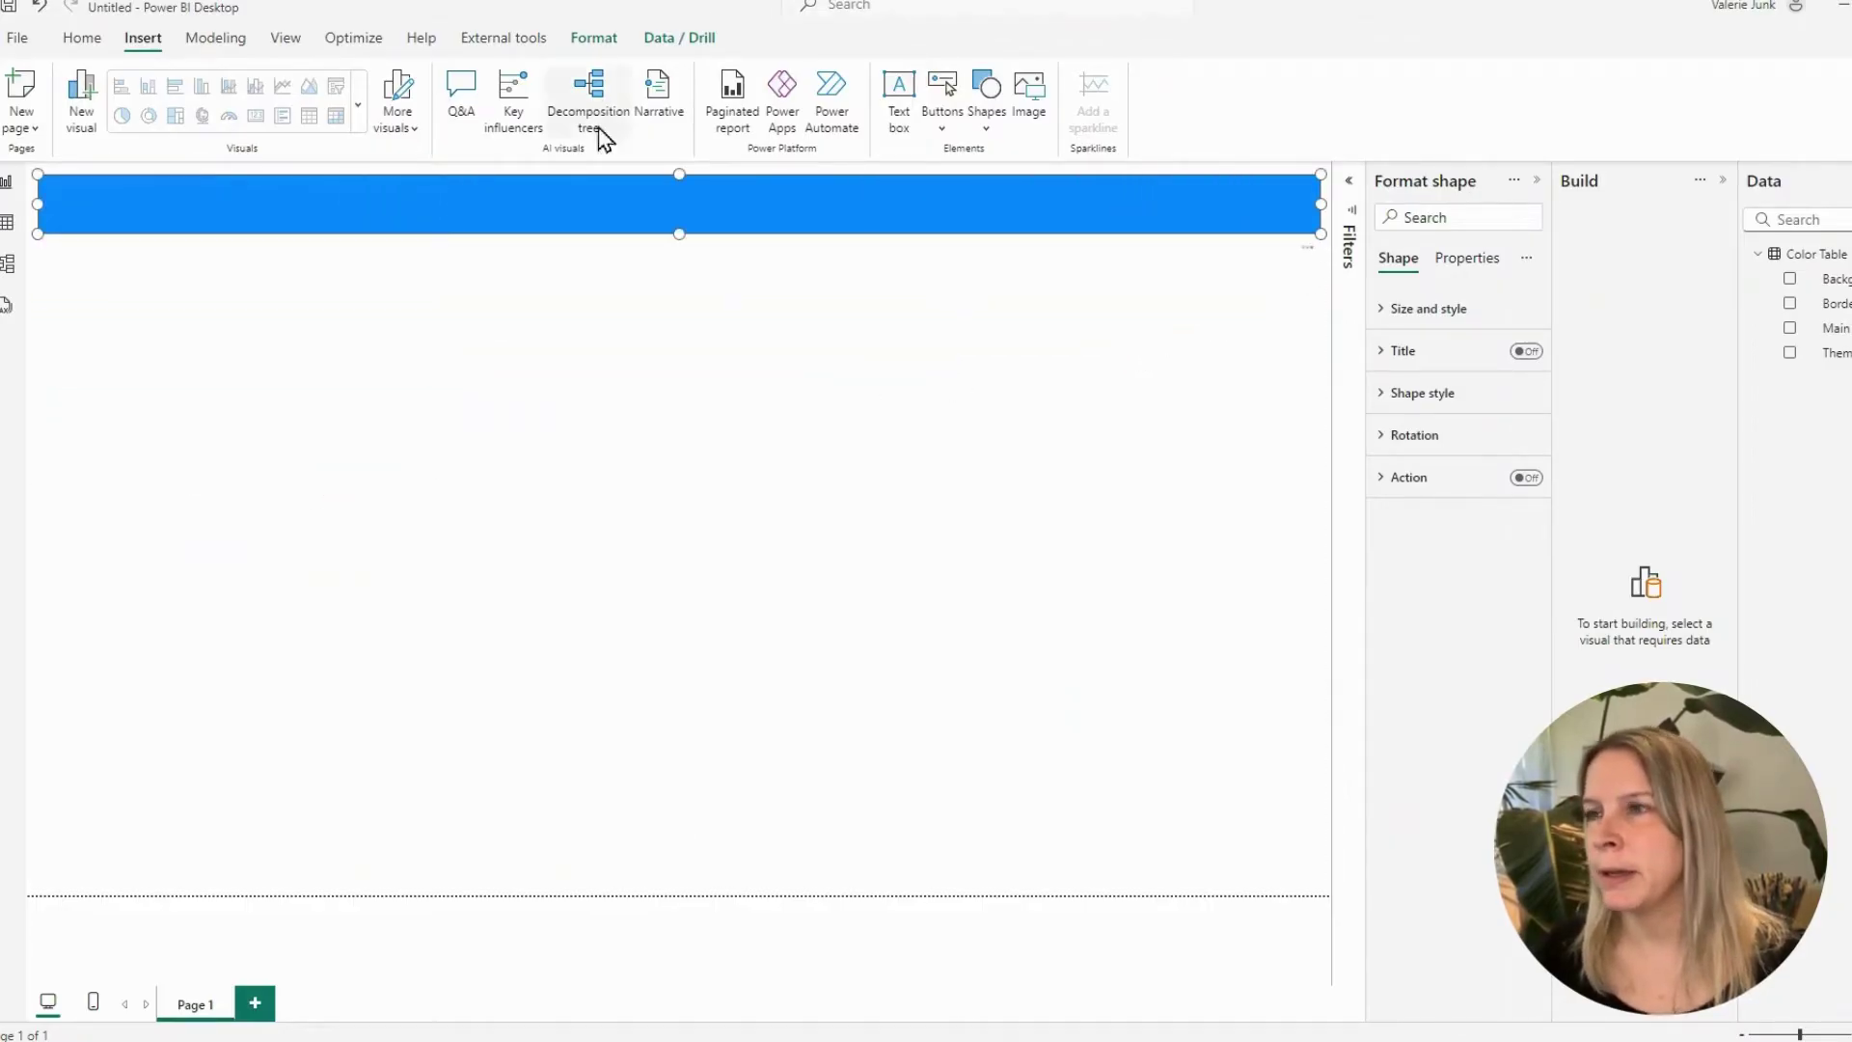
{"action": "left_click_drag", "start_coordinate": [891, 196], "coordinate": [895, 184]}
{"action": "left_click_drag", "start_coordinate": [1324, 187], "coordinate": [1336, 187]}
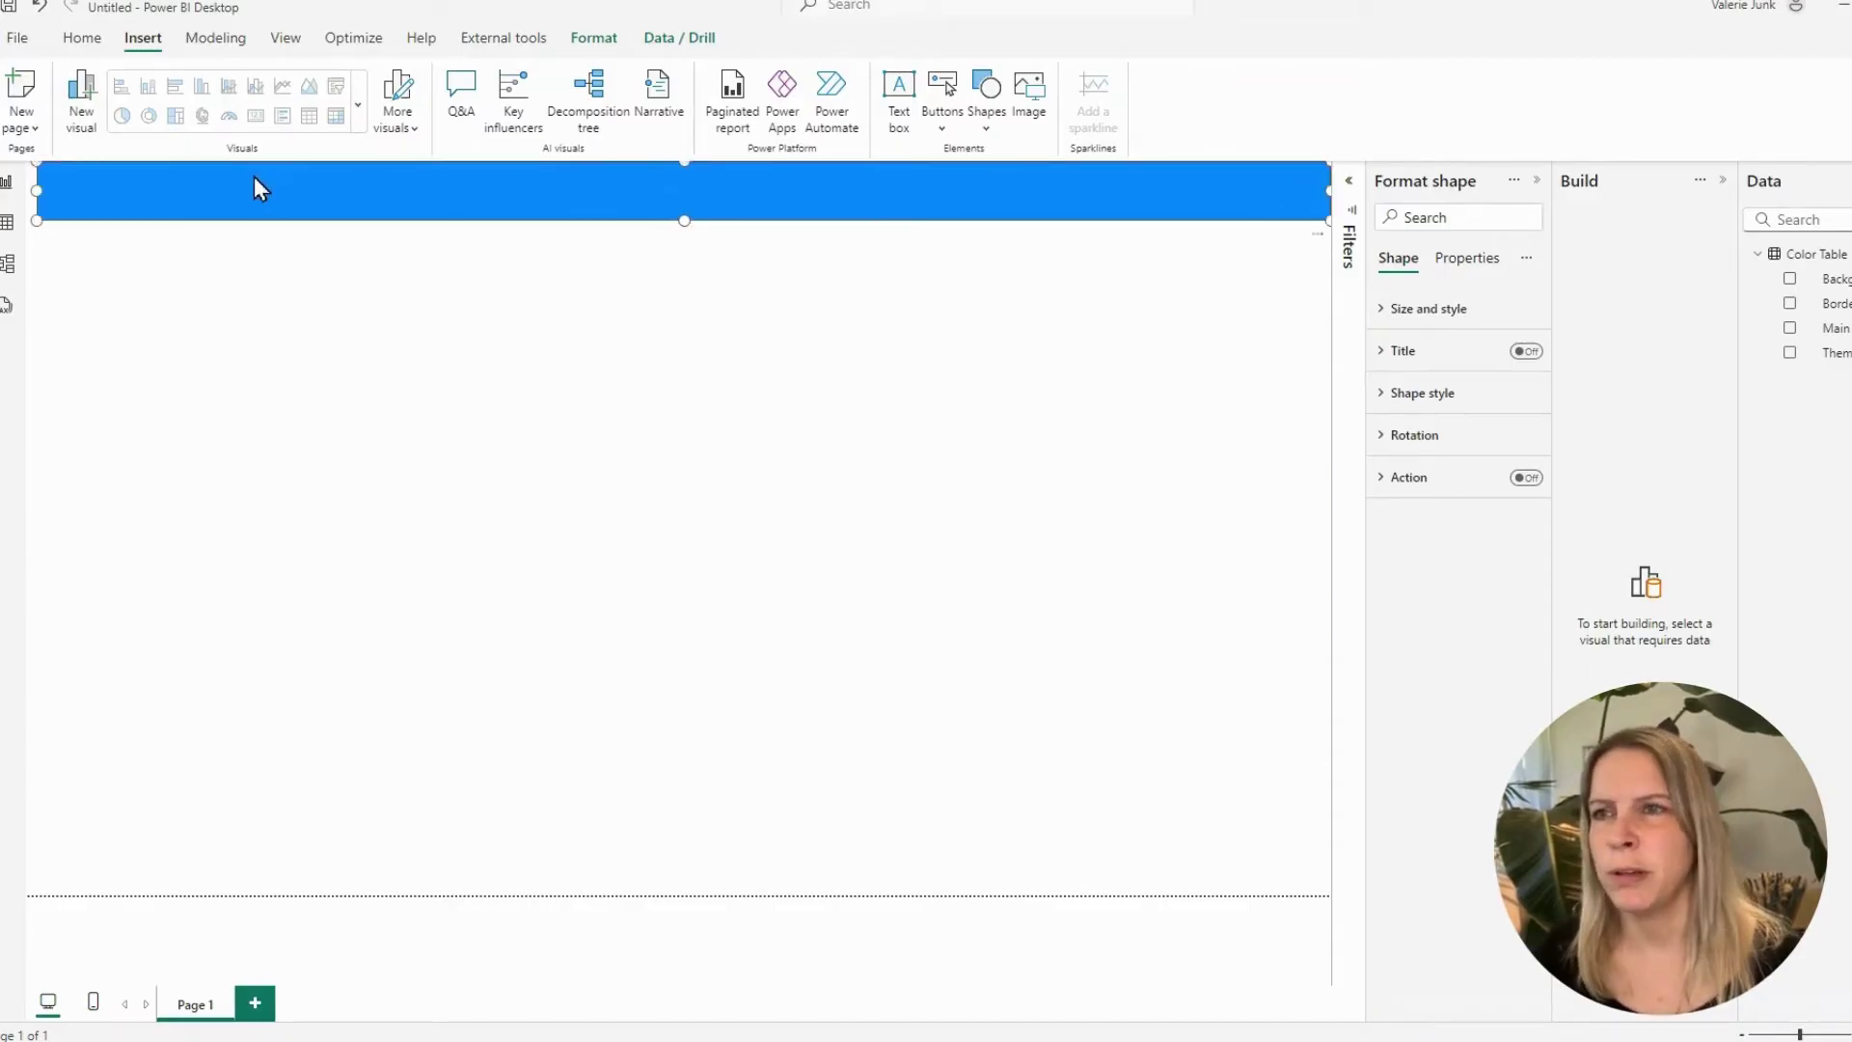
{"action": "left_click_drag", "start_coordinate": [38, 190], "coordinate": [26, 190]}
{"action": "left_click", "coordinate": [492, 393]}
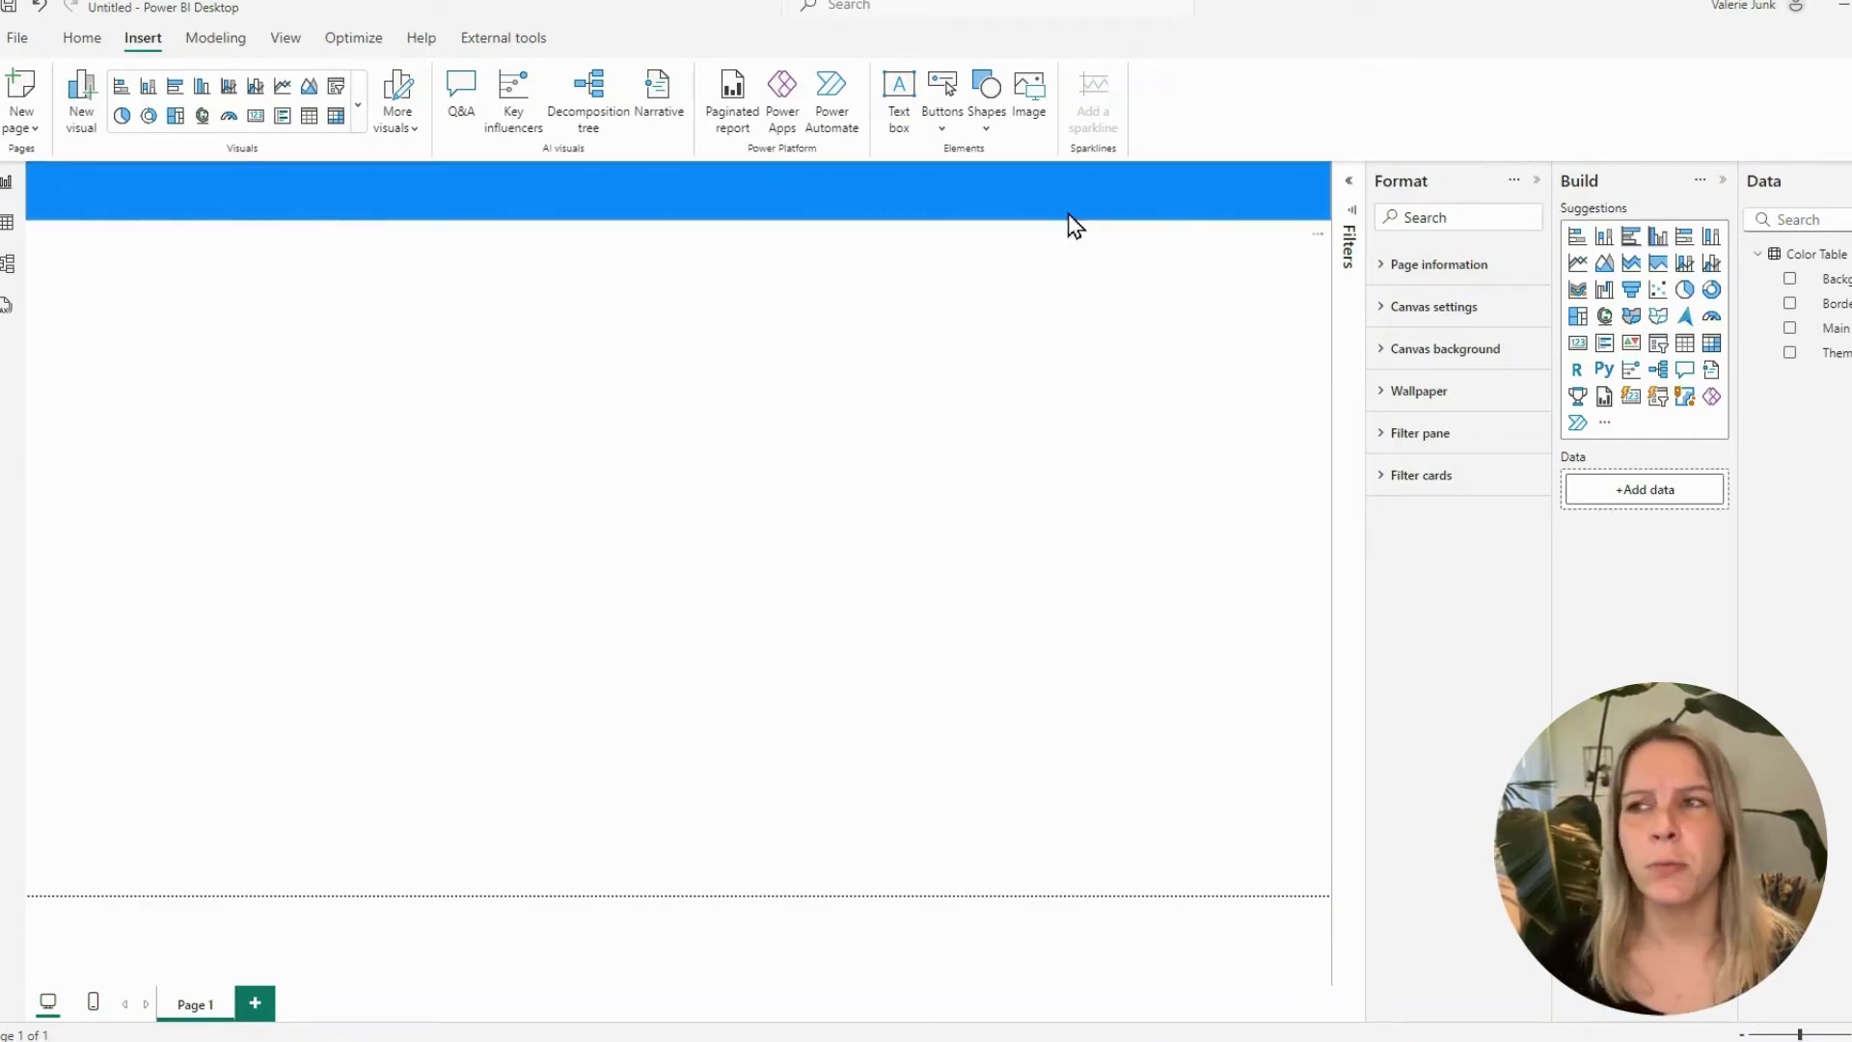
Send the header rectangle backward, behind the color slicer
{"action": "left_click", "coordinate": [885, 186]}
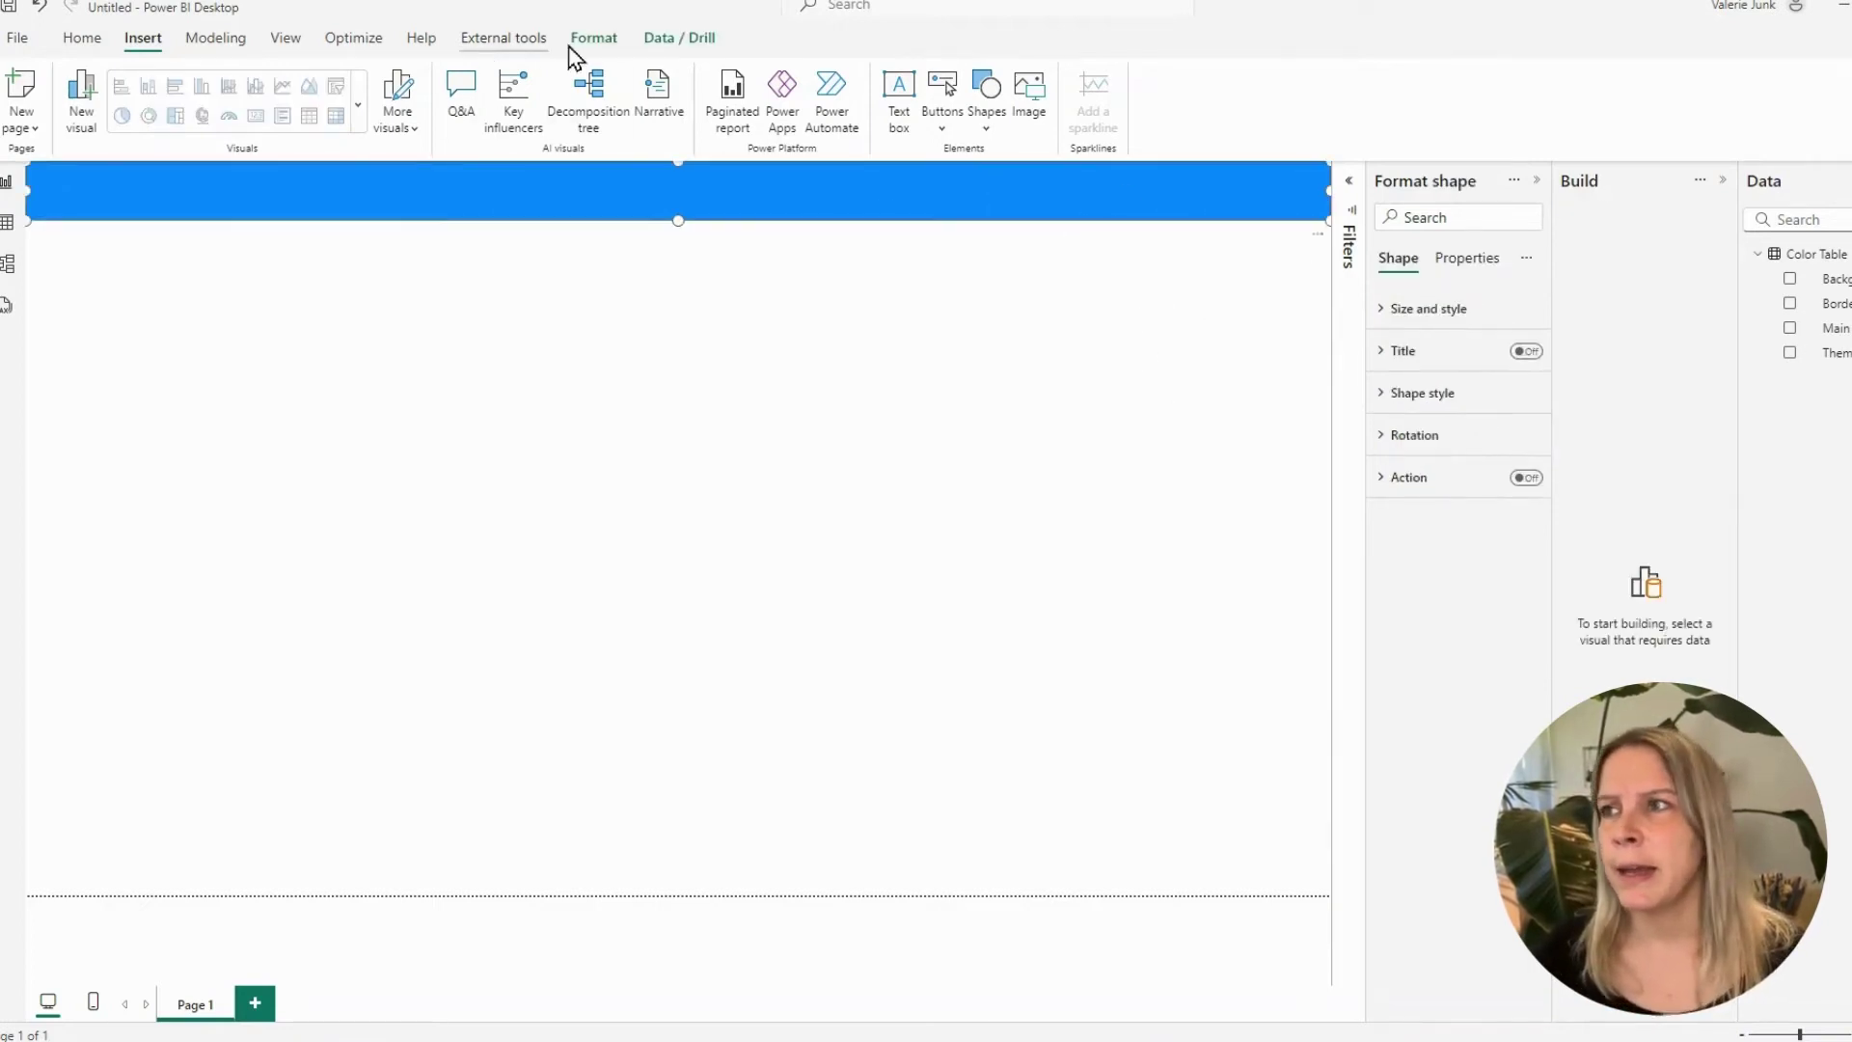
{"action": "left_click", "coordinate": [594, 38]}
{"action": "left_click", "coordinate": [333, 97]}
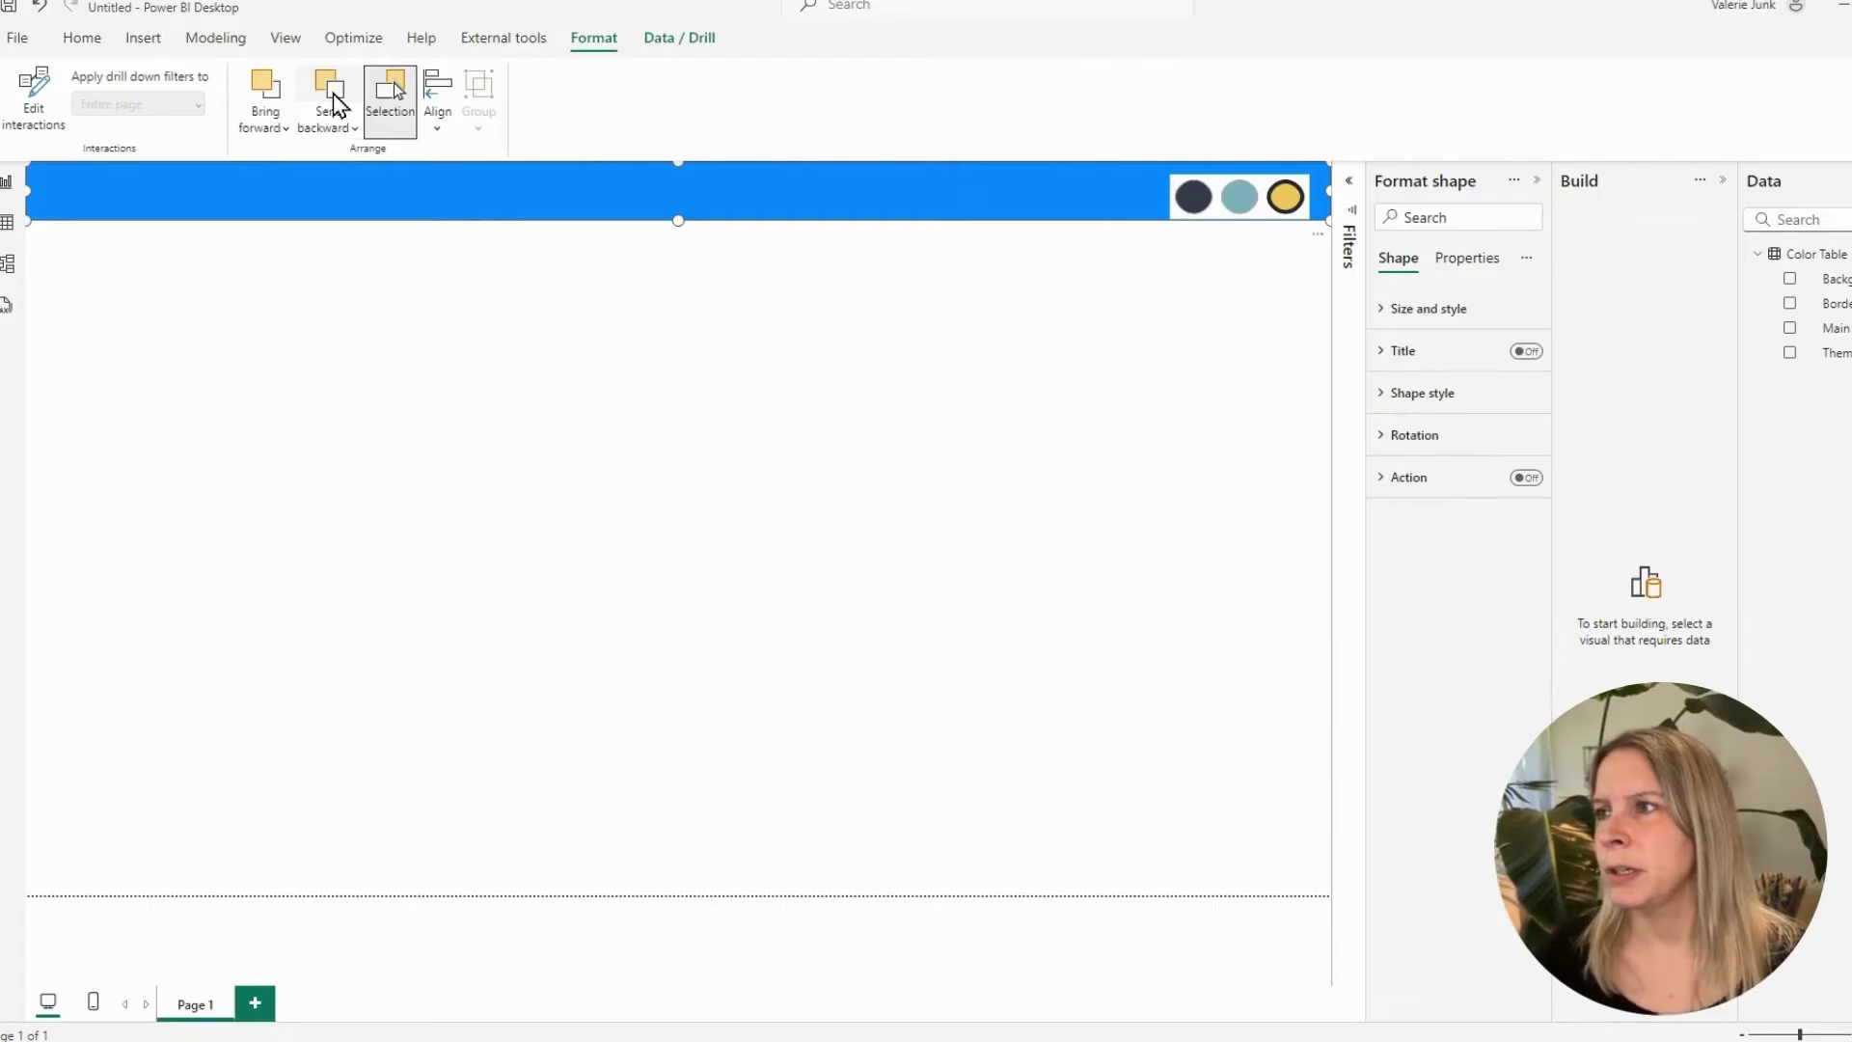
Reposition the slicer within the header bar at about horizontal 1128, vertical 7, and turn off its background
{"action": "left_click", "coordinate": [1224, 230]}
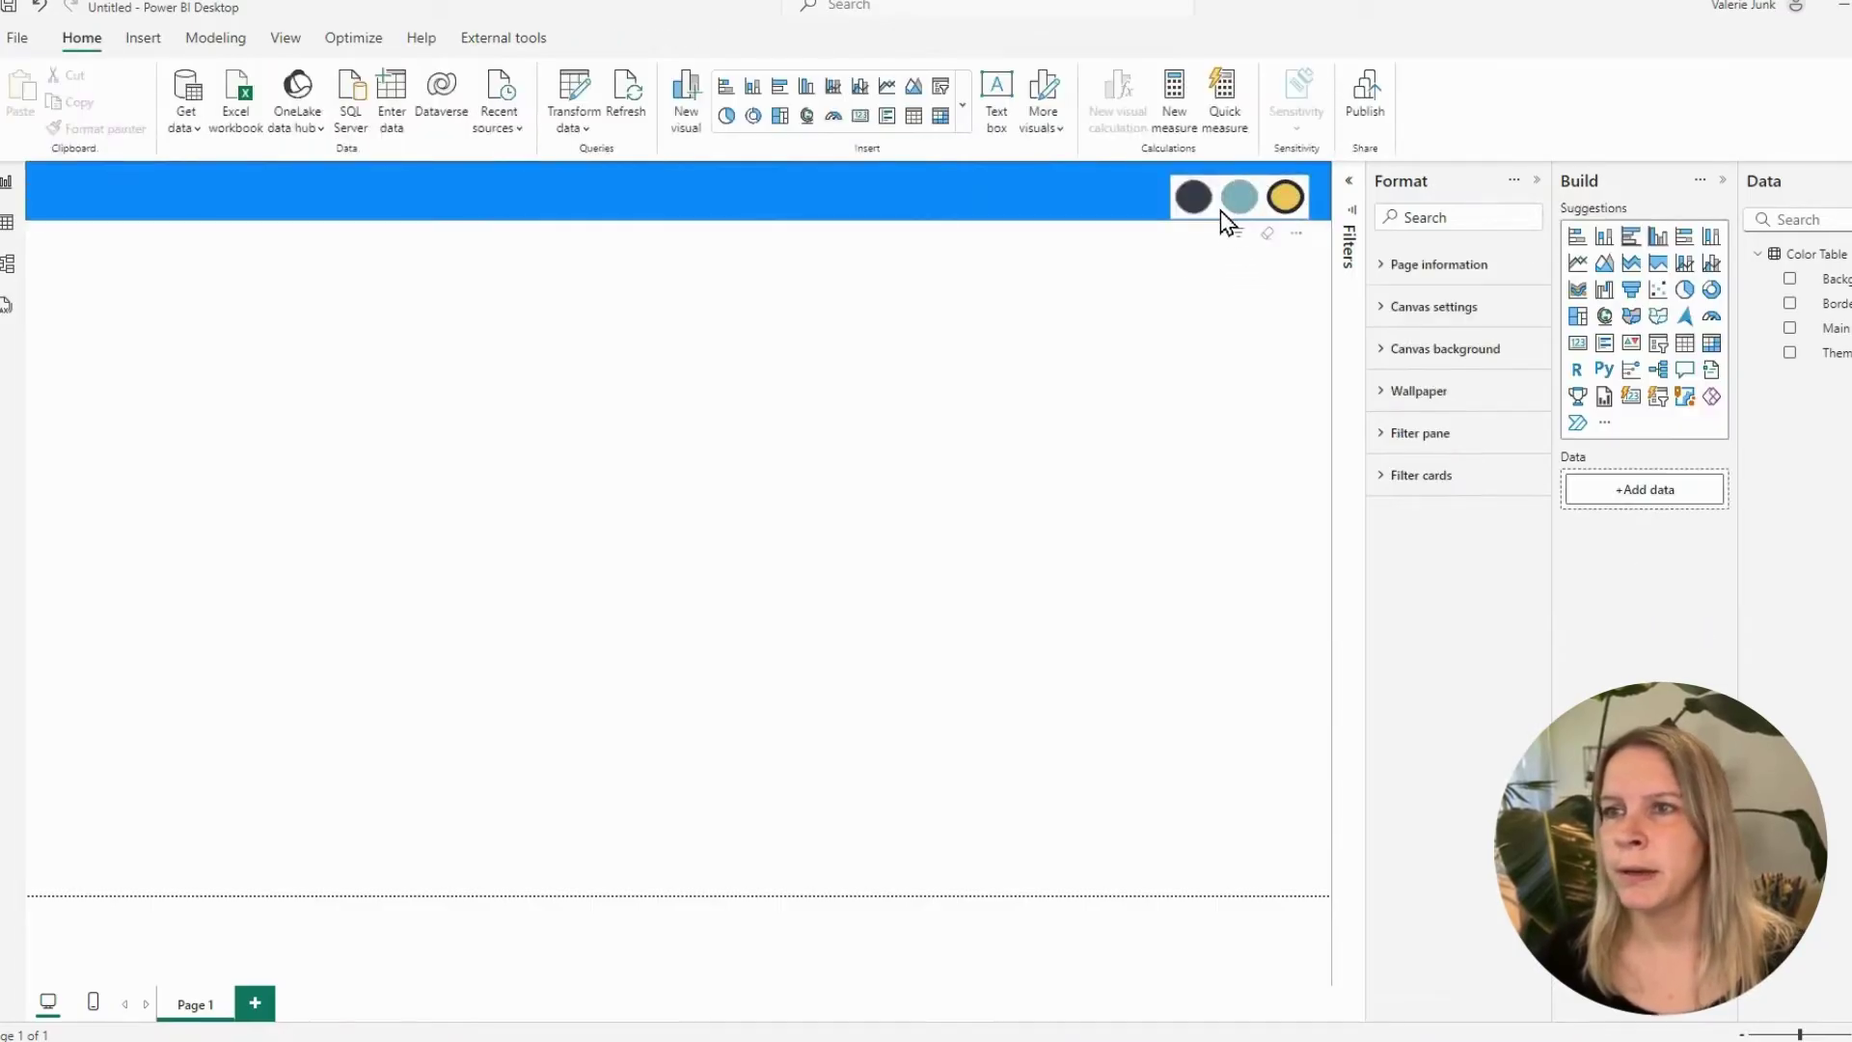
{"action": "left_click_drag", "start_coordinate": [1221, 213], "coordinate": [1229, 213]}
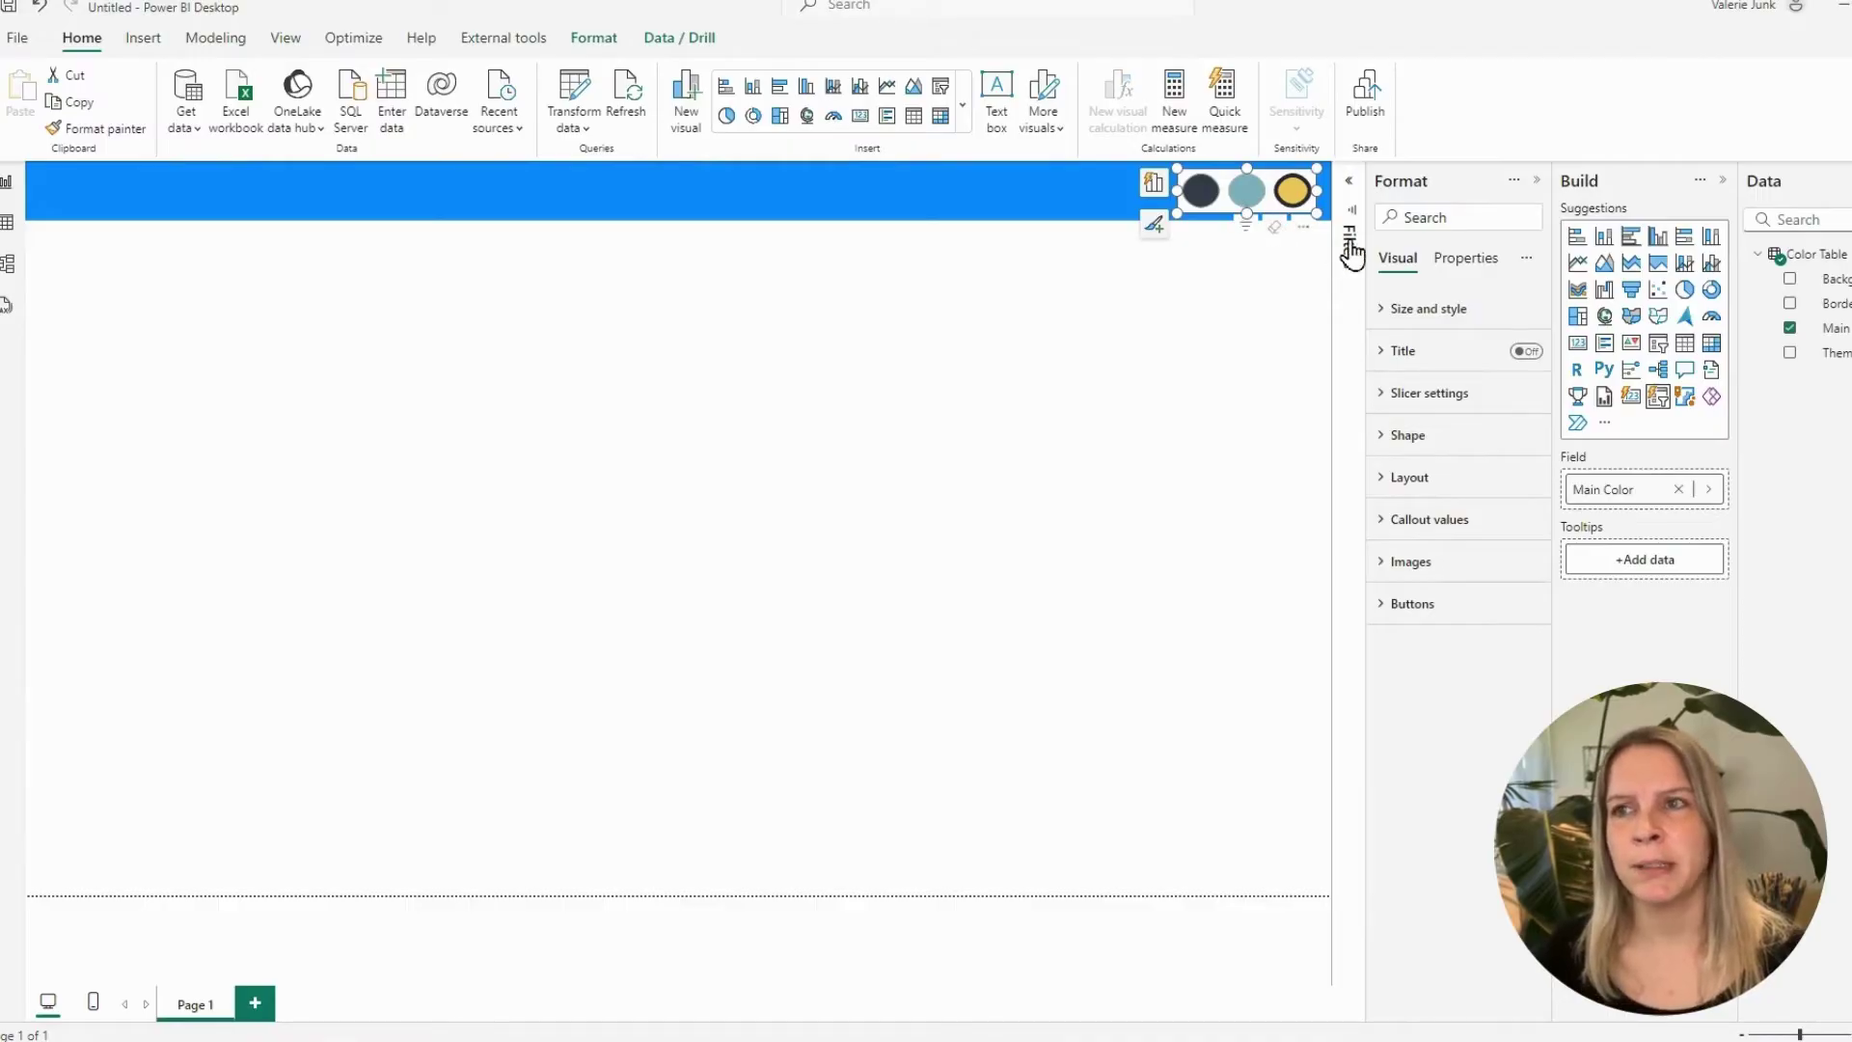
{"action": "left_click", "coordinate": [1407, 310]}
{"action": "left_click", "coordinate": [1514, 711]}
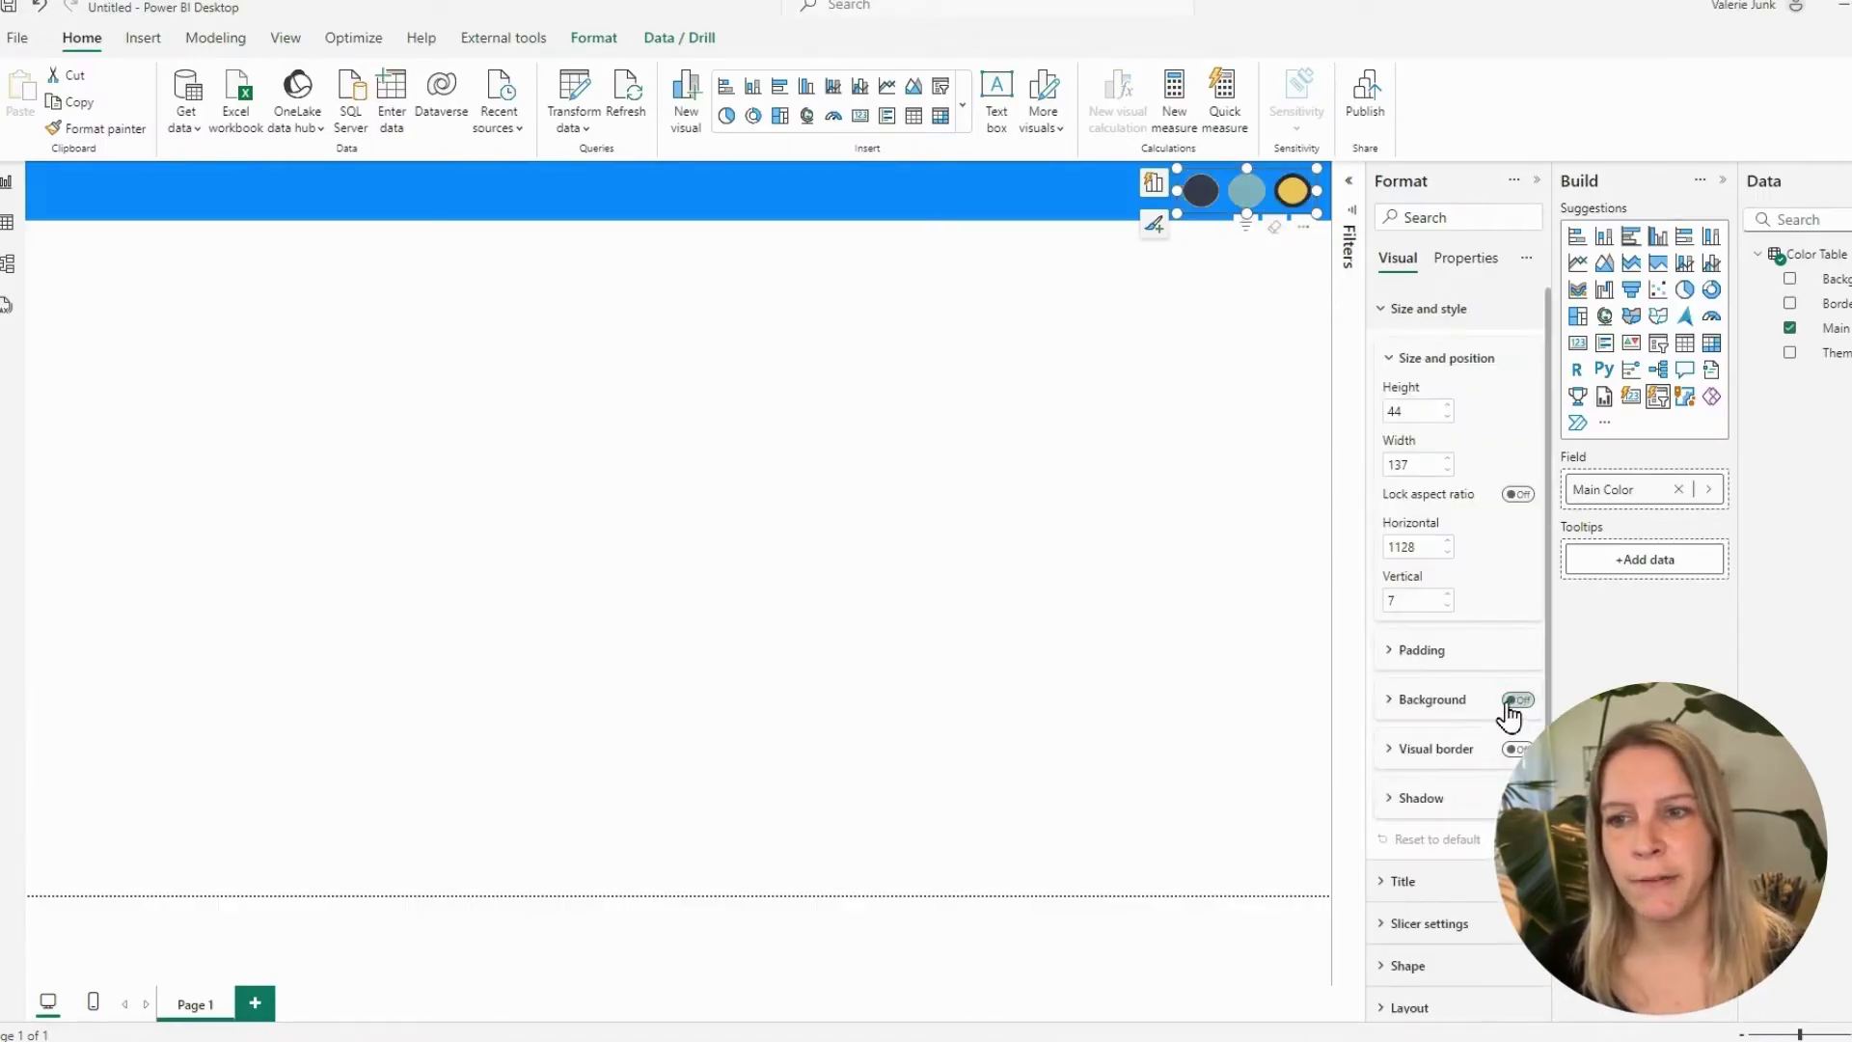
{"action": "left_click", "coordinate": [1061, 441]}
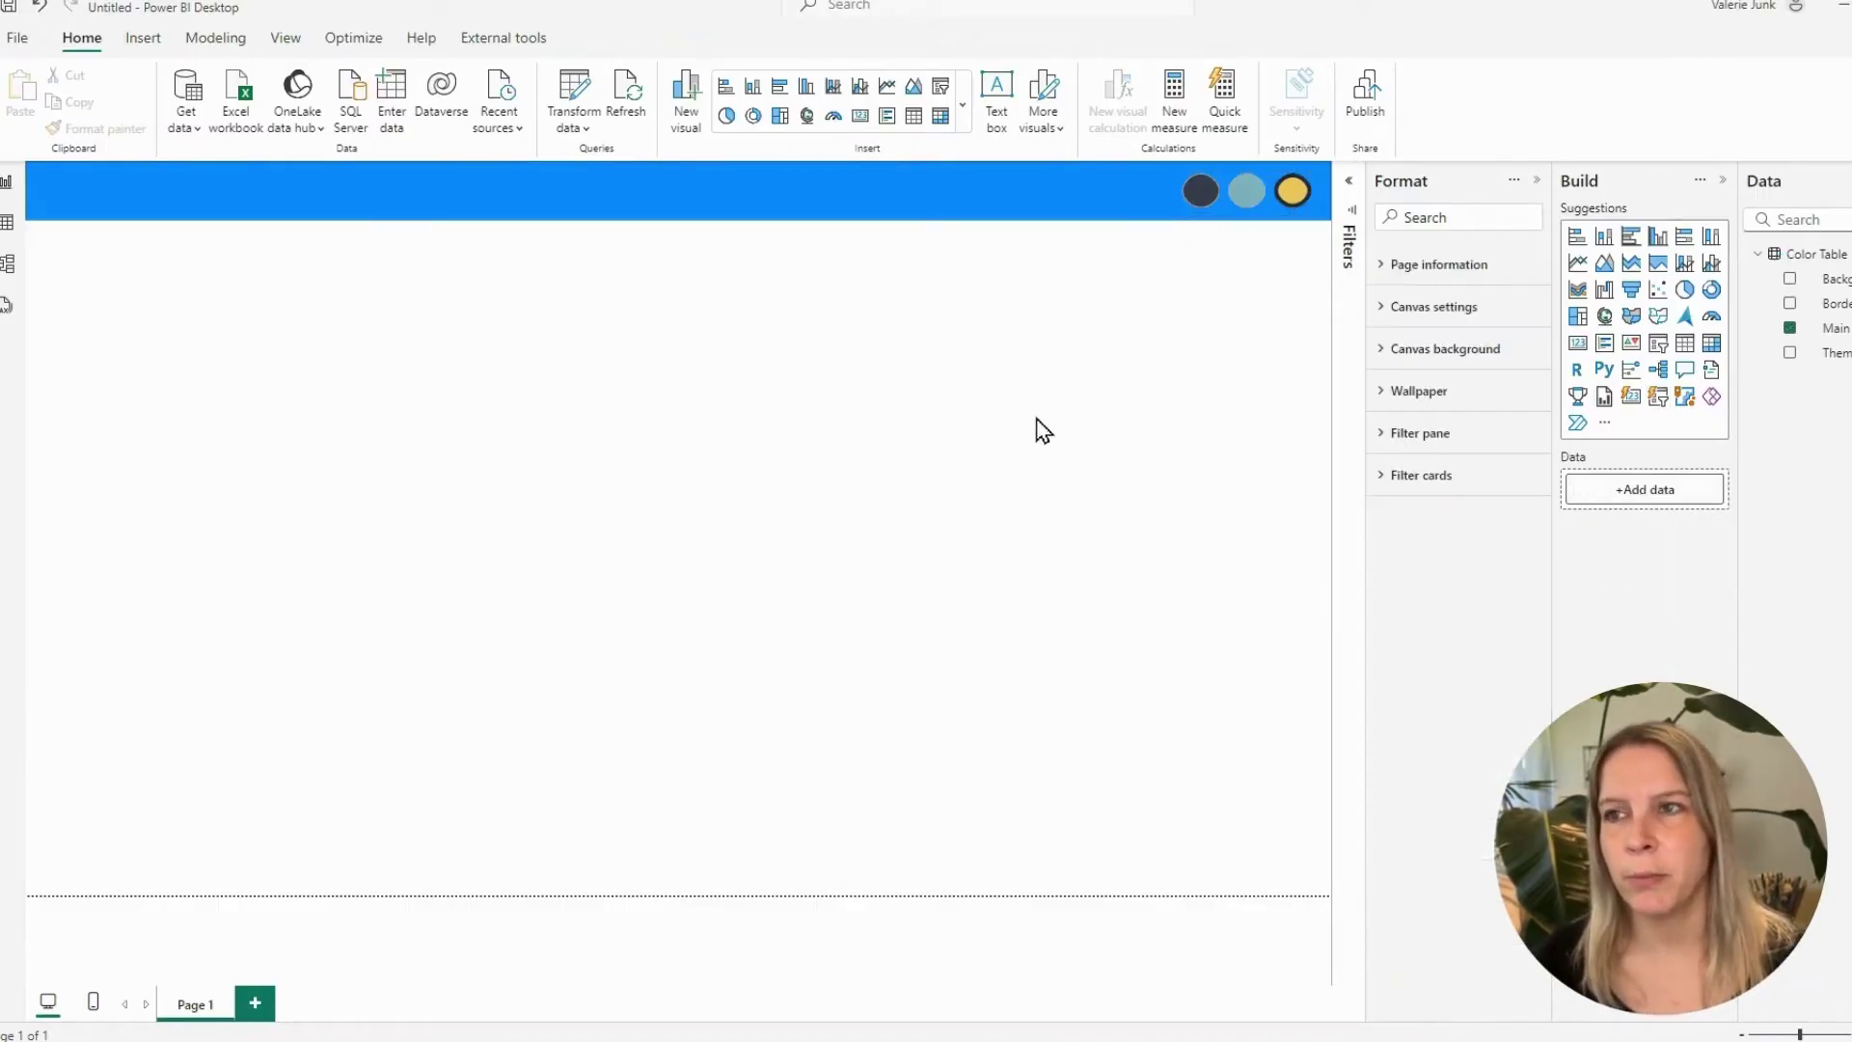
Conditionally format the header rectangle's fill color by field value, based on the first Main Color from Color Table
{"action": "left_click", "coordinate": [962, 204]}
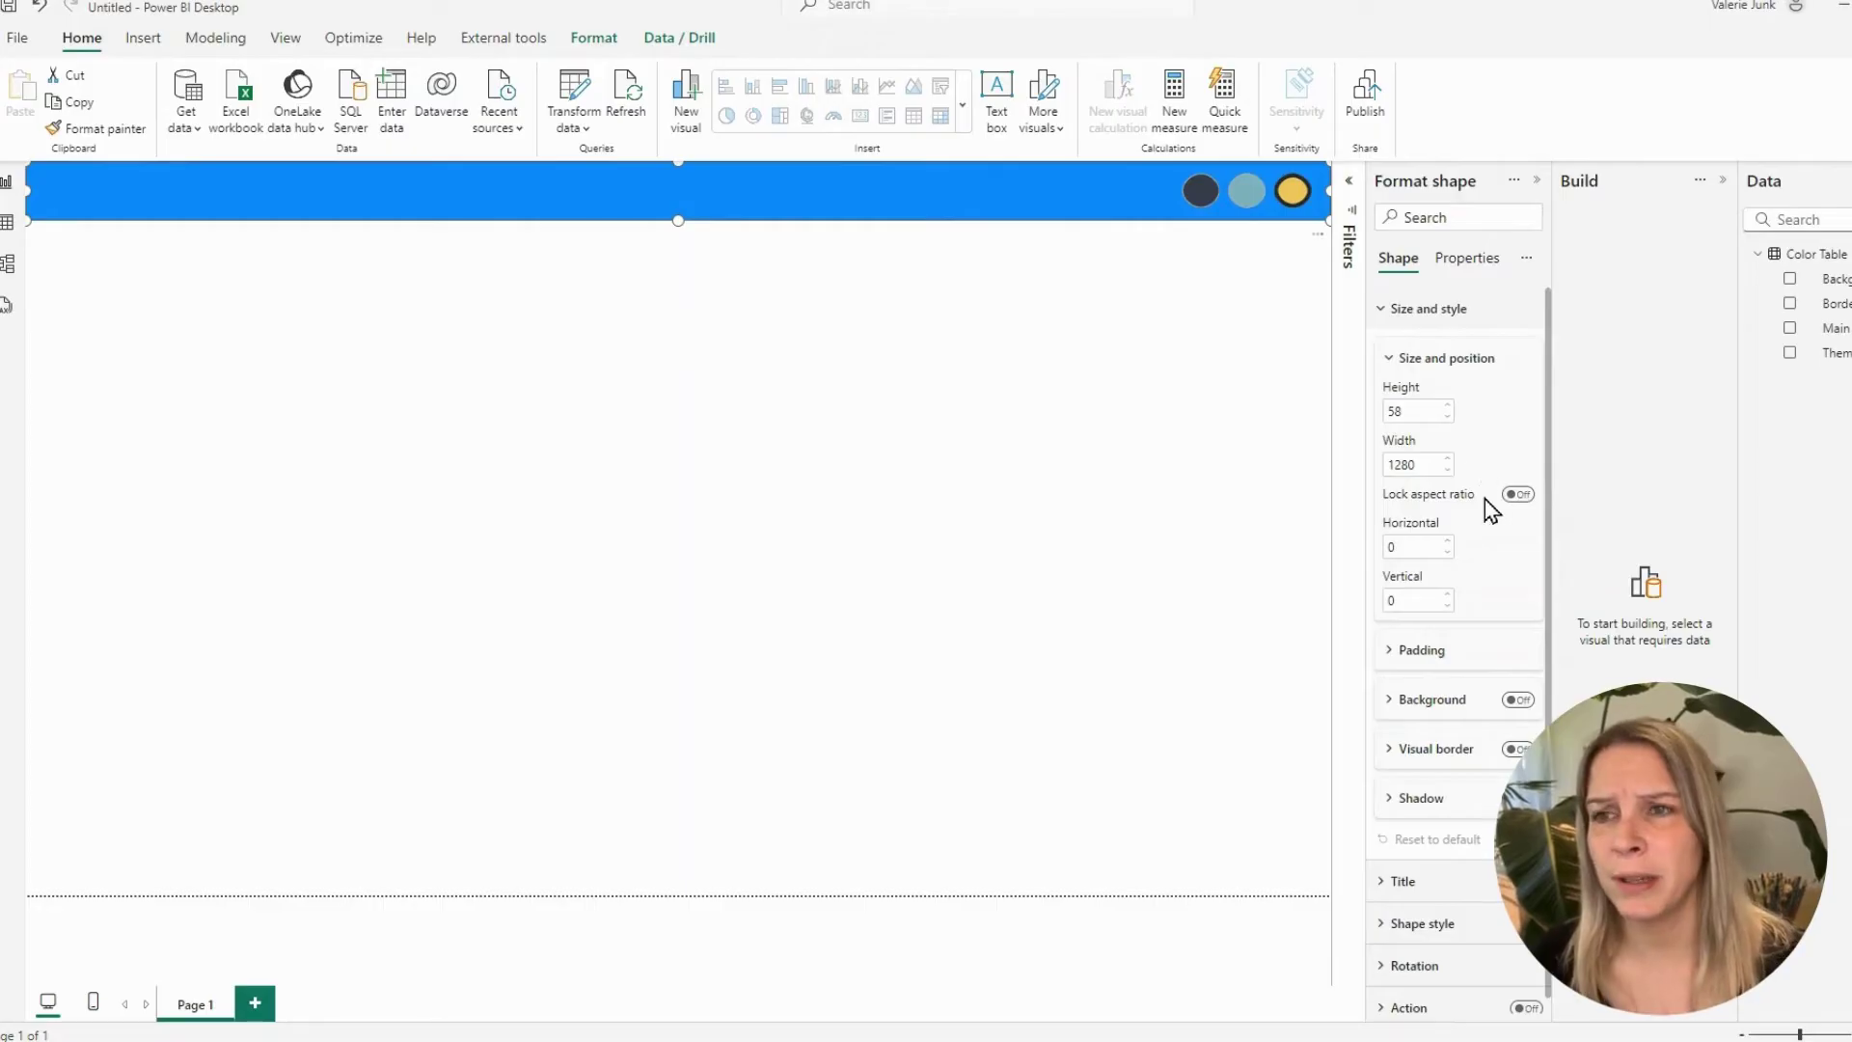
{"action": "left_click", "coordinate": [1387, 310]}
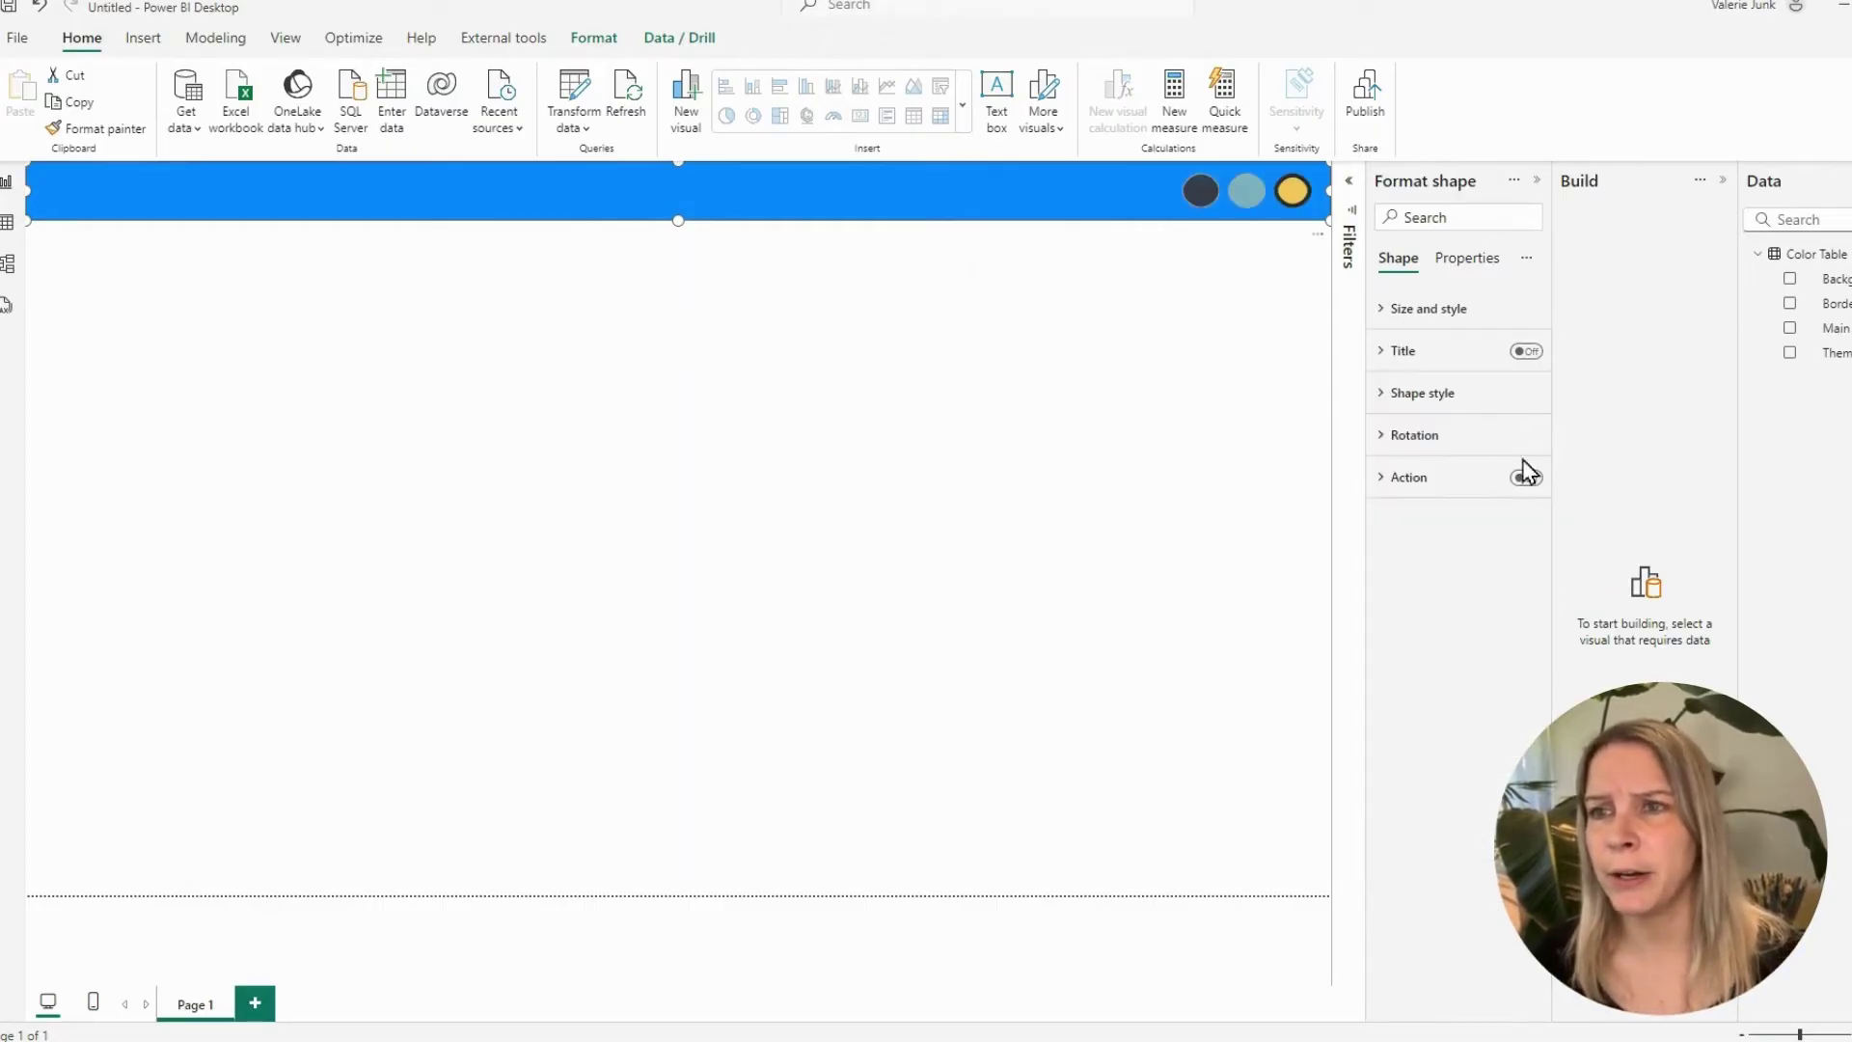
{"action": "left_click", "coordinate": [1442, 398]}
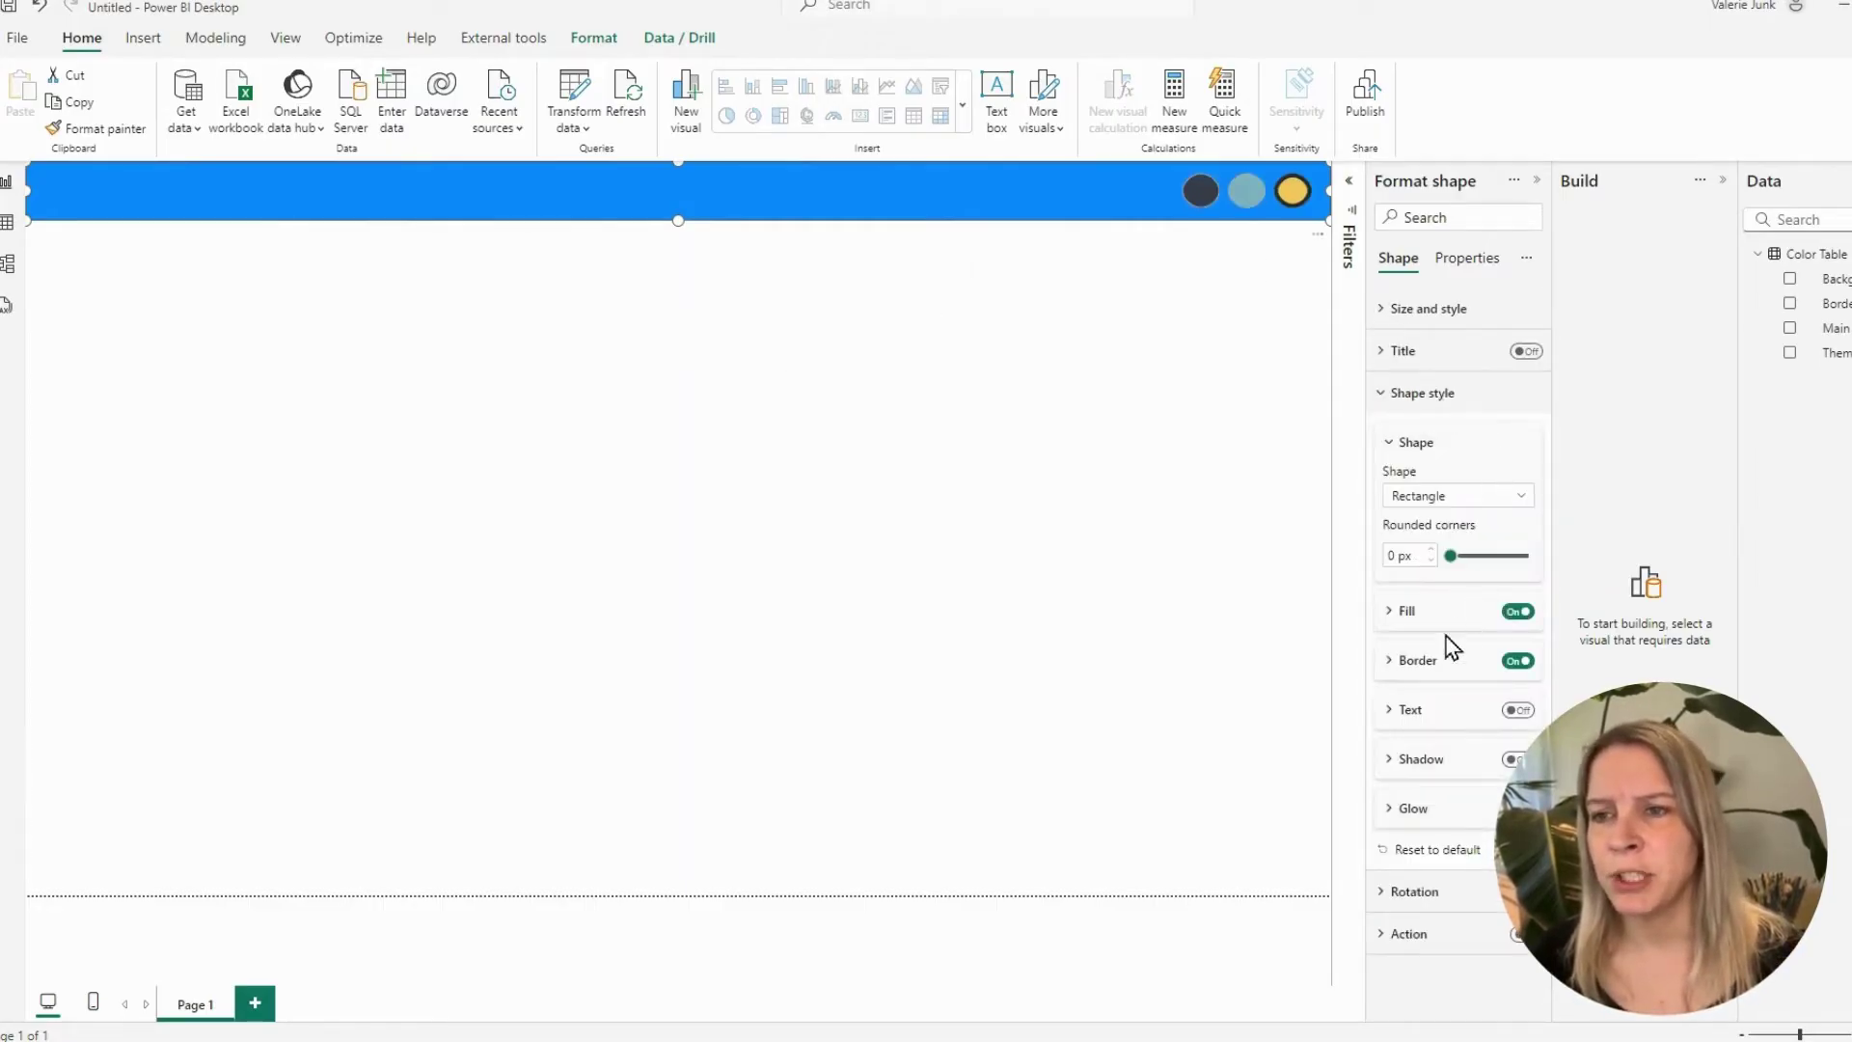
{"action": "left_click", "coordinate": [1415, 618]}
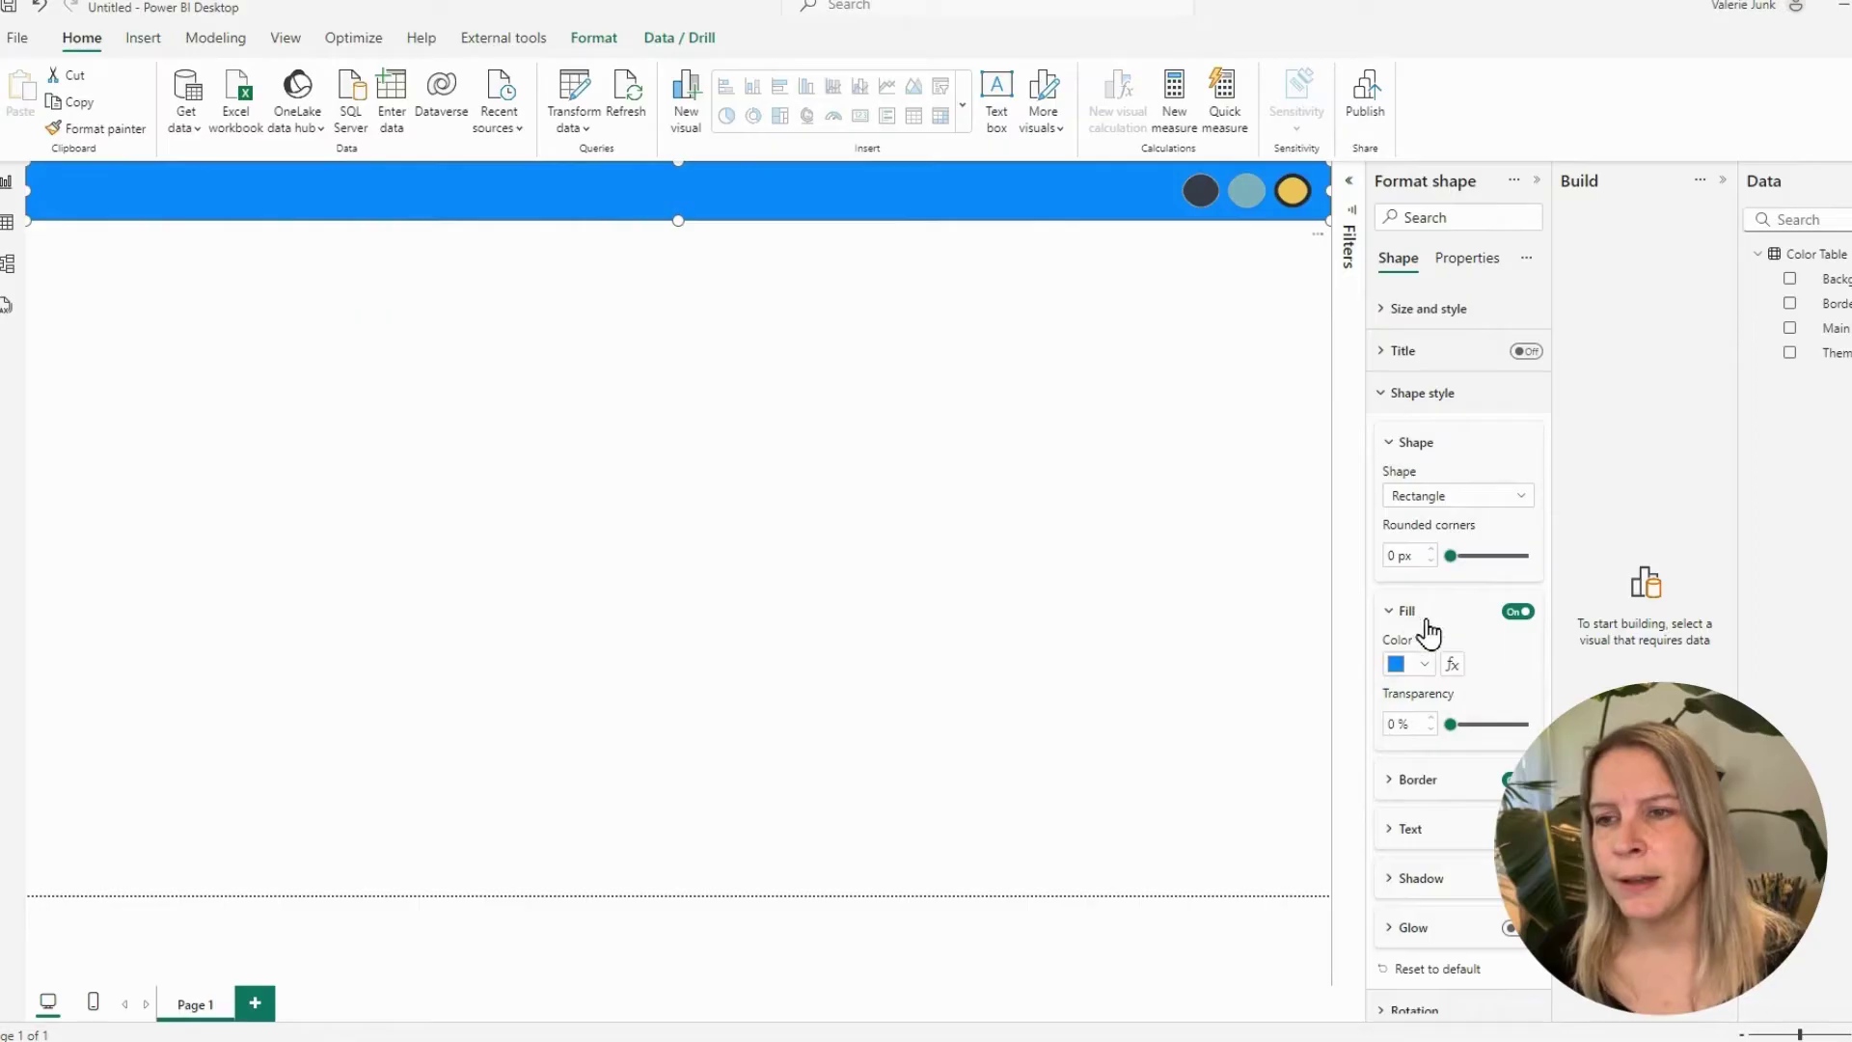
{"action": "left_click", "coordinate": [1454, 666]}
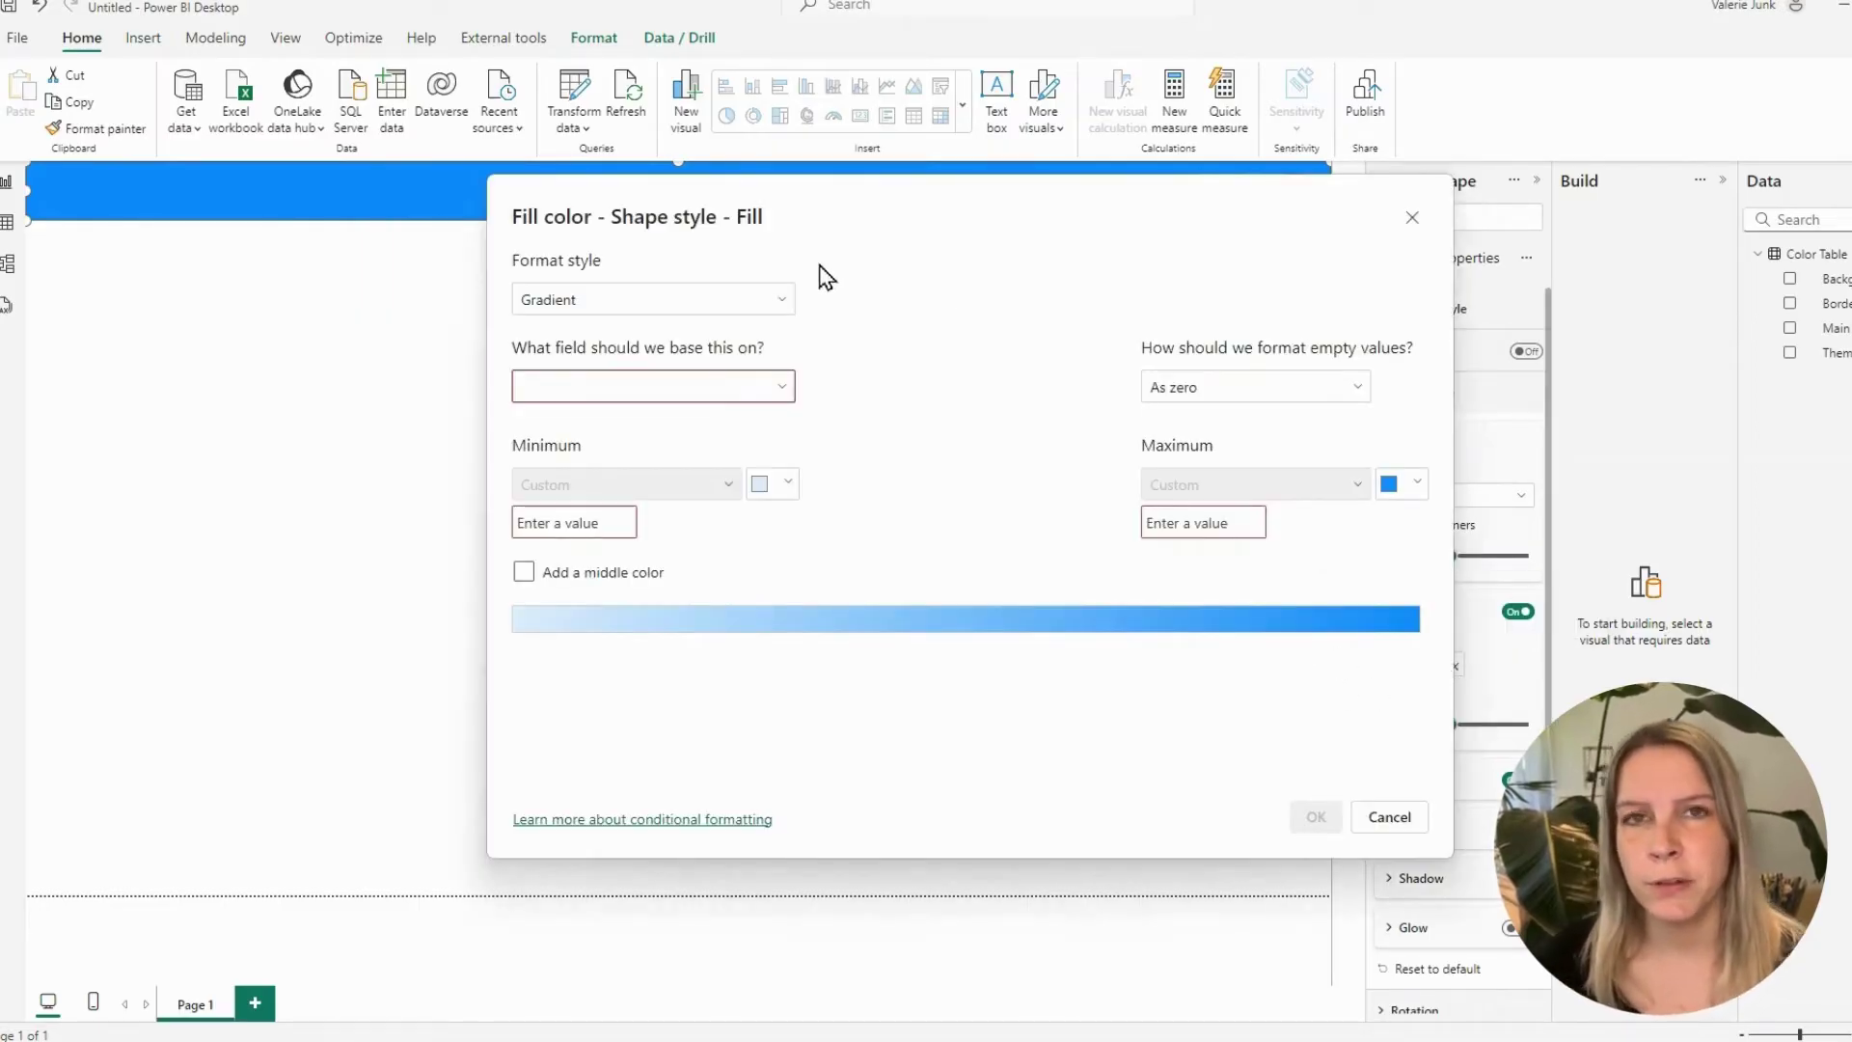
{"action": "left_click", "coordinate": [719, 301]}
{"action": "left_click", "coordinate": [634, 396]}
{"action": "left_click", "coordinate": [644, 394]}
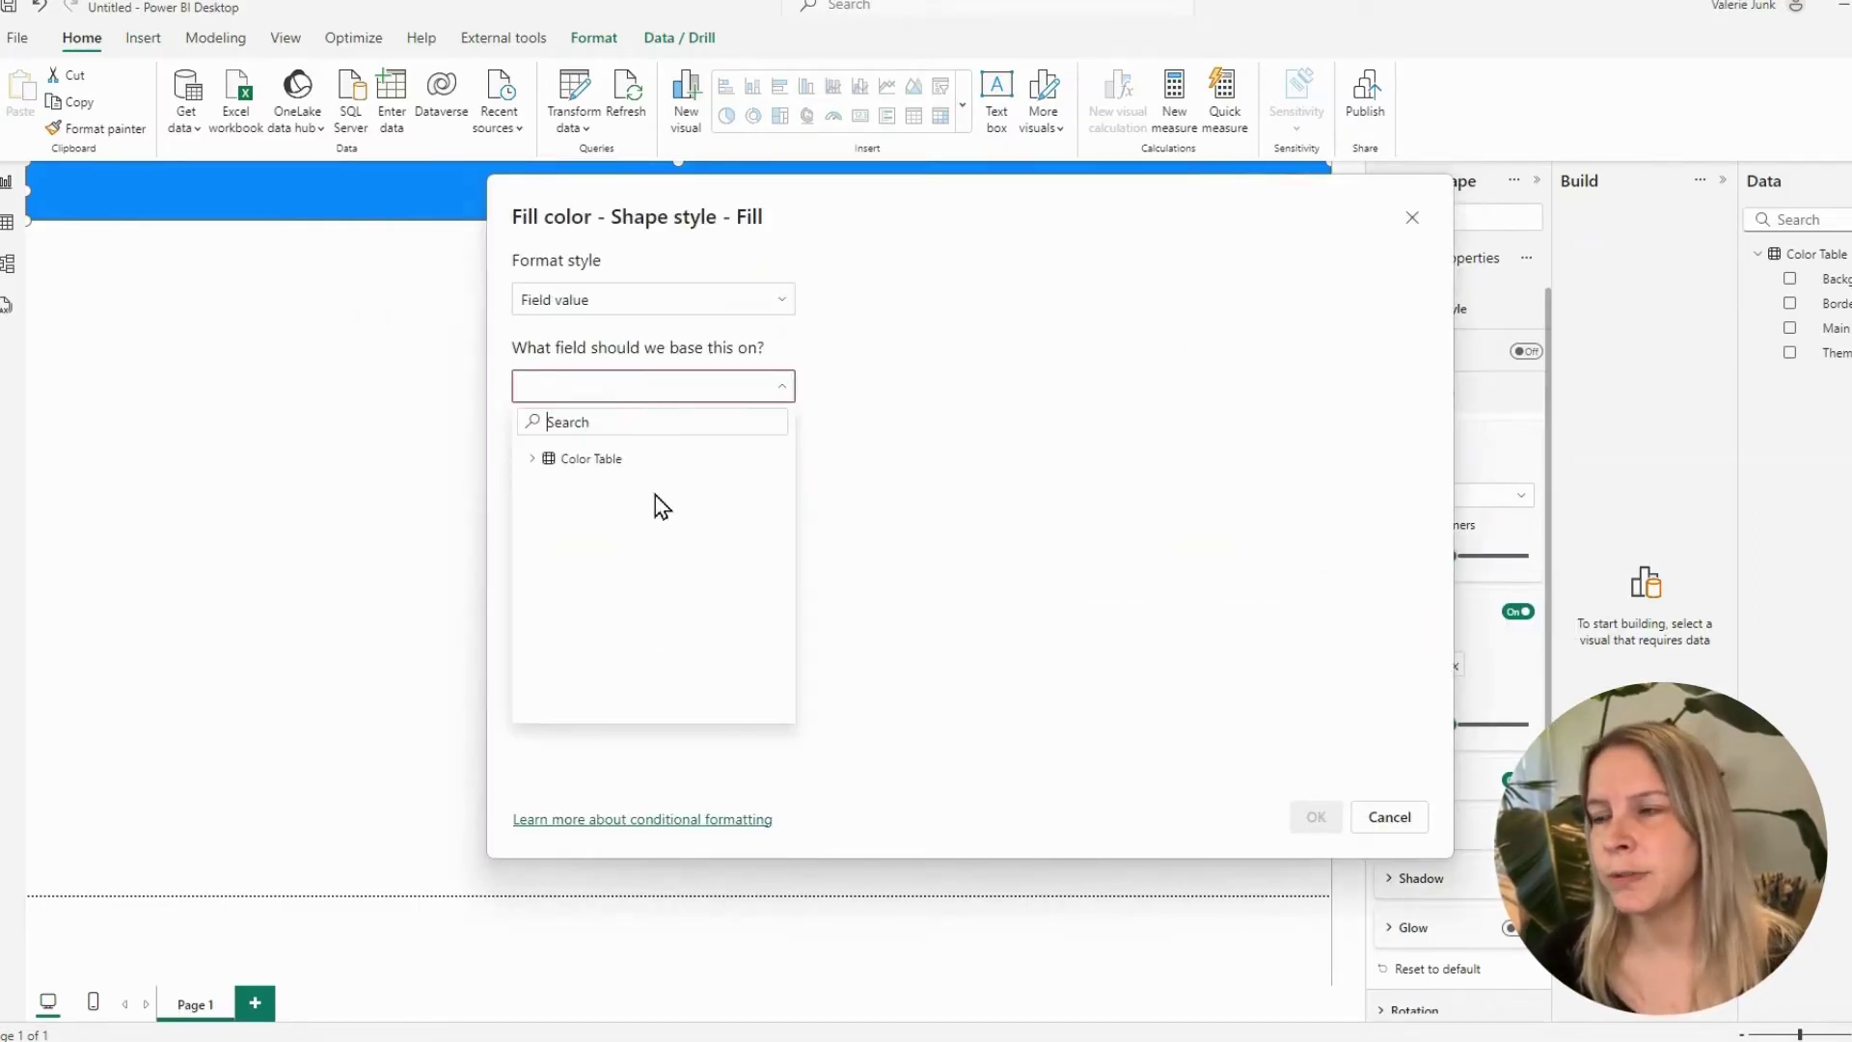
{"action": "left_click", "coordinate": [532, 463]}
{"action": "left_click", "coordinate": [624, 534]}
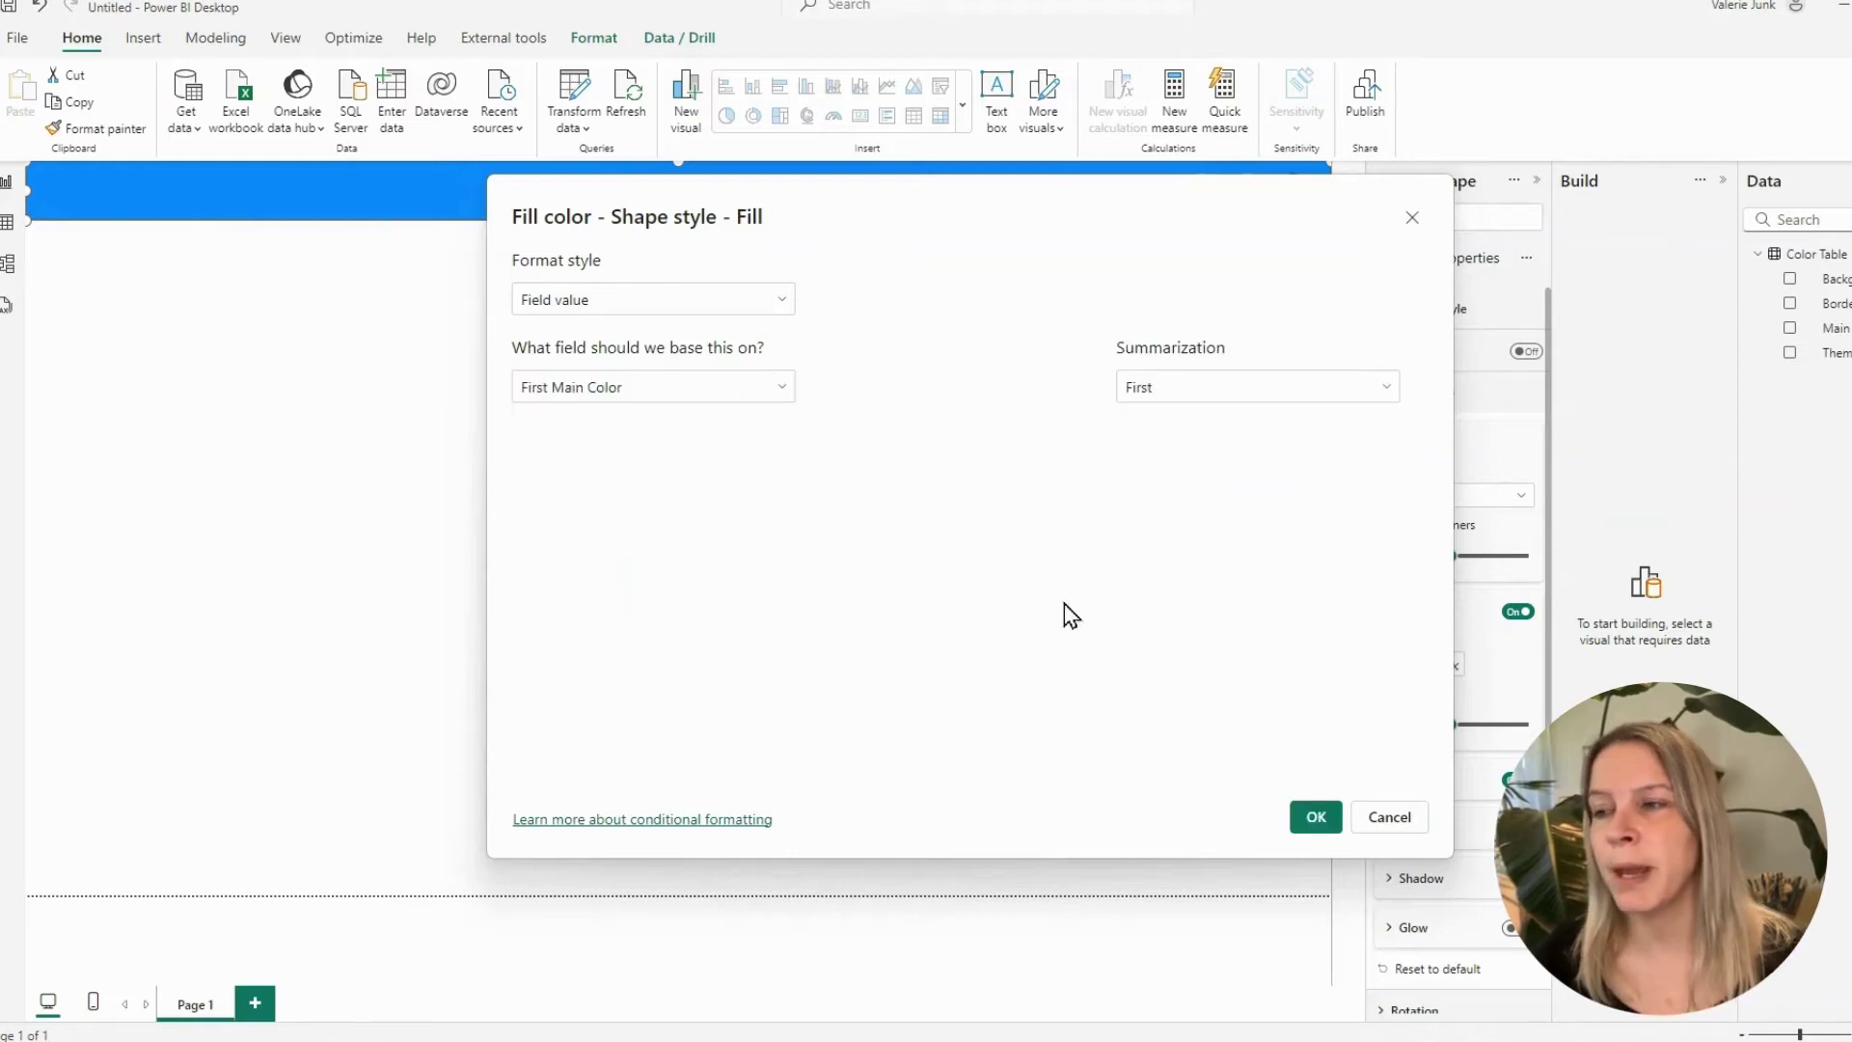
{"action": "left_click", "coordinate": [1317, 817]}
Switch the color slicer between green, yellow and dark blue to check the header fill, finishing on yellow
{"action": "left_click", "coordinate": [1084, 306]}
{"action": "left_click", "coordinate": [1246, 207]}
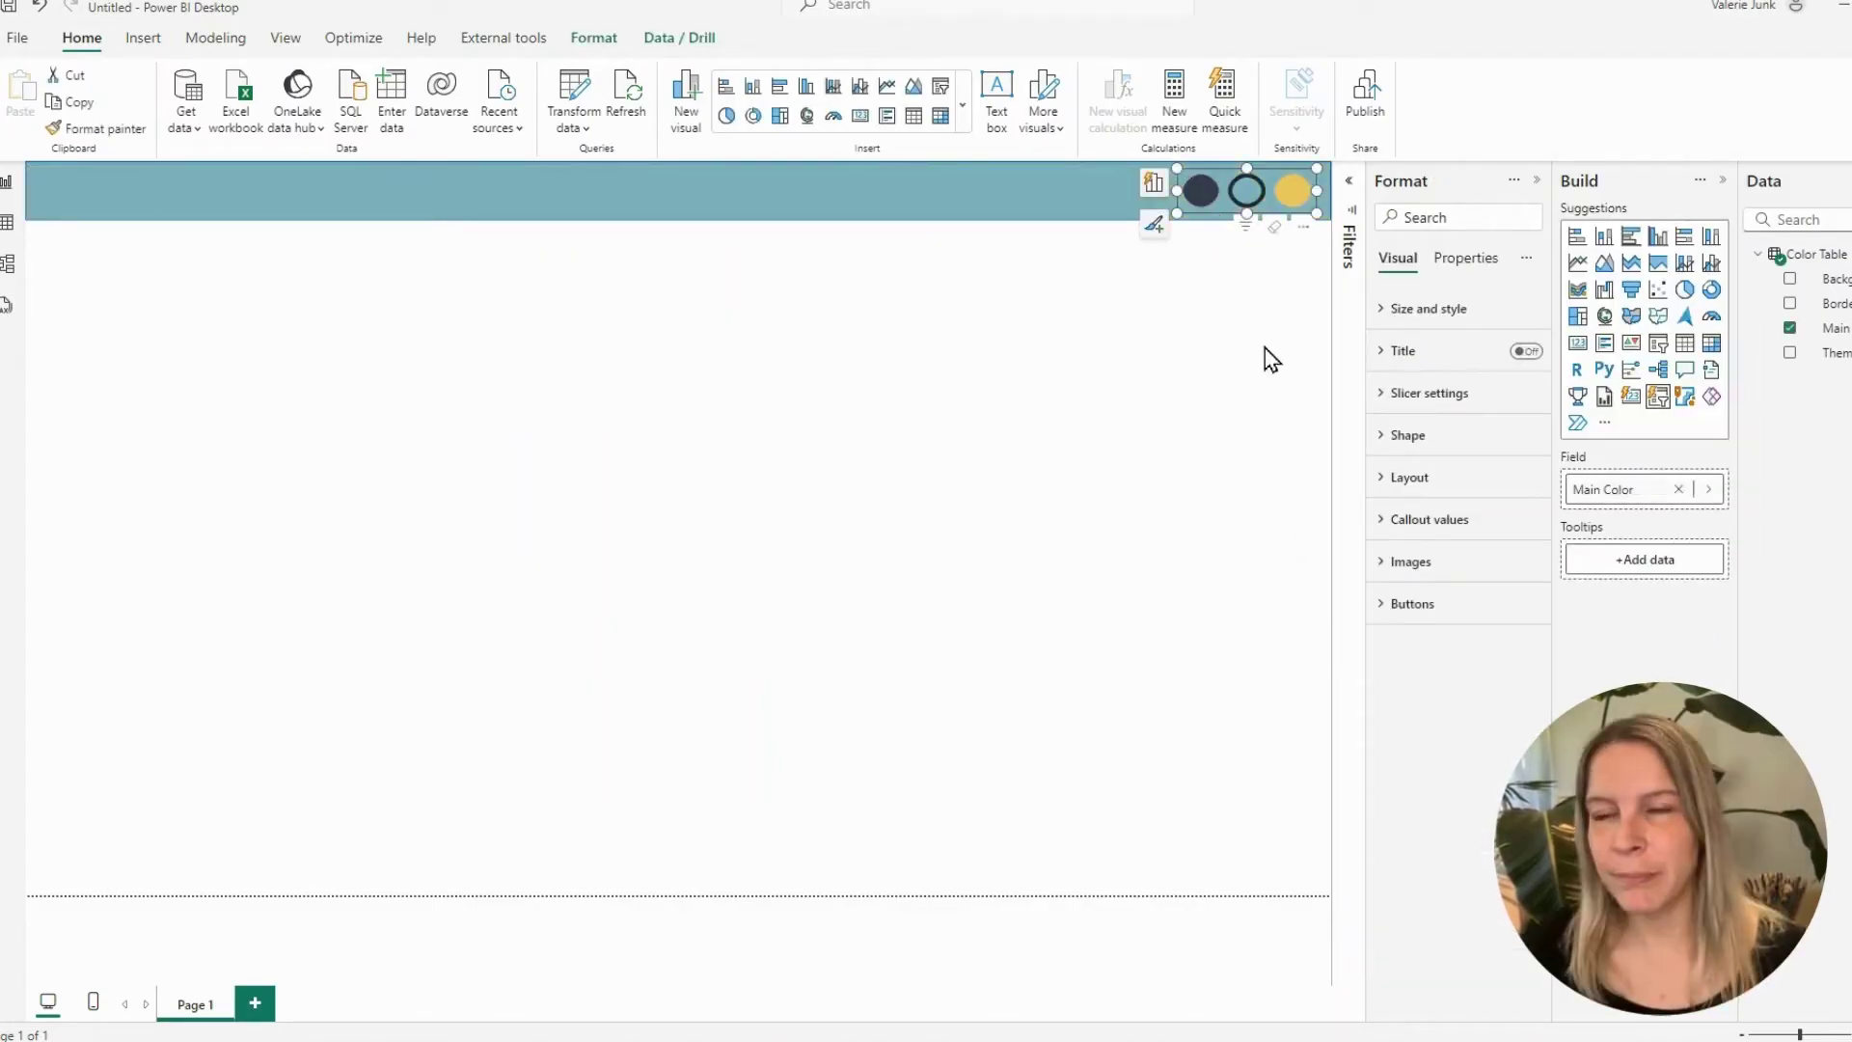
{"action": "left_click", "coordinate": [1292, 191]}
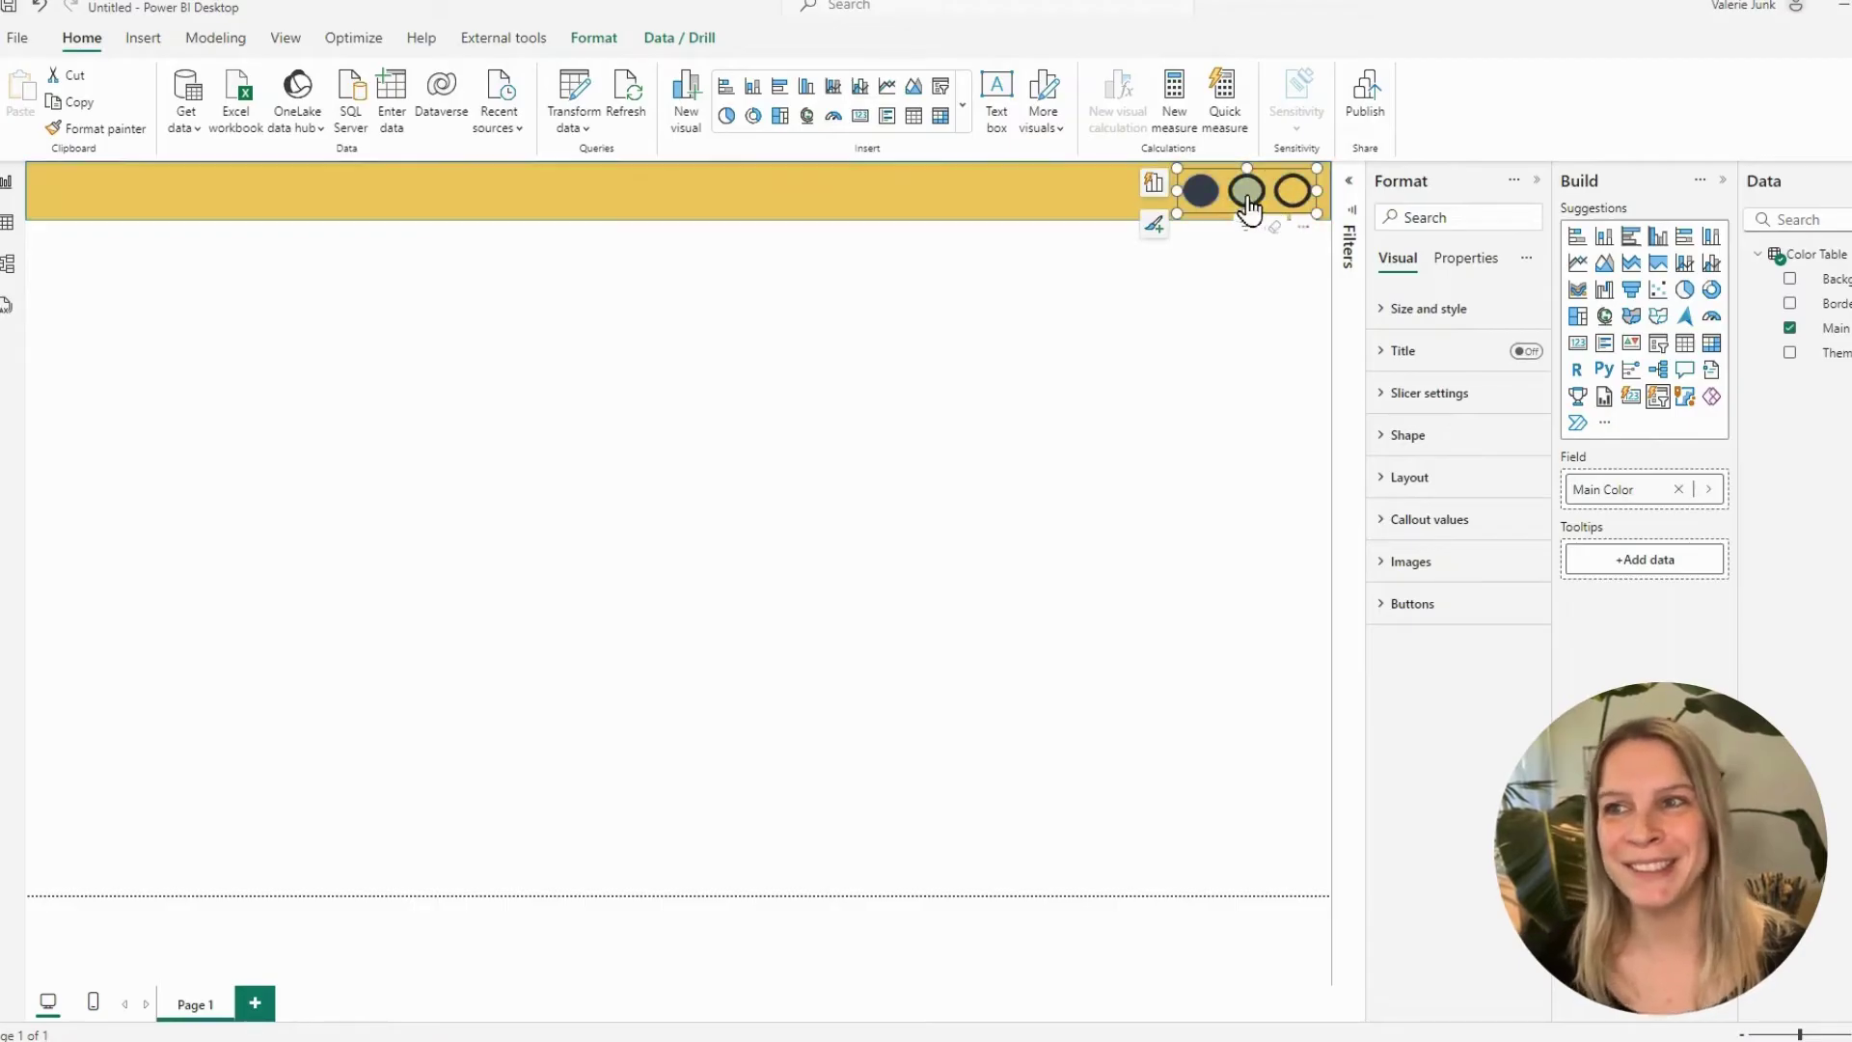
{"action": "left_click", "coordinate": [1250, 198]}
{"action": "left_click", "coordinate": [1202, 198]}
{"action": "left_click", "coordinate": [1247, 195]}
{"action": "left_click", "coordinate": [1286, 200]}
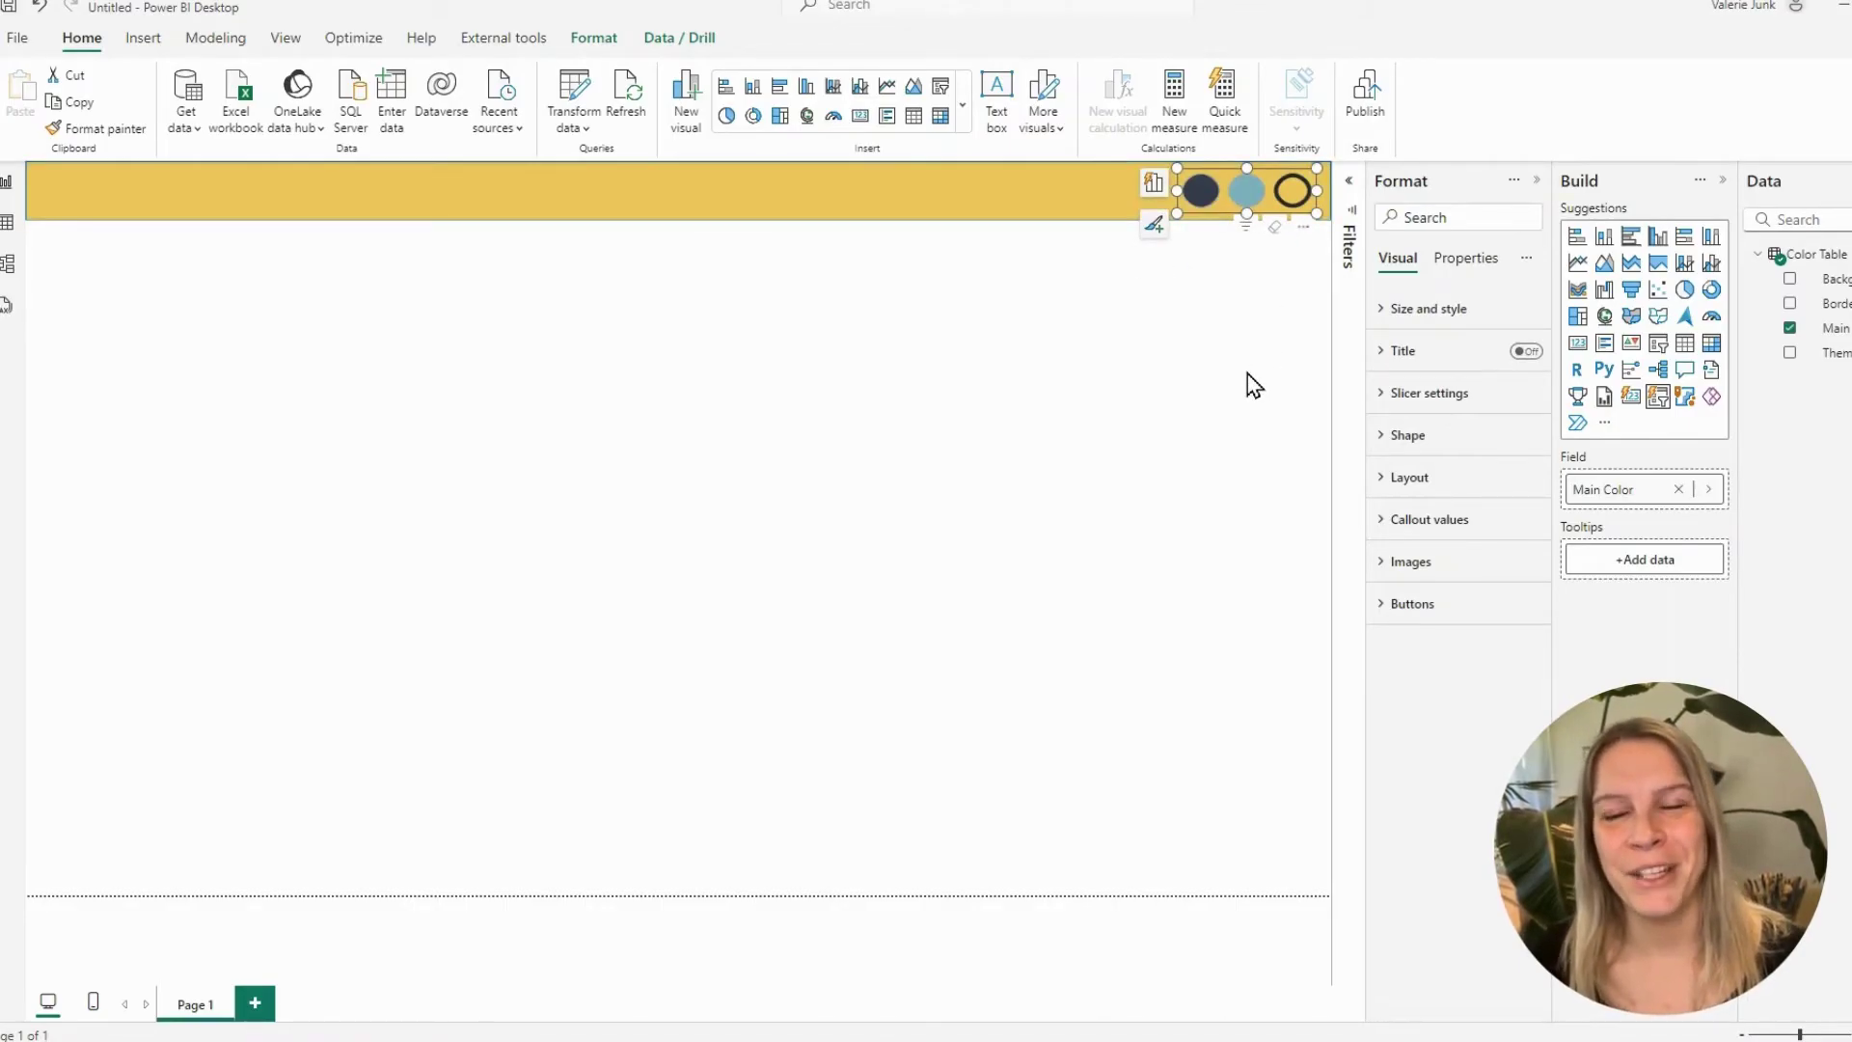
Turn on text for the header rectangle and enter "Sales Insights" as its title
{"action": "left_click", "coordinate": [691, 209]}
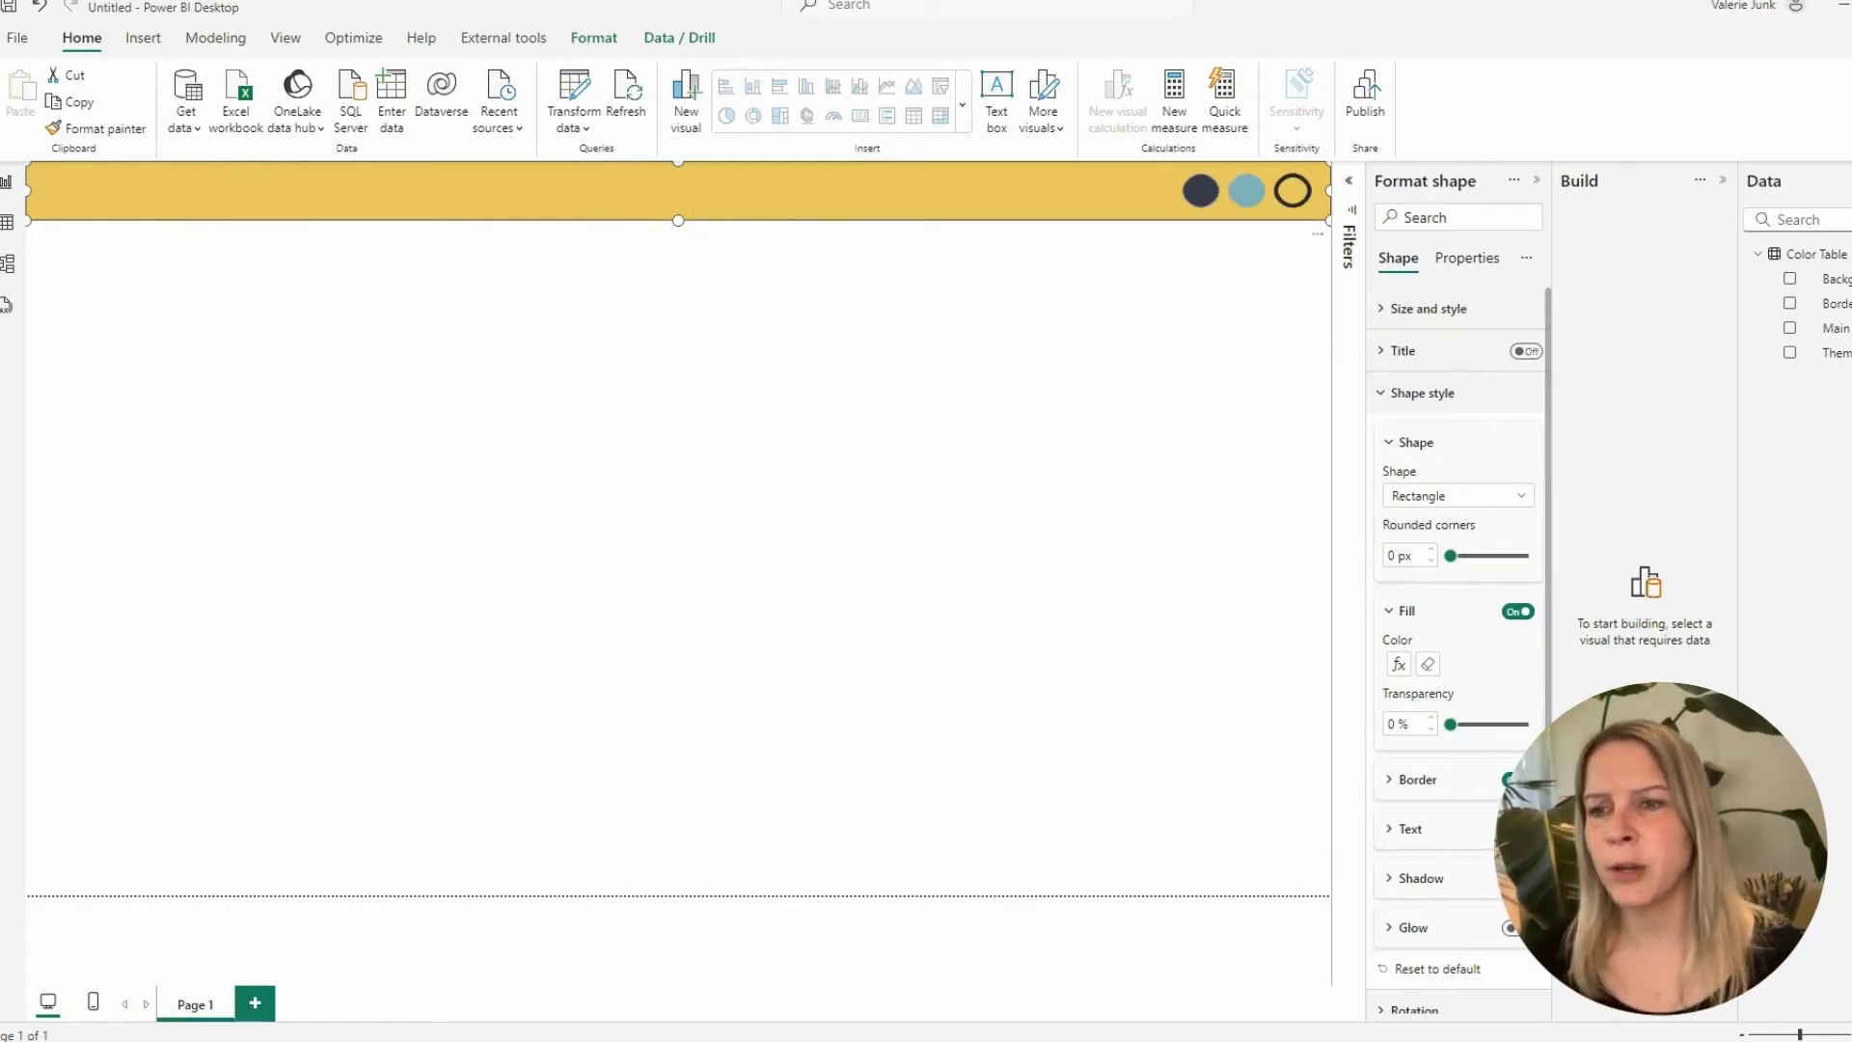
{"action": "left_click", "coordinate": [1429, 832]}
{"action": "scroll", "coordinate": [1445, 687], "scroll_direction": "down", "scroll_amount": 2}
{"action": "left_click", "coordinate": [1450, 684]}
{"action": "type", "text": "Sal"}
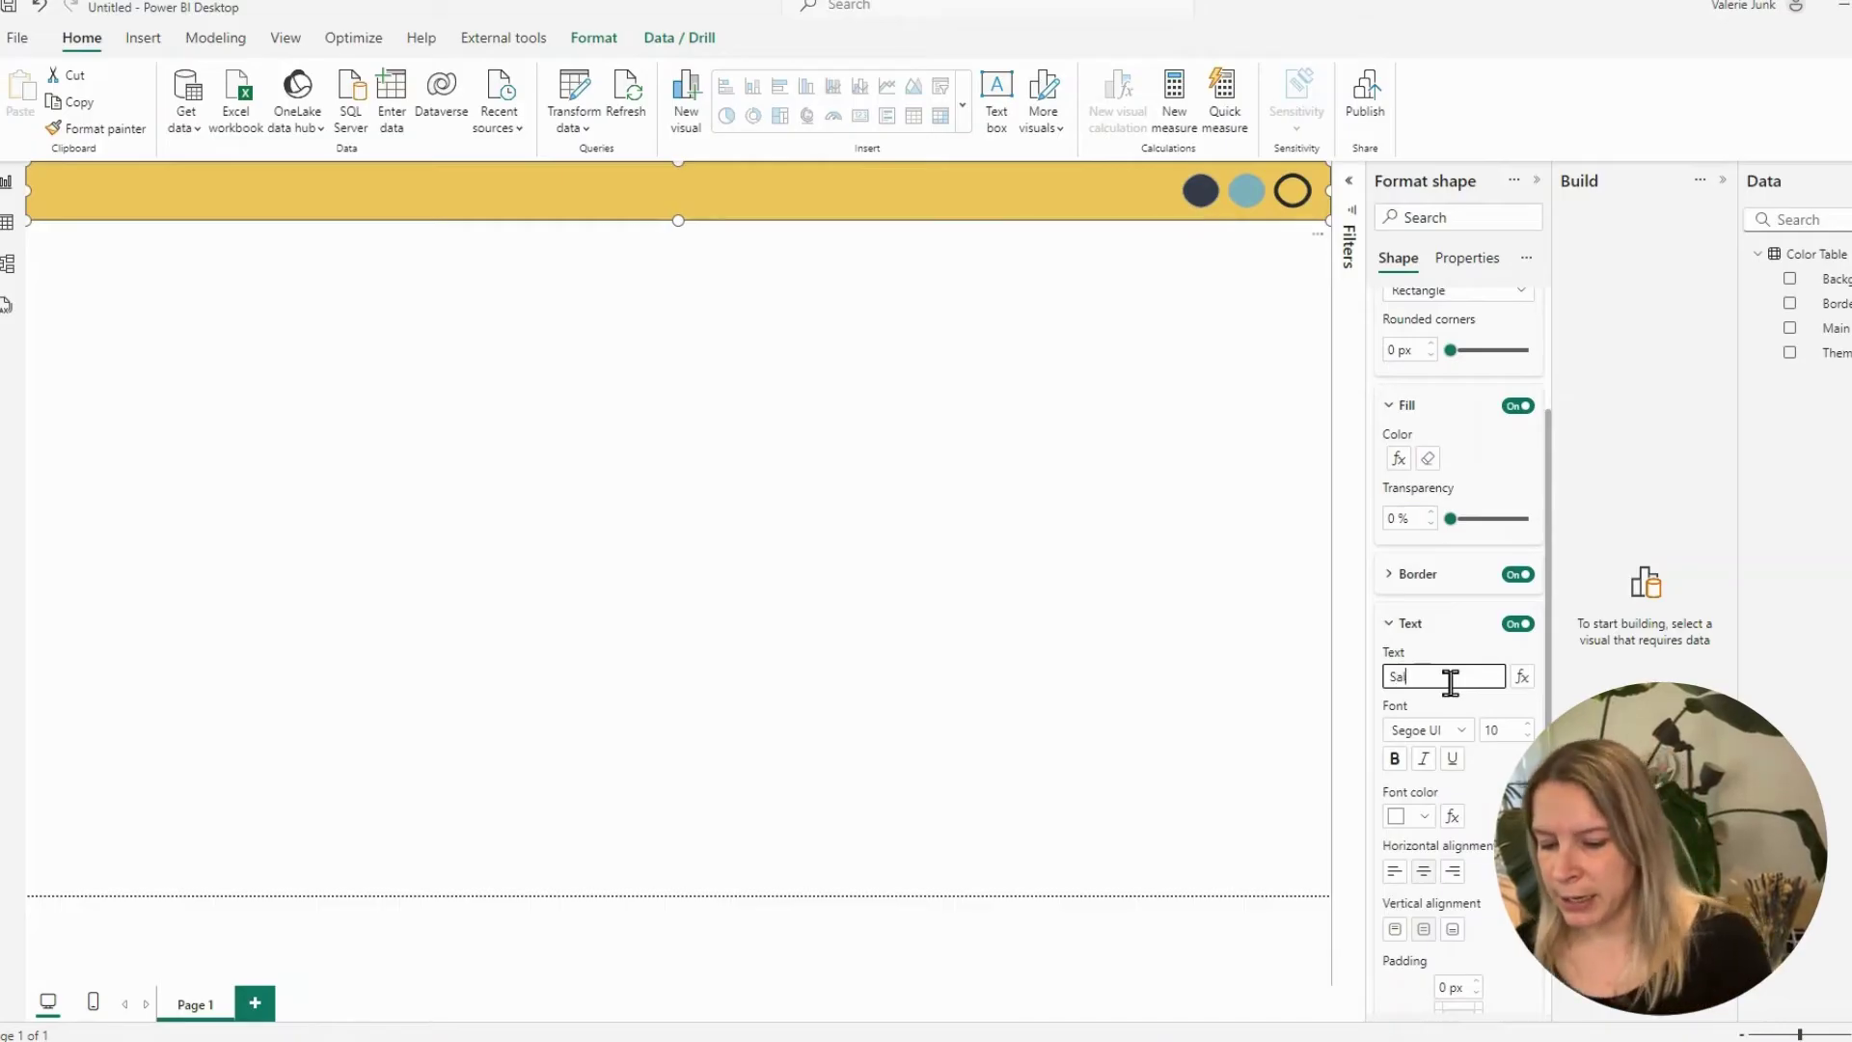
{"action": "type", "text": "es Insigh"}
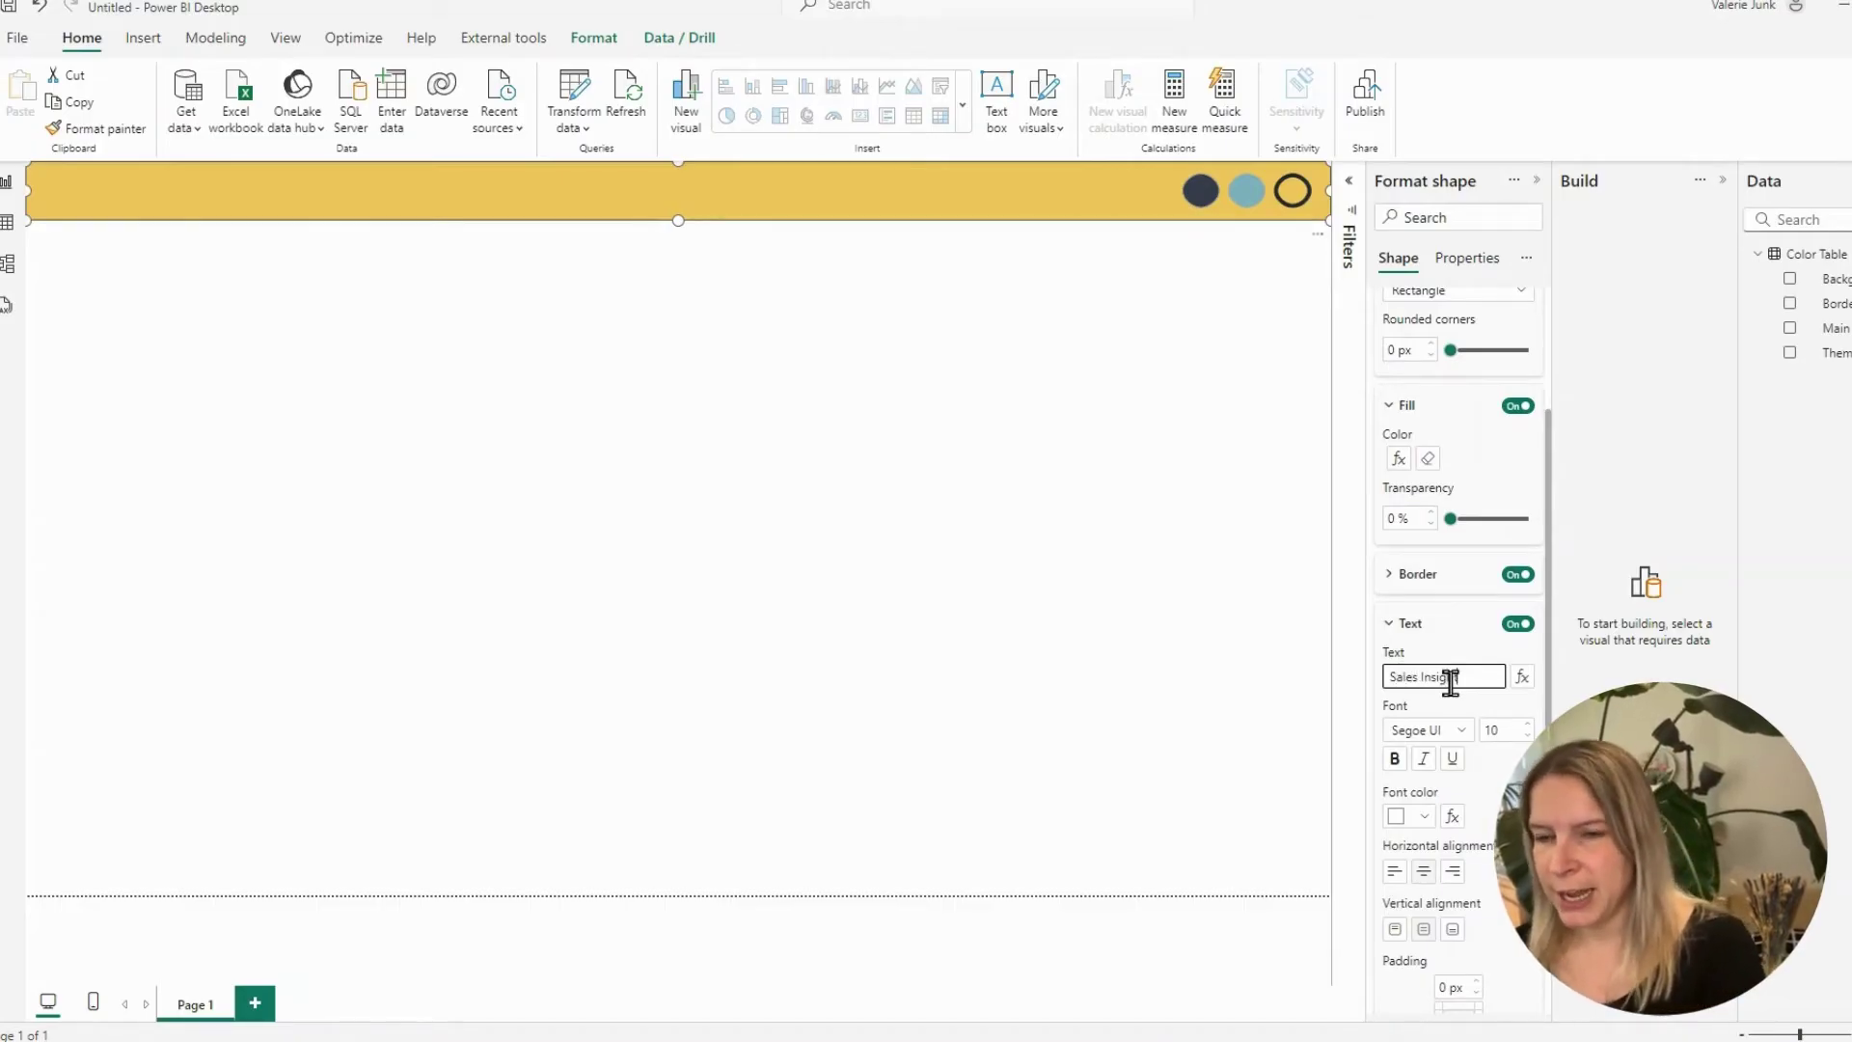
{"action": "type", "text": "ts"}
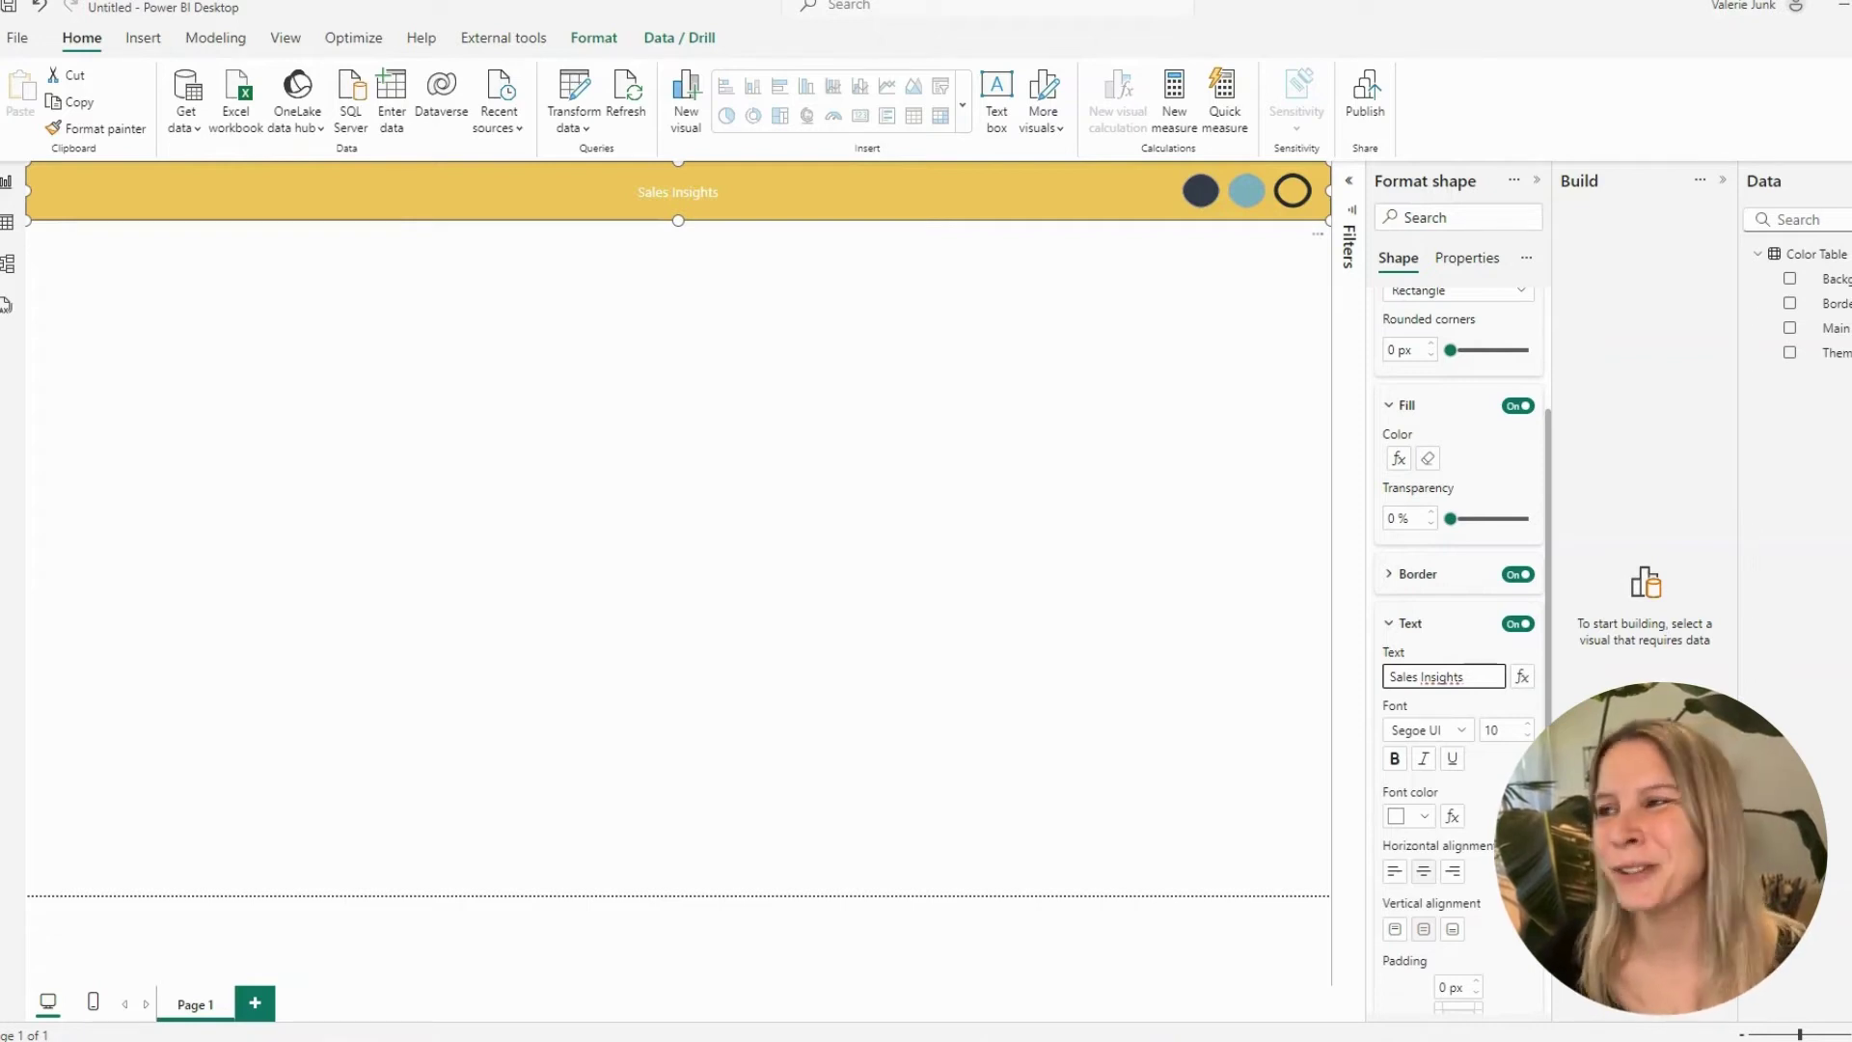
Format the header title as bold, font size 21, with left horizontal alignment
{"action": "left_click", "coordinate": [1526, 724]}
{"action": "left_click", "coordinate": [1526, 724]}
{"action": "left_click", "coordinate": [1527, 724]}
{"action": "left_click", "coordinate": [1526, 725]}
{"action": "left_click", "coordinate": [1526, 724]}
{"action": "left_click", "coordinate": [1526, 724]}
{"action": "left_click", "coordinate": [1395, 871]}
Increase the header title's left padding beyond 6 px to move it away from the page edge
{"action": "scroll", "coordinate": [1442, 903], "scroll_direction": "down", "scroll_amount": 2}
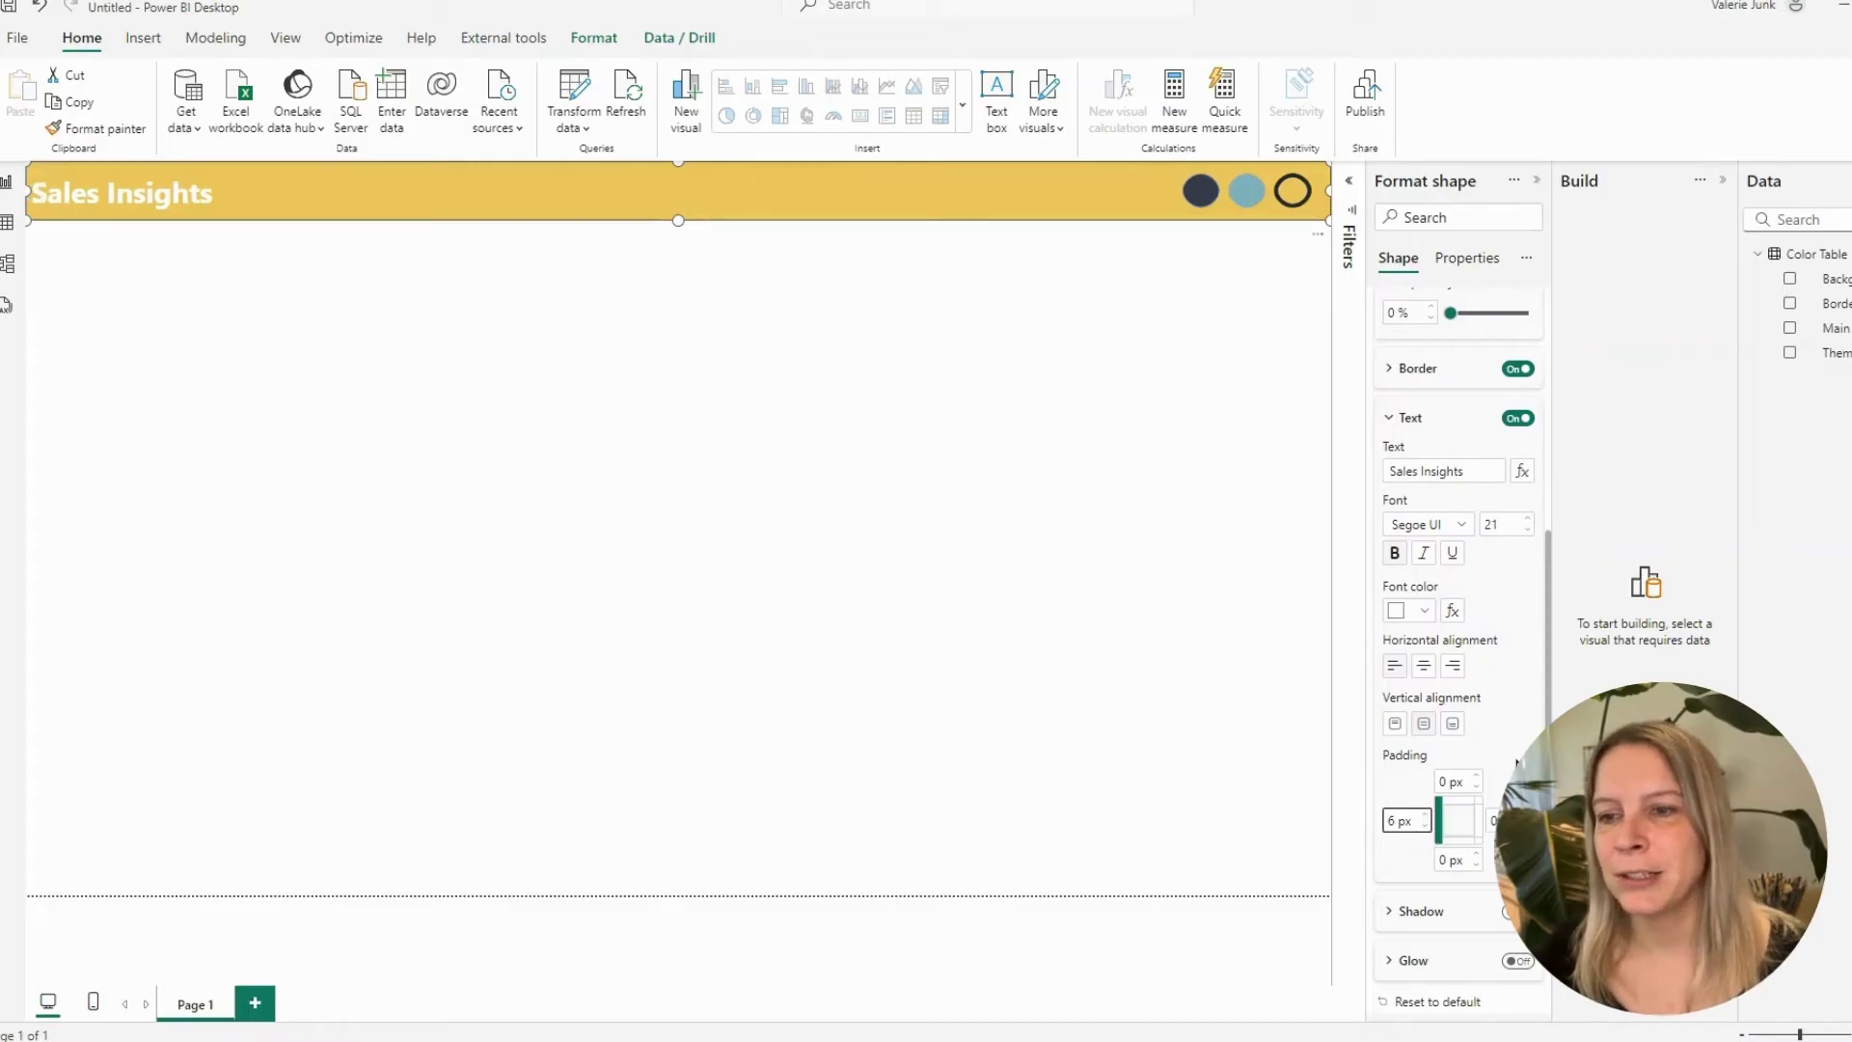
{"action": "scroll", "coordinate": [1418, 829], "scroll_direction": "up", "scroll_amount": 2}
{"action": "scroll", "coordinate": [1450, 982], "scroll_direction": "down", "scroll_amount": 1}
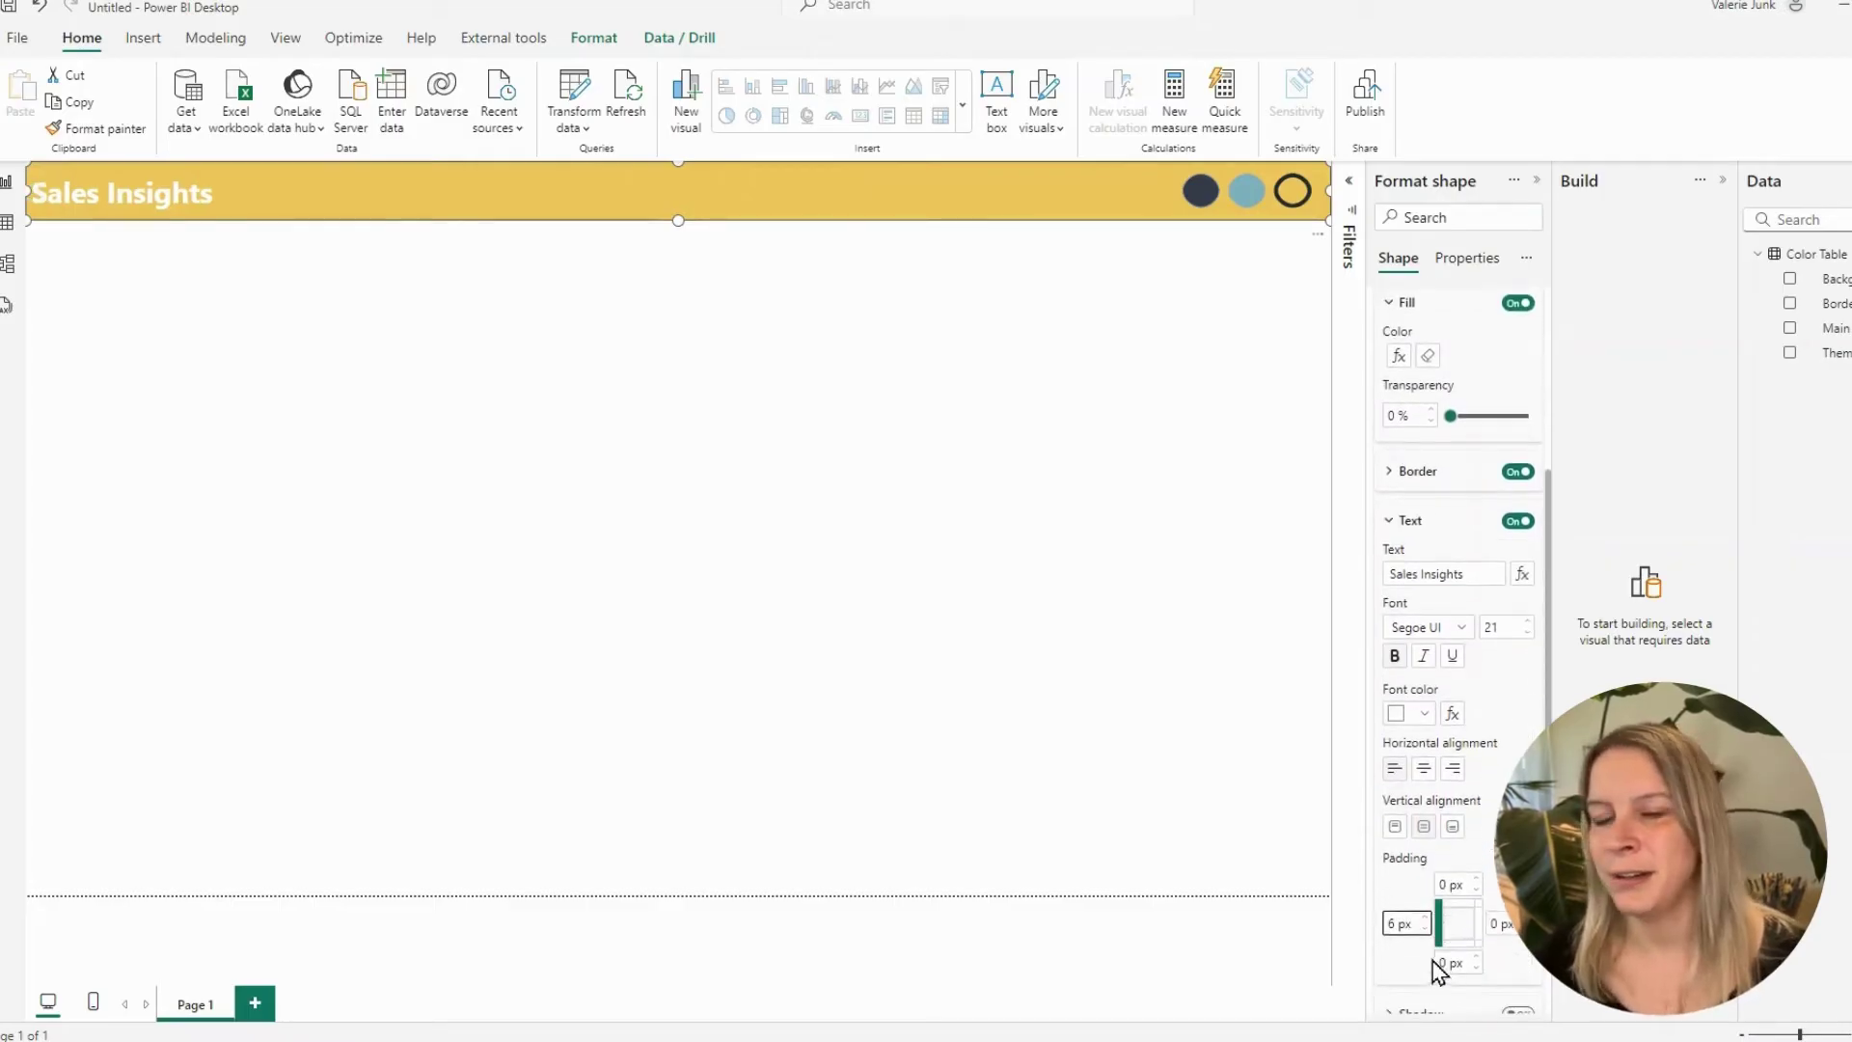
{"action": "left_click_drag", "start_coordinate": [1429, 931], "coordinate": [1433, 931]}
{"action": "scroll", "coordinate": [1436, 928], "scroll_direction": "up", "scroll_amount": 2}
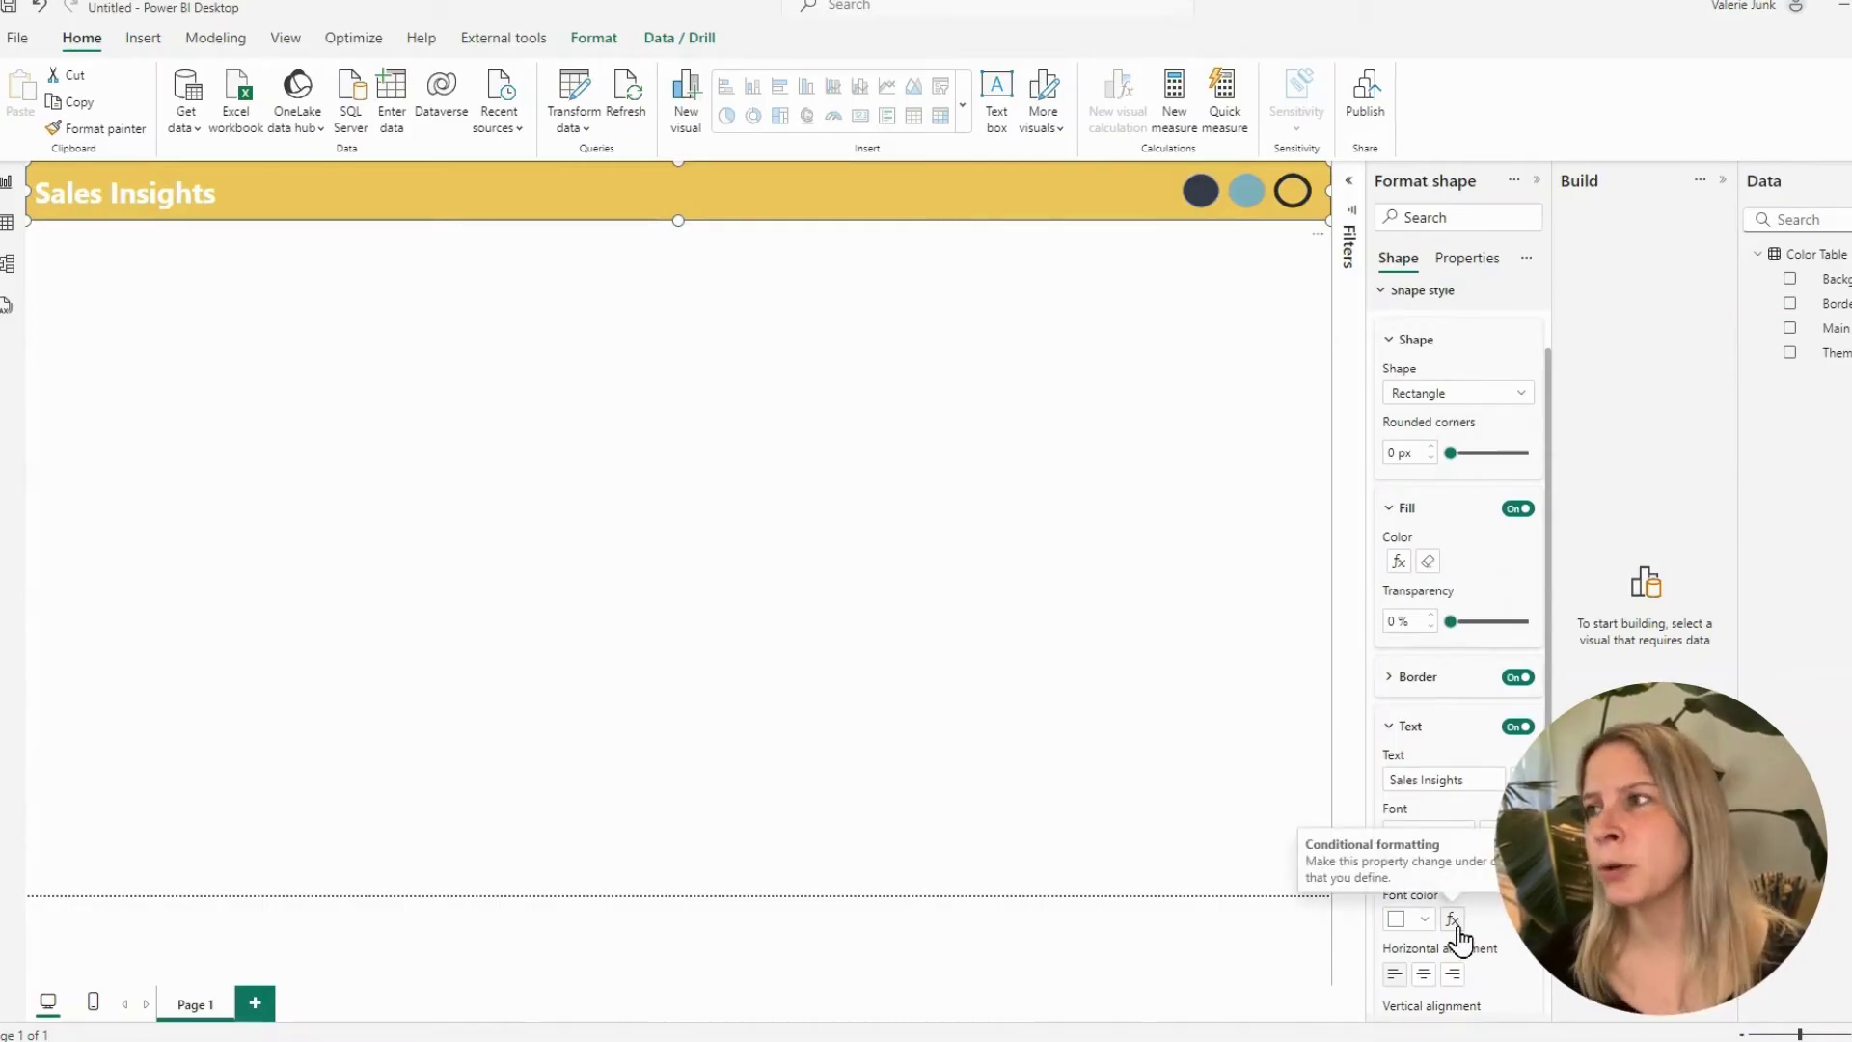
Switch the slicer through the theme colors to check the header title's contrast, finishing on dark blue
{"action": "left_click", "coordinate": [1248, 328]}
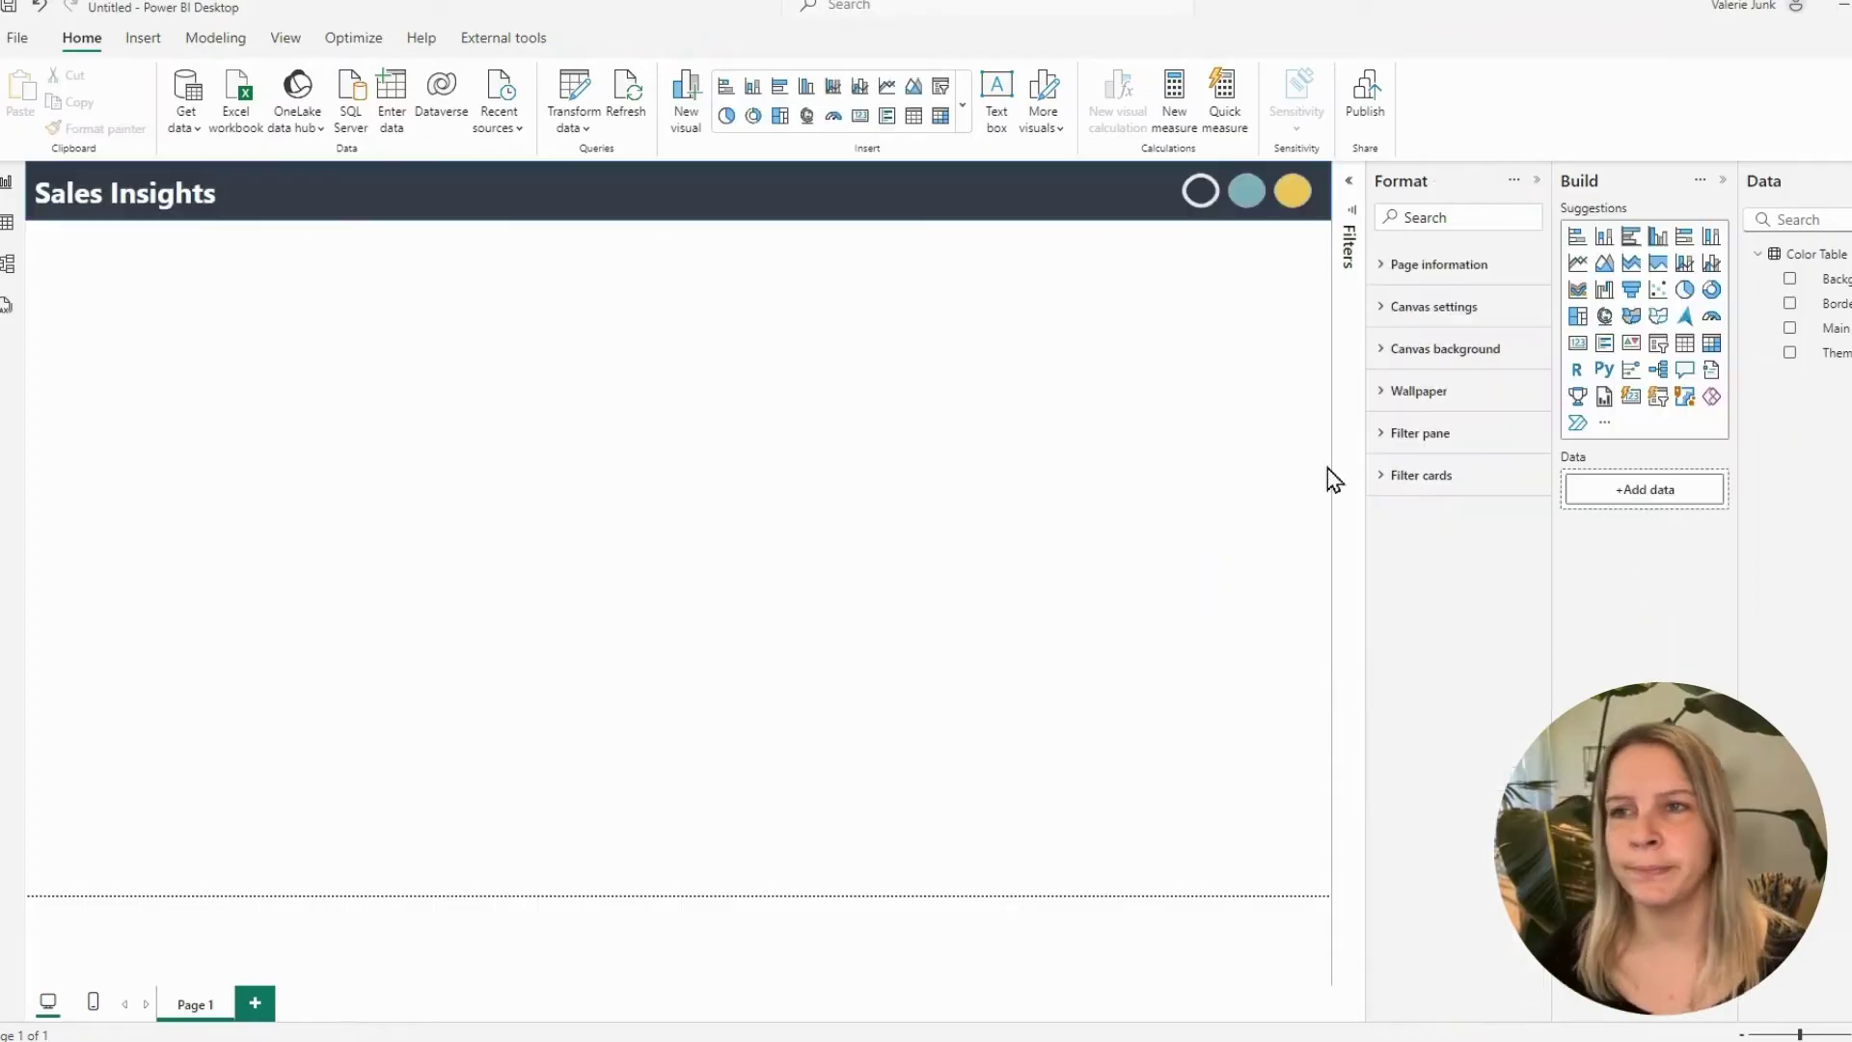
{"action": "left_click", "coordinate": [1243, 205]}
{"action": "left_click", "coordinate": [1245, 197]}
{"action": "left_click", "coordinate": [1244, 198]}
{"action": "left_click", "coordinate": [1293, 214]}
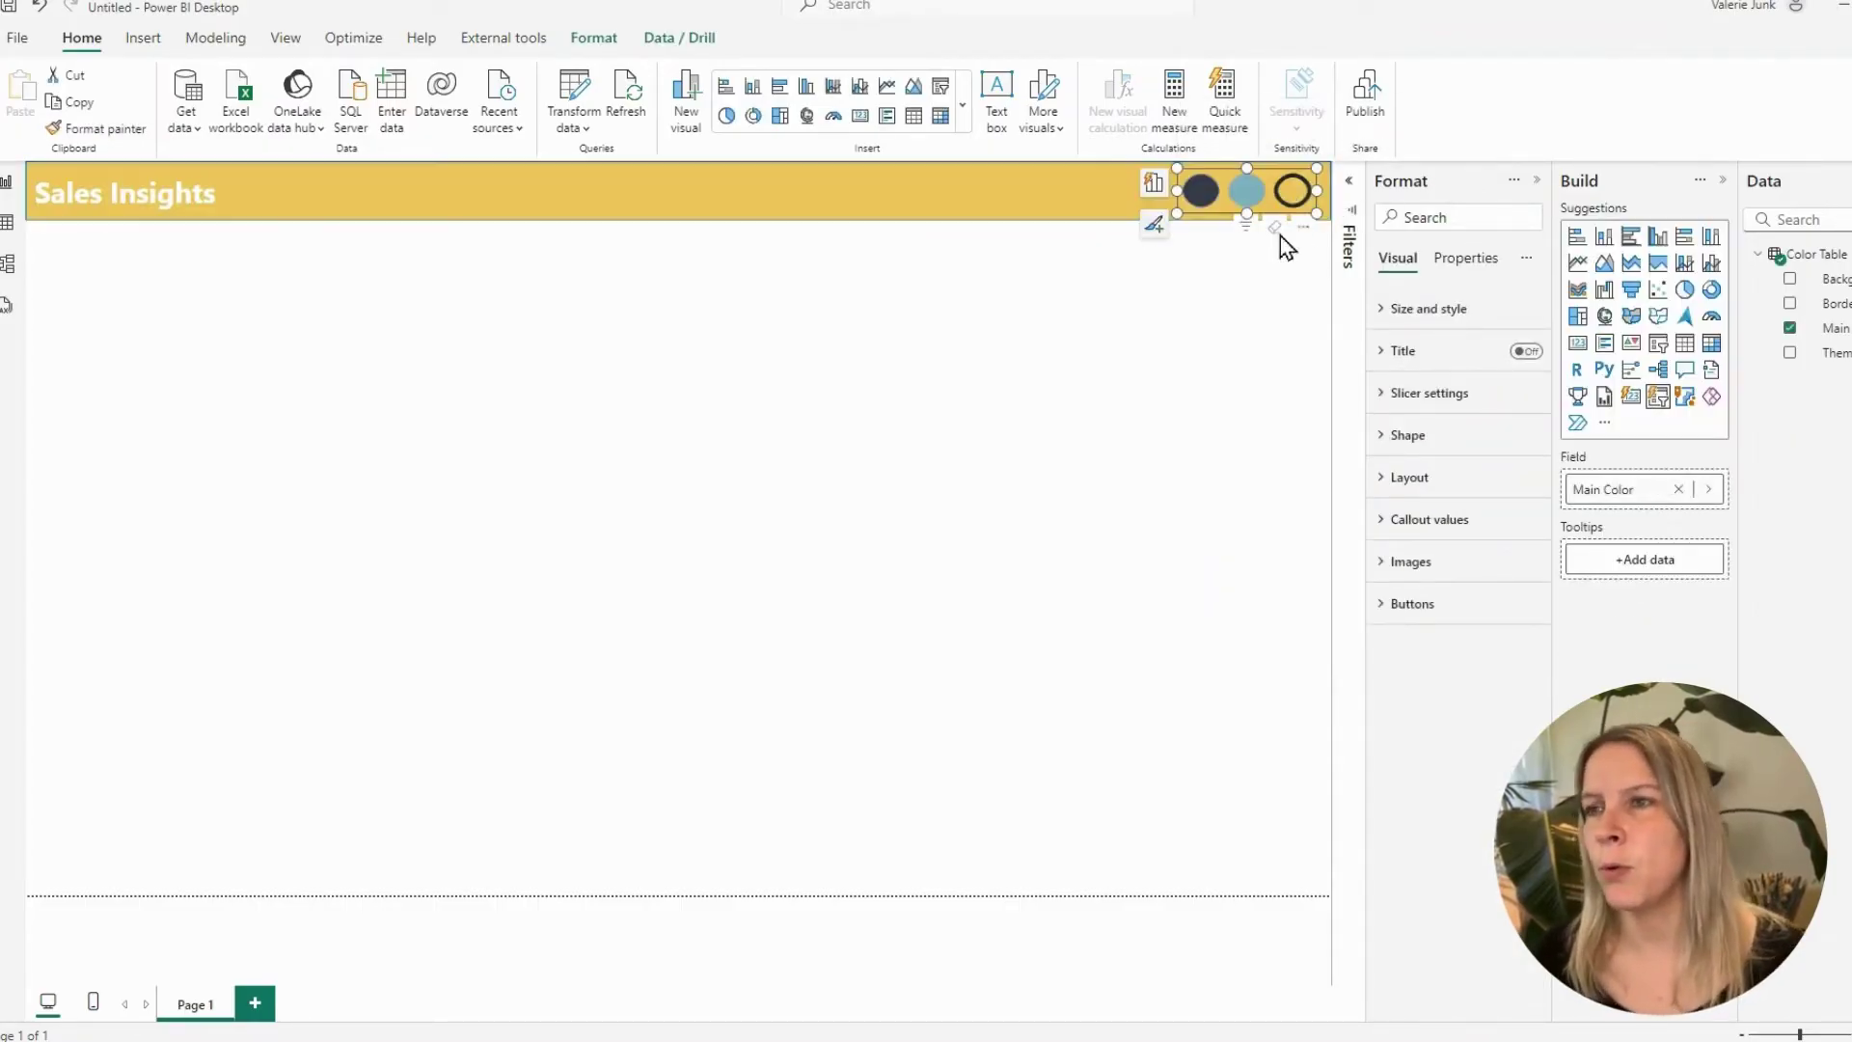
{"action": "left_click", "coordinate": [1219, 446]}
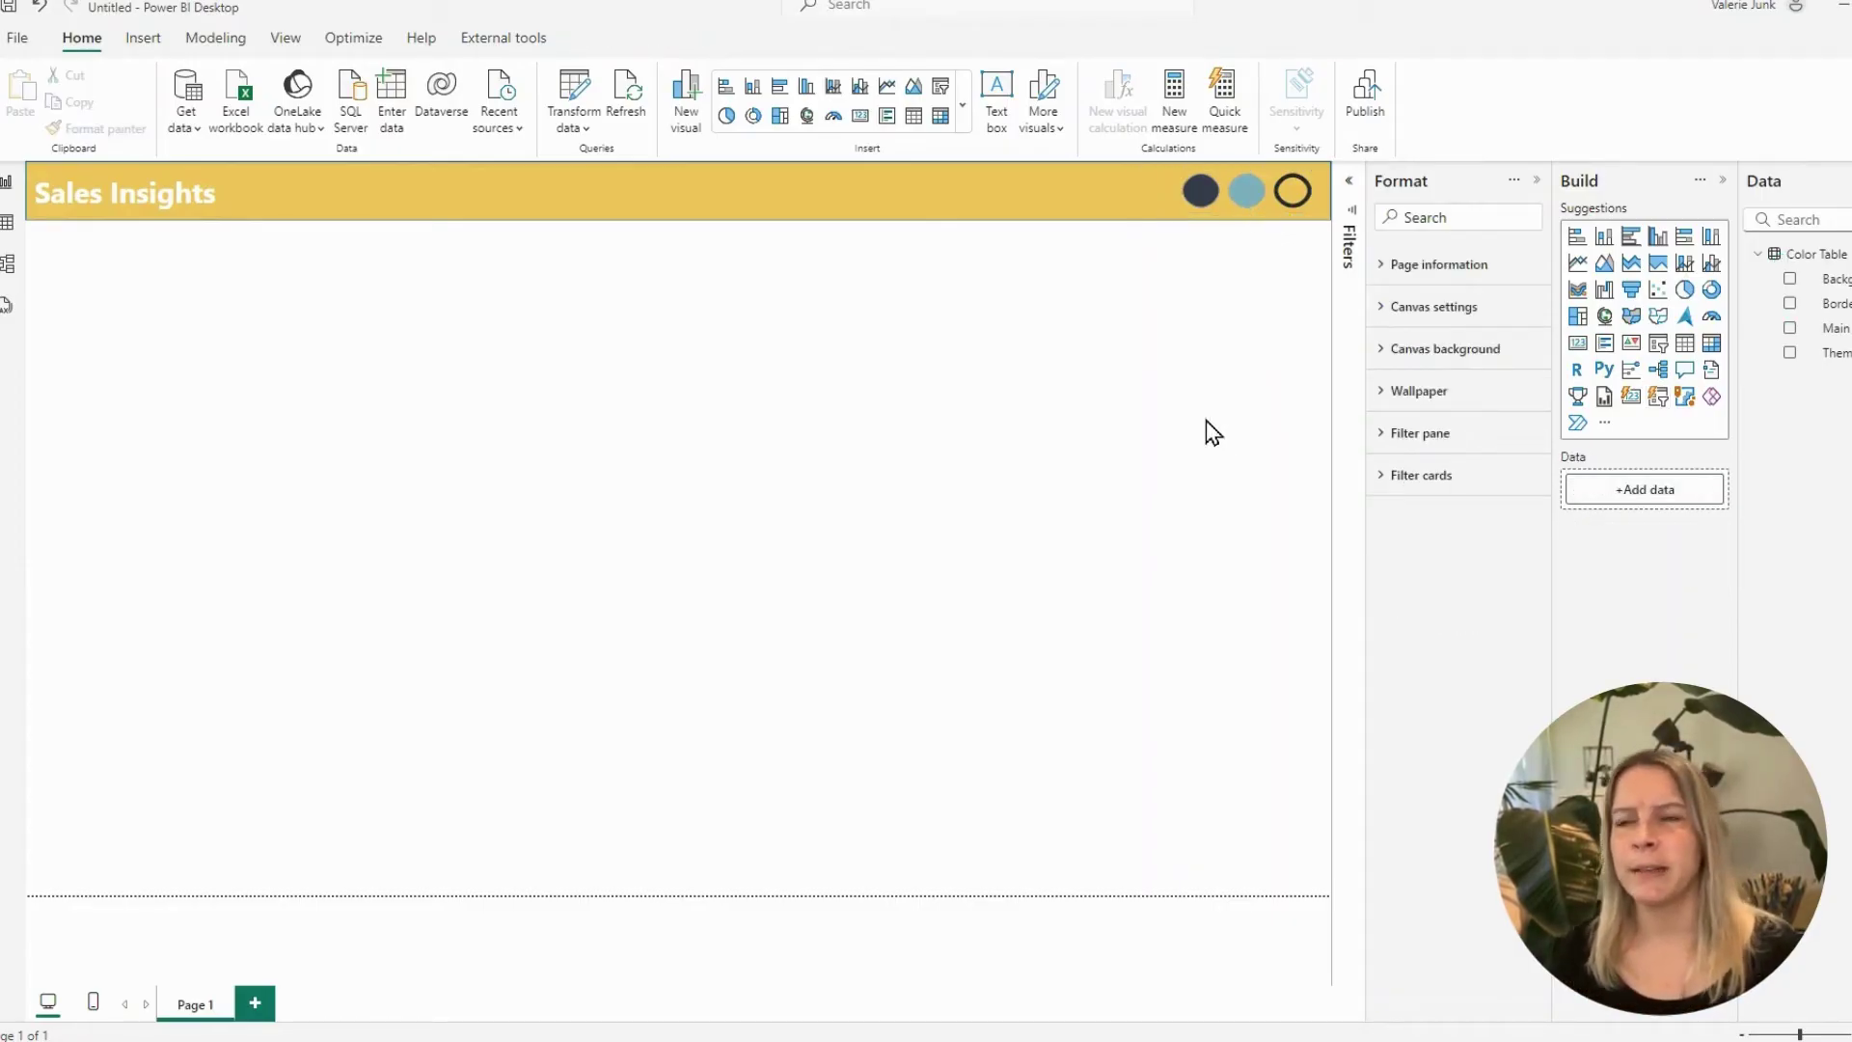
{"action": "left_click", "coordinate": [1204, 216]}
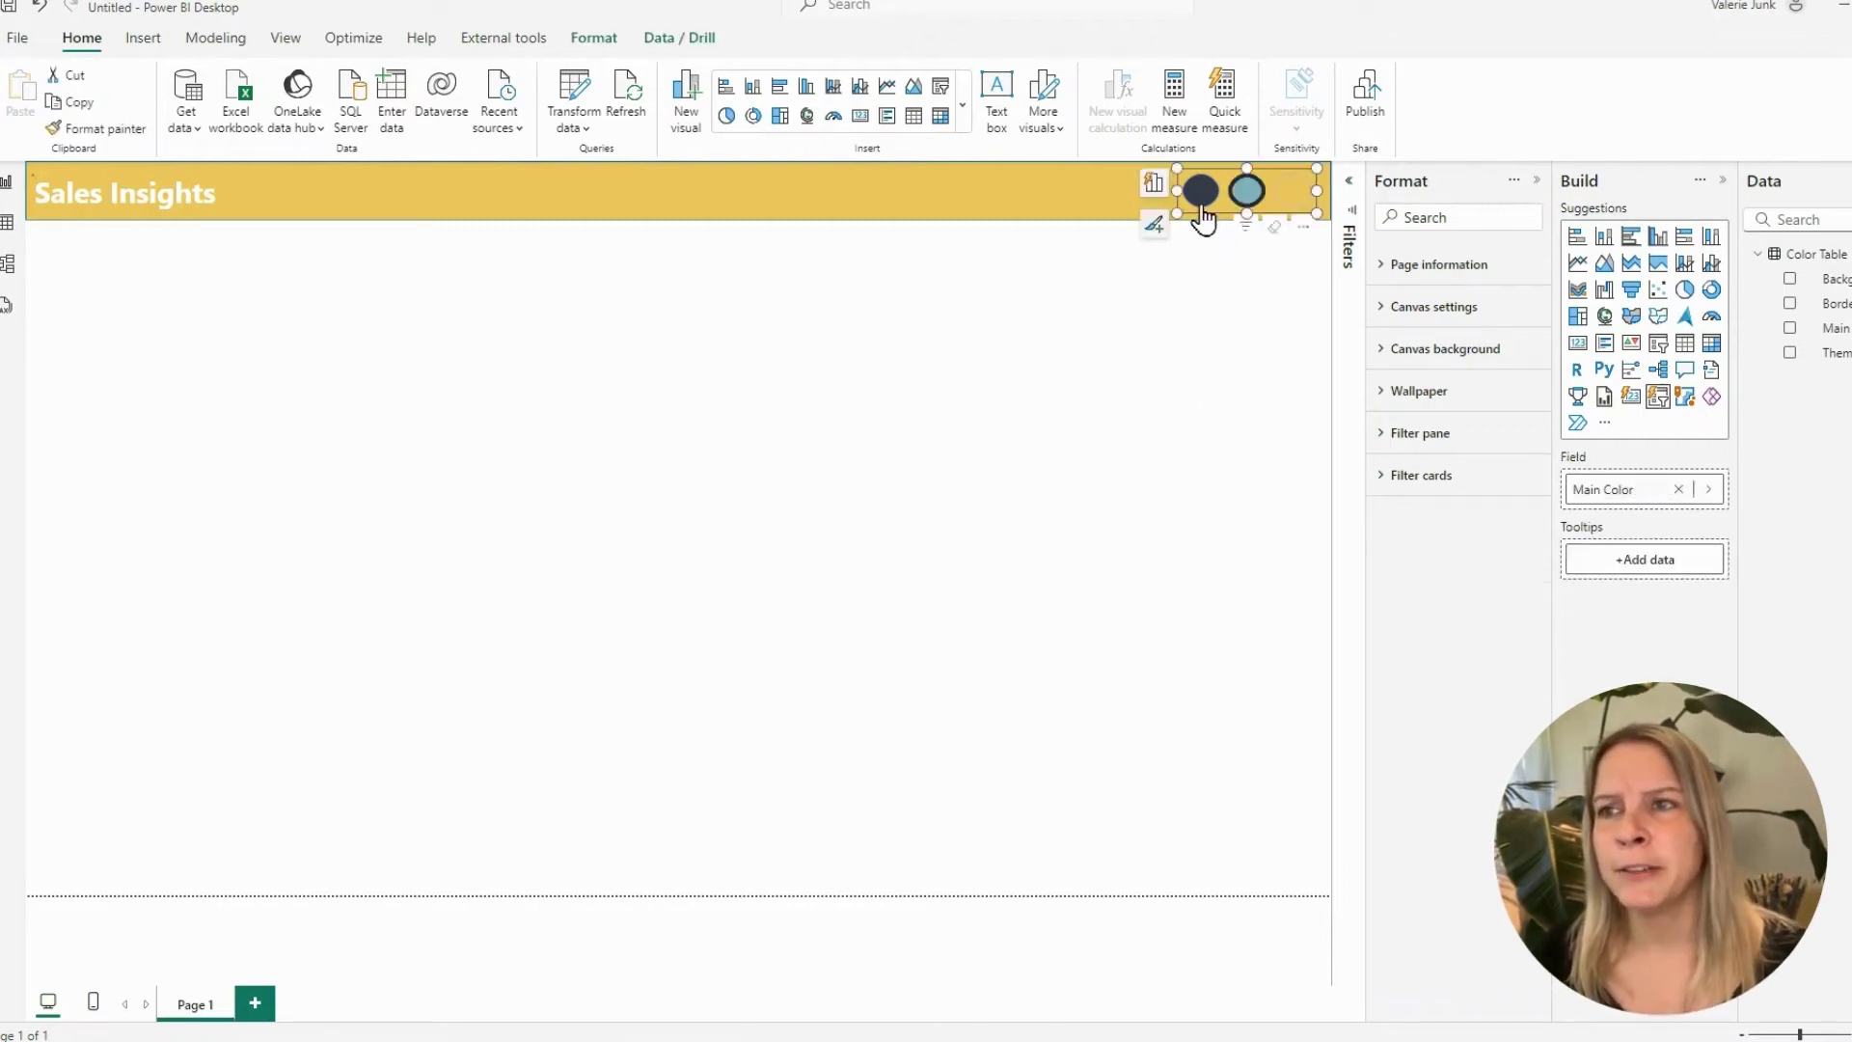
{"action": "left_click", "coordinate": [1203, 206]}
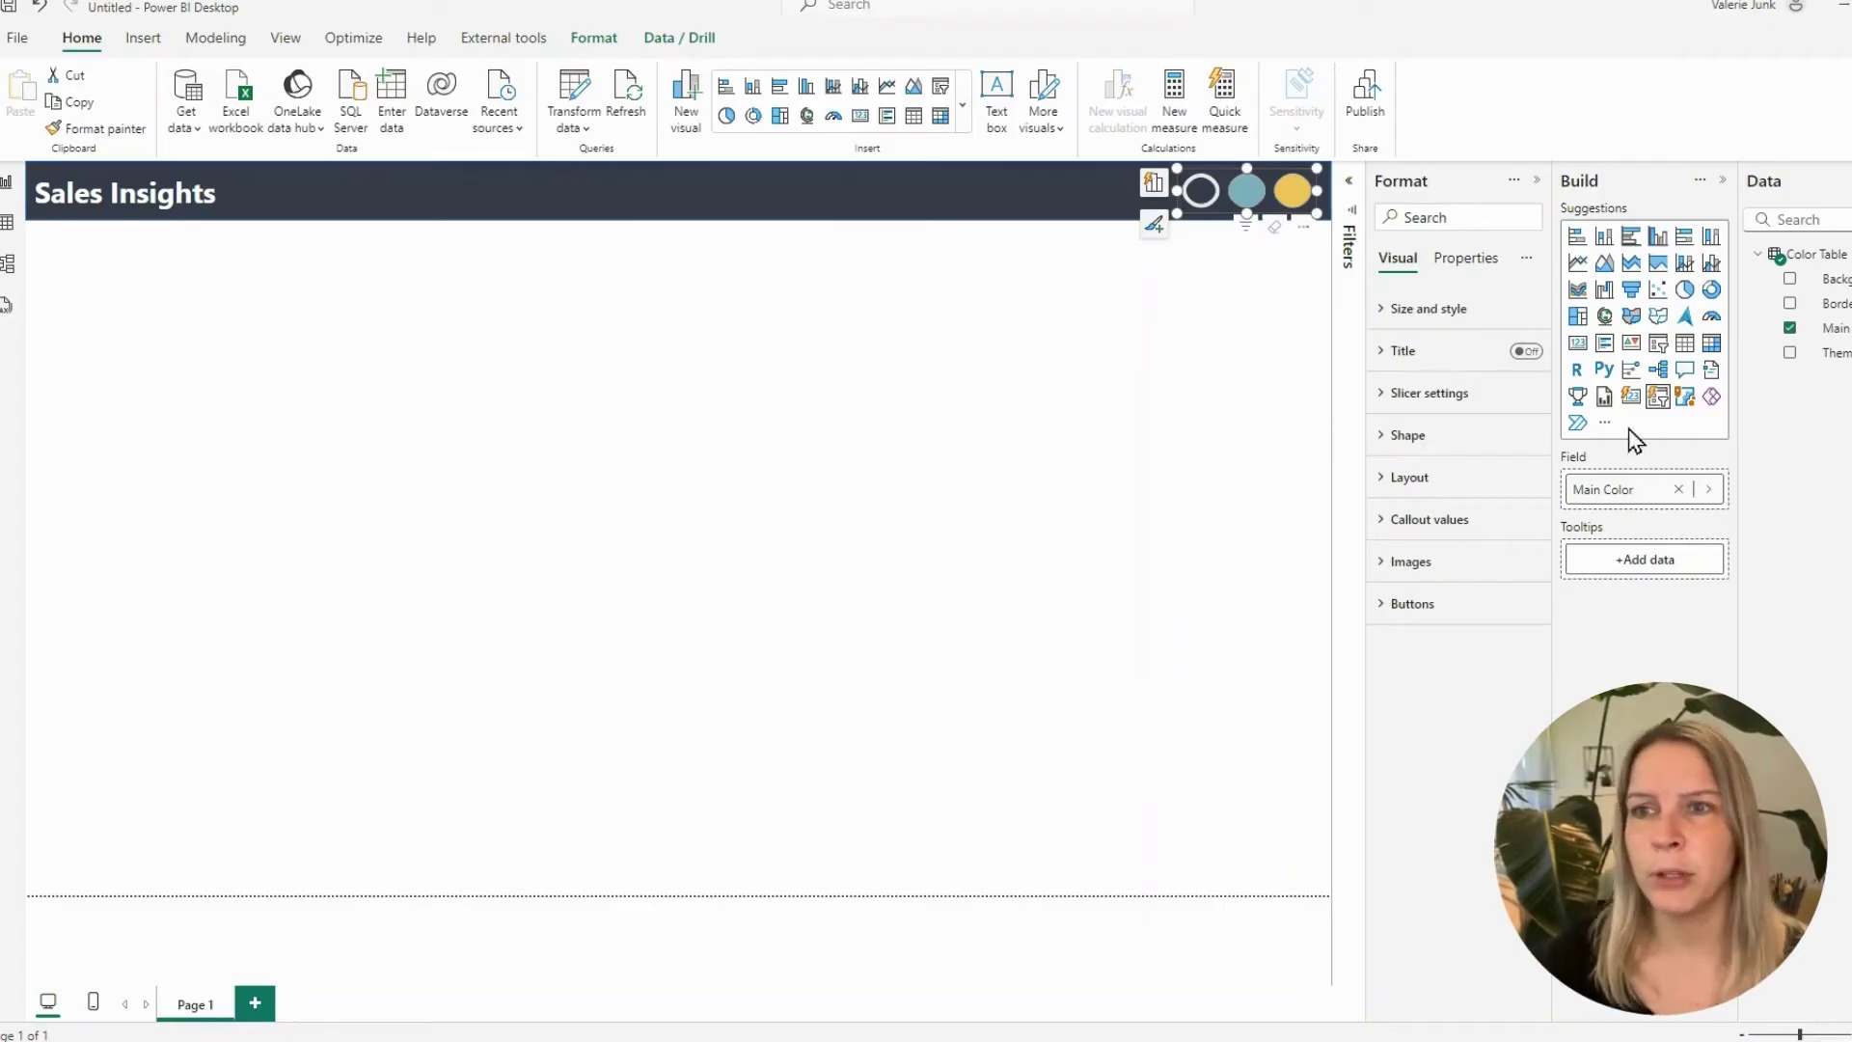
Open the Color Table query's source data for editing in Power Query Editor and add a Font Header column
{"action": "left_click", "coordinate": [575, 101]}
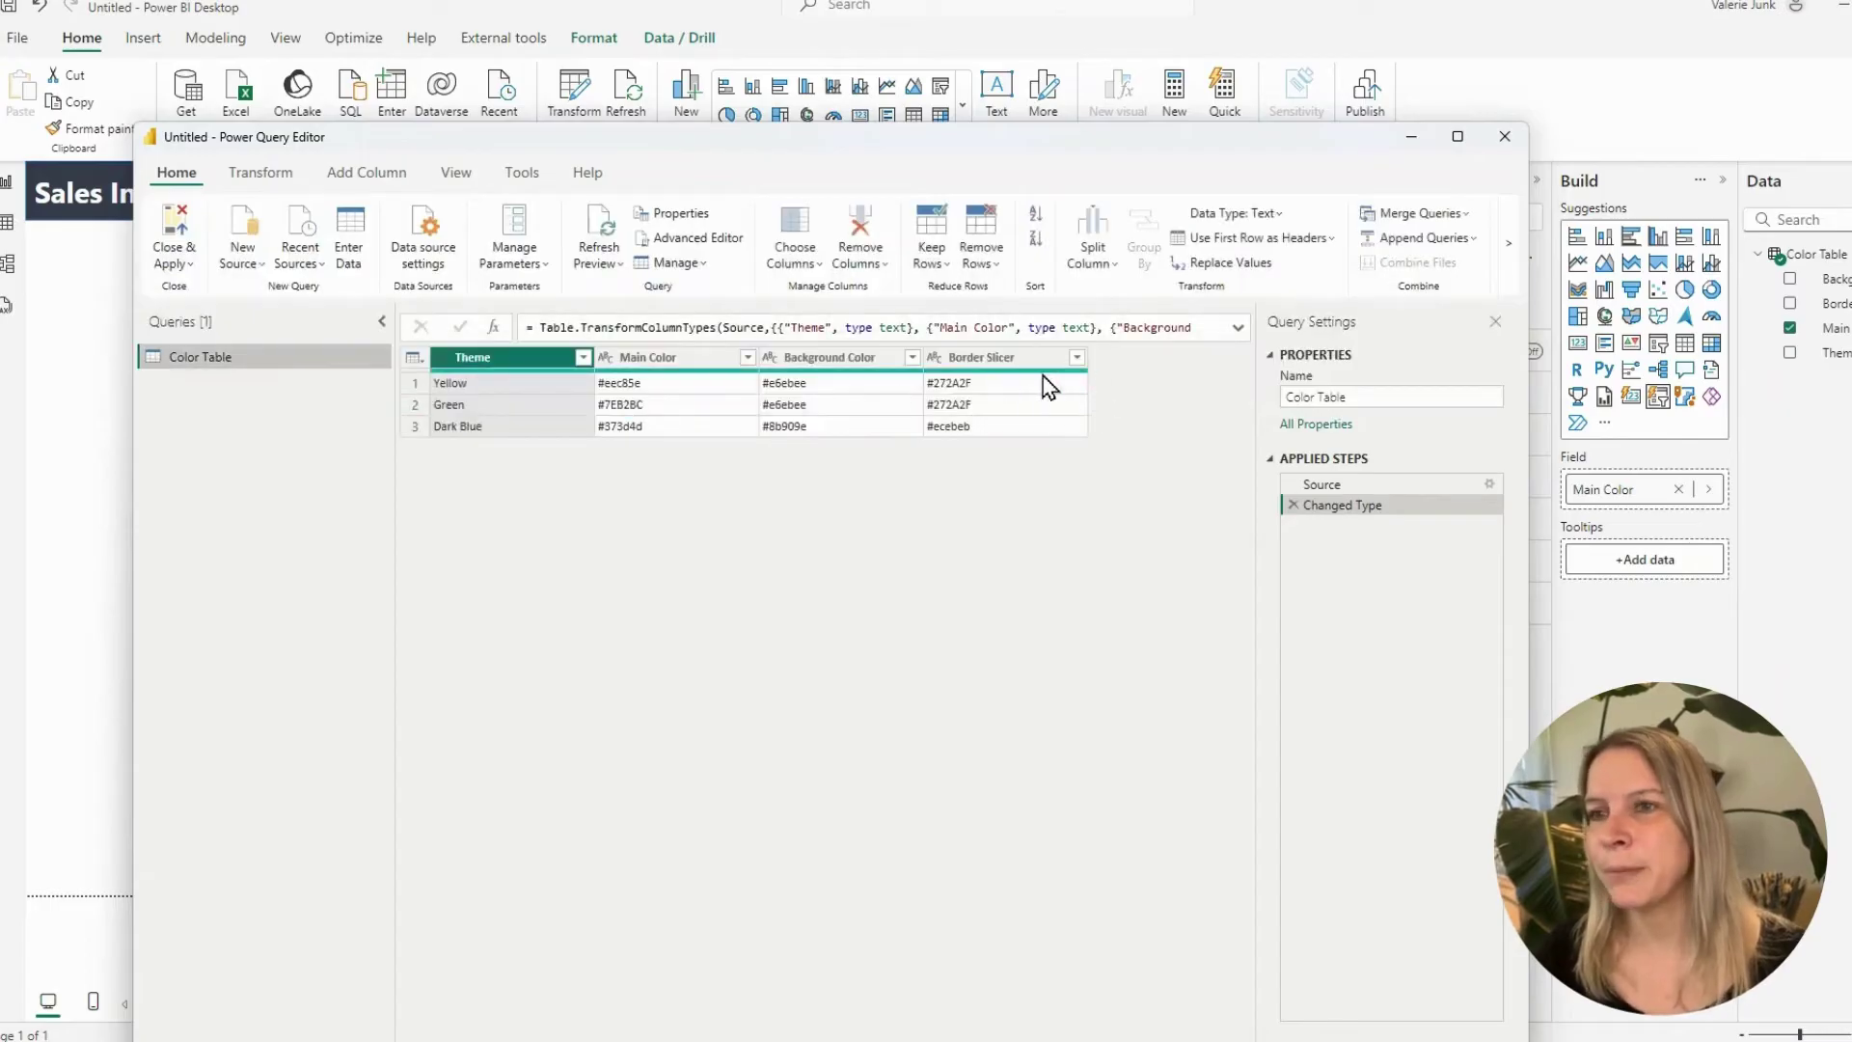
{"action": "left_click", "coordinate": [1490, 483]}
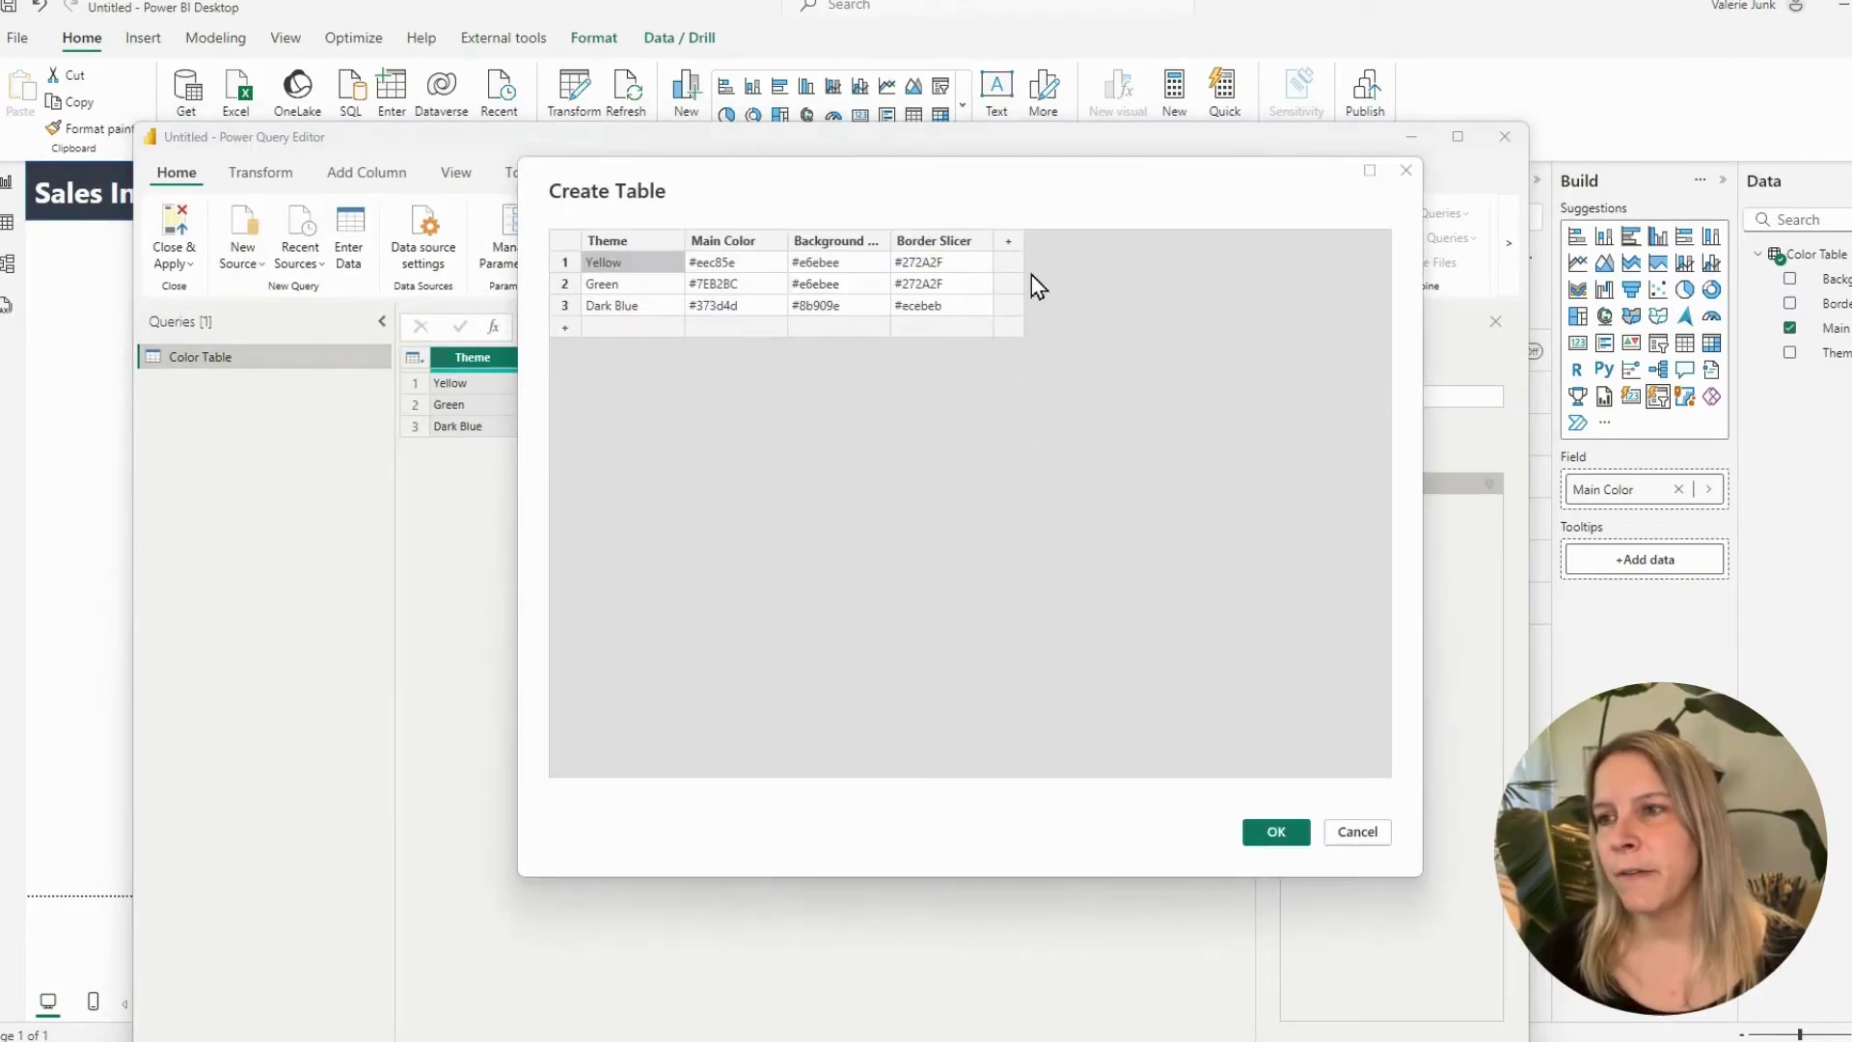
{"action": "left_click", "coordinate": [1011, 243]}
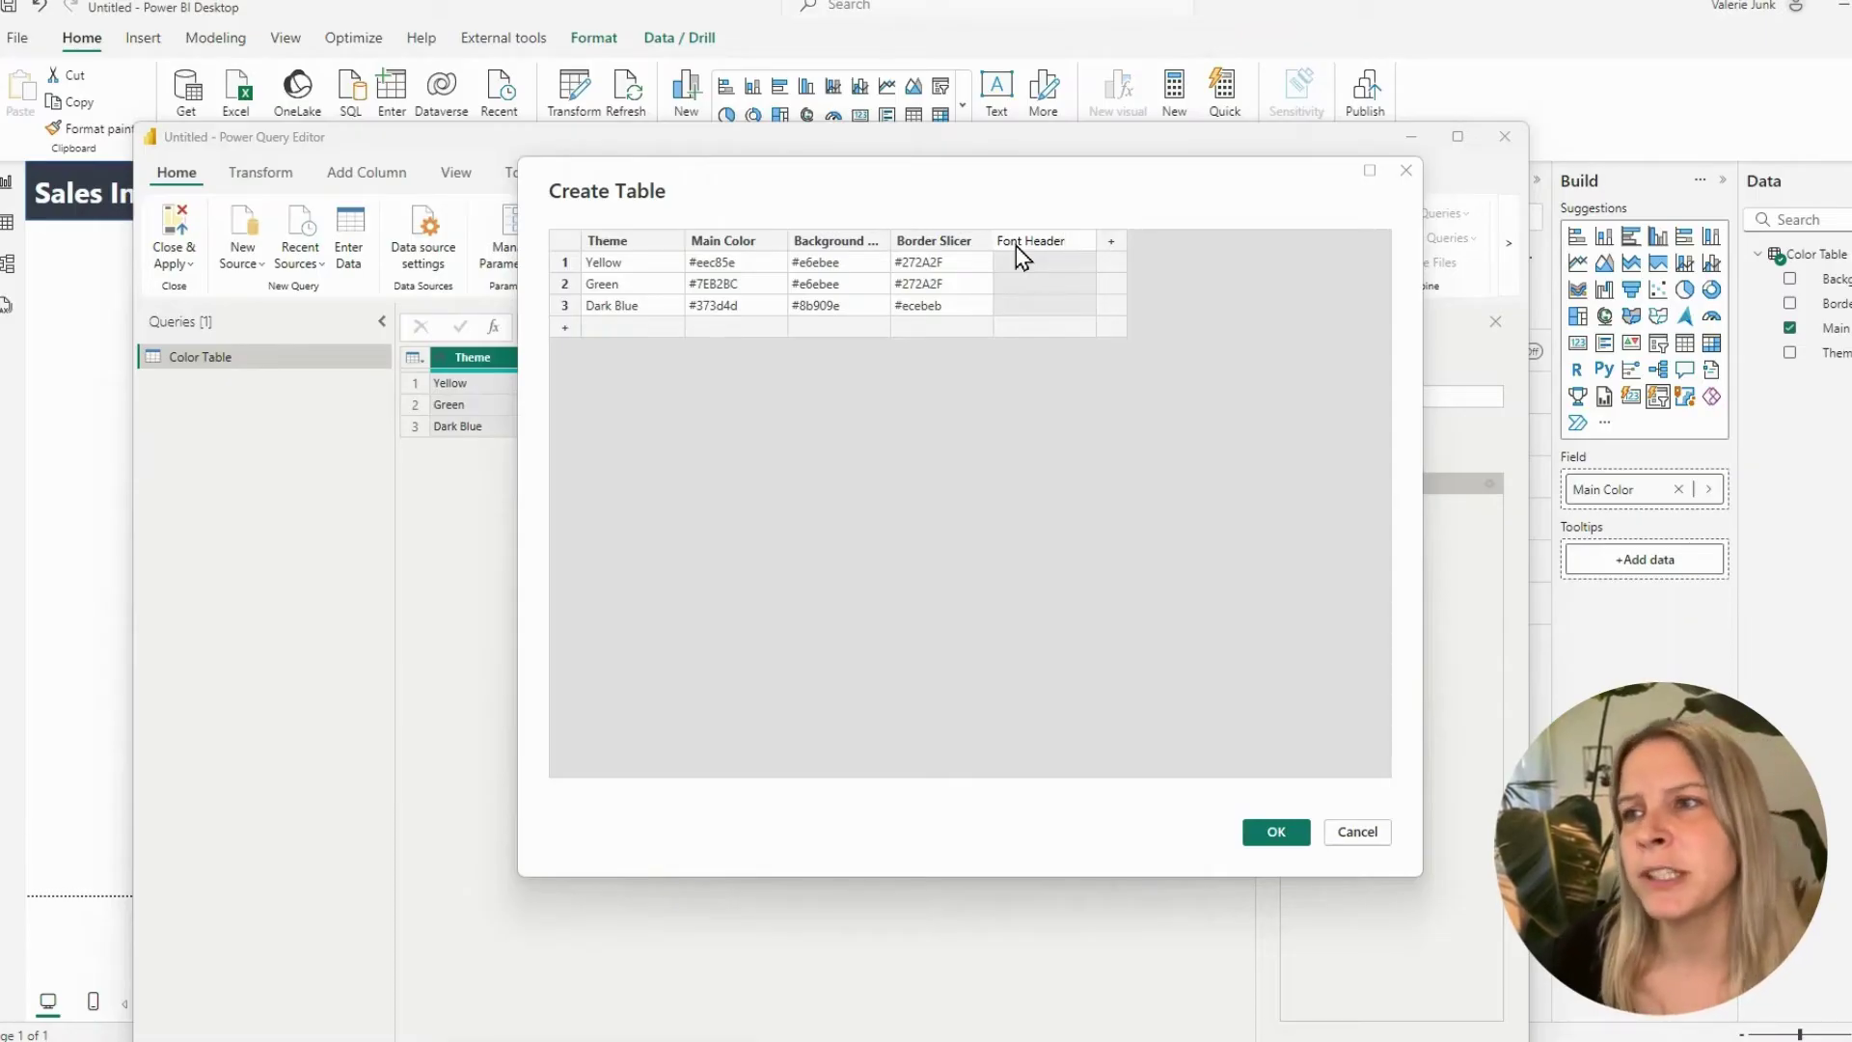
Copy the three Border Slicer color codes into the Font Header column and apply the query changes to the report
{"action": "left_click_drag", "start_coordinate": [953, 268], "coordinate": [952, 314]}
{"action": "key", "text": "ctrl+c"}
{"action": "left_click", "coordinate": [1061, 266]}
{"action": "key", "text": "ctrl+v"}
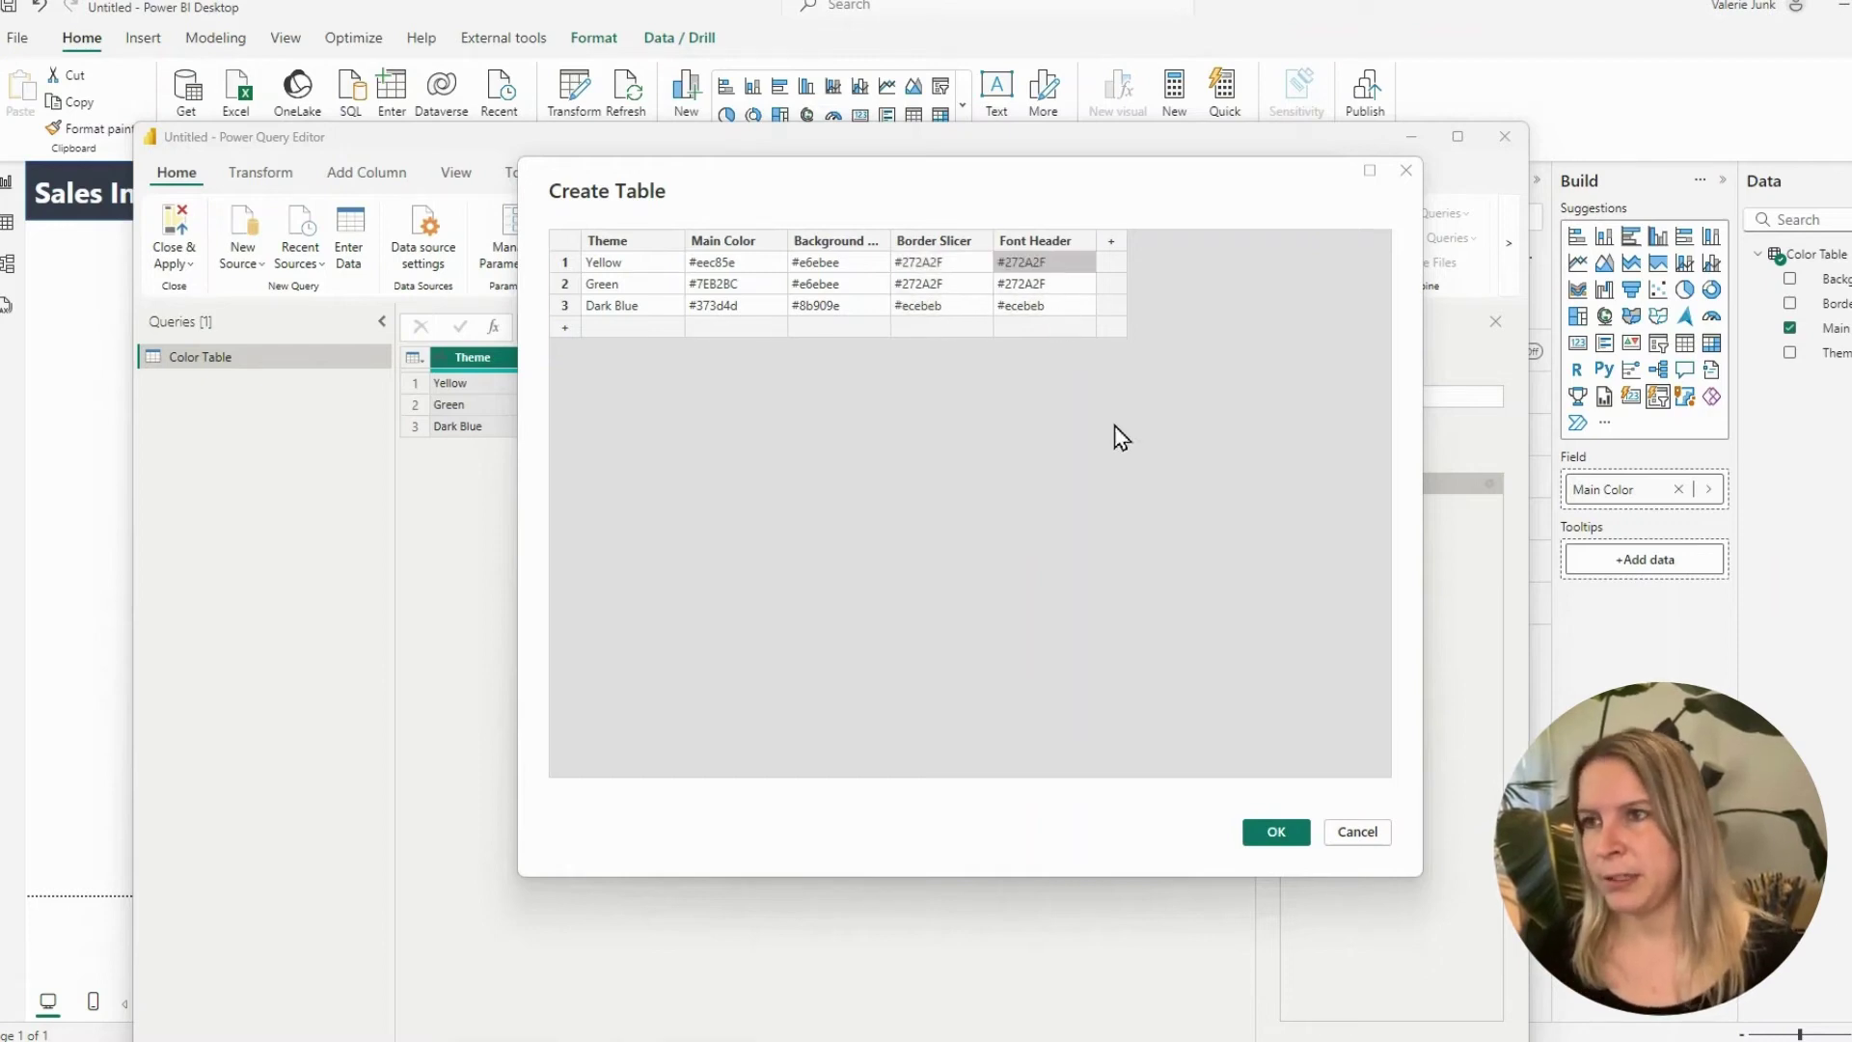
{"action": "left_click", "coordinate": [1294, 837]}
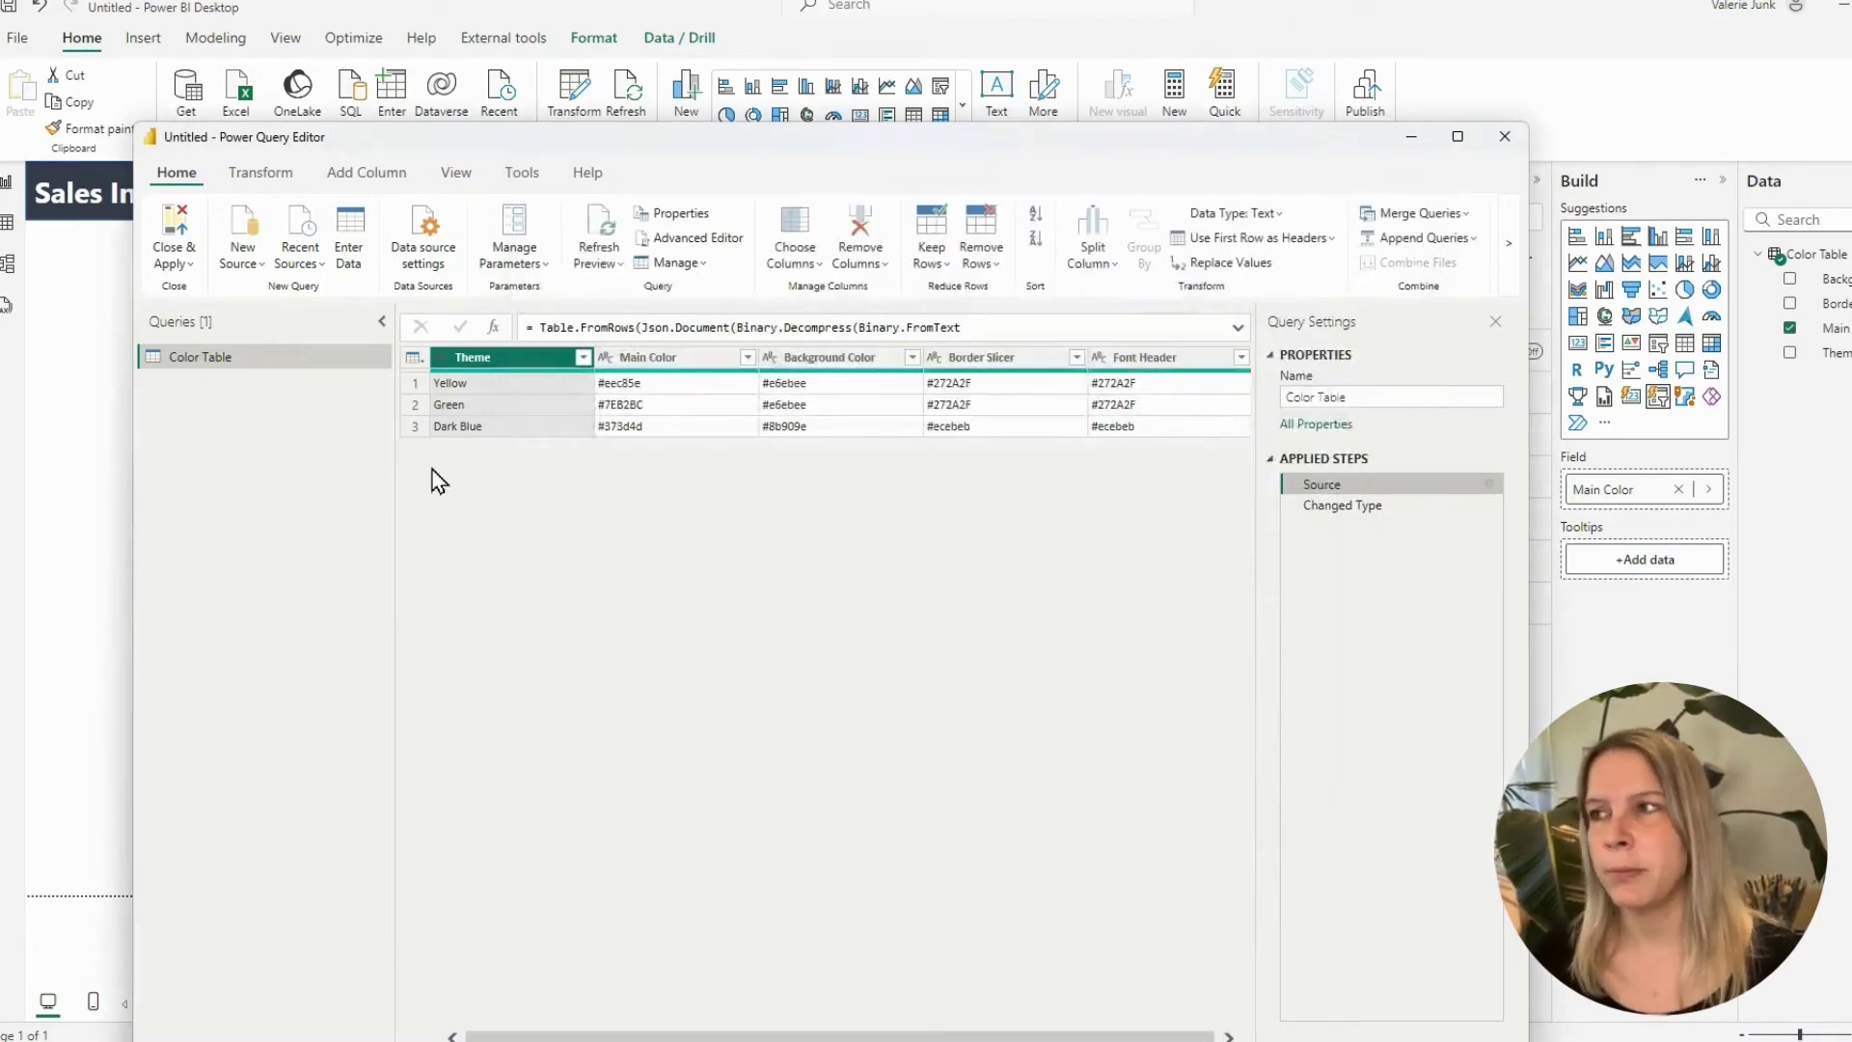
{"action": "left_click", "coordinate": [180, 239]}
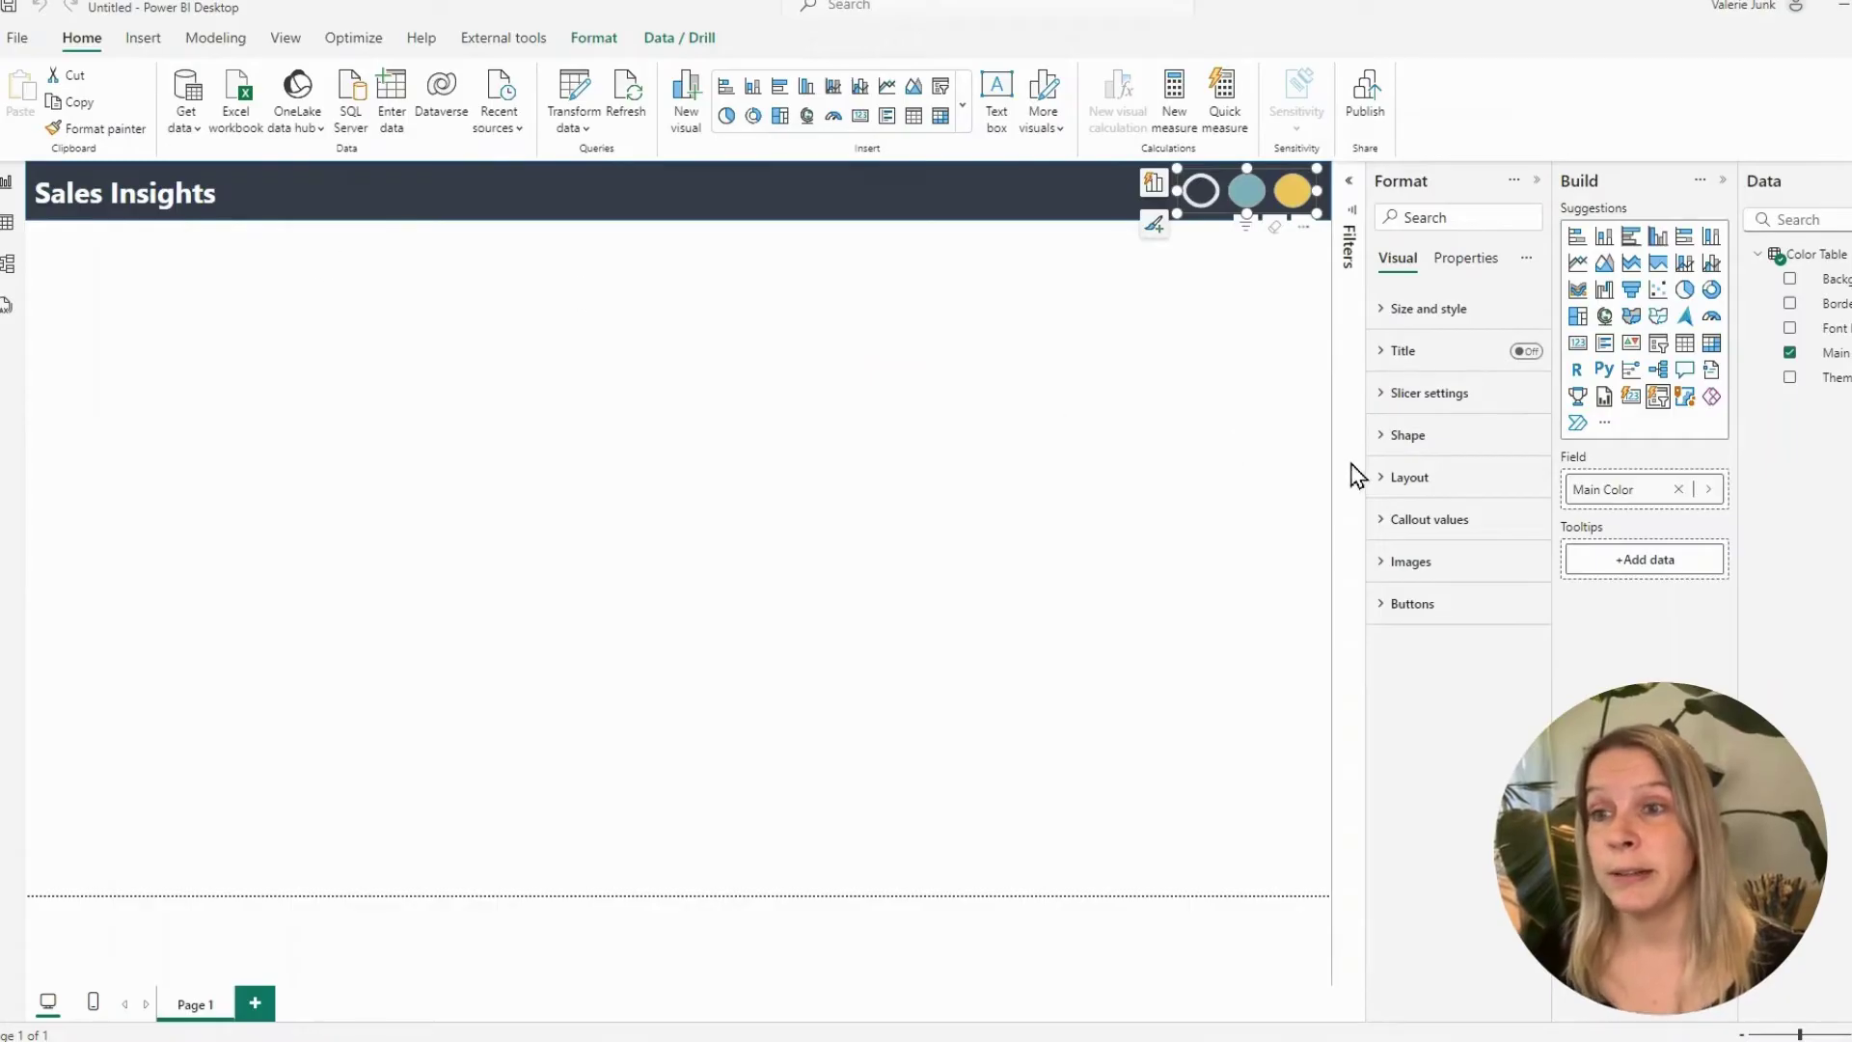
{"action": "left_click", "coordinate": [1408, 442]}
{"action": "left_click", "coordinate": [1407, 436]}
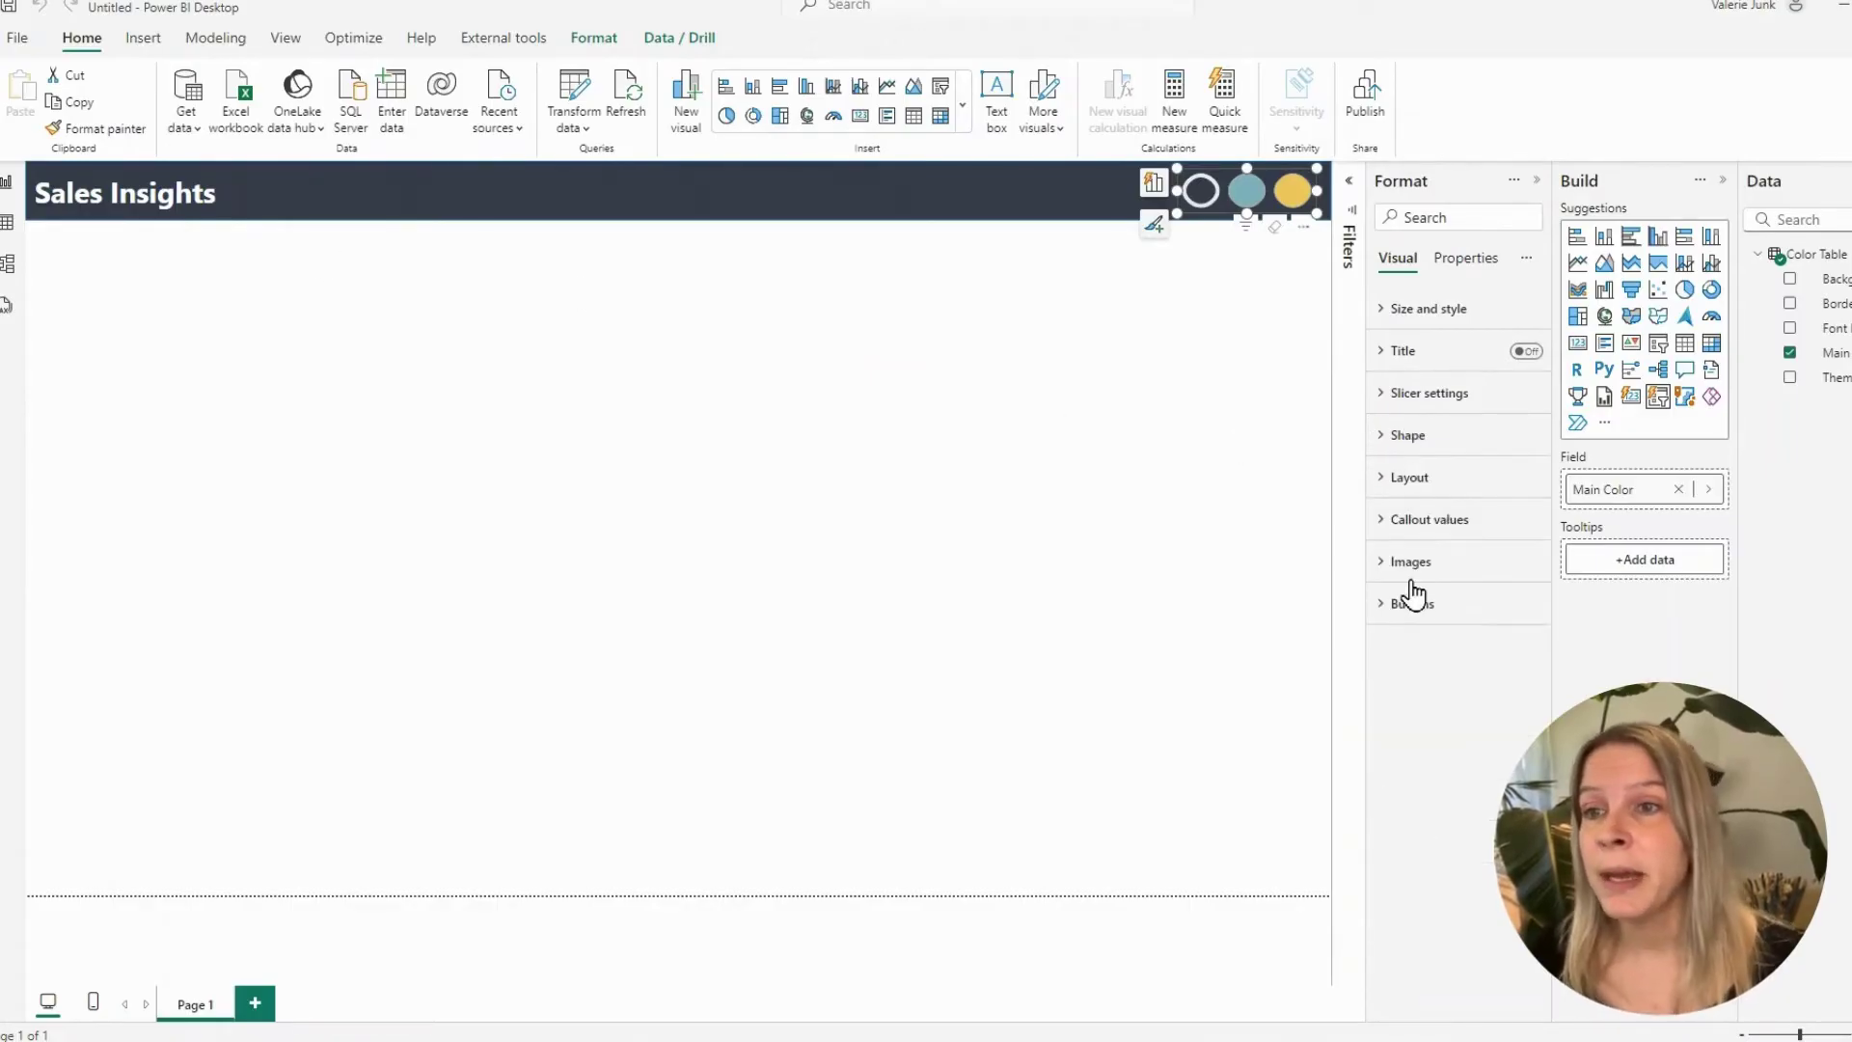
{"action": "left_click", "coordinate": [1418, 523]}
Conditionally format the header title's font color by field value, based on the first Font Header from Color Table
{"action": "left_click", "coordinate": [649, 223]}
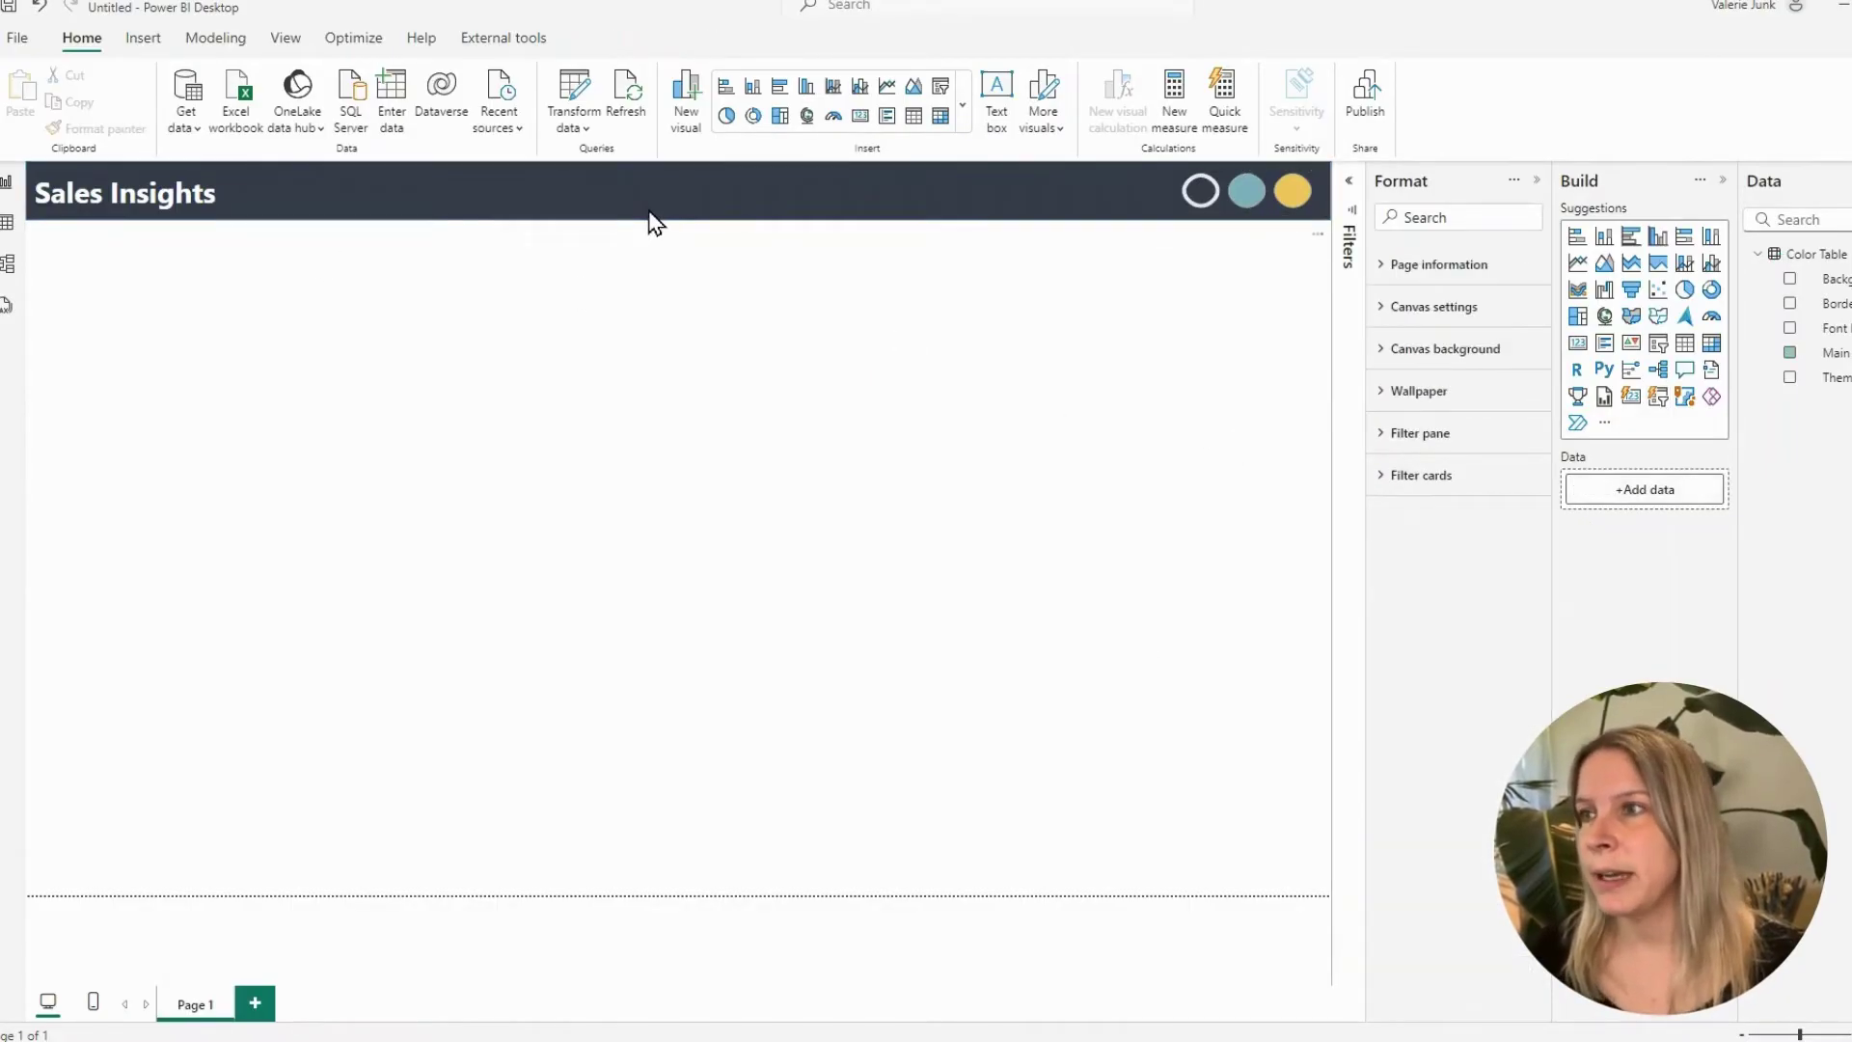
{"action": "left_click", "coordinate": [649, 220]}
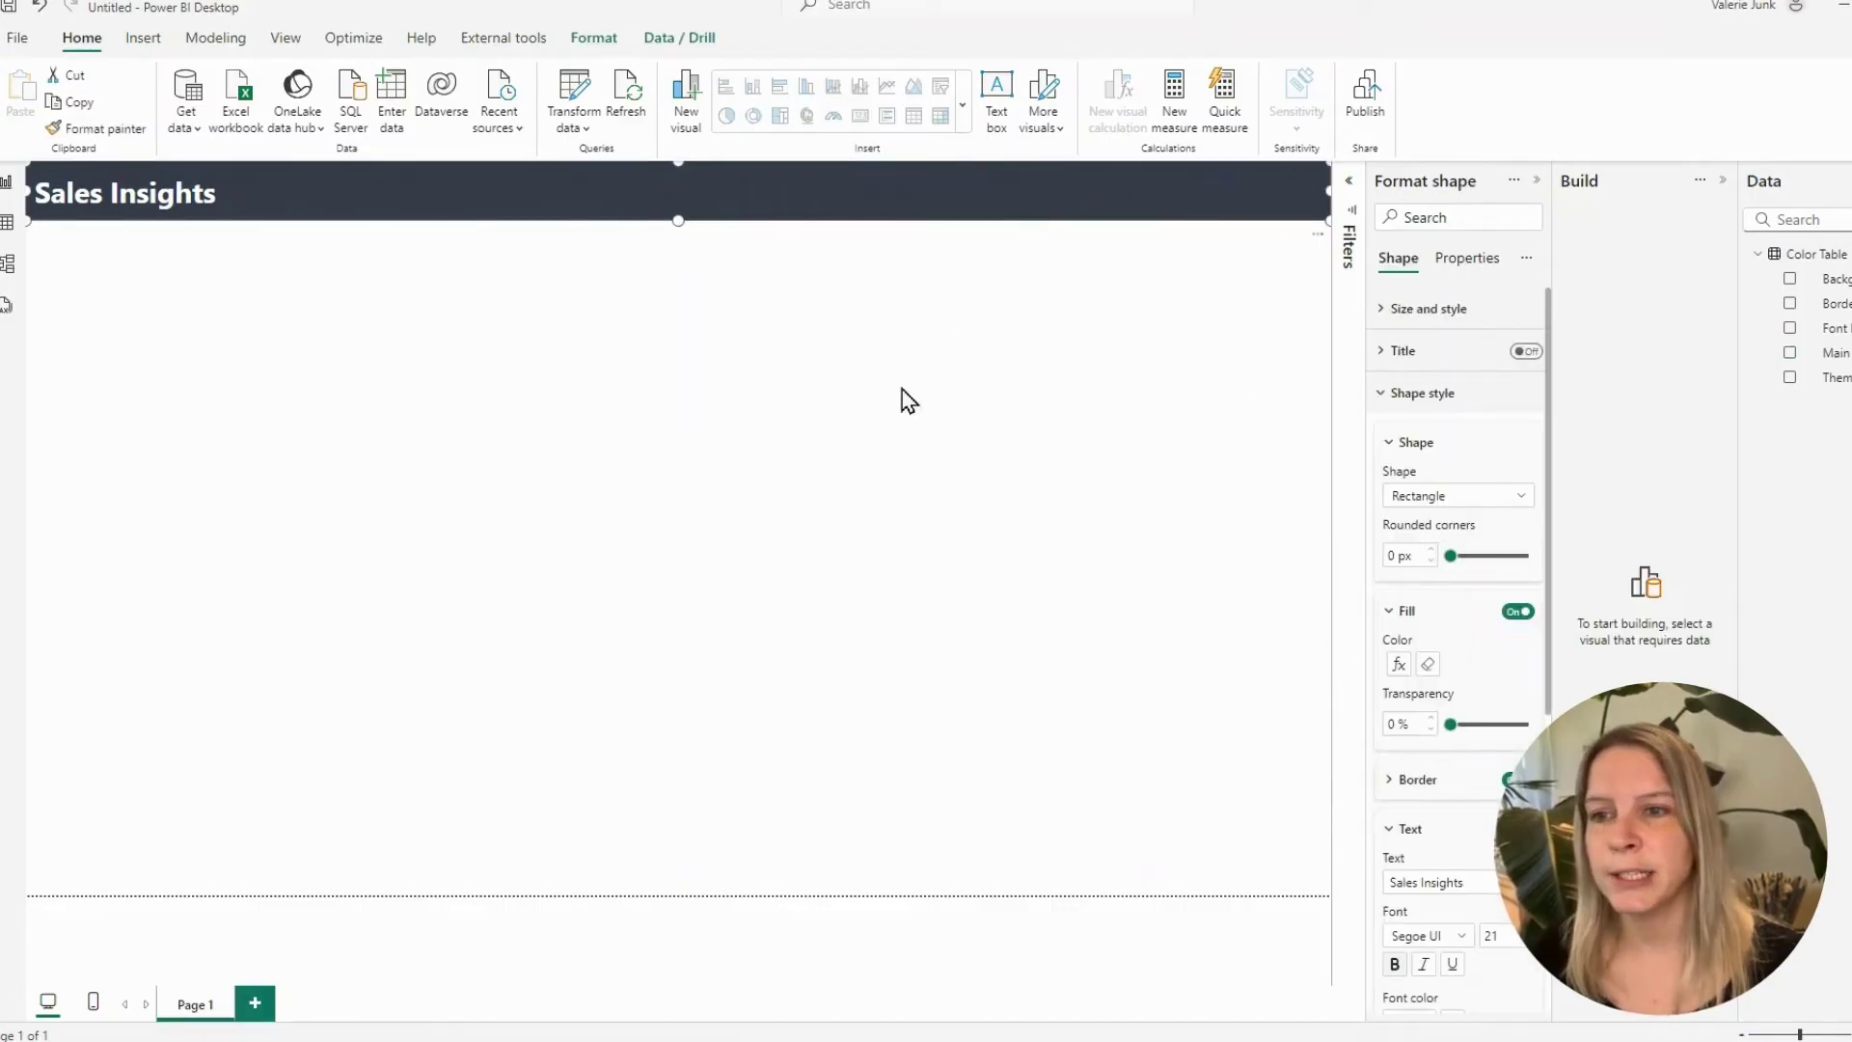
{"action": "scroll", "coordinate": [1472, 917], "scroll_direction": "down", "scroll_amount": 1}
{"action": "left_click", "coordinate": [1453, 919]}
{"action": "left_click", "coordinate": [633, 302]}
{"action": "left_click", "coordinate": [593, 396]}
{"action": "left_click", "coordinate": [606, 389]}
{"action": "left_click", "coordinate": [531, 460]}
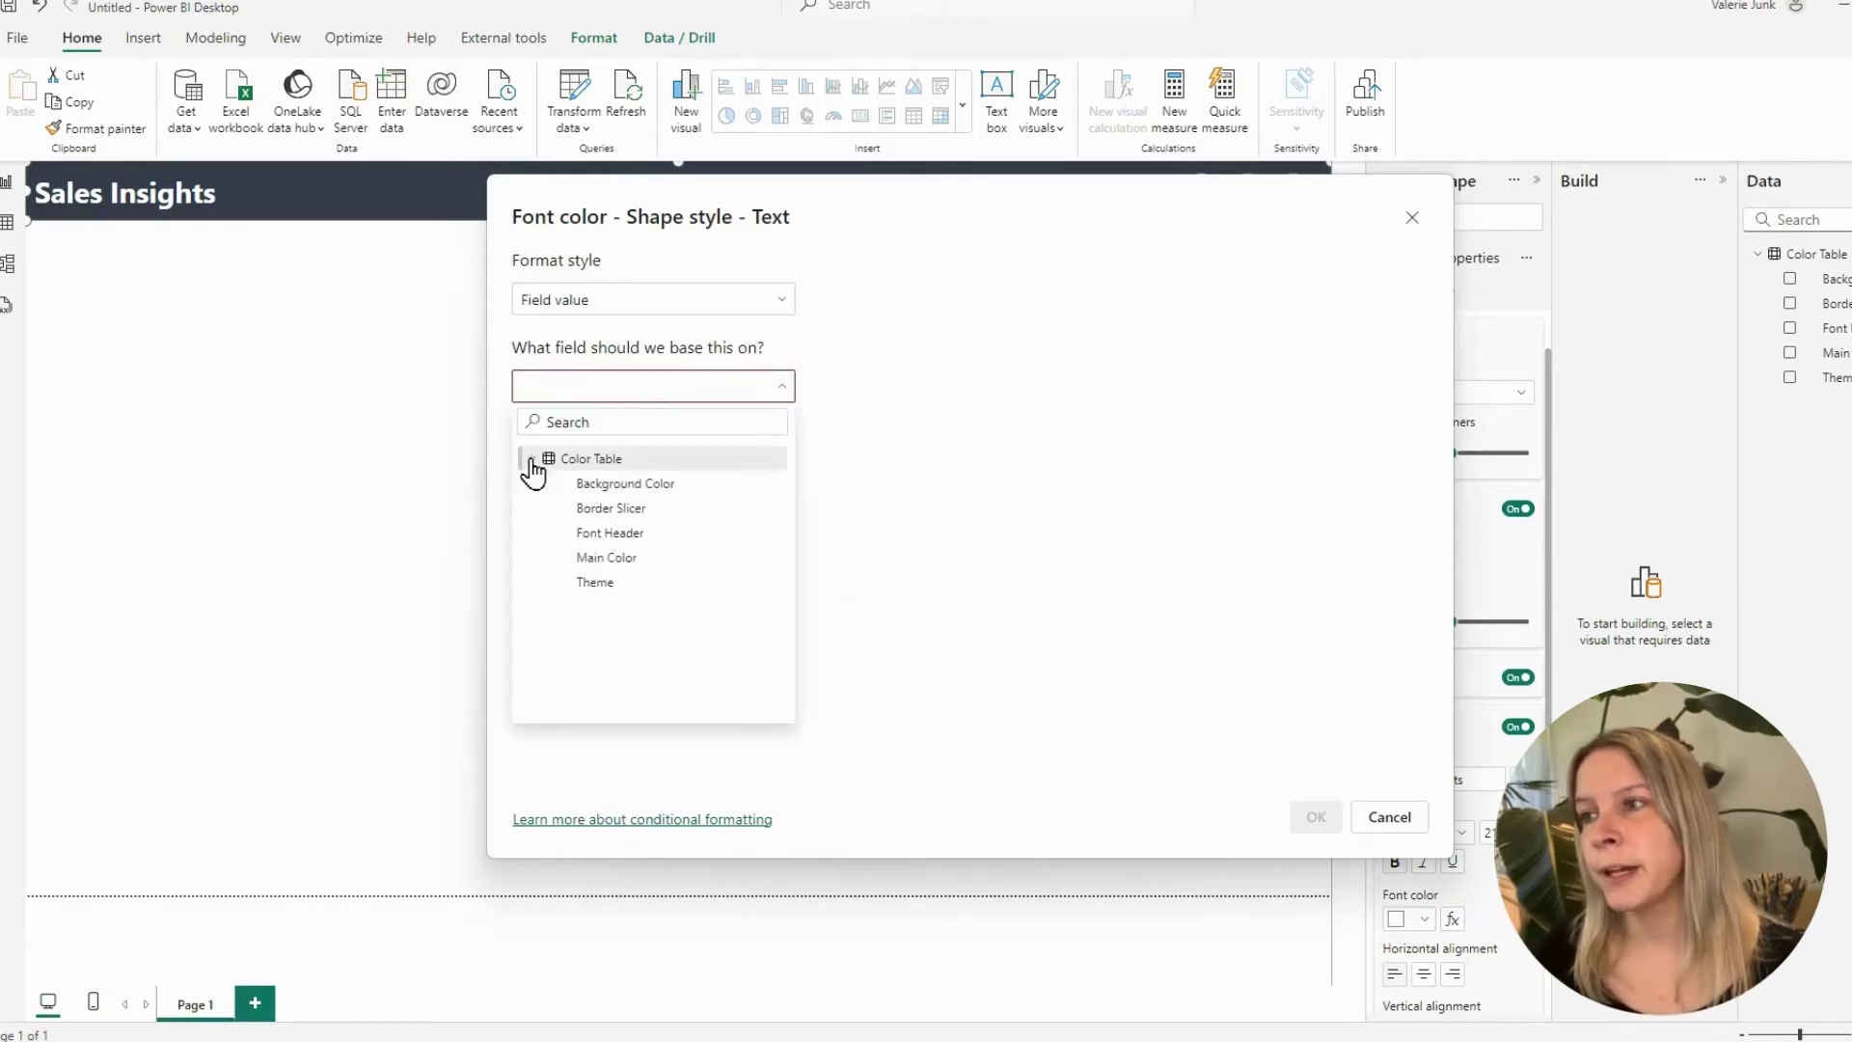
{"action": "left_click", "coordinate": [651, 534]}
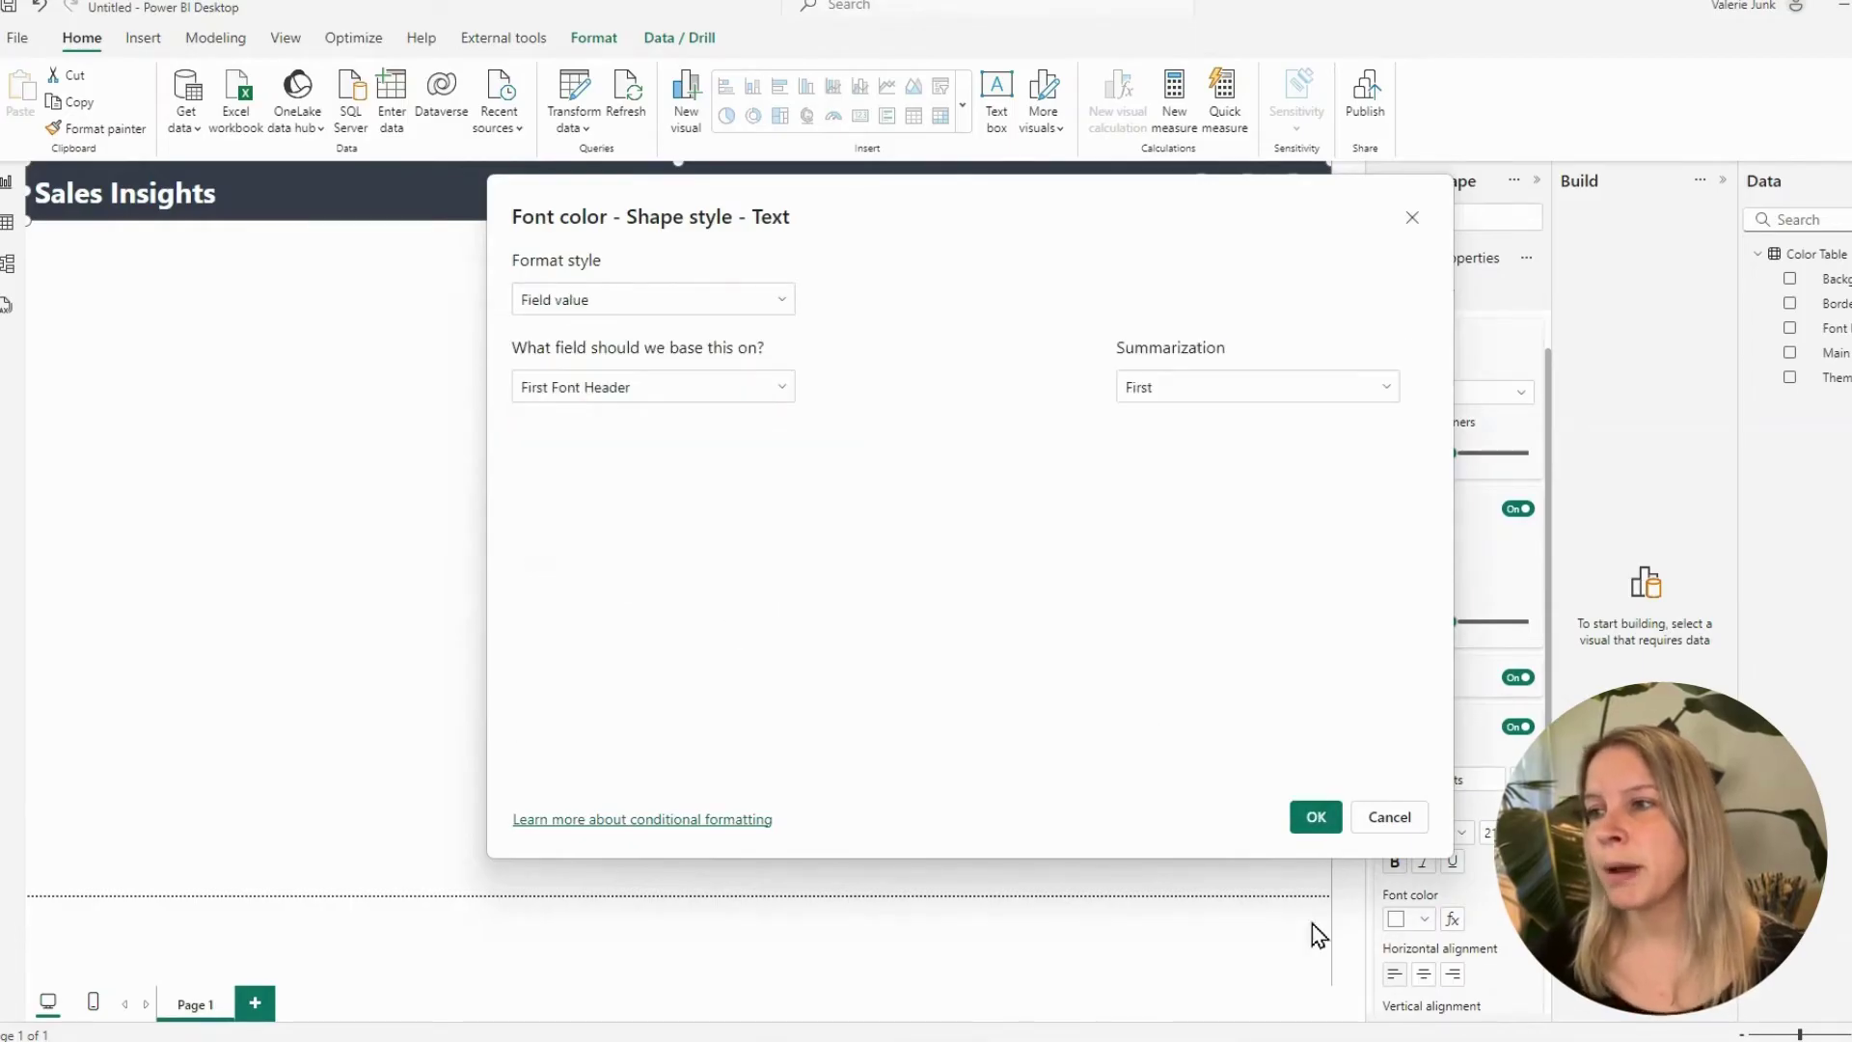
{"action": "left_click", "coordinate": [1316, 816]}
Switch the slicer through teal, yellow and dark blue to check the header title's font color, finishing on dark blue
{"action": "left_click", "coordinate": [1240, 302]}
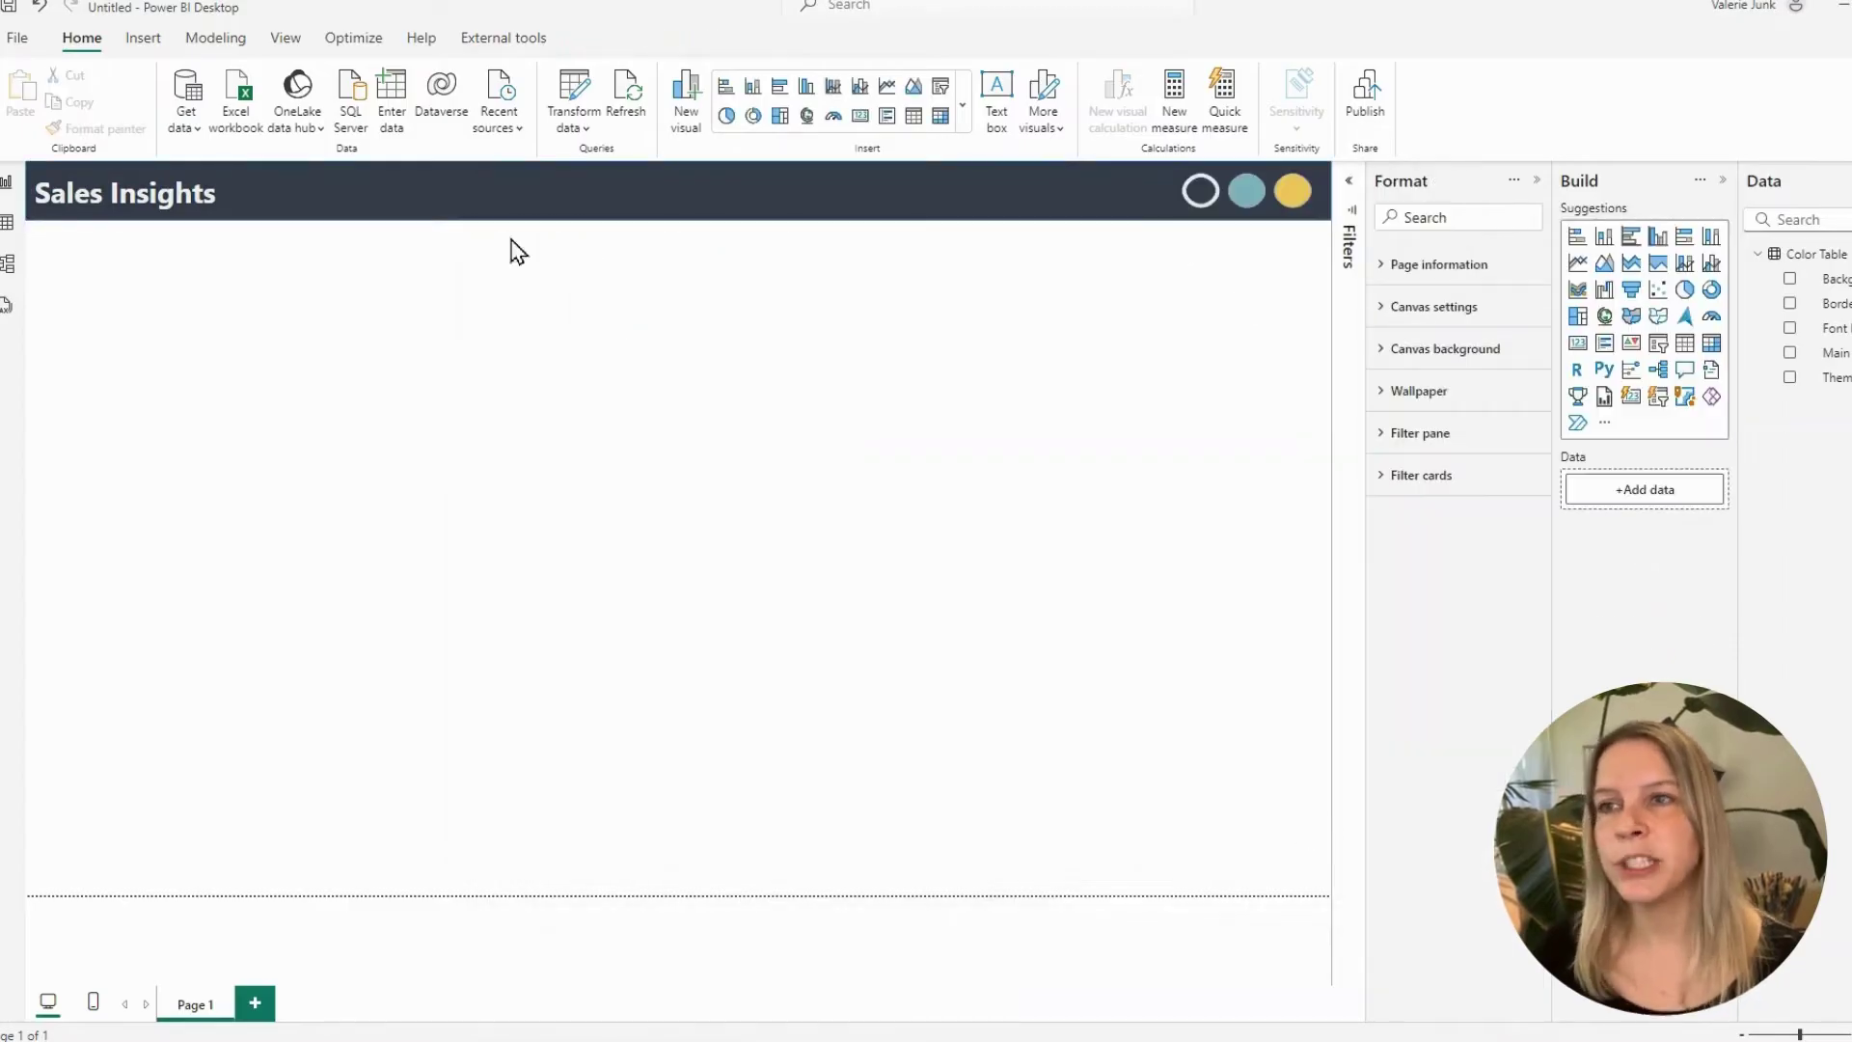
{"action": "left_click", "coordinate": [1246, 198]}
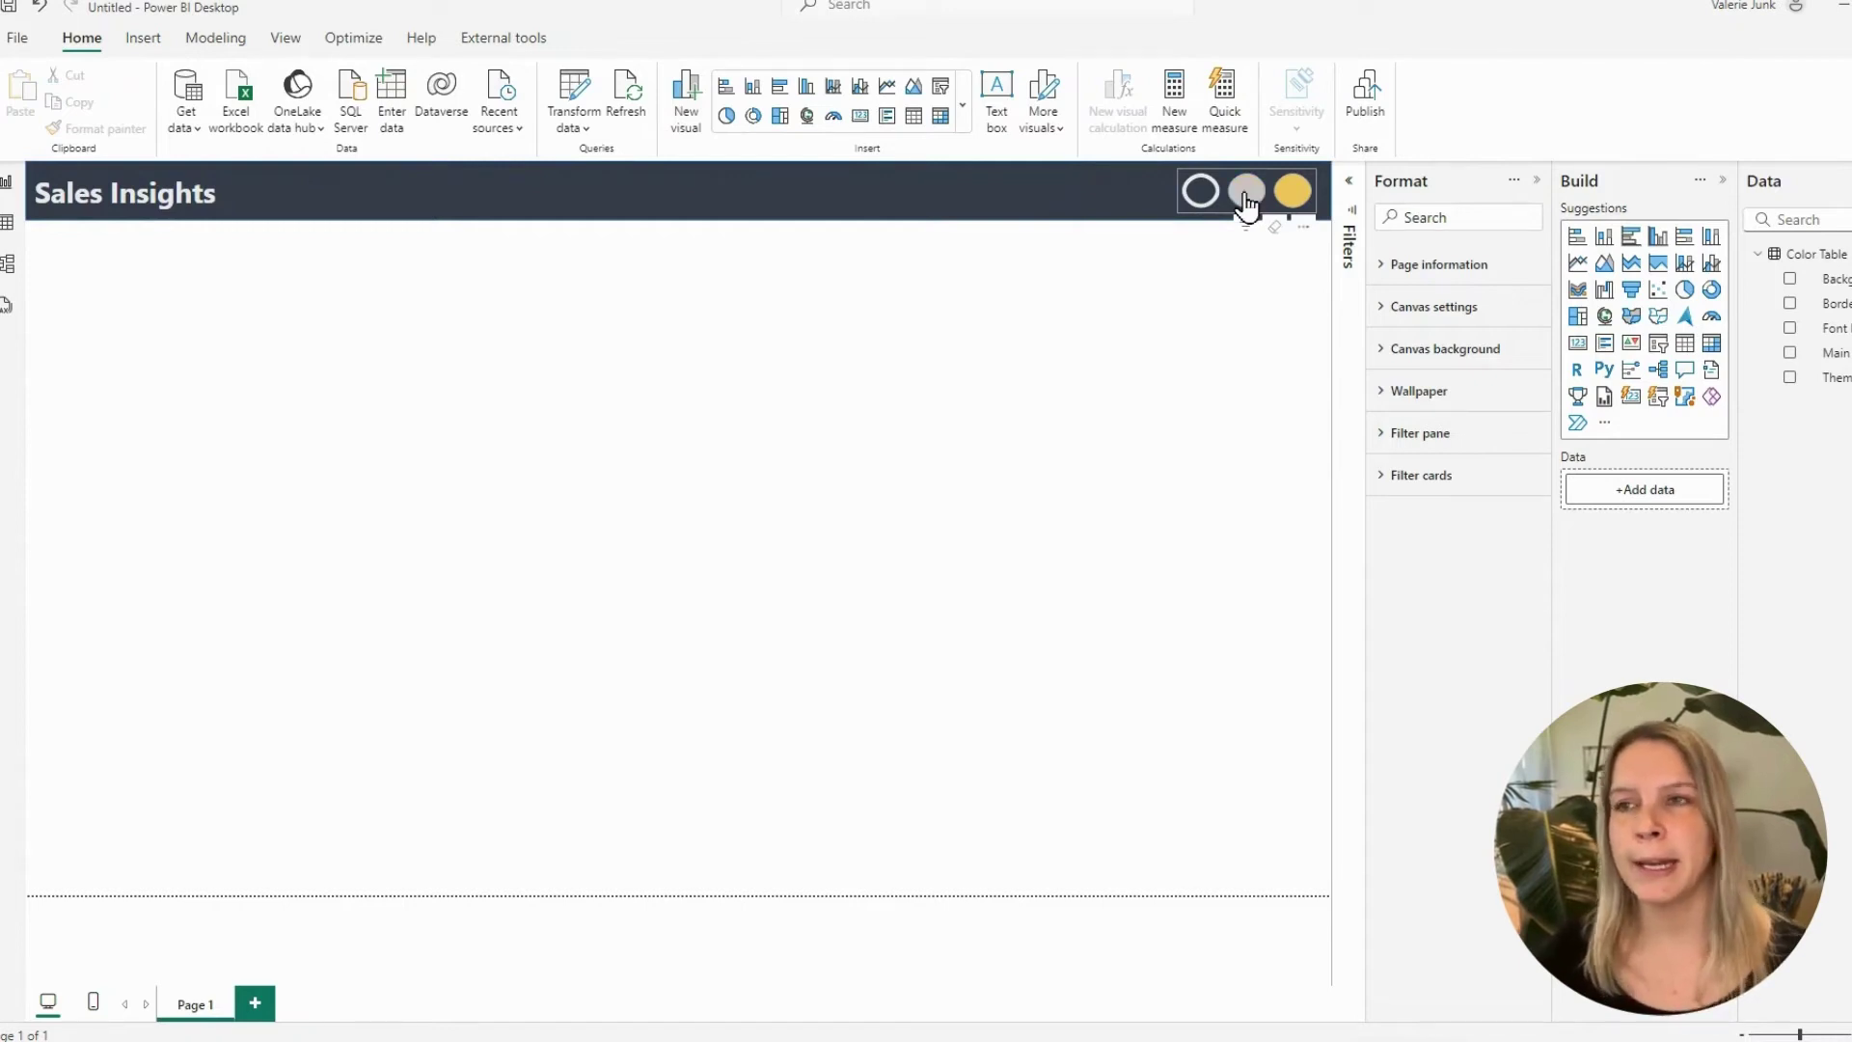
{"action": "left_click", "coordinate": [1293, 198]}
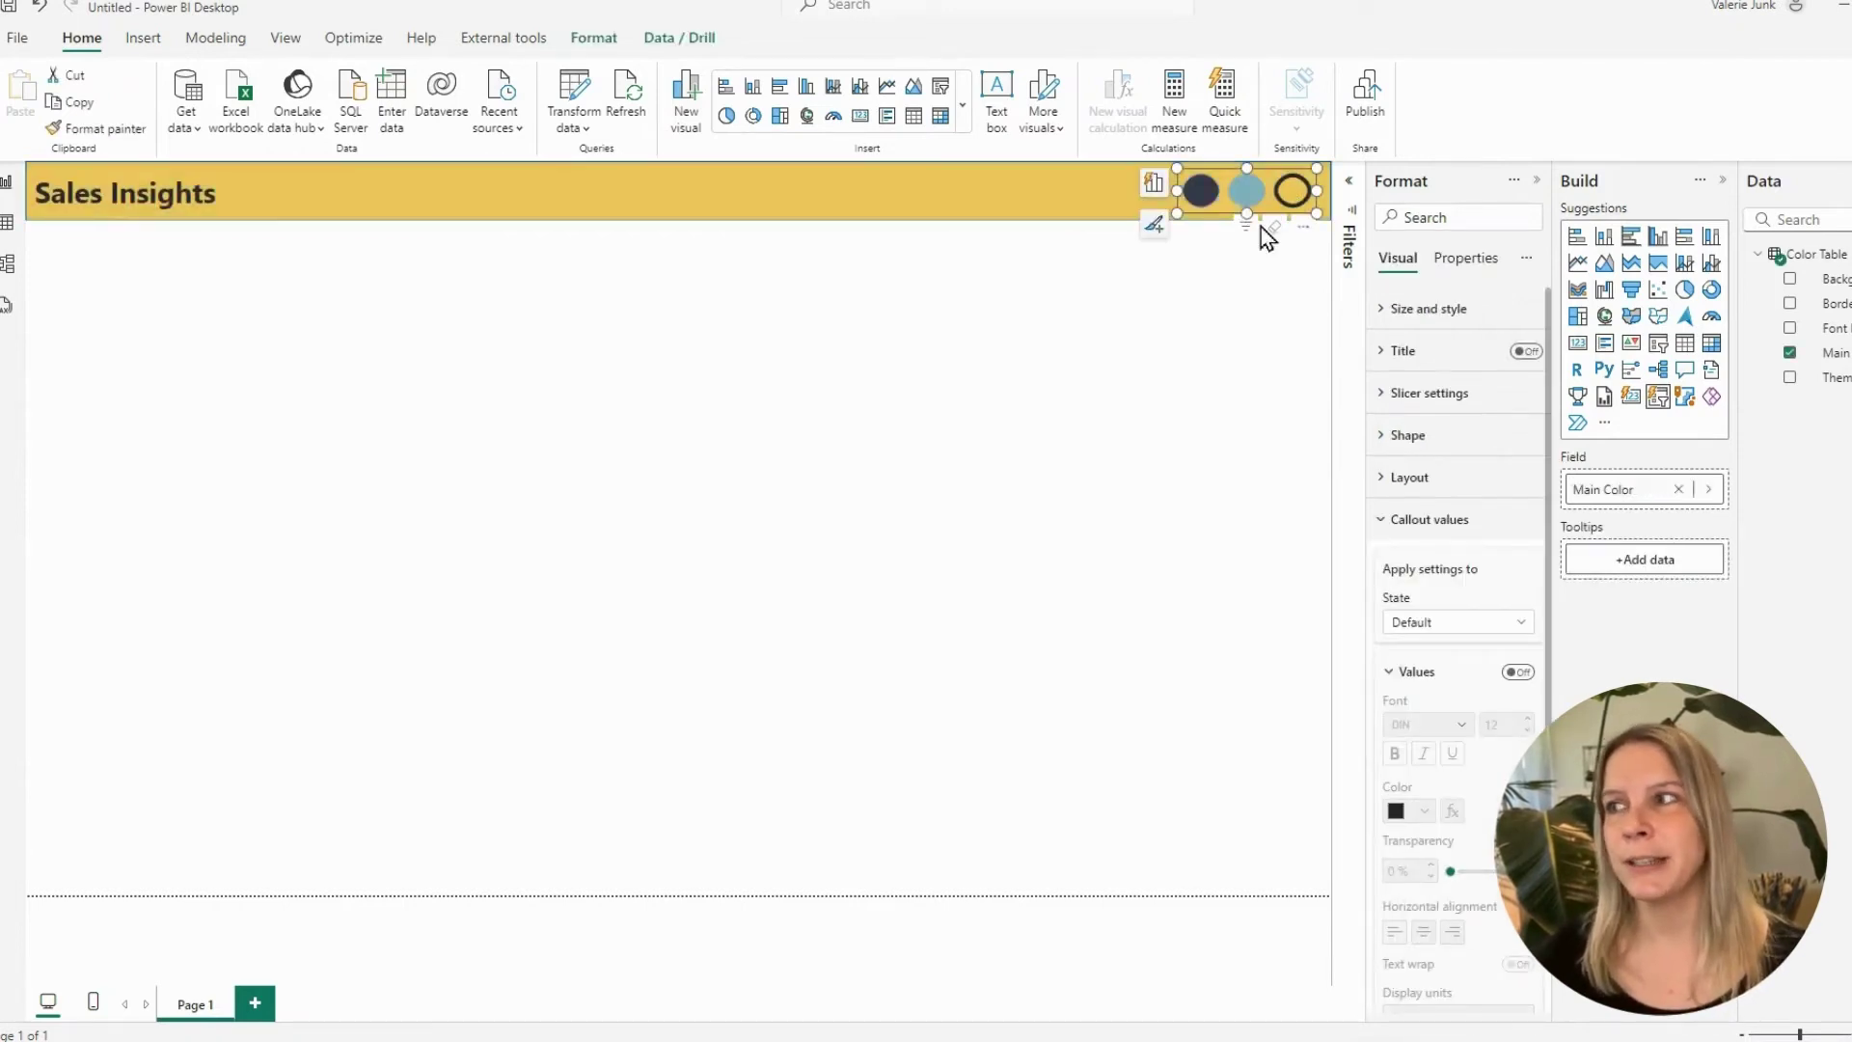
{"action": "left_click", "coordinate": [1110, 395]}
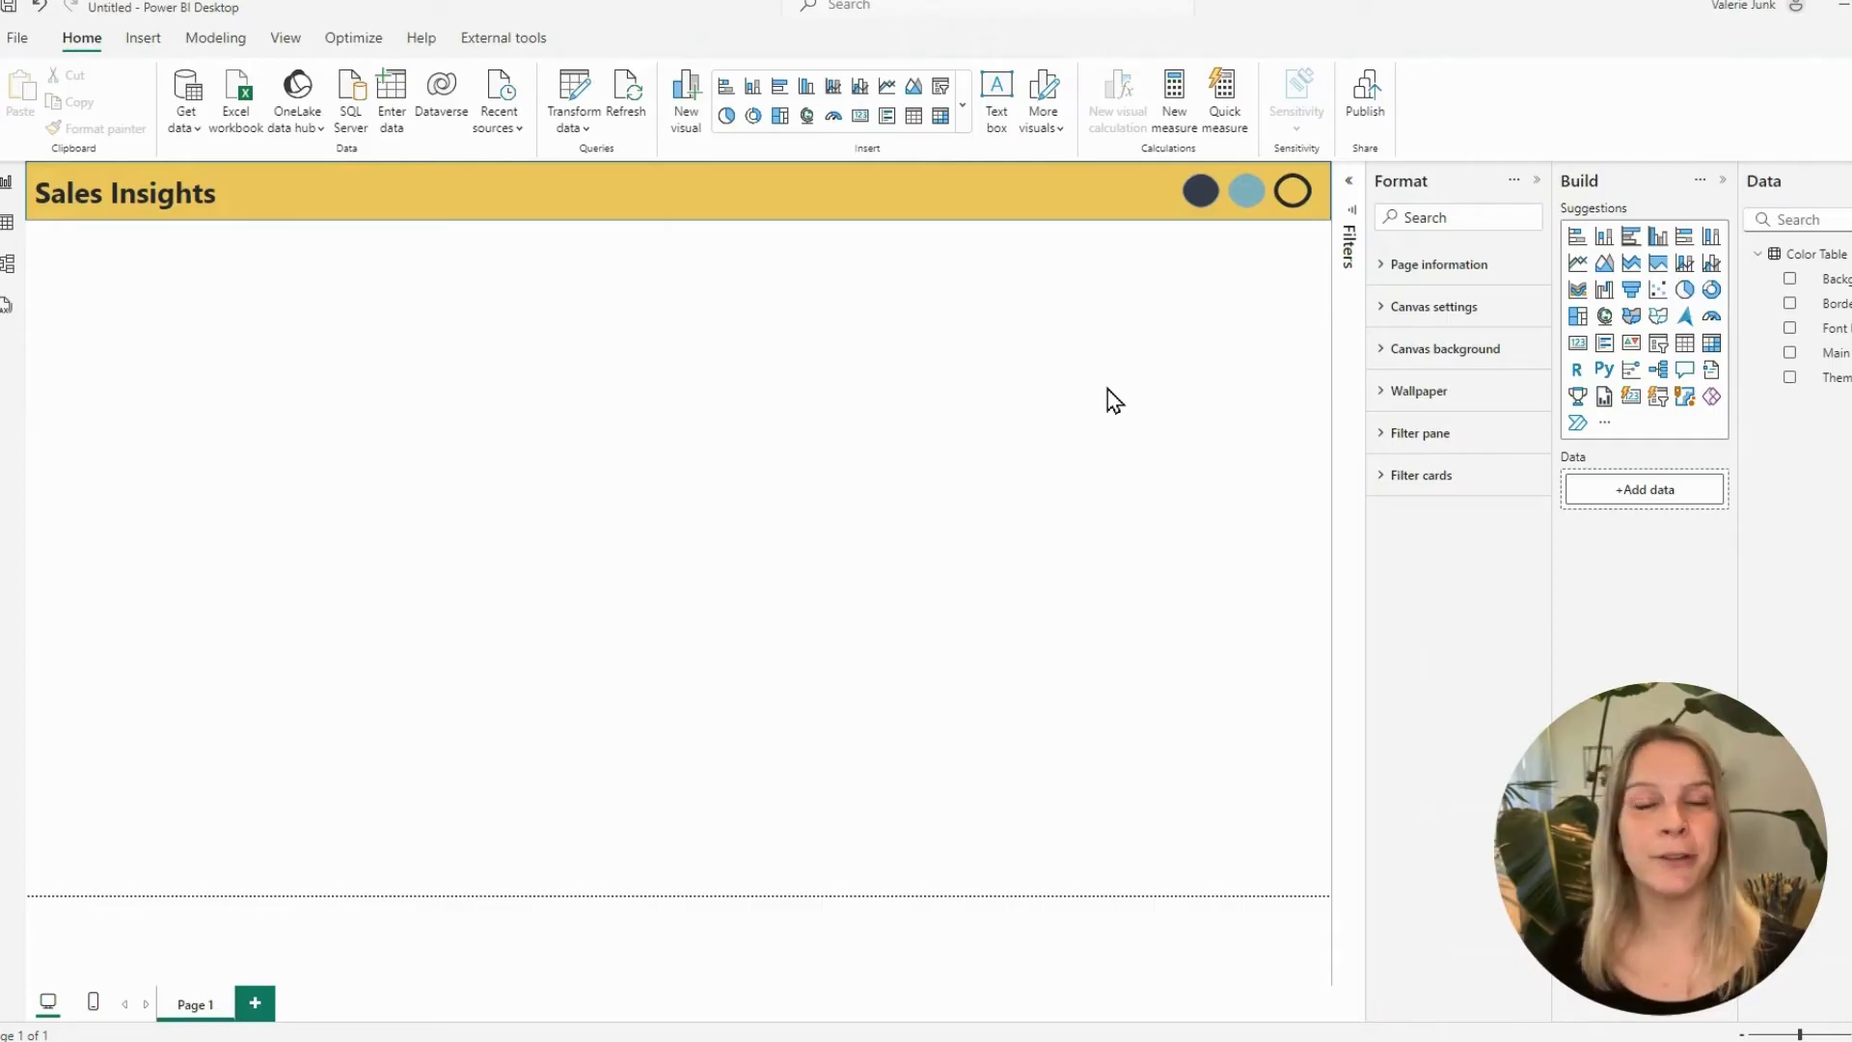
{"action": "left_click", "coordinate": [1248, 198]}
{"action": "left_click", "coordinate": [1201, 191]}
{"action": "left_click", "coordinate": [1233, 332]}
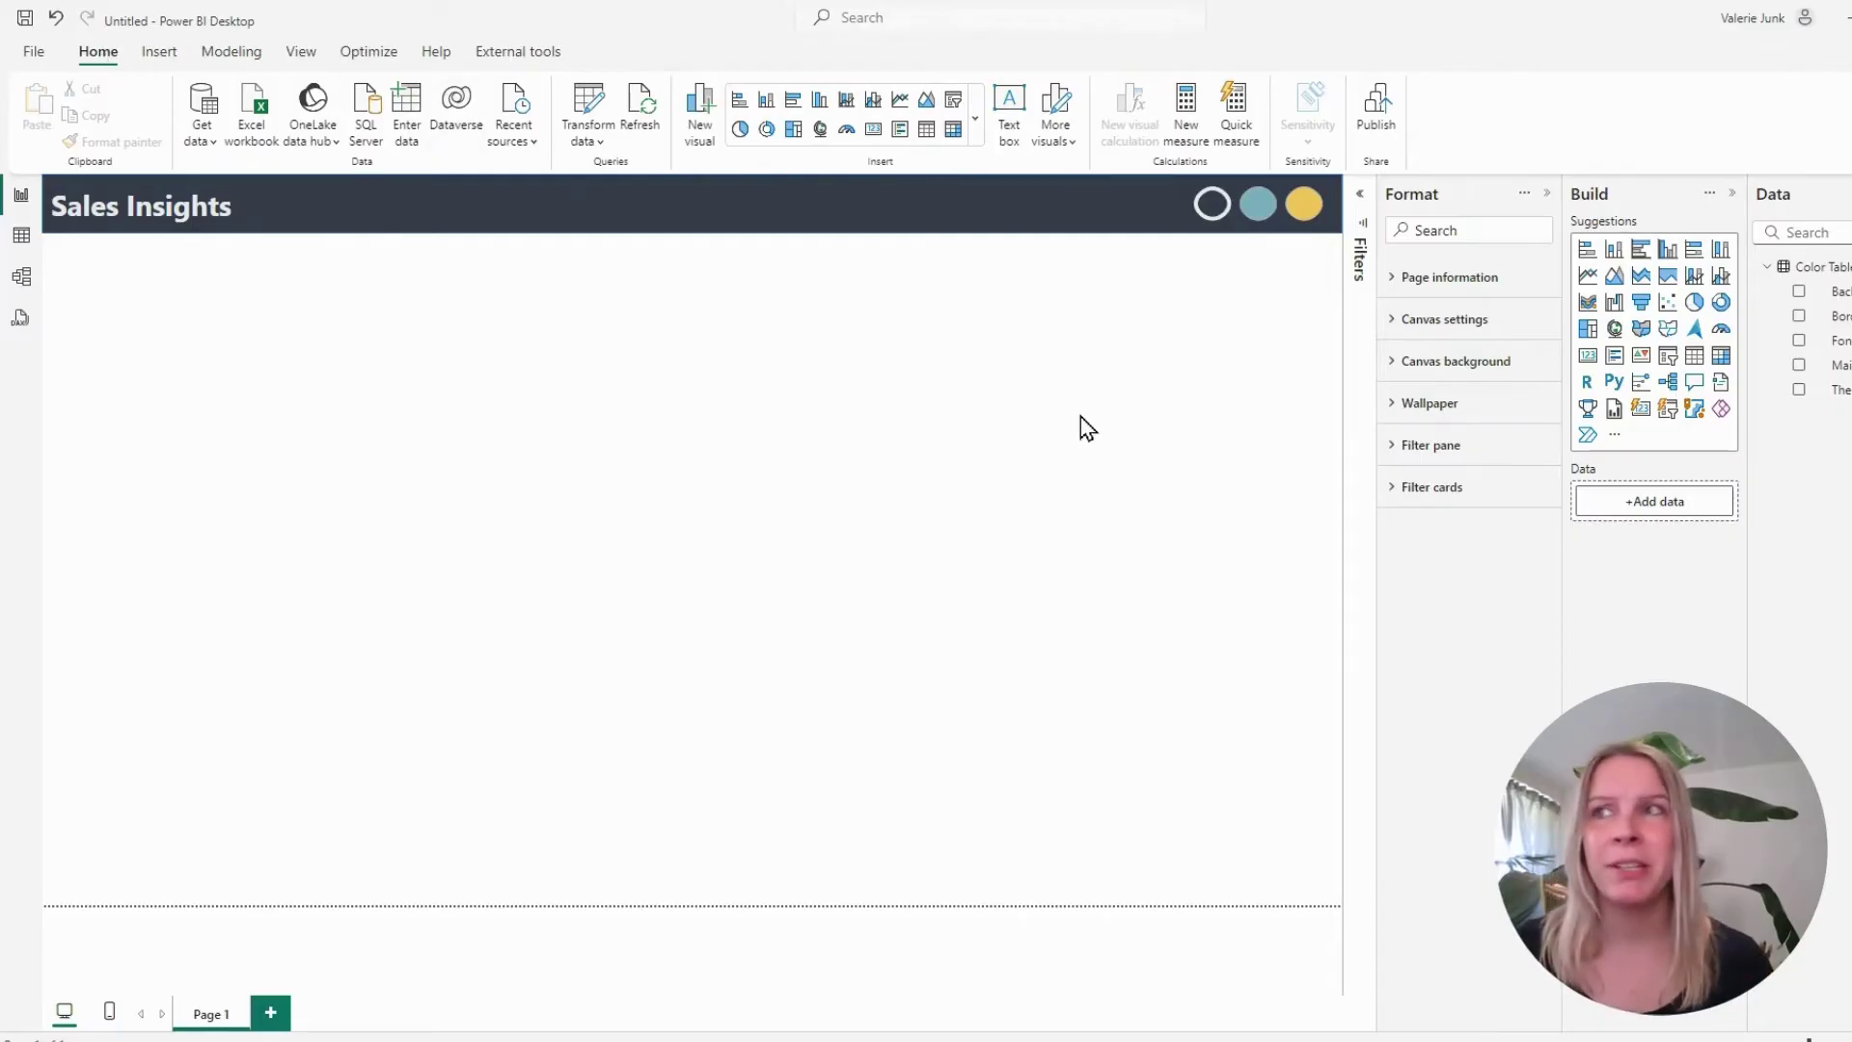
Insert a rectangle shape and size it to cover the whole canvas below the header bar
{"action": "left_click", "coordinate": [1436, 365]}
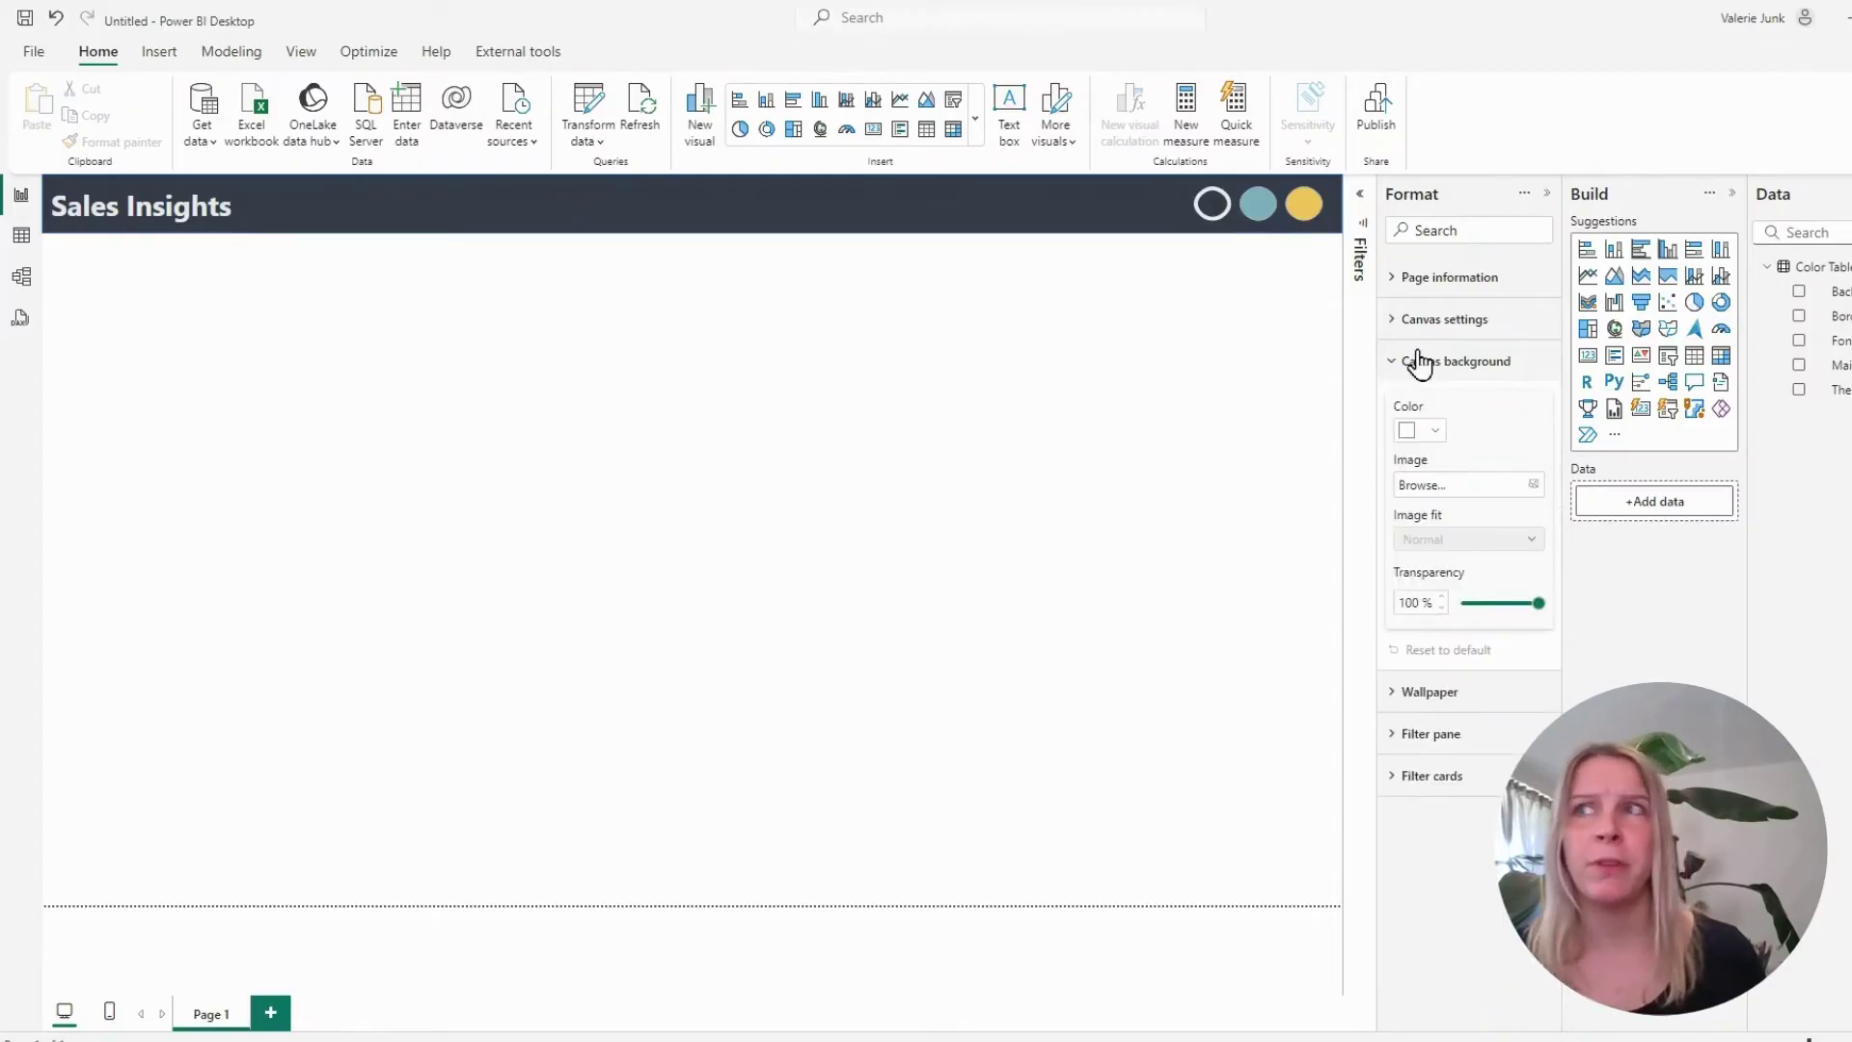
{"action": "left_click", "coordinate": [1546, 193]}
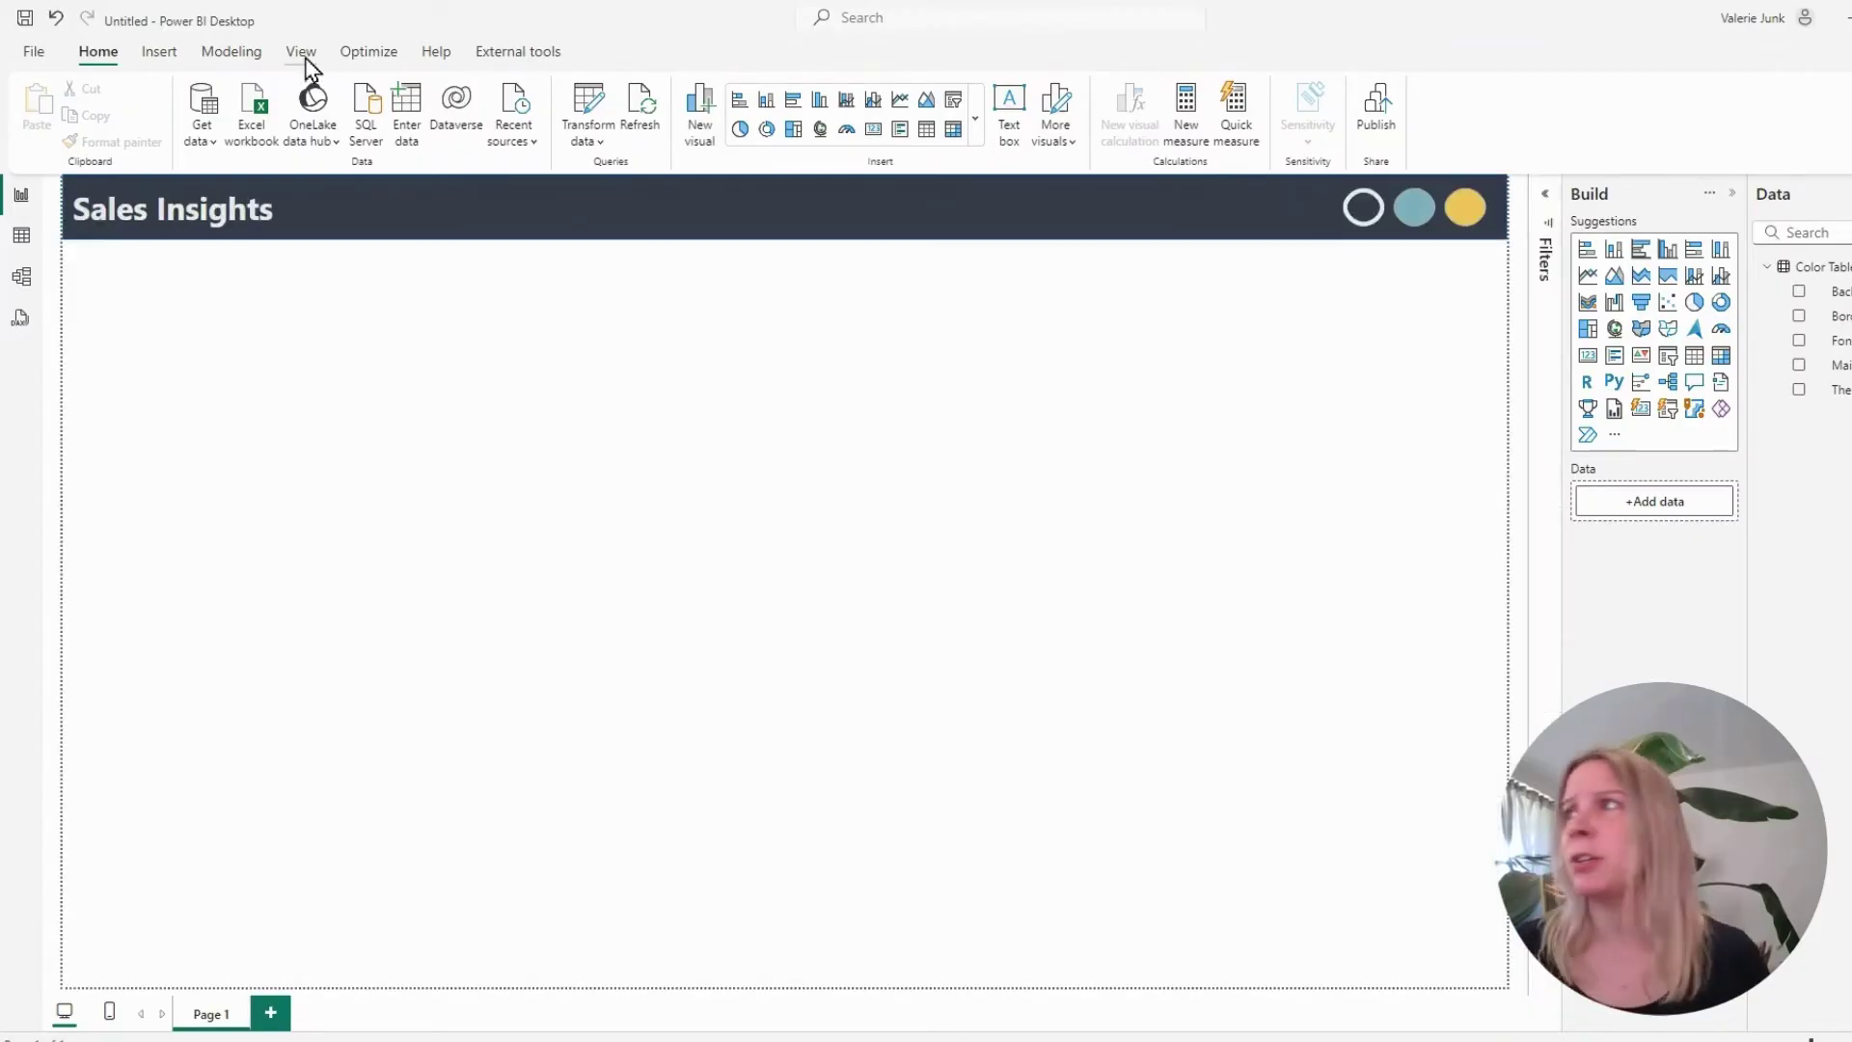
{"action": "left_click", "coordinate": [159, 51]}
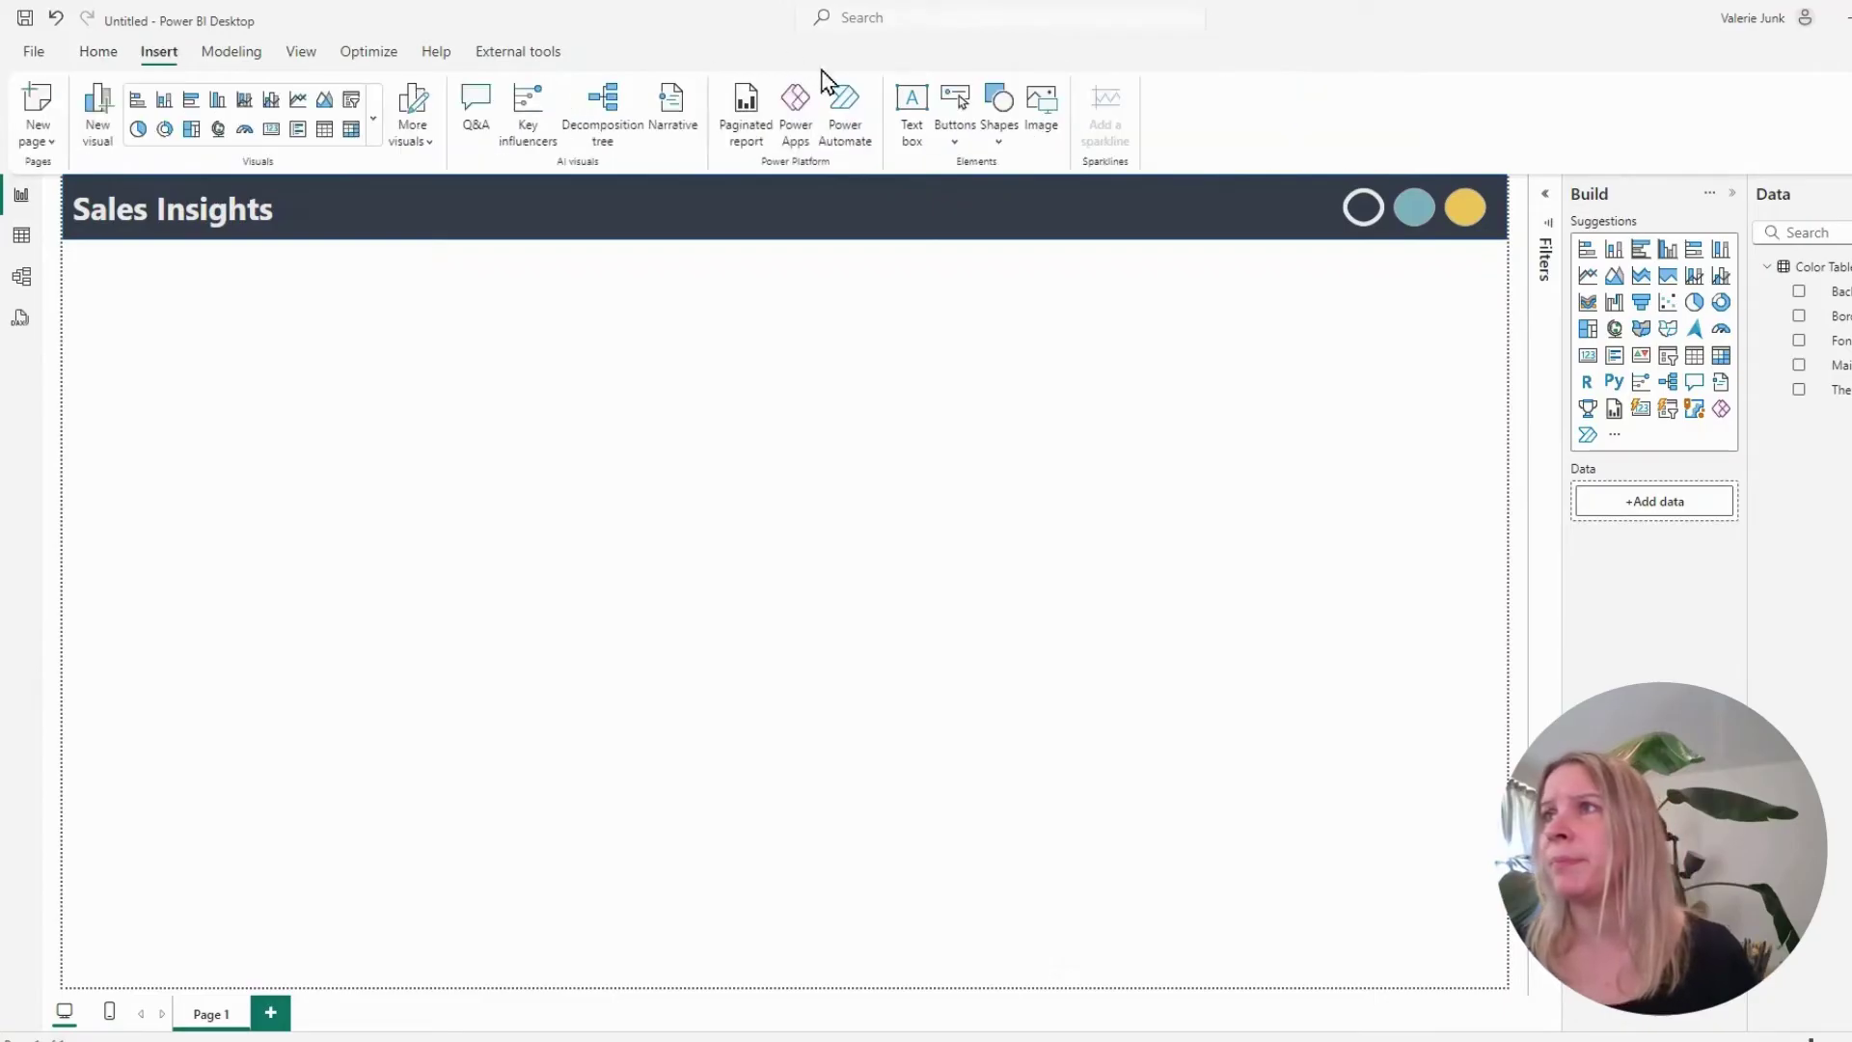
{"action": "left_click", "coordinate": [998, 108]}
{"action": "left_click", "coordinate": [1016, 211]}
{"action": "left_click_drag", "start_coordinate": [866, 431], "coordinate": [866, 305]}
{"action": "left_click_drag", "start_coordinate": [786, 409], "coordinate": [789, 999]}
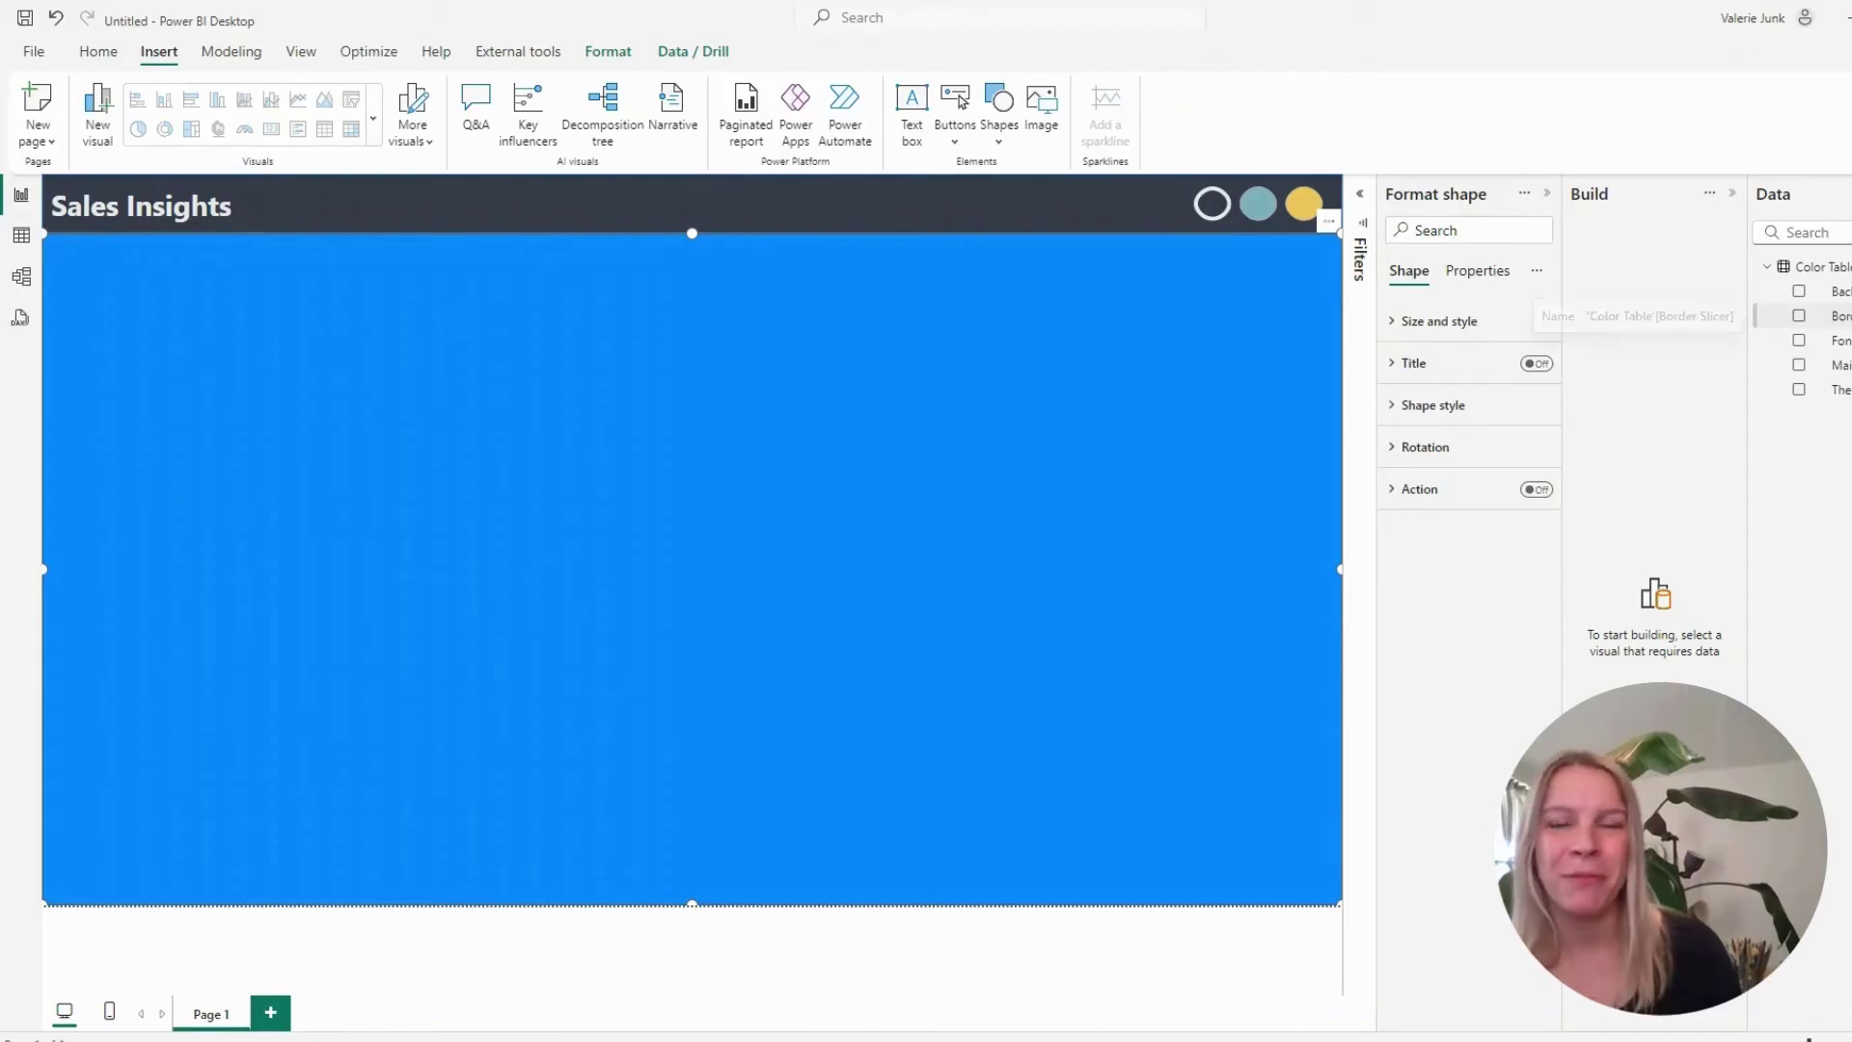
Conditionally format the rectangle's fill color by field value, based on the first Background Color from Color Table
{"action": "left_click", "coordinate": [1458, 418]}
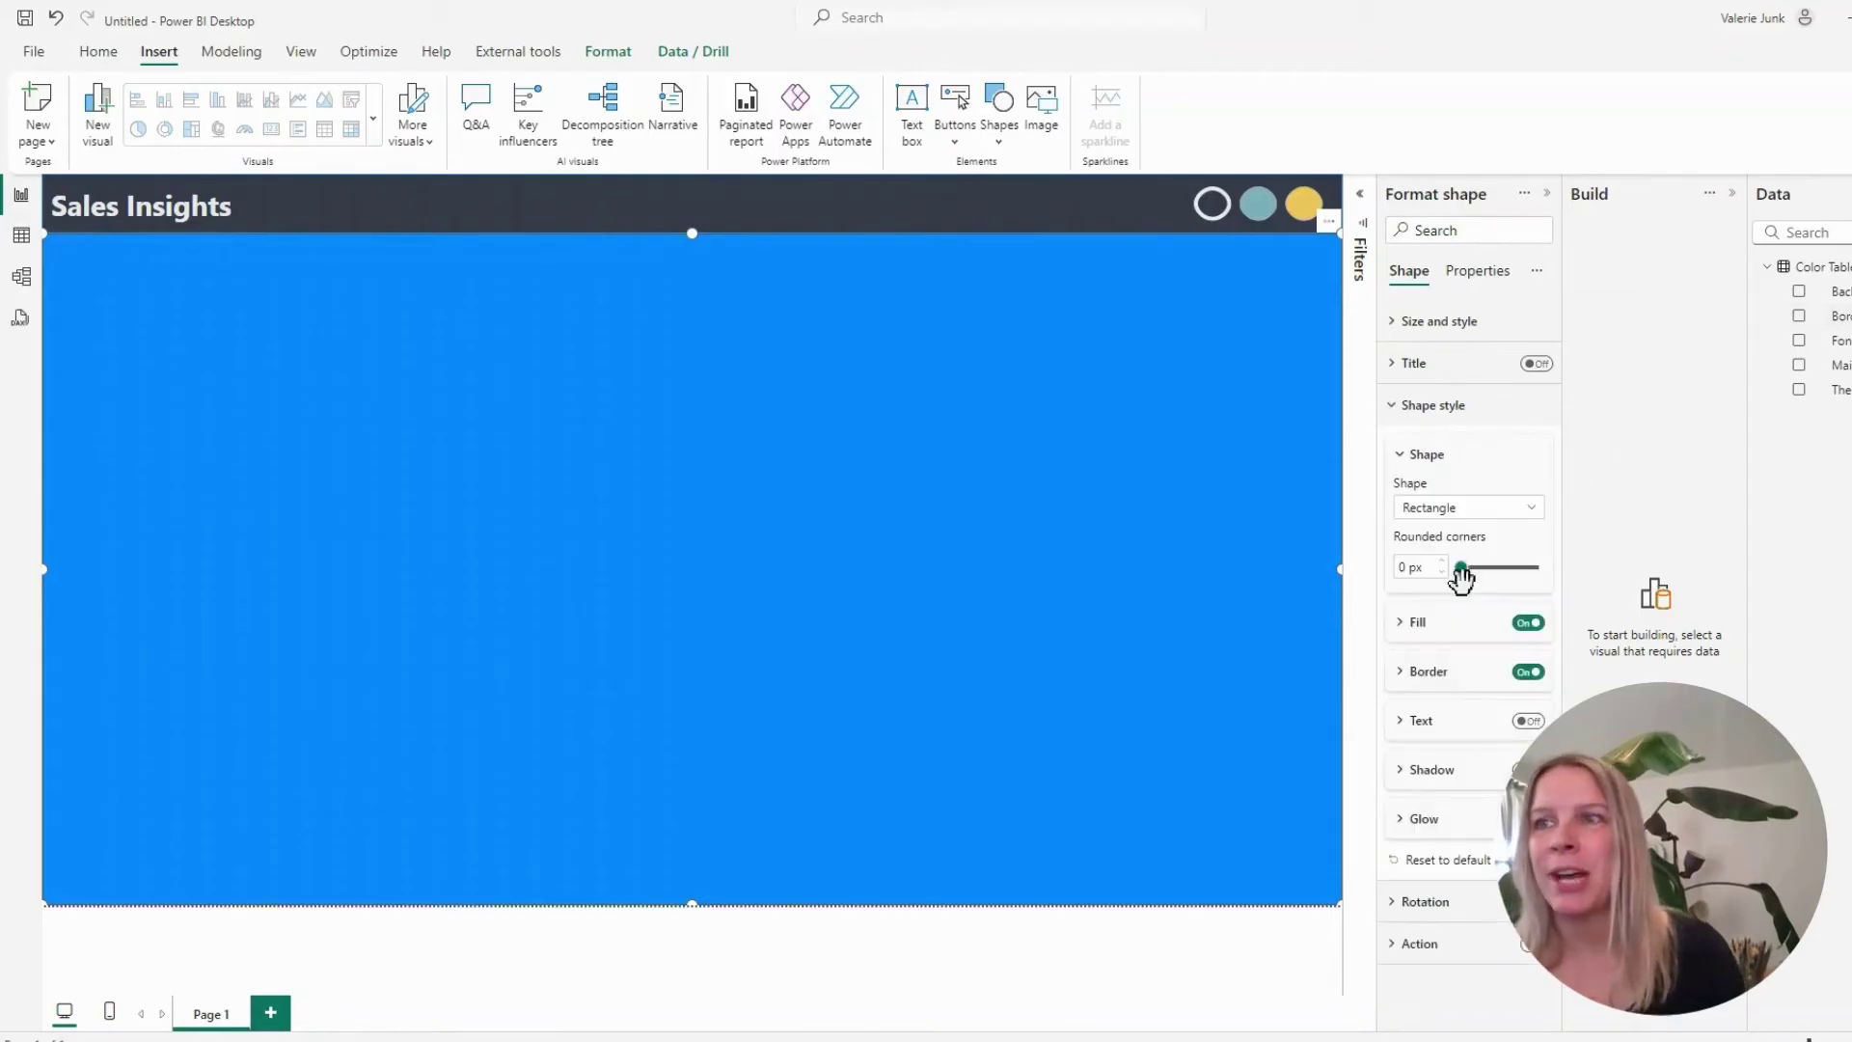
{"action": "left_click", "coordinate": [1444, 629]}
{"action": "scroll", "coordinate": [1447, 641], "scroll_direction": "down", "scroll_amount": 1}
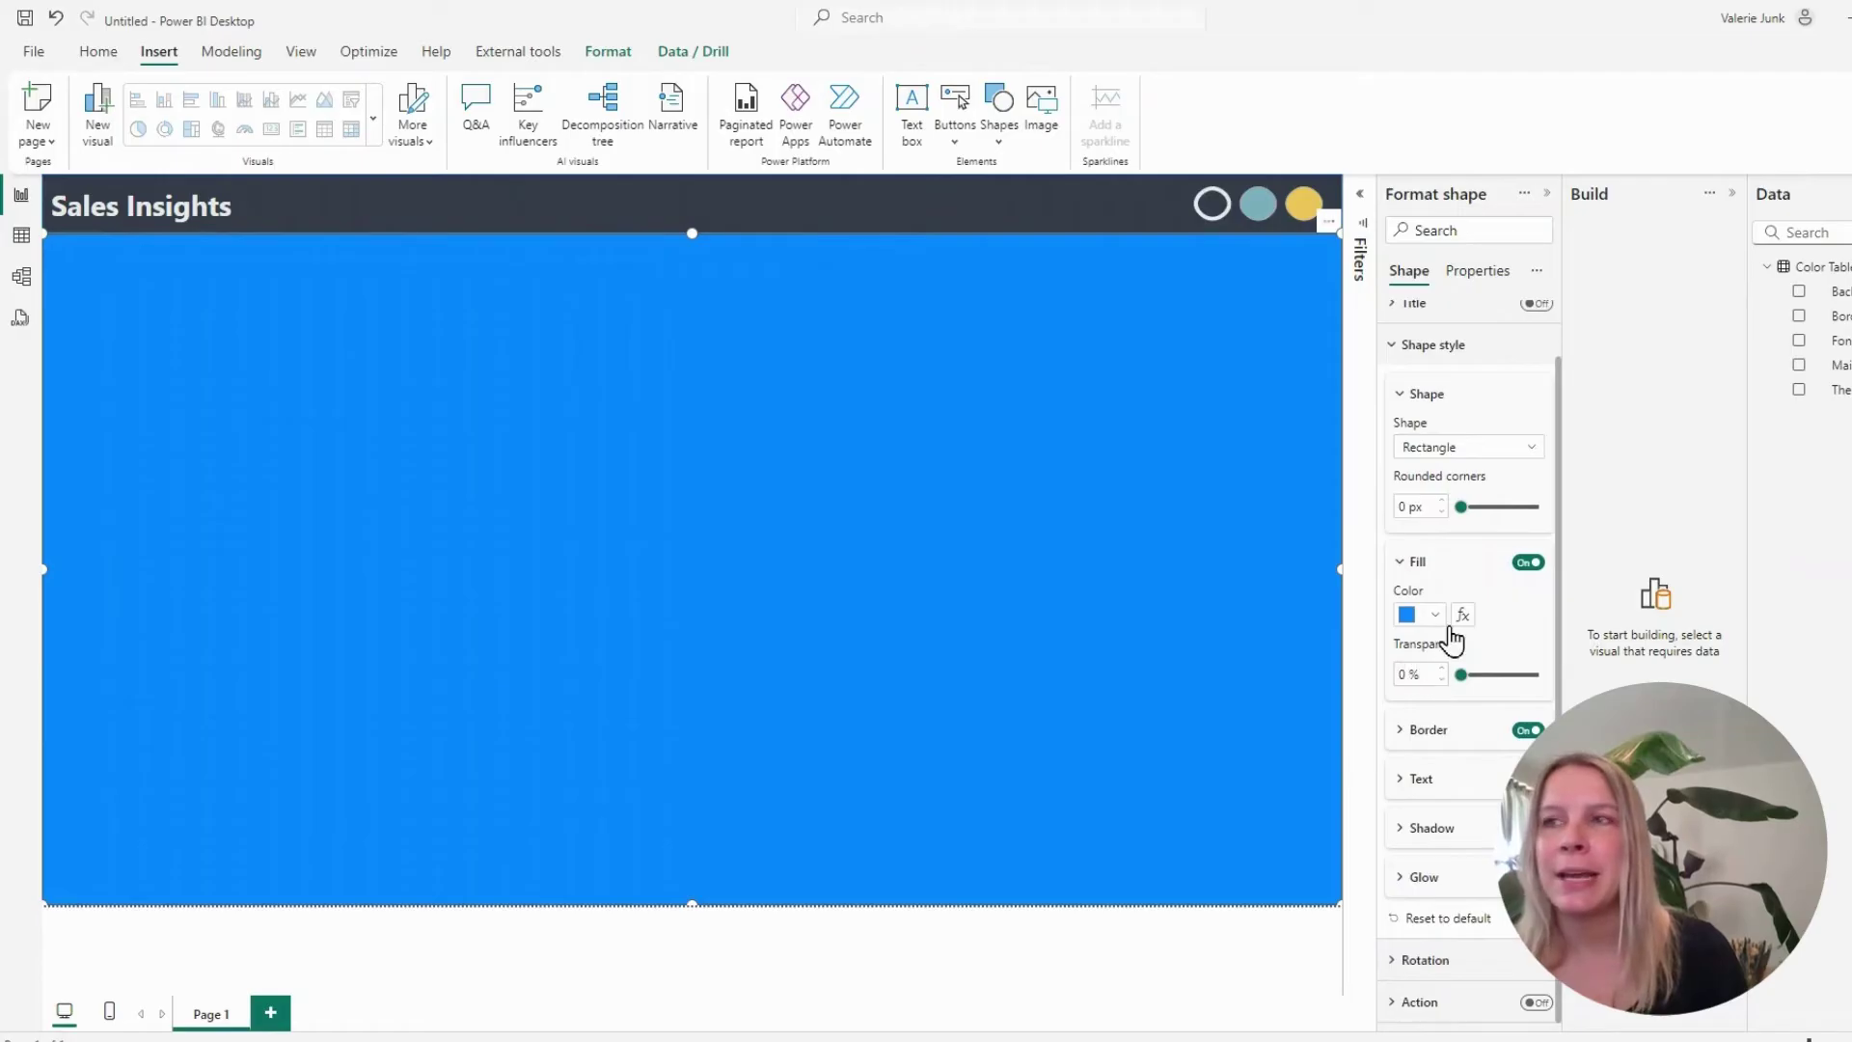
{"action": "left_click", "coordinate": [1462, 618]}
{"action": "left_click", "coordinate": [687, 324]}
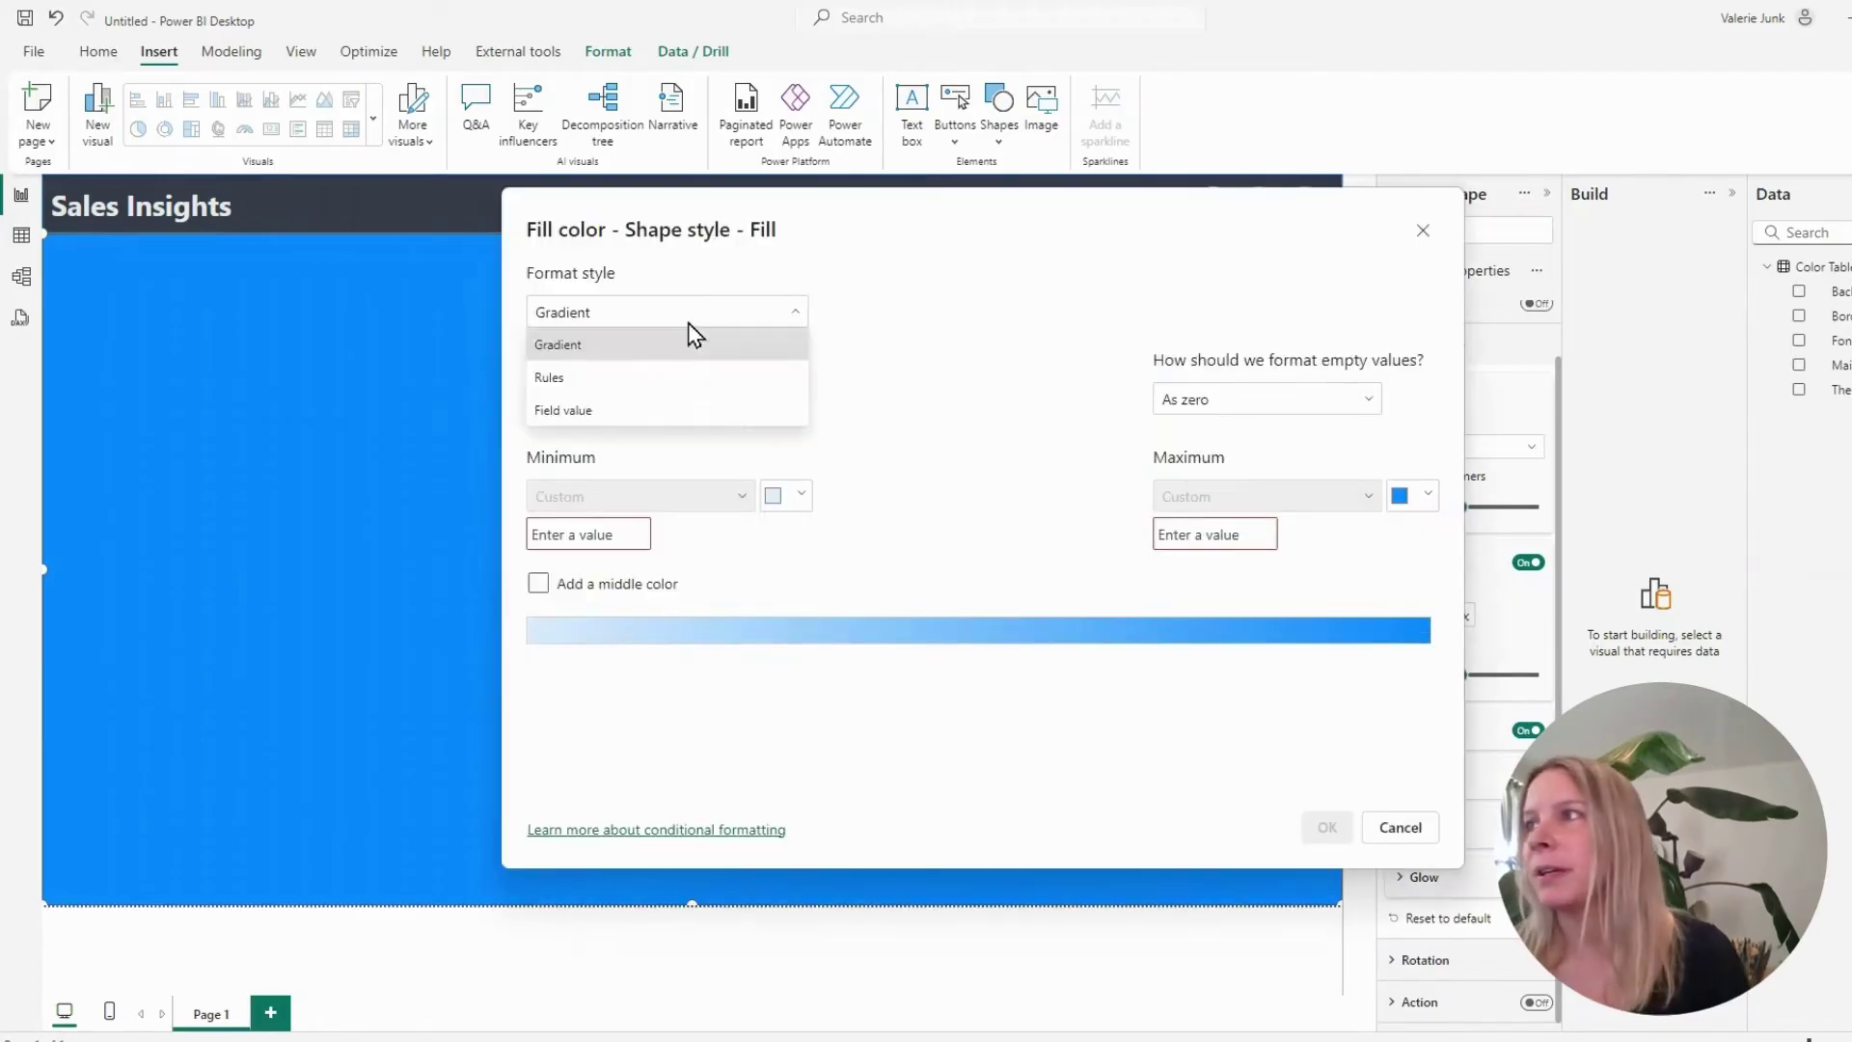
{"action": "left_click", "coordinate": [634, 378]}
{"action": "left_click", "coordinate": [645, 324]}
{"action": "left_click", "coordinate": [612, 413]}
{"action": "left_click", "coordinate": [608, 405]}
{"action": "left_click", "coordinate": [549, 475]}
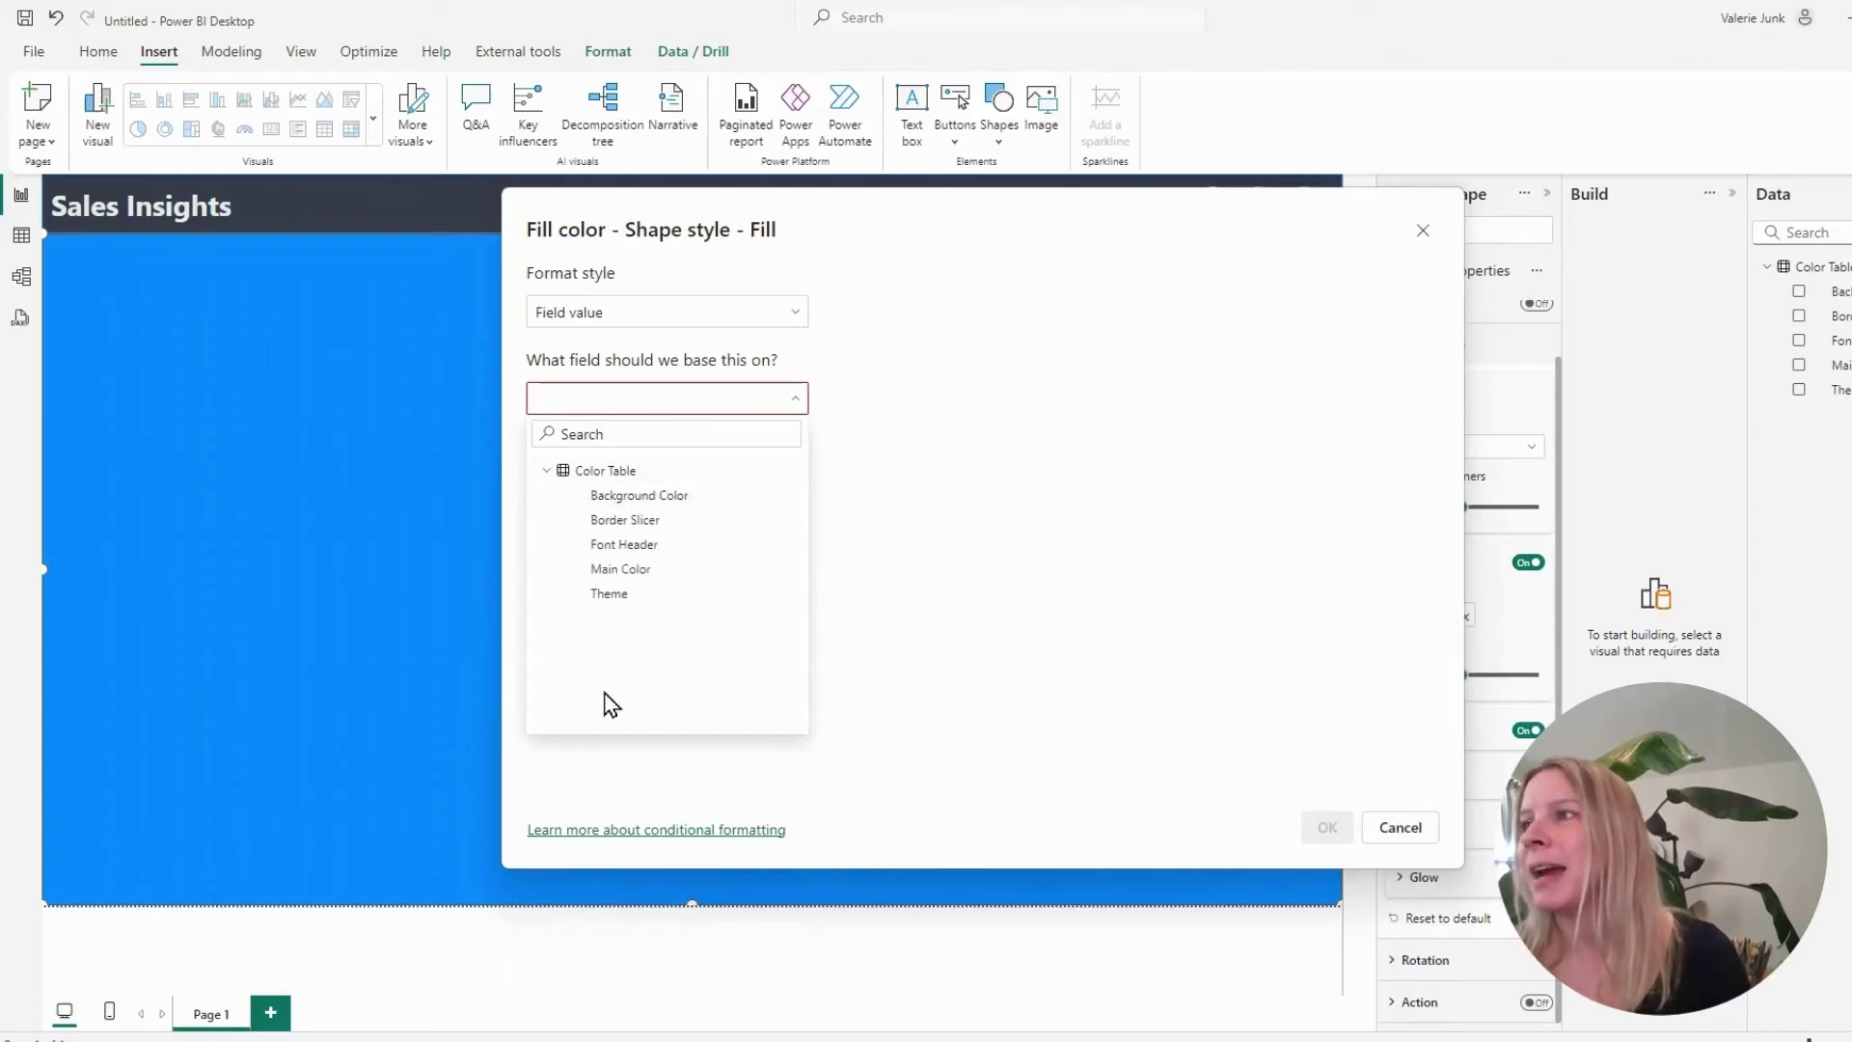
{"action": "left_click", "coordinate": [675, 496]}
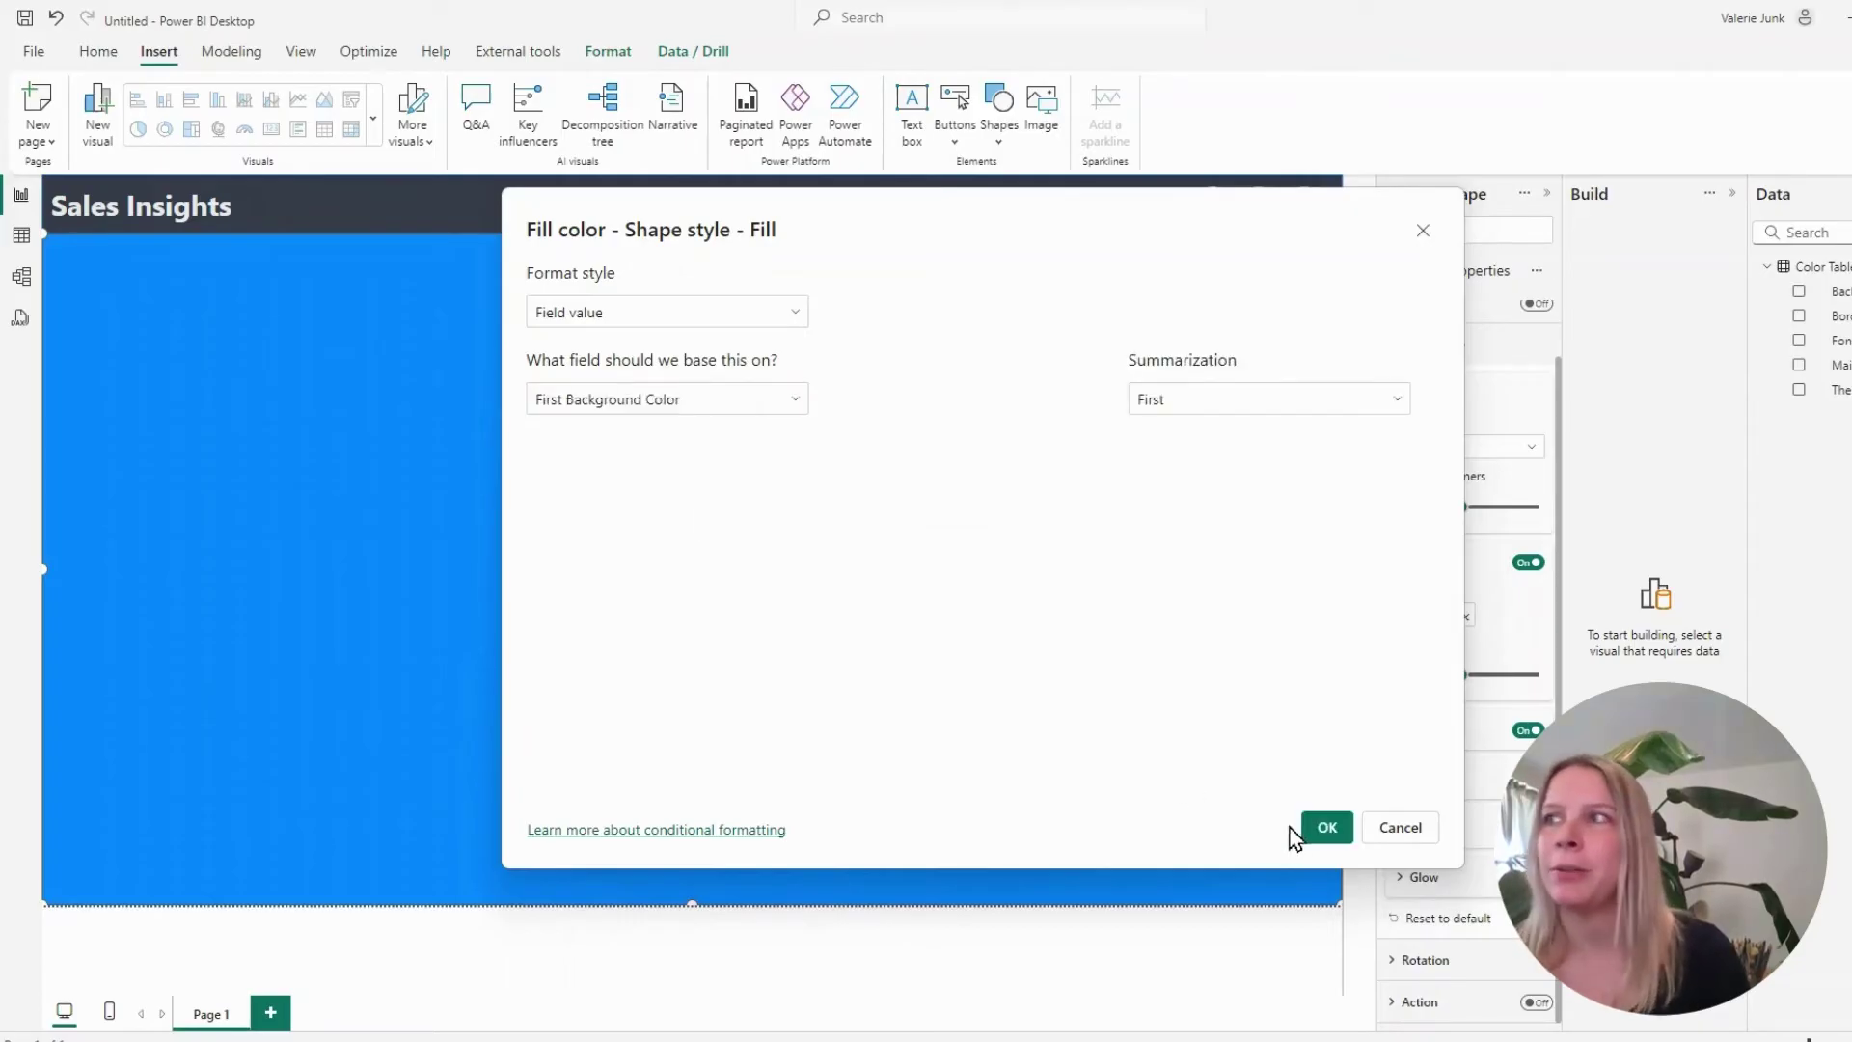
{"action": "left_click", "coordinate": [1325, 830]}
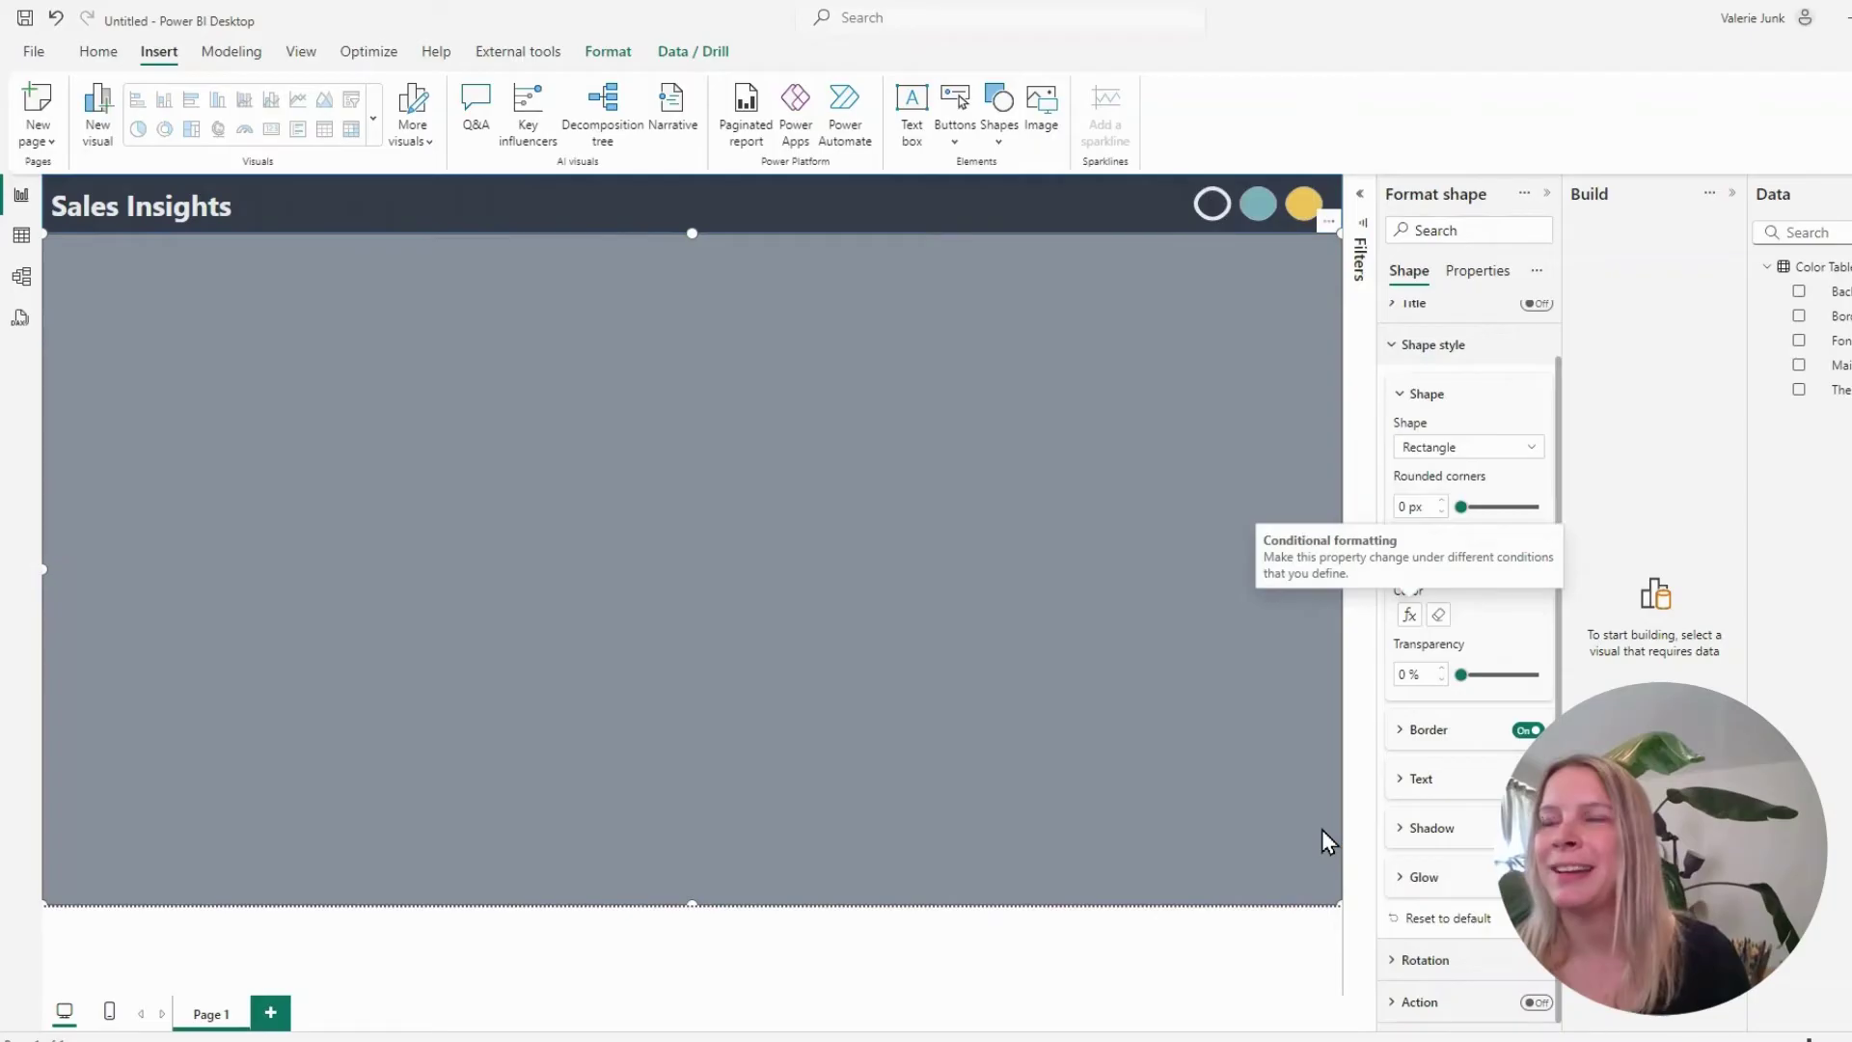
Turn off the background rectangle's border and deselect the shape to view the page
{"action": "left_click", "coordinate": [1525, 731]}
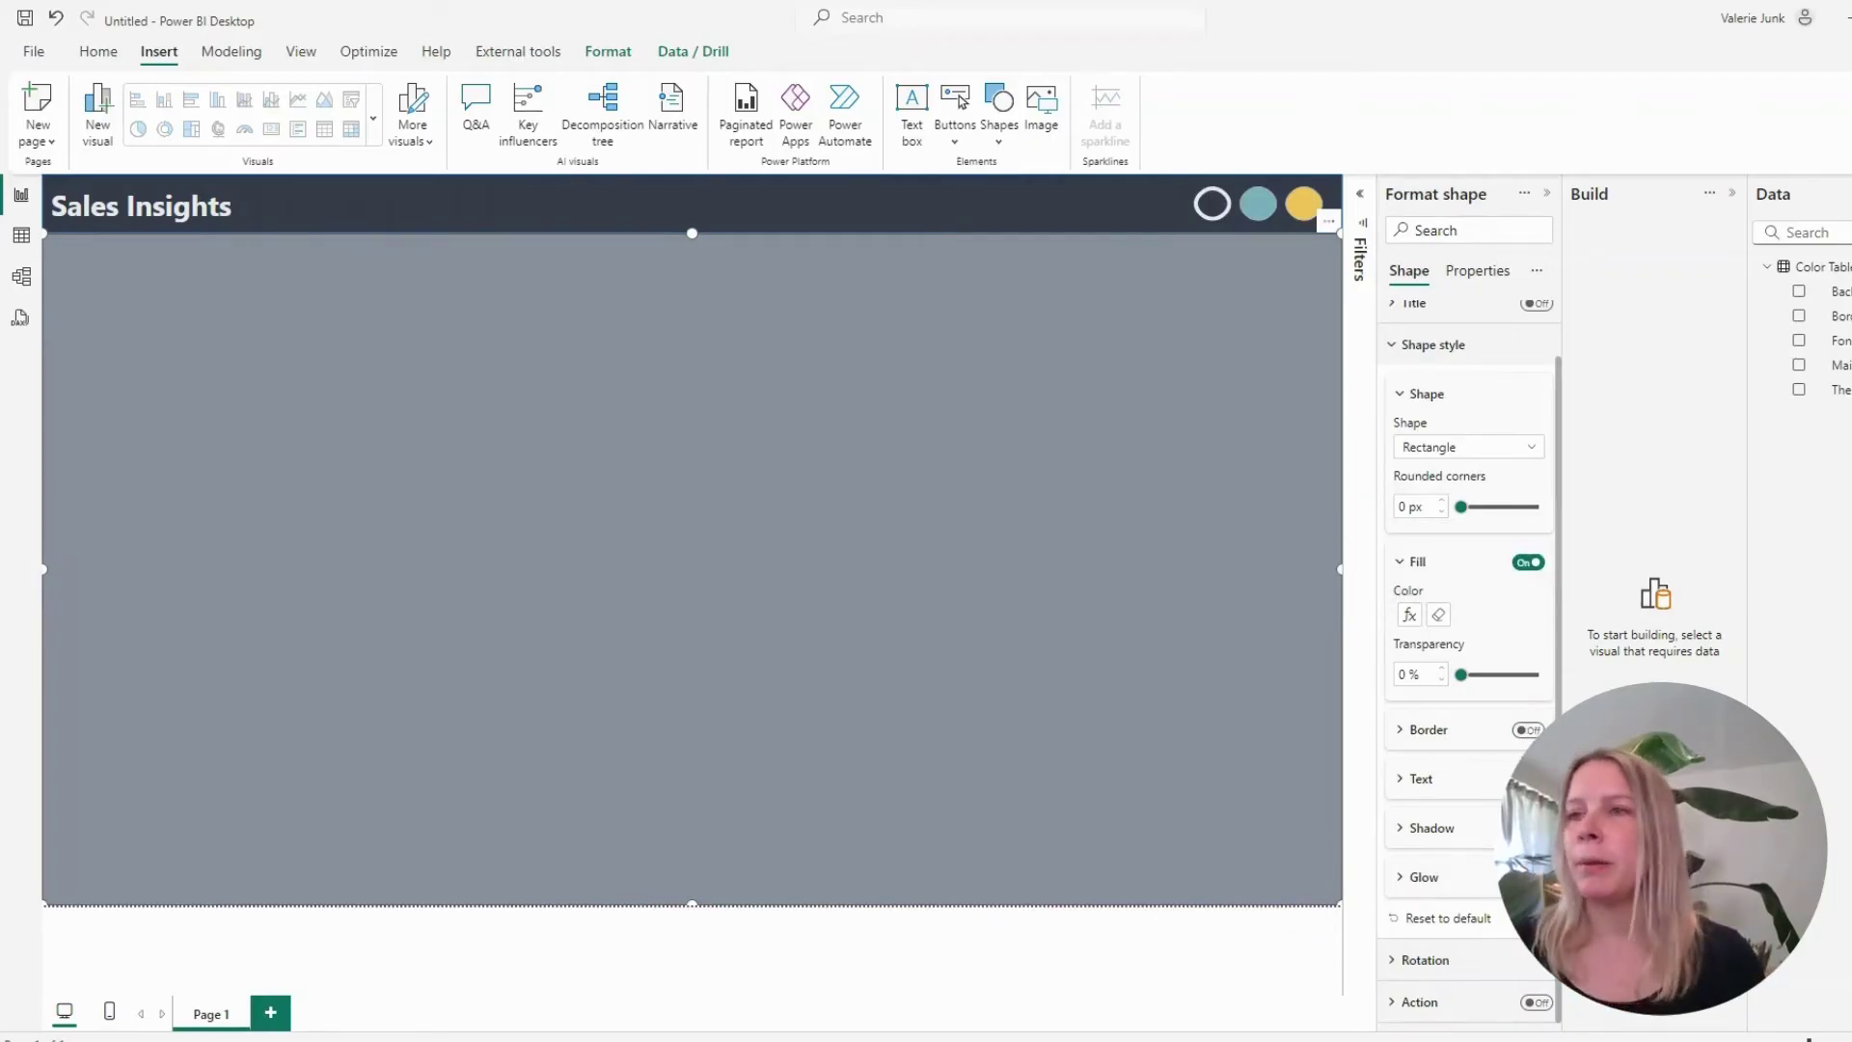
{"action": "left_click", "coordinate": [869, 946]}
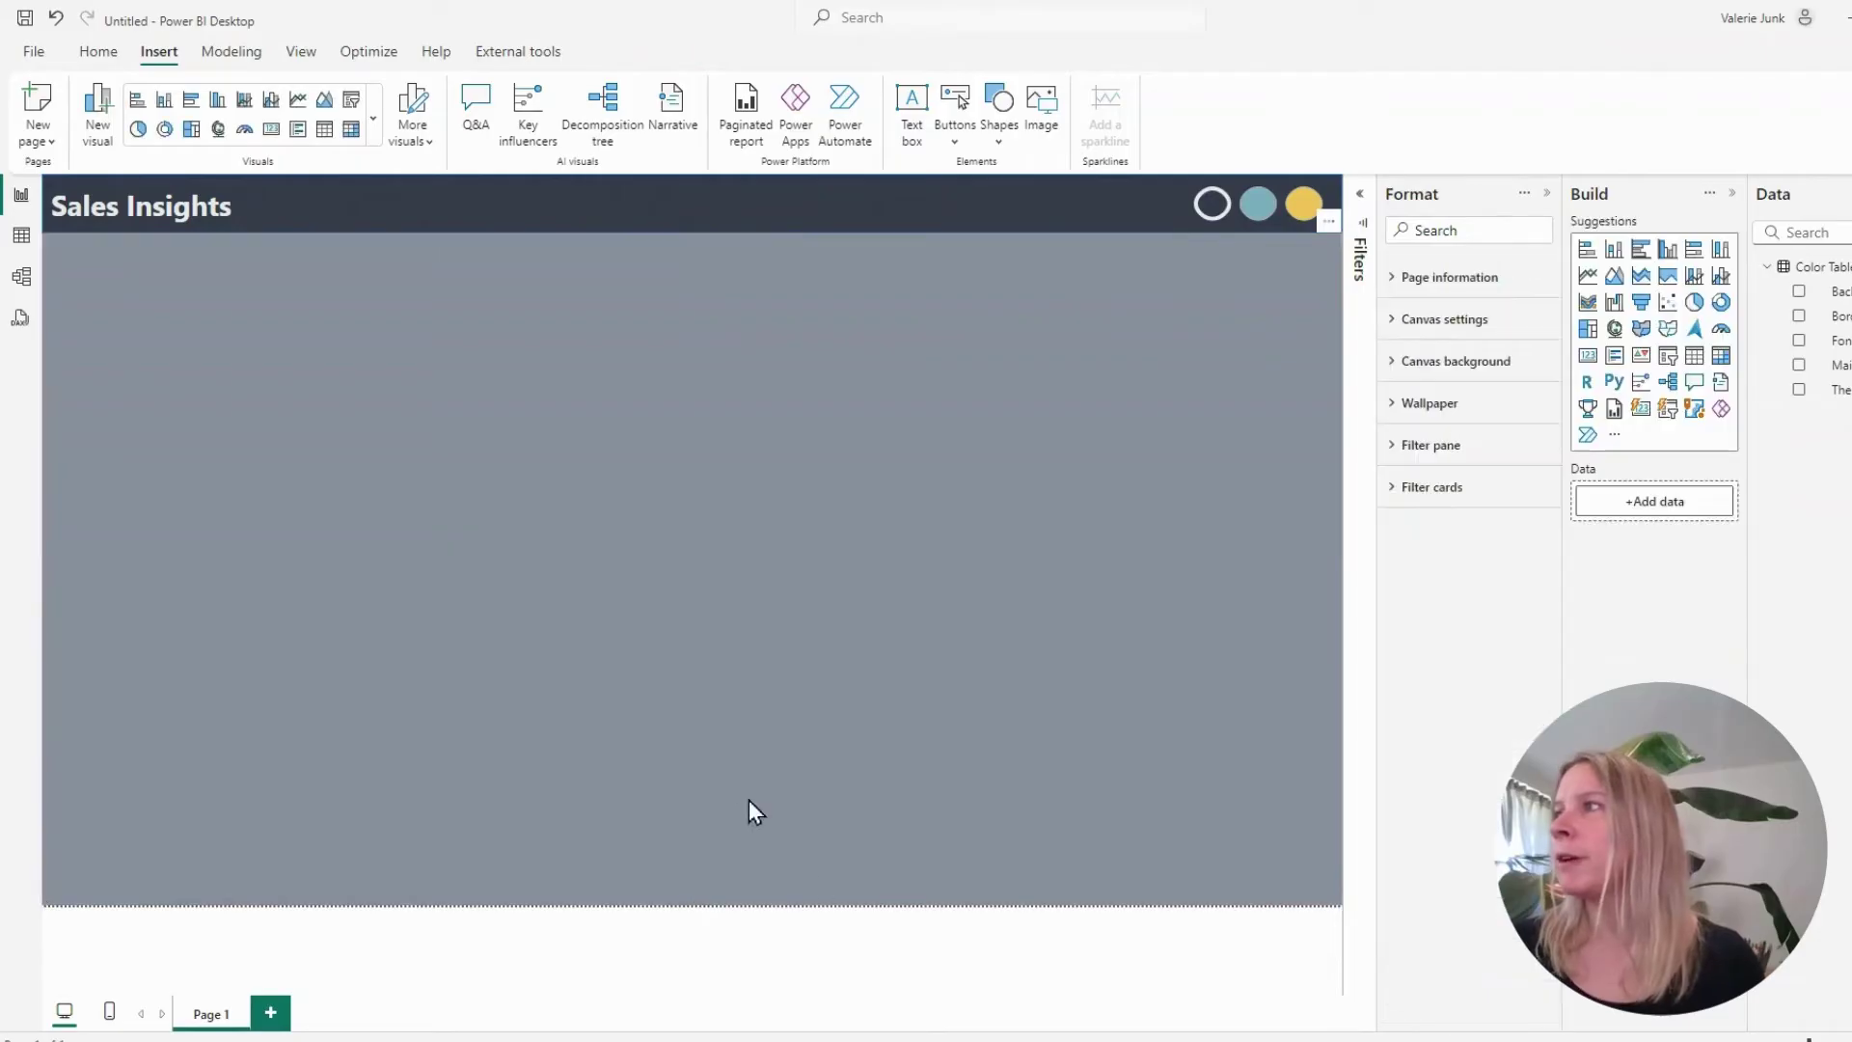
{"action": "left_click", "coordinate": [723, 740]}
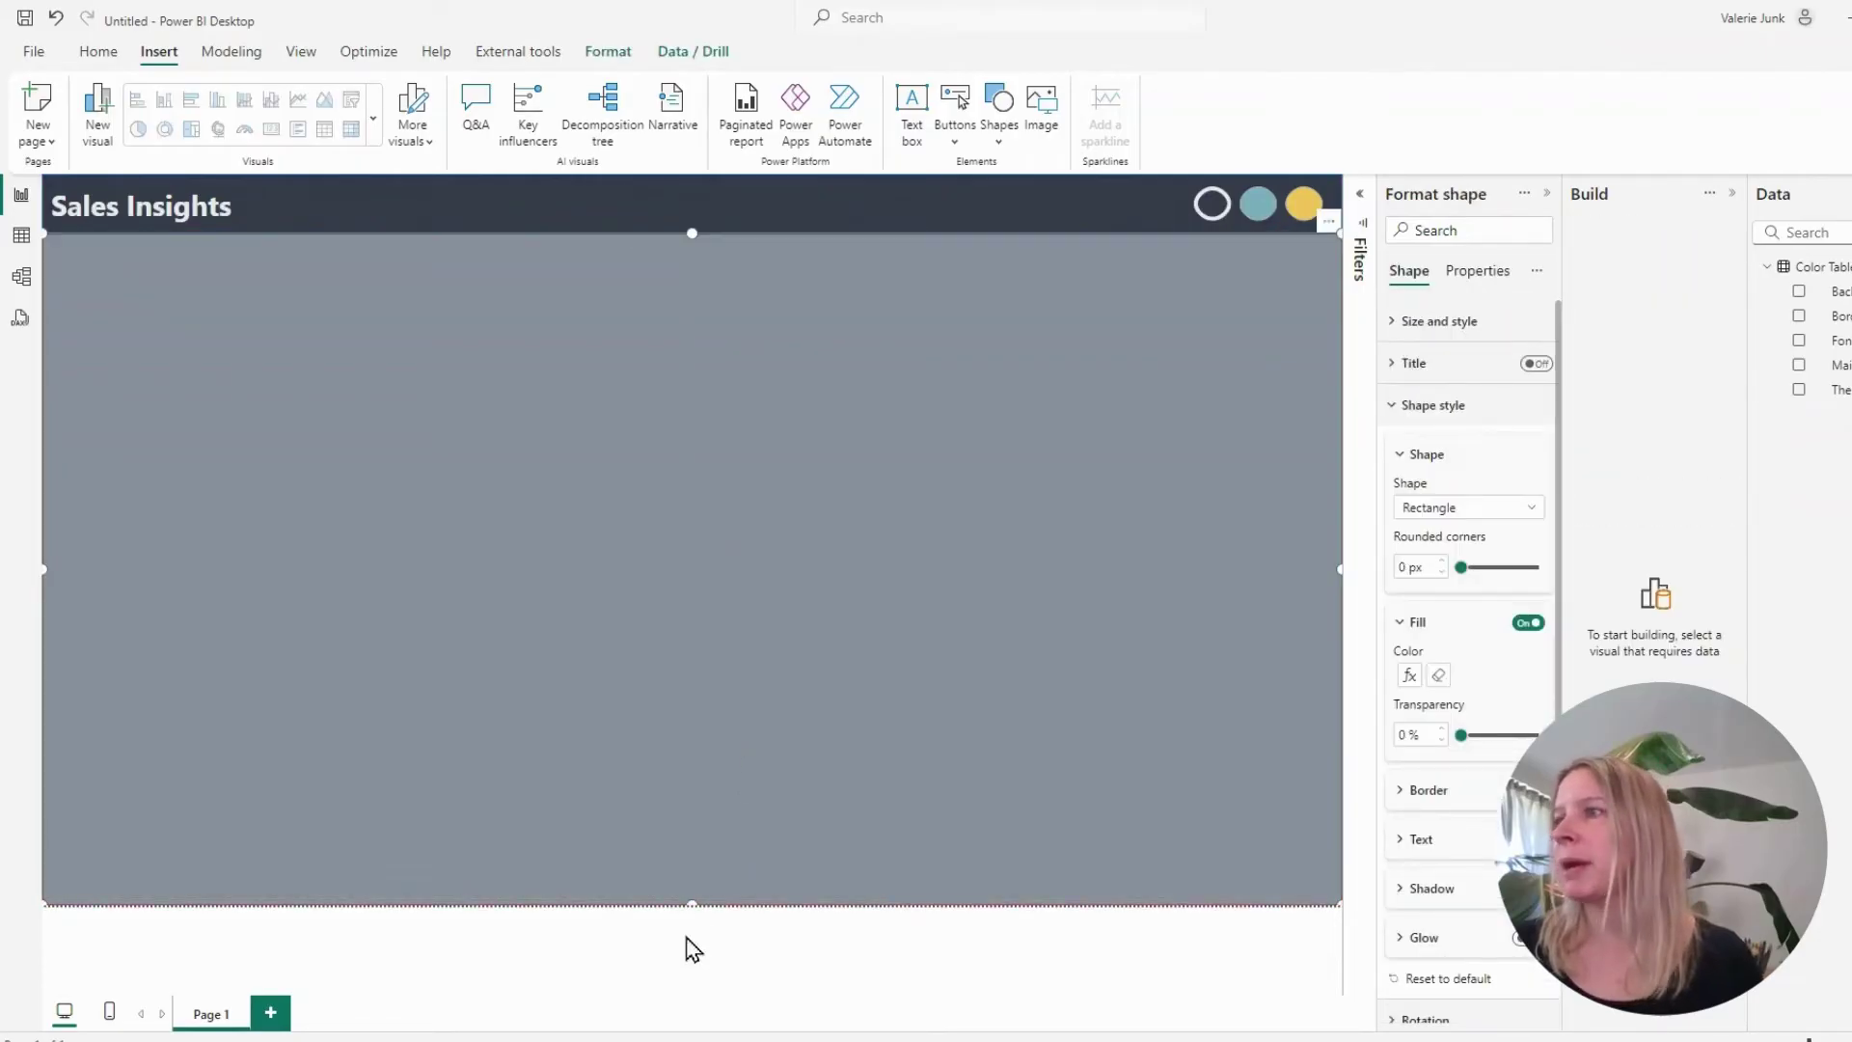
{"action": "left_click", "coordinate": [818, 934]}
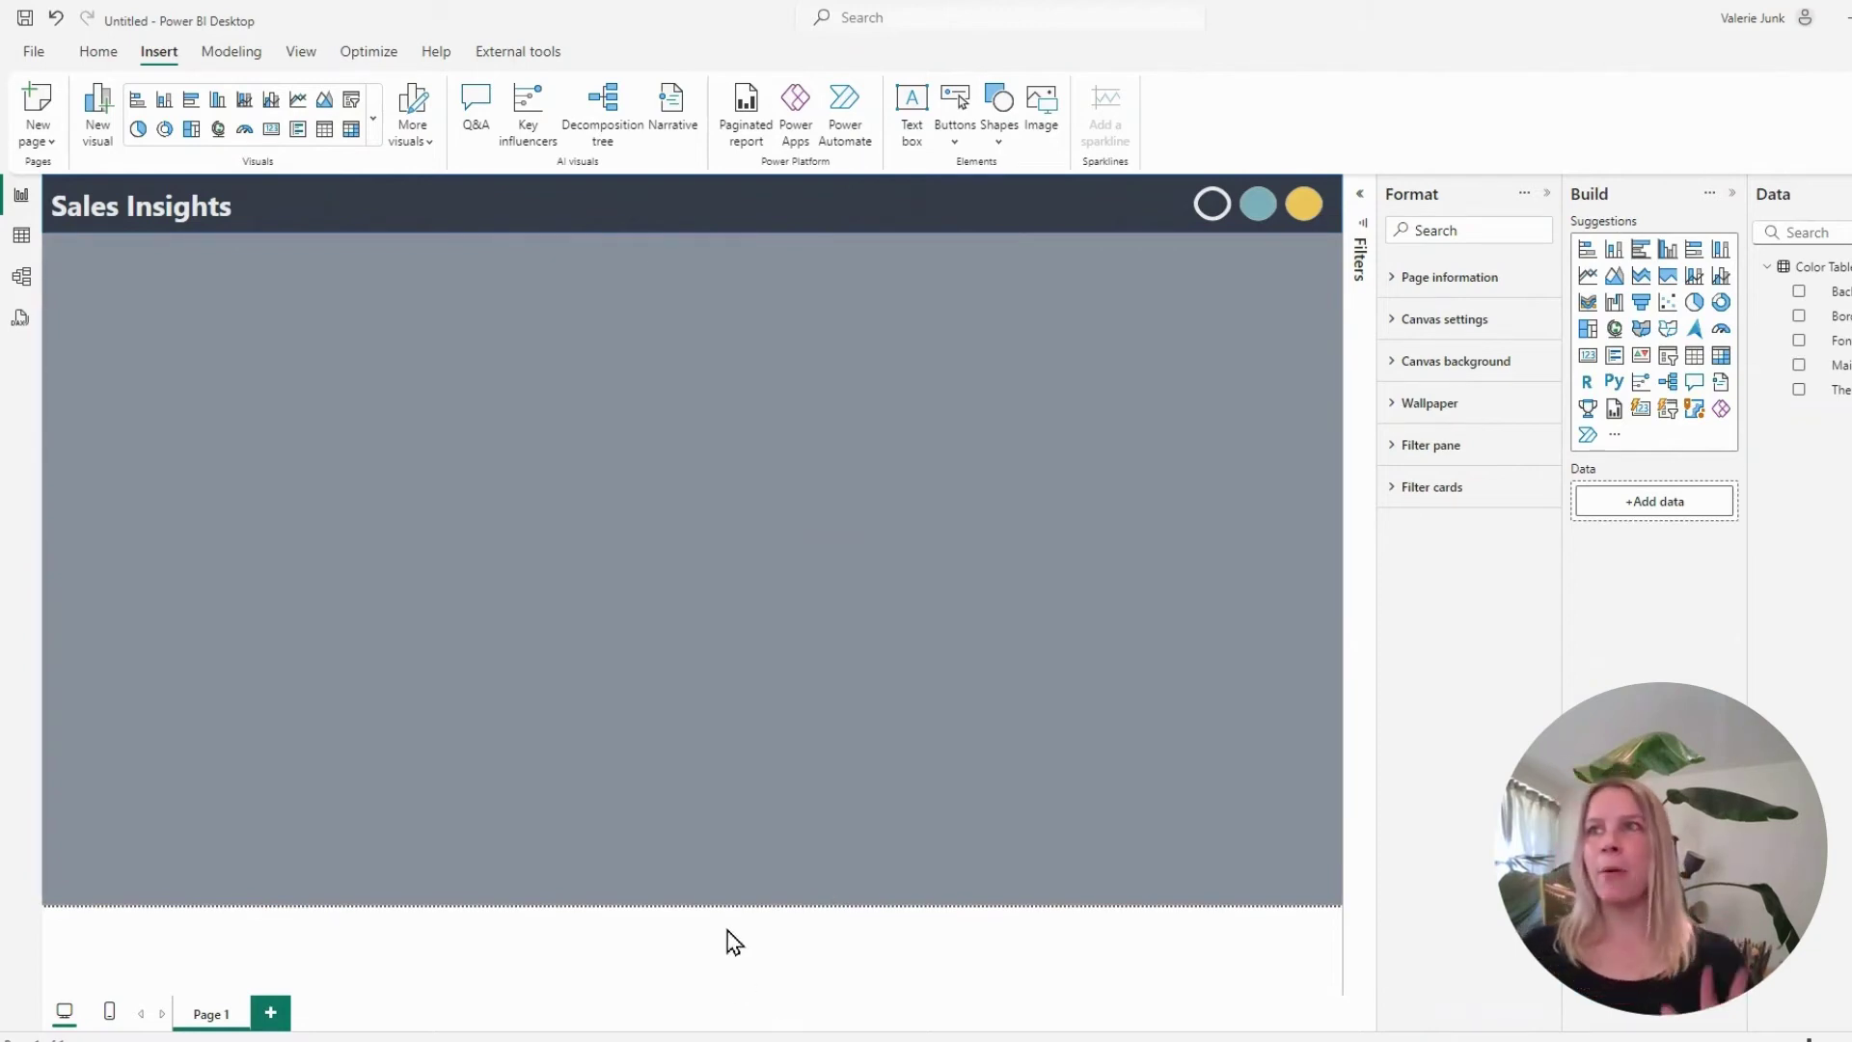
Switch the slicer repeatedly through the teal, yellow and dark blue themes to check the background rectangle's color
{"action": "left_click", "coordinate": [1257, 208]}
{"action": "left_click", "coordinate": [1304, 204]}
{"action": "left_click", "coordinate": [1254, 205]}
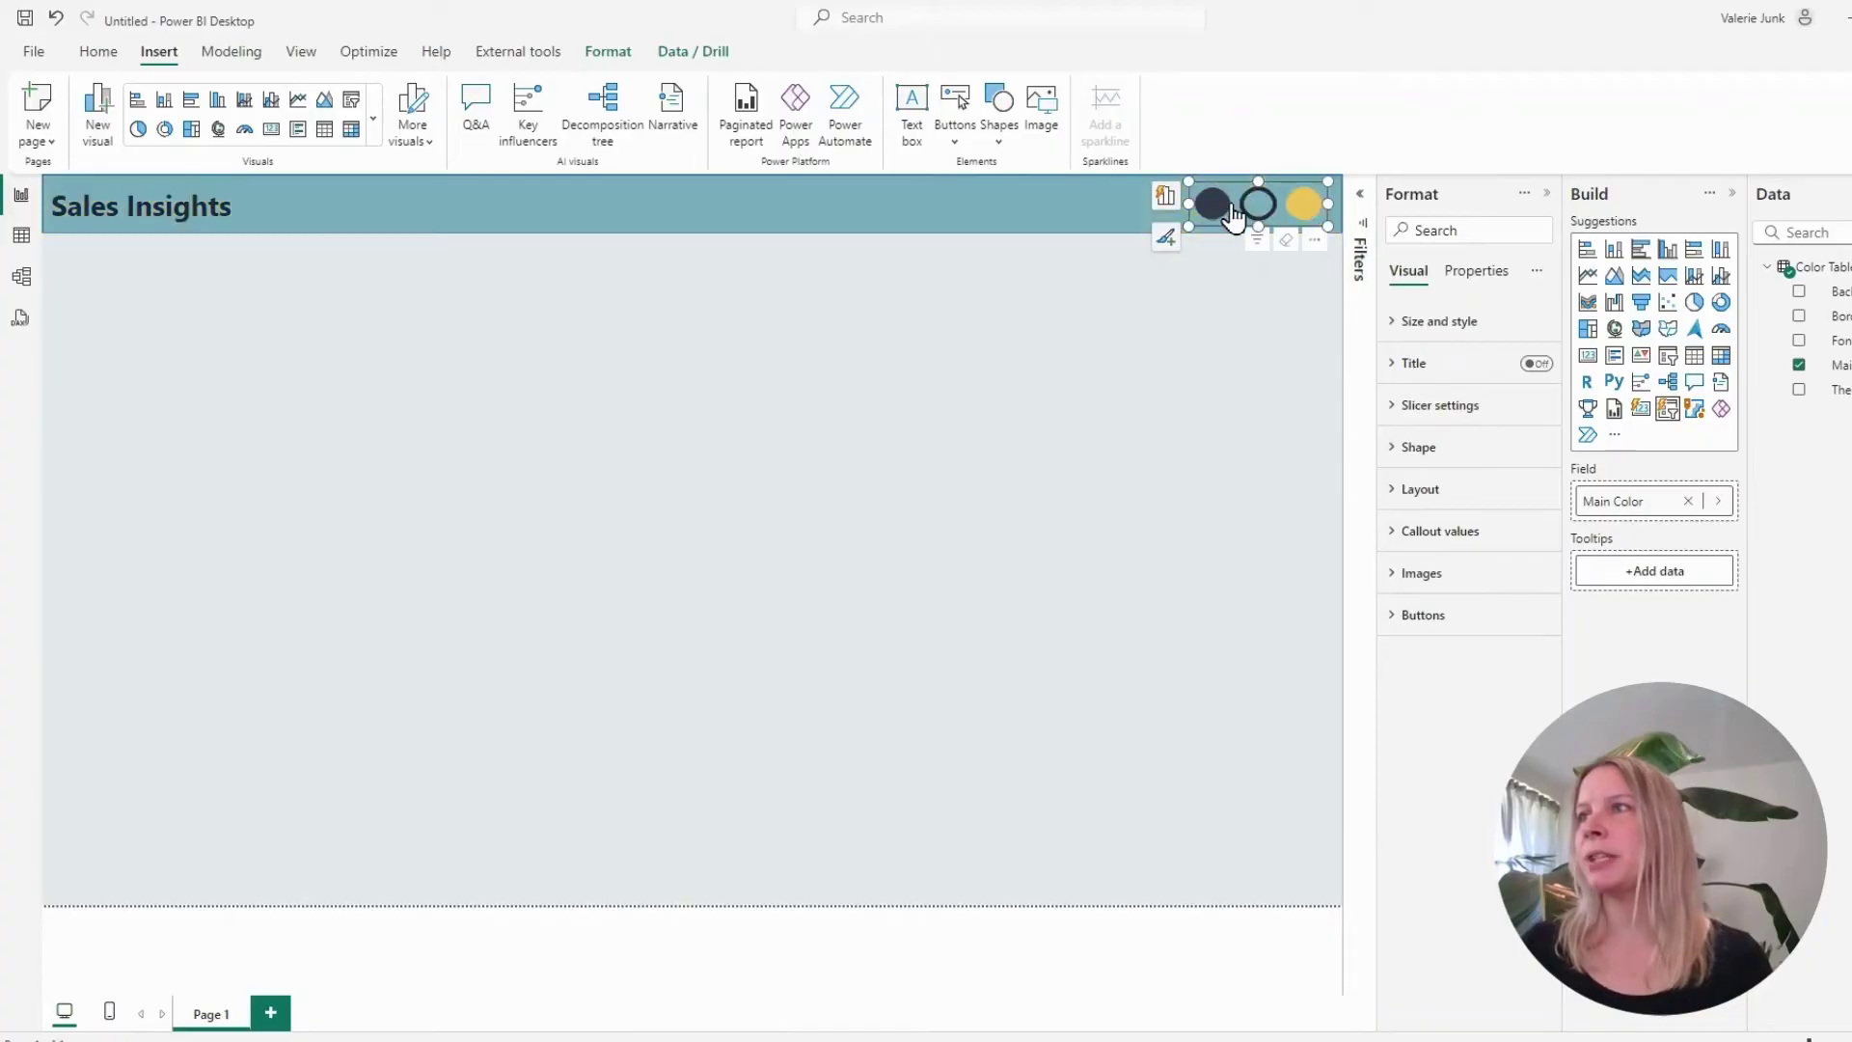
{"action": "left_click", "coordinate": [1254, 206]}
{"action": "left_click", "coordinate": [1255, 205]}
{"action": "left_click", "coordinate": [1254, 206]}
{"action": "left_click", "coordinate": [1293, 214]}
{"action": "left_click", "coordinate": [1216, 216]}
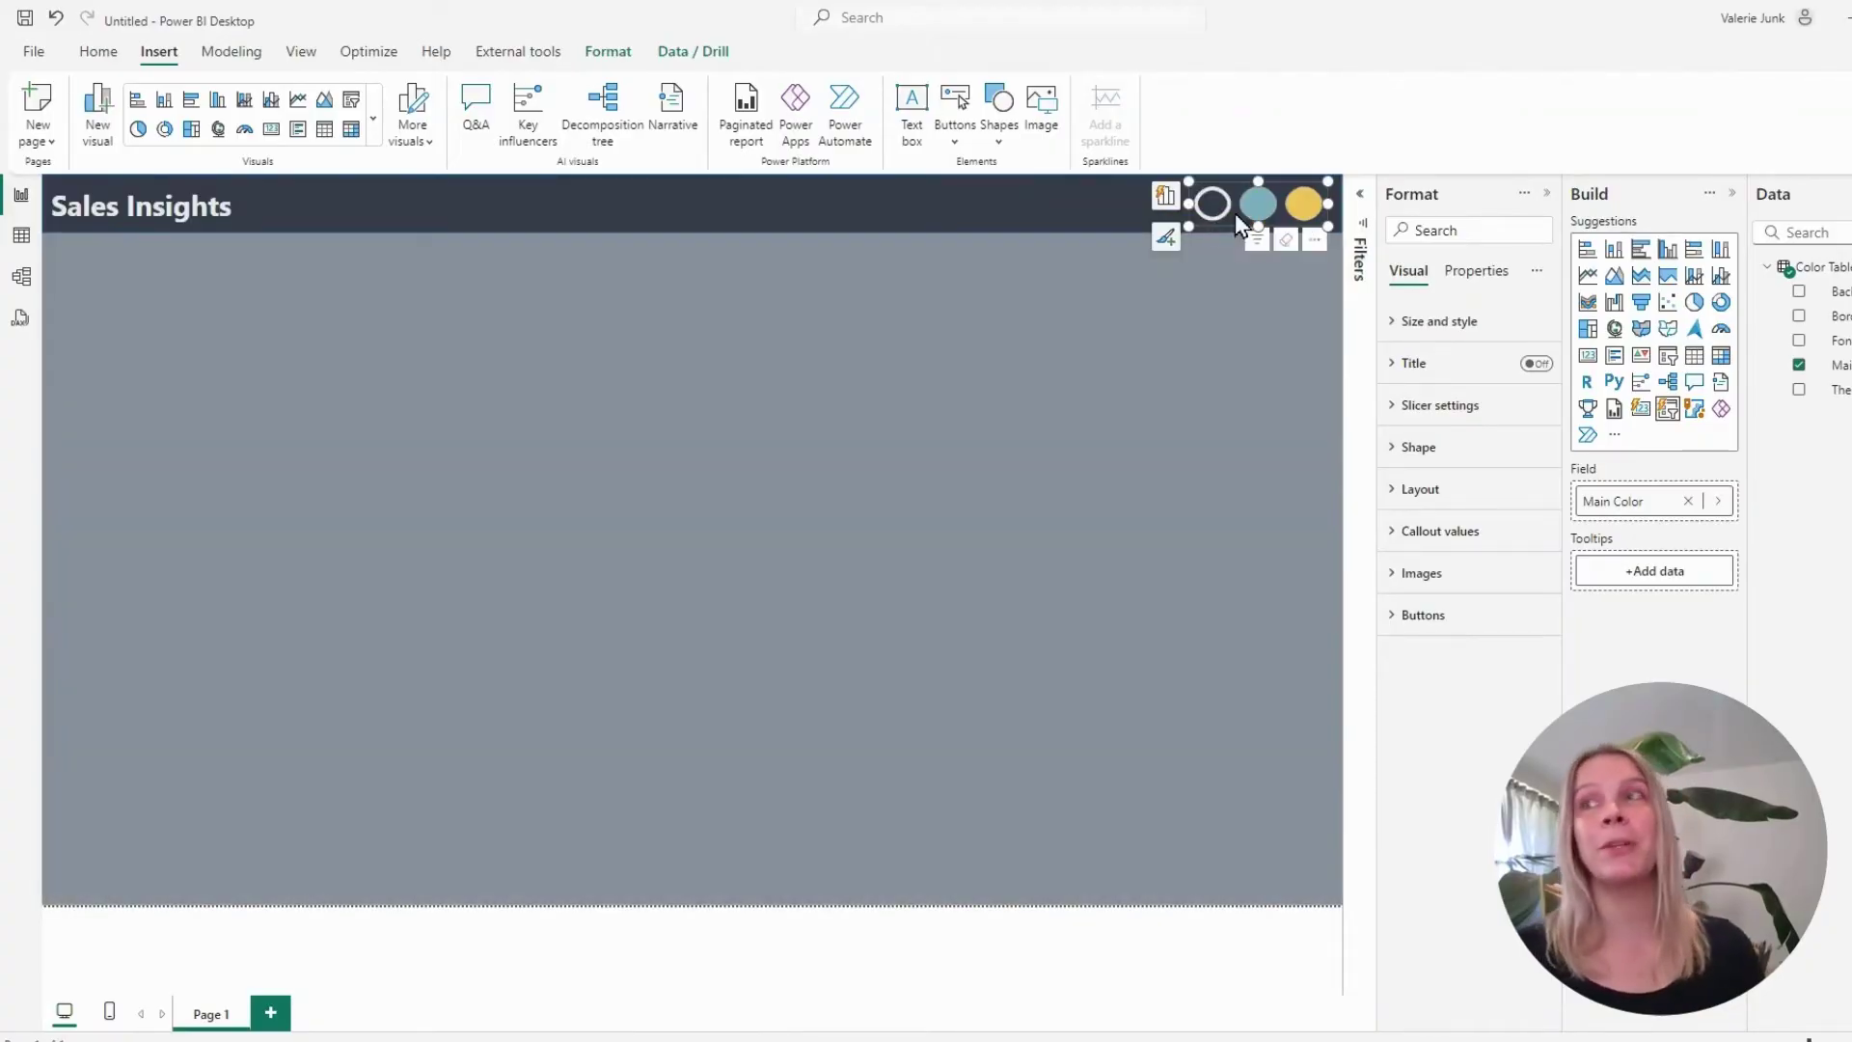
{"action": "left_click", "coordinate": [1251, 214]}
{"action": "left_click", "coordinate": [1305, 211]}
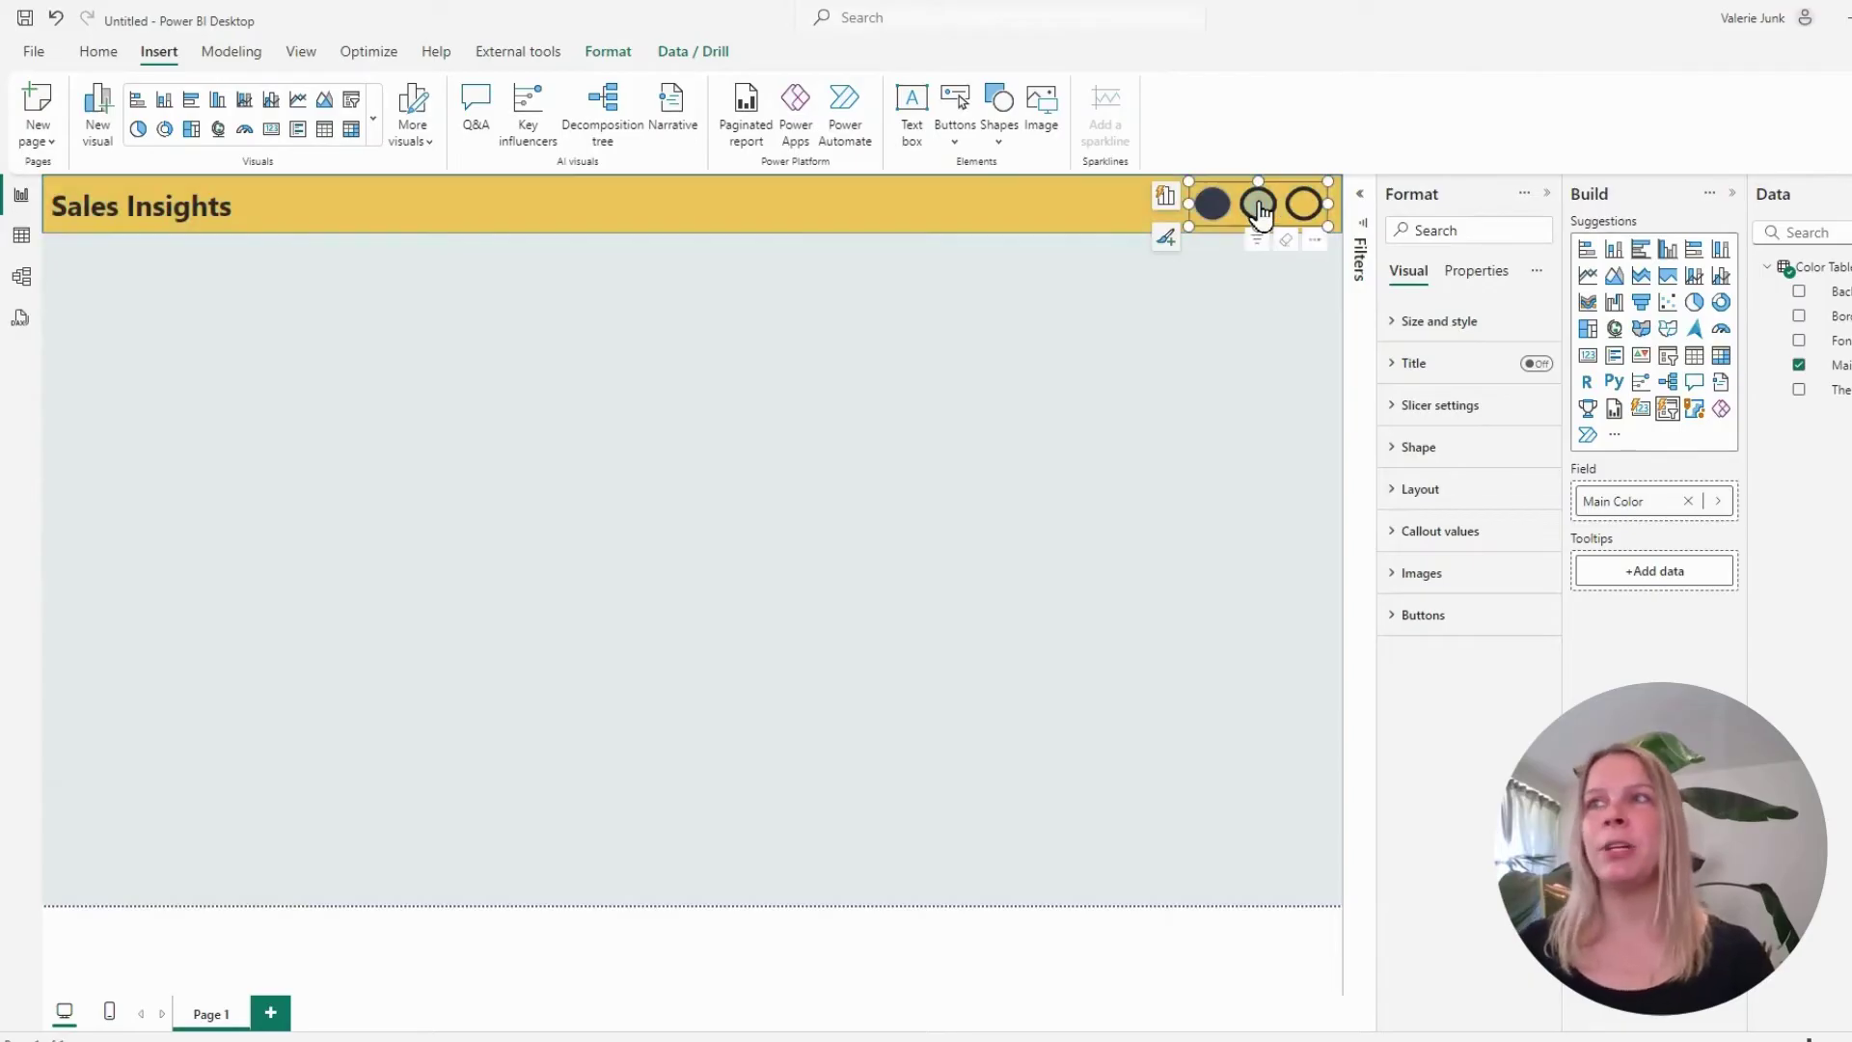
{"action": "left_click", "coordinate": [1259, 207]}
{"action": "left_click", "coordinate": [1212, 205]}
{"action": "left_click", "coordinate": [1258, 206]}
{"action": "left_click", "coordinate": [1304, 211]}
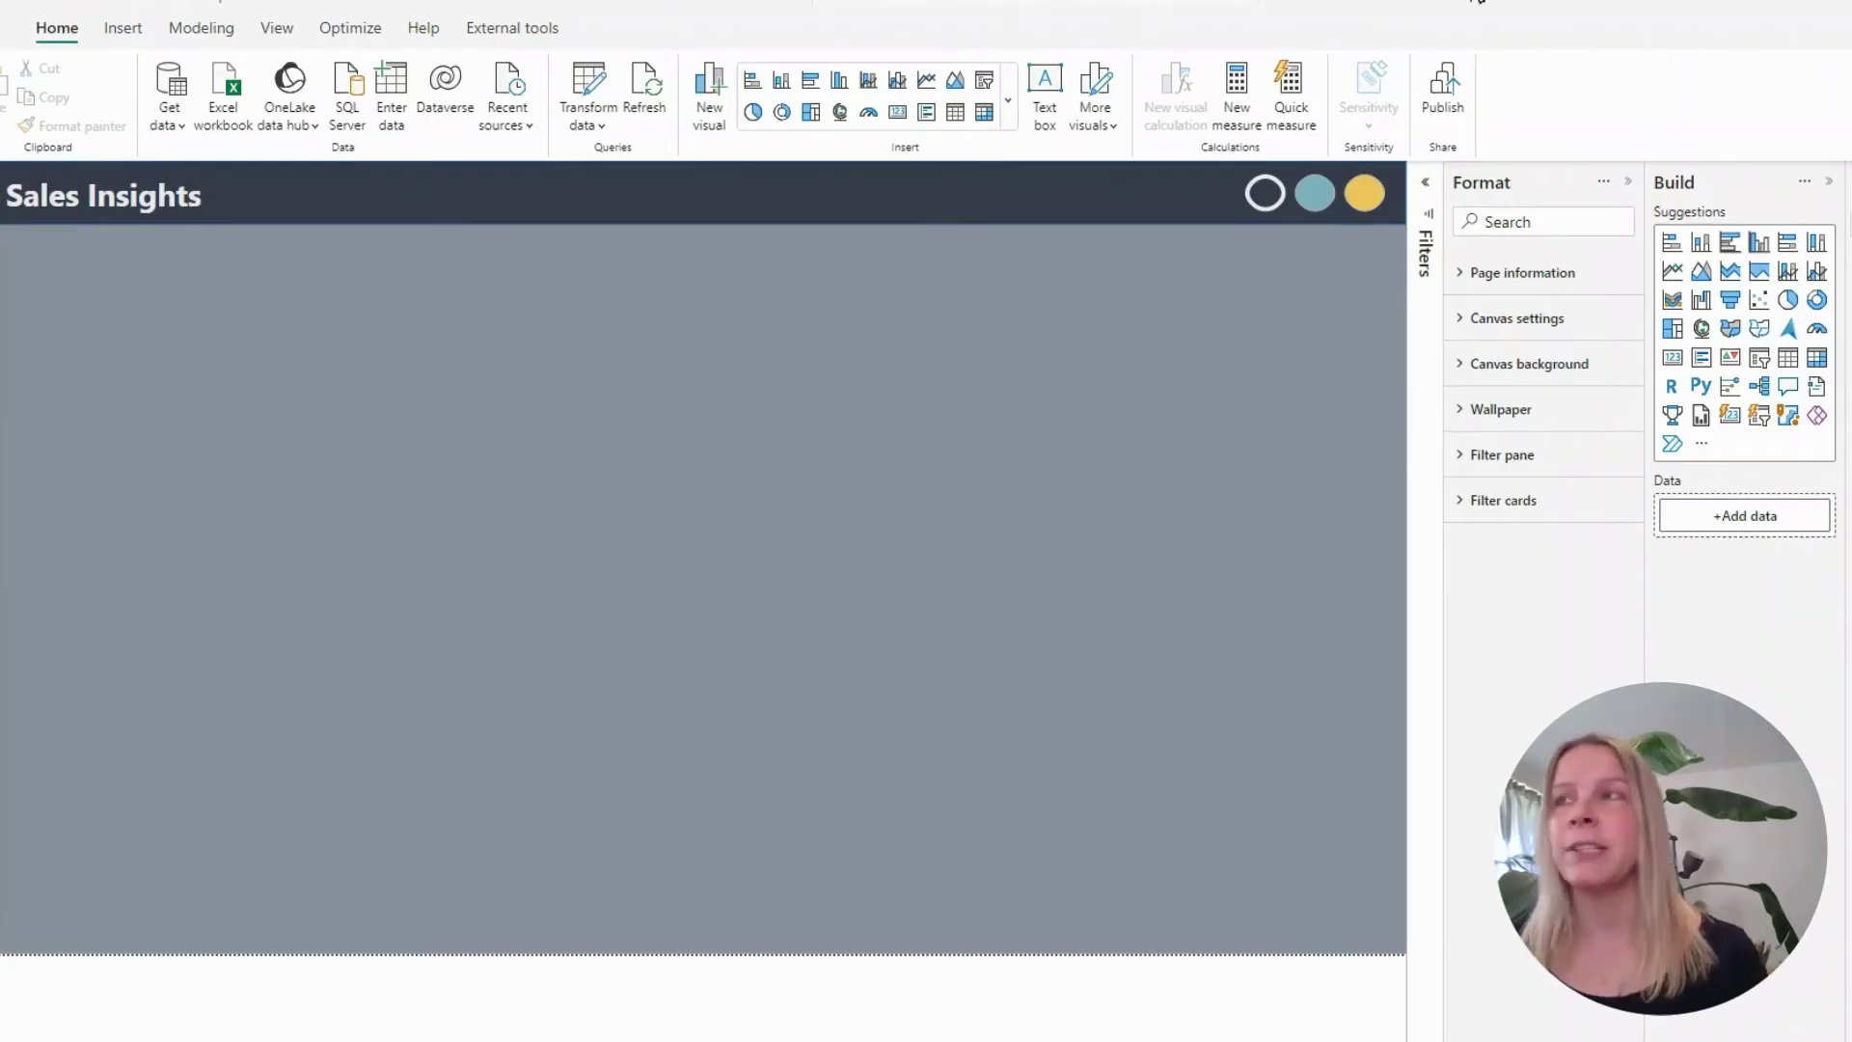
Create a table named Example Data from the copied Year, Sales, Target and Target hit data and open it in Power Query Editor
{"action": "left_click", "coordinate": [392, 114]}
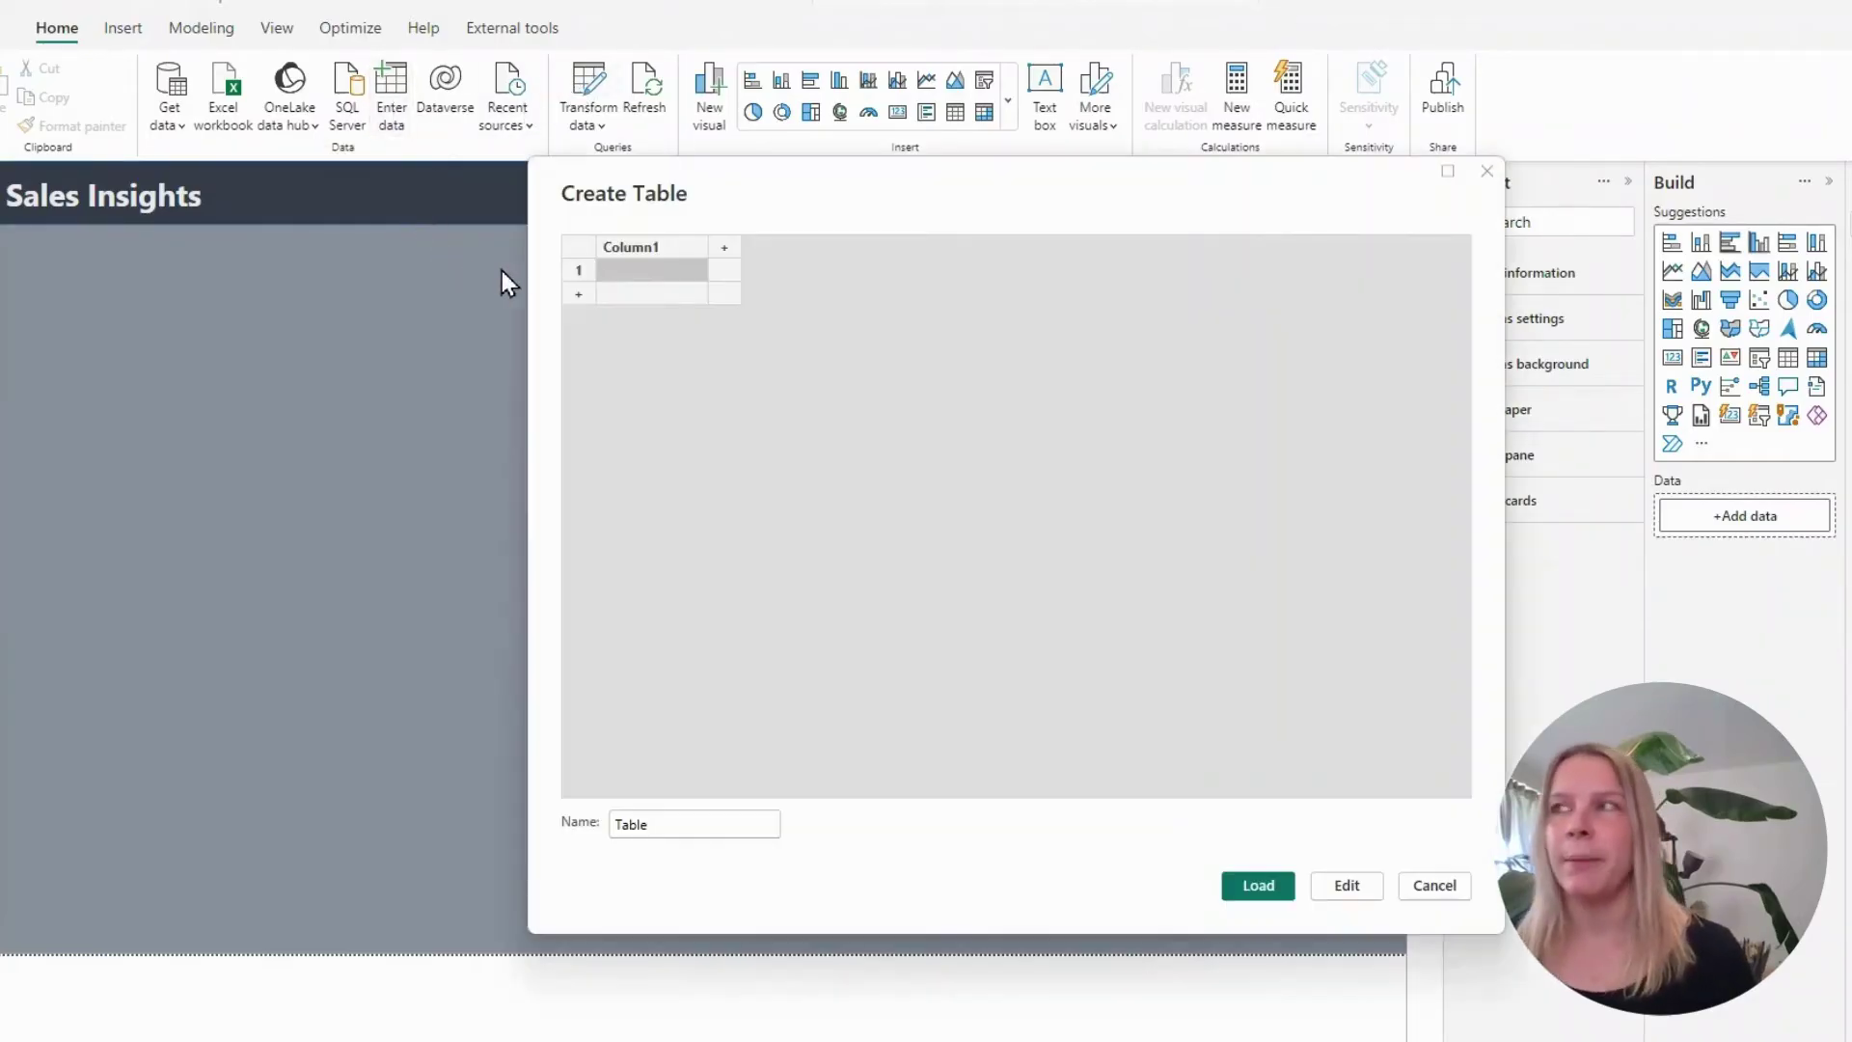
{"action": "key", "text": "ctrl+v"}
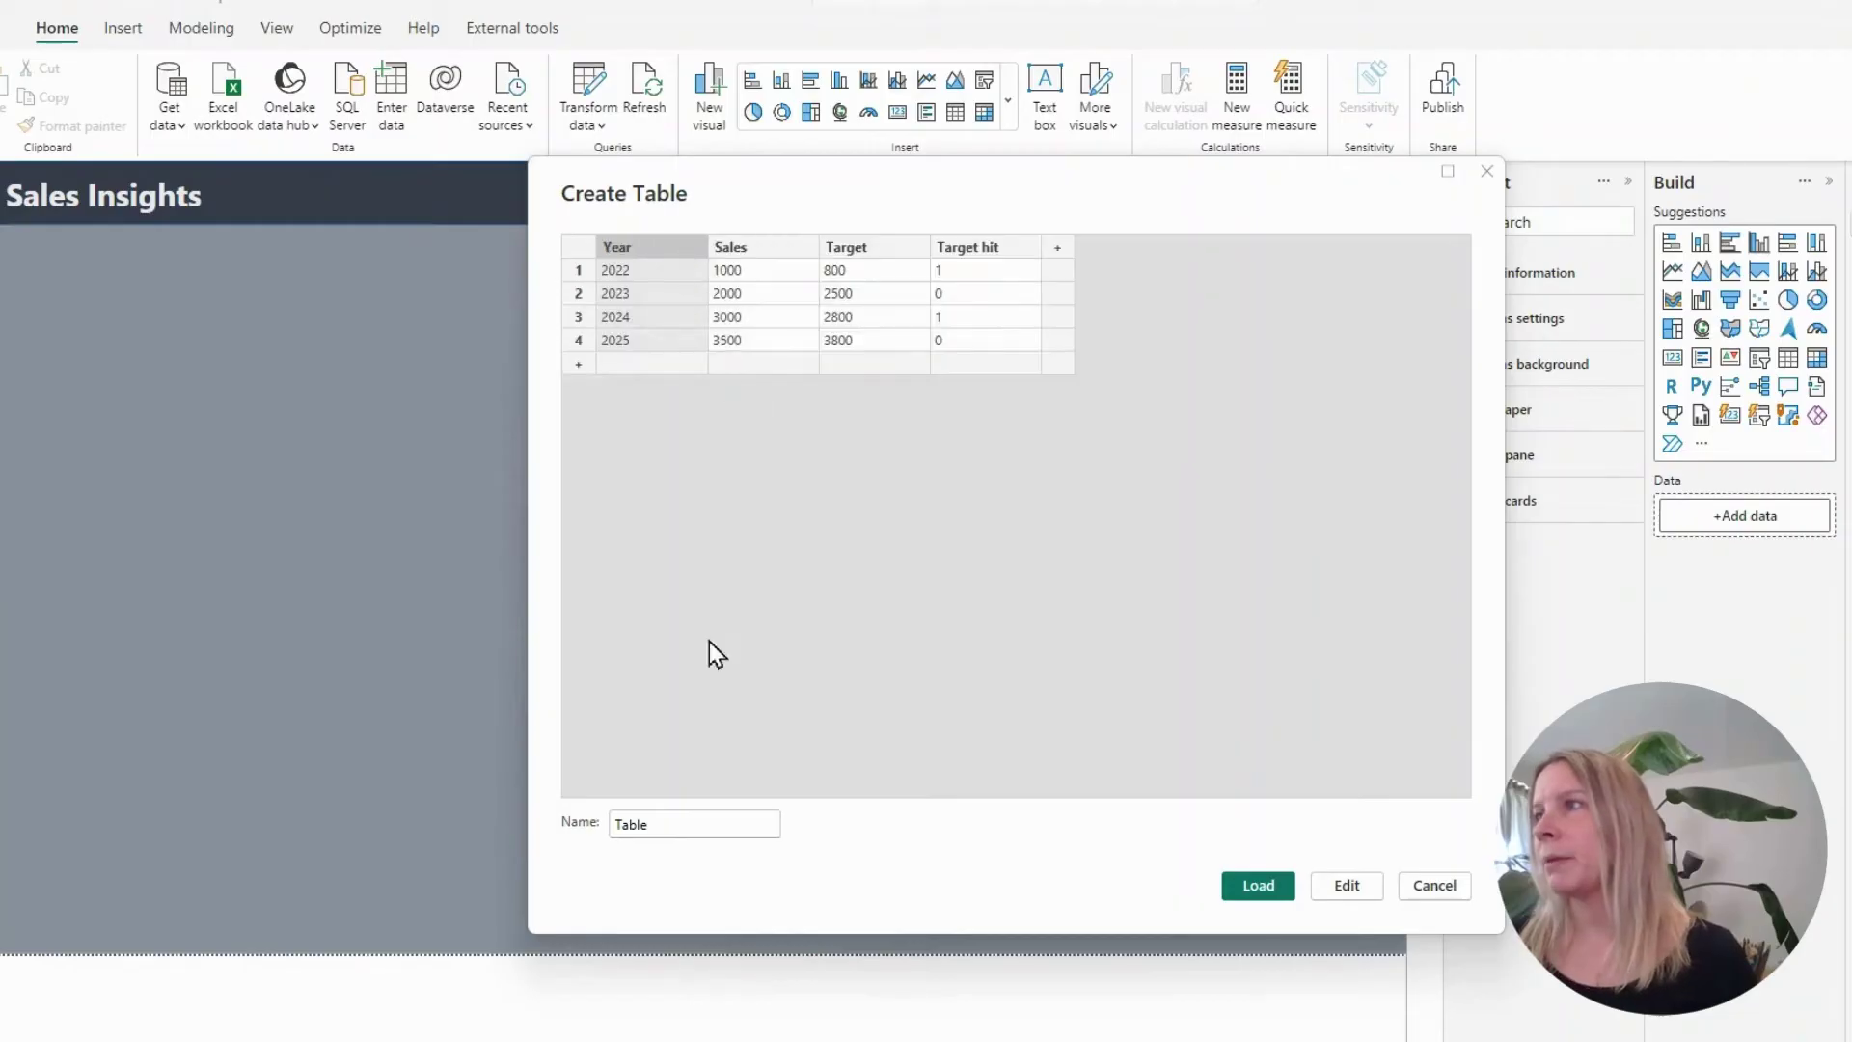
{"action": "double_click", "coordinate": [706, 832]}
{"action": "type", "text": "Example Data"}
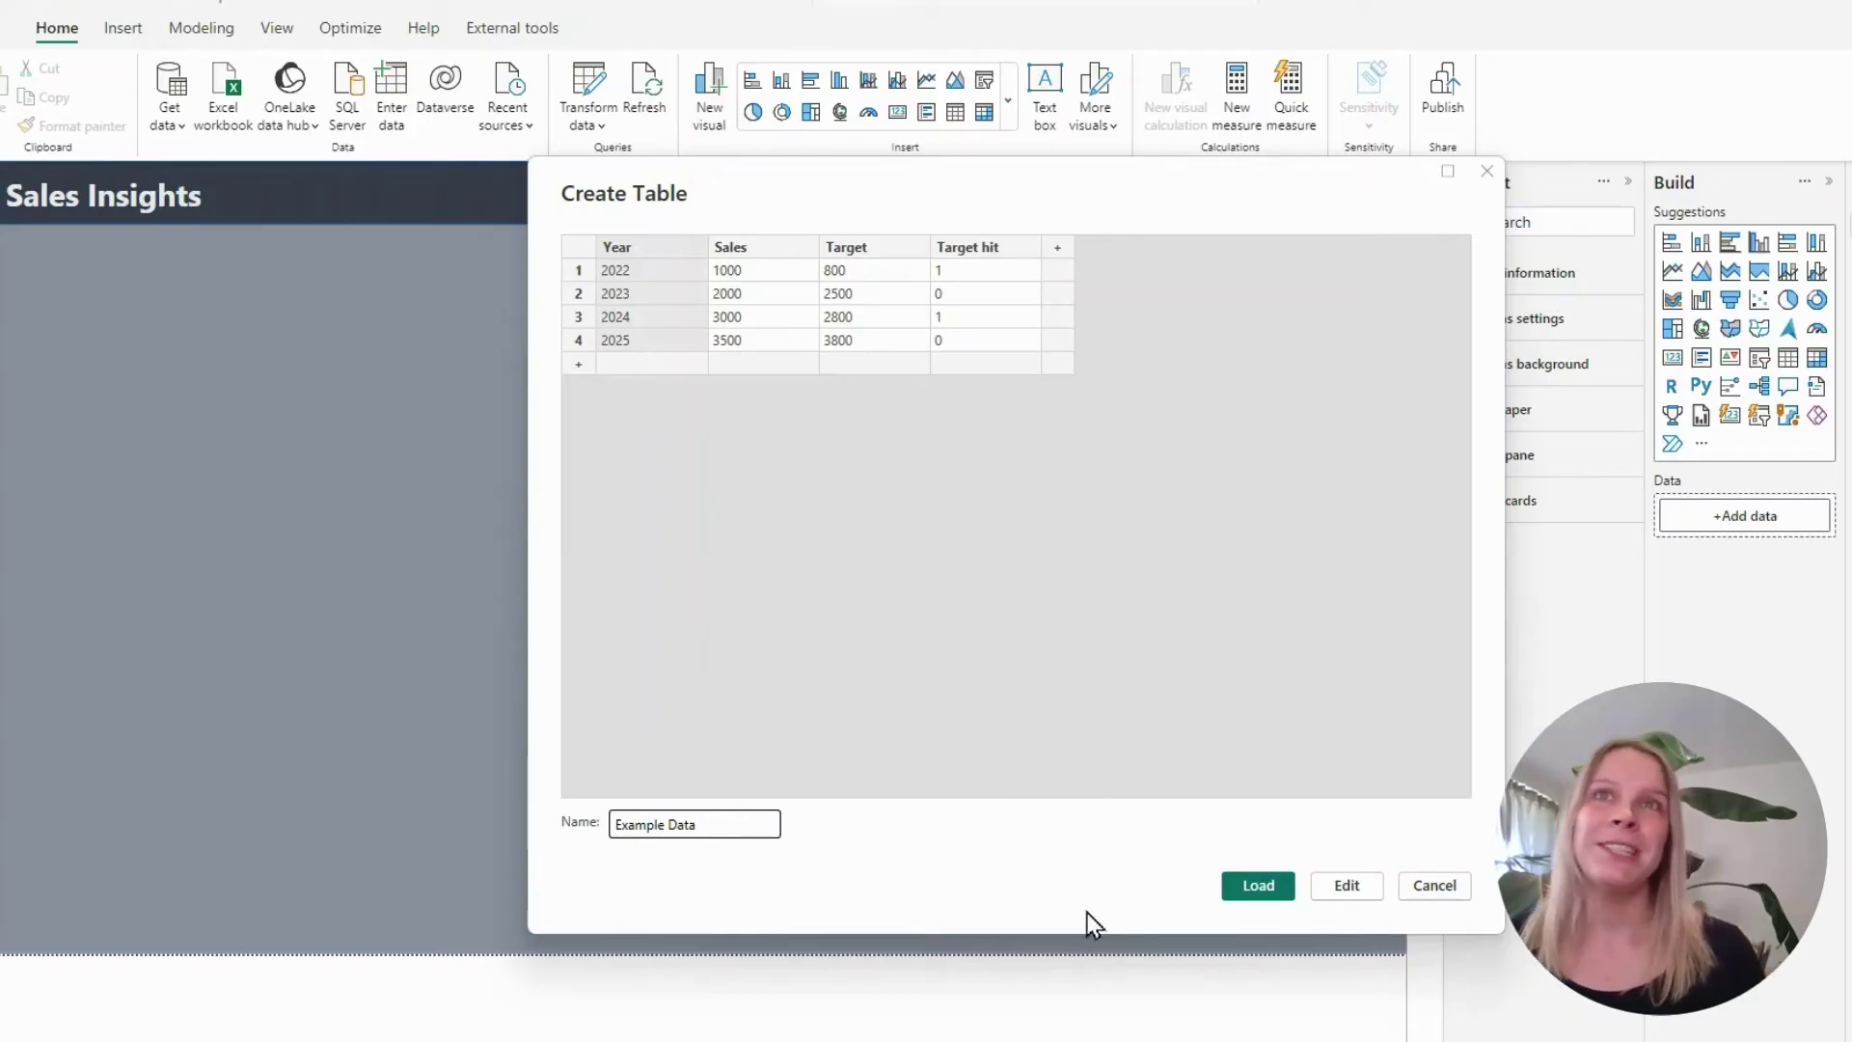
{"action": "left_click", "coordinate": [1353, 892]}
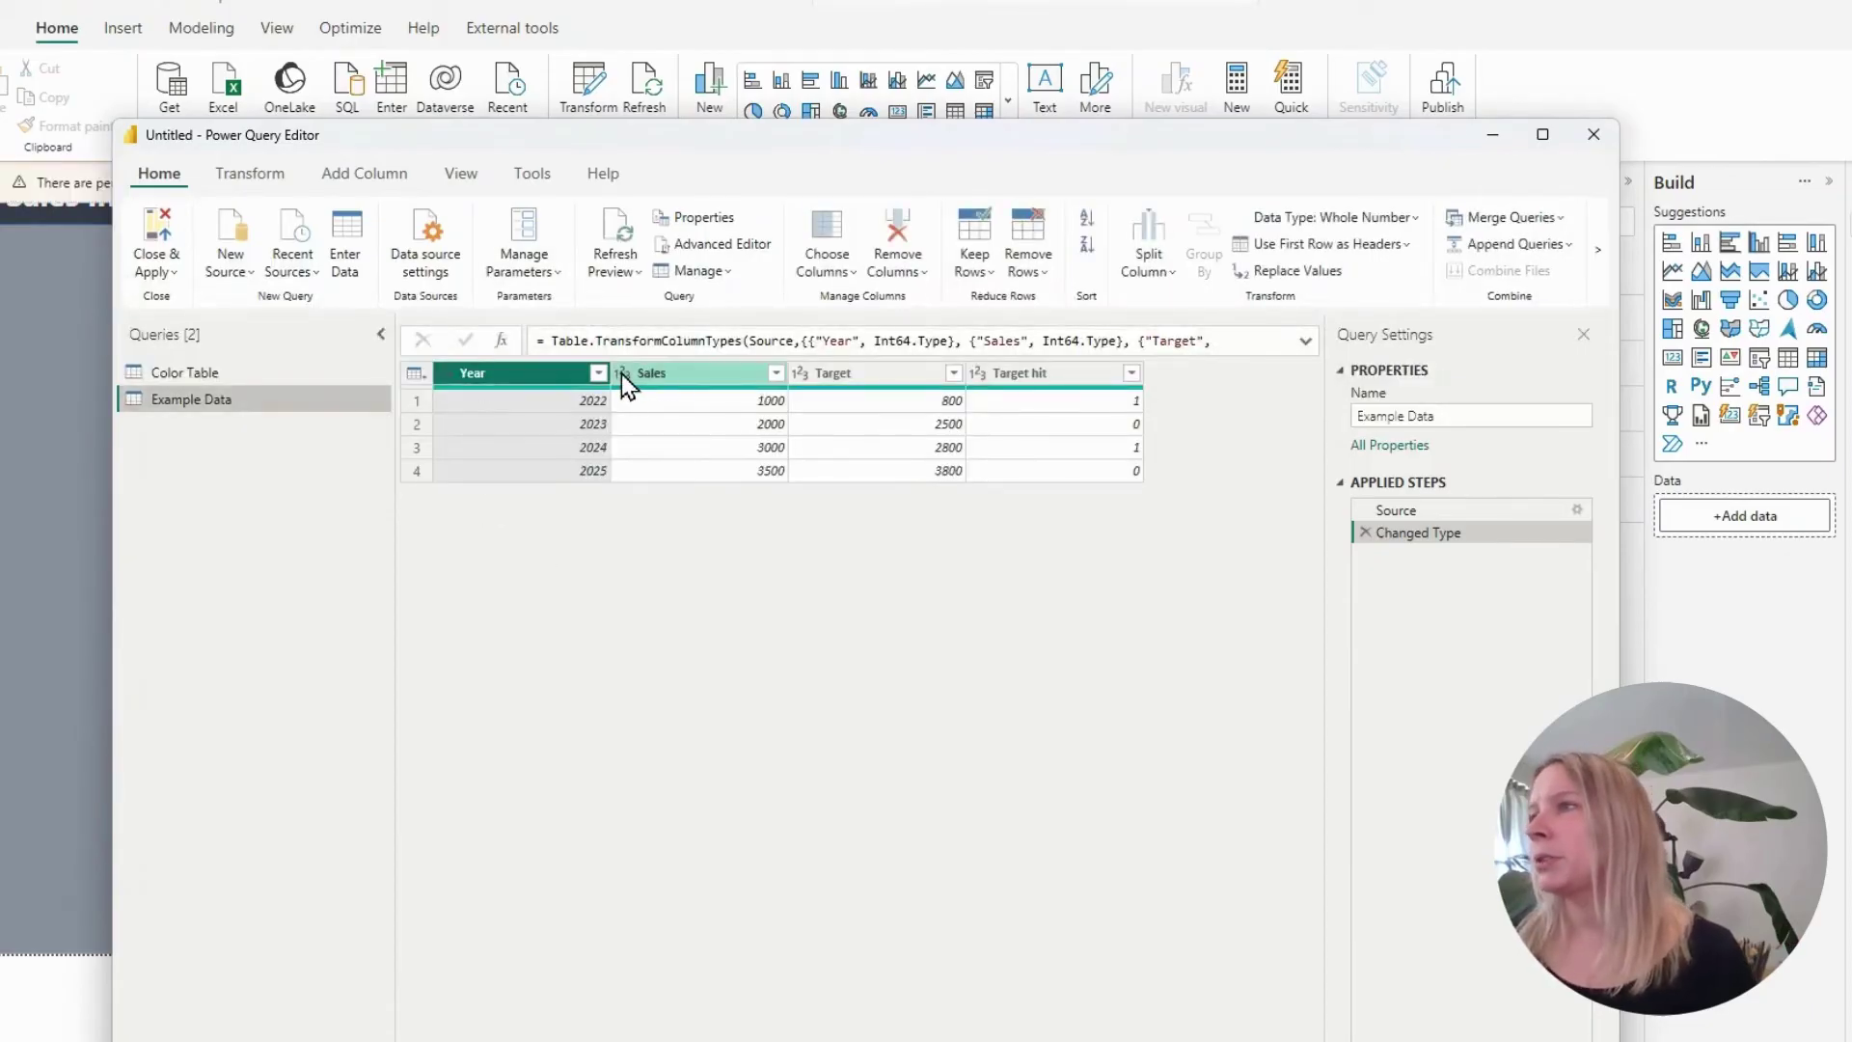
Change the Sales and Target columns of Example Data to the currency data type and apply the query changes to the report
{"action": "left_click", "coordinate": [622, 374]}
{"action": "left_click", "coordinate": [686, 425]}
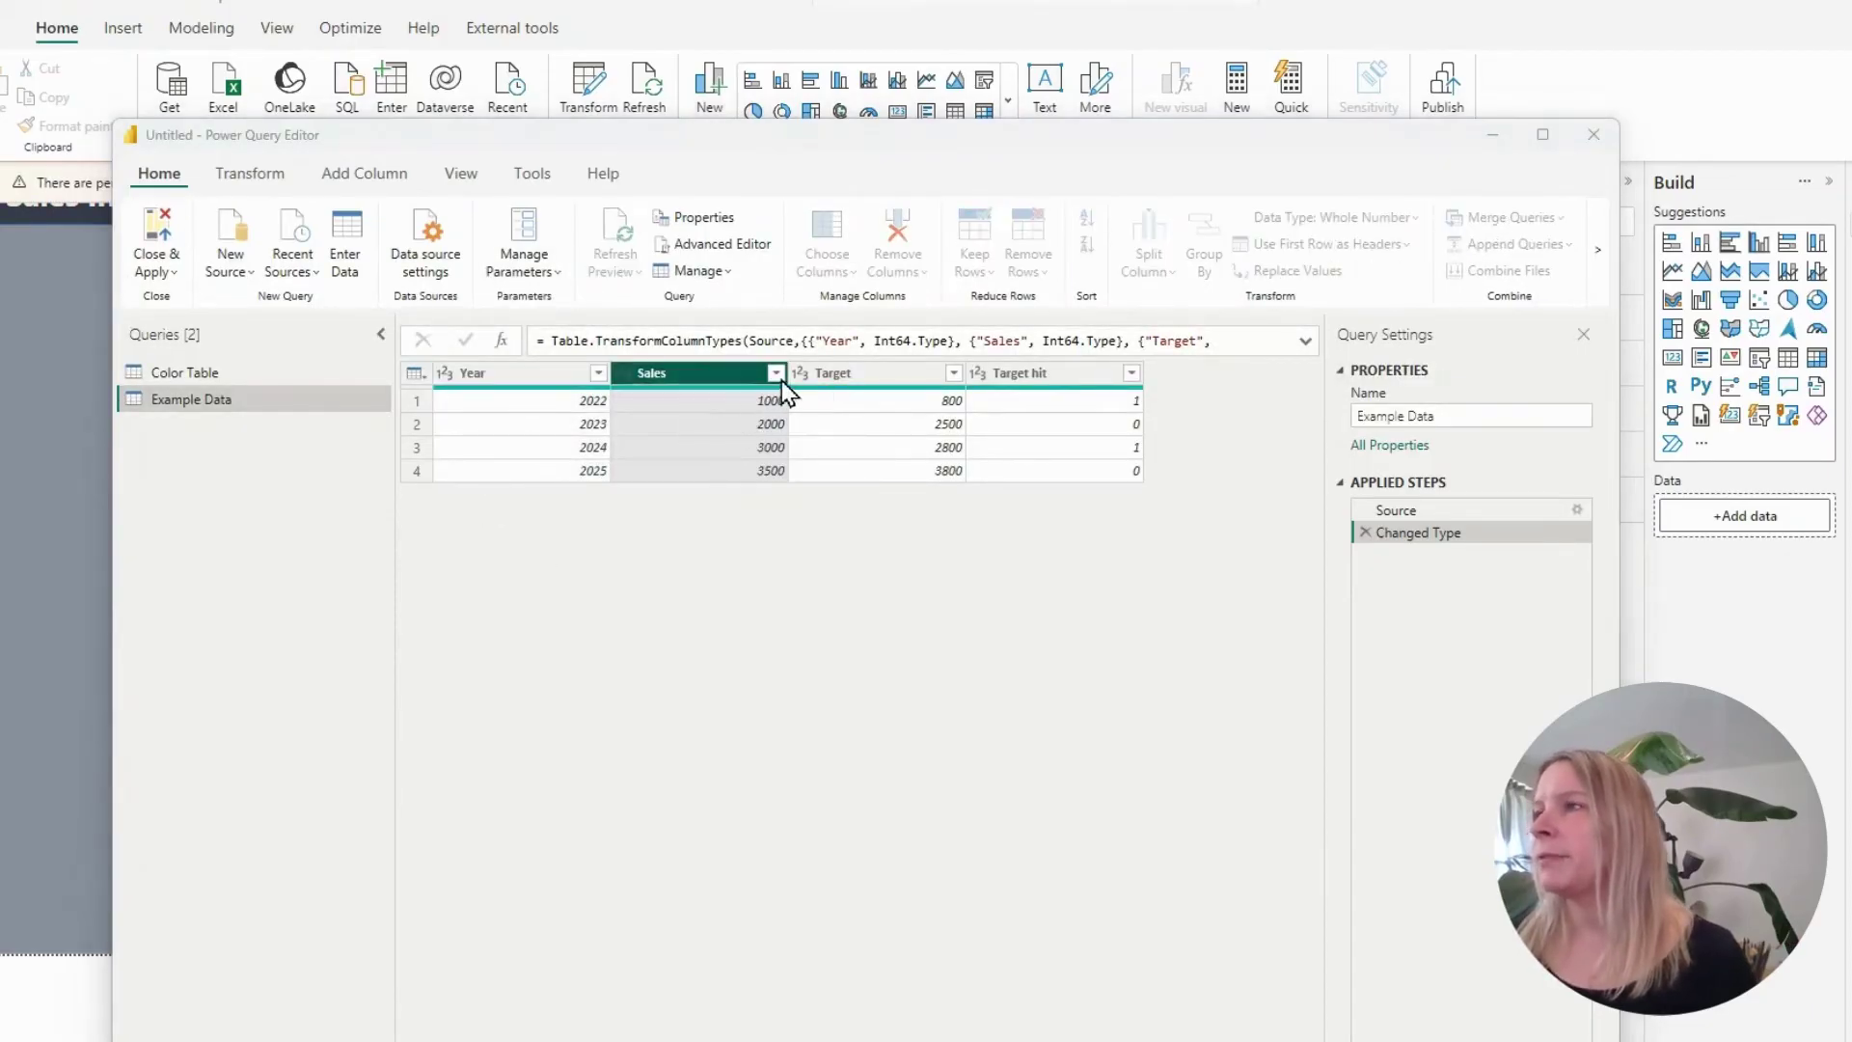
{"action": "left_click", "coordinate": [1096, 622]}
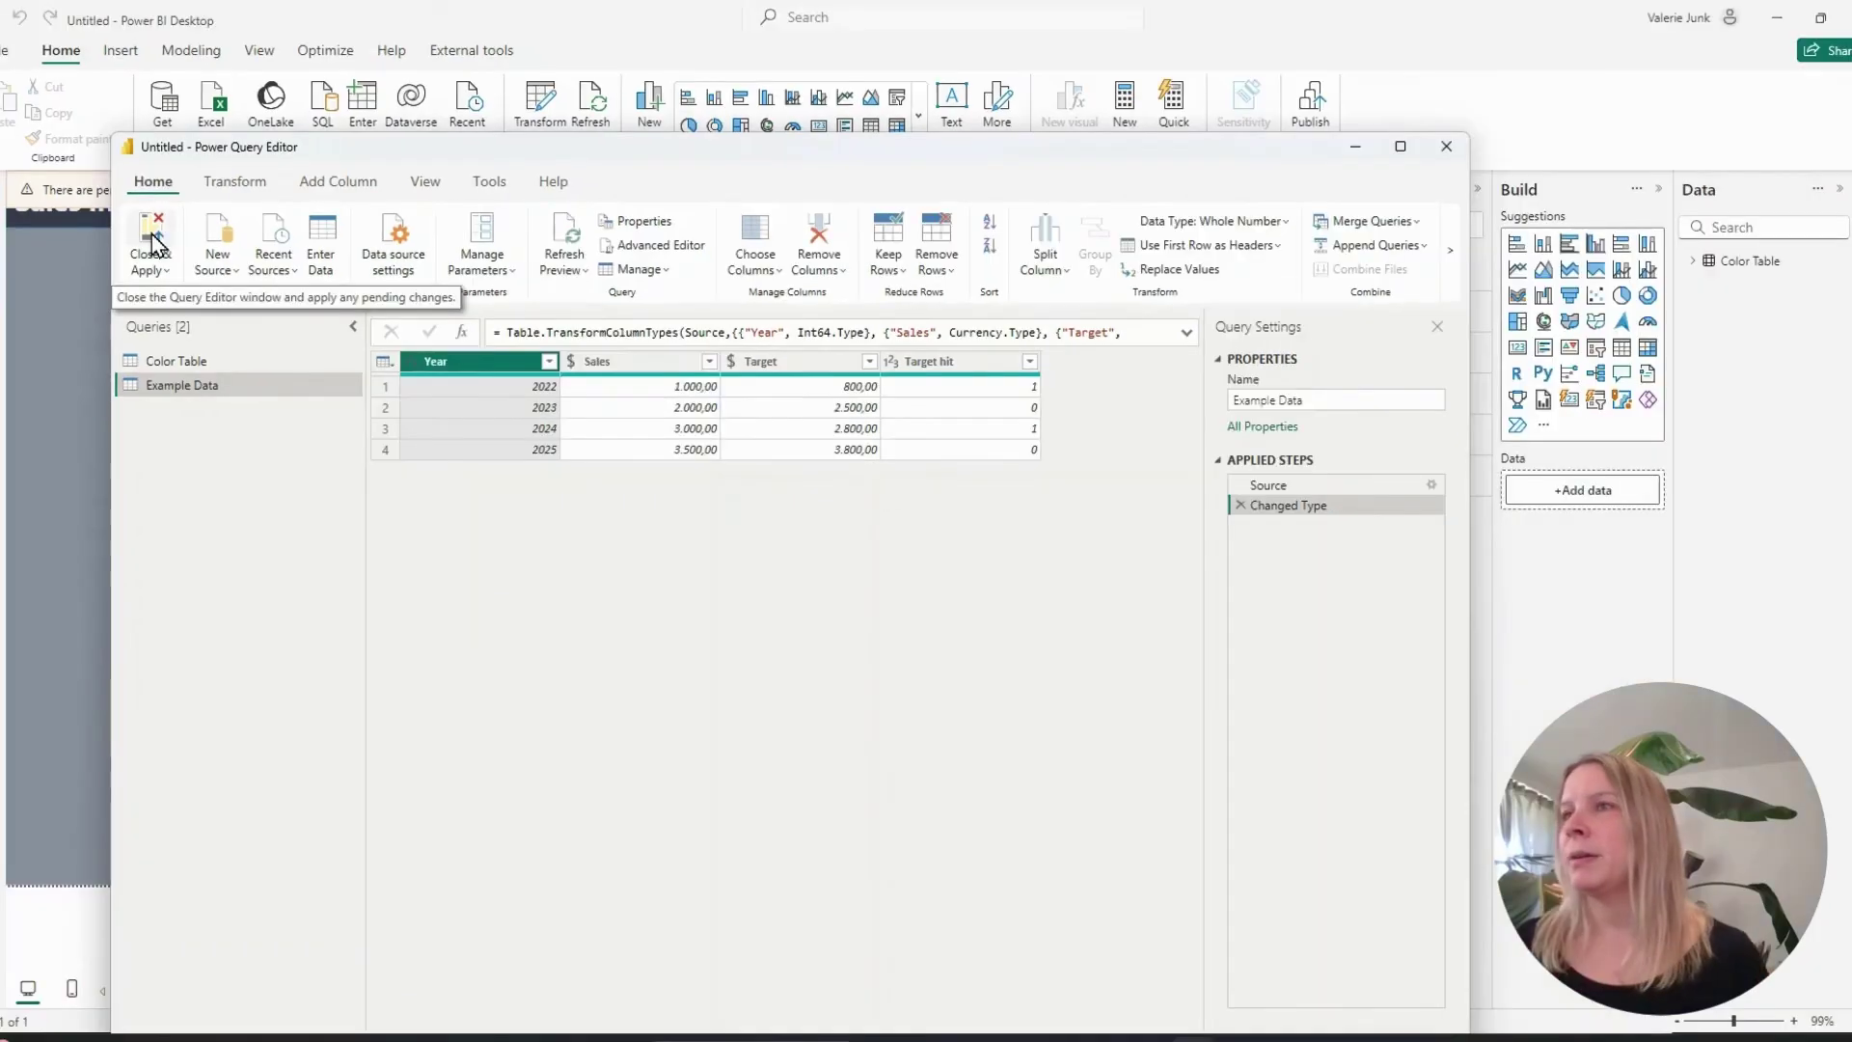
{"action": "left_click", "coordinate": [152, 234]}
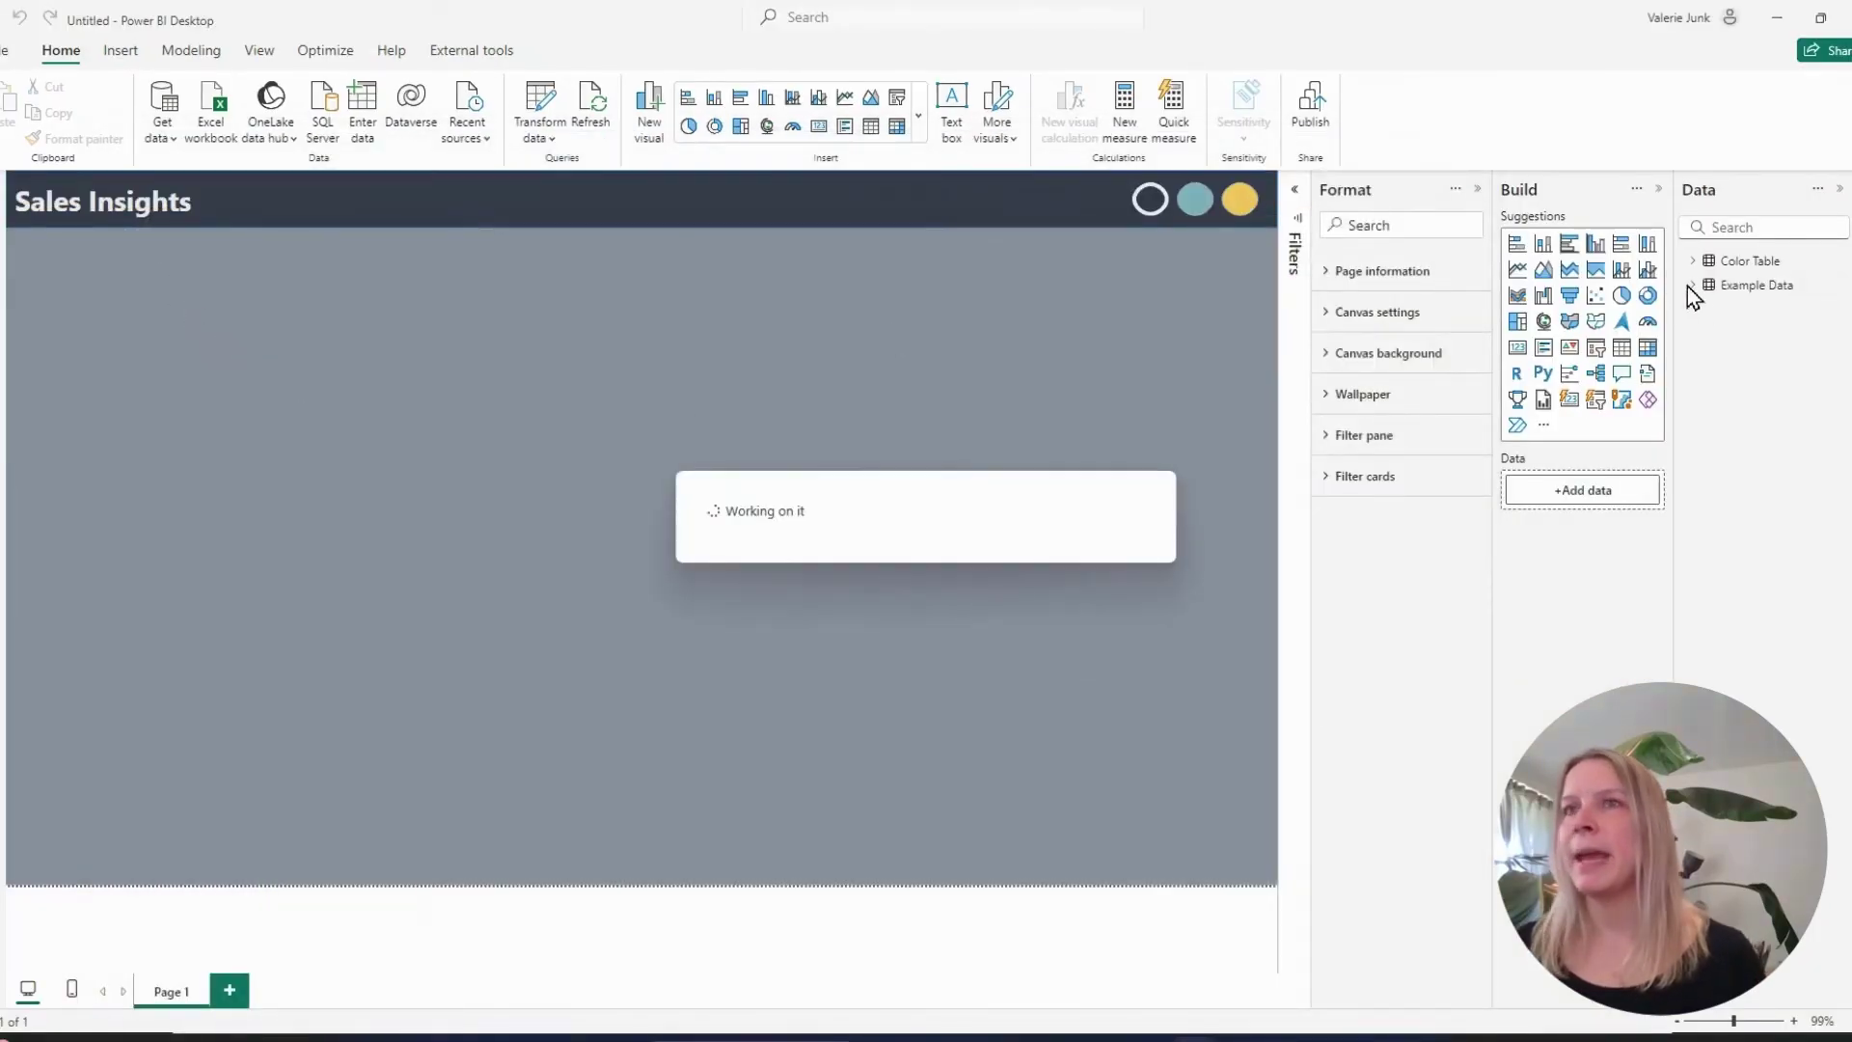
Add a visual with Example Data's Year field and set Don't summarize for both the column and the visual's field
{"action": "left_click", "coordinate": [1692, 286]}
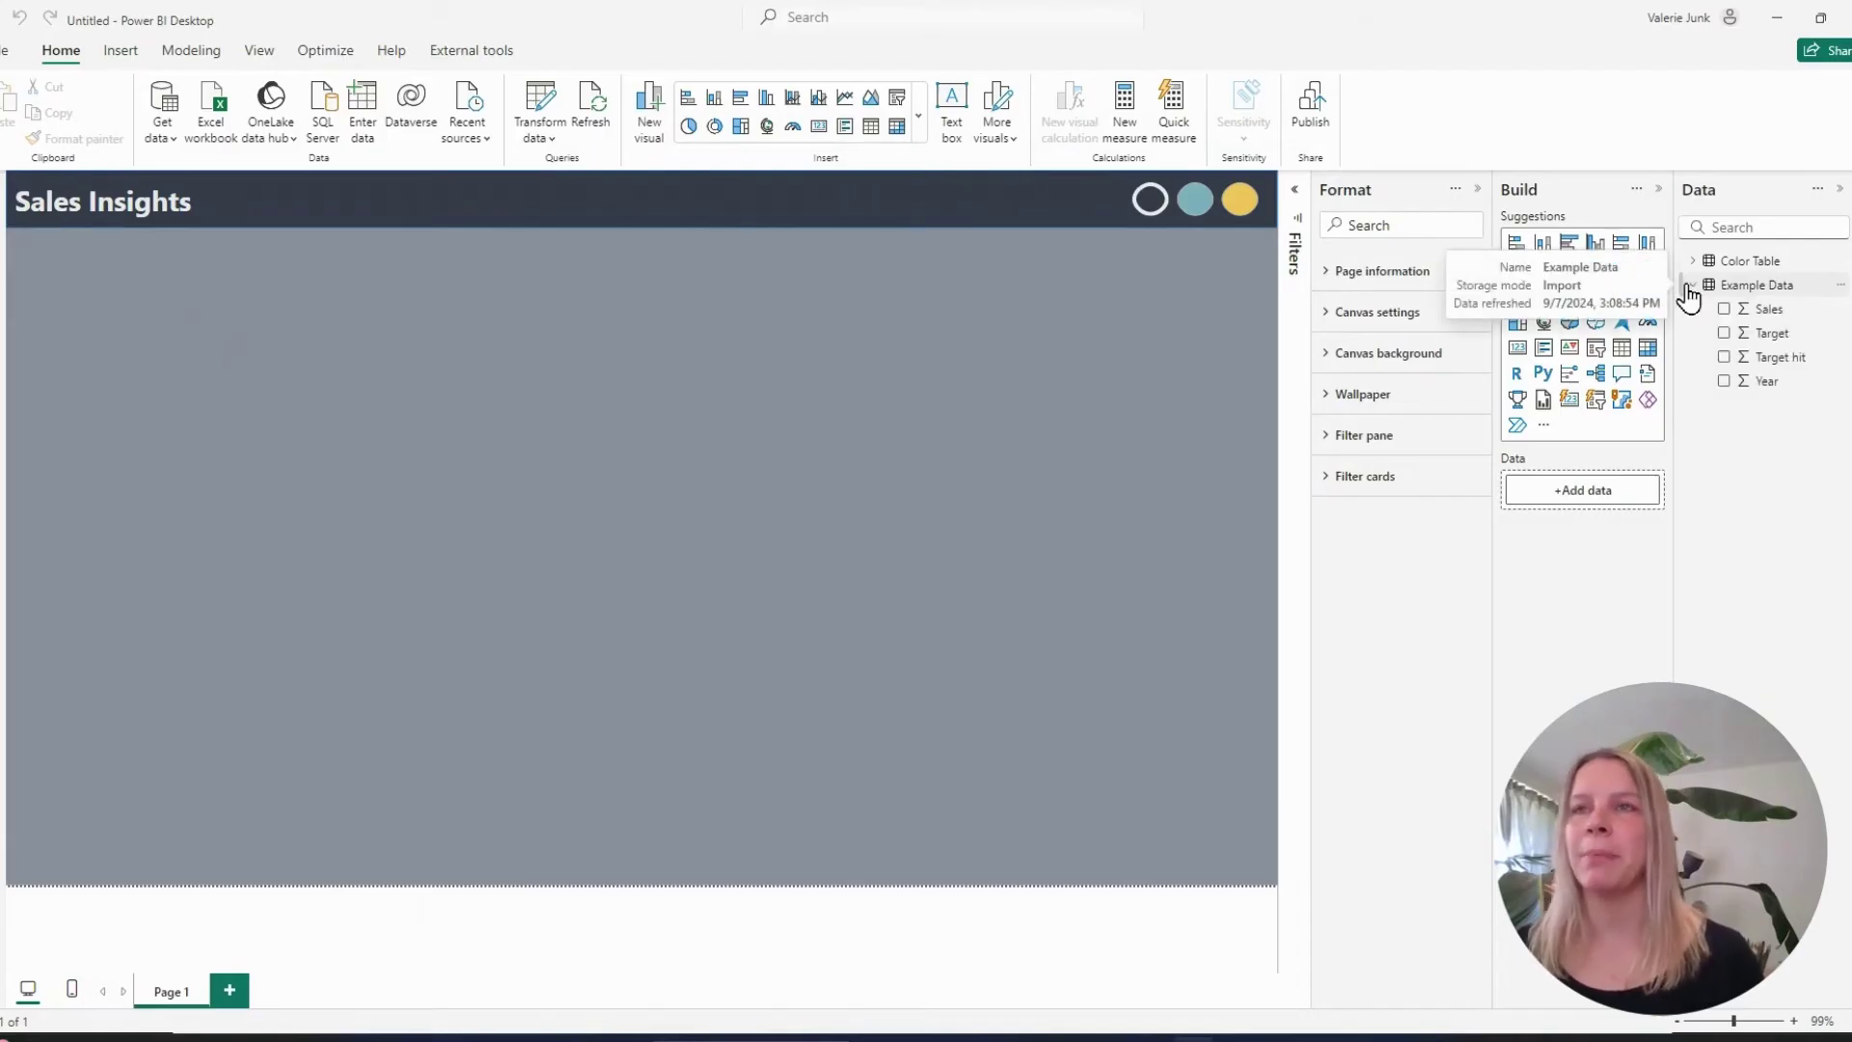
{"action": "left_click", "coordinate": [1725, 382]}
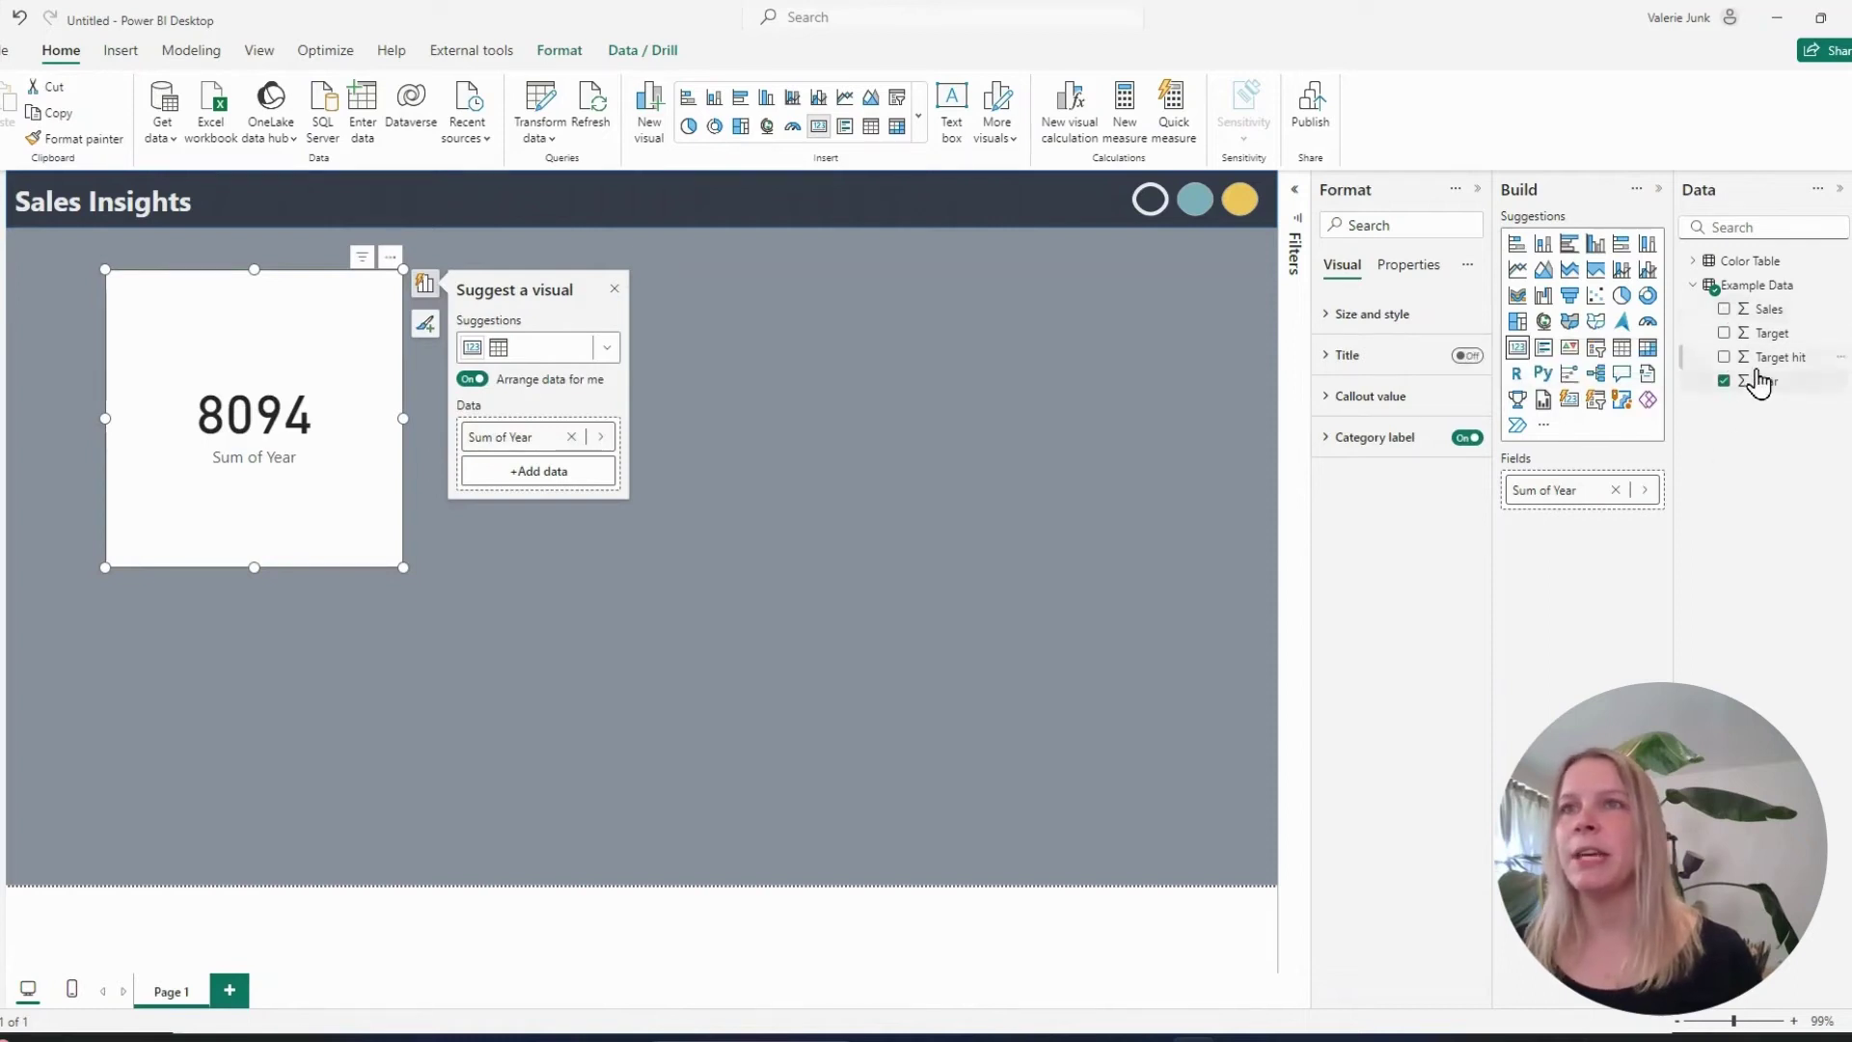
{"action": "left_click", "coordinate": [1742, 382]}
{"action": "left_click", "coordinate": [642, 97]}
{"action": "left_click", "coordinate": [635, 124]}
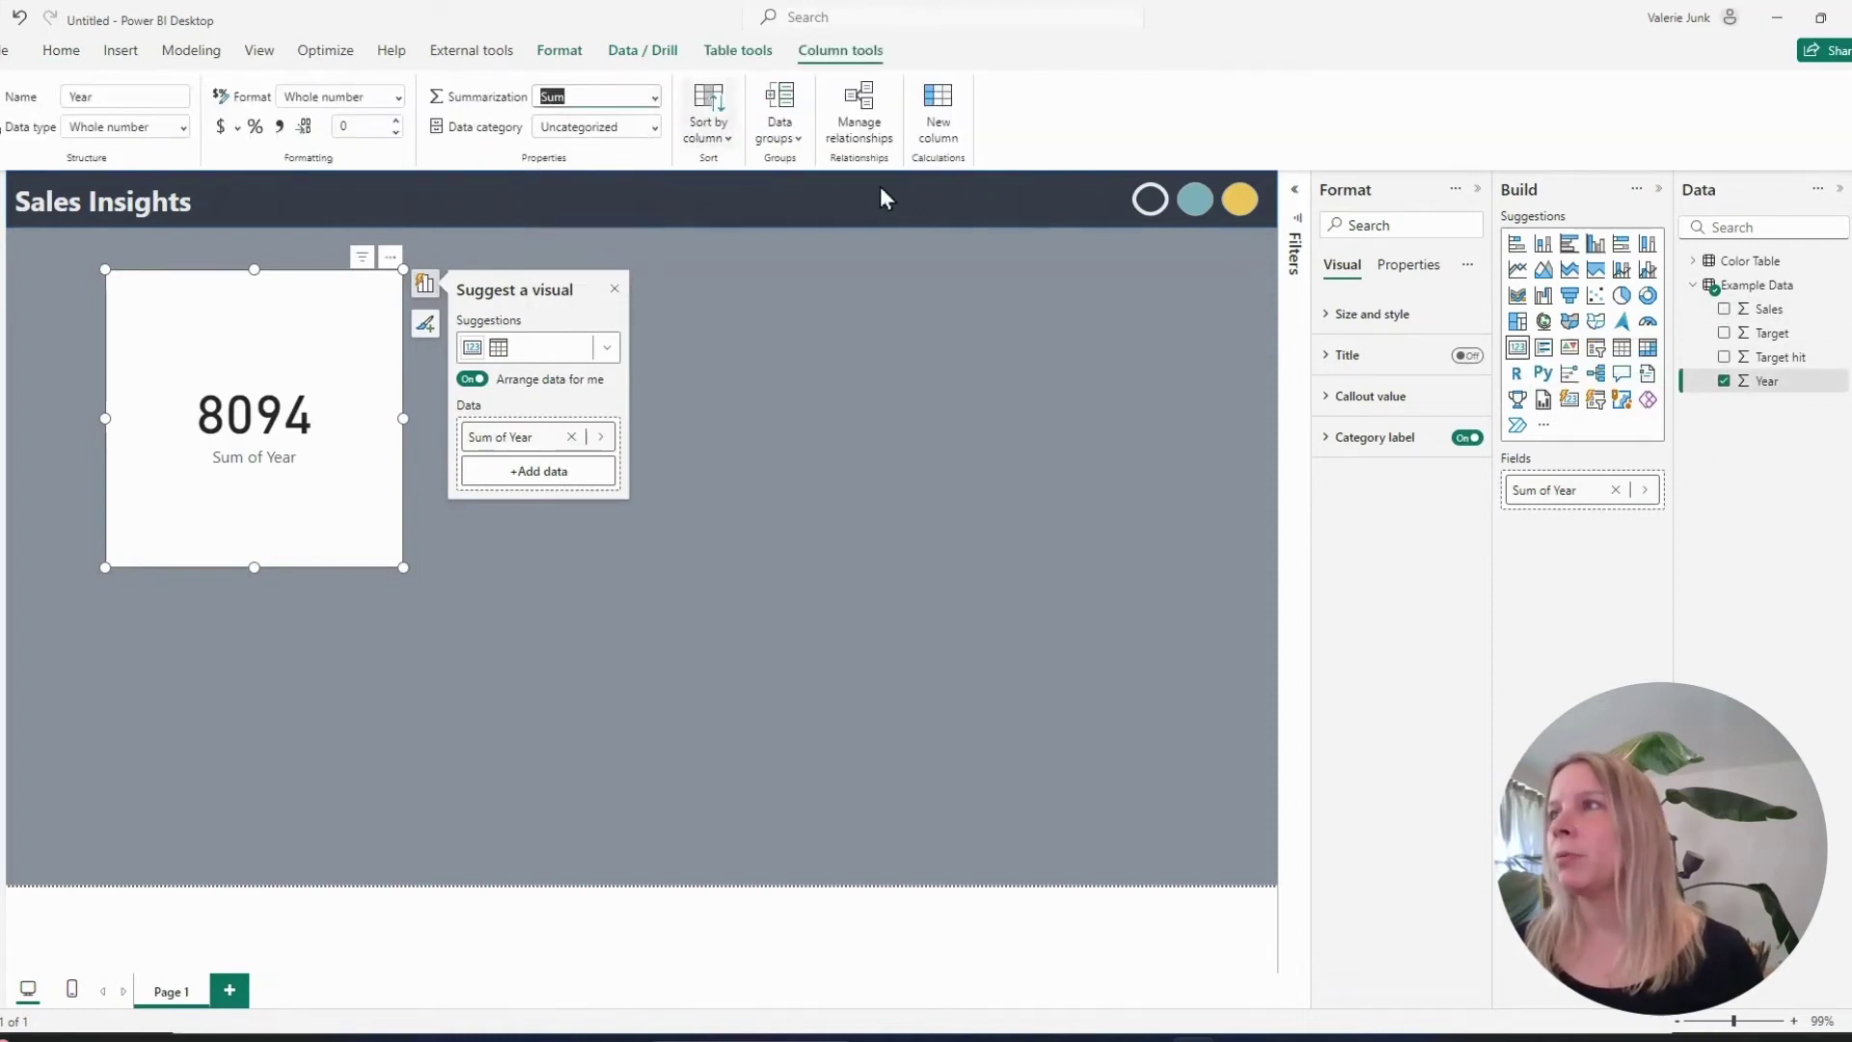
{"action": "right_click", "coordinate": [1606, 488]}
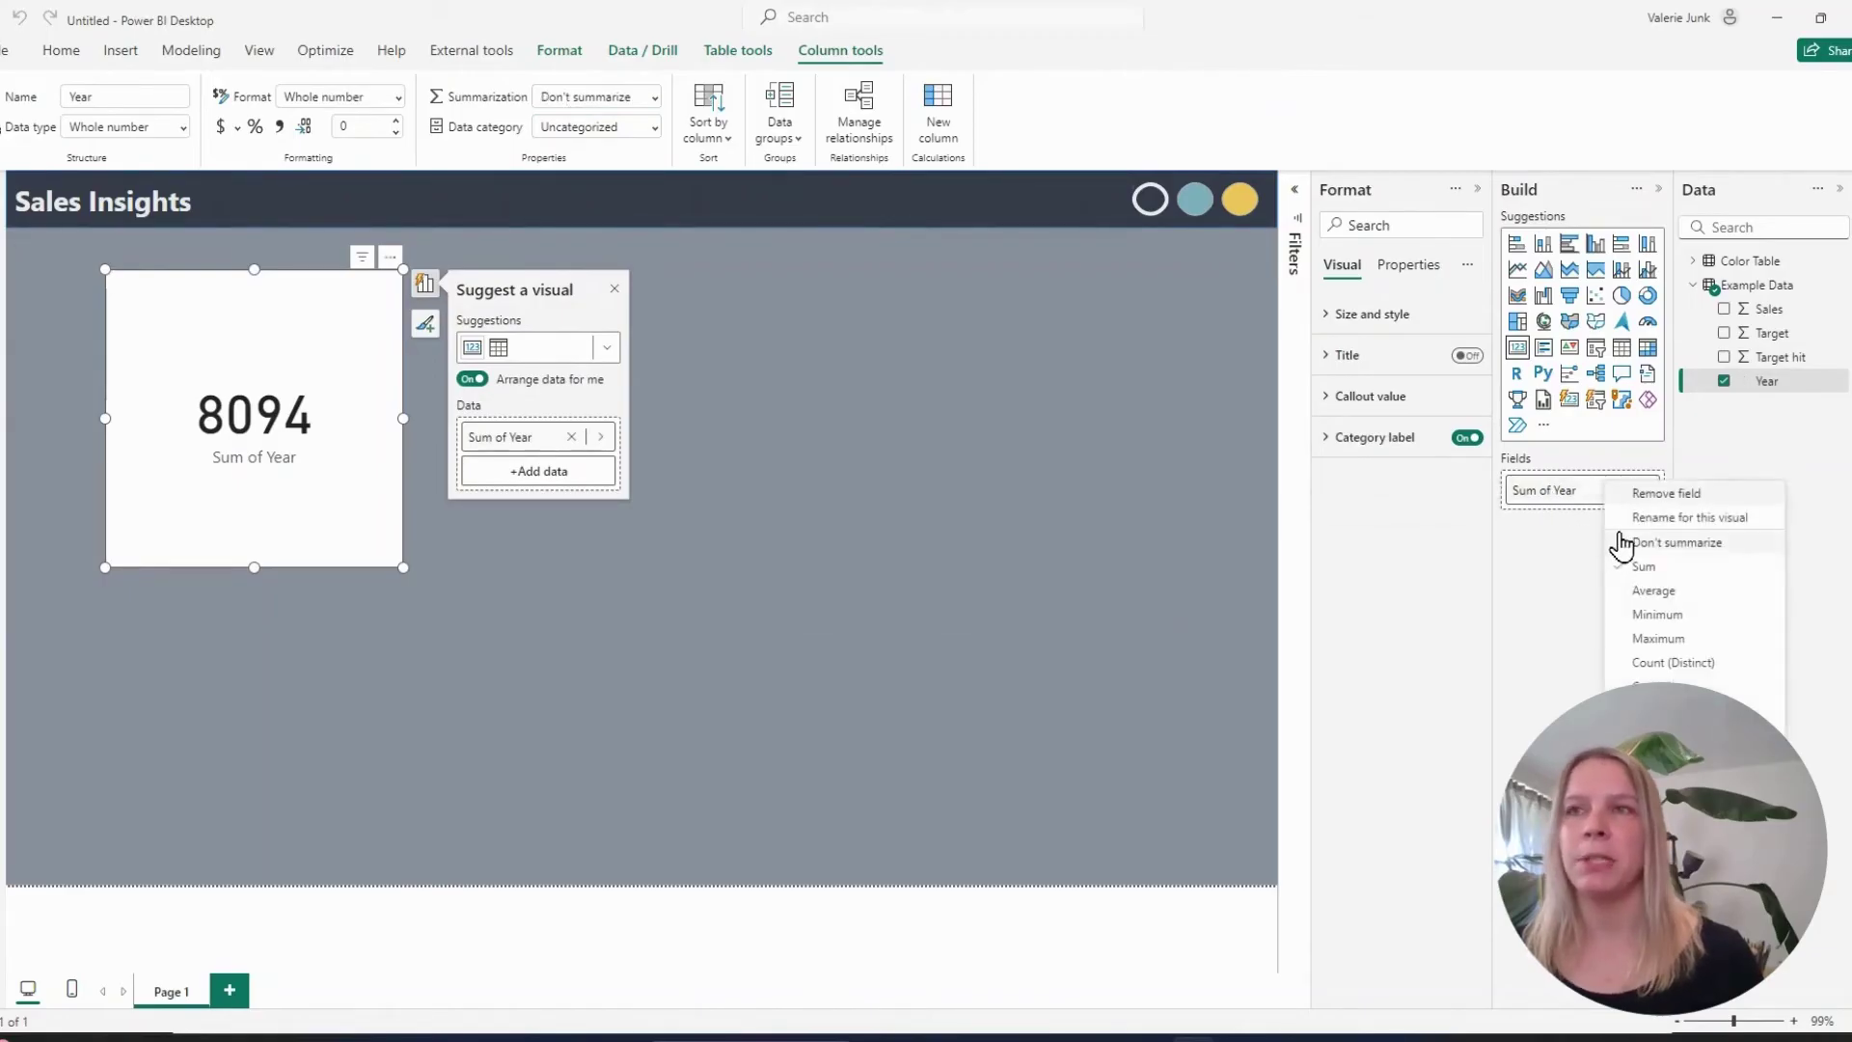
{"action": "left_click", "coordinate": [1633, 545]}
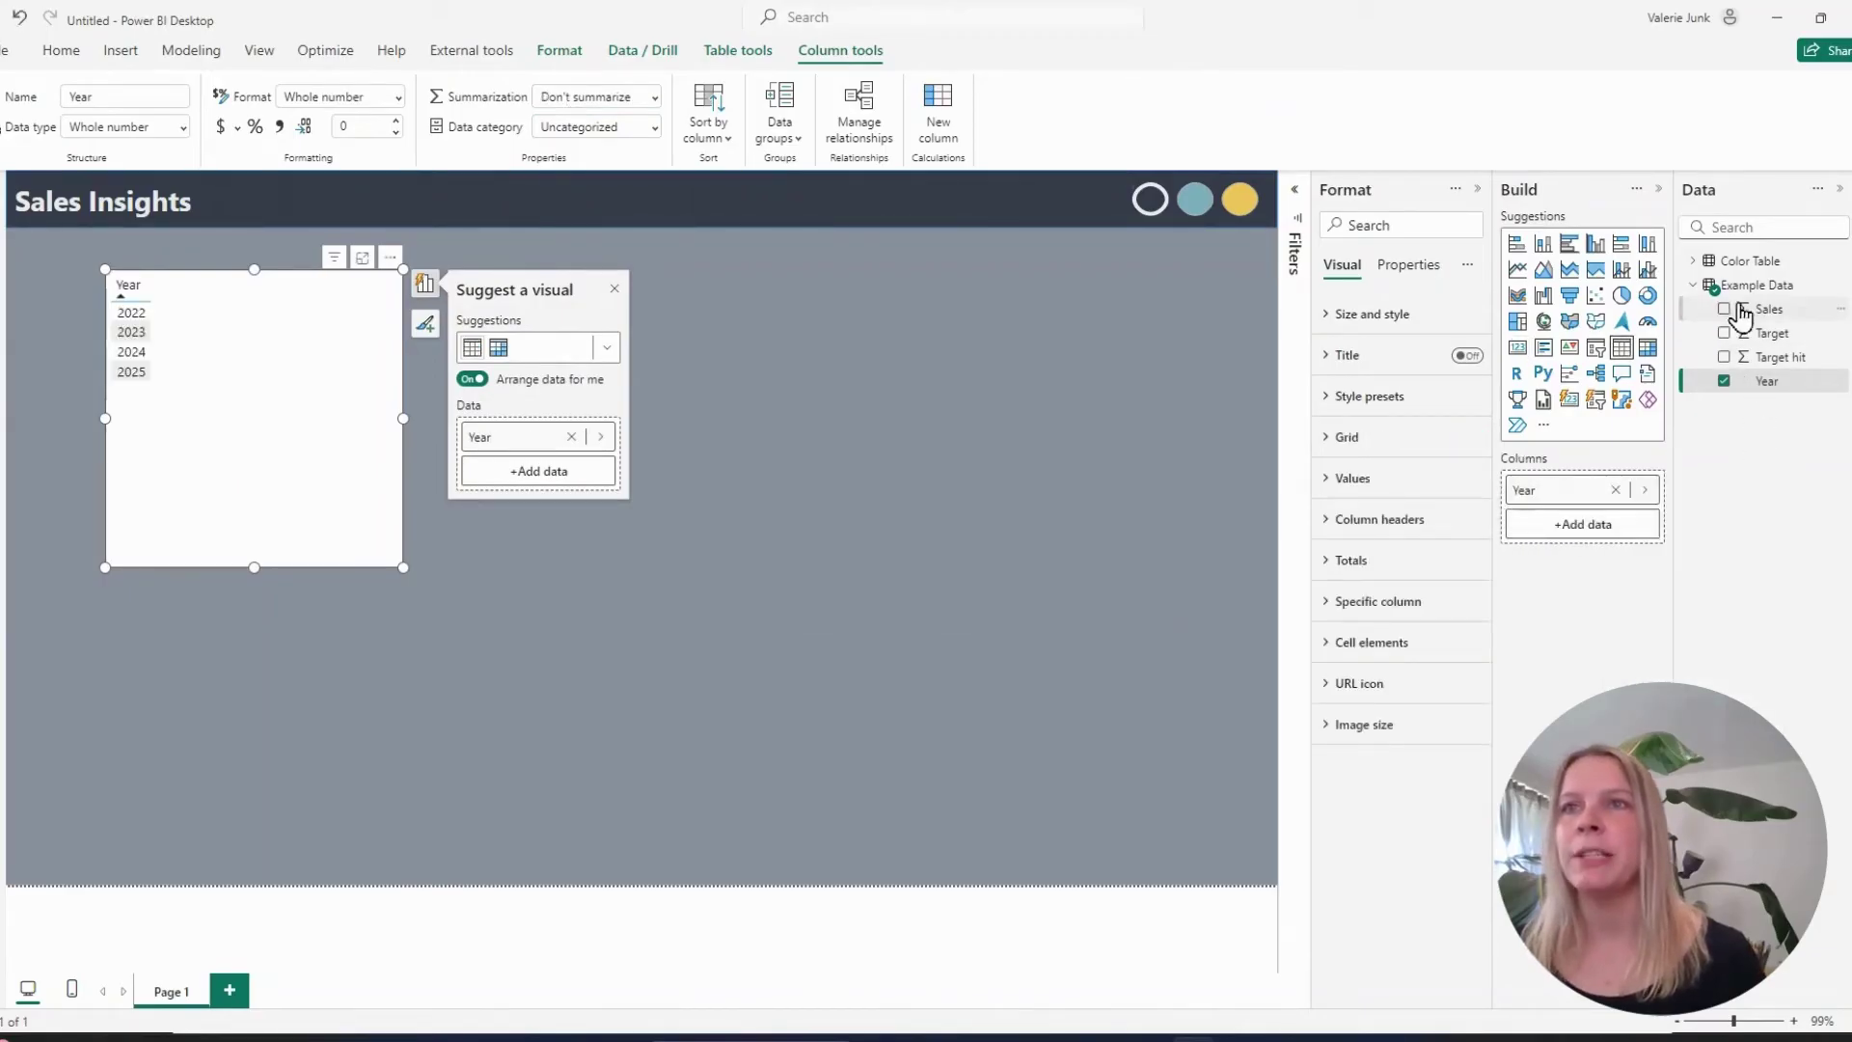
Add Sales and Target to the Year visual, make it a line and clustered column chart, and move Target to the line y-axis
{"action": "left_click", "coordinate": [1726, 311]}
{"action": "left_click", "coordinate": [1727, 335]}
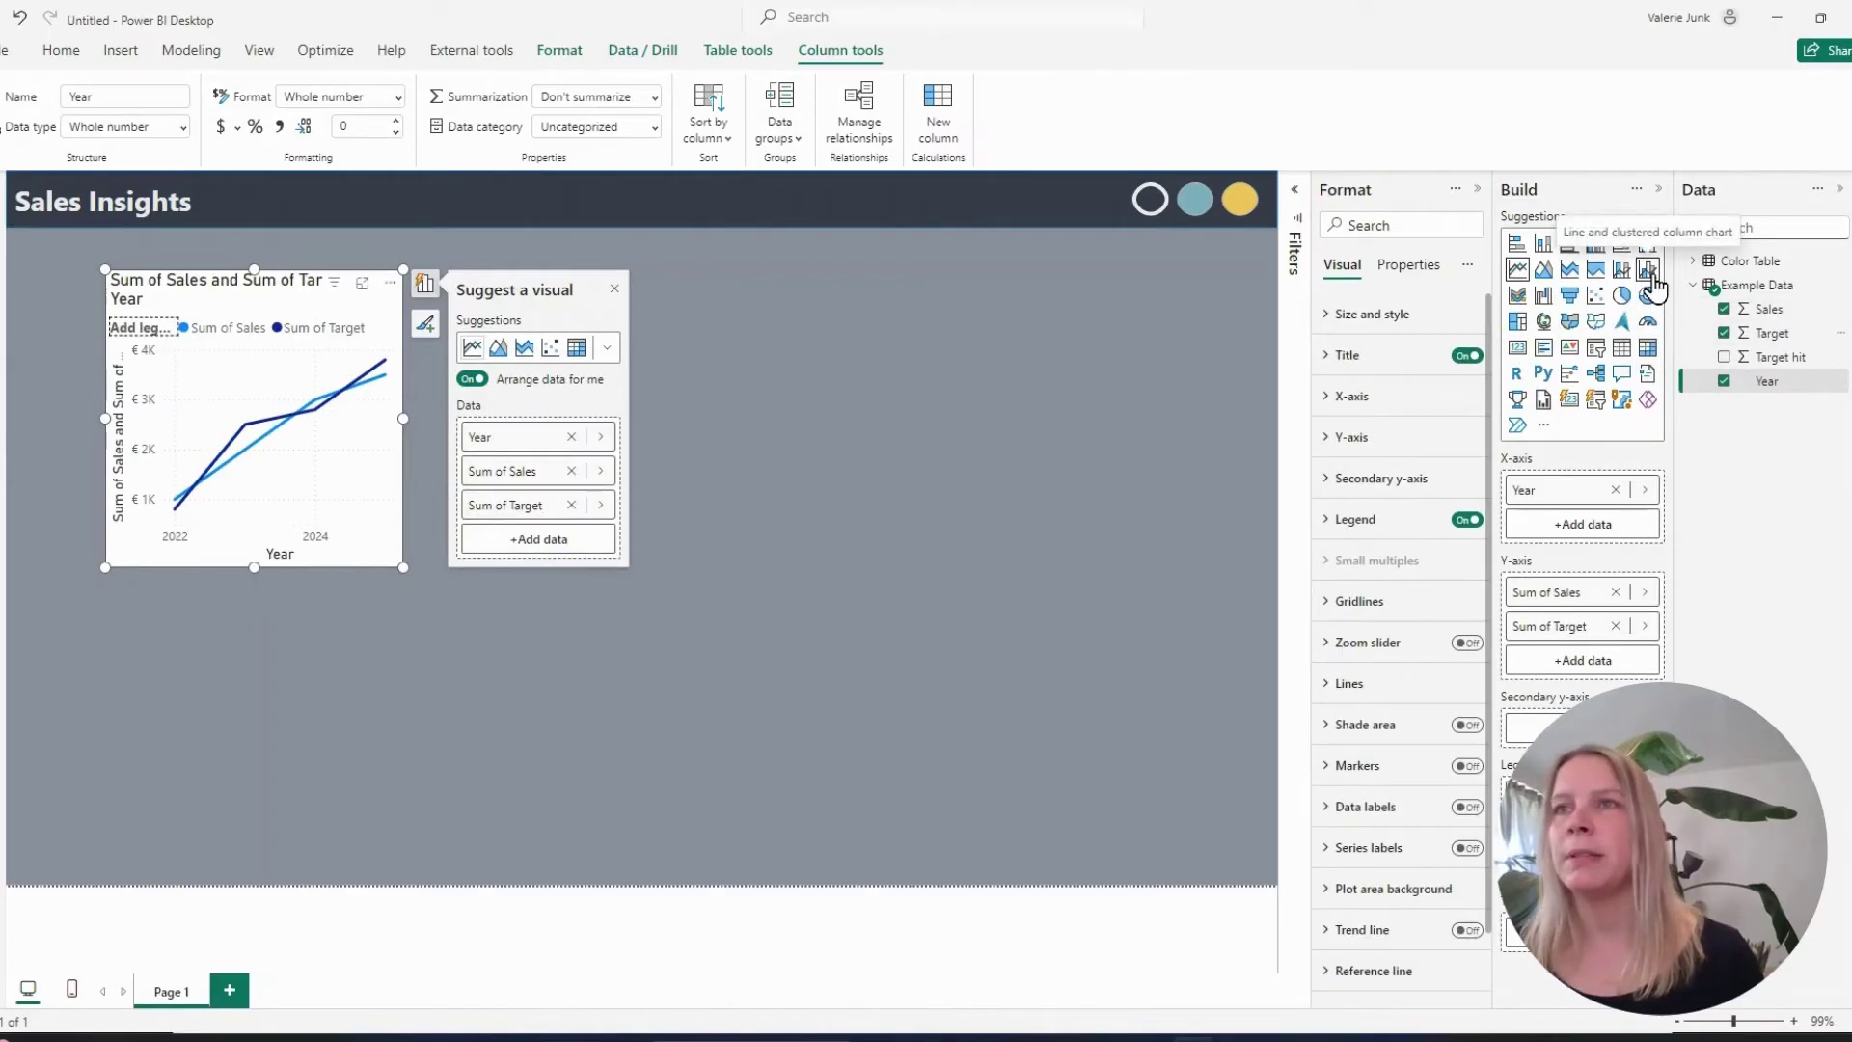
{"action": "left_click", "coordinate": [1648, 271]}
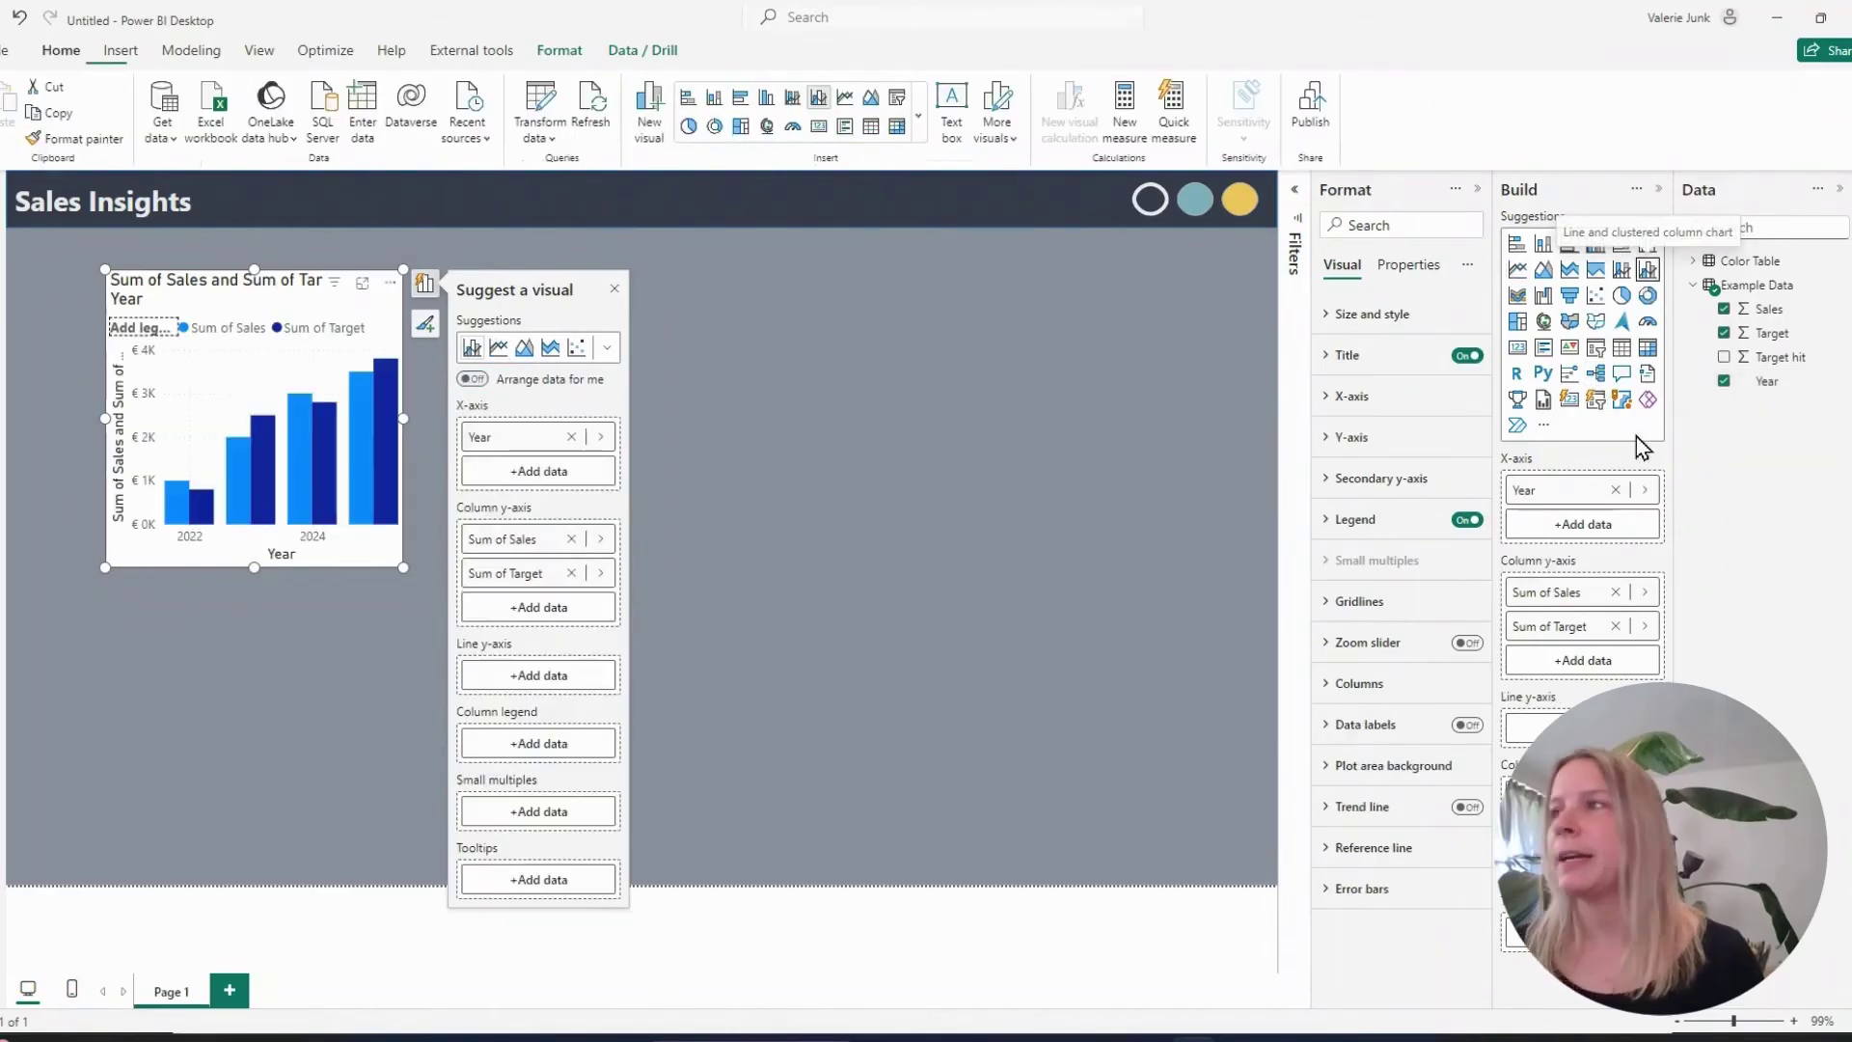
{"action": "left_click_drag", "start_coordinate": [1594, 597], "coordinate": [1559, 726]}
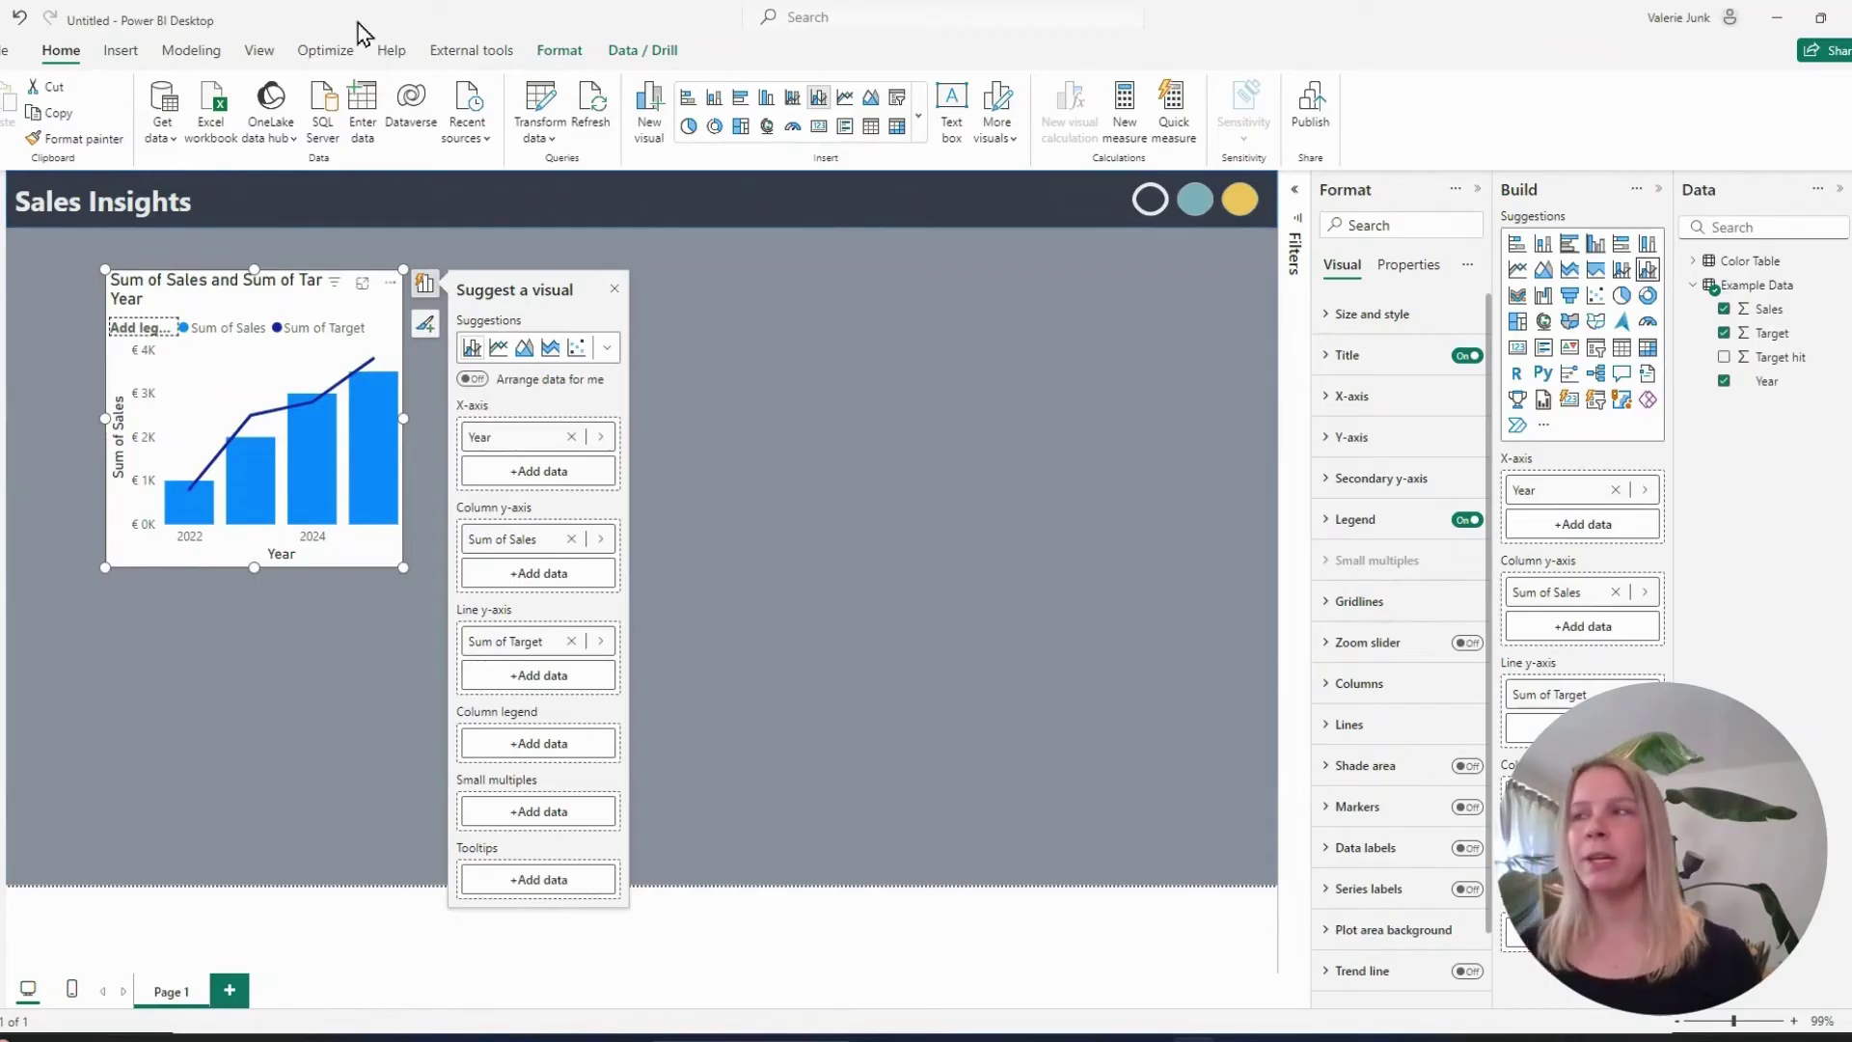
{"action": "left_click", "coordinate": [613, 291]}
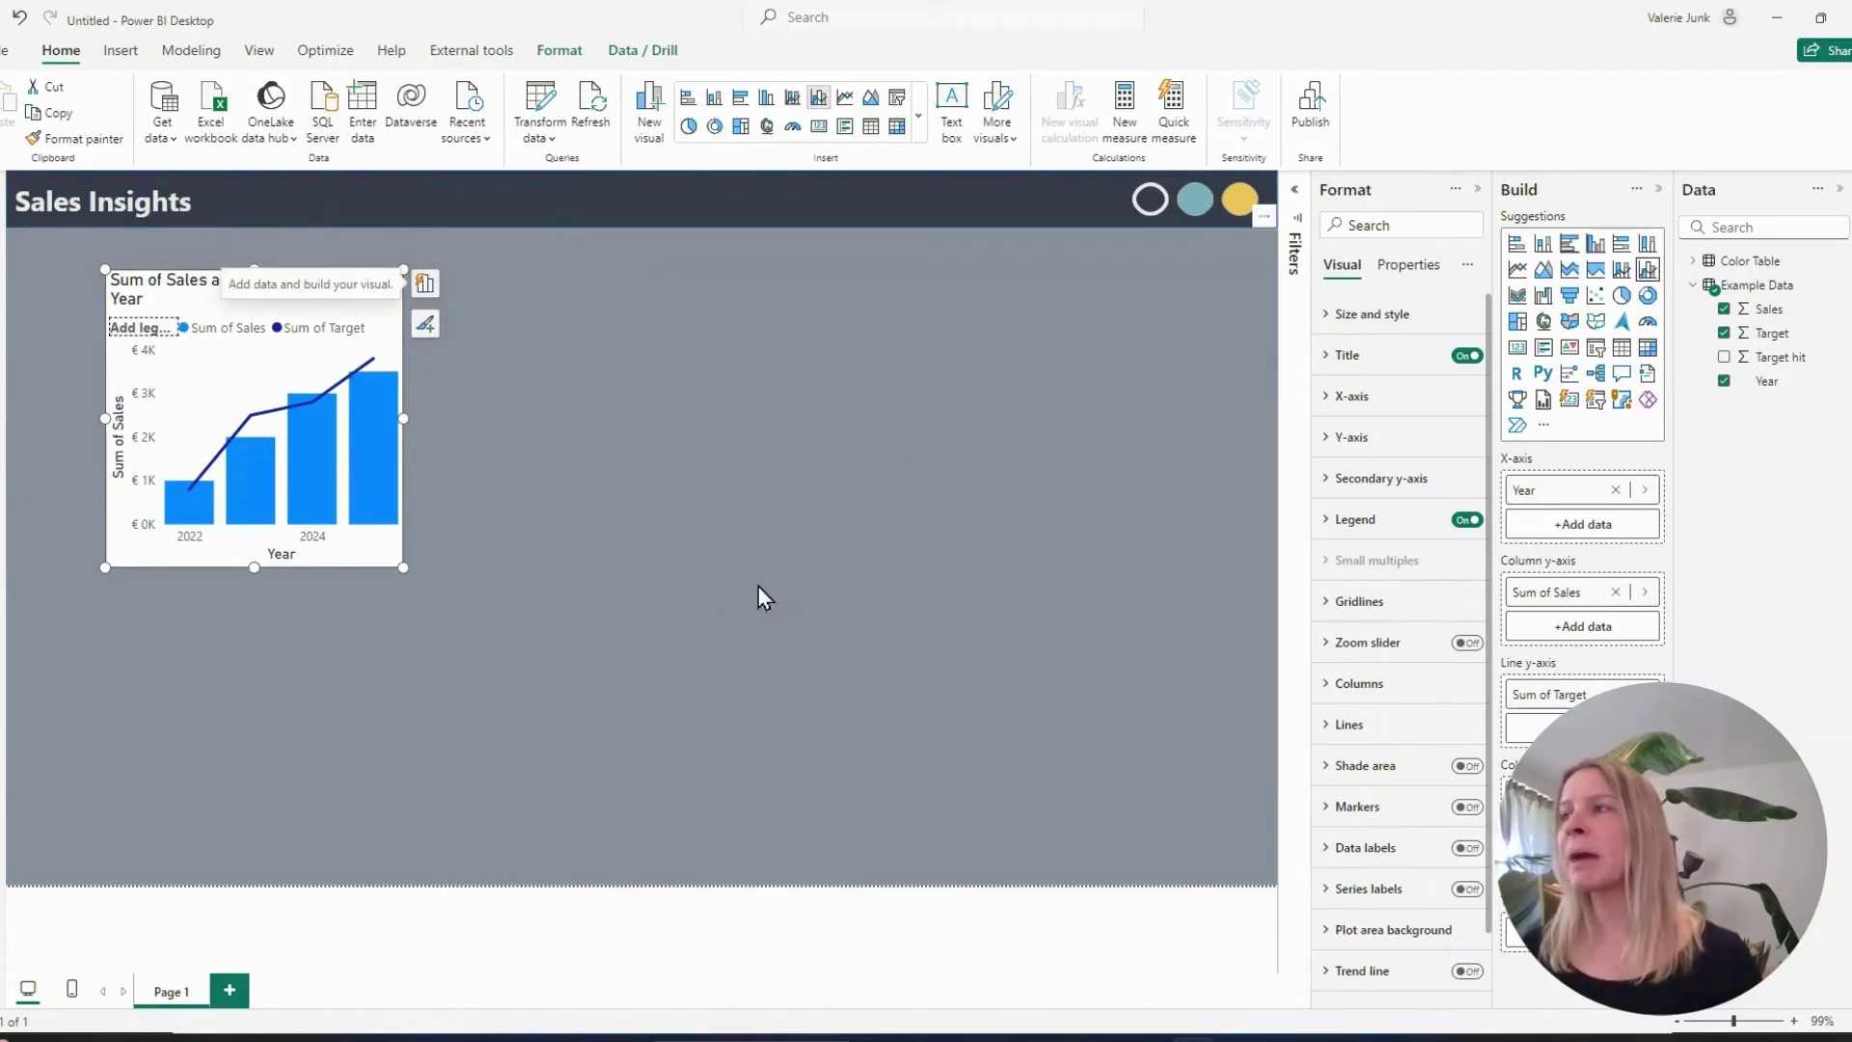
{"action": "left_click", "coordinate": [206, 934]}
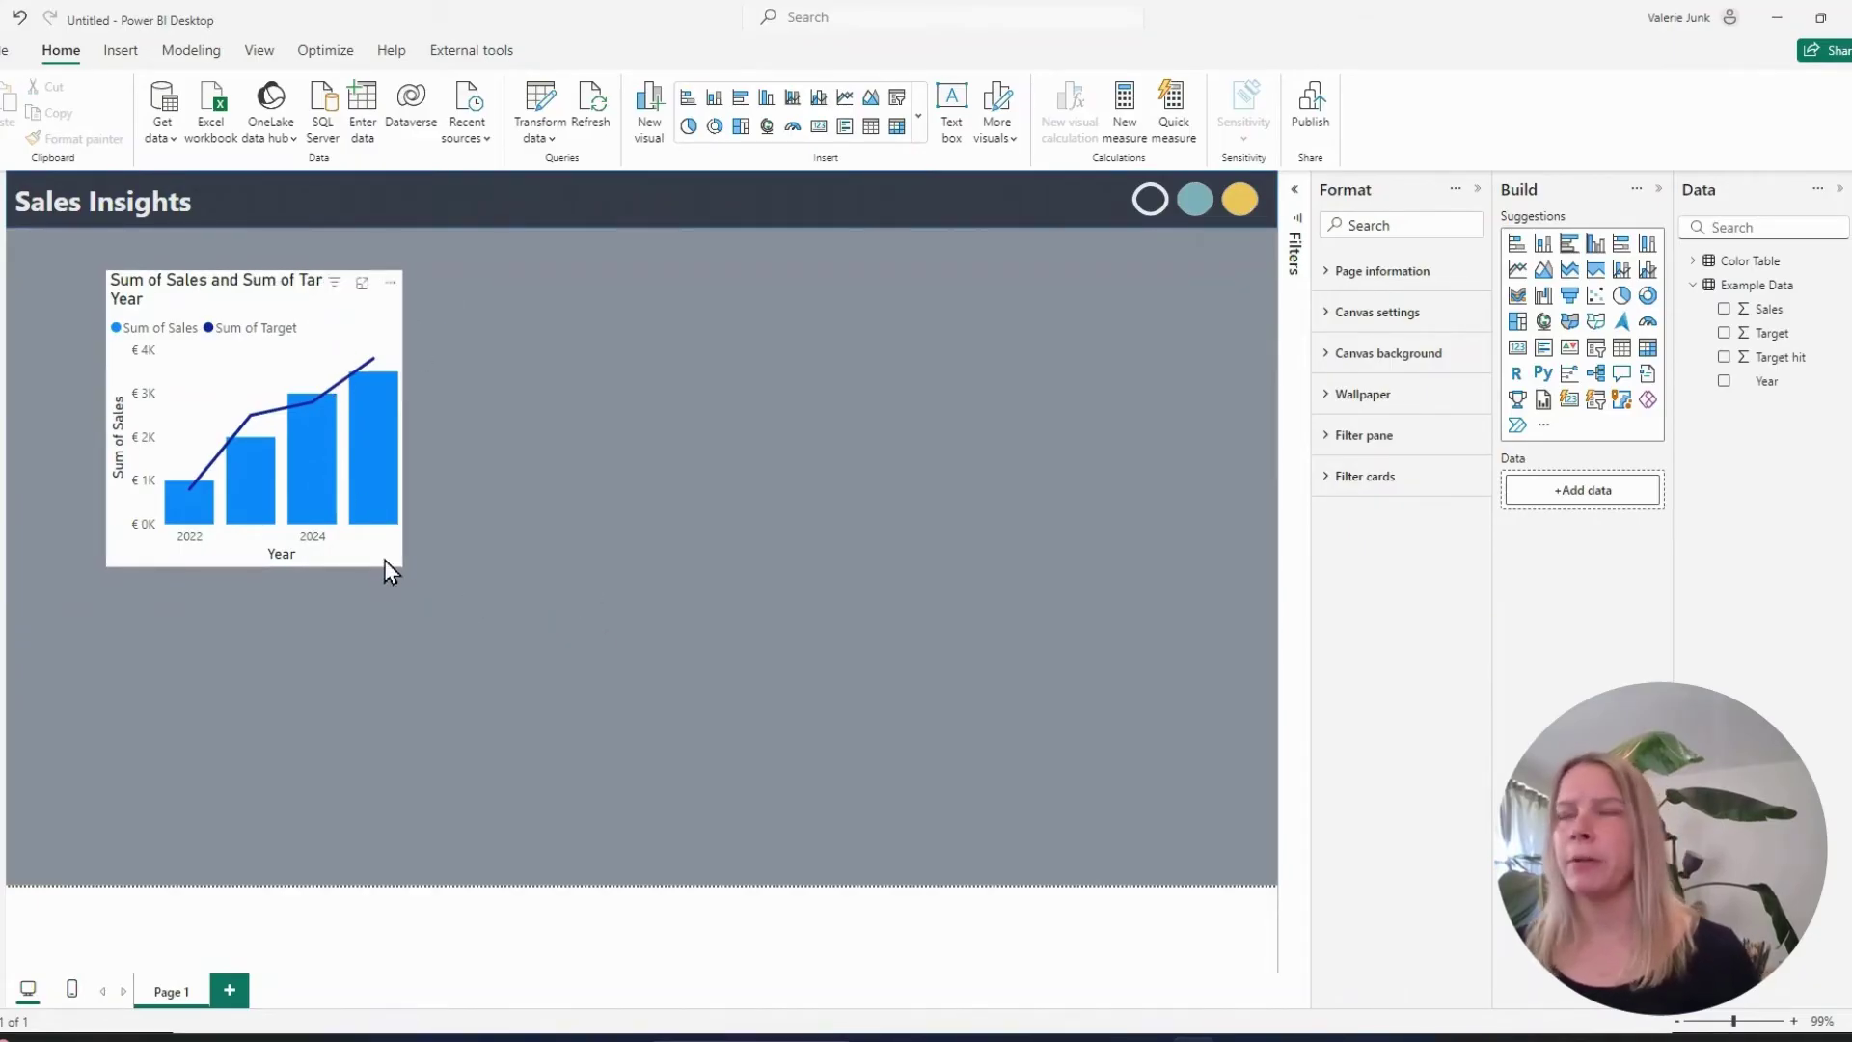
In Color Table's query, delete the Removed Columns step and add the copied Visual Background, Visual Border and Visual font hex-code columns to the source table
{"action": "left_click", "coordinate": [538, 108]}
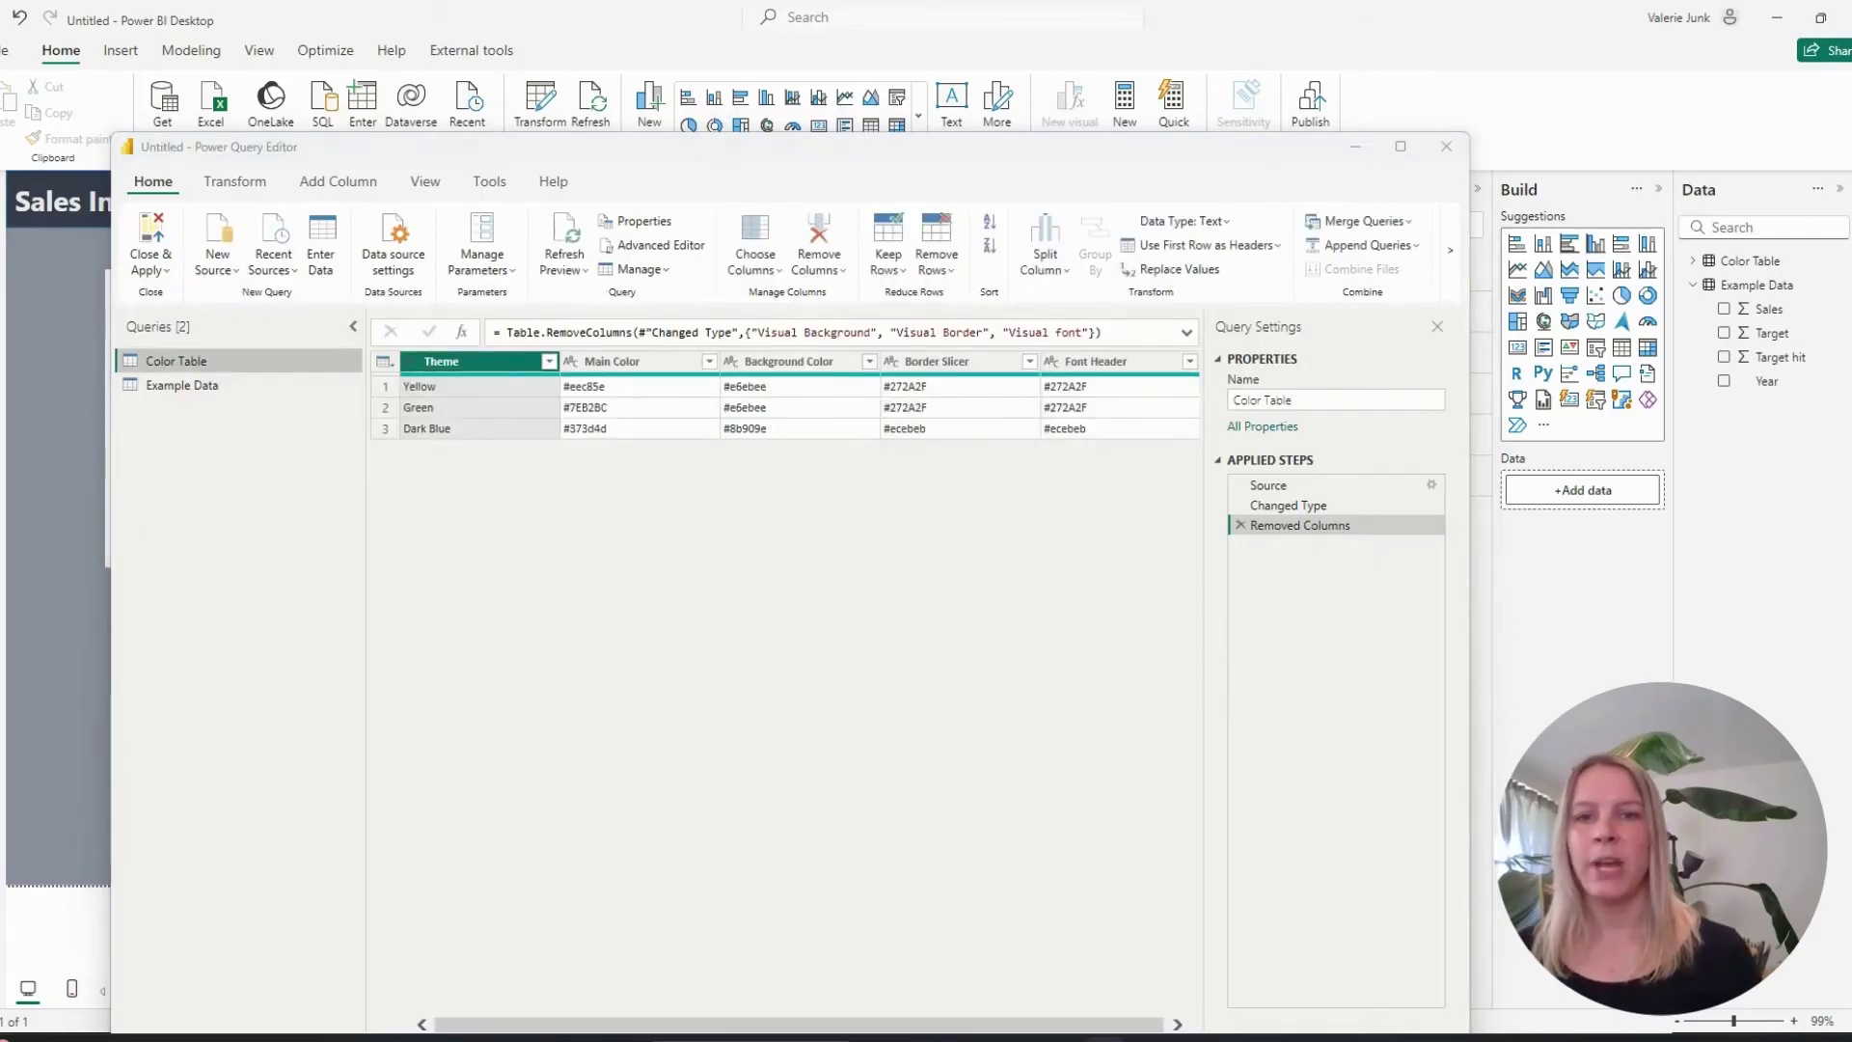
{"action": "left_click", "coordinate": [1240, 525]}
{"action": "left_click", "coordinate": [1432, 487]}
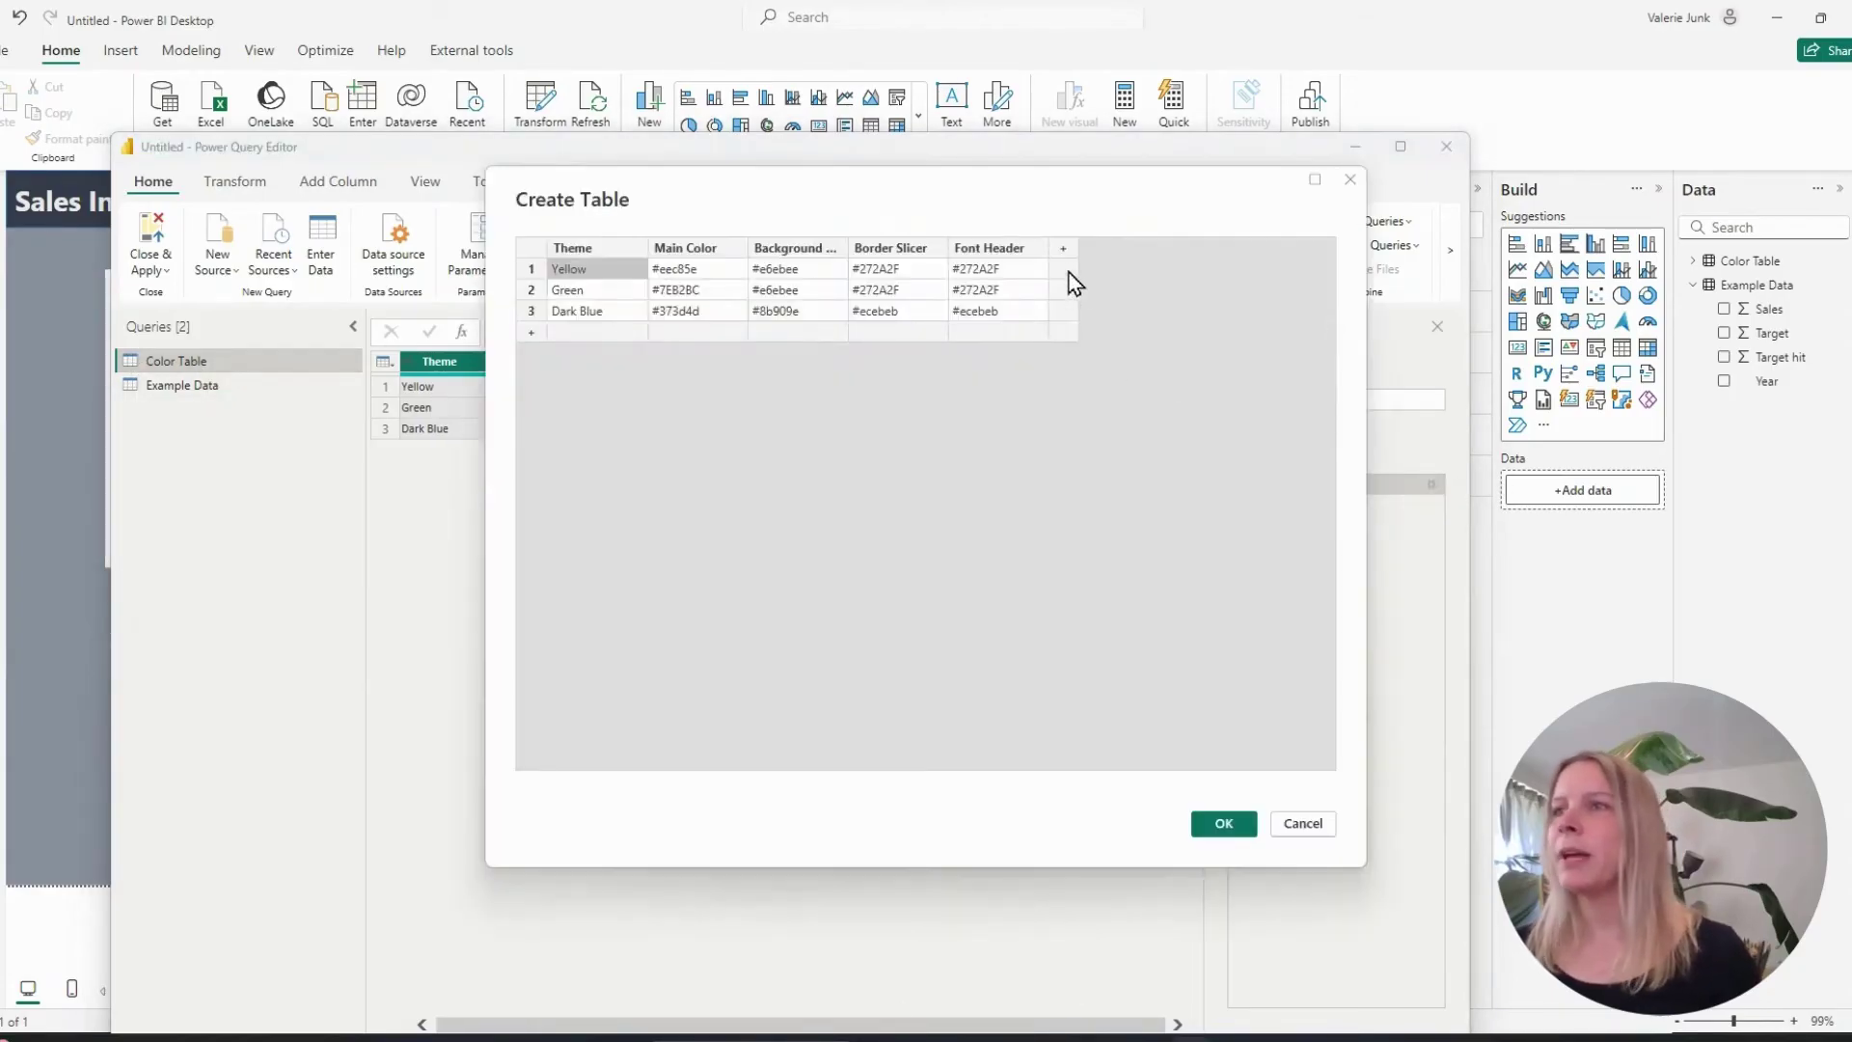
{"action": "left_click", "coordinate": [1065, 249]}
{"action": "type", "text": "Visual Background\tVisual Border\tVisual font #f6f5f3\t#eec85e\t#6c5208 #ecf4f6\t#7EB2BC\t#0b515f #ECEEF3\t#373d4d\t#373D4C"}
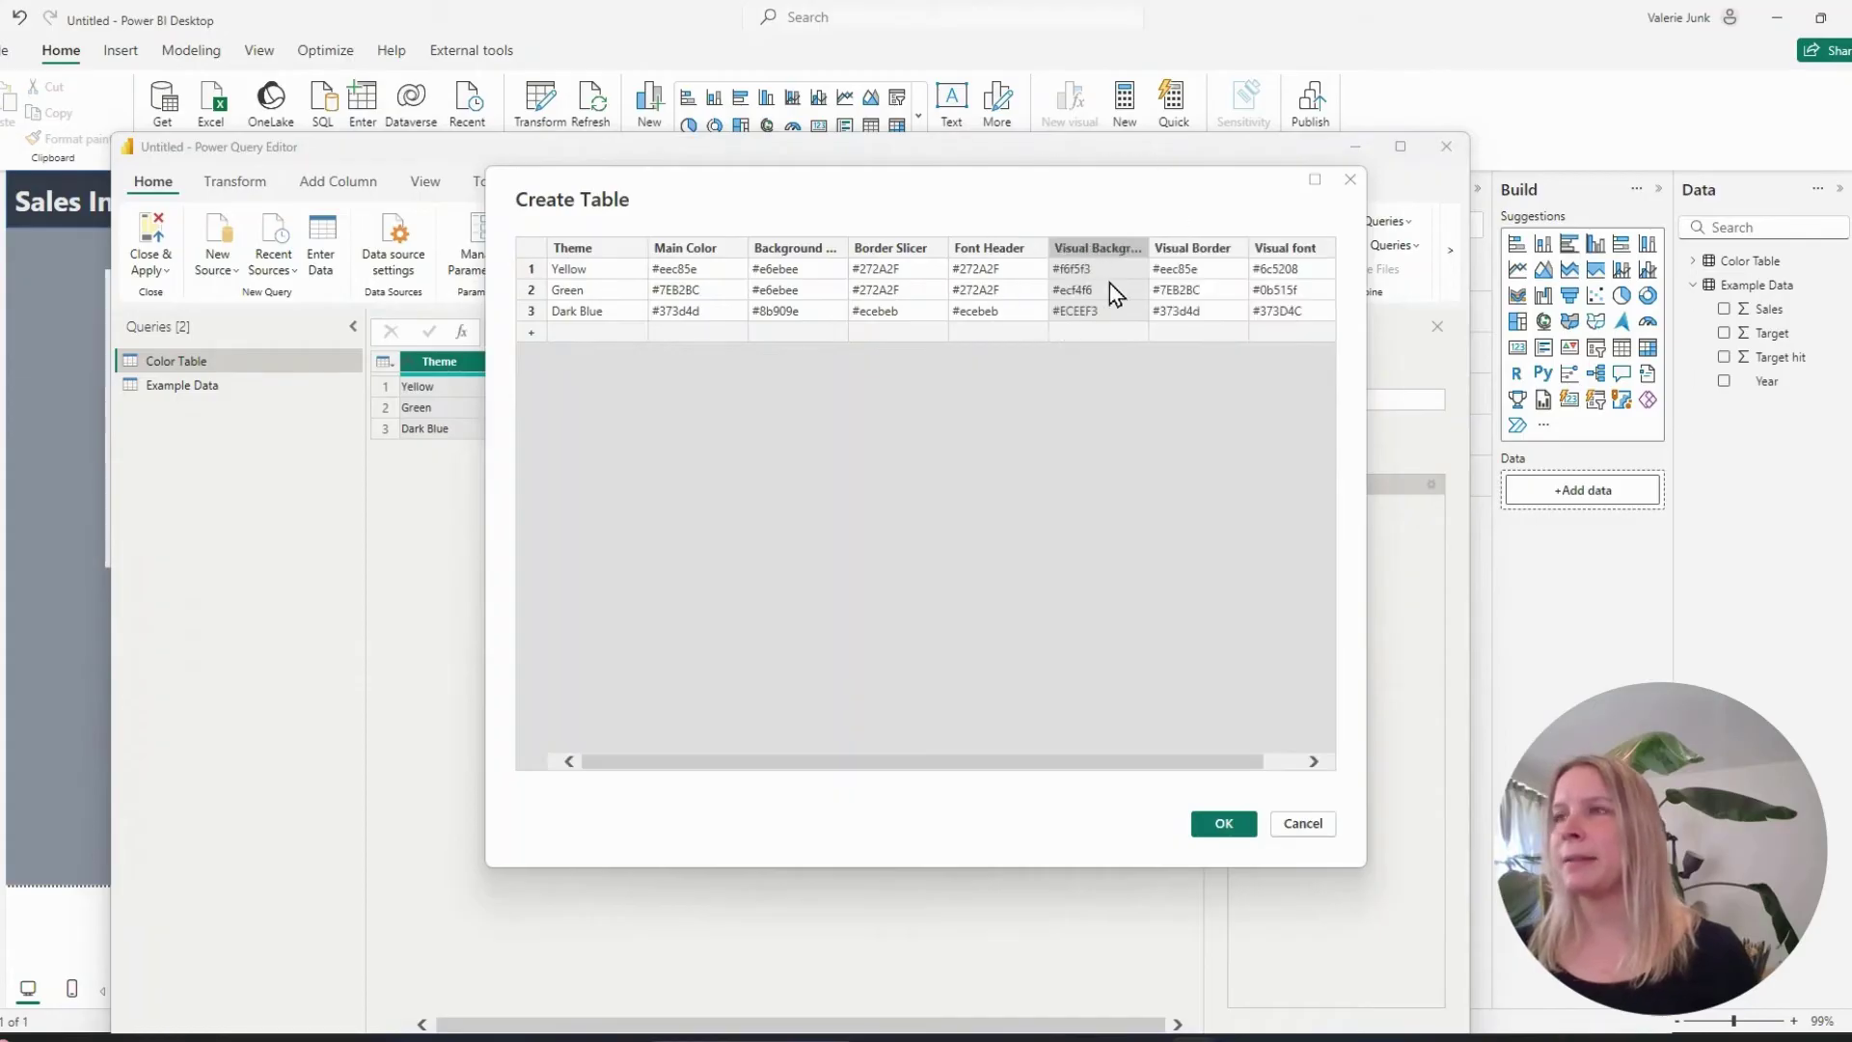
{"action": "left_click_drag", "start_coordinate": [1207, 771], "coordinate": [1293, 768]}
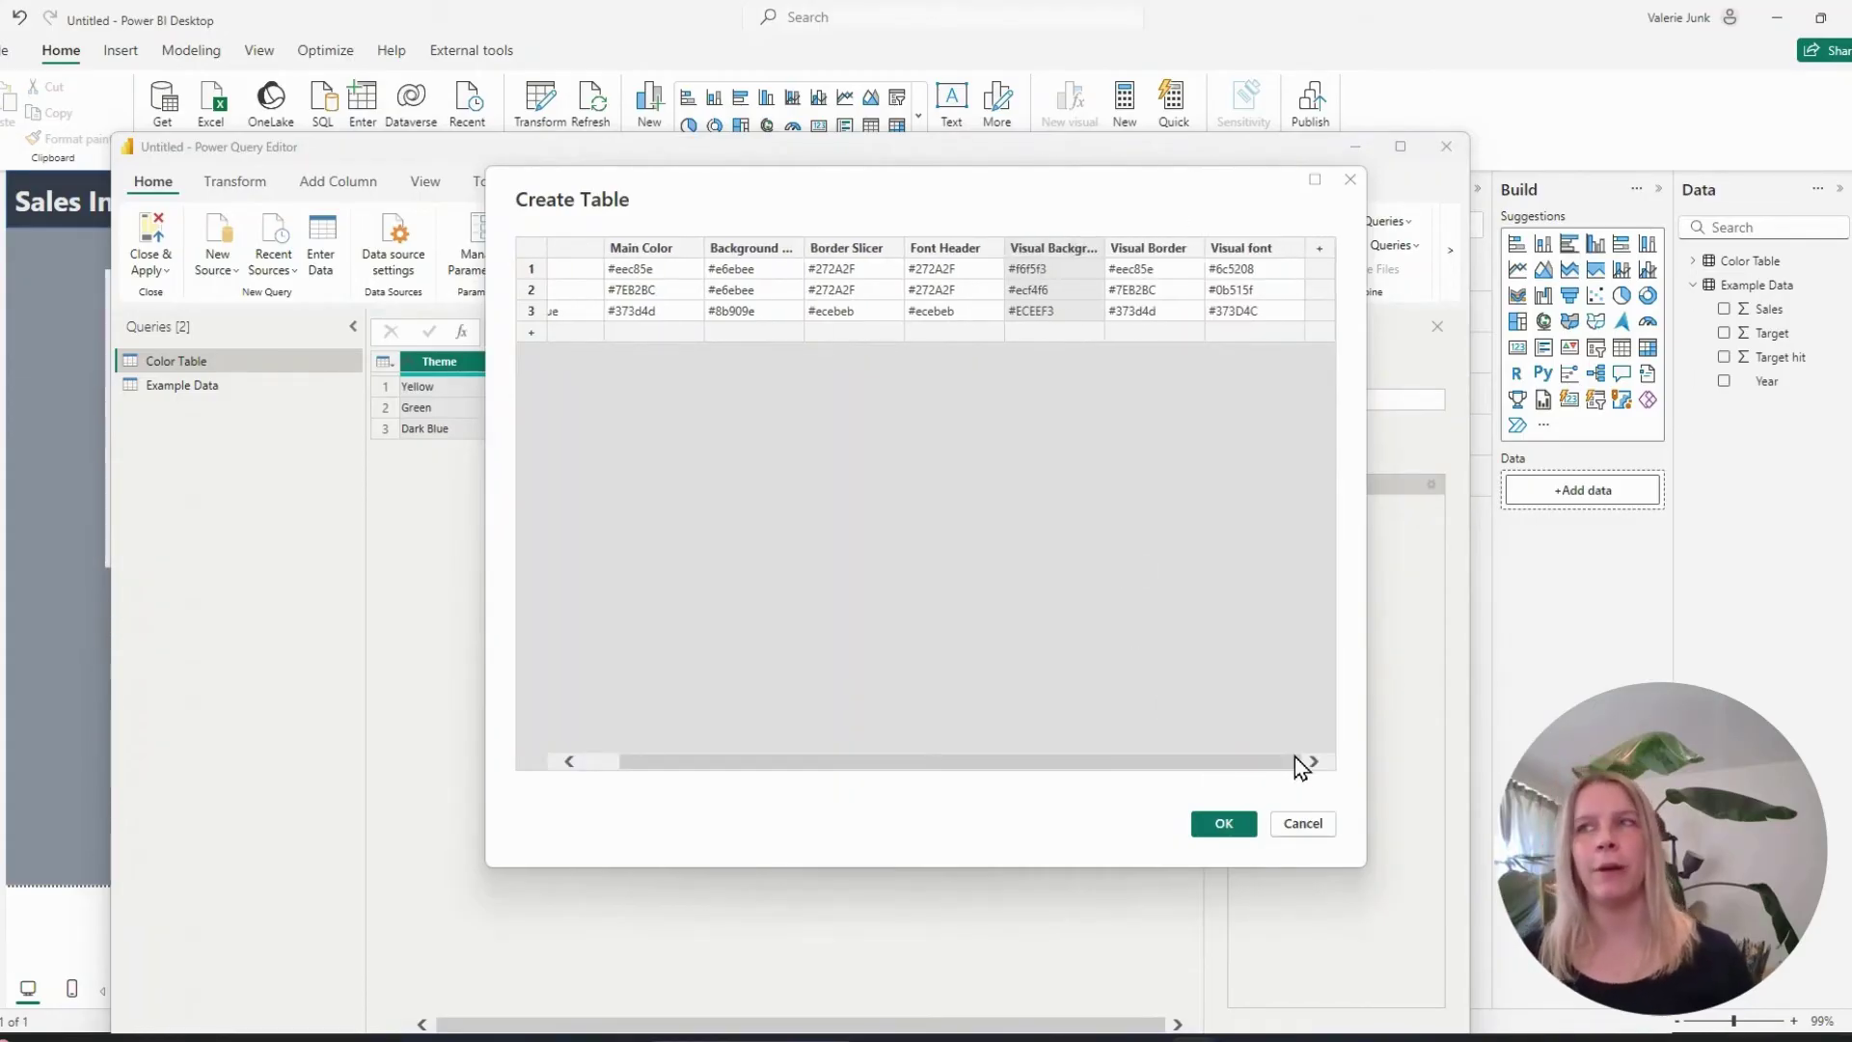
{"action": "left_click", "coordinate": [1215, 826]}
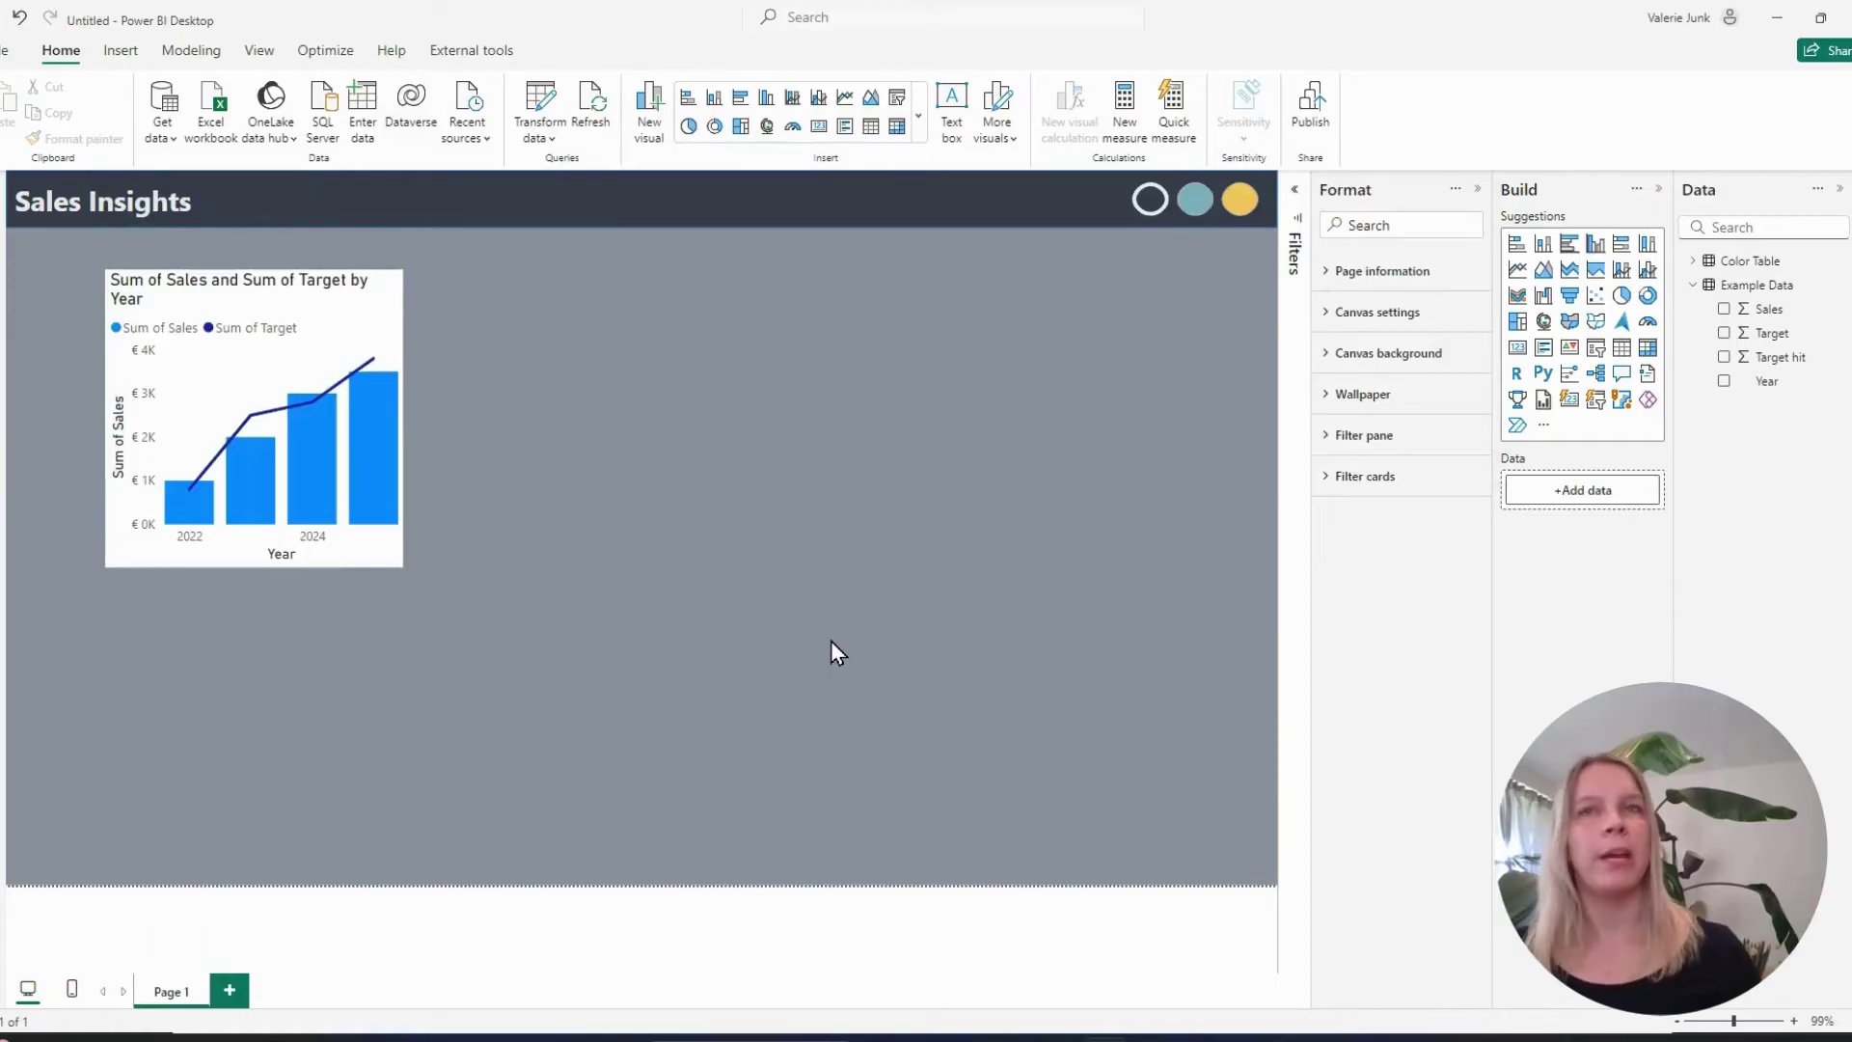
Set the Sales and Target chart's background color conditionally by field value, based on Color Table's Visual Background field
{"action": "left_click", "coordinate": [302, 300]}
{"action": "left_click", "coordinate": [1369, 319]}
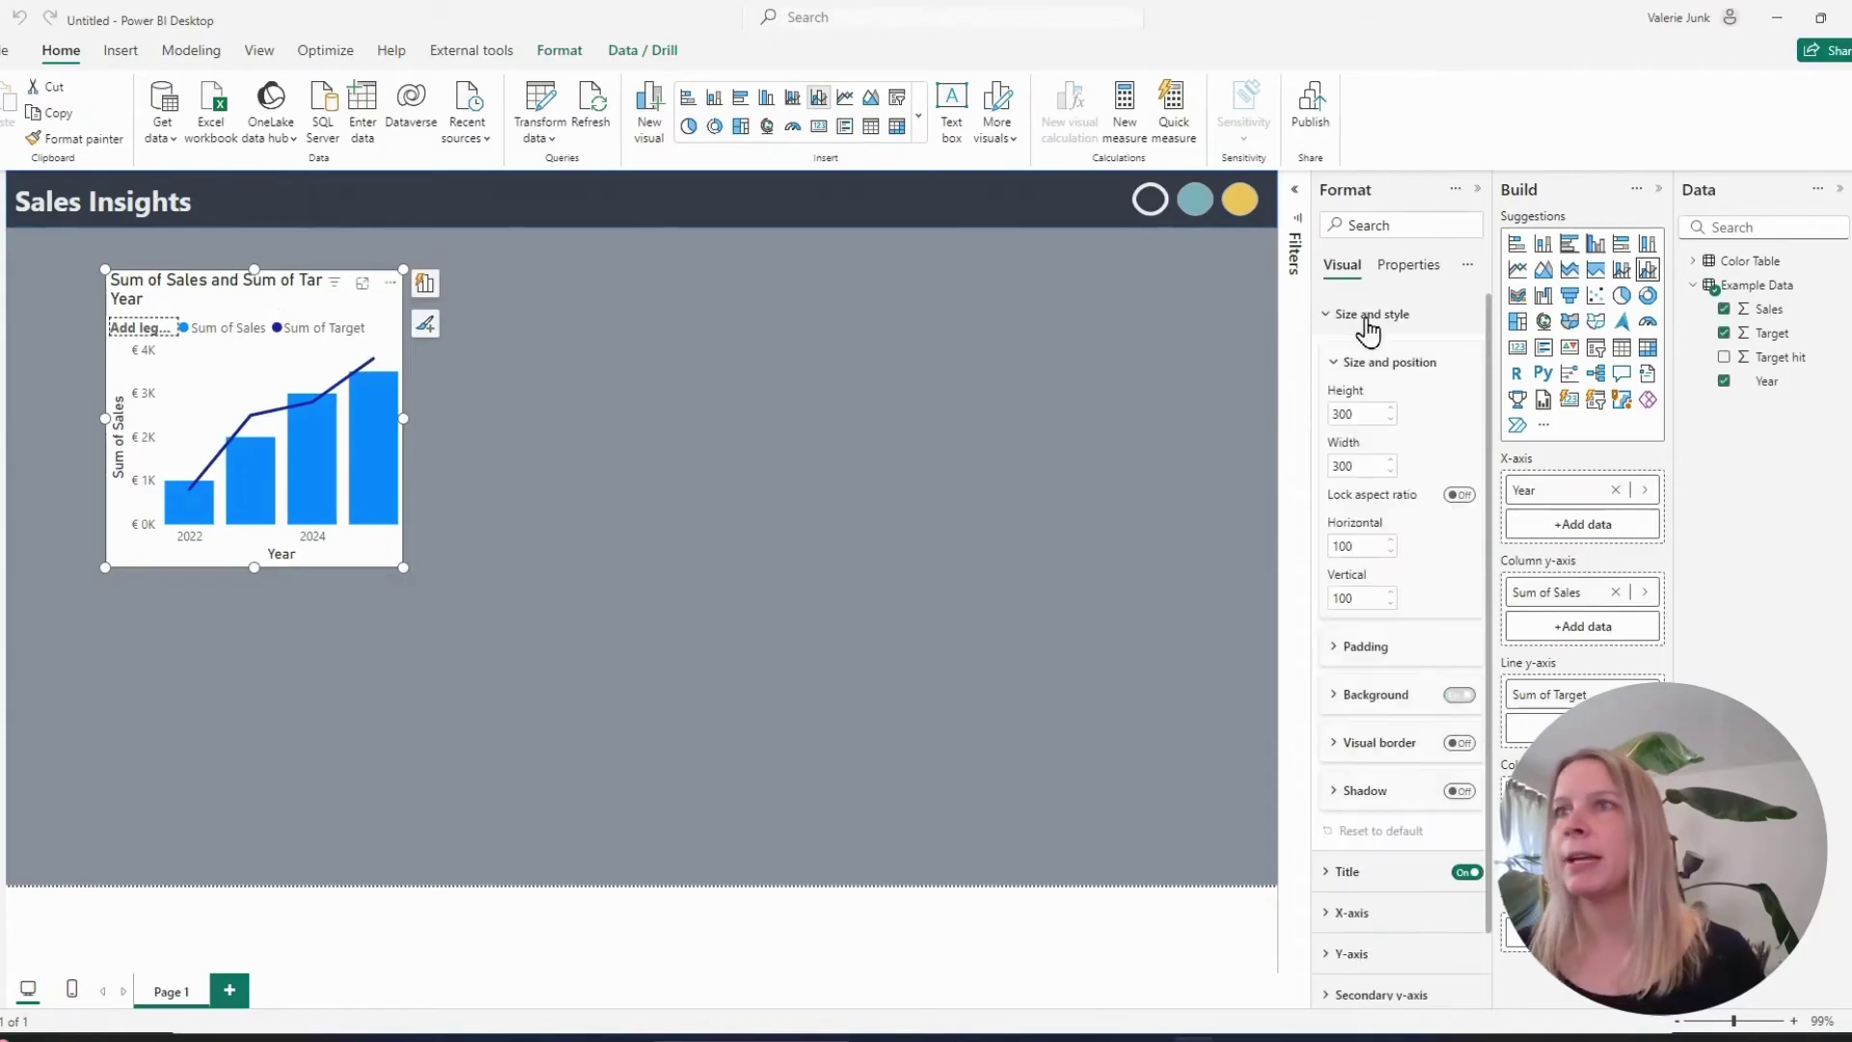
{"action": "left_click", "coordinate": [1411, 695]}
{"action": "left_click", "coordinate": [1396, 747]}
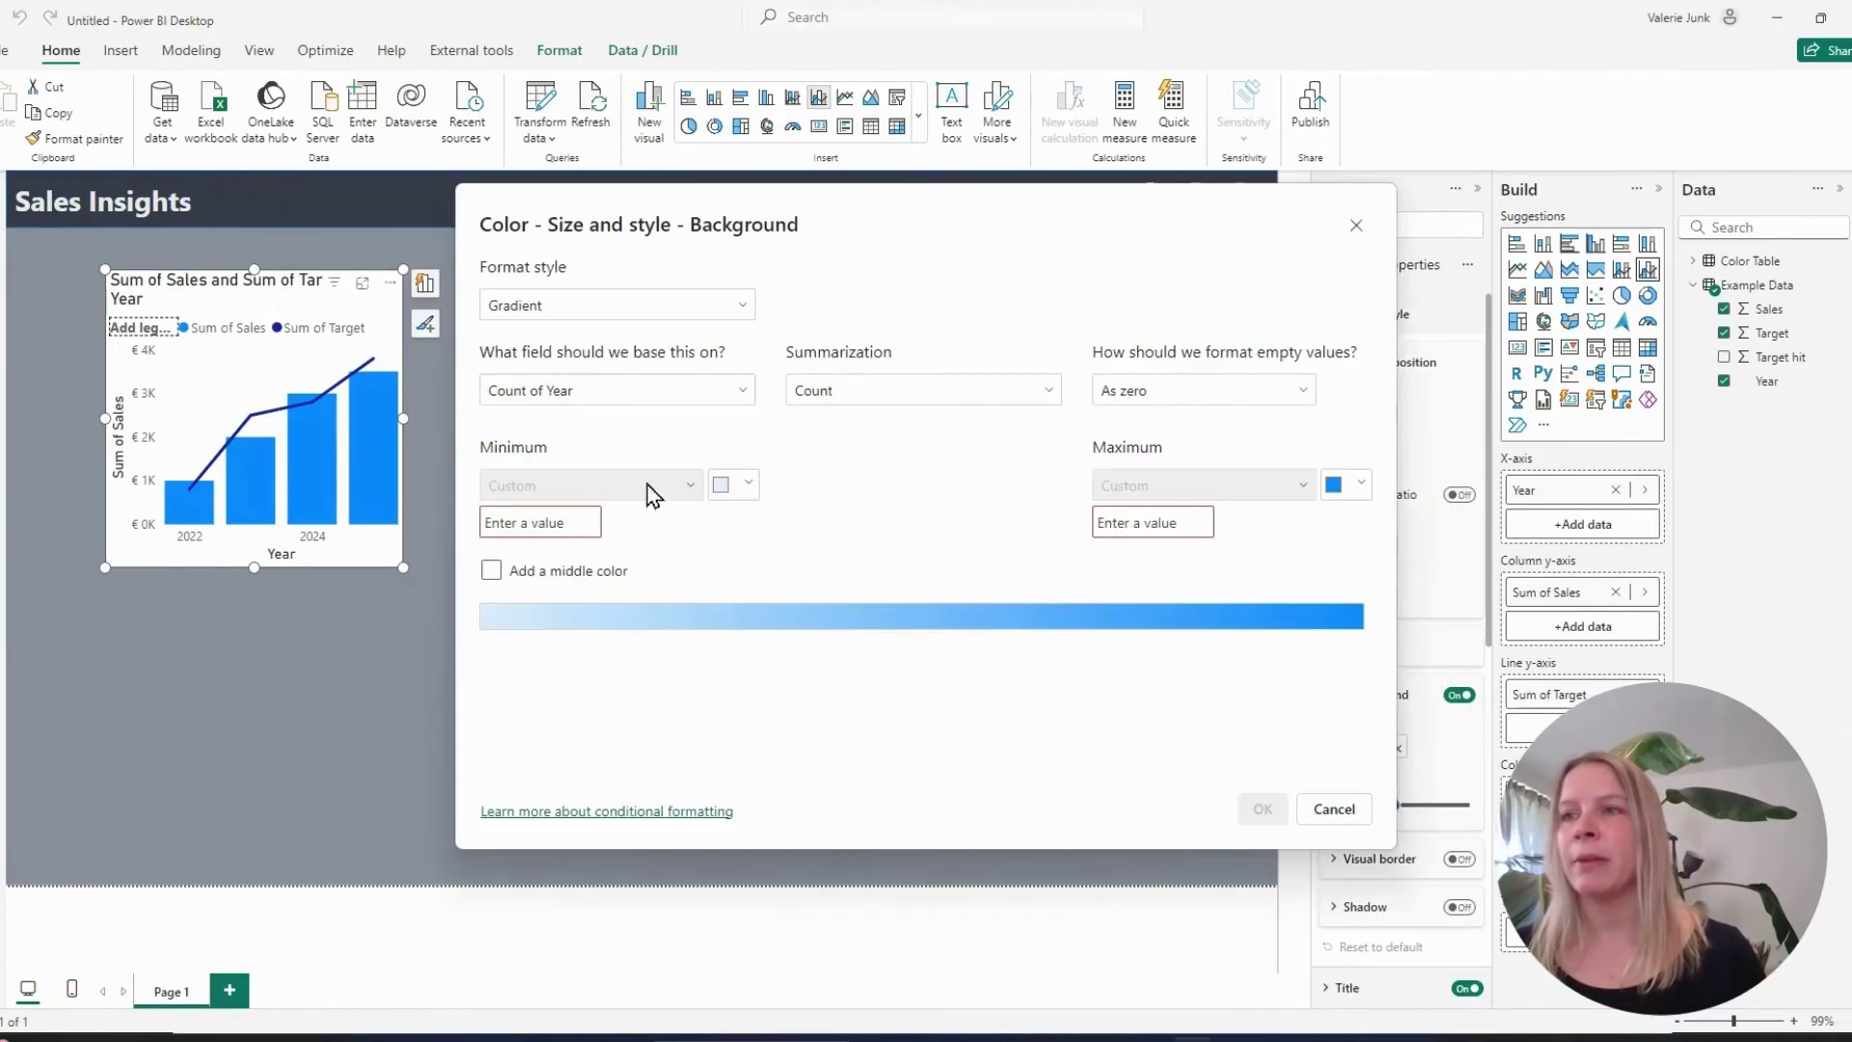
{"action": "left_click", "coordinate": [617, 307]}
{"action": "left_click", "coordinate": [587, 401]}
{"action": "left_click", "coordinate": [592, 395]}
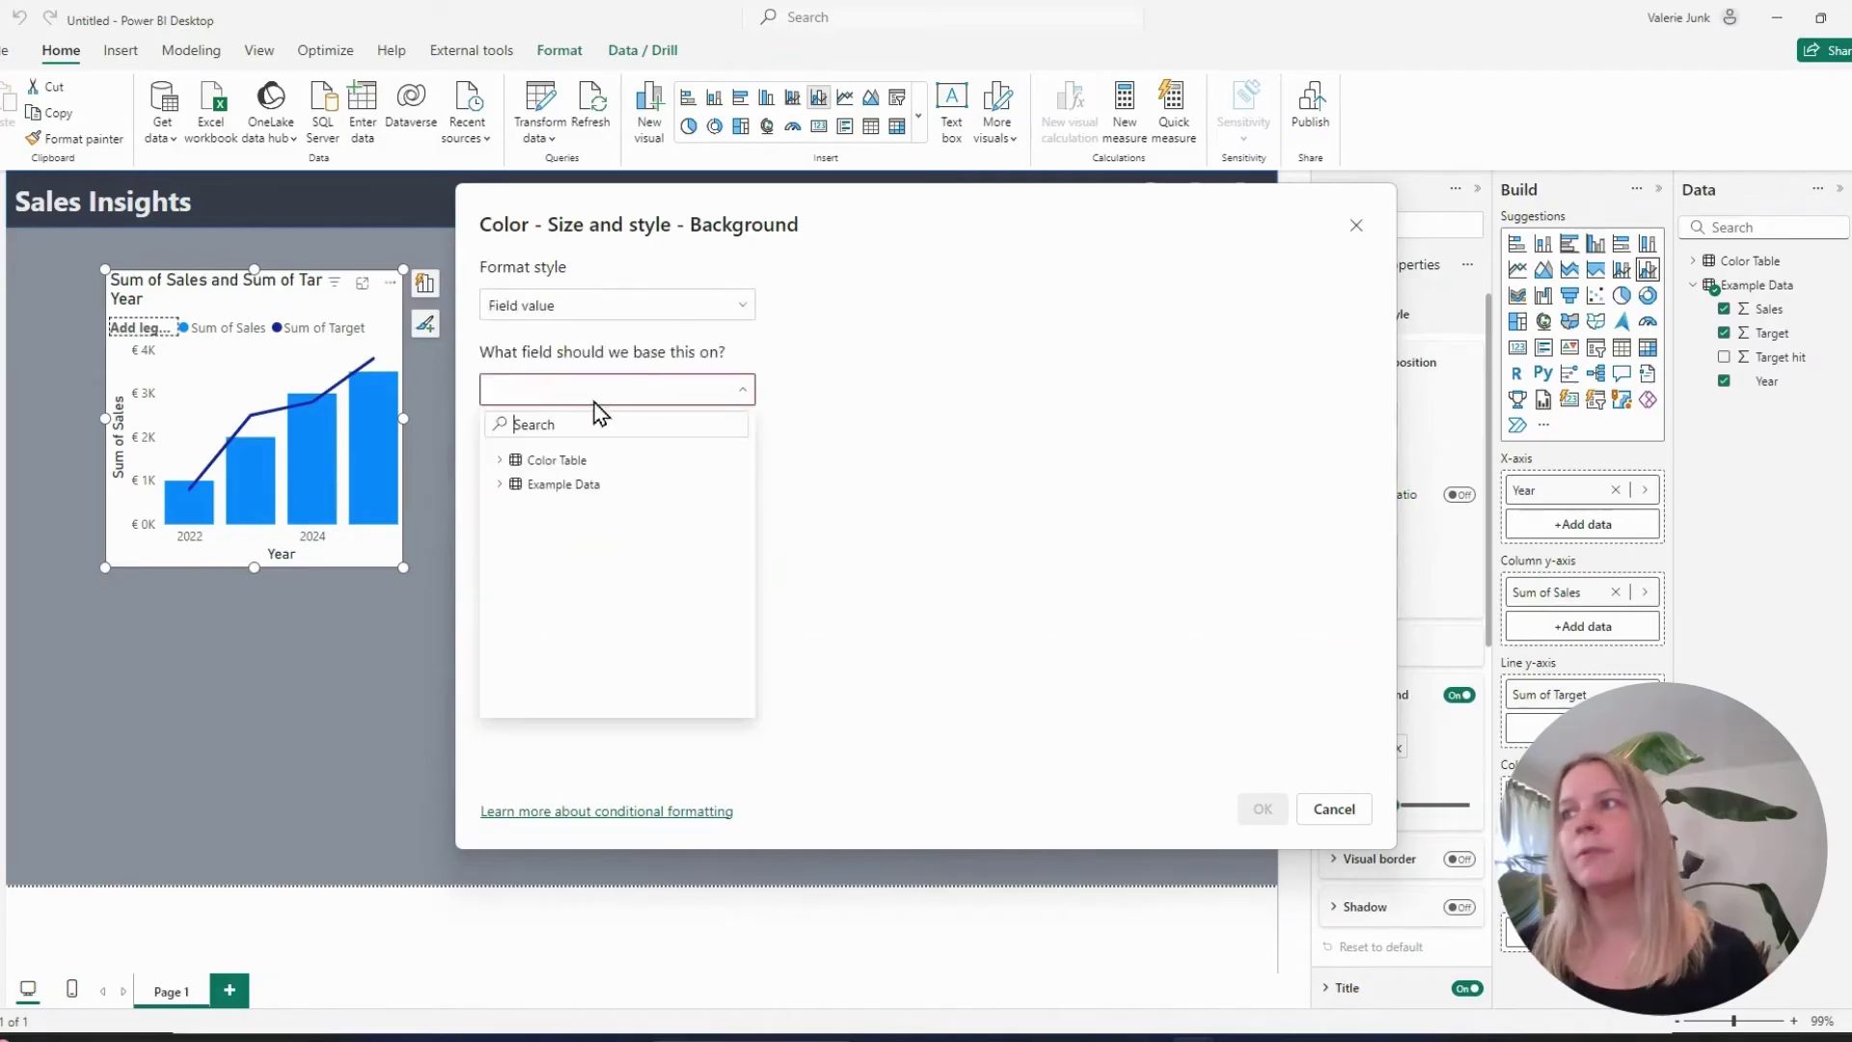
{"action": "left_click", "coordinate": [502, 462]}
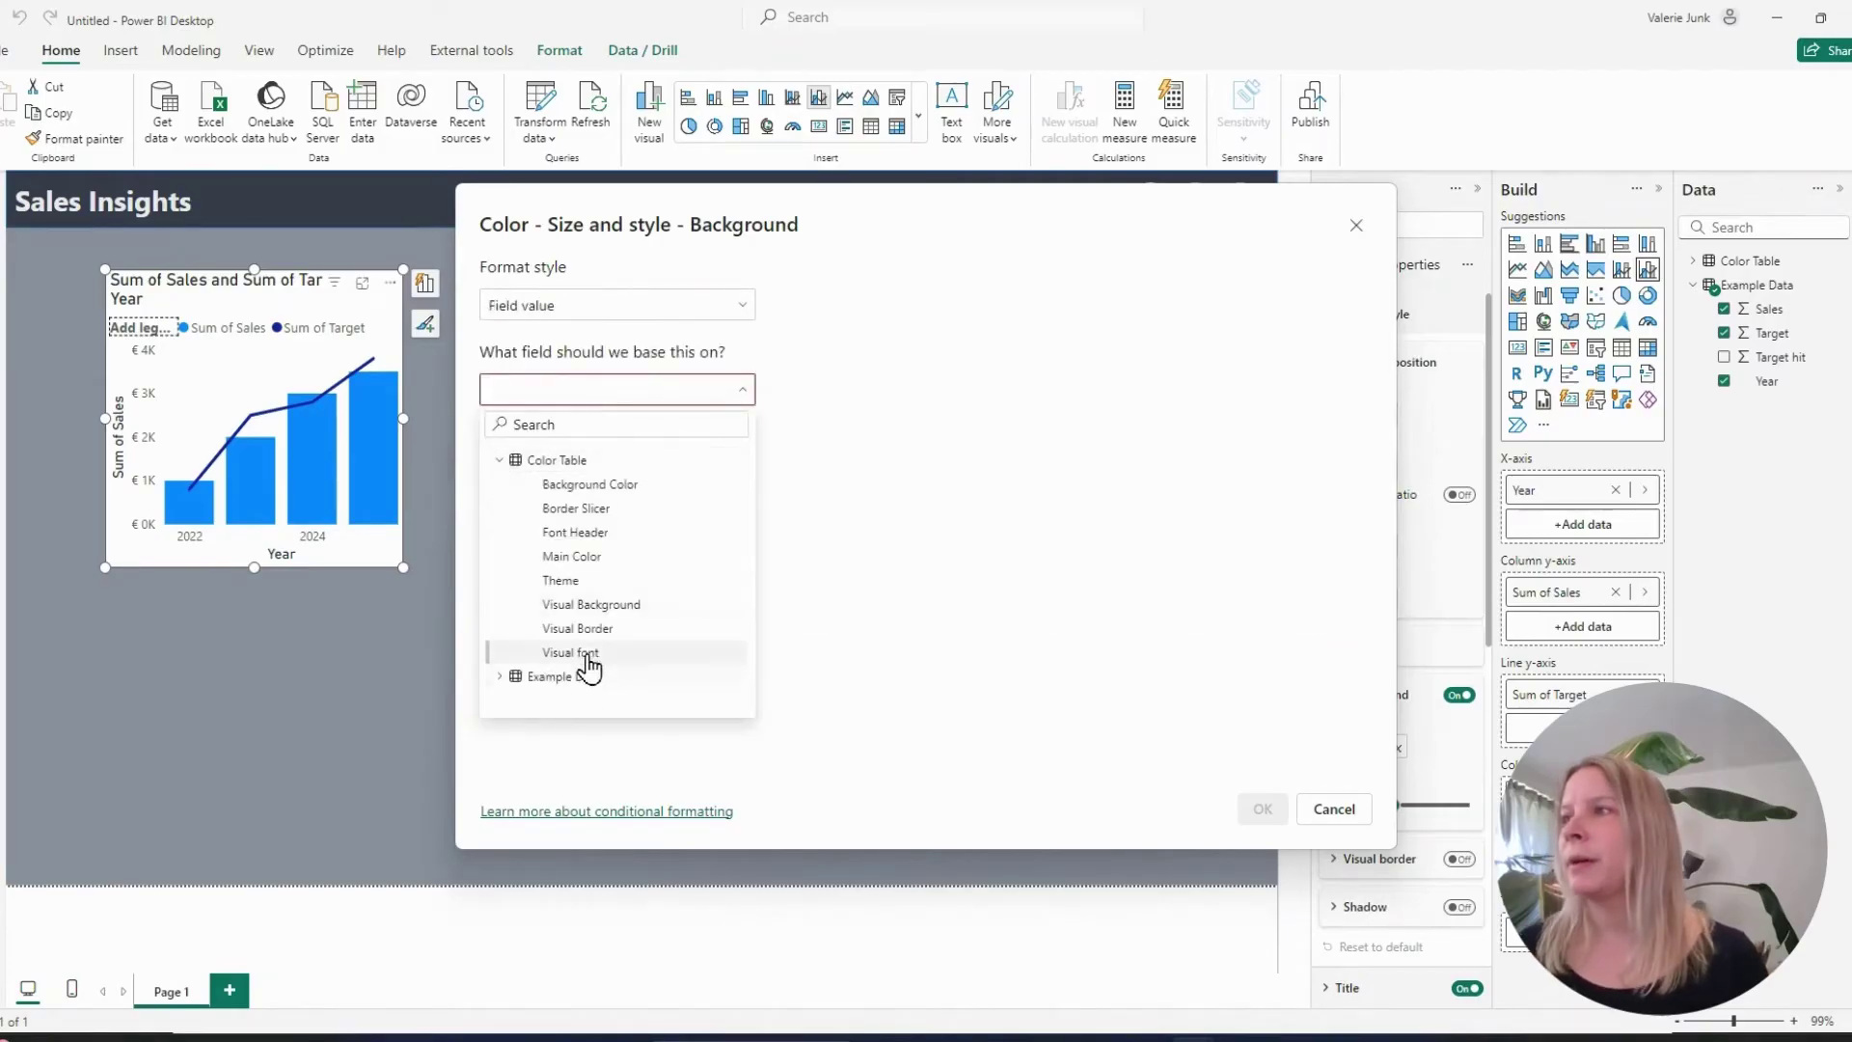
{"action": "left_click", "coordinate": [591, 604]}
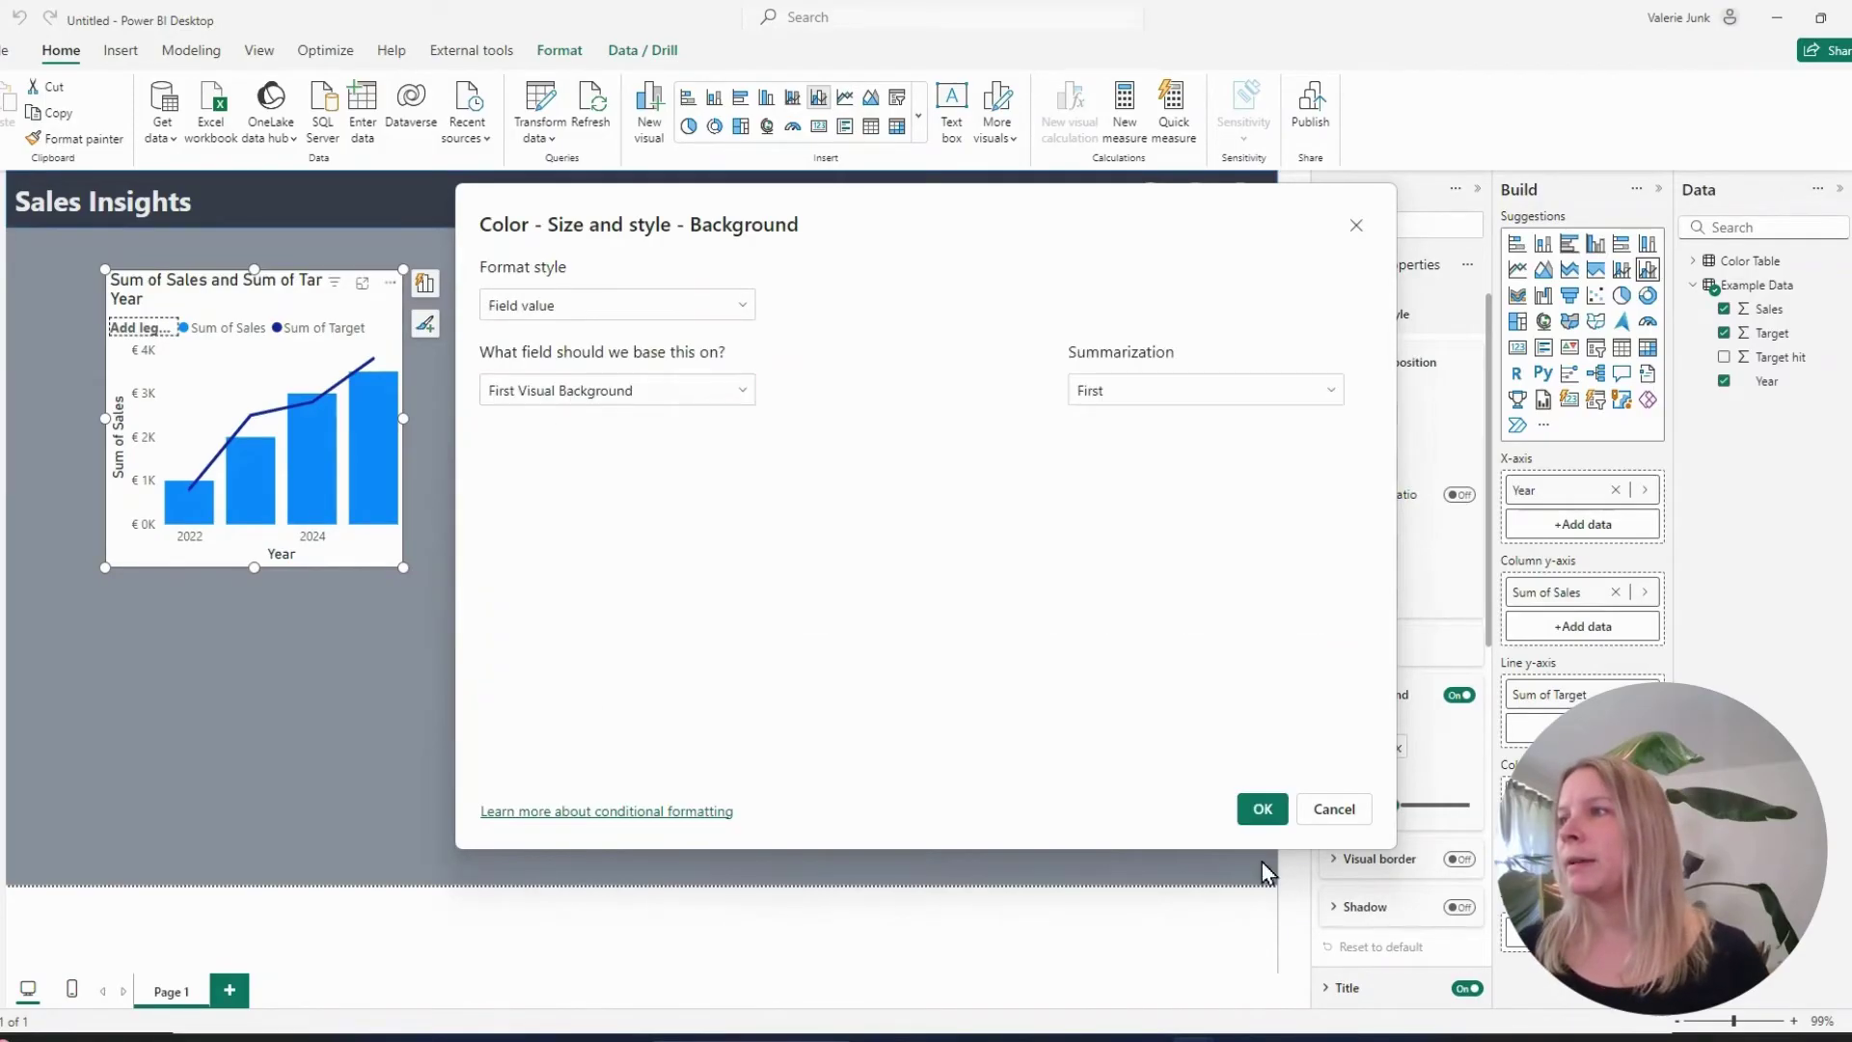
{"action": "left_click", "coordinate": [1263, 809]}
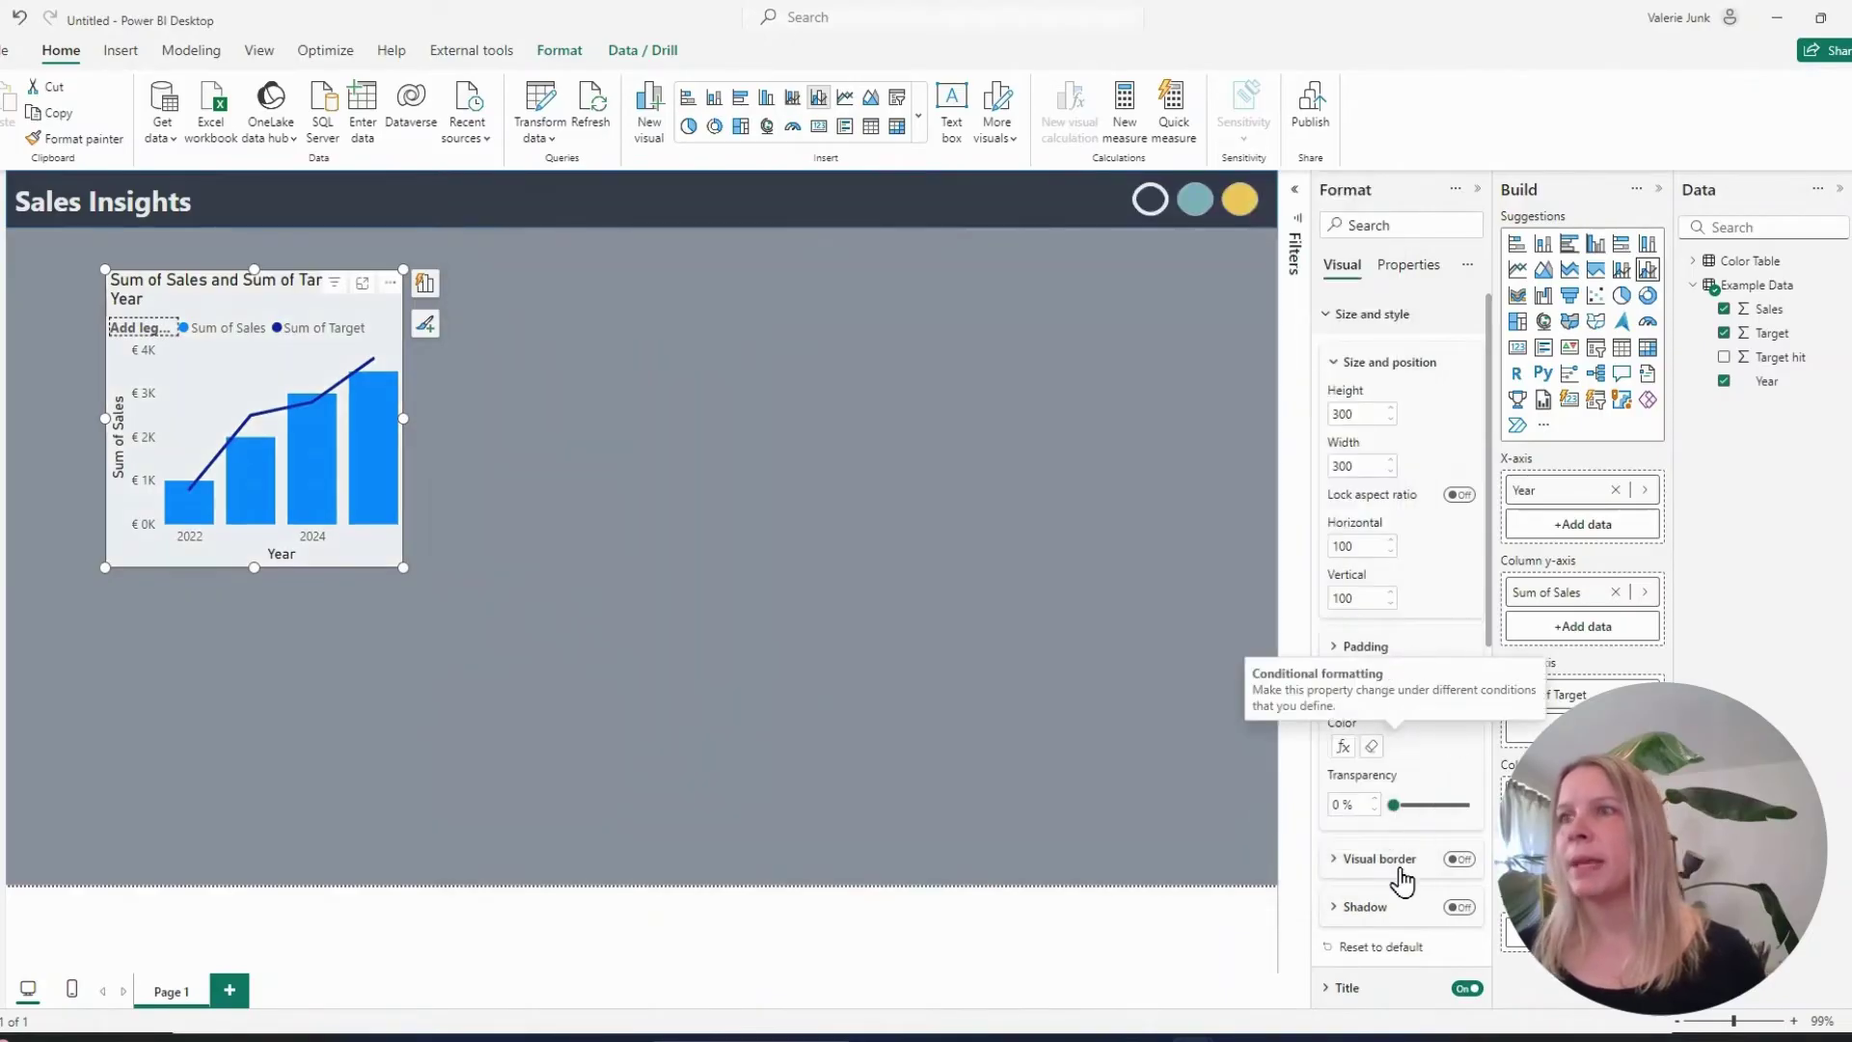
Turn on the chart's visual border and base its color on Color Table's Visual Border field by field value
{"action": "left_click", "coordinate": [1457, 859]}
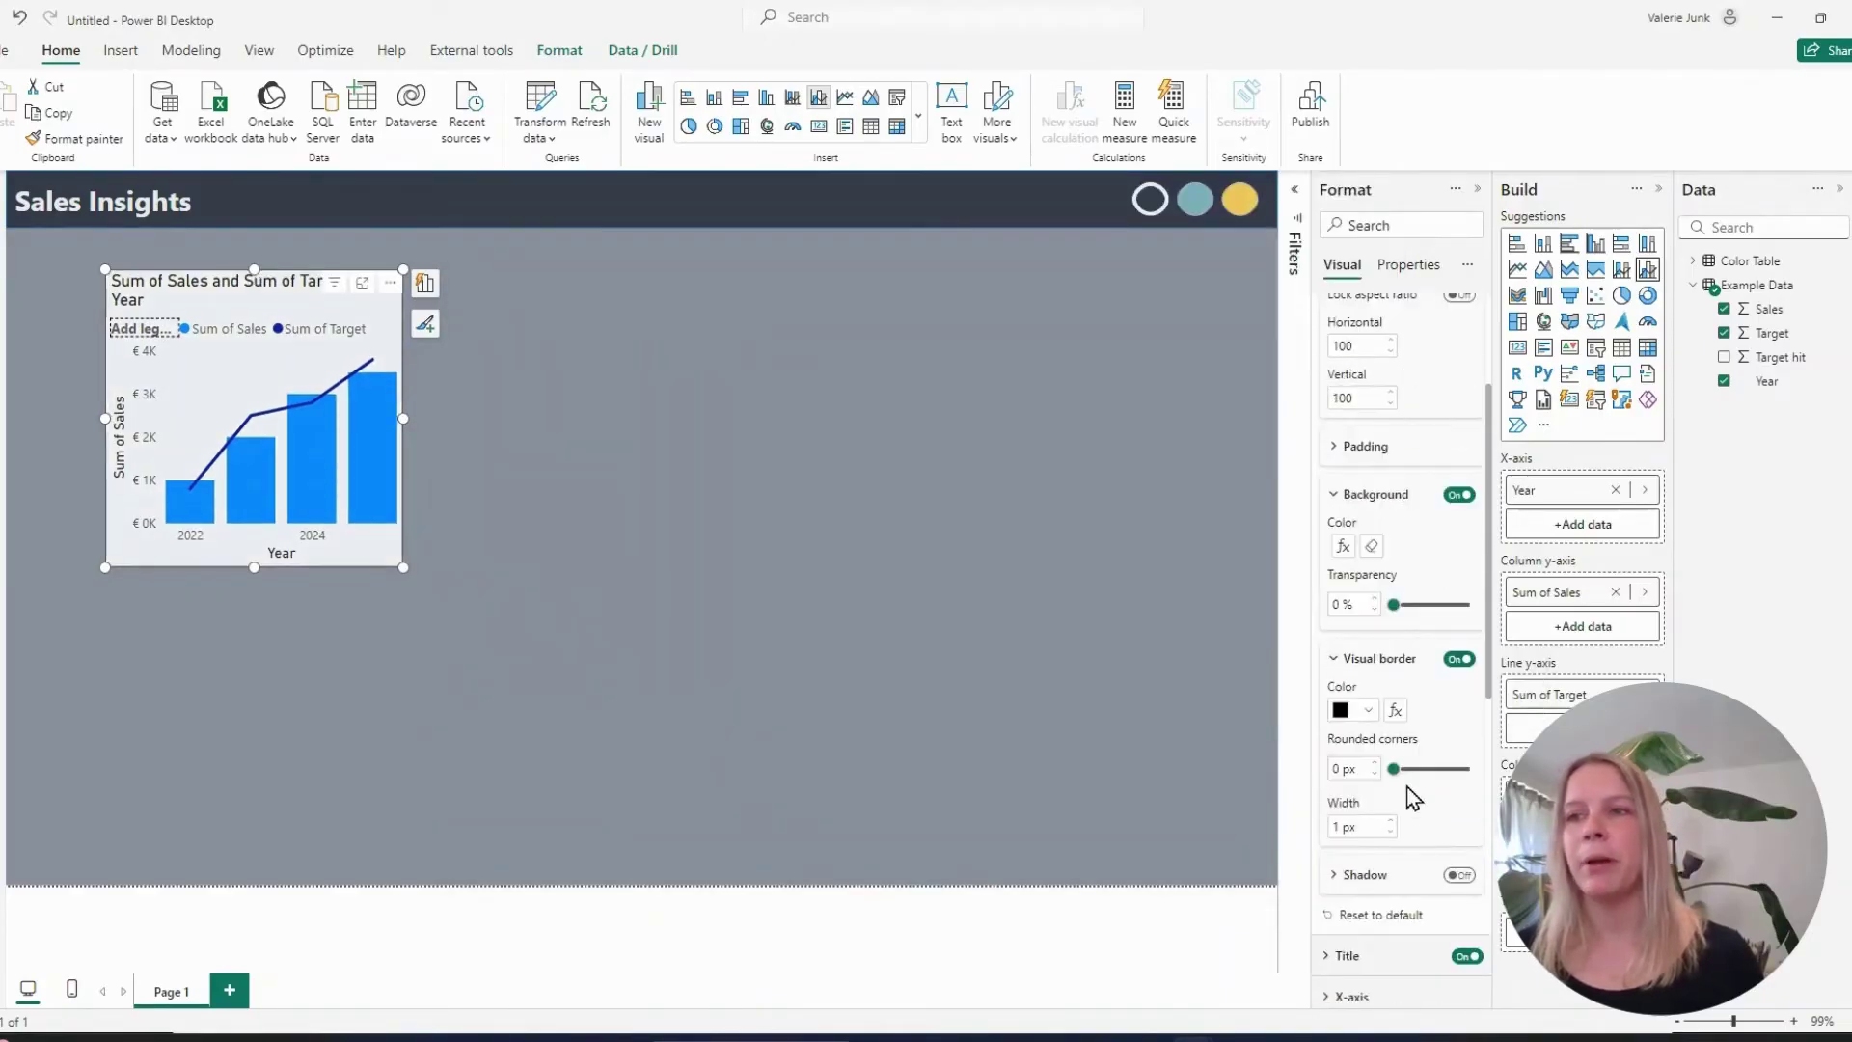
{"action": "left_click", "coordinate": [1395, 711]}
{"action": "left_click", "coordinate": [627, 307]}
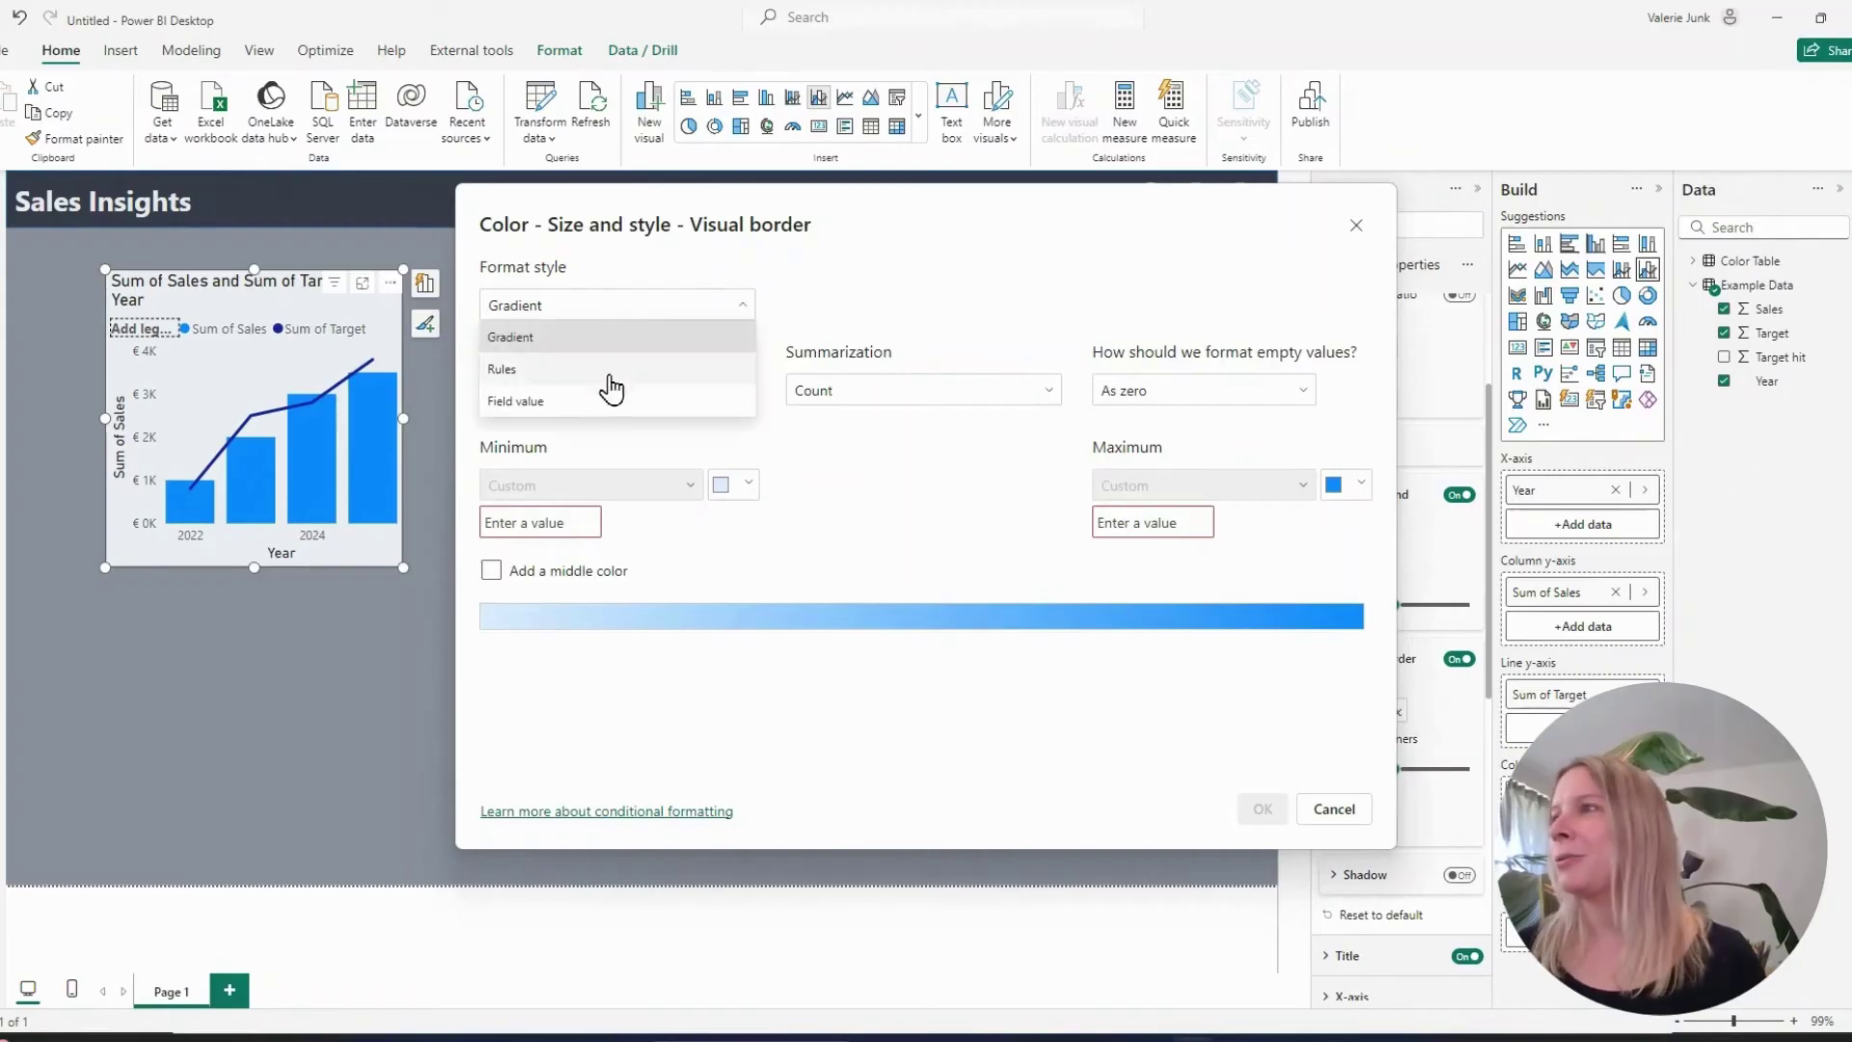
{"action": "left_click", "coordinate": [610, 398]}
{"action": "left_click", "coordinate": [606, 398]}
{"action": "left_click", "coordinate": [545, 461]}
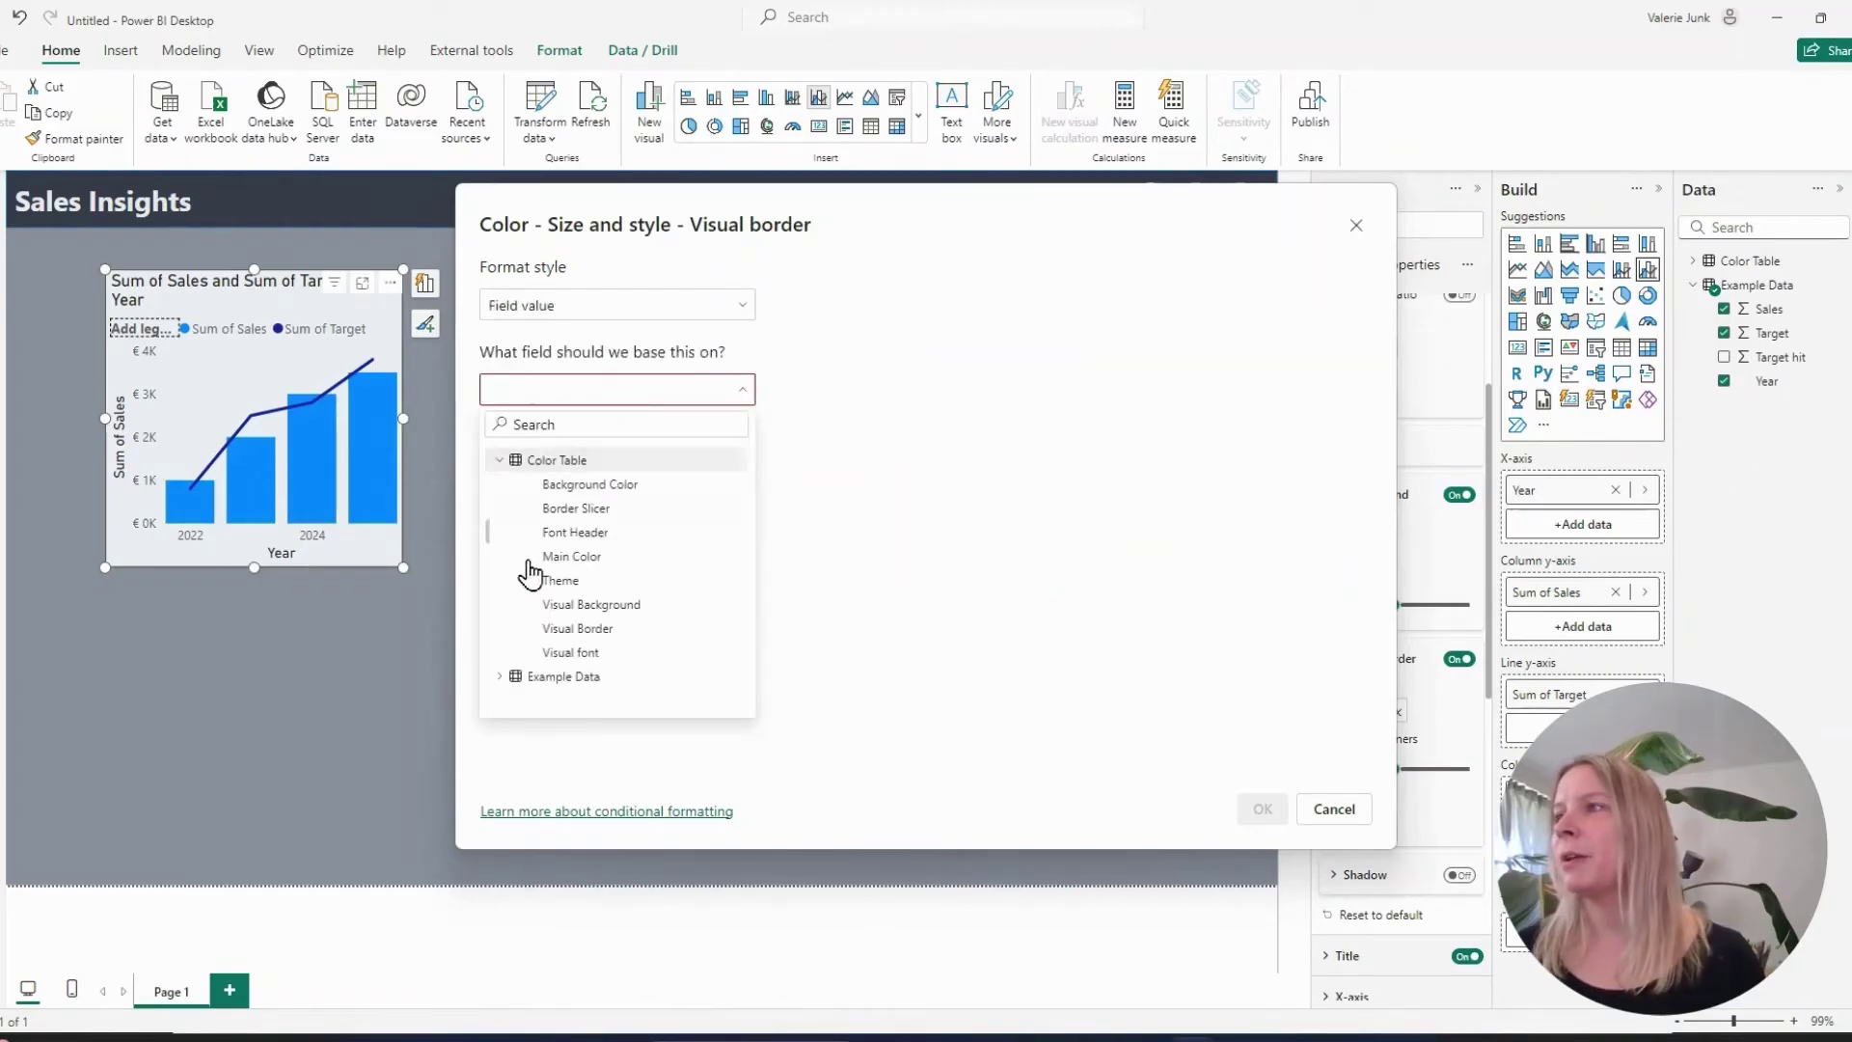
{"action": "left_click", "coordinate": [618, 628]}
{"action": "left_click", "coordinate": [1259, 809]}
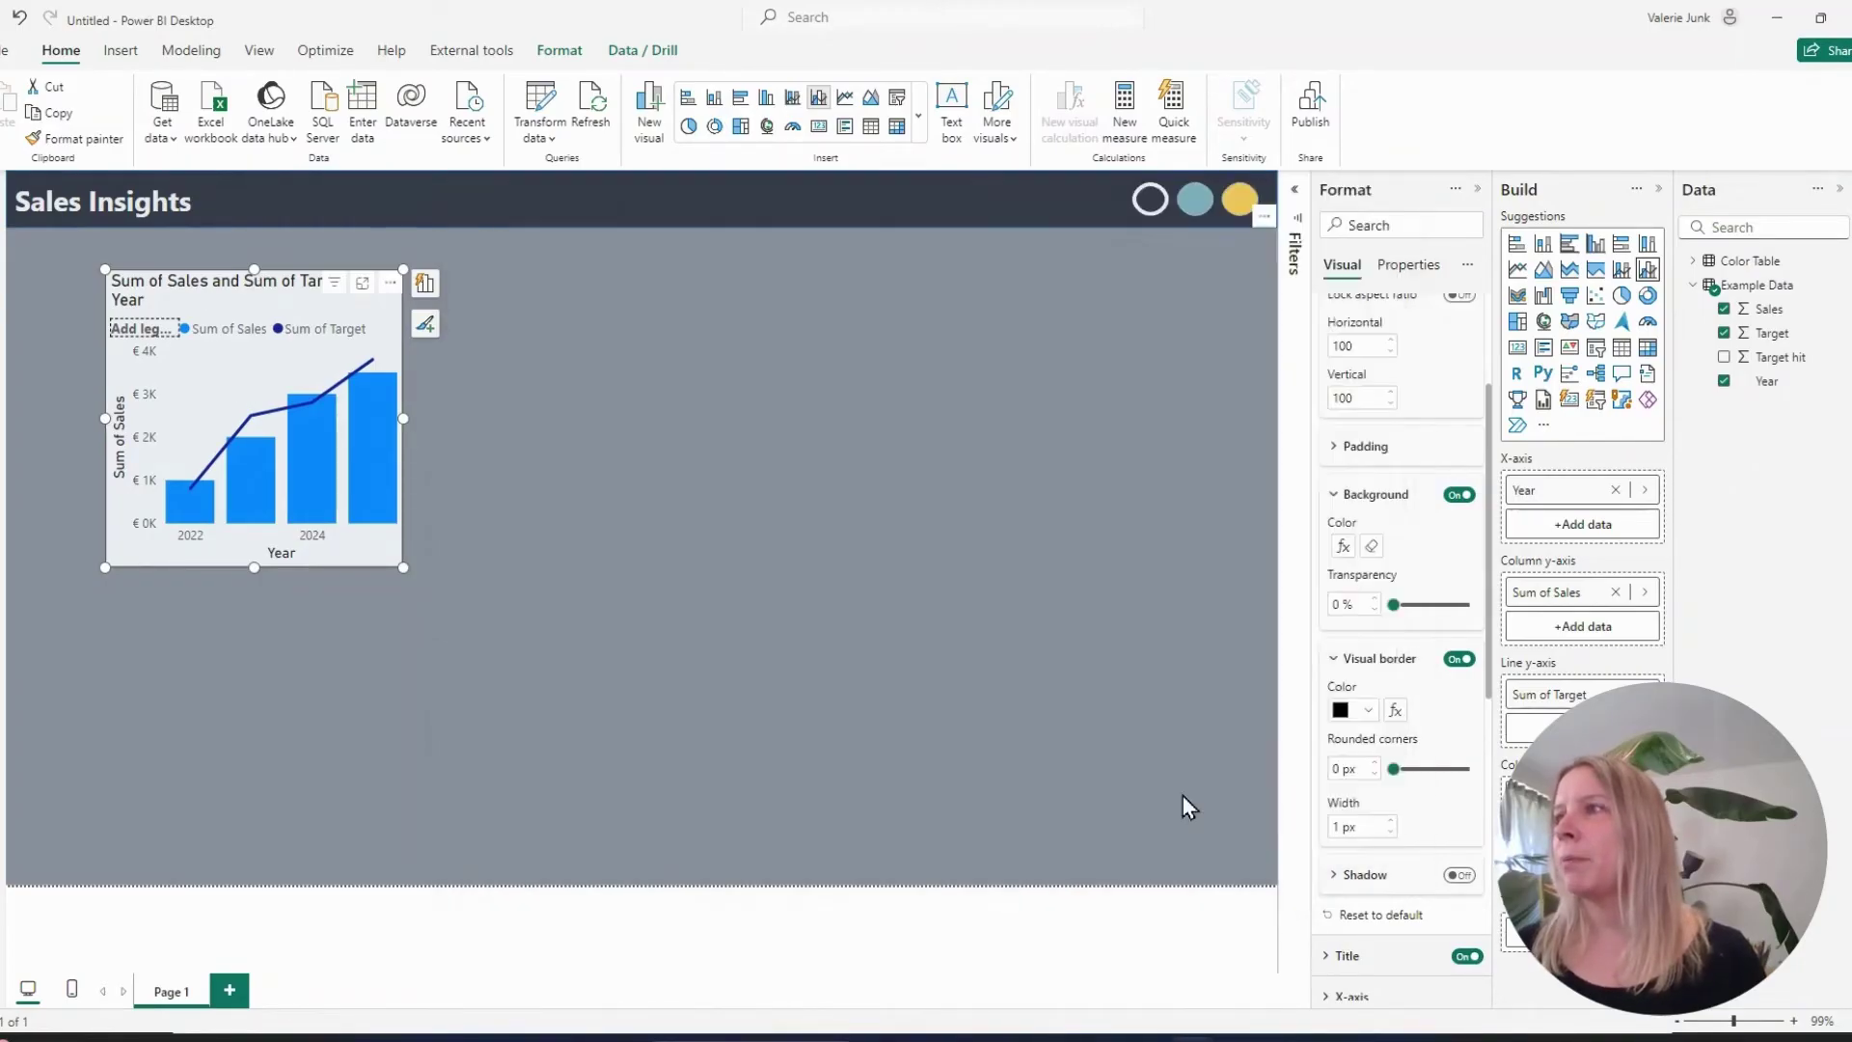
{"action": "left_click", "coordinate": [359, 951]}
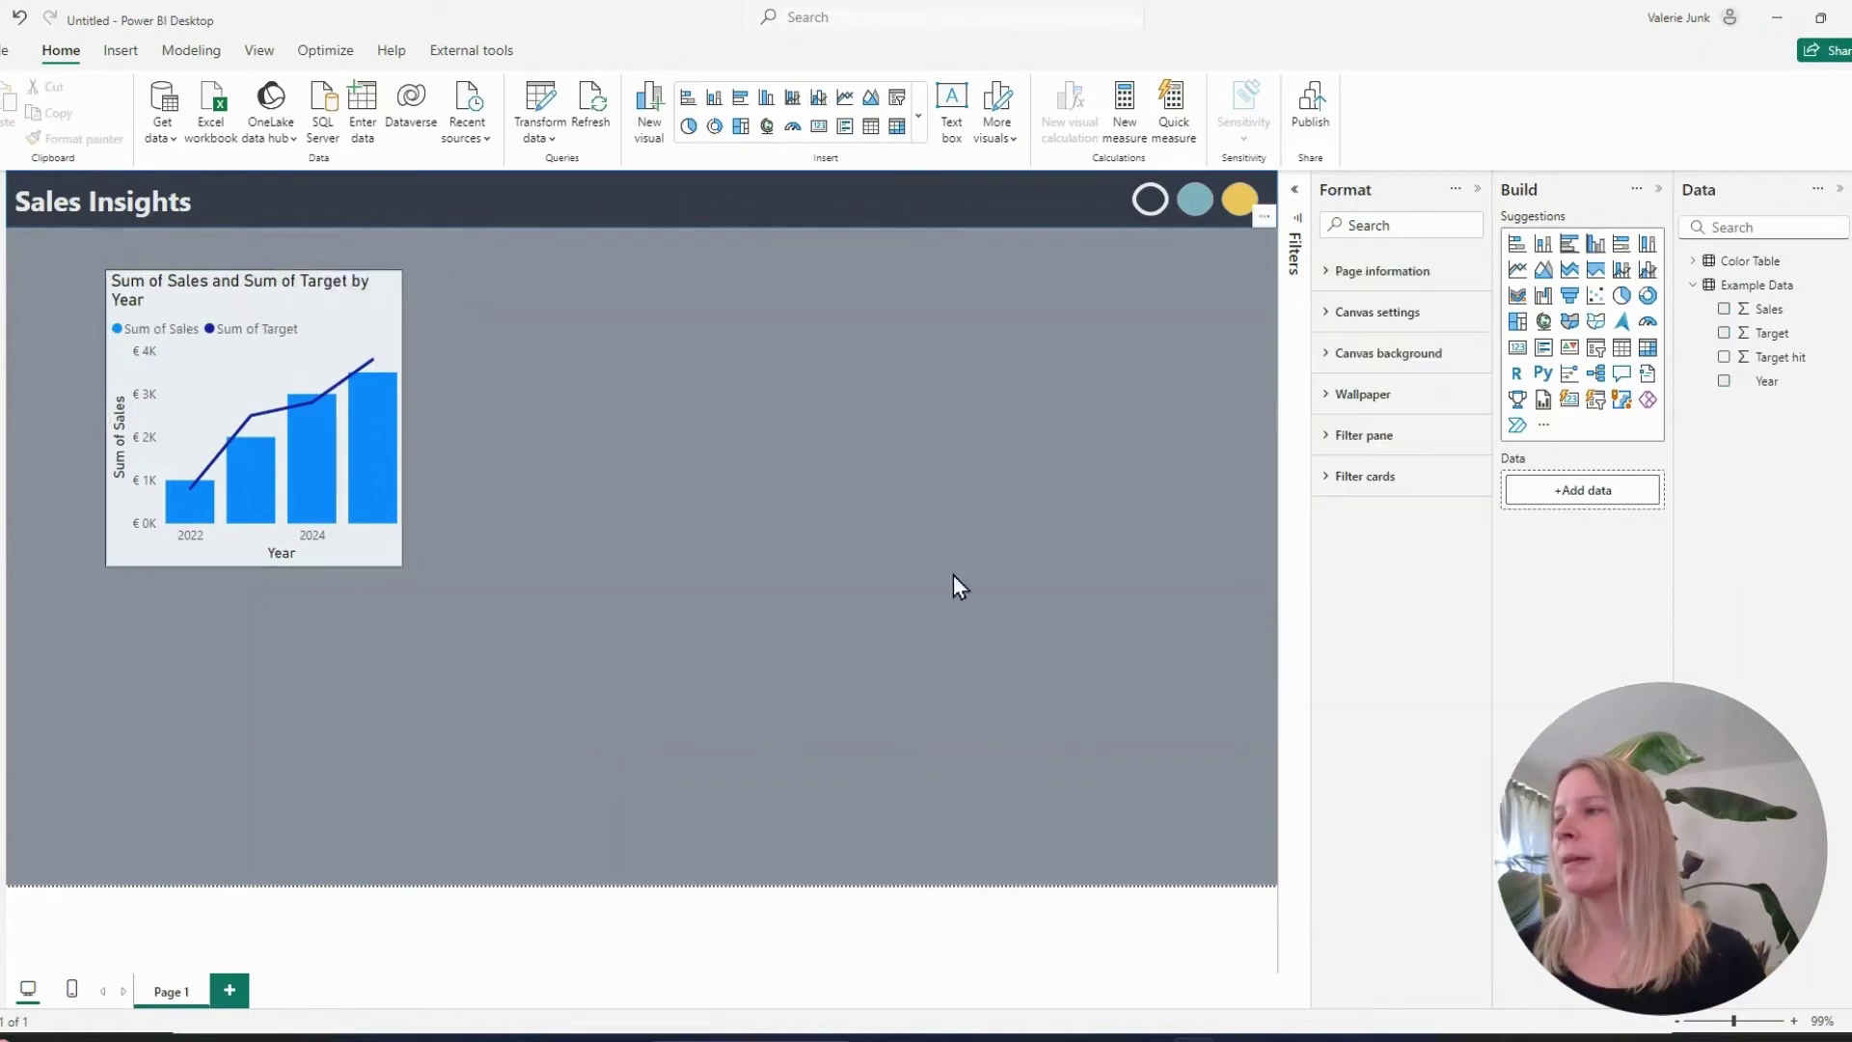
Switch the slicer through the teal, yellow and dark blue themes to check the chart's background and border colors
{"action": "left_click", "coordinate": [1195, 205]}
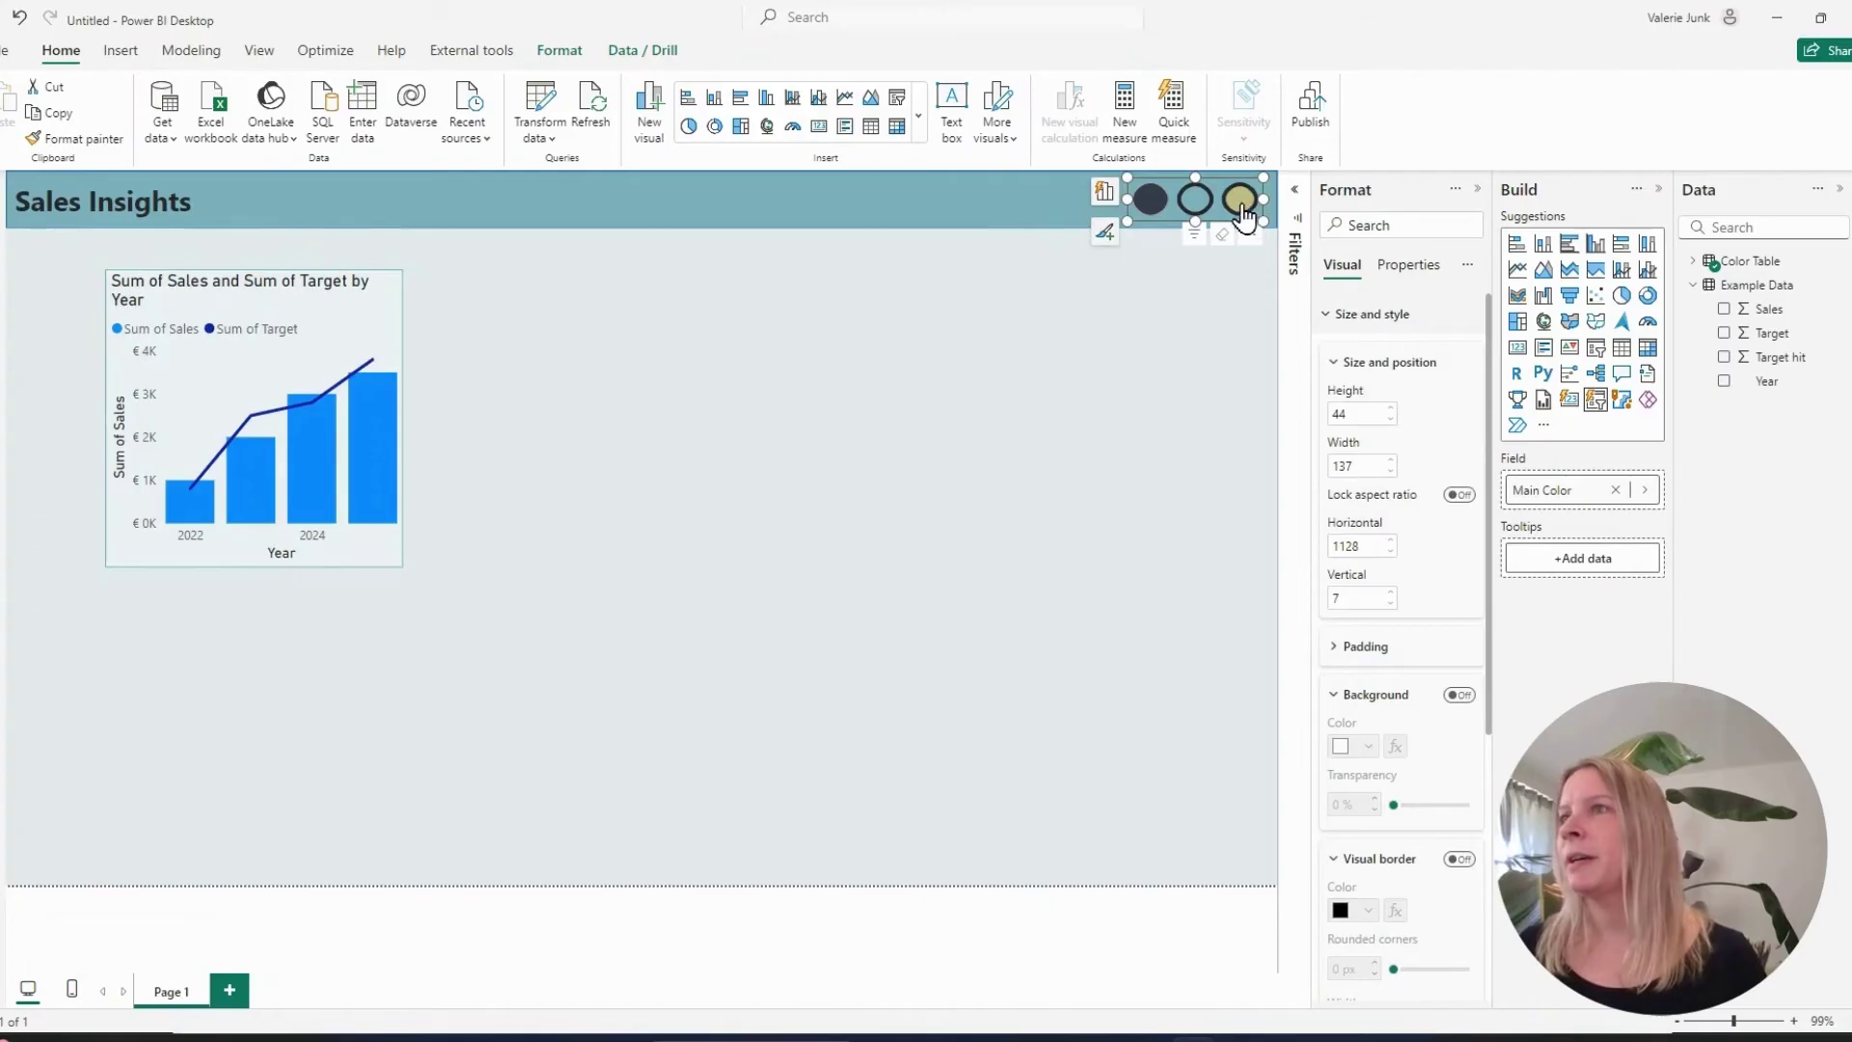
{"action": "left_click", "coordinate": [1242, 204]}
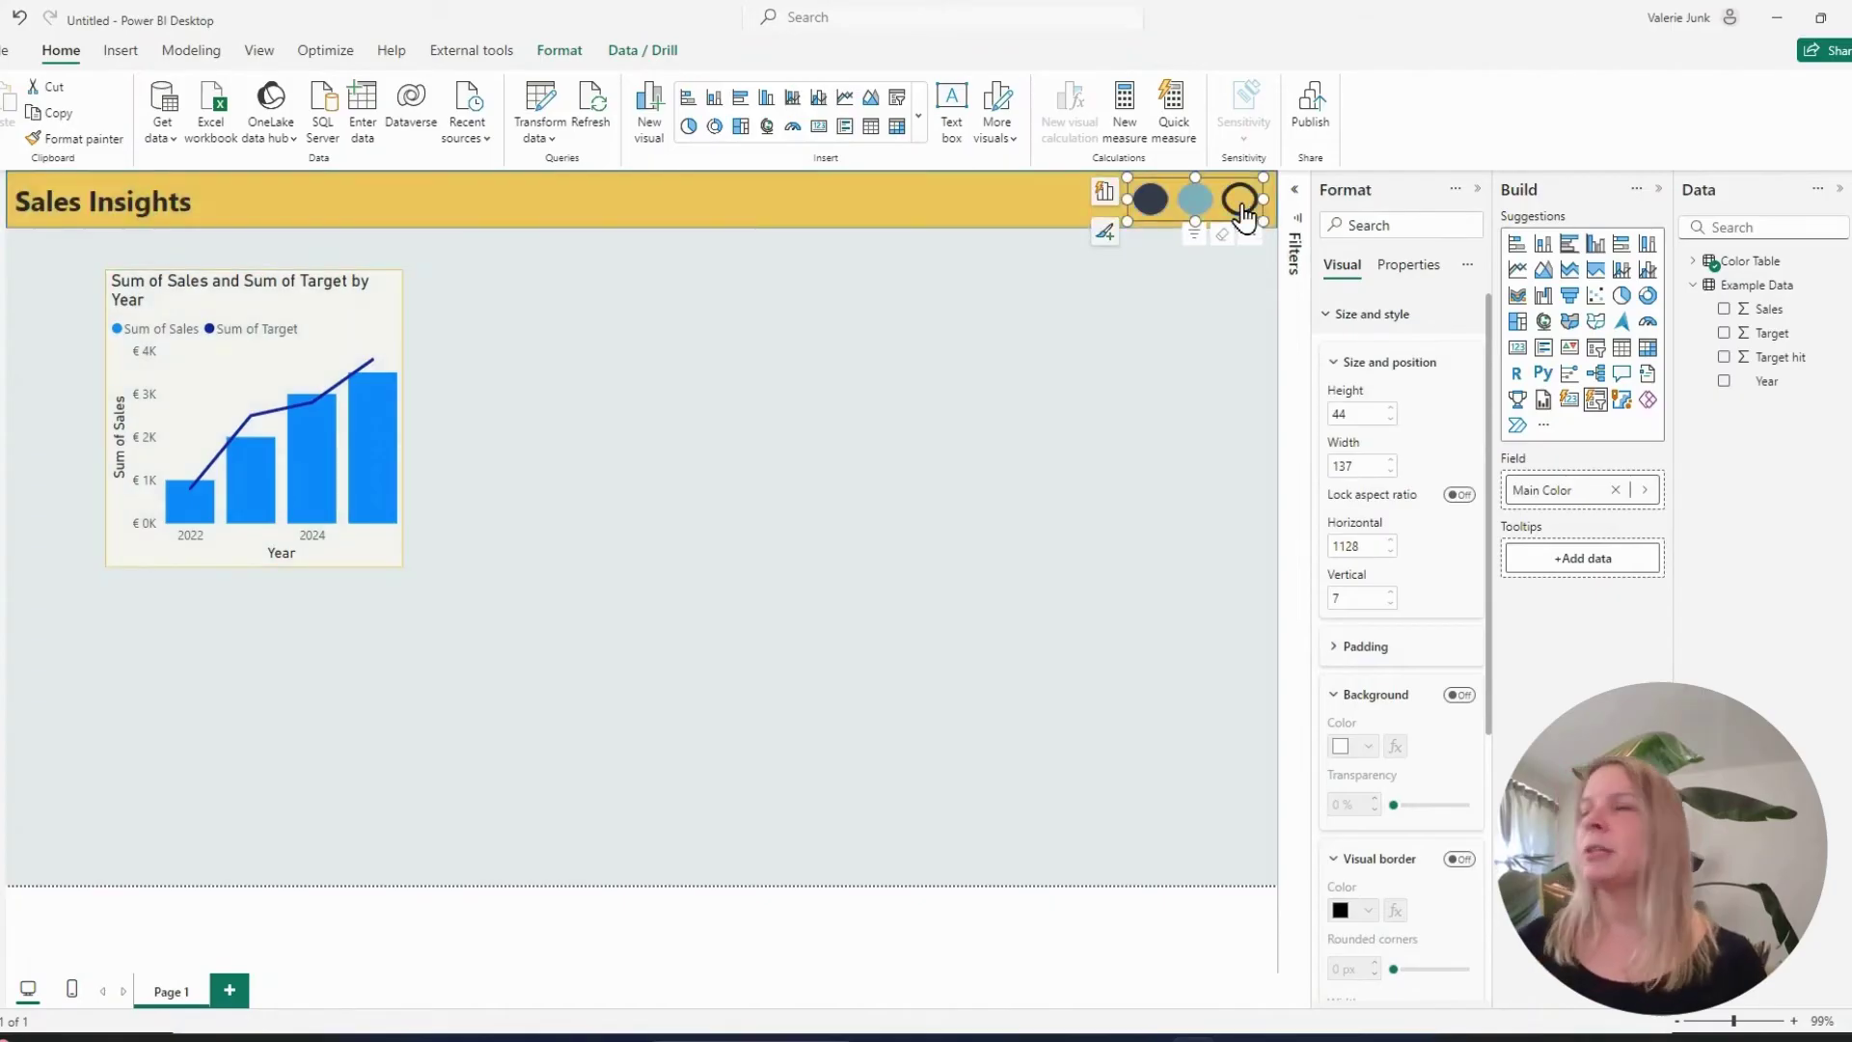
{"action": "left_click", "coordinate": [1196, 202]}
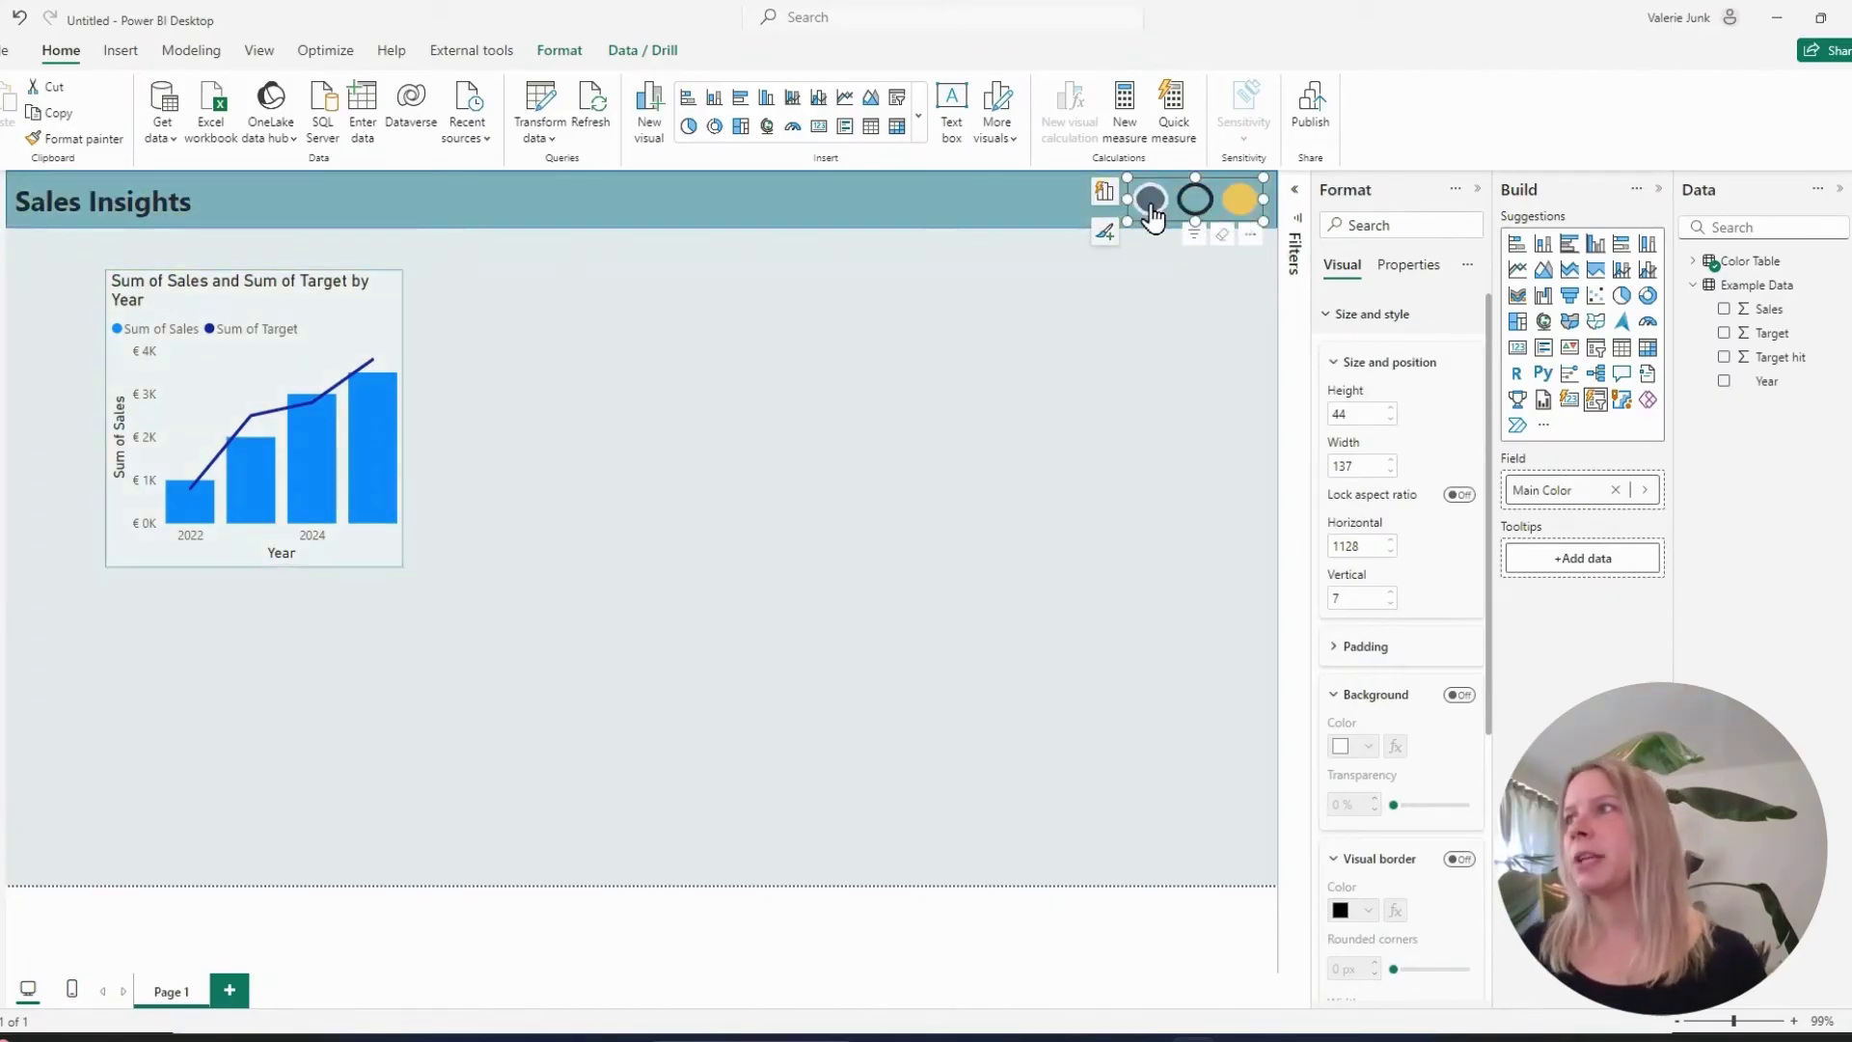
{"action": "left_click", "coordinate": [1235, 204]}
{"action": "left_click", "coordinate": [1192, 205]}
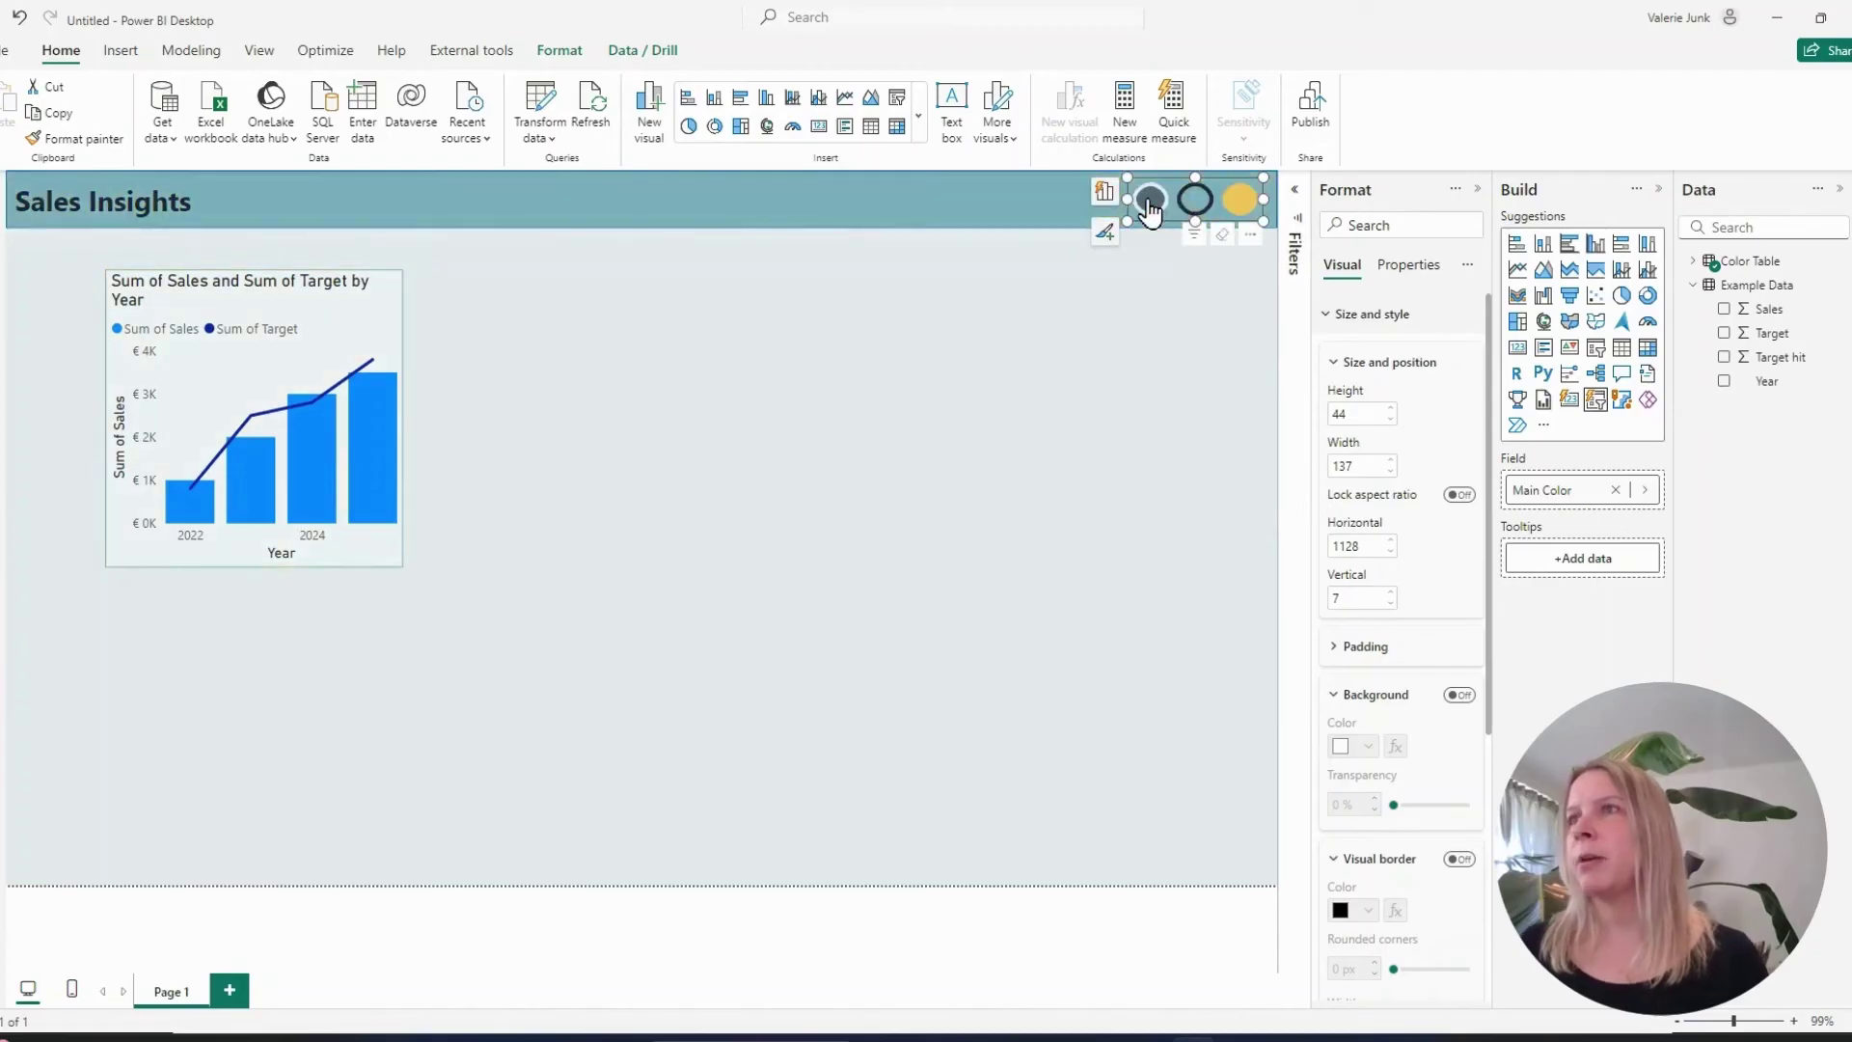
{"action": "left_click", "coordinate": [1150, 207]}
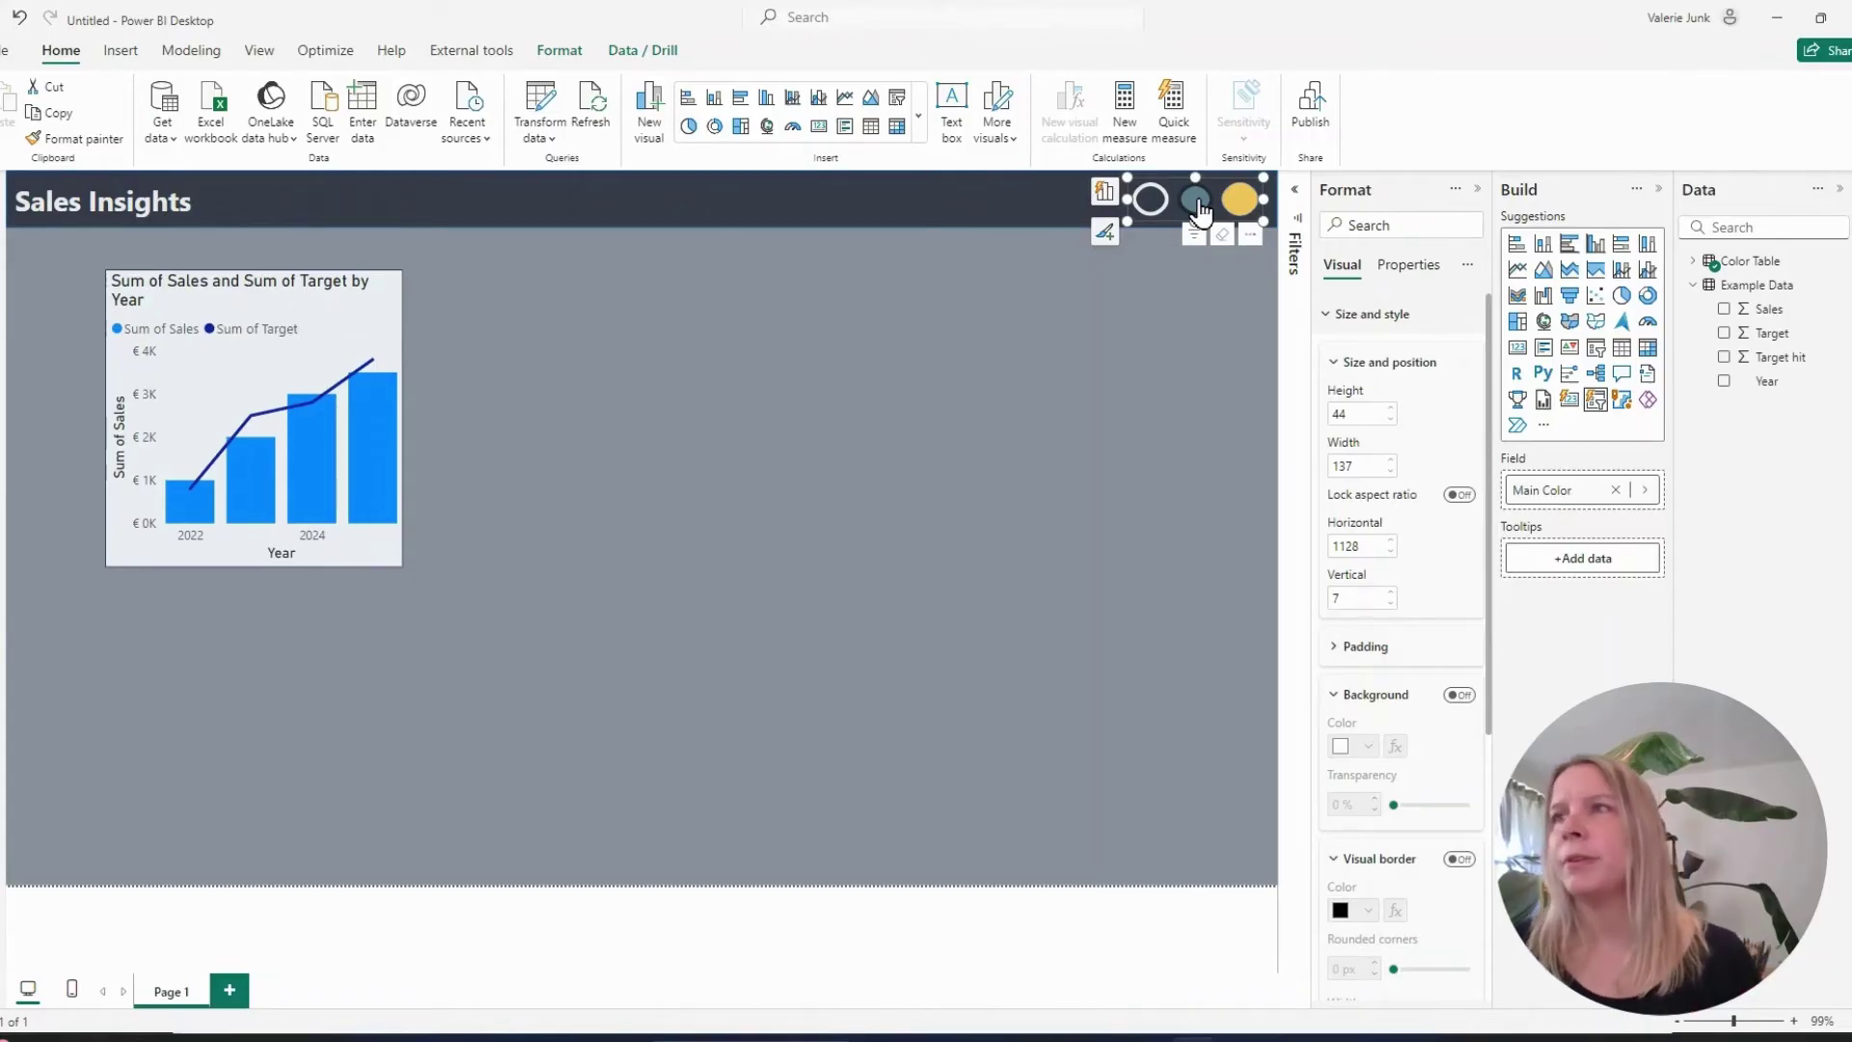
{"action": "left_click", "coordinate": [1196, 202]}
{"action": "left_click", "coordinate": [1240, 200]}
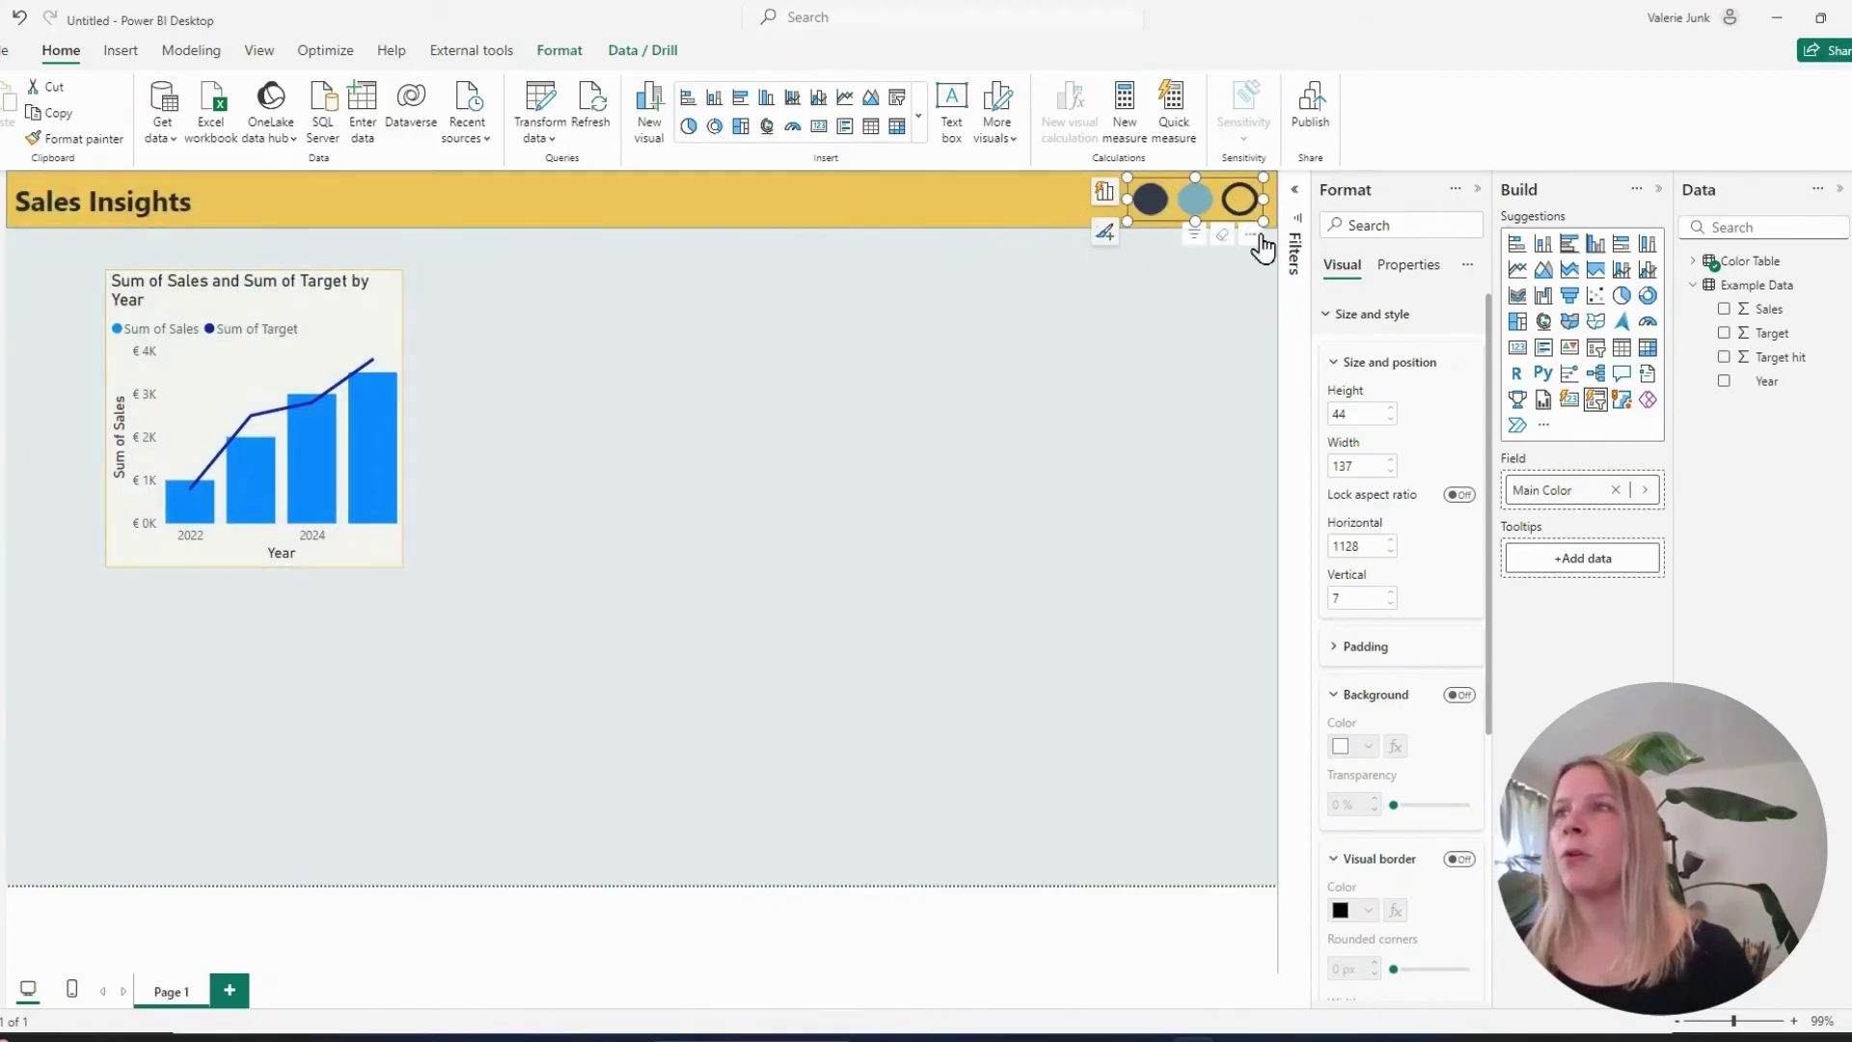
Set the chart title's text color conditionally by field value, based on Color Table's Visual font field
{"action": "left_click", "coordinate": [246, 298]}
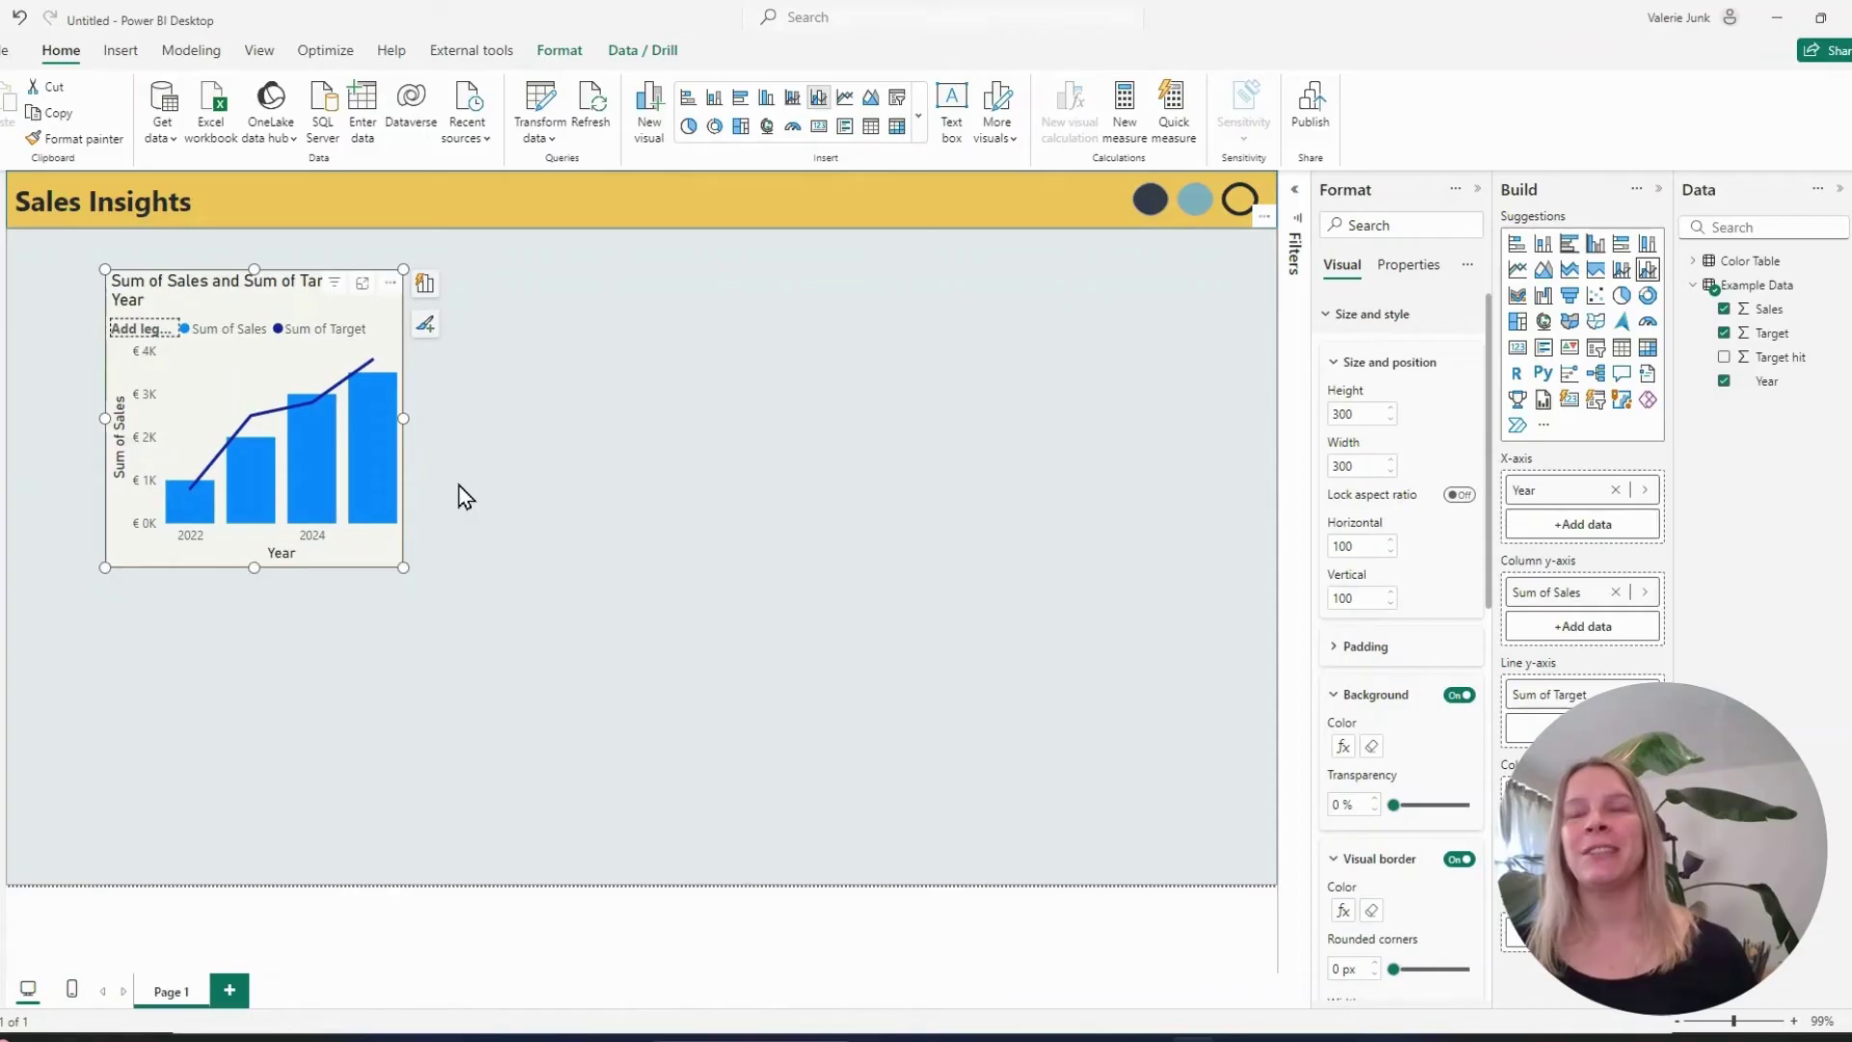
{"action": "scroll", "coordinate": [1404, 579], "scroll_direction": "down", "scroll_amount": 8}
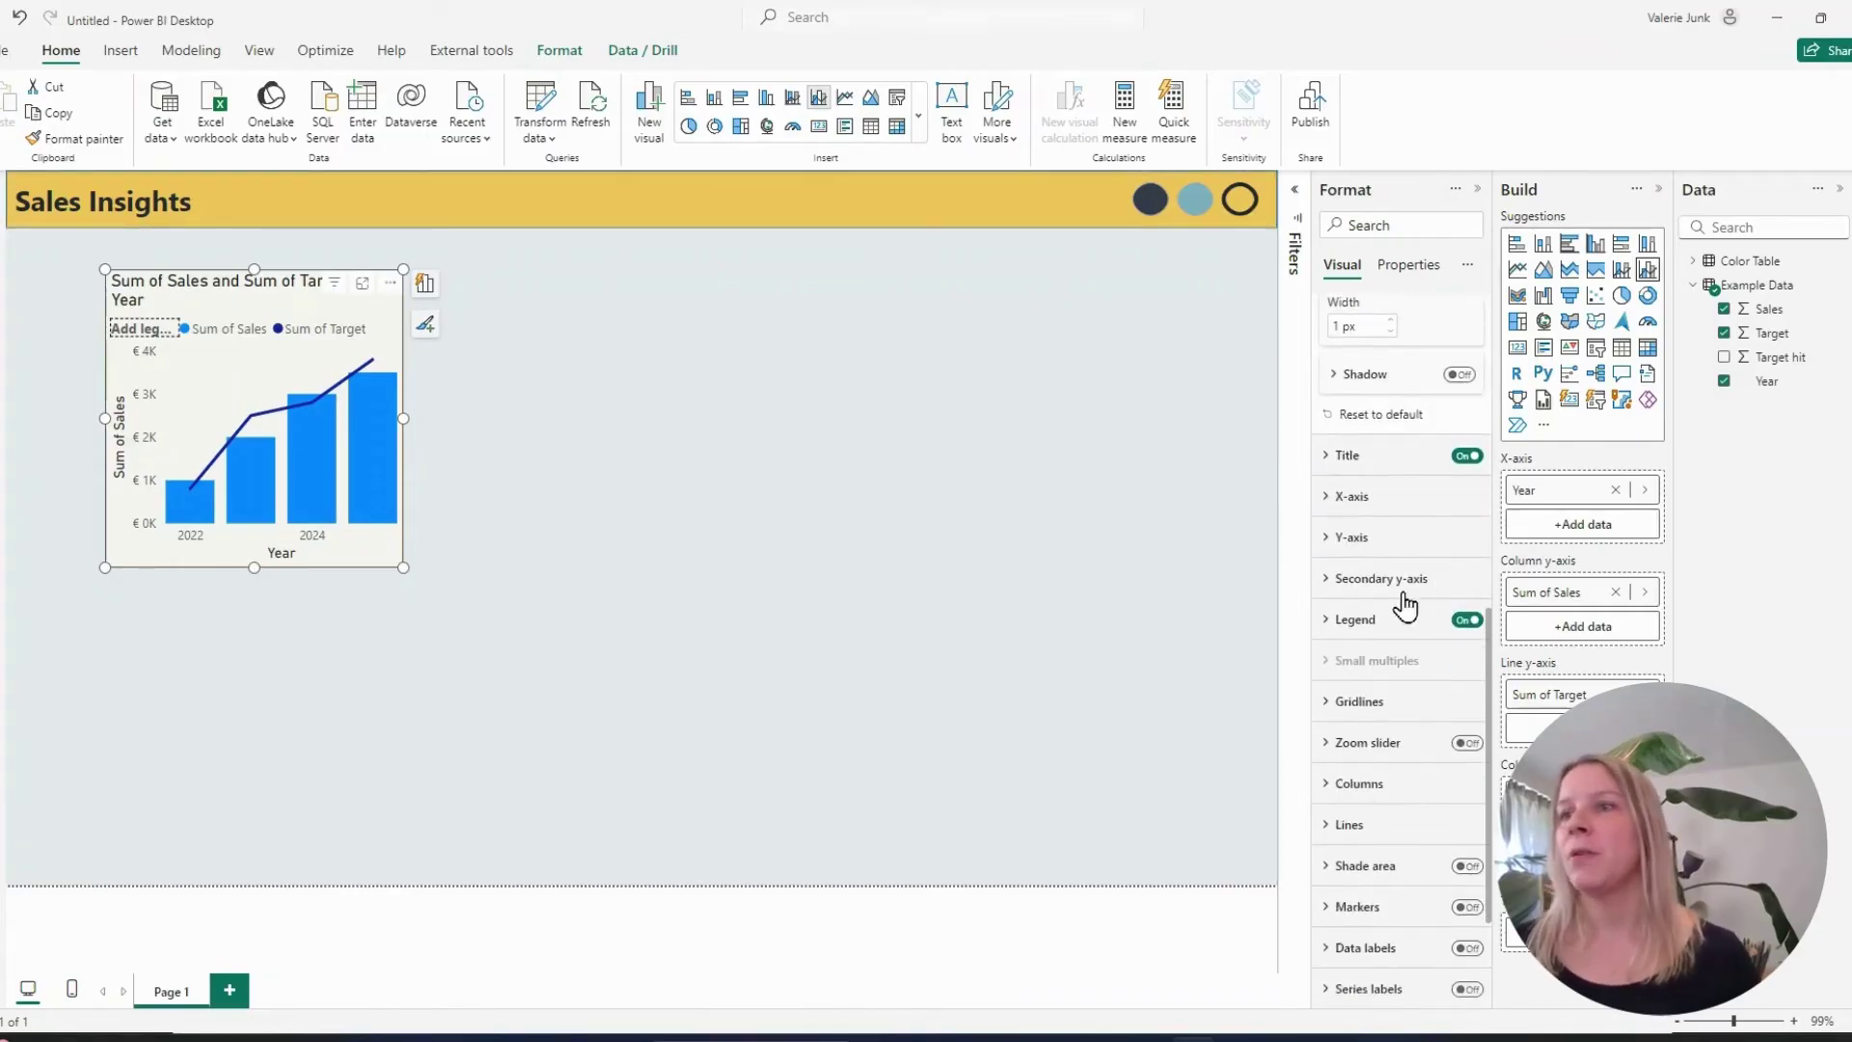
{"action": "left_click", "coordinate": [1350, 461]}
{"action": "scroll", "coordinate": [1432, 656], "scroll_direction": "down", "scroll_amount": 3}
{"action": "scroll", "coordinate": [1413, 675], "scroll_direction": "up", "scroll_amount": 1}
{"action": "left_click", "coordinate": [1399, 643]}
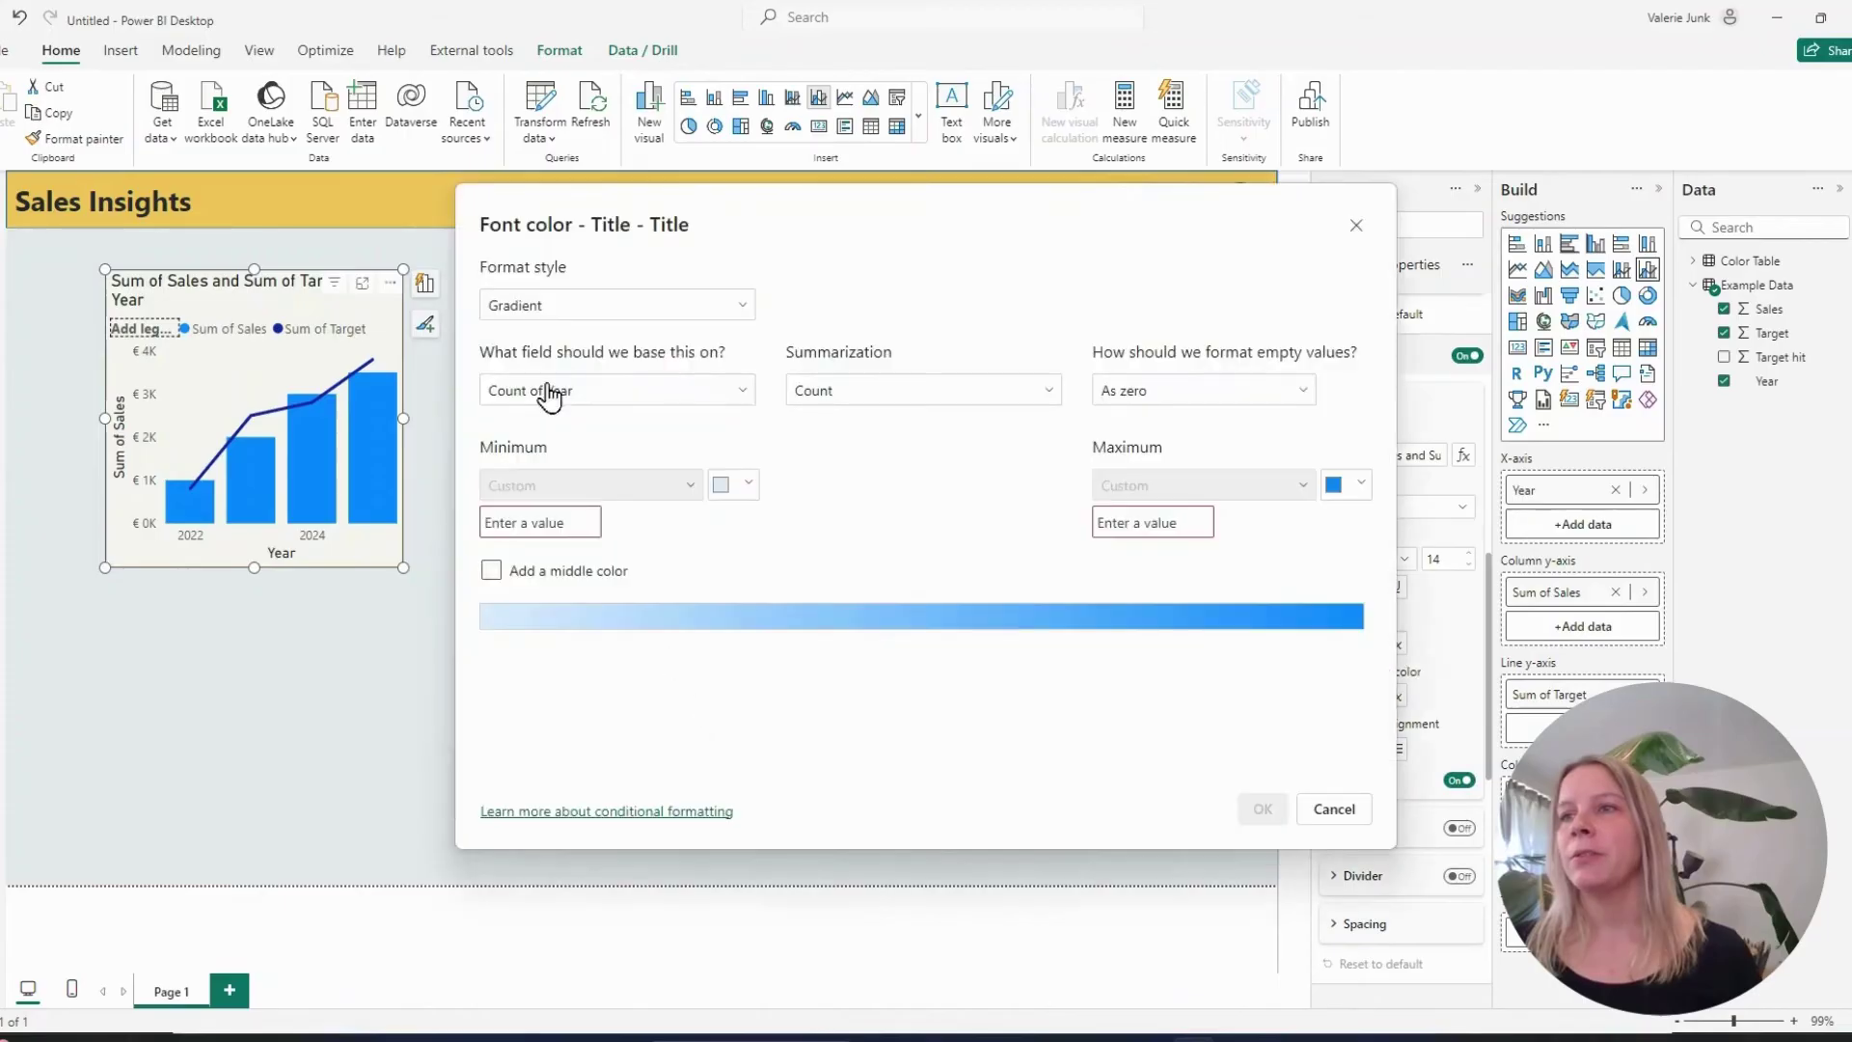
{"action": "left_click", "coordinate": [575, 309]}
{"action": "left_click", "coordinate": [542, 401]}
{"action": "left_click", "coordinate": [581, 396]}
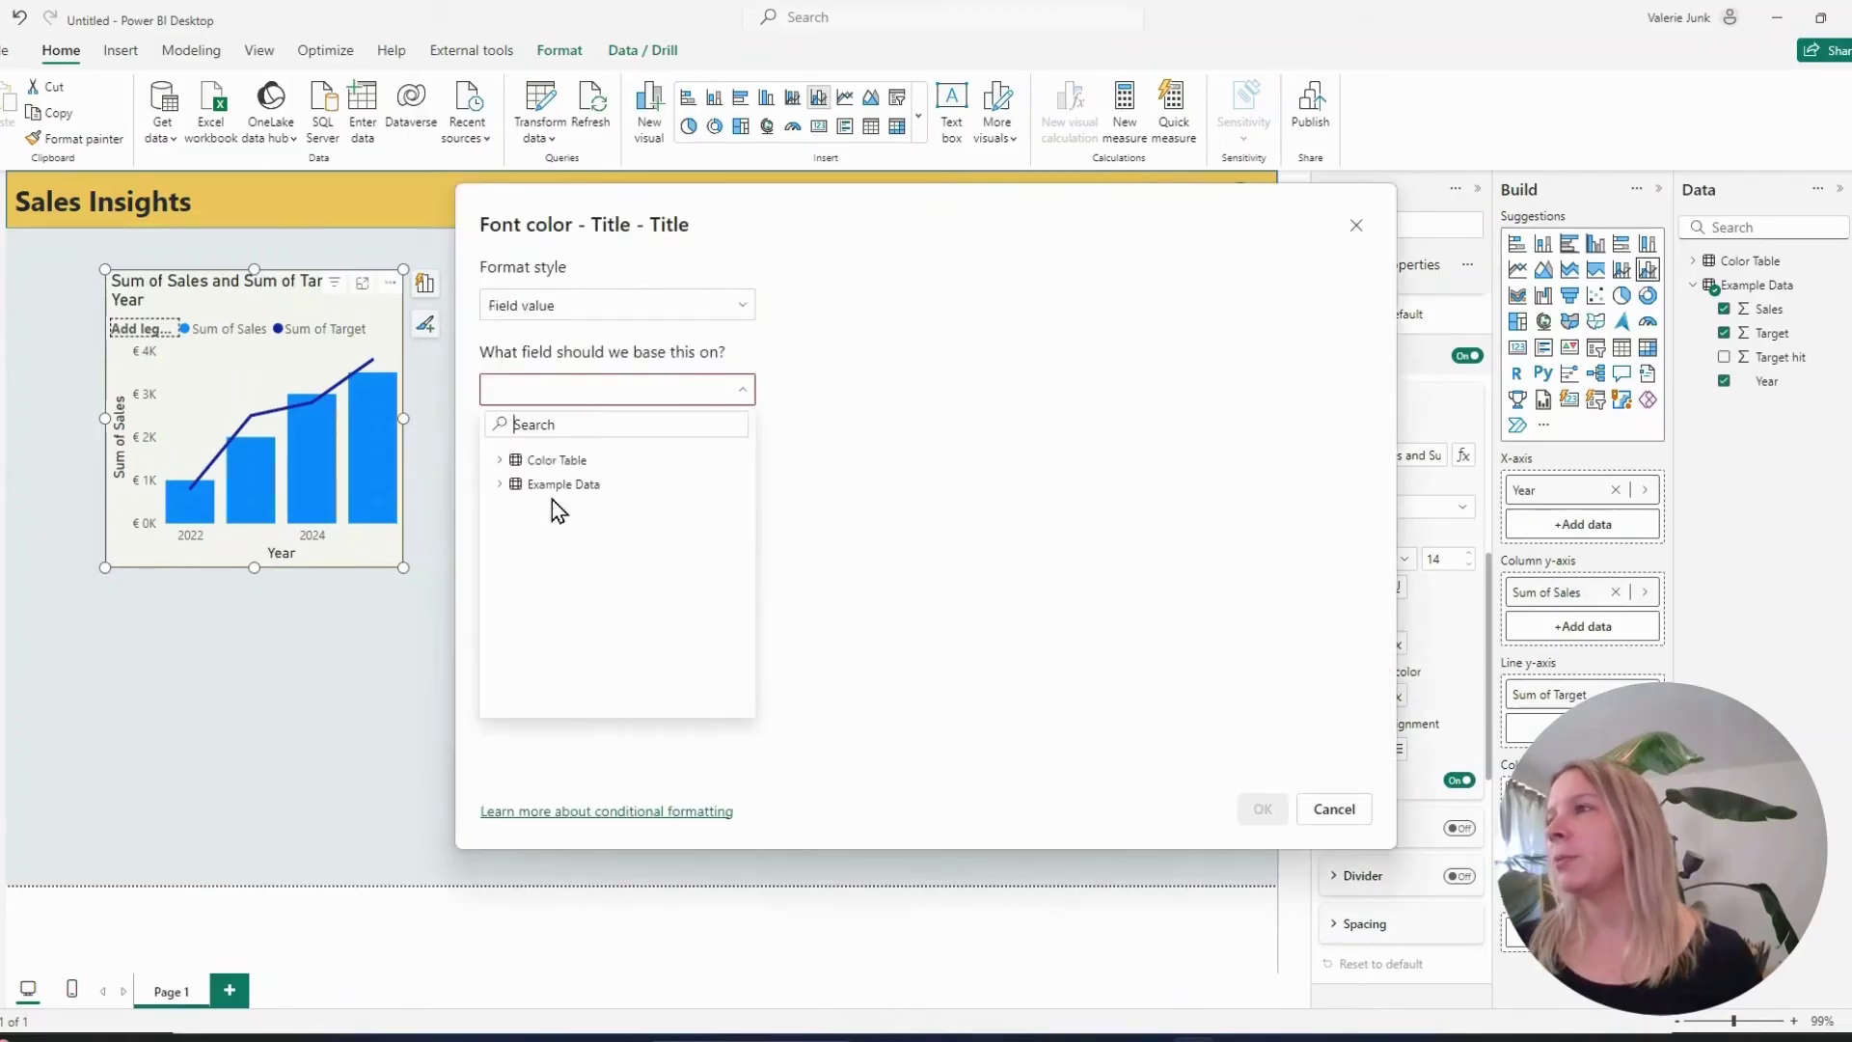
{"action": "left_click", "coordinate": [556, 460]}
{"action": "left_click", "coordinate": [576, 649]}
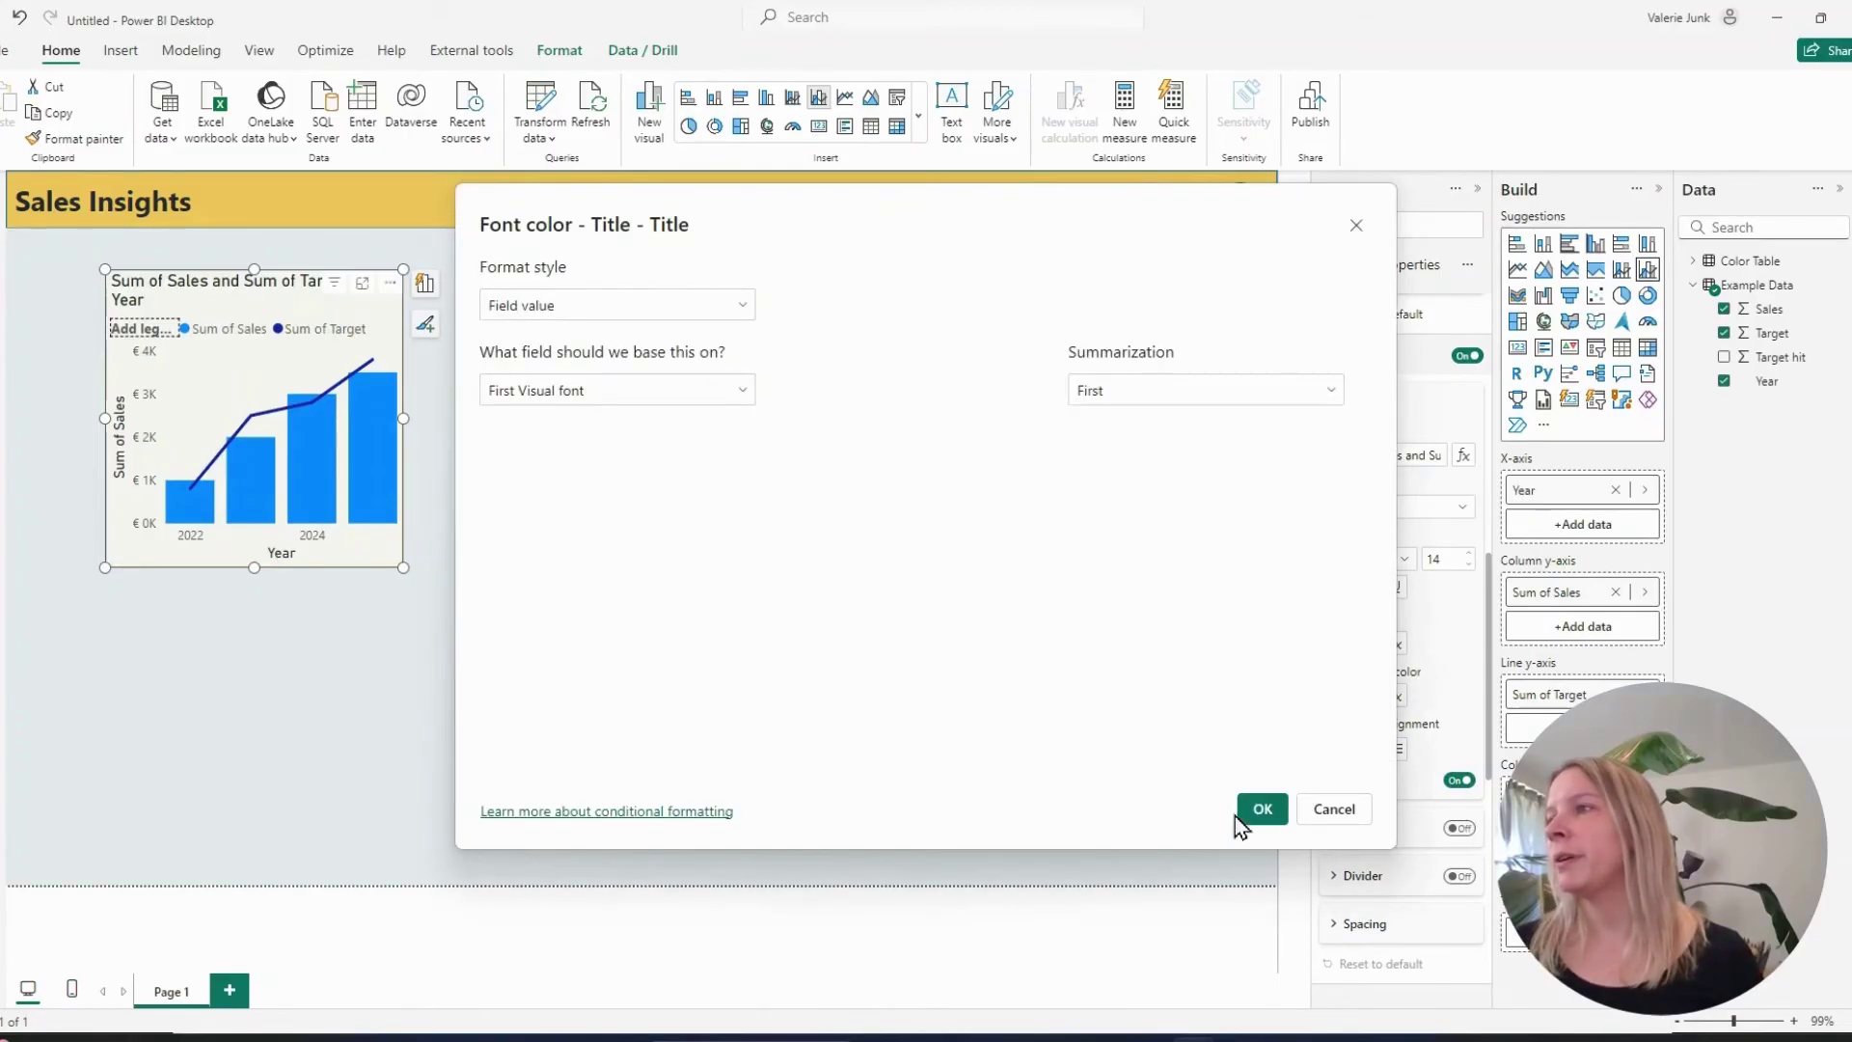
{"action": "left_click", "coordinate": [1263, 809]}
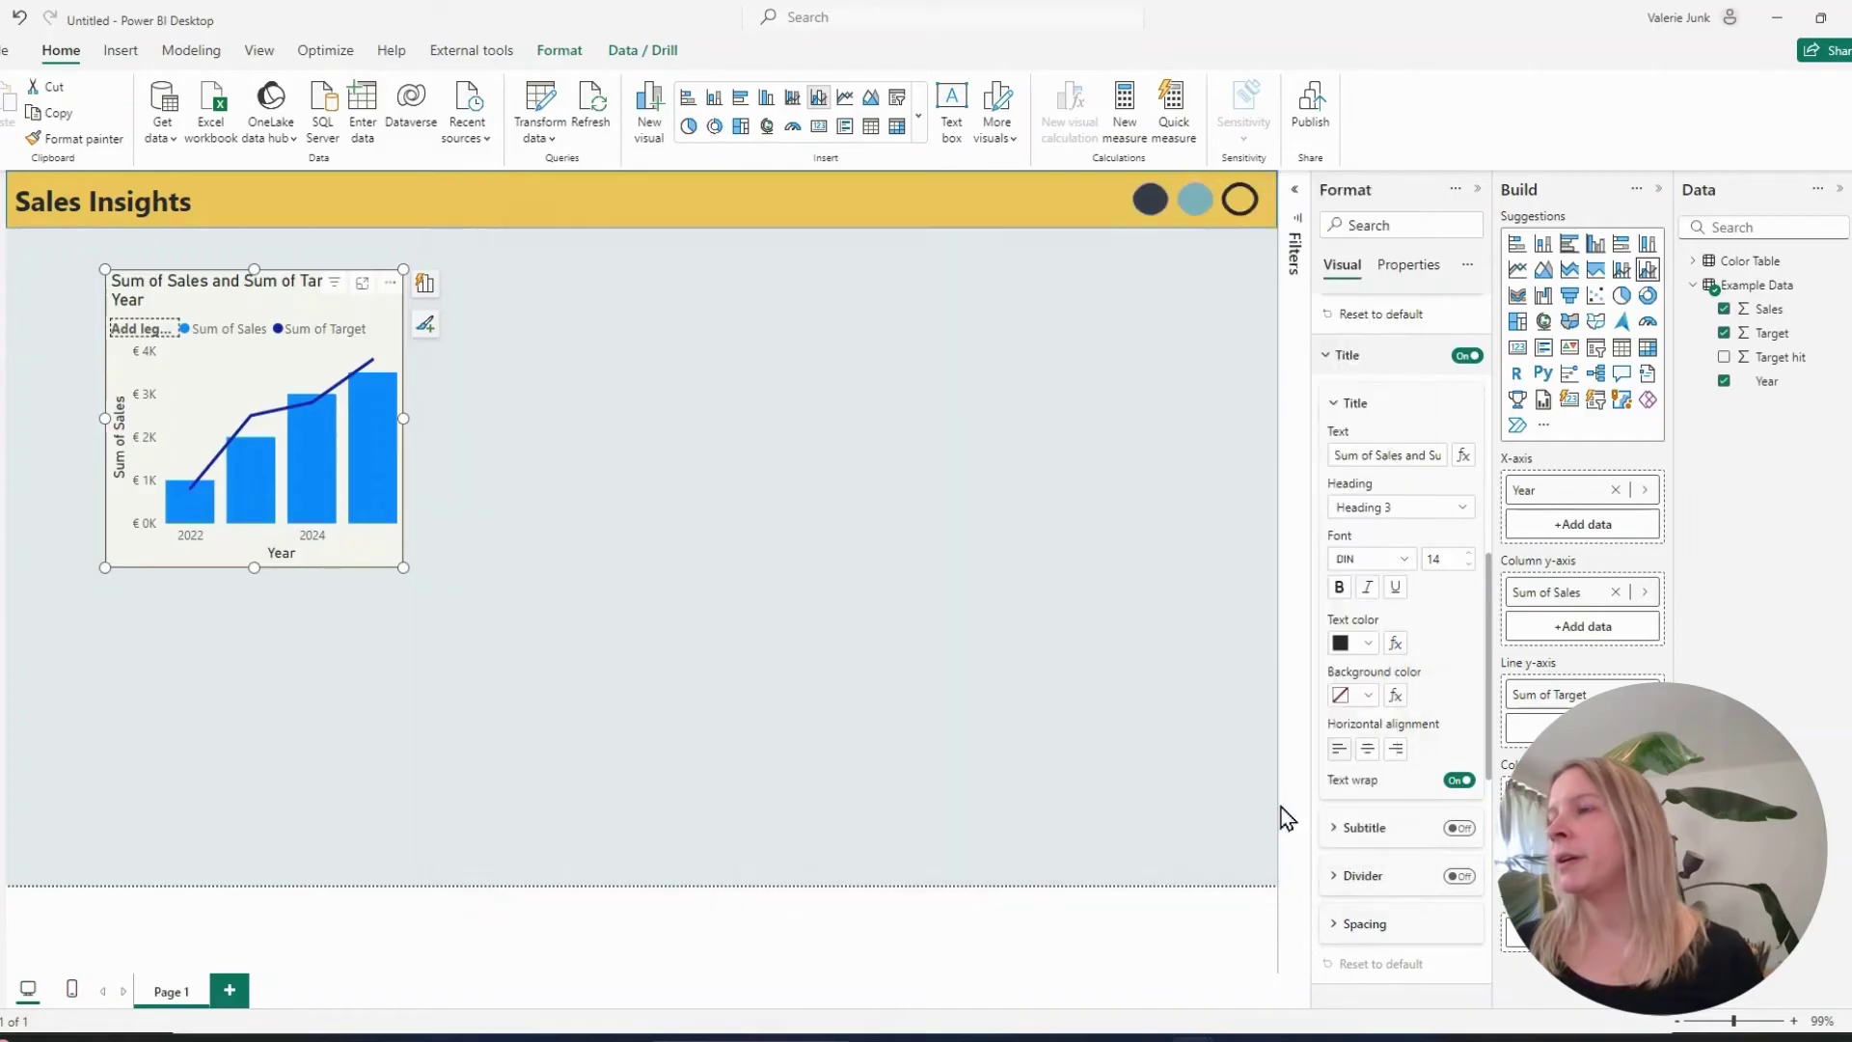
Switch the slicer between the teal and dark blue themes to check the chart title's text color
{"action": "left_click", "coordinate": [1196, 207]}
{"action": "left_click", "coordinate": [1165, 210]}
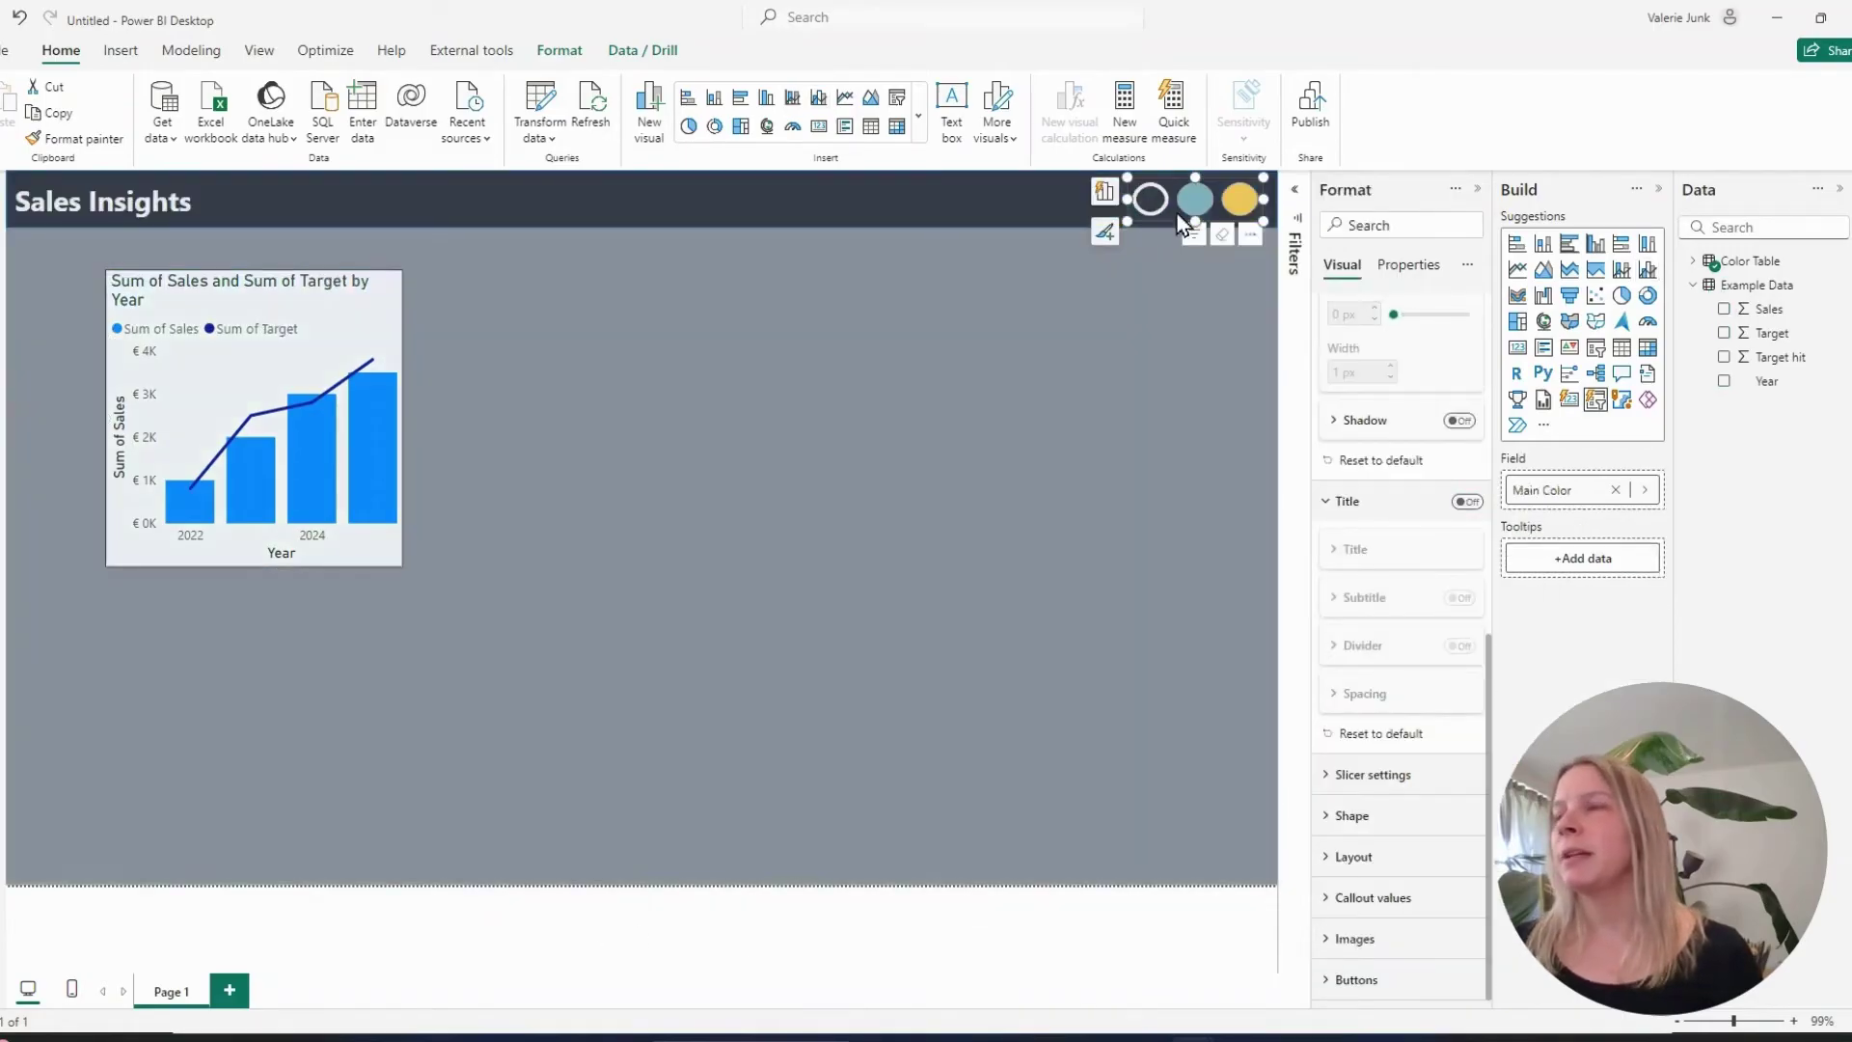
{"action": "left_click", "coordinate": [1194, 205]}
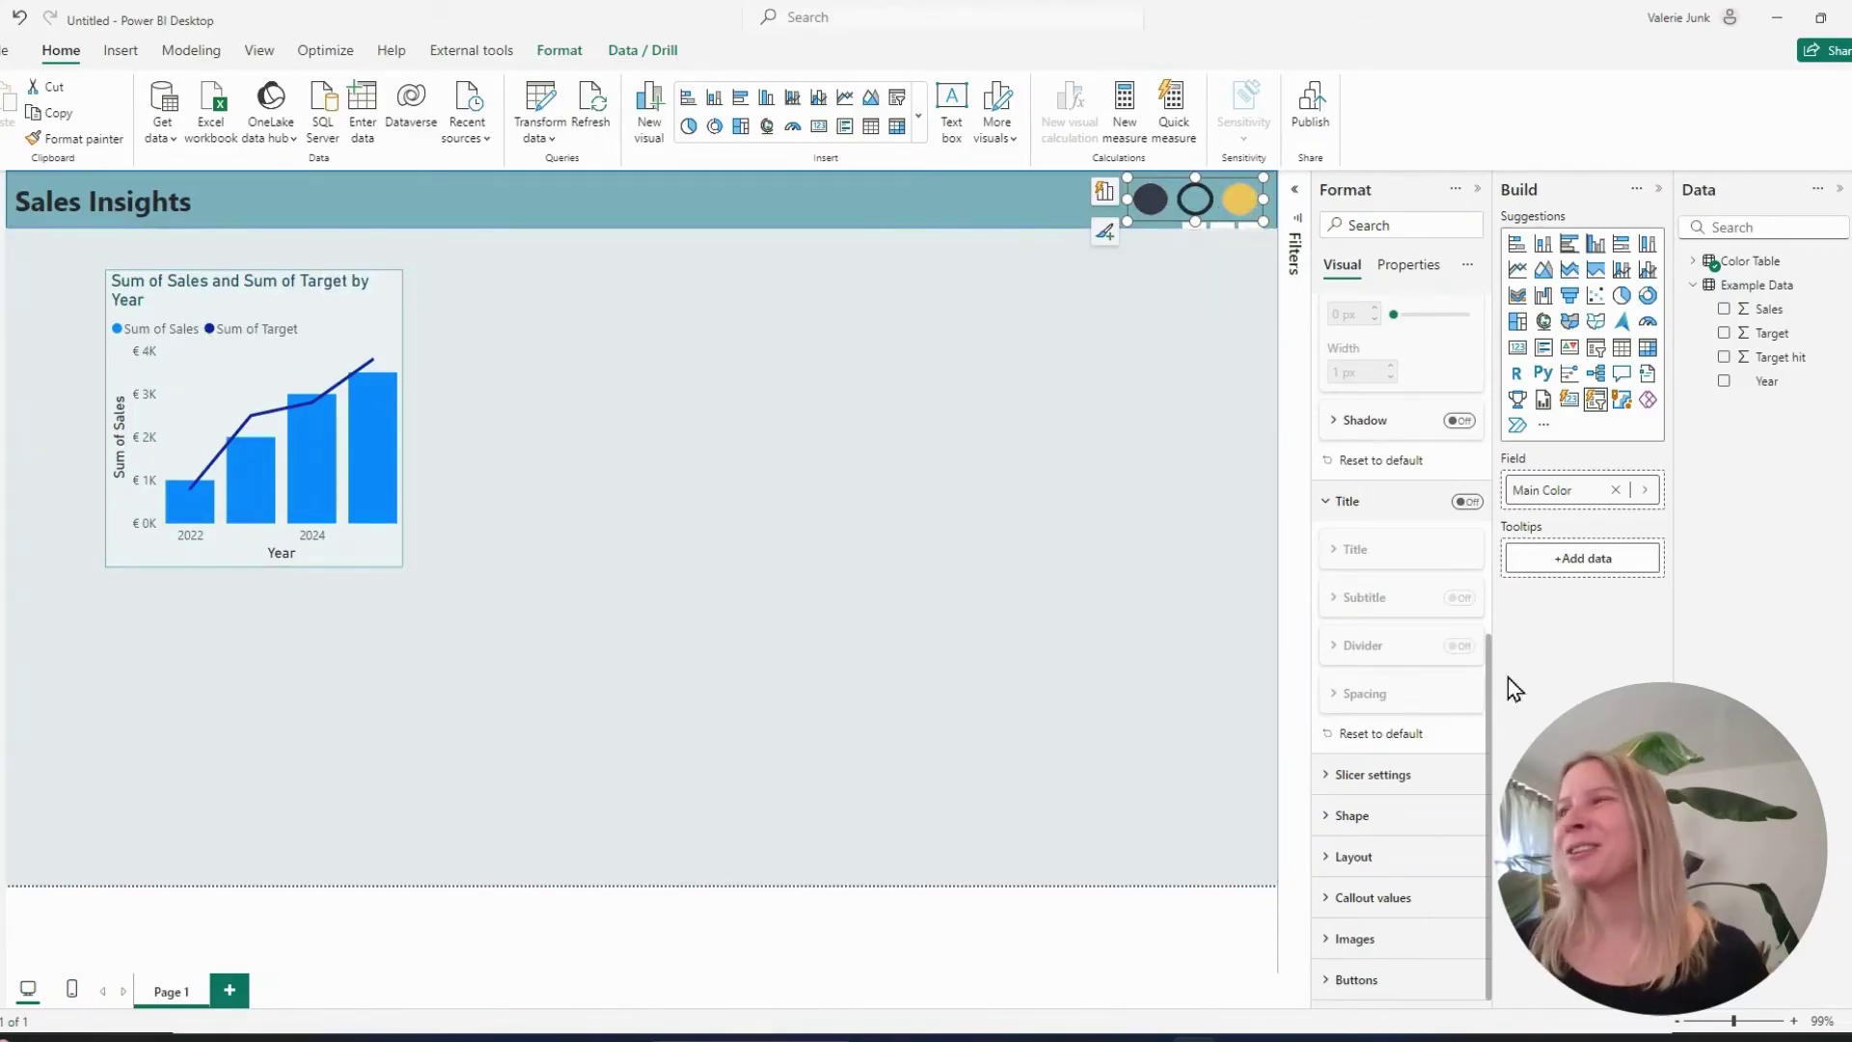
Turn off the legend of the sales and target combo chart
{"action": "scroll", "coordinate": [1399, 778], "scroll_direction": "up", "scroll_amount": 6}
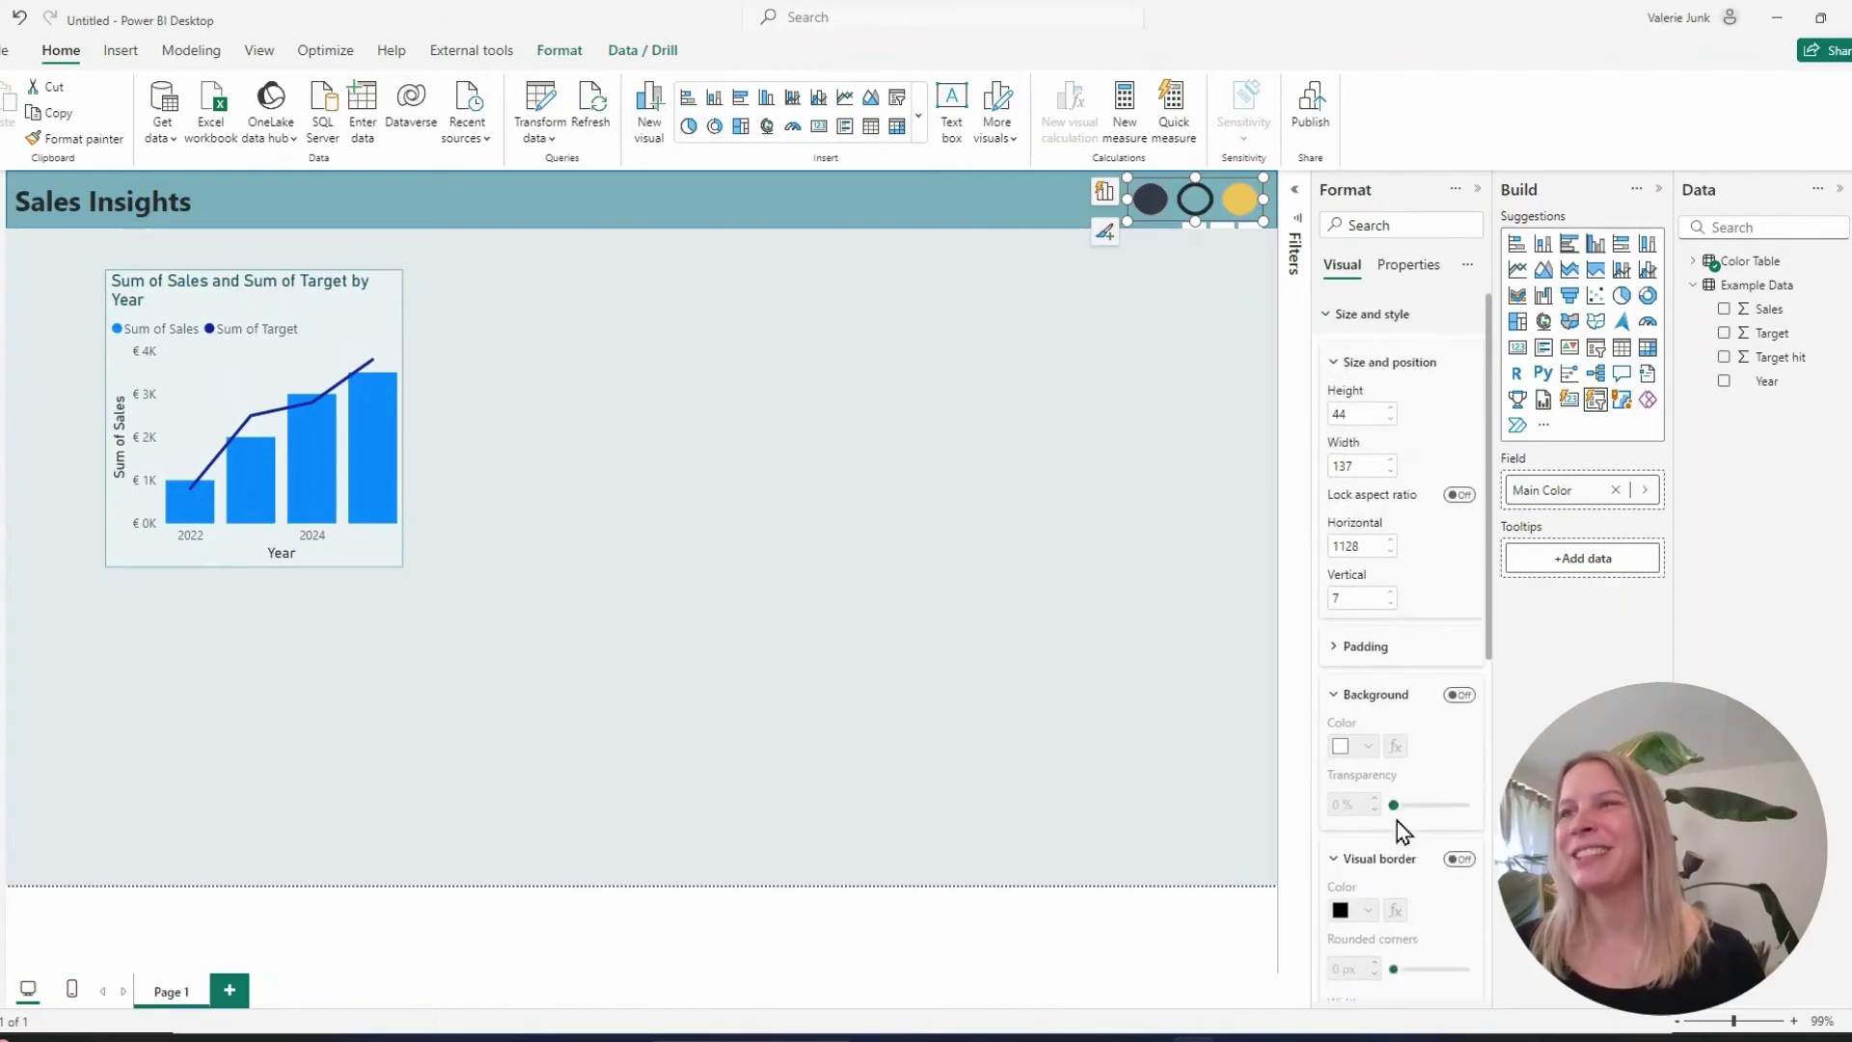
{"action": "left_click", "coordinate": [367, 337]}
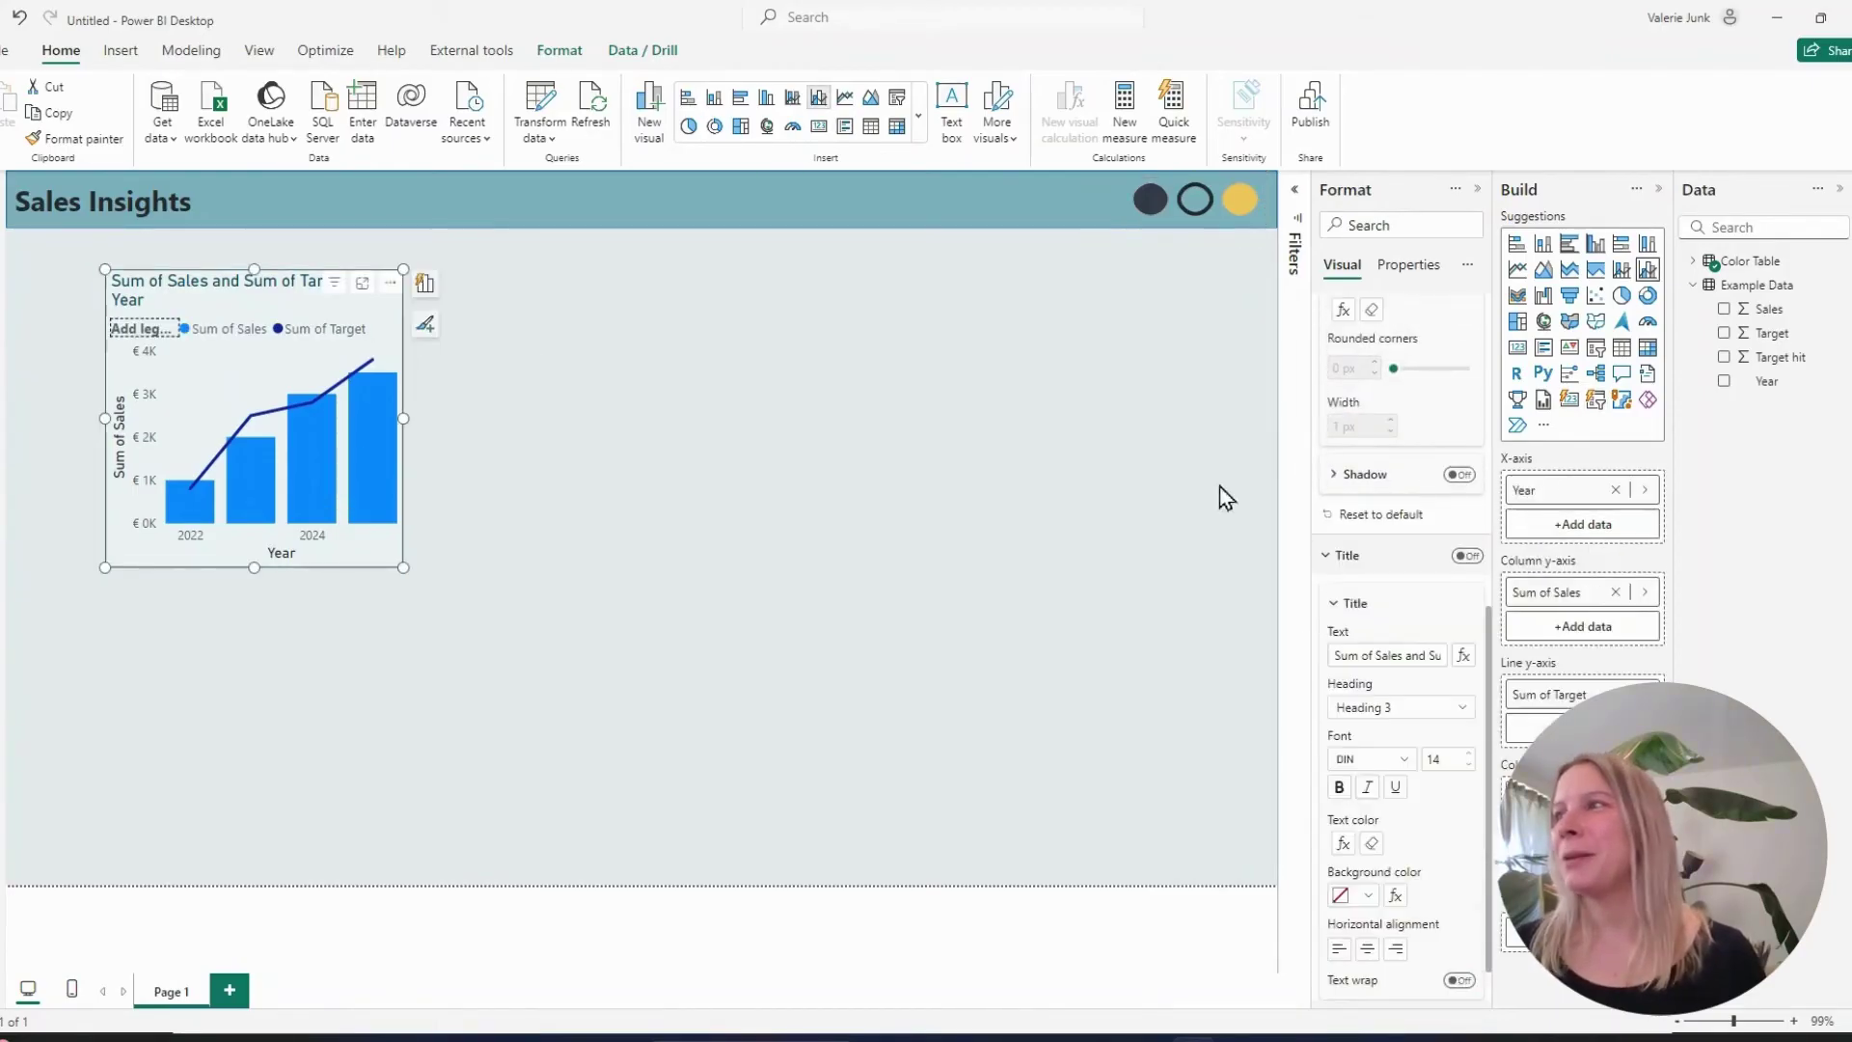
{"action": "scroll", "coordinate": [1408, 576], "scroll_direction": "down", "scroll_amount": 6}
{"action": "left_click", "coordinate": [1396, 632]}
{"action": "scroll", "coordinate": [1389, 695], "scroll_direction": "down", "scroll_amount": 2}
{"action": "left_click", "coordinate": [1375, 761]}
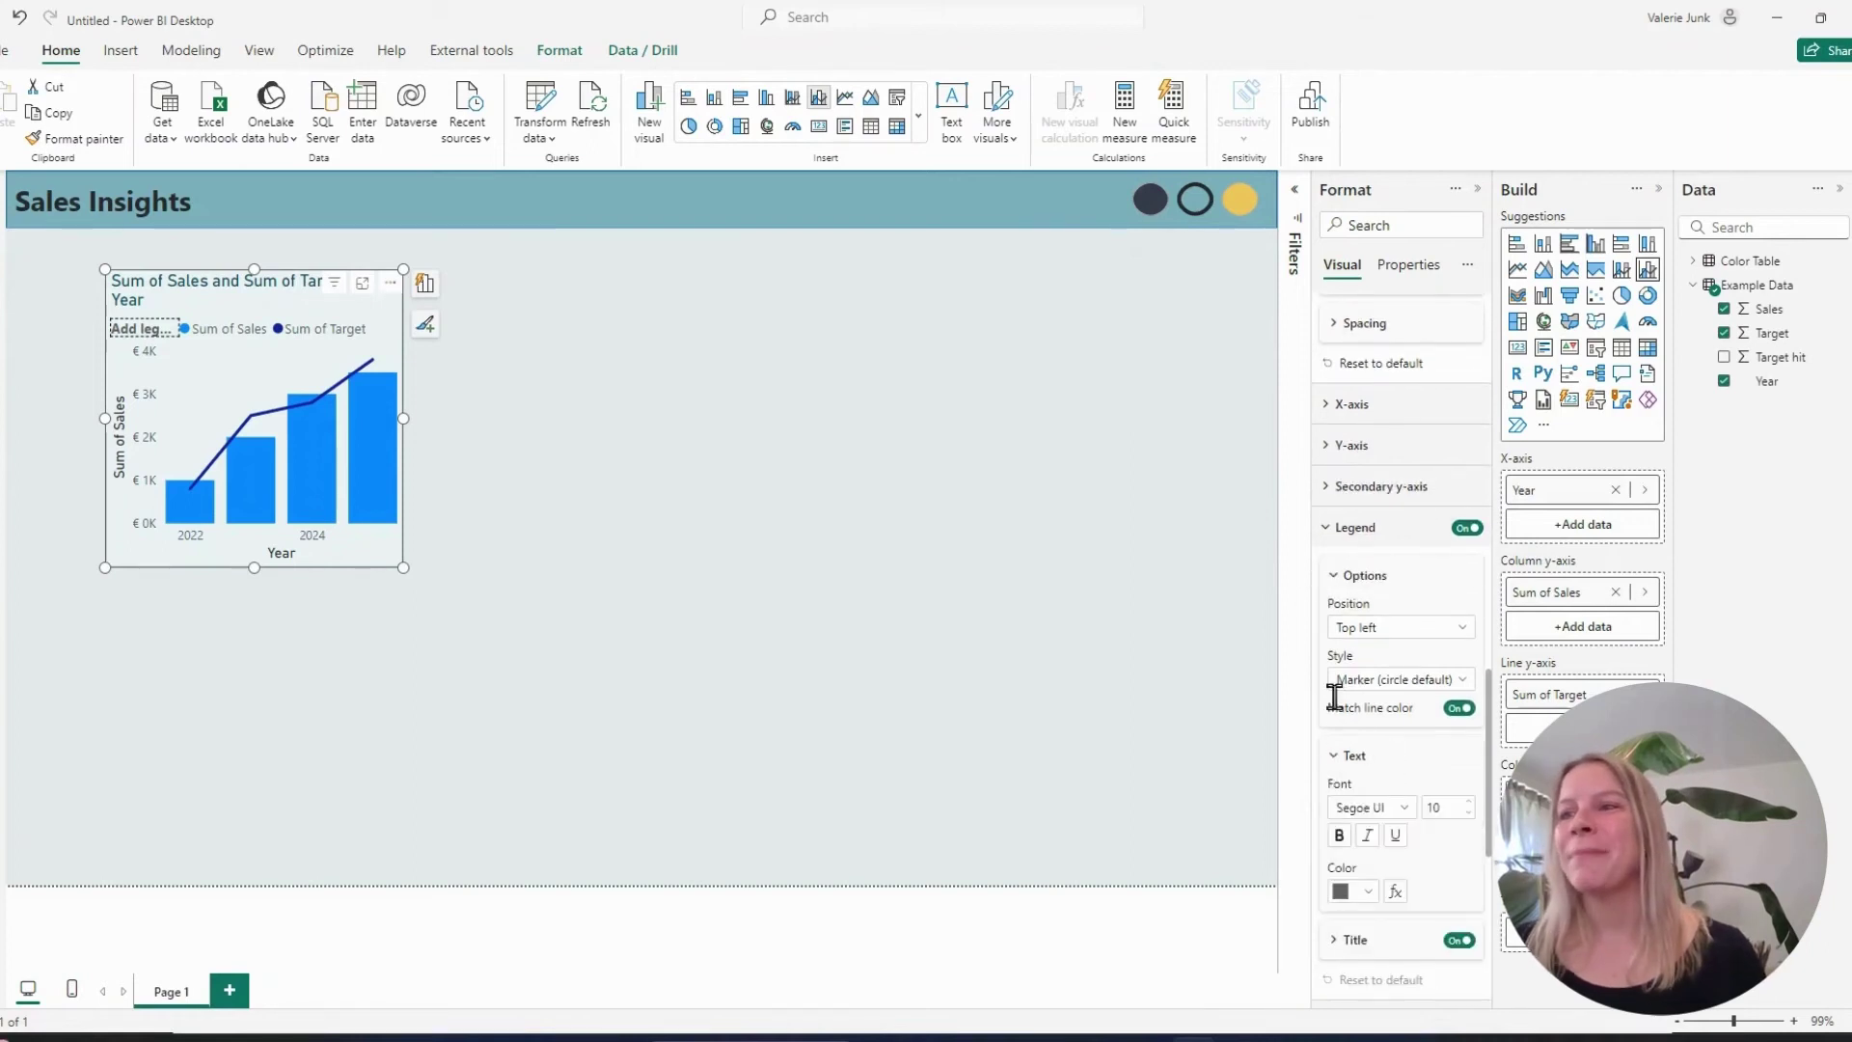
{"action": "scroll", "coordinate": [1375, 714], "scroll_direction": "up", "scroll_amount": 3}
{"action": "scroll", "coordinate": [1396, 672], "scroll_direction": "down", "scroll_amount": 3}
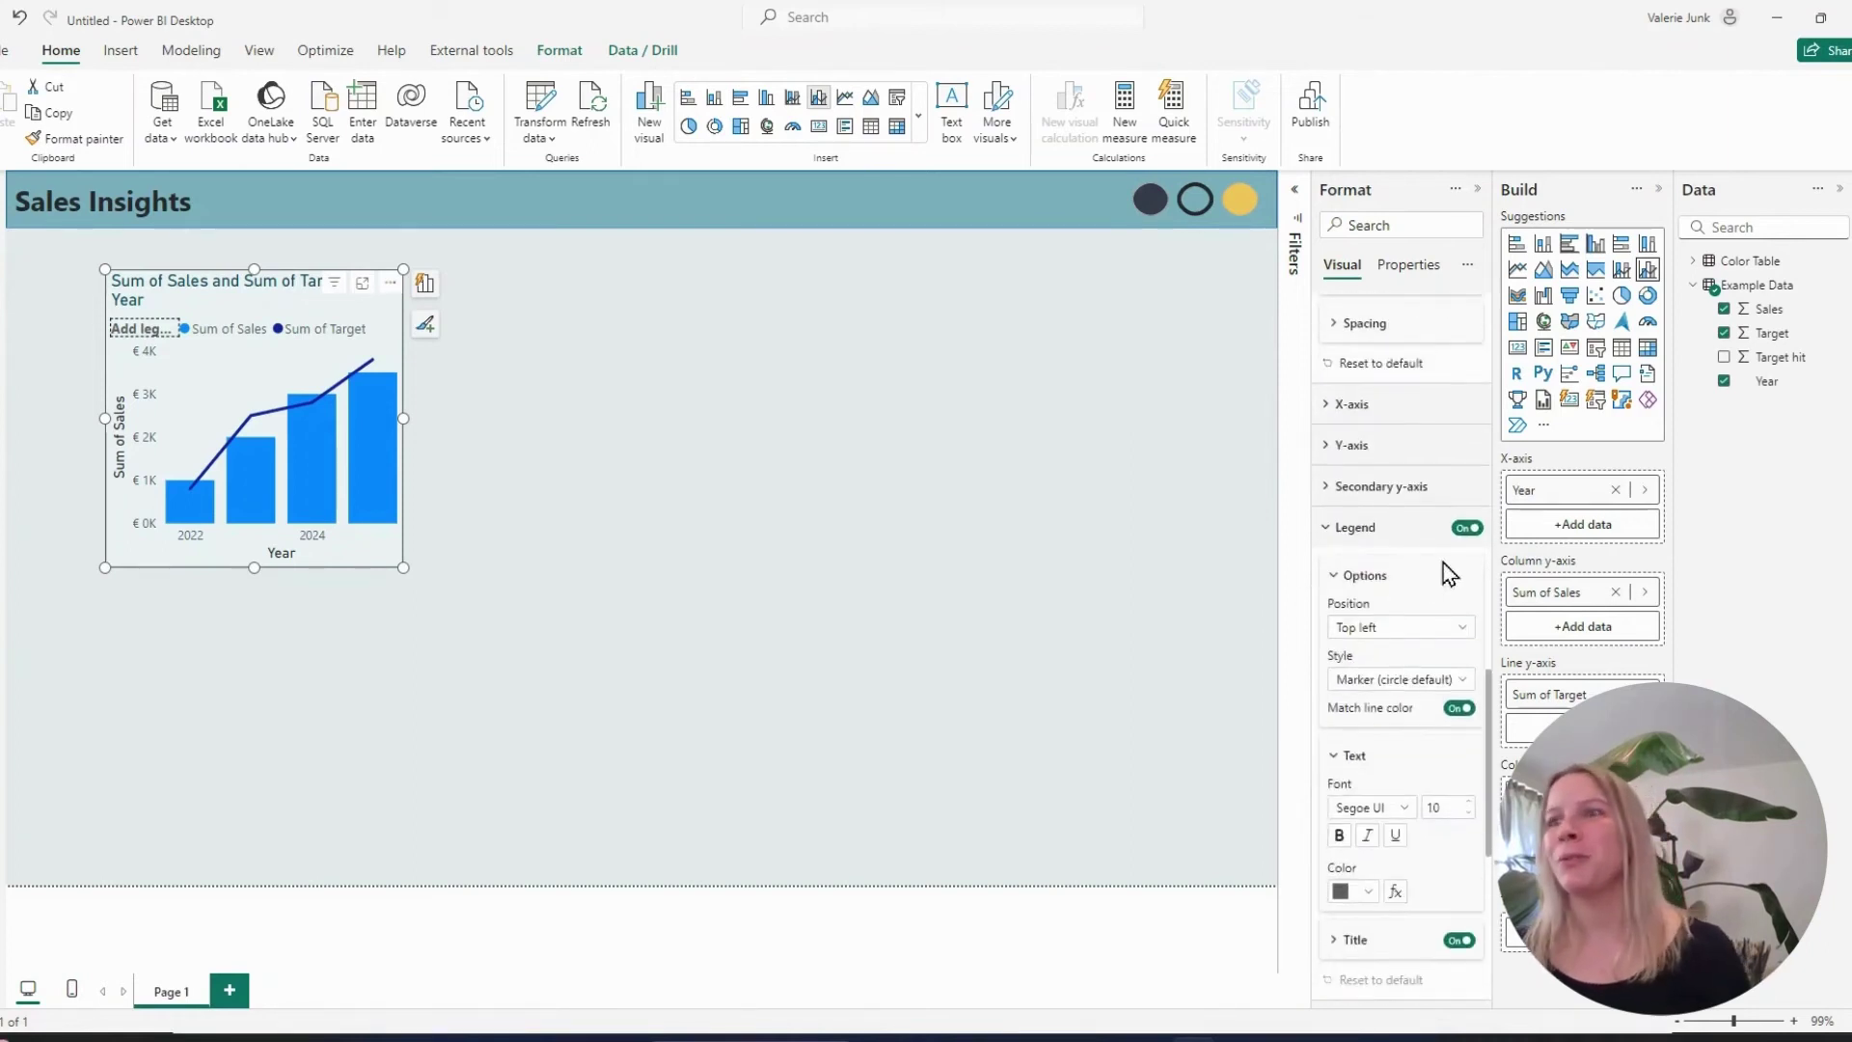
{"action": "left_click", "coordinate": [1466, 527]}
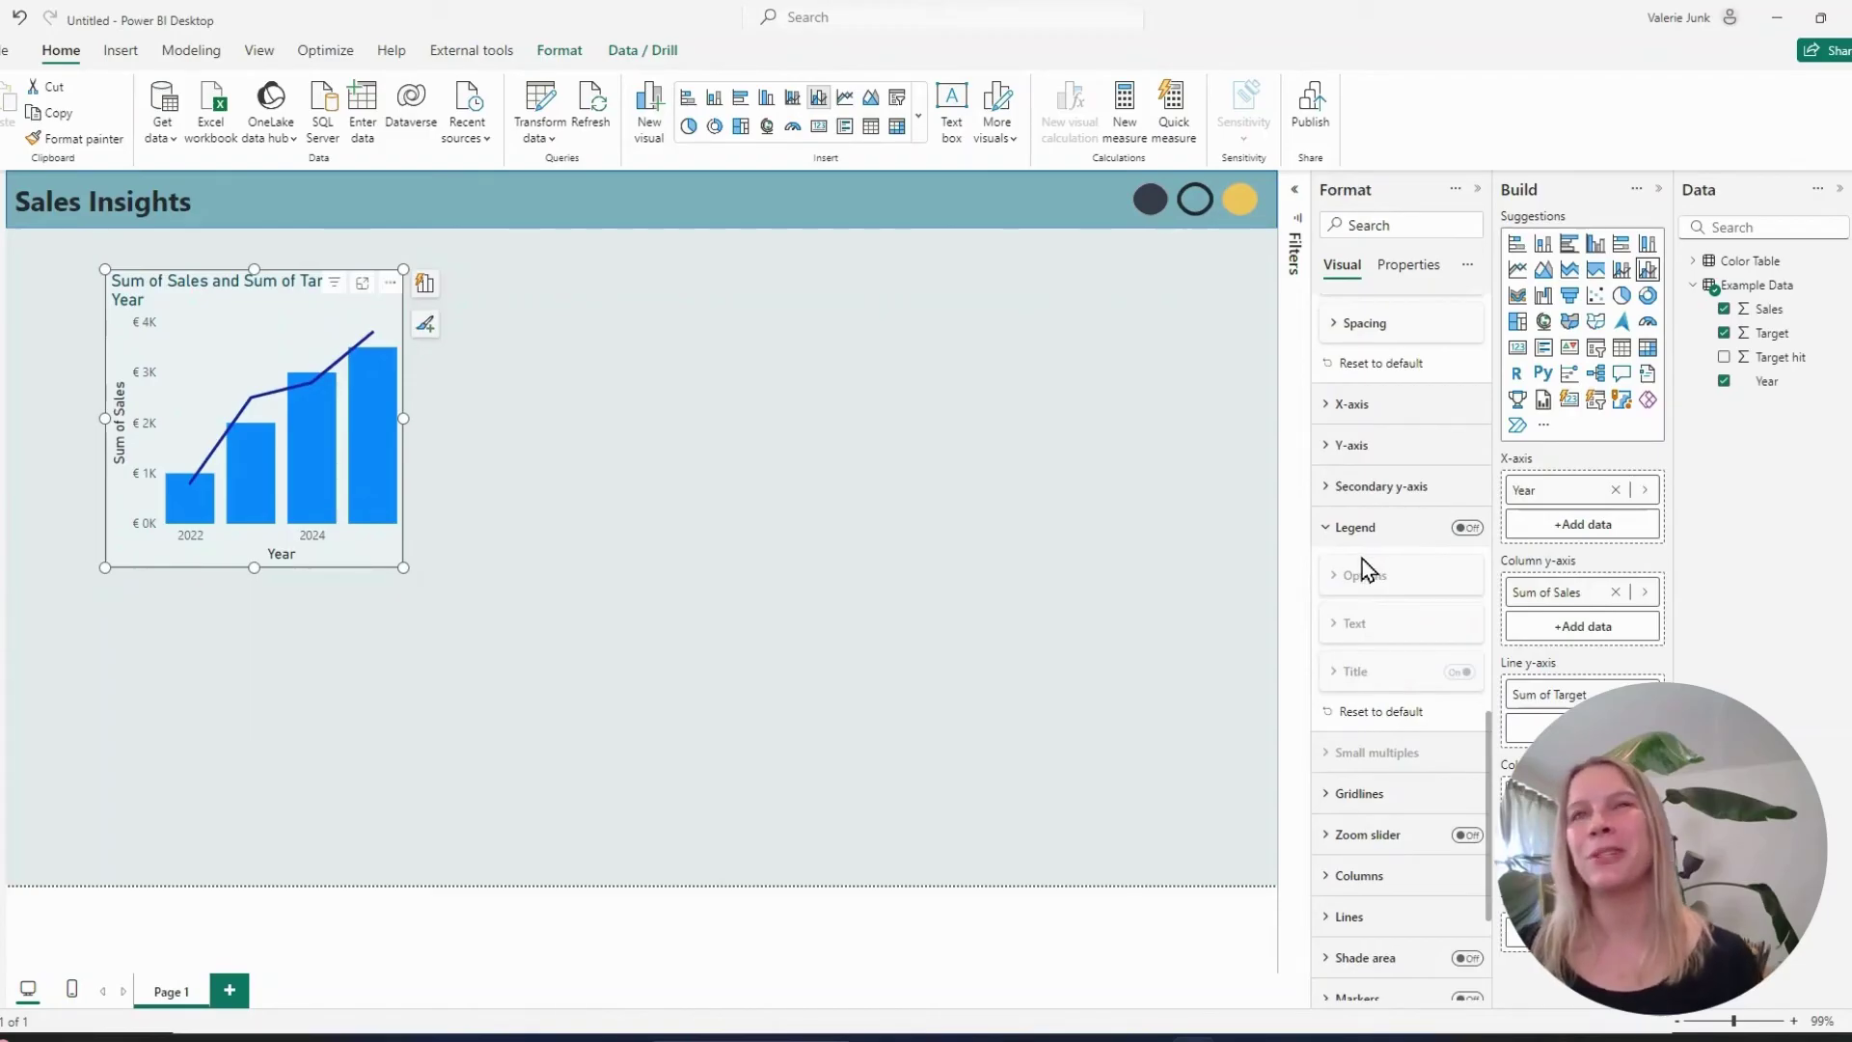
Turn off the chart's X-axis title
{"action": "scroll", "coordinate": [1389, 581], "scroll_direction": "down", "scroll_amount": 2}
{"action": "scroll", "coordinate": [1389, 560], "scroll_direction": "up", "scroll_amount": 4}
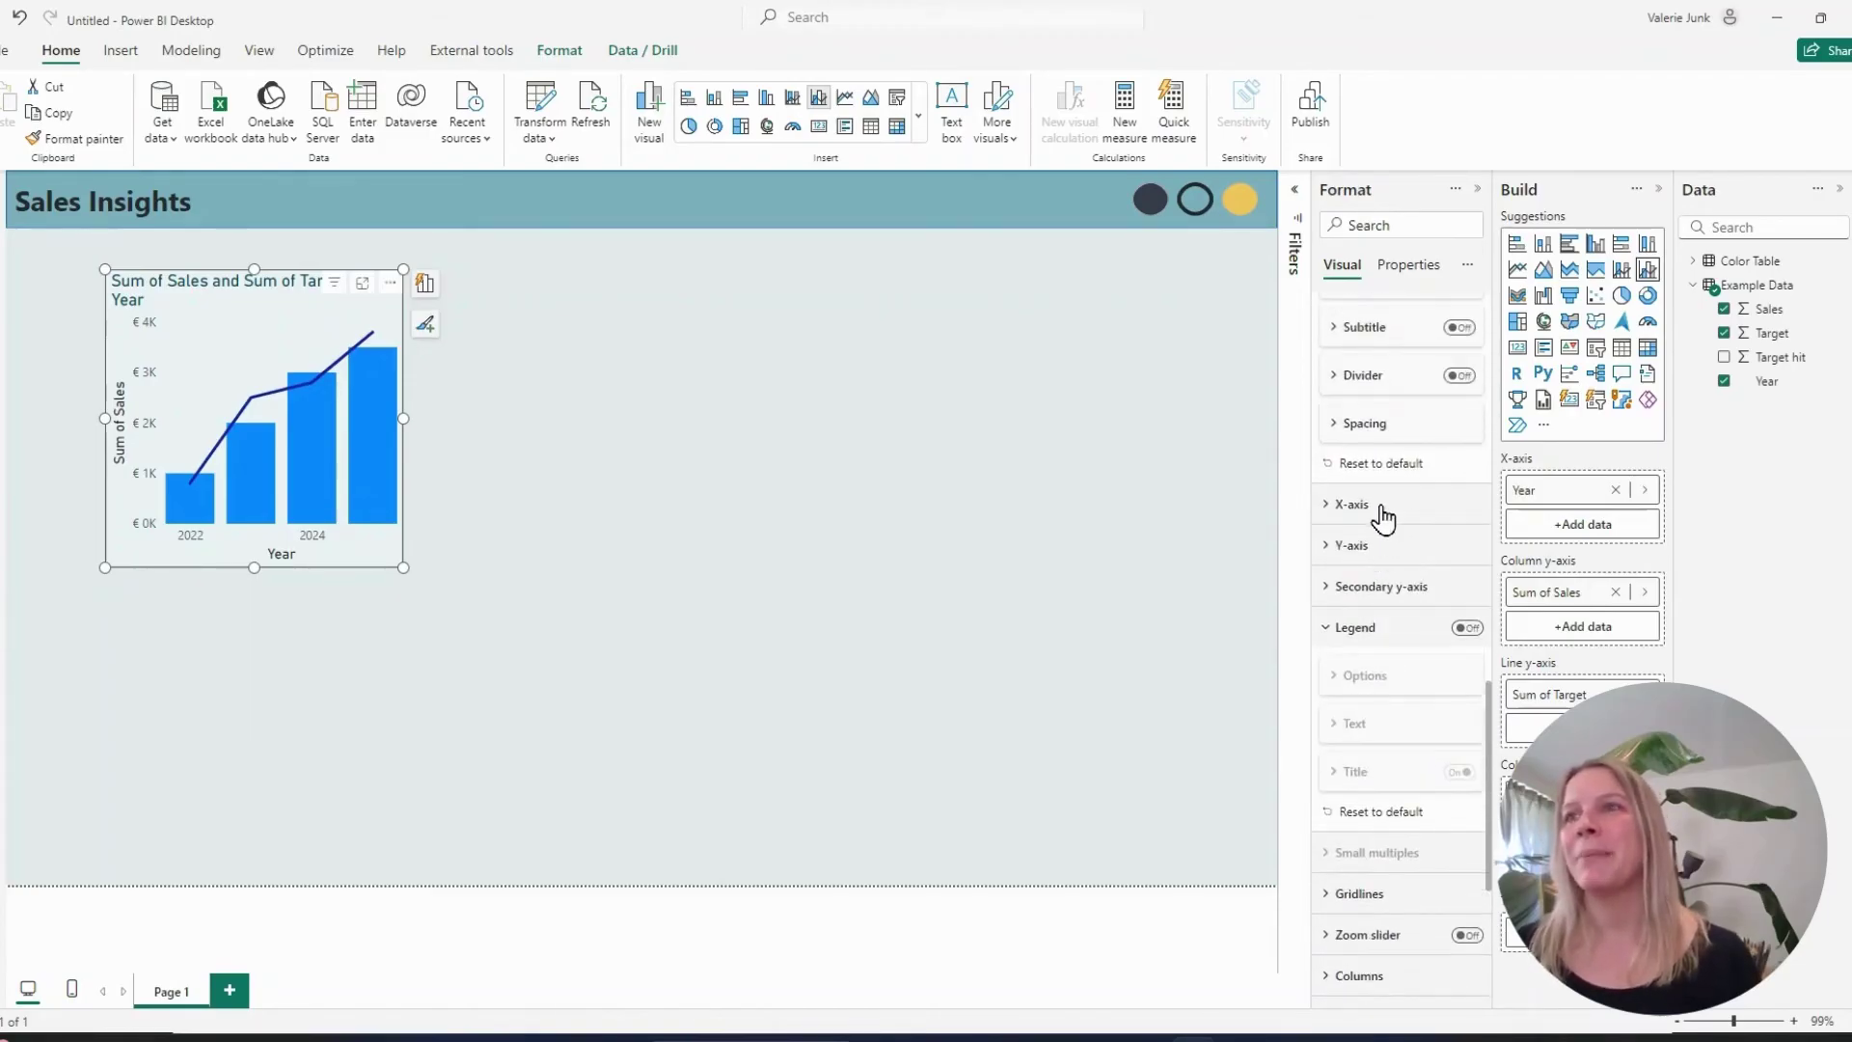
{"action": "left_click", "coordinate": [1387, 511]}
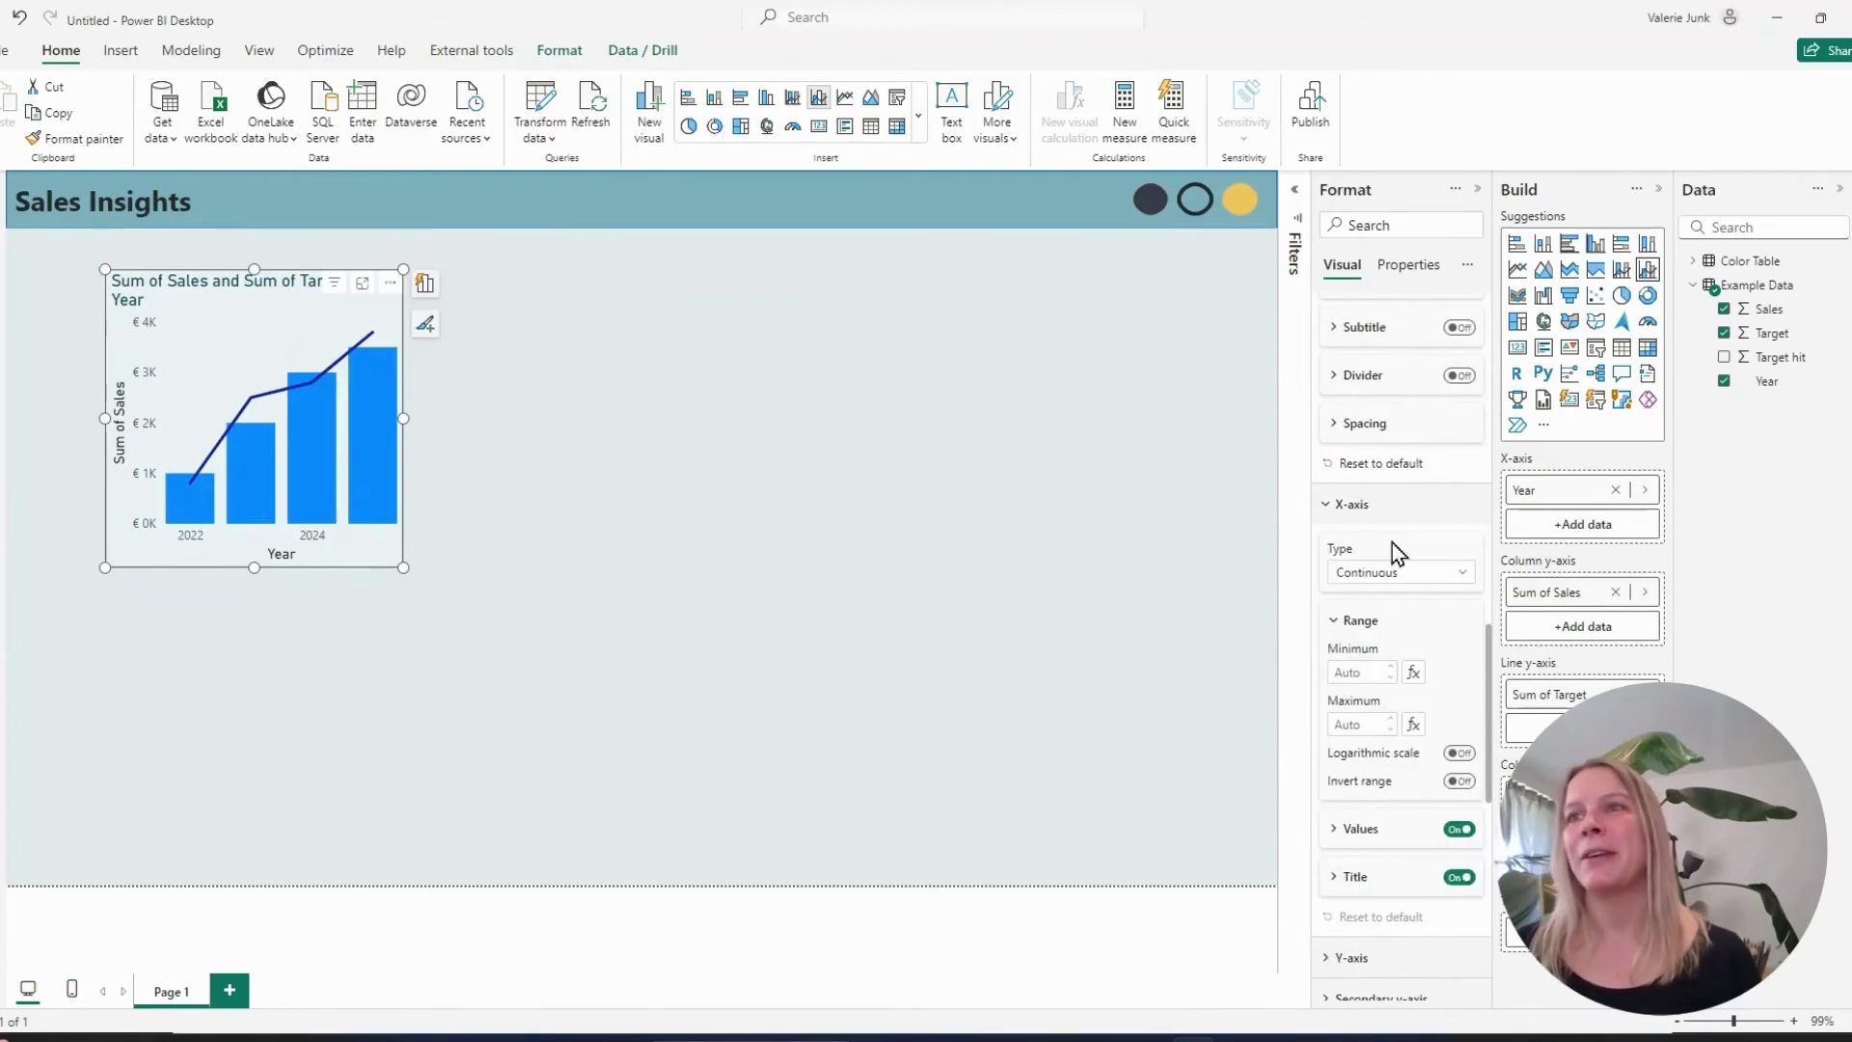
{"action": "left_click", "coordinate": [1459, 877]}
Turn off both the title and the values of the chart's Y-axis
{"action": "scroll", "coordinate": [1448, 859], "scroll_direction": "down", "scroll_amount": 3}
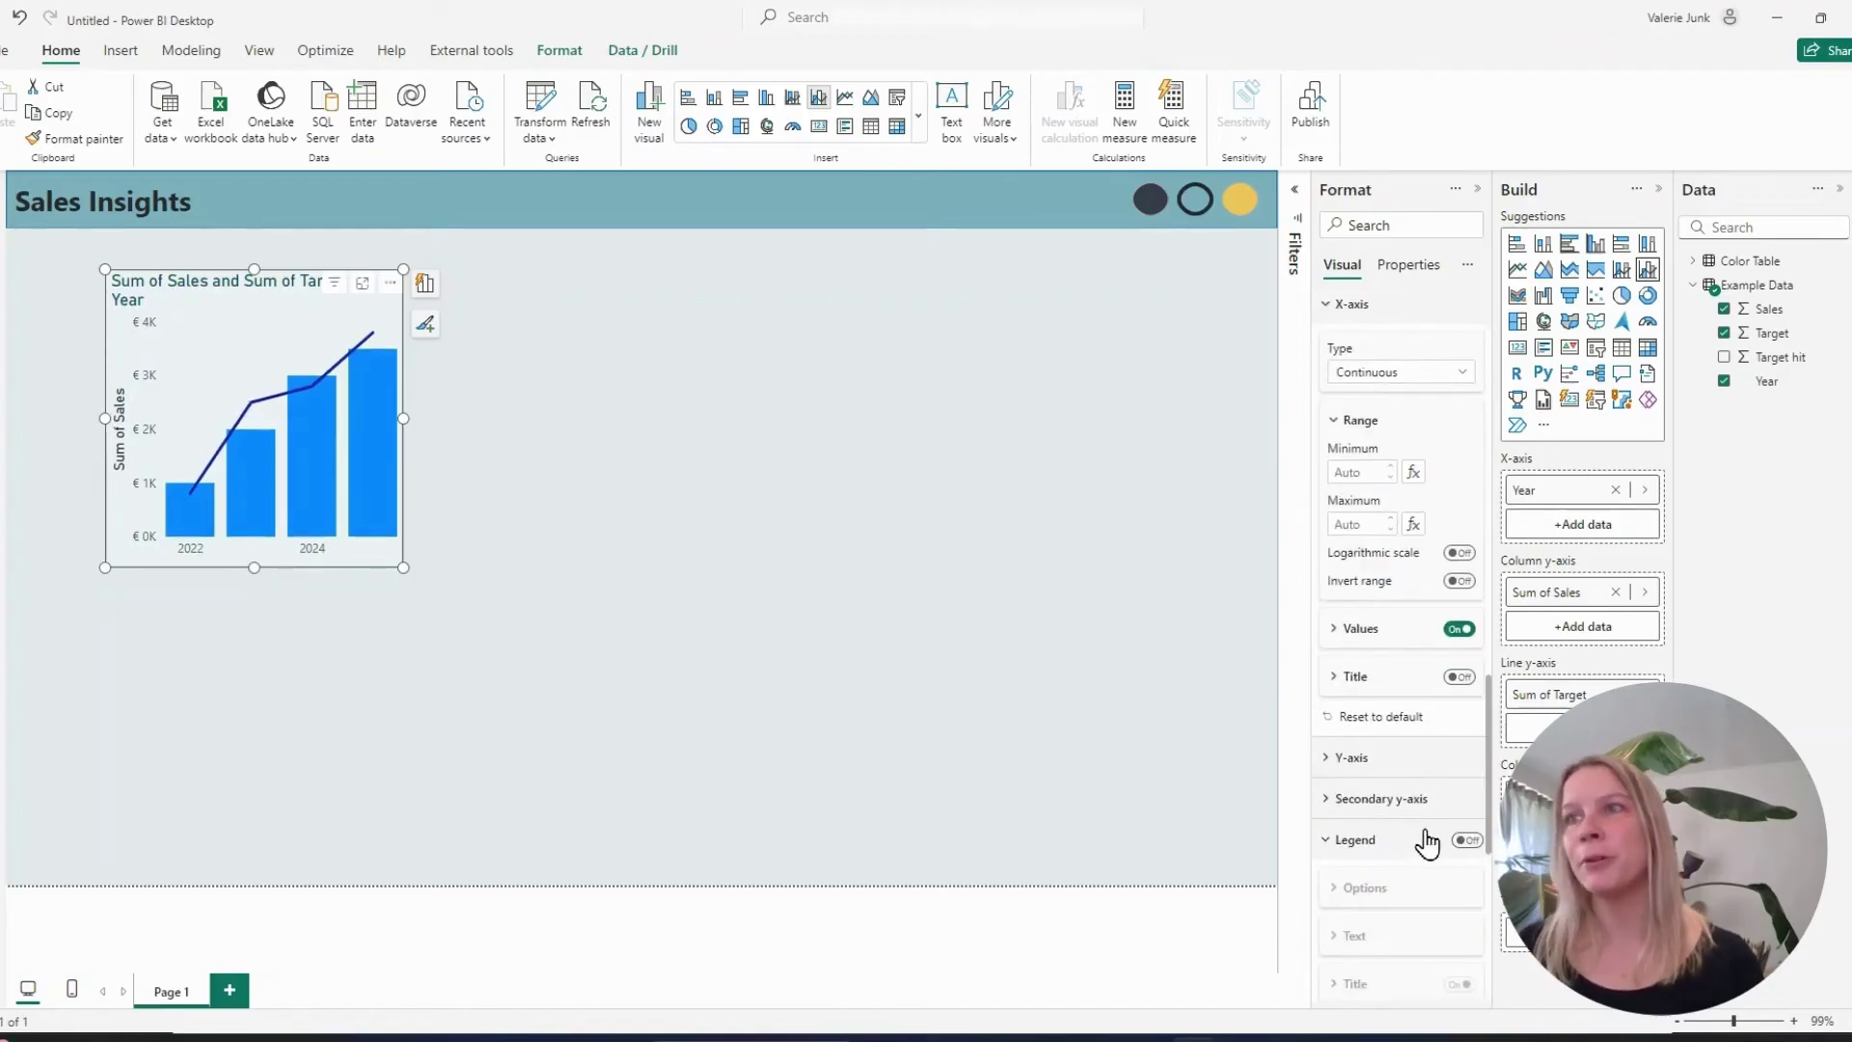
{"action": "left_click", "coordinate": [1399, 762]}
{"action": "scroll", "coordinate": [1401, 767], "scroll_direction": "down", "scroll_amount": 3}
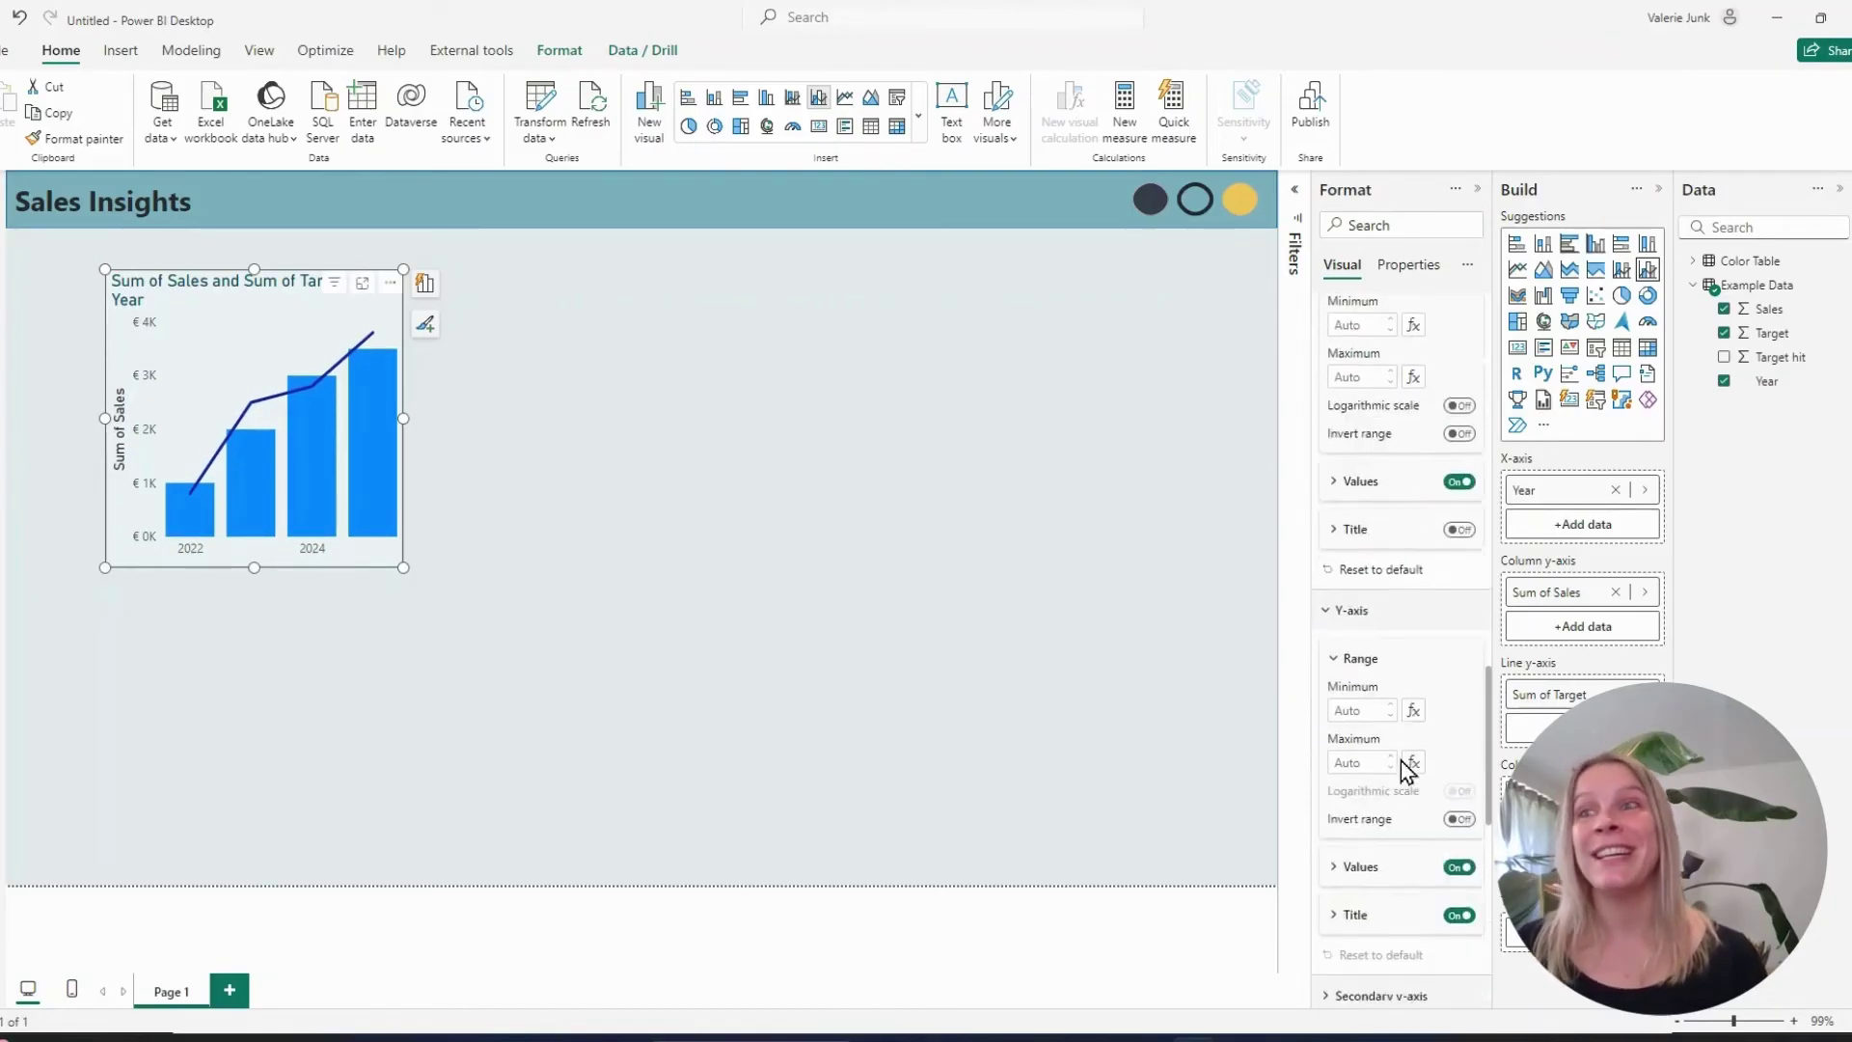
{"action": "left_click", "coordinate": [1459, 864]}
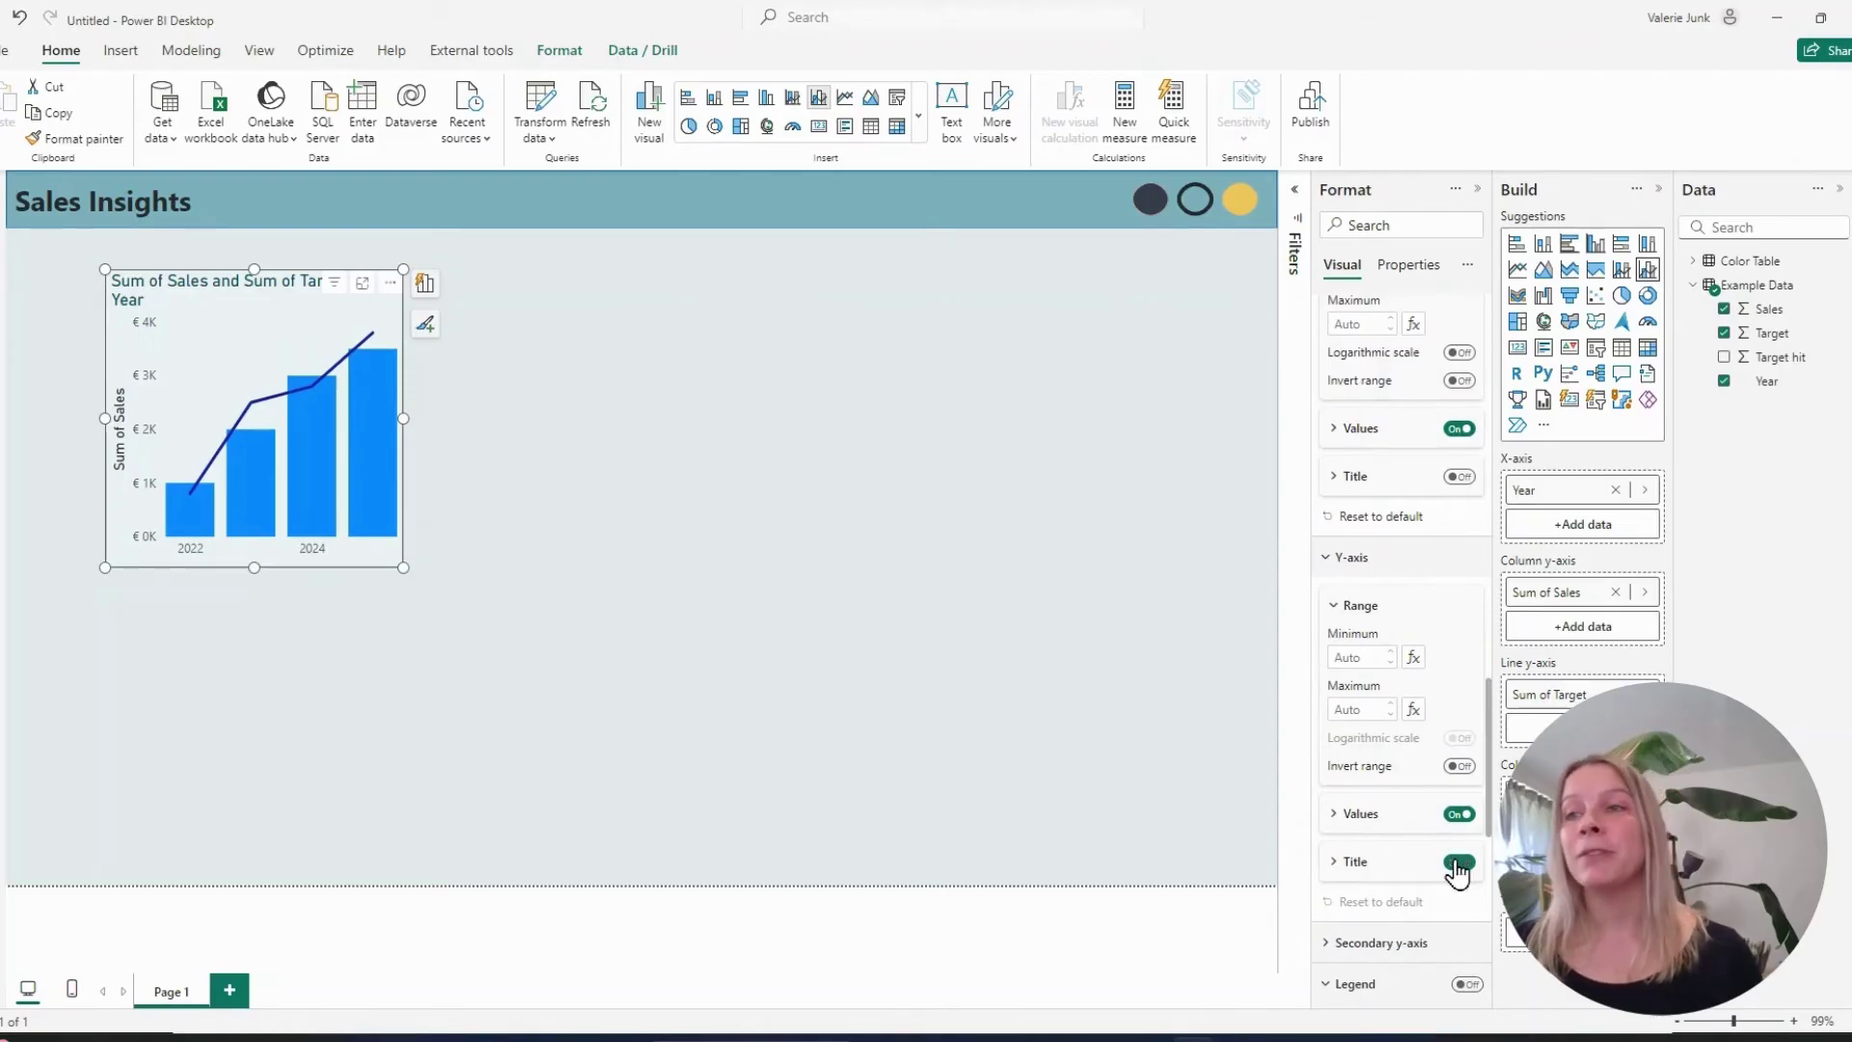
{"action": "left_click", "coordinate": [1459, 862]}
{"action": "left_click", "coordinate": [1459, 813]}
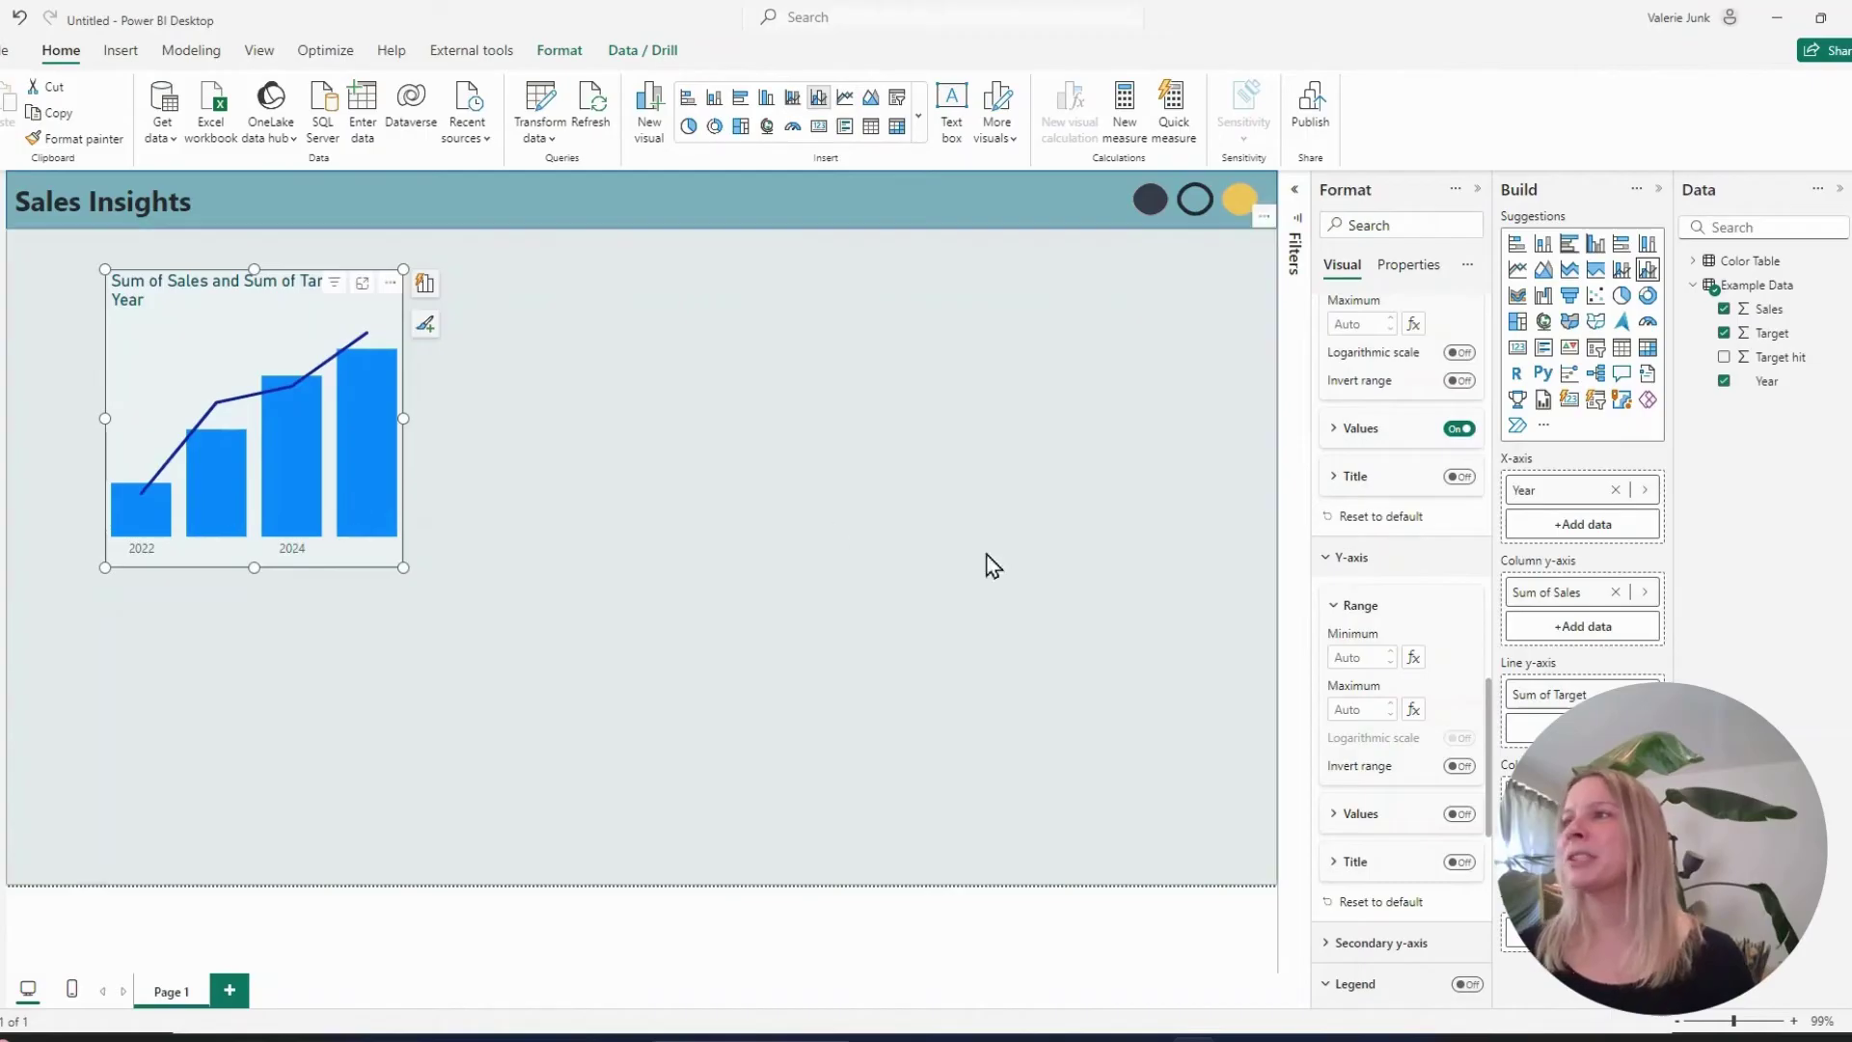
Set the interpolation type of the chart's target line to Step
{"action": "scroll", "coordinate": [1350, 614], "scroll_direction": "down", "scroll_amount": 6}
{"action": "scroll", "coordinate": [1428, 733], "scroll_direction": "down", "scroll_amount": 2}
{"action": "left_click", "coordinate": [1376, 632]}
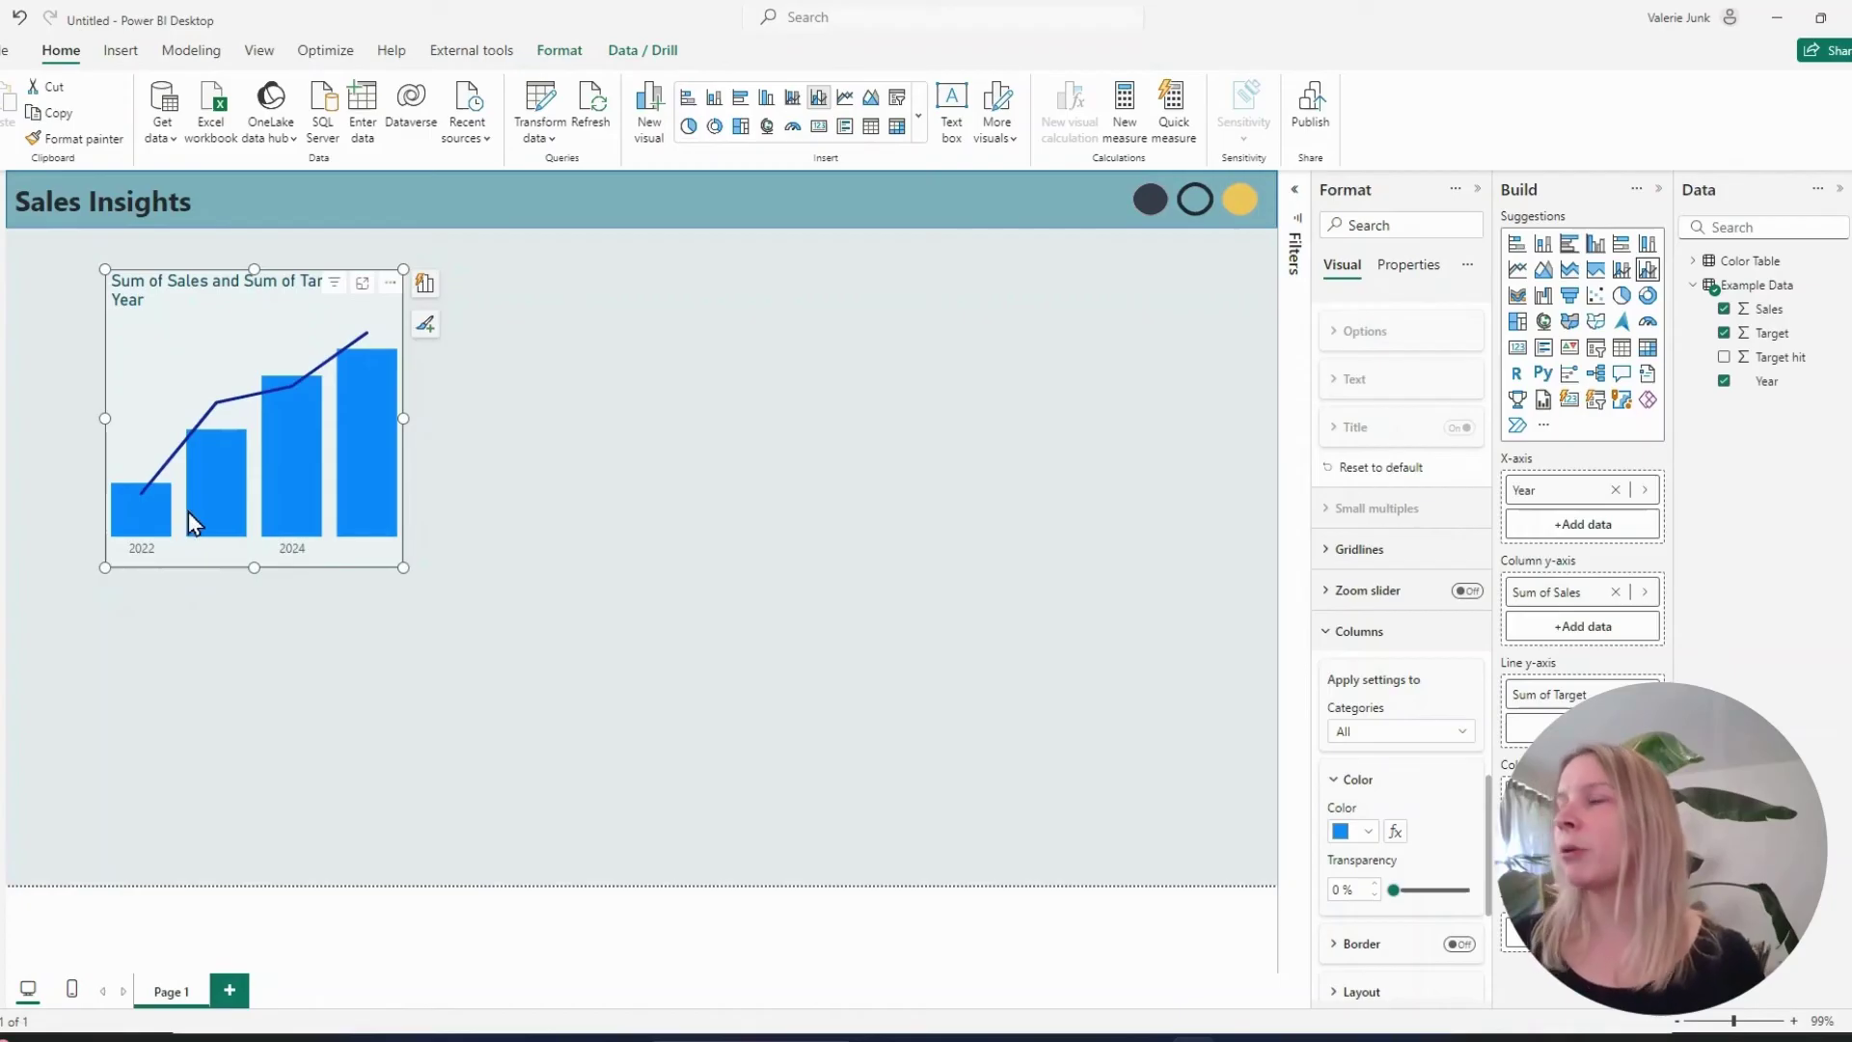
{"action": "mouse_move", "coordinate": [189, 514]}
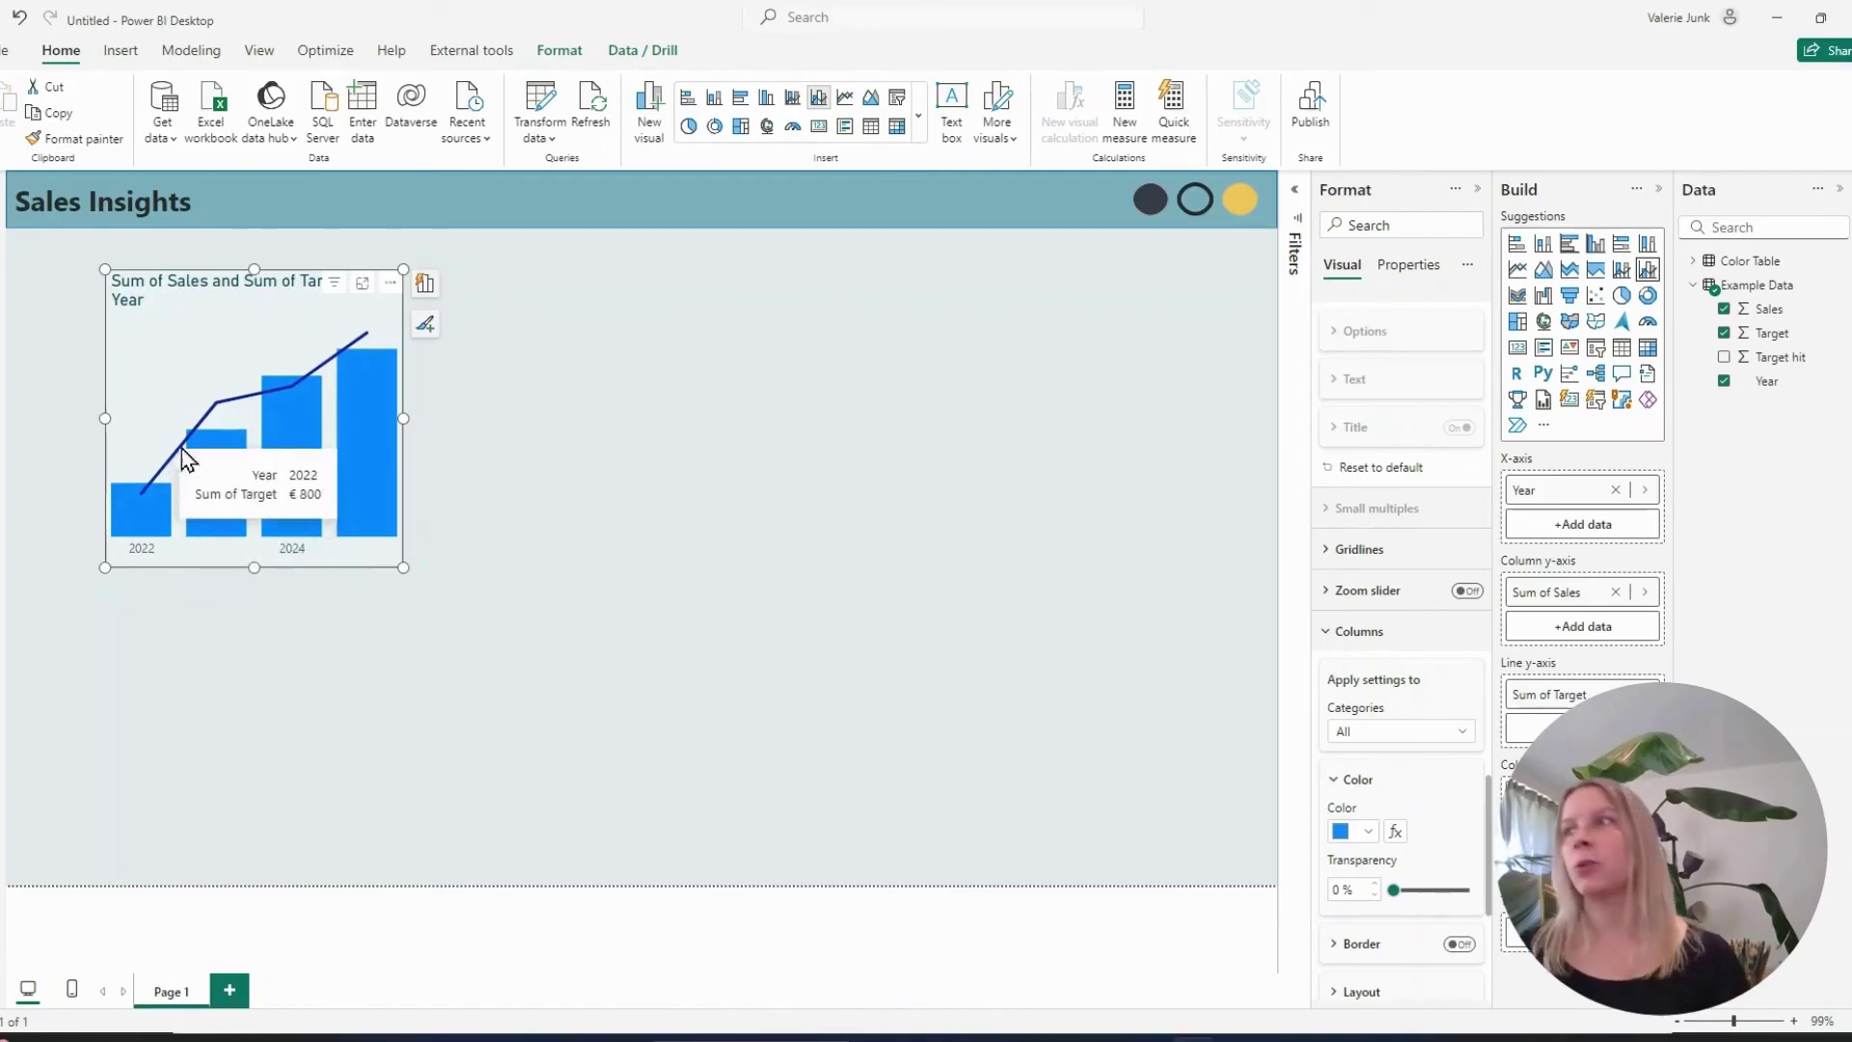
{"action": "scroll", "coordinate": [1446, 629], "scroll_direction": "down", "scroll_amount": 5}
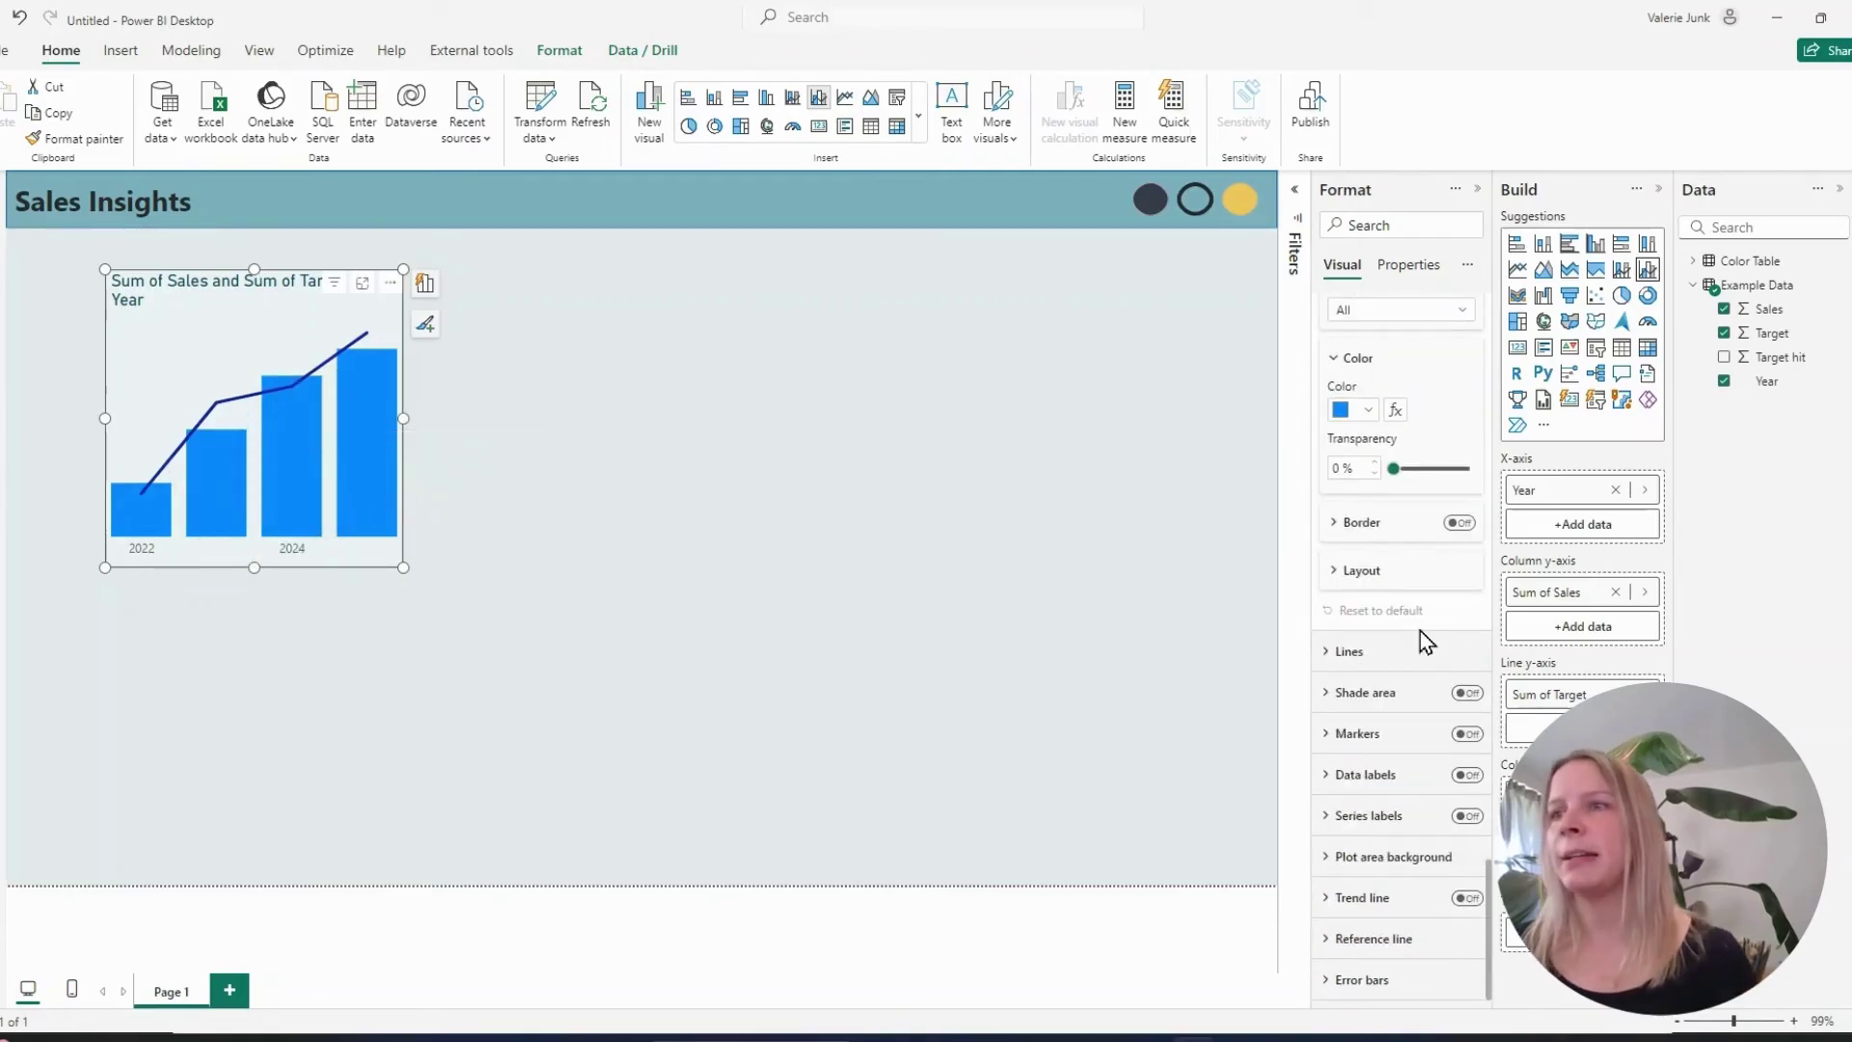
{"action": "left_click", "coordinate": [1416, 652]}
{"action": "scroll", "coordinate": [1408, 666], "scroll_direction": "down", "scroll_amount": 4}
{"action": "left_click", "coordinate": [1399, 637]}
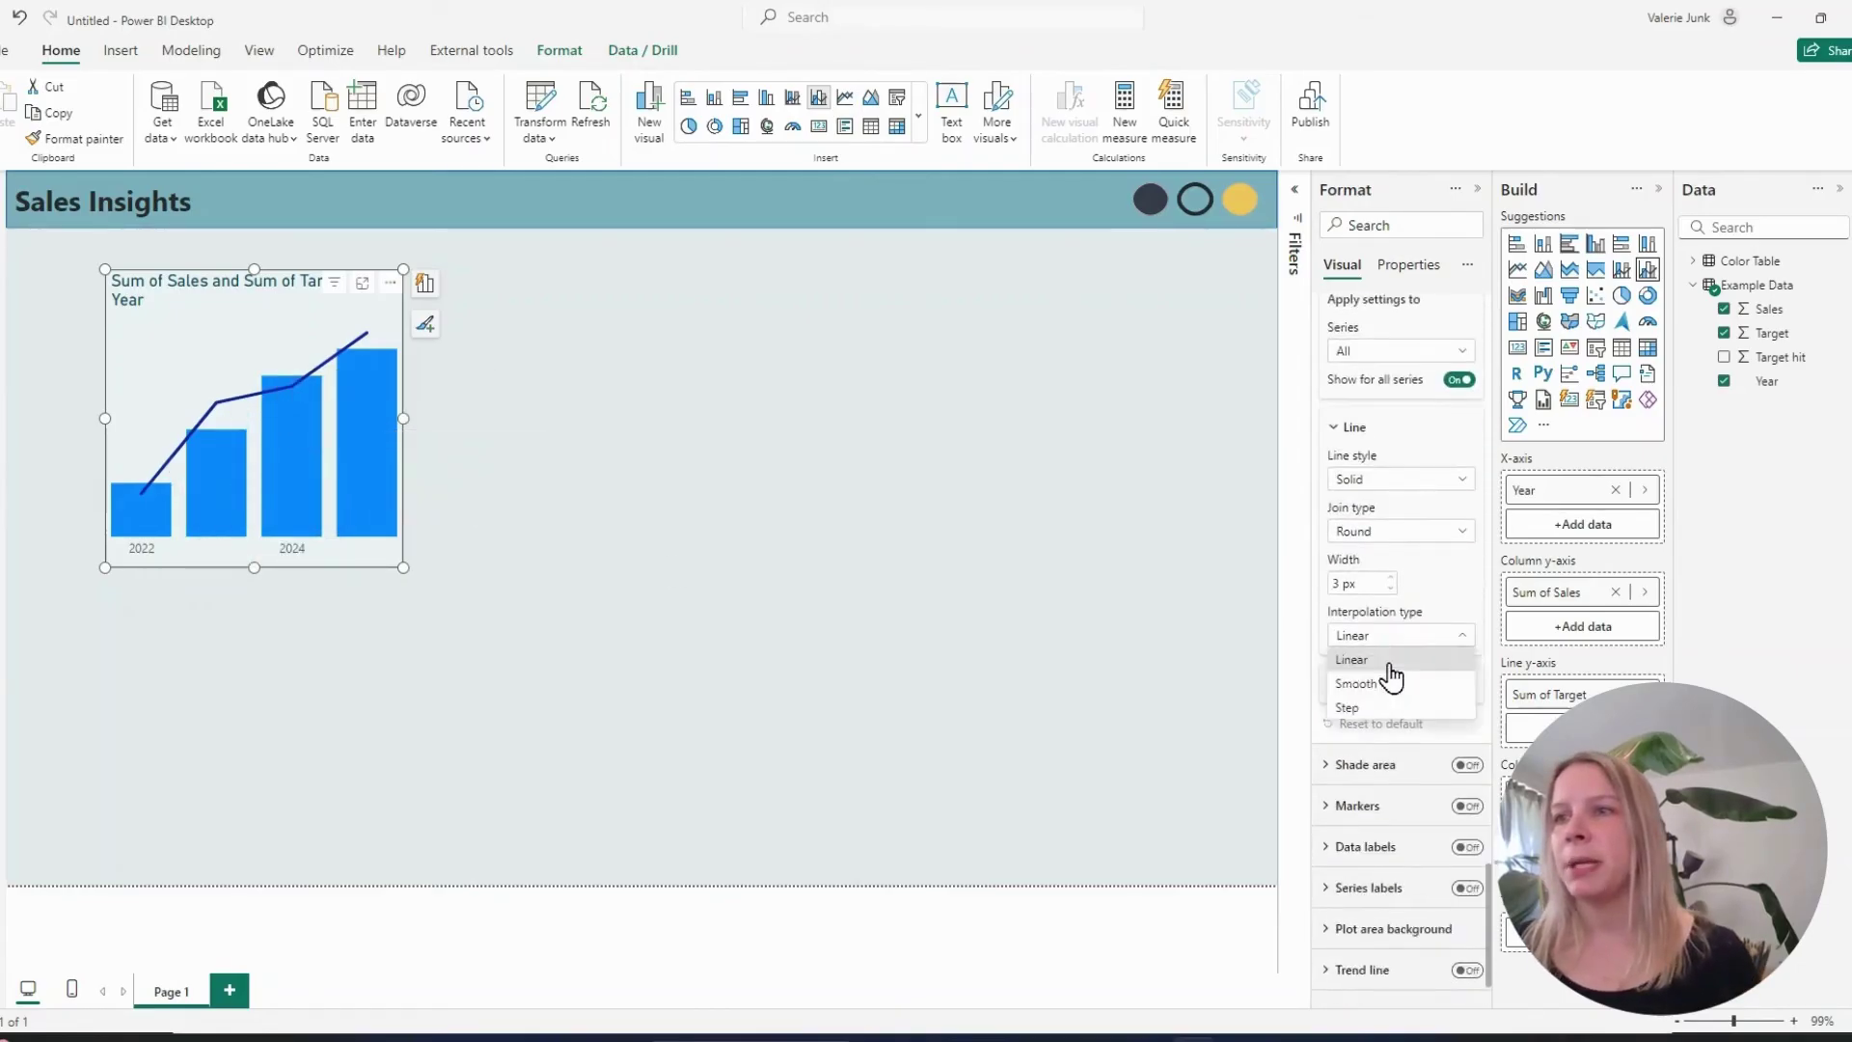
{"action": "left_click", "coordinate": [1389, 709]}
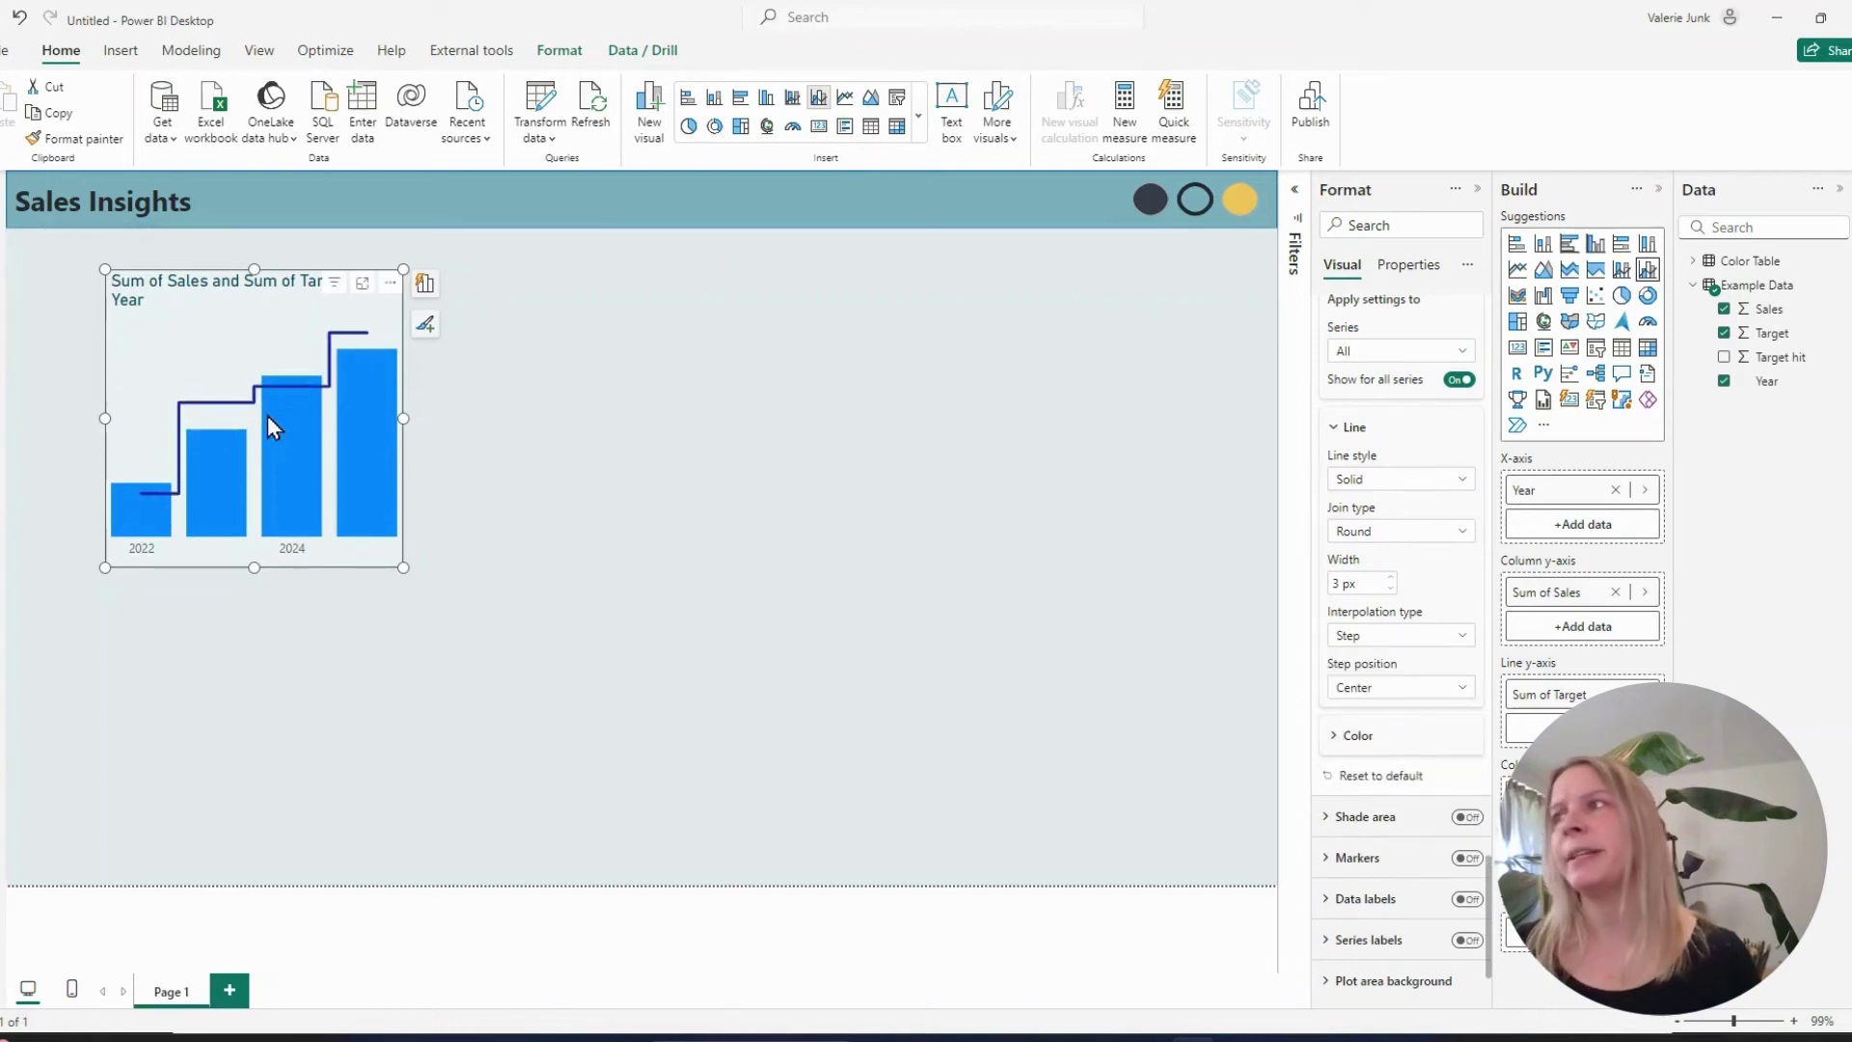
{"action": "mouse_move", "coordinate": [268, 417]}
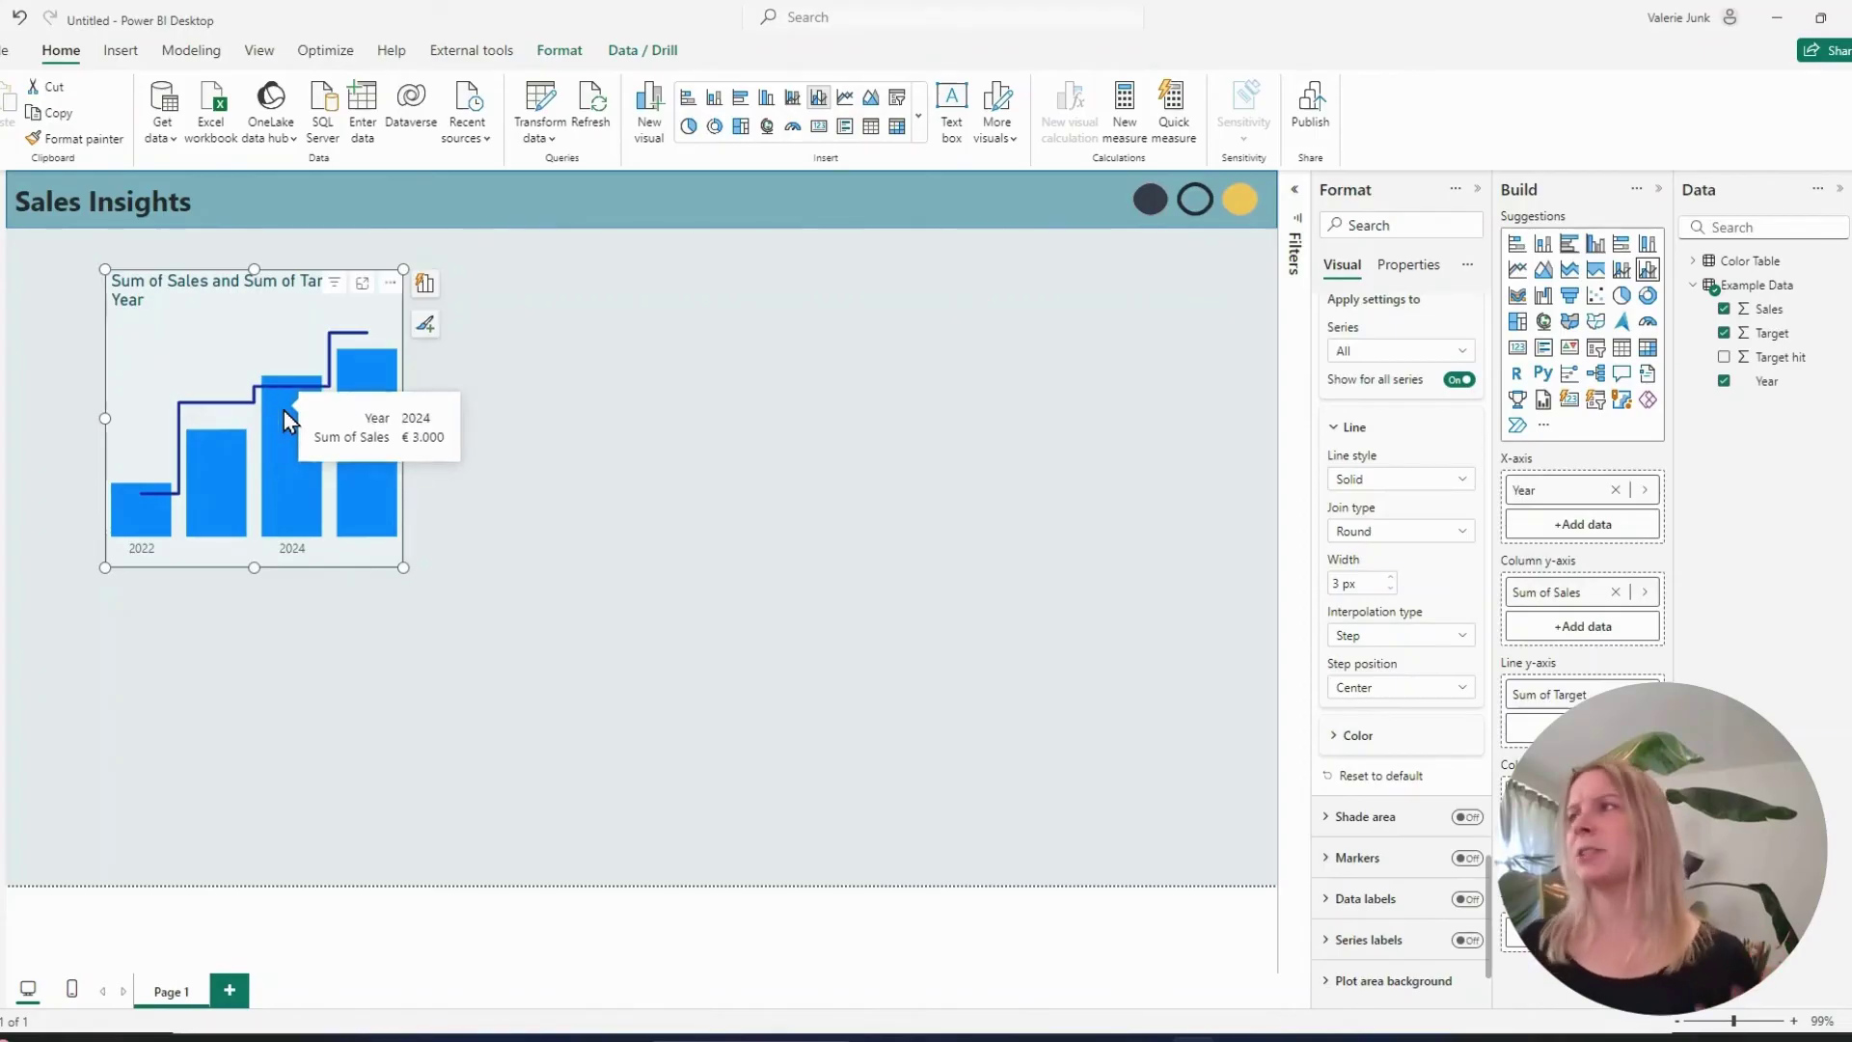
{"action": "mouse_move", "coordinate": [231, 537]}
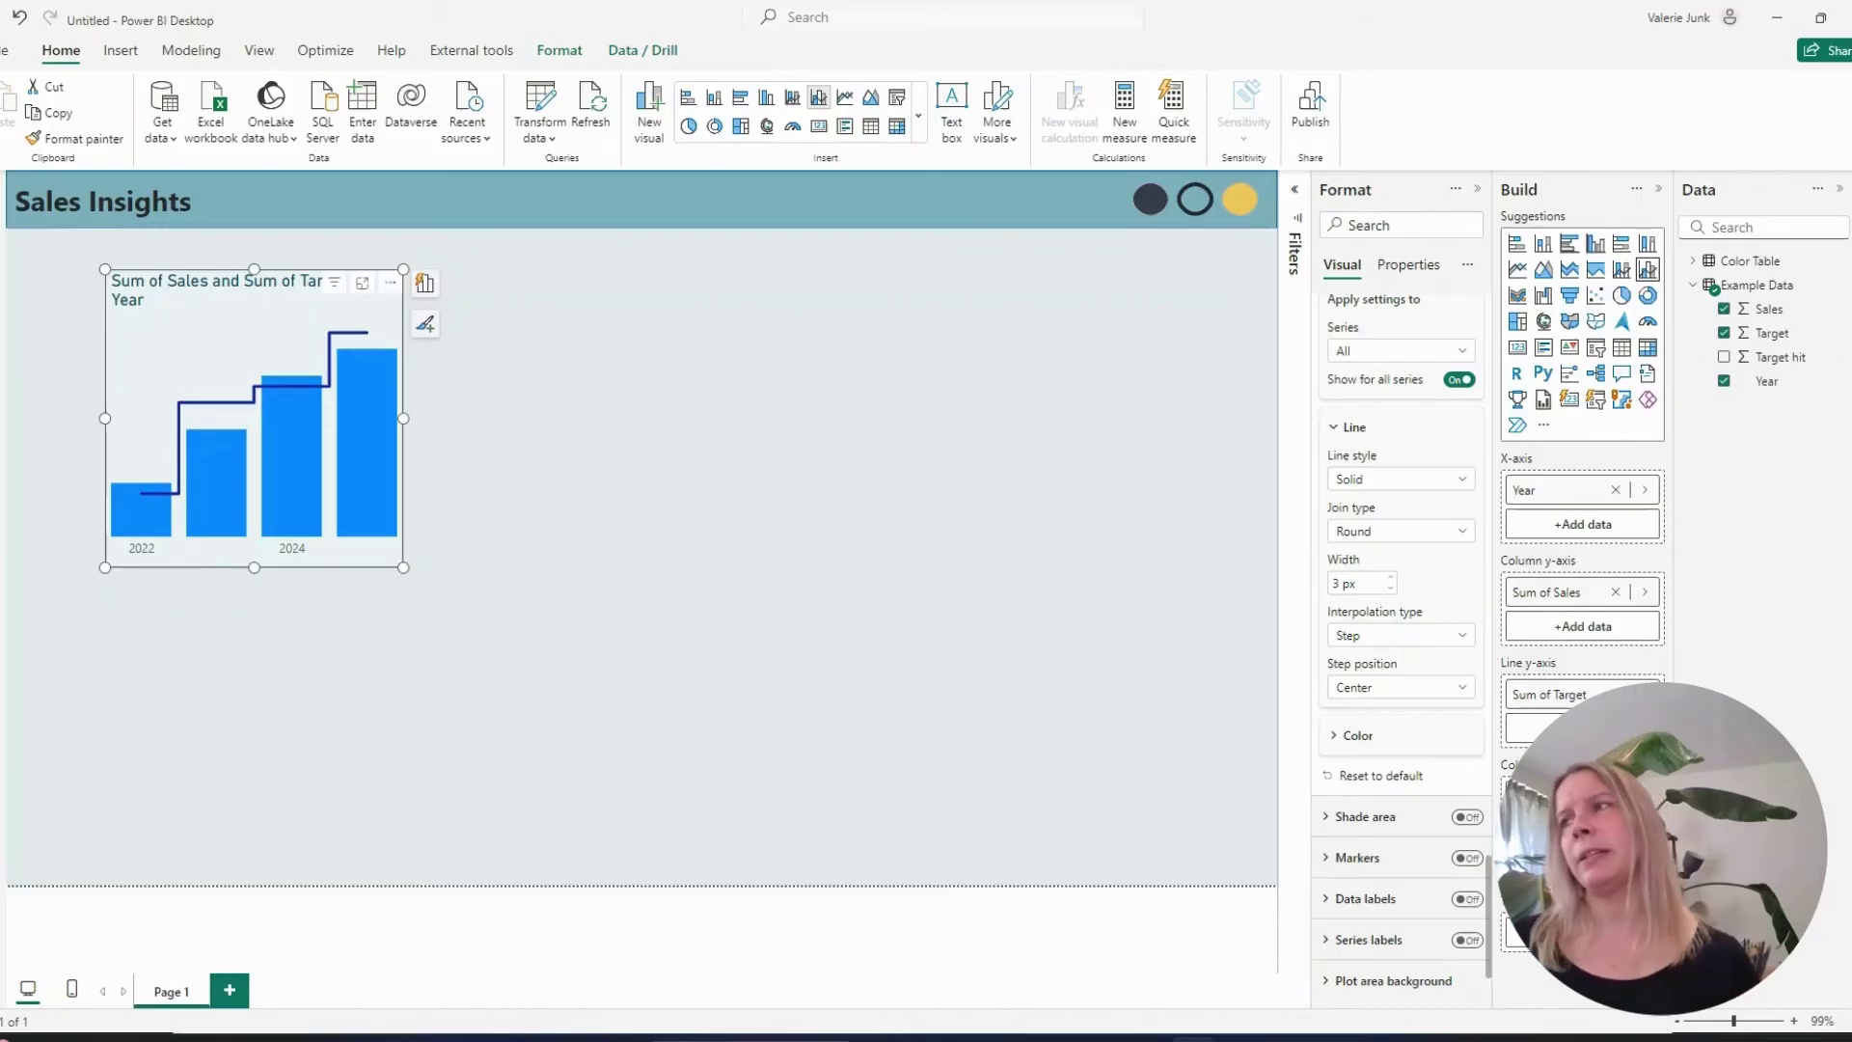
Create a measure named Column DAX in the Example Data table and begin its formula with Switch( and True(), on separate lines
{"action": "right_click", "coordinate": [1760, 395]}
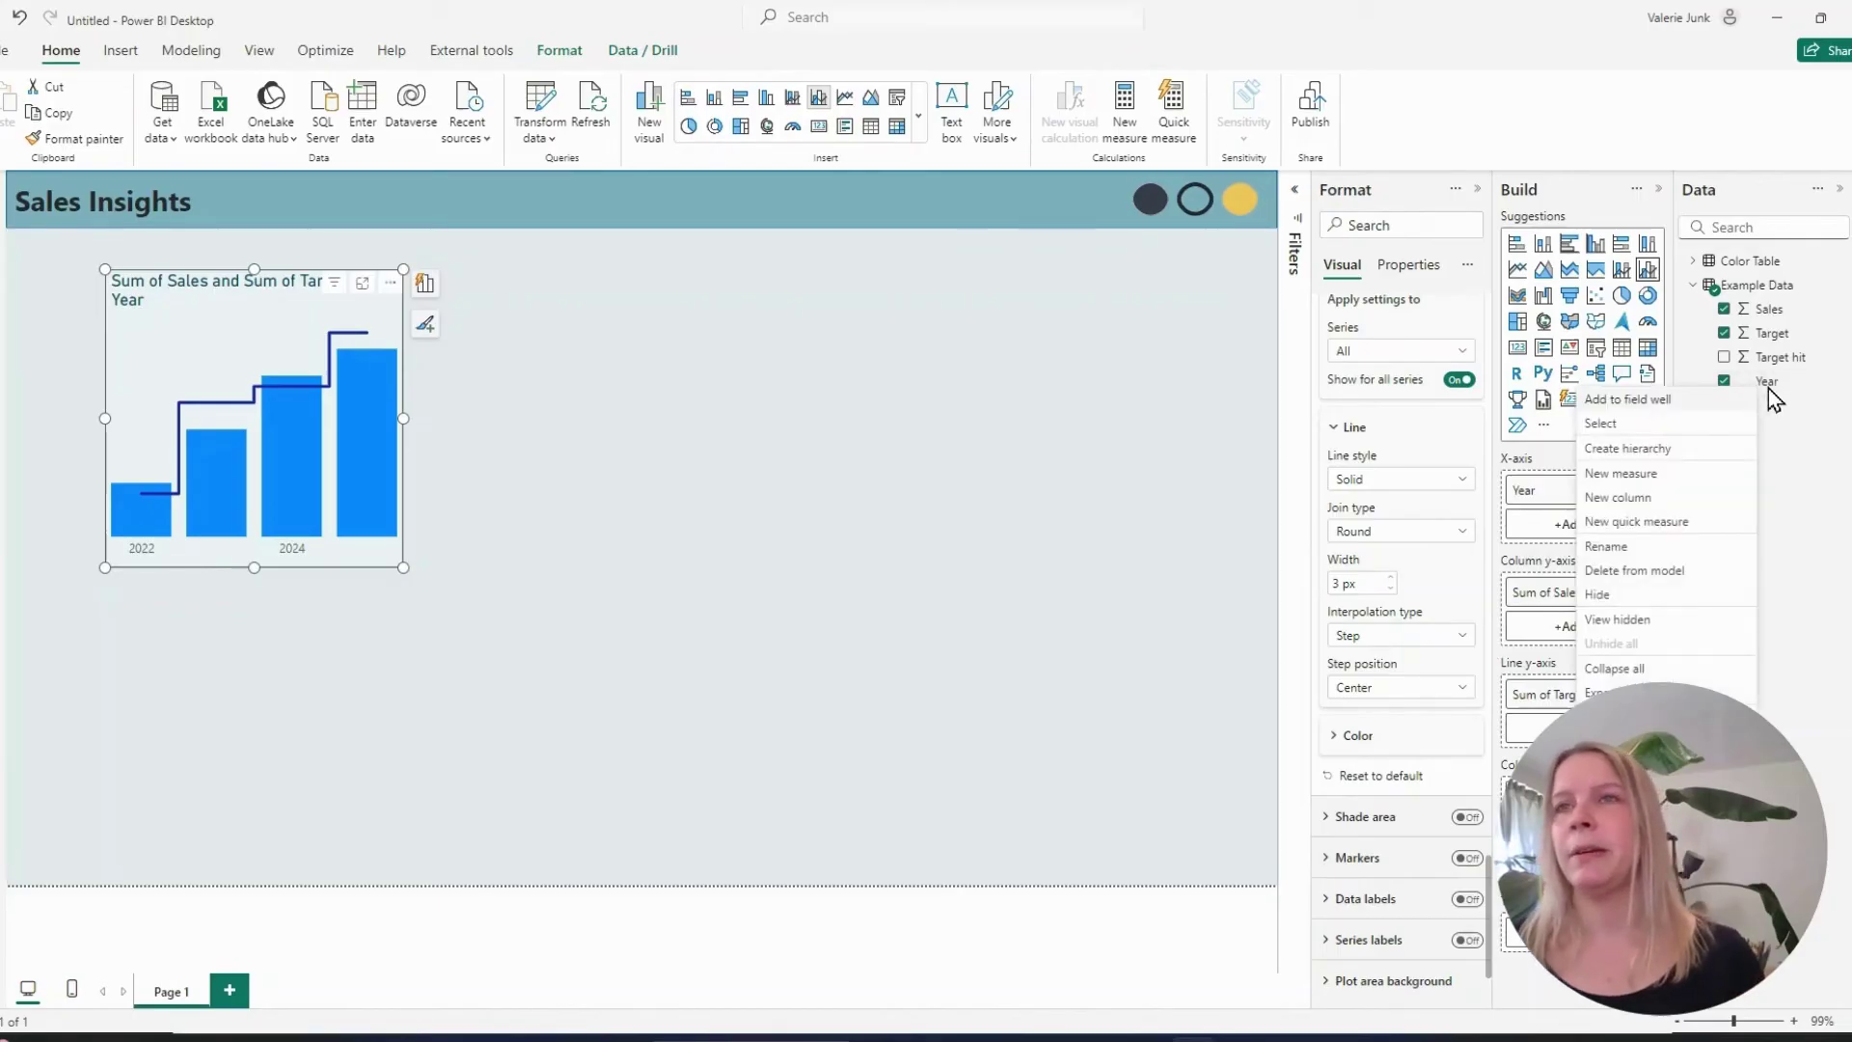
{"action": "left_click", "coordinate": [1699, 475]}
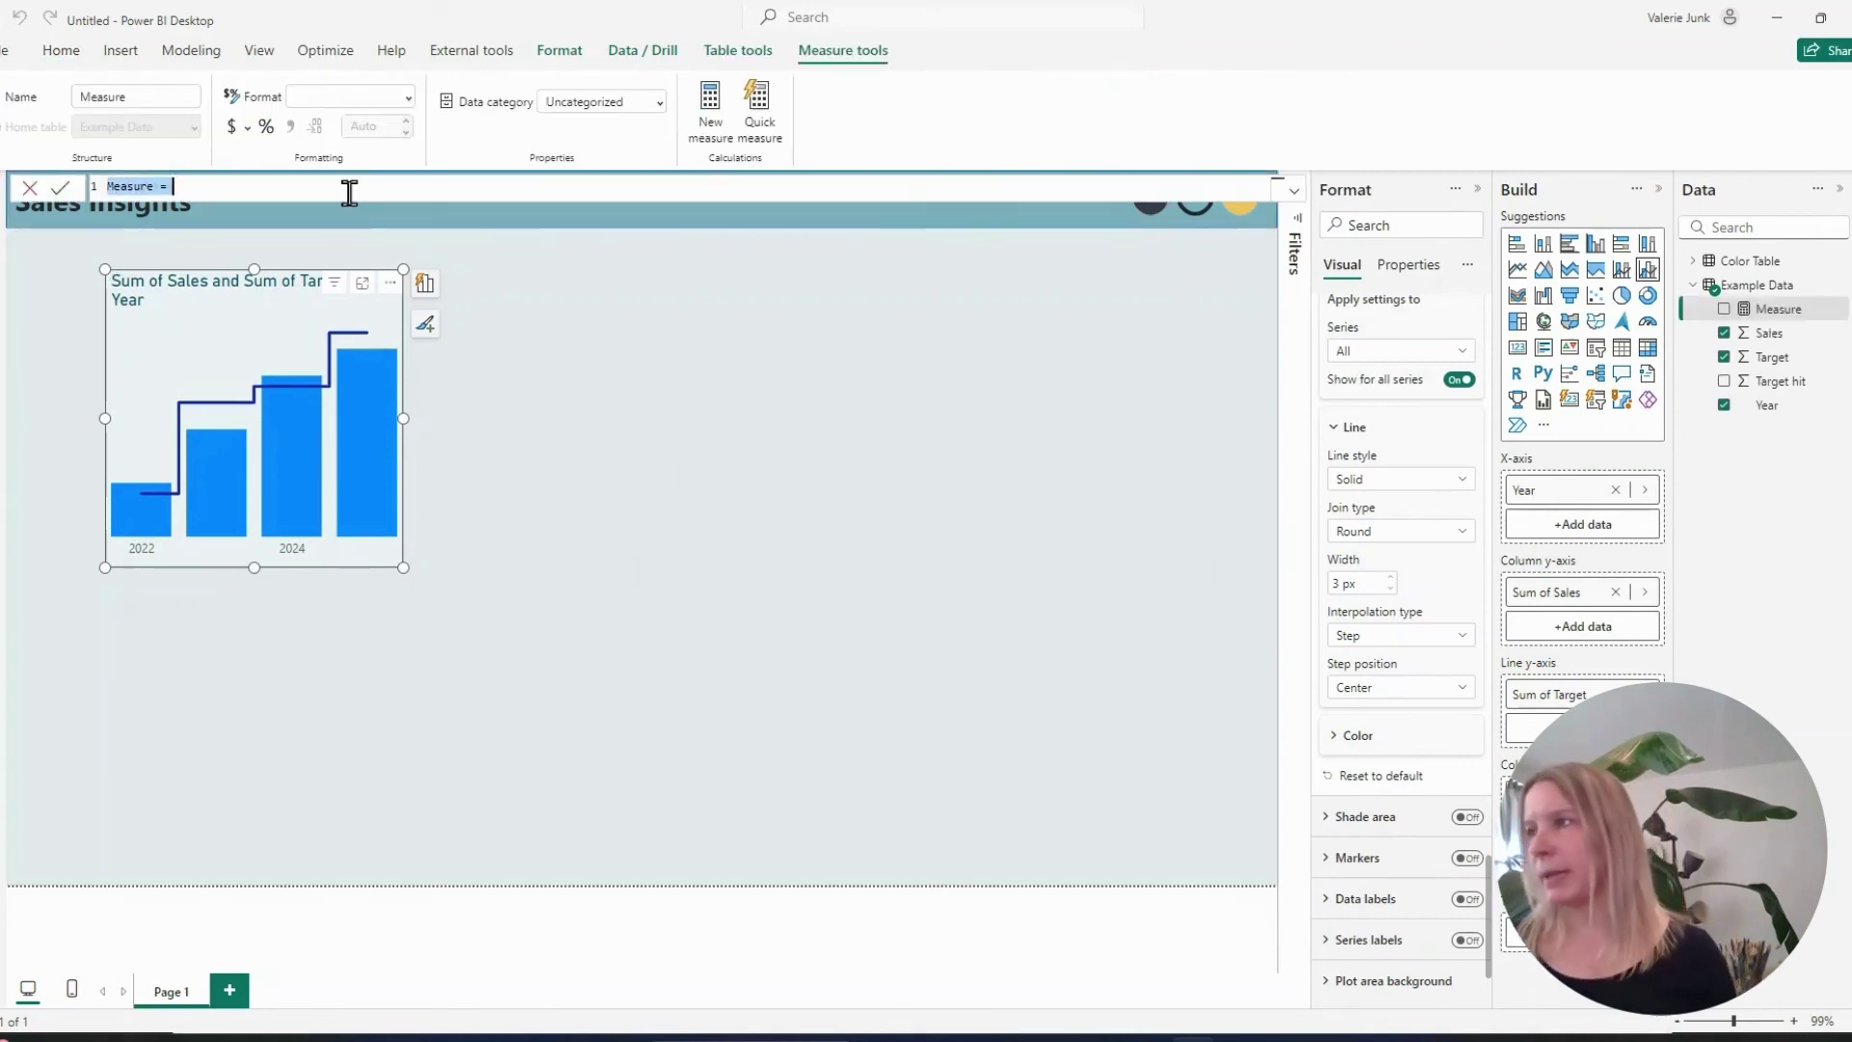
{"action": "type", "text": "Column DAX"}
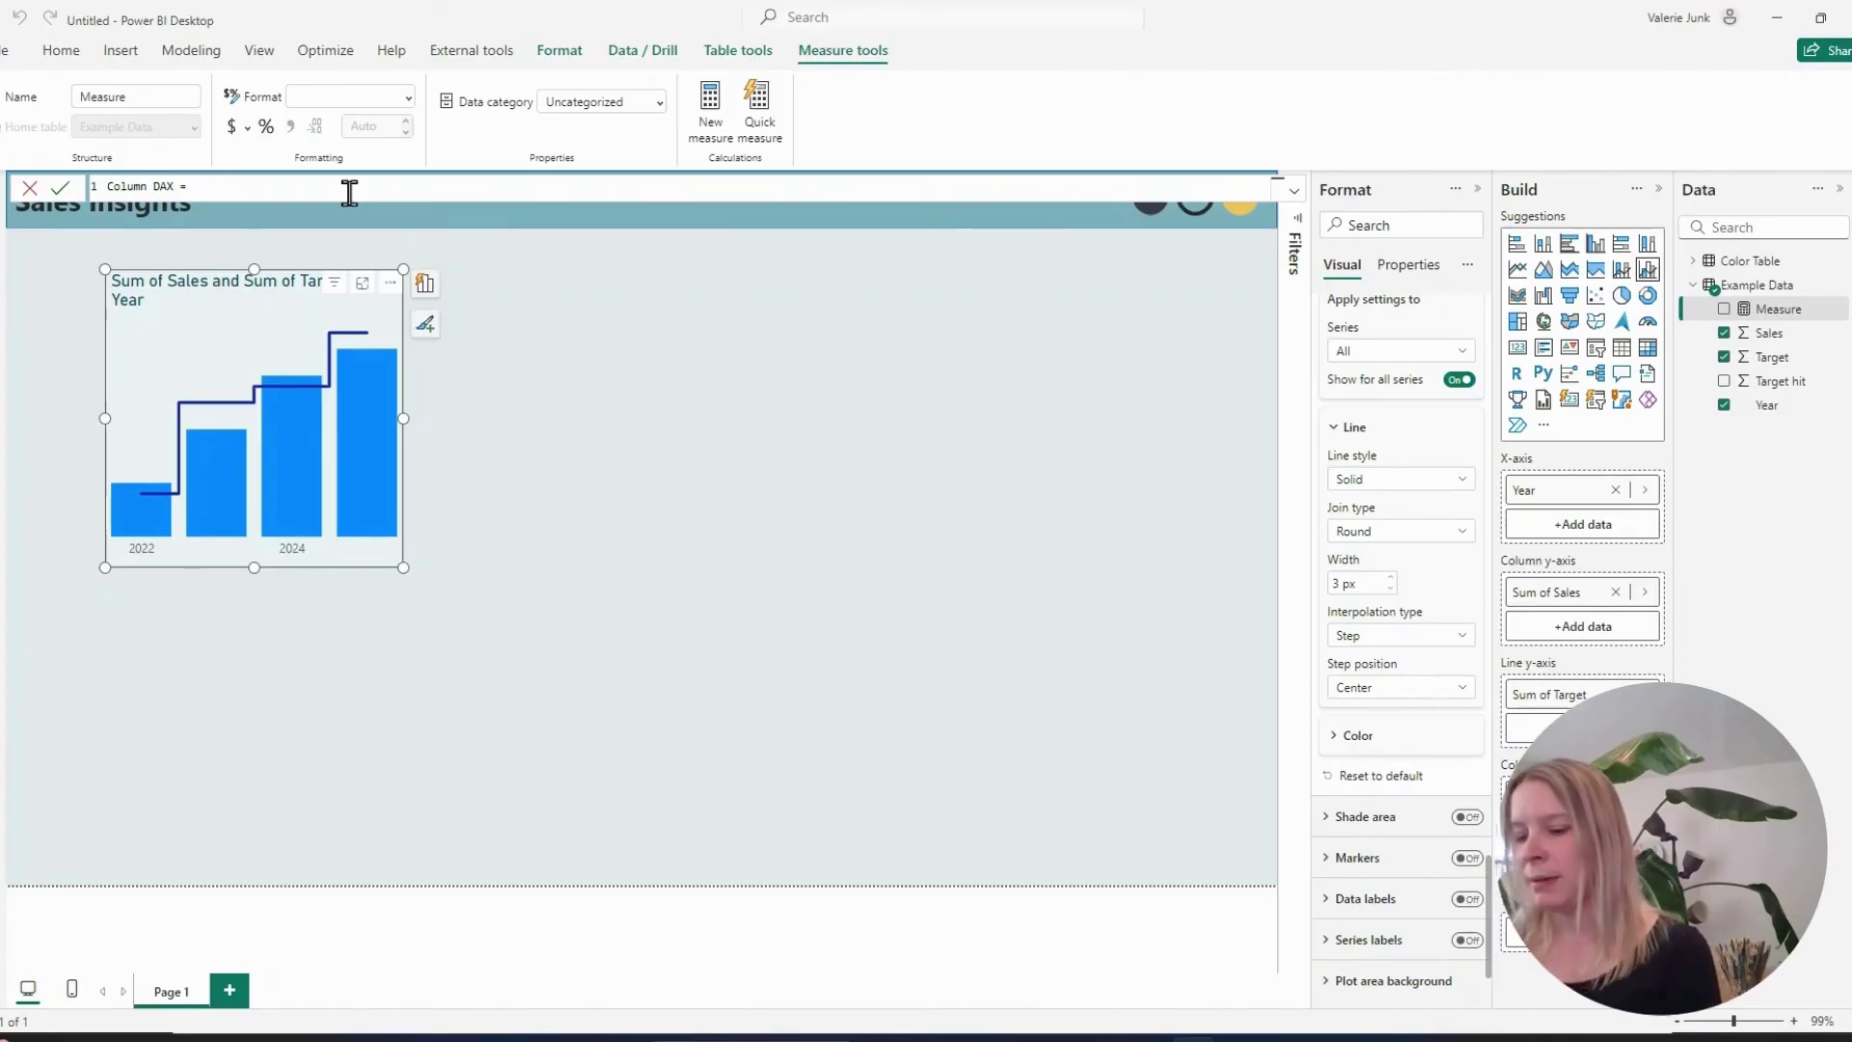
{"action": "type", "text": "Switch"}
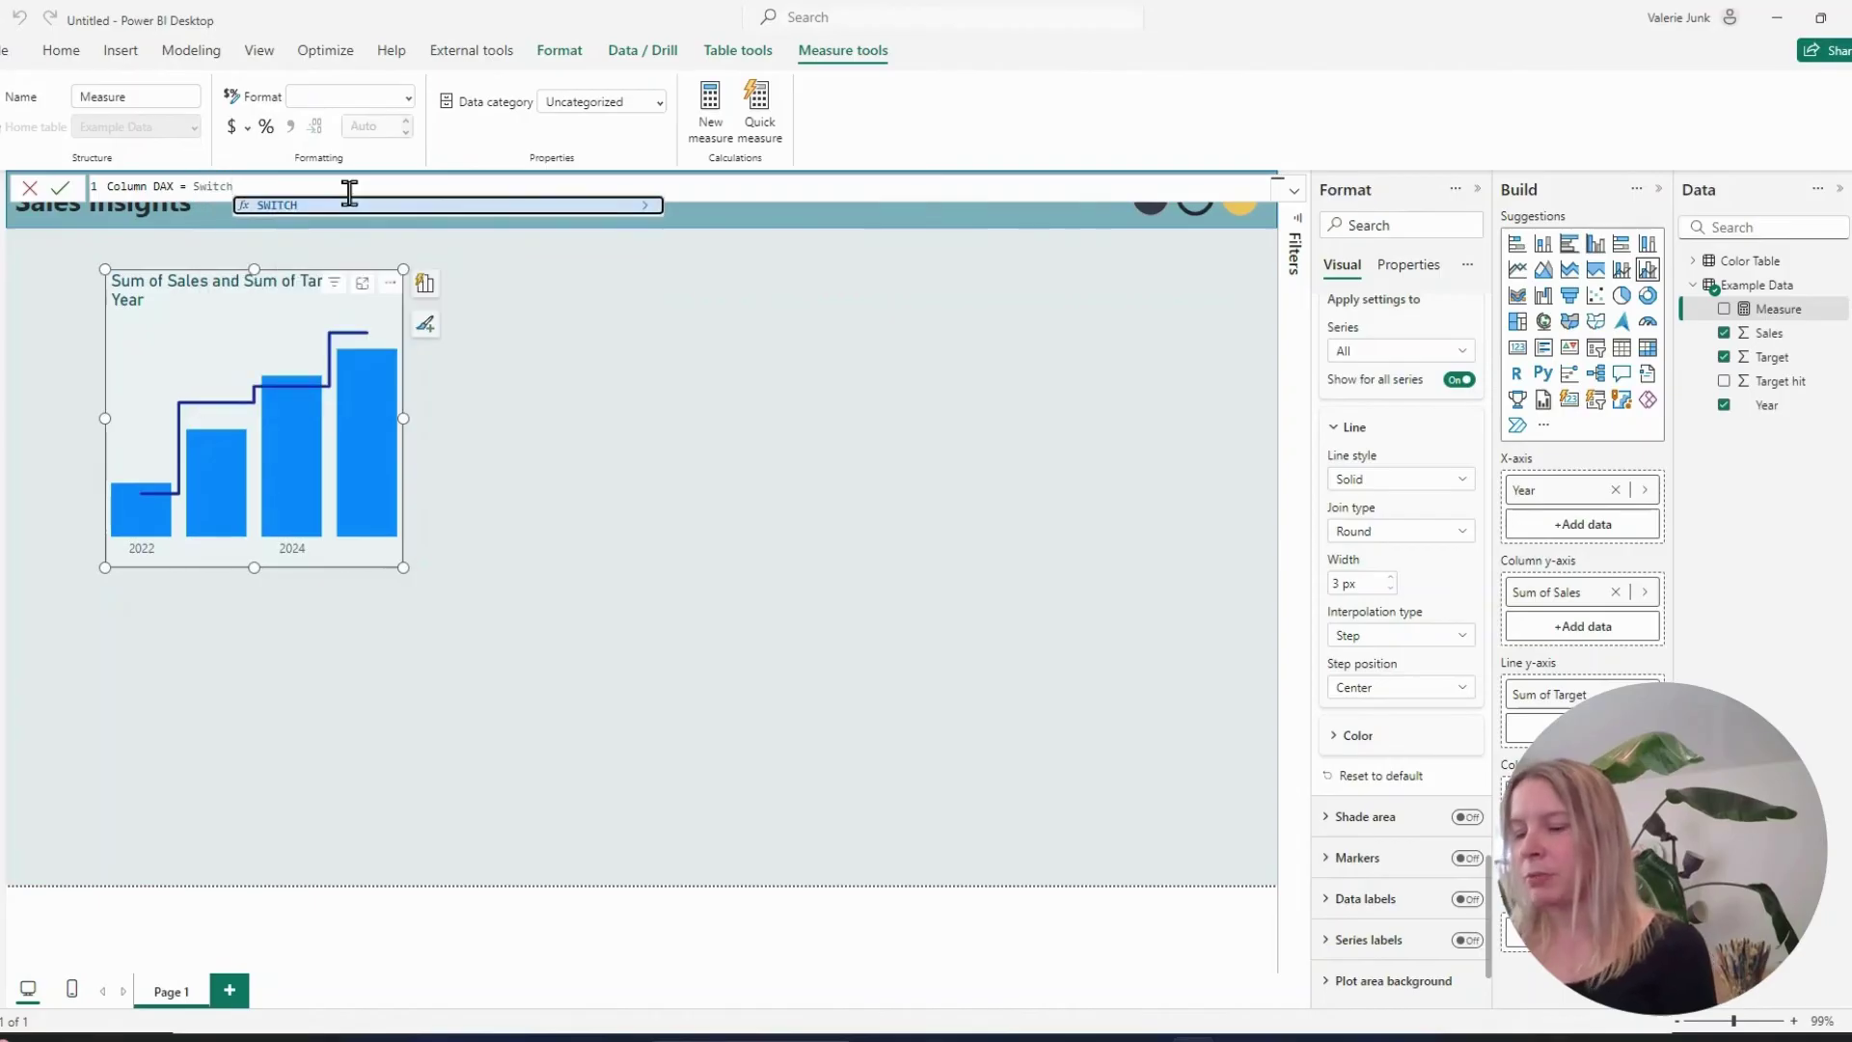
{"action": "type", "text": "("}
{"action": "key", "text": "shift+Return"}
{"action": "type", "text": "True"}
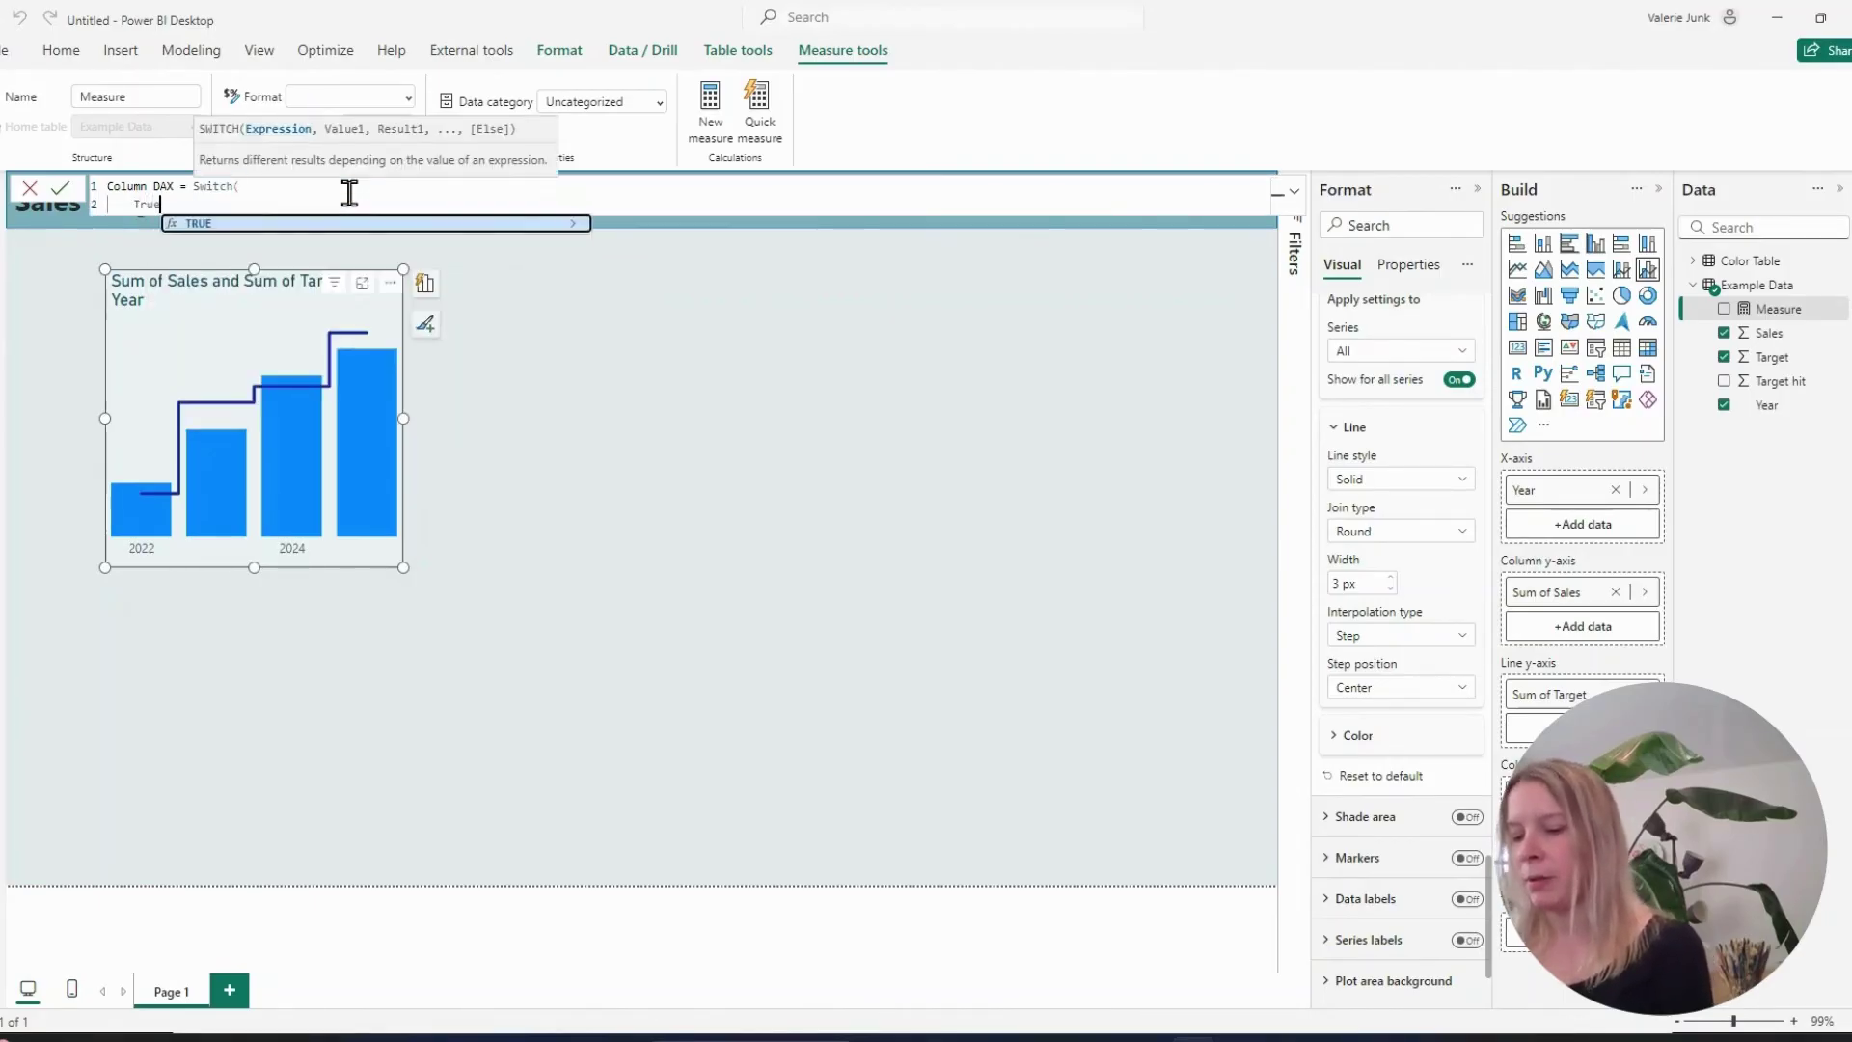
{"action": "type", "text": "(),"}
{"action": "key", "text": "shift+Return"}
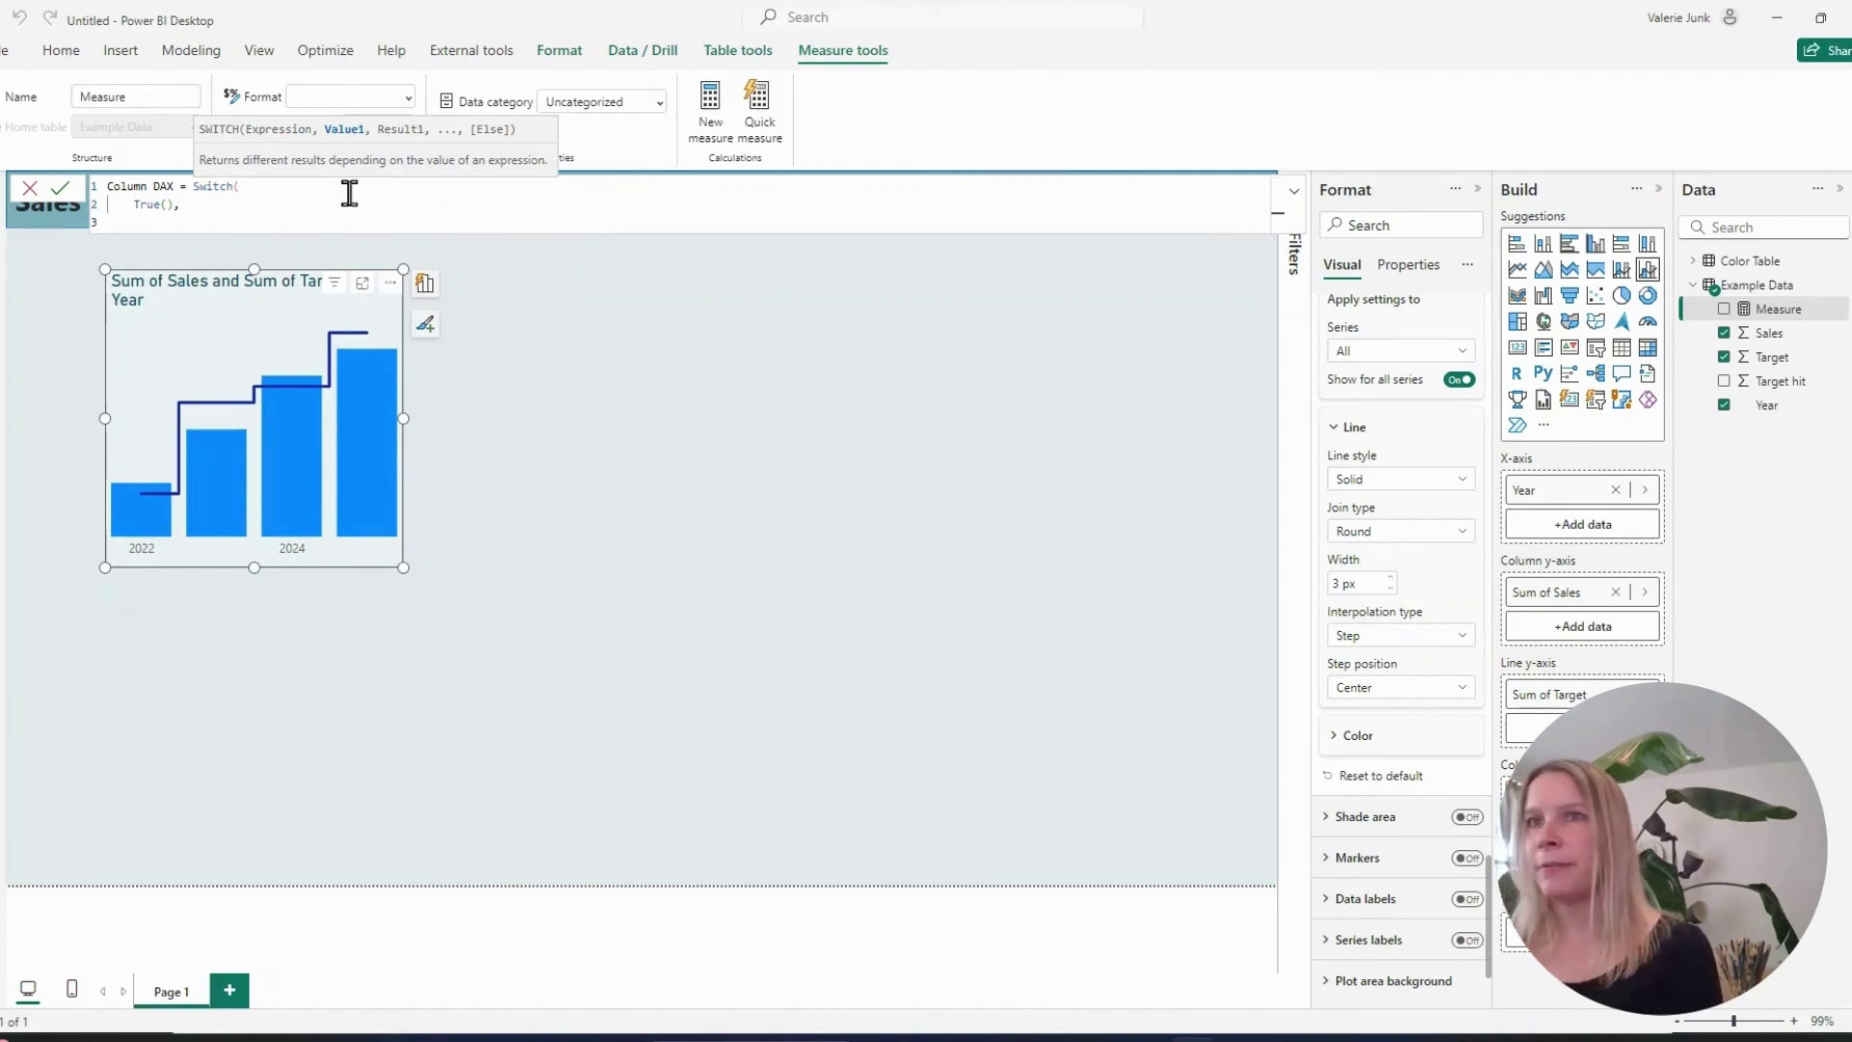
Add the first condition to the Switch formula: MIN('Example Data'[Target hit]) = 1
{"action": "type", "text": "Targ"}
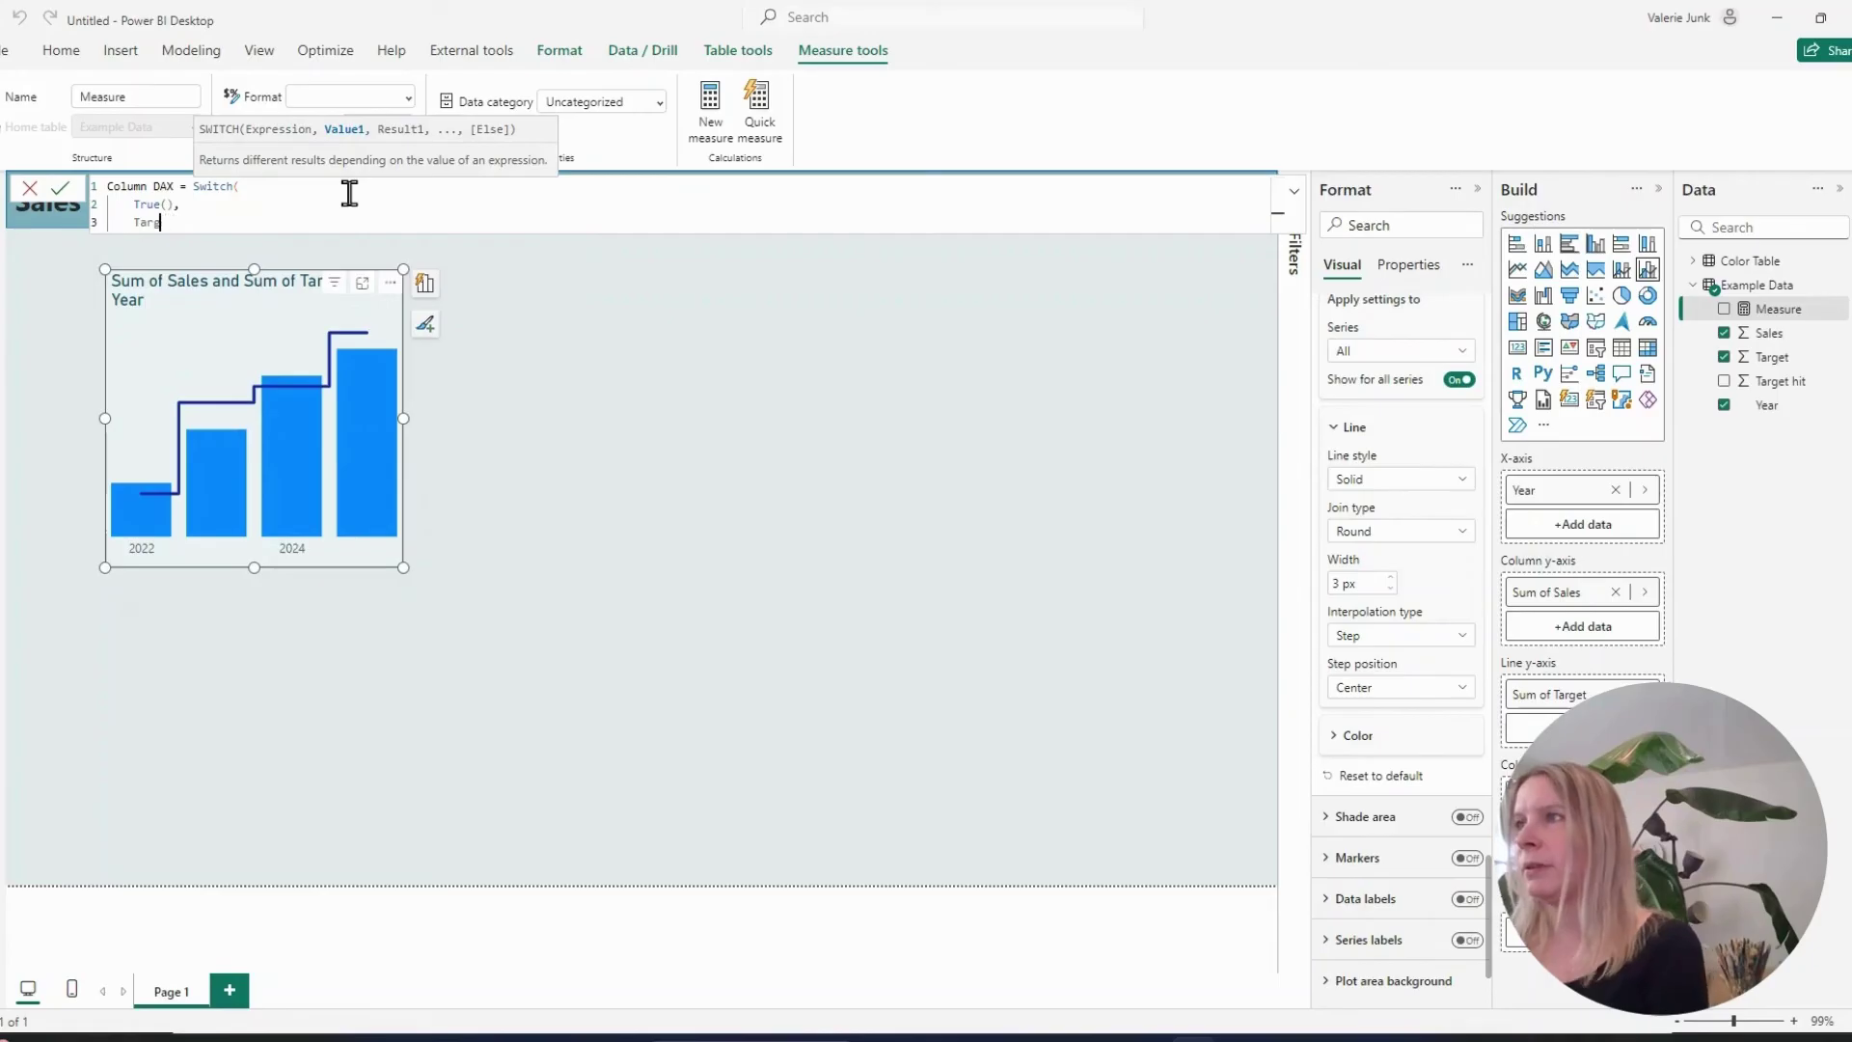
{"action": "key", "text": "BackSpace"}
{"action": "key", "text": "BackSpace"}
{"action": "key", "text": "BackSpace"}
{"action": "key", "text": "BackSpace"}
{"action": "type", "text": "MIN(Targe"}
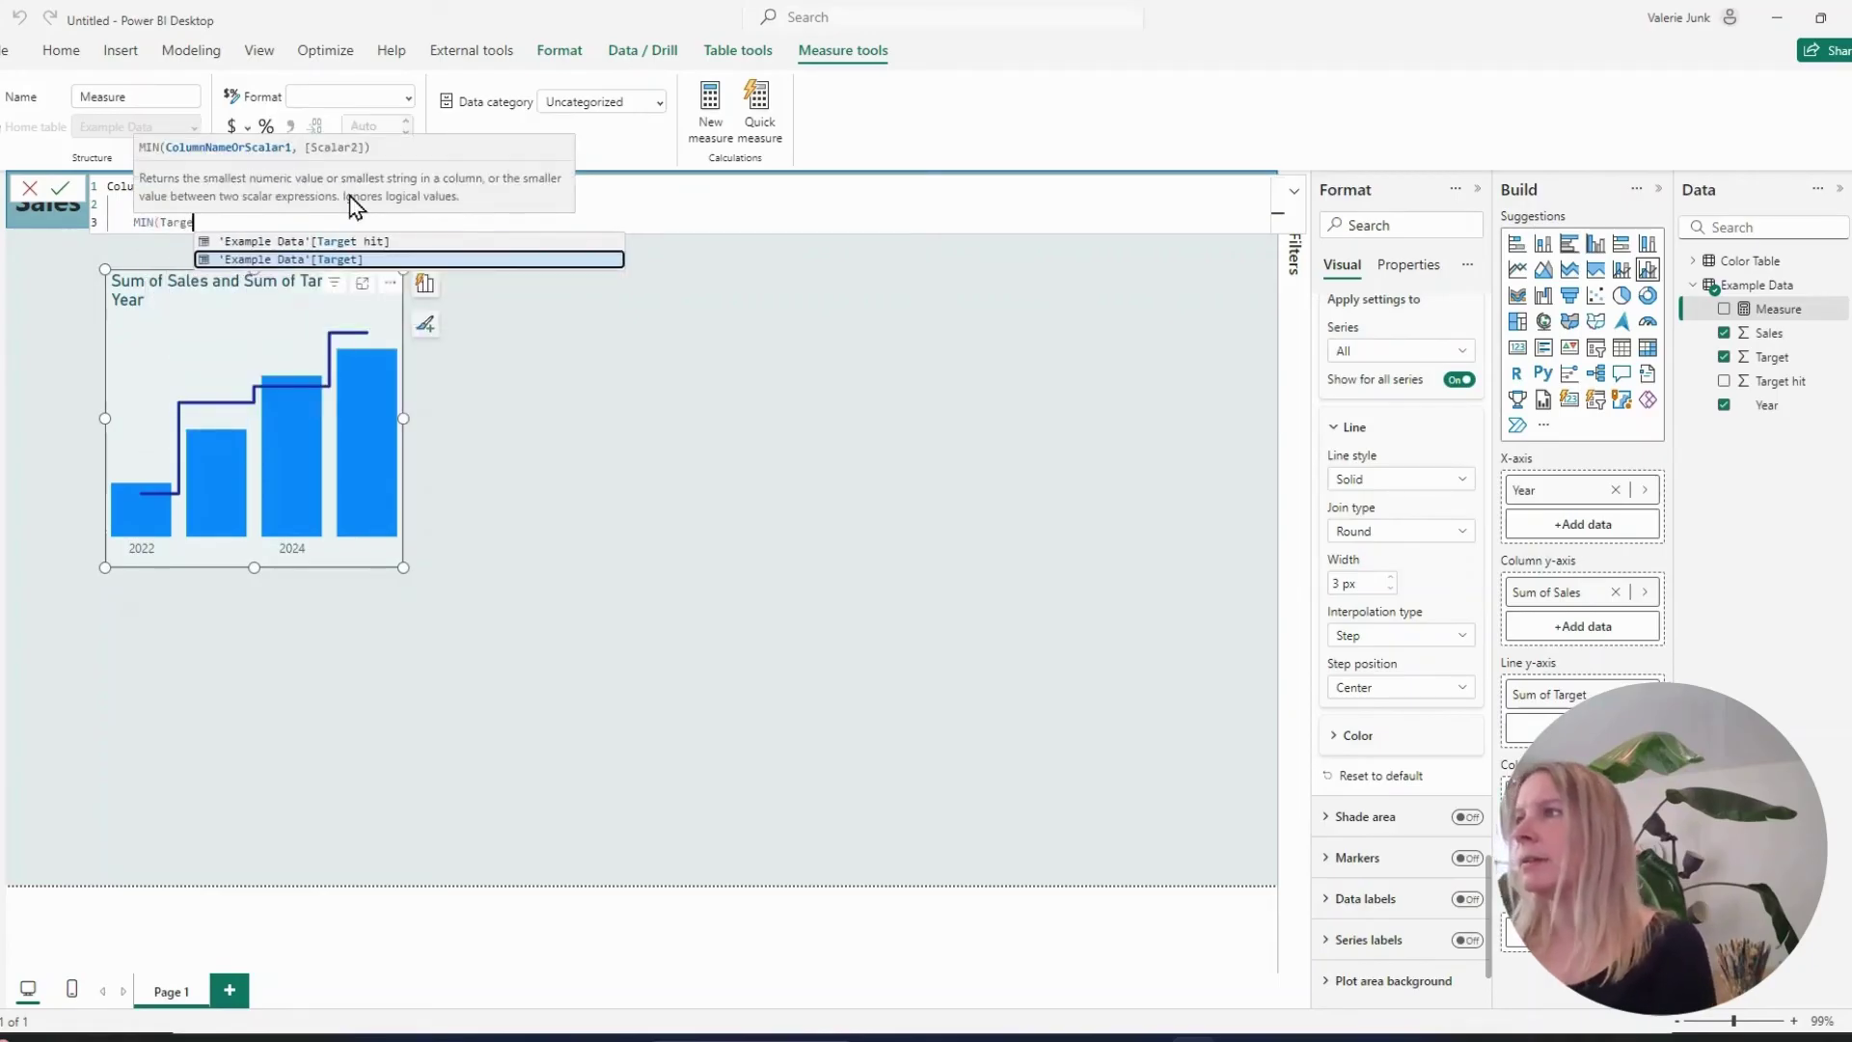
{"action": "key", "text": "Up"}
{"action": "key", "text": "Tab"}
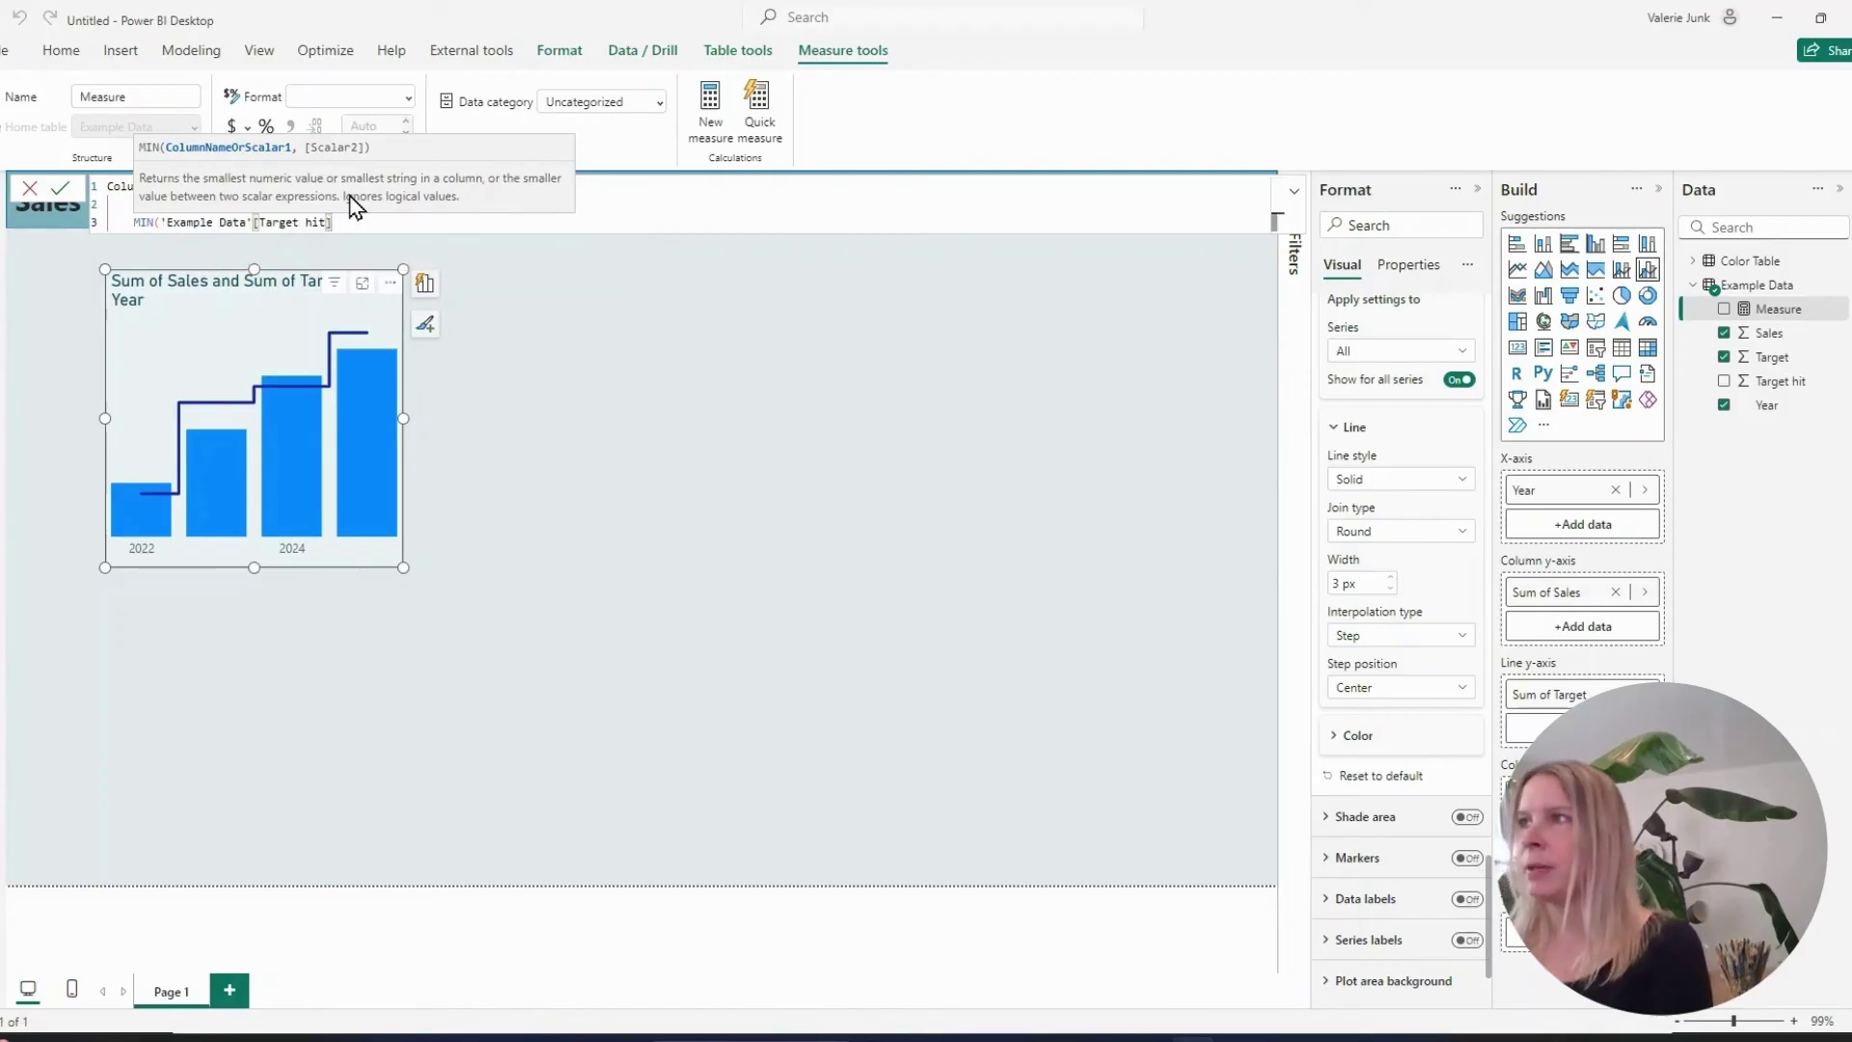
{"action": "type", "text": ")"}
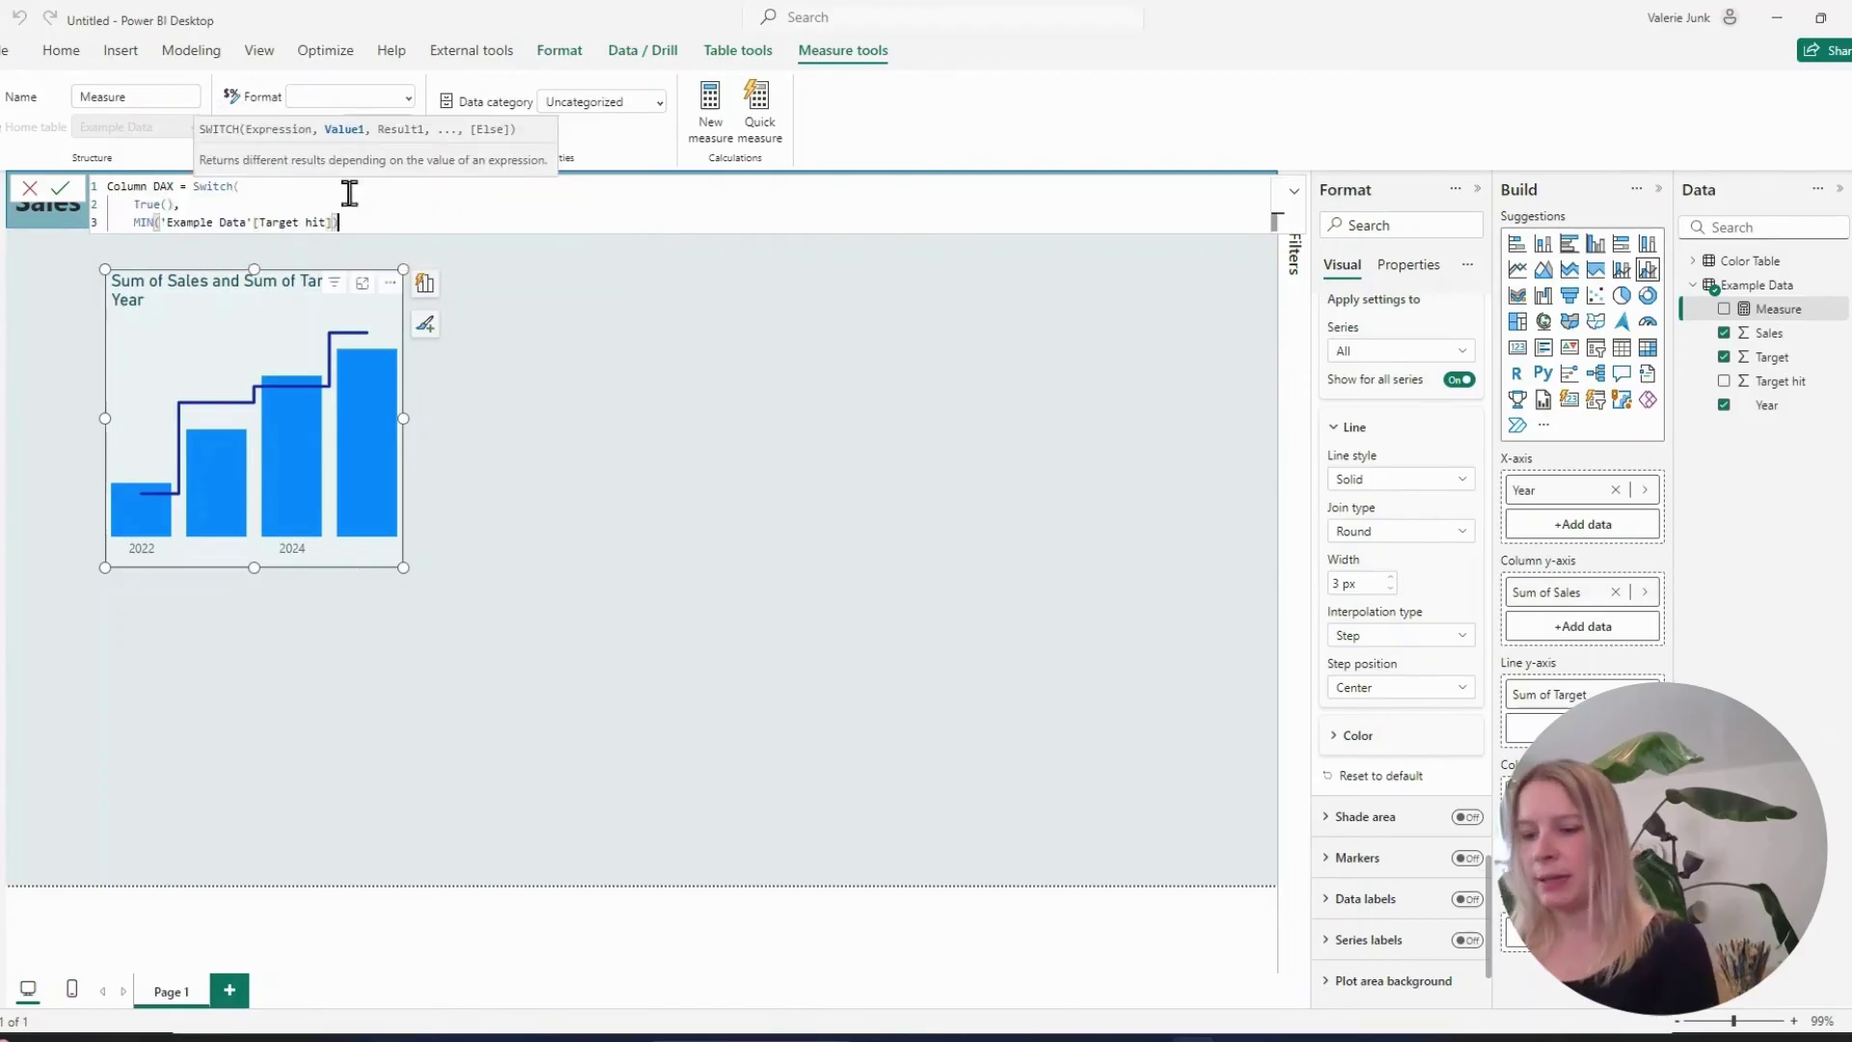
{"action": "type", "text": " = 1 , "}
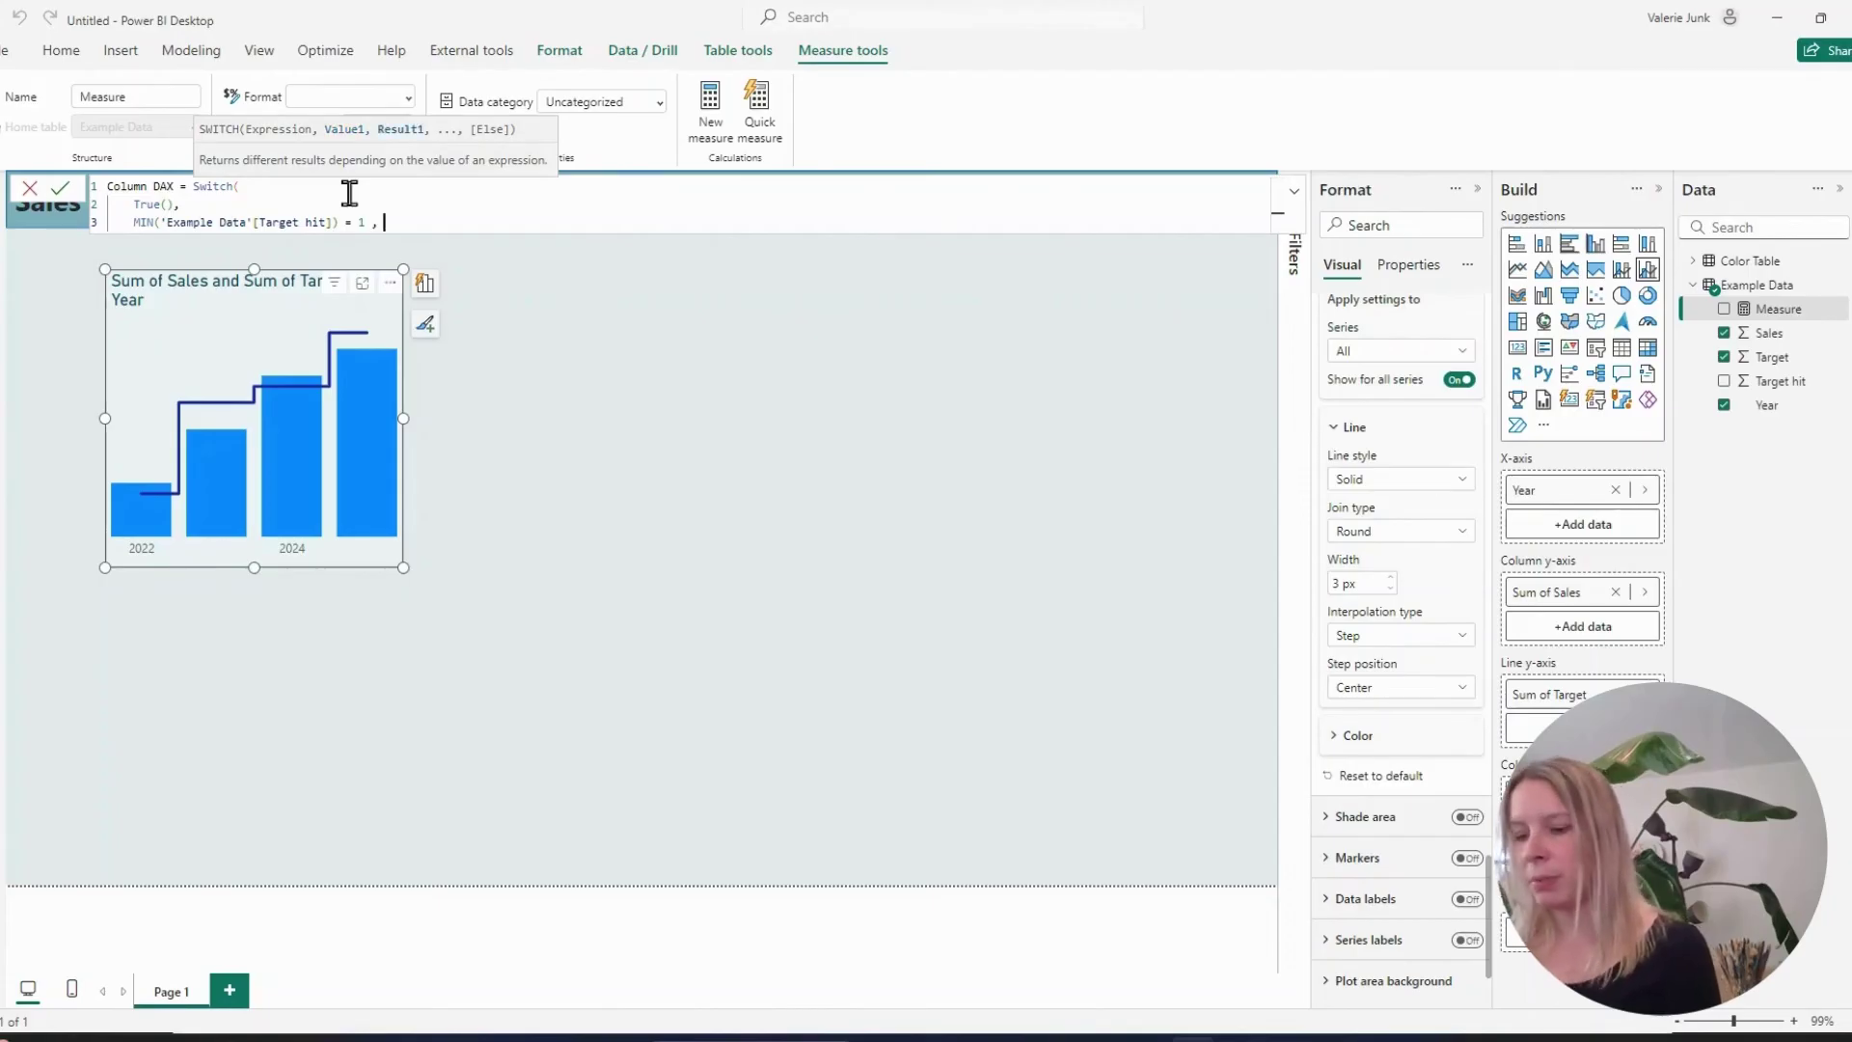
Make the first Switch condition return MIN('Color Table'[Main Color])
{"action": "type", "text": "MI"}
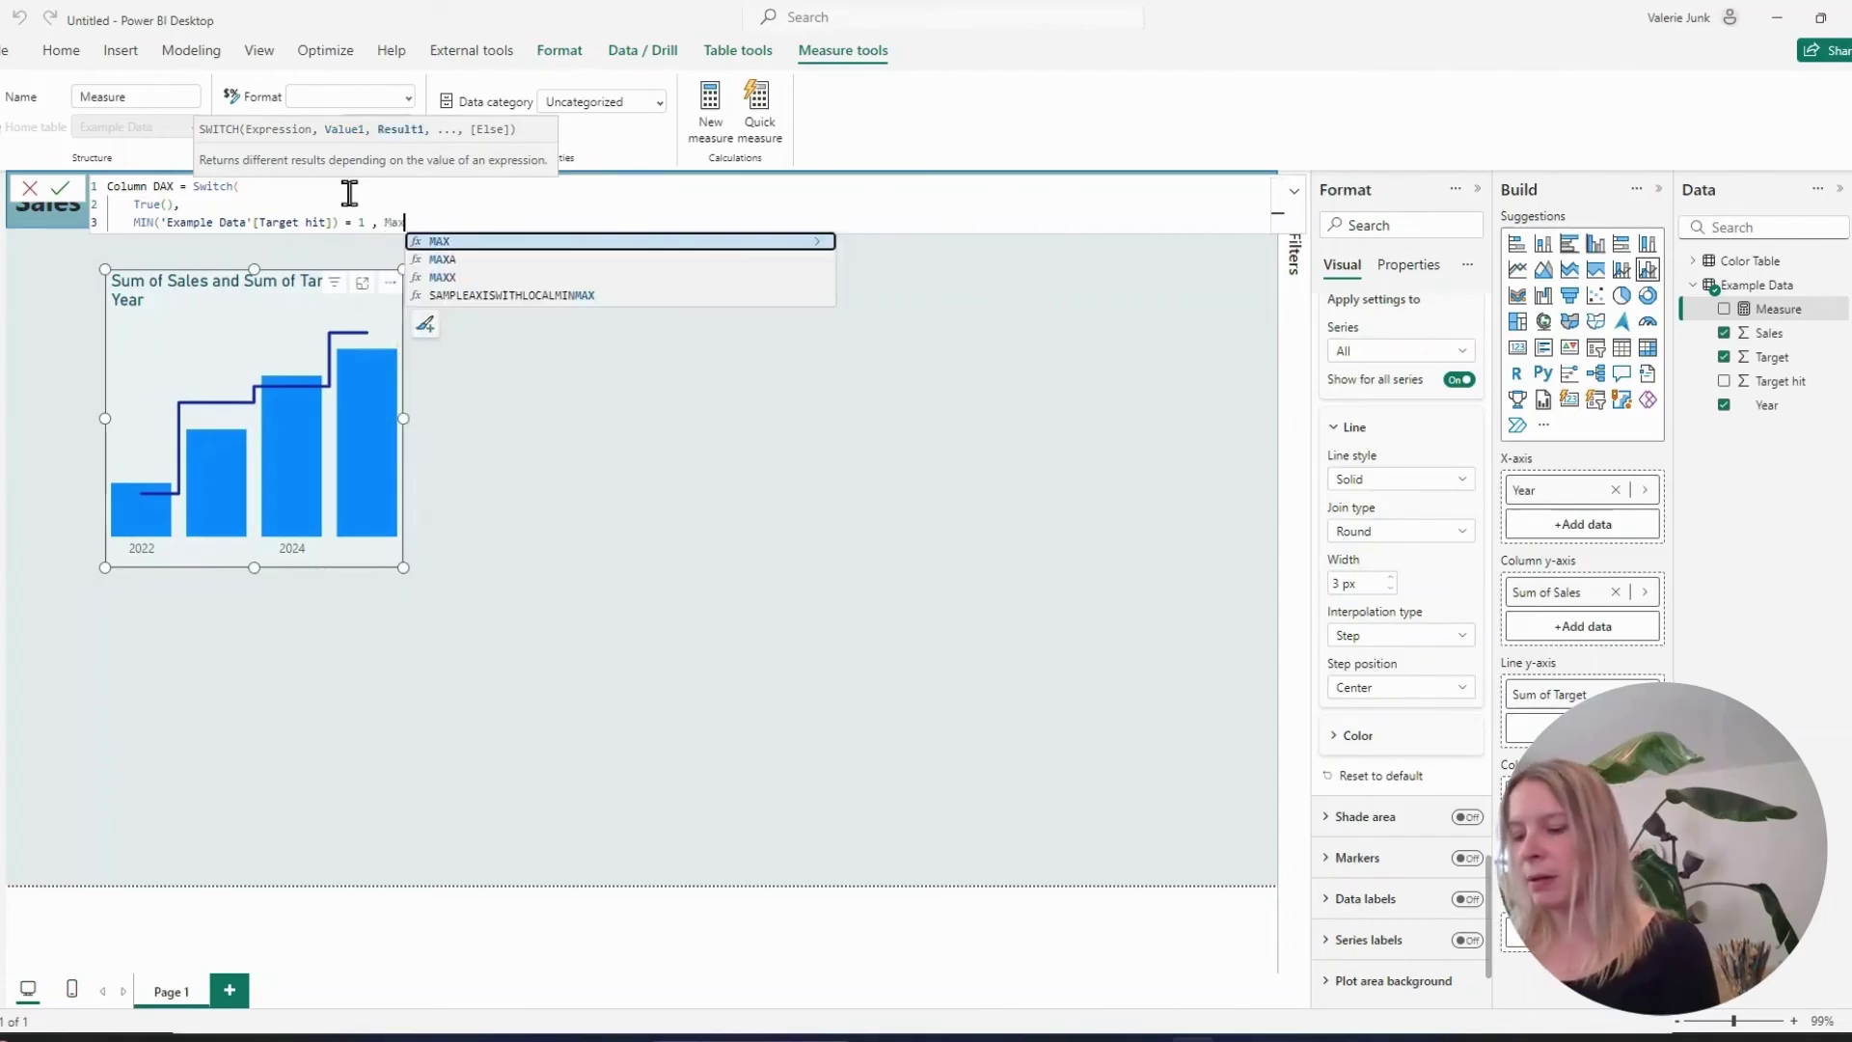
{"action": "type", "text": "N ("}
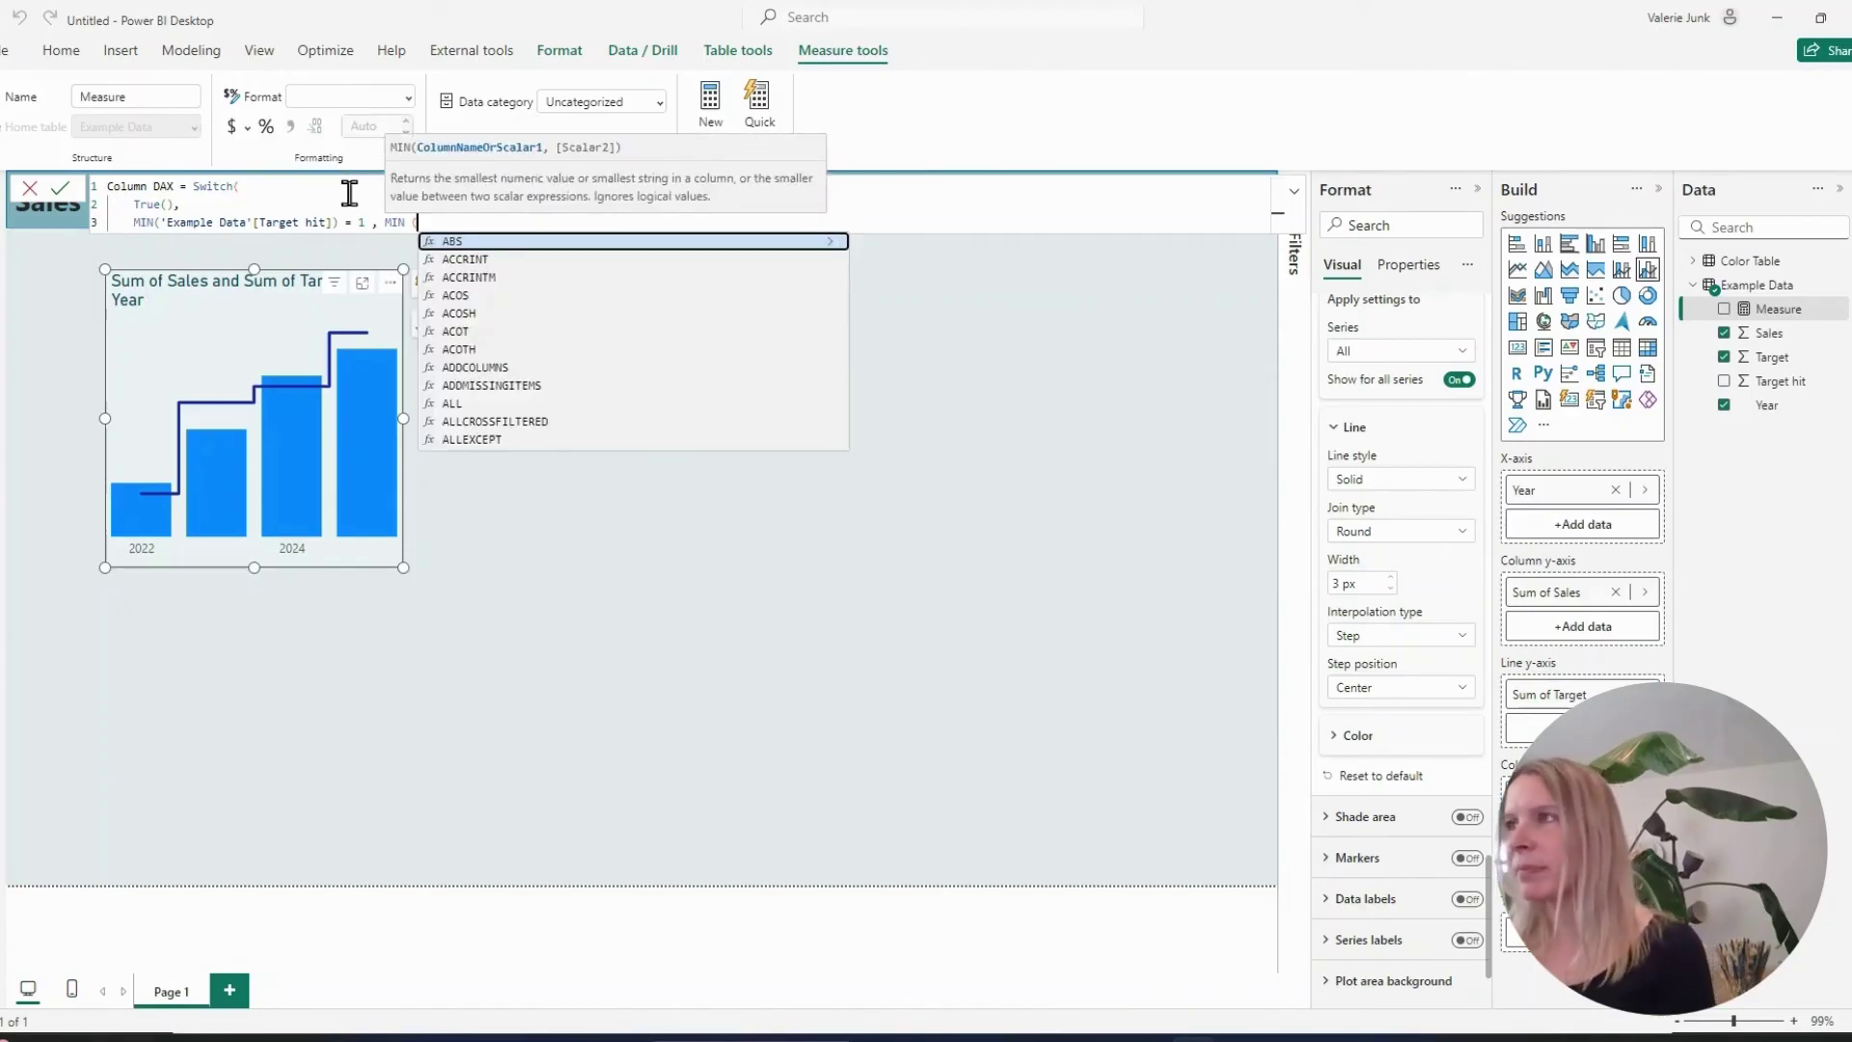
{"action": "type", "text": "mai"}
{"action": "key", "text": "Tab"}
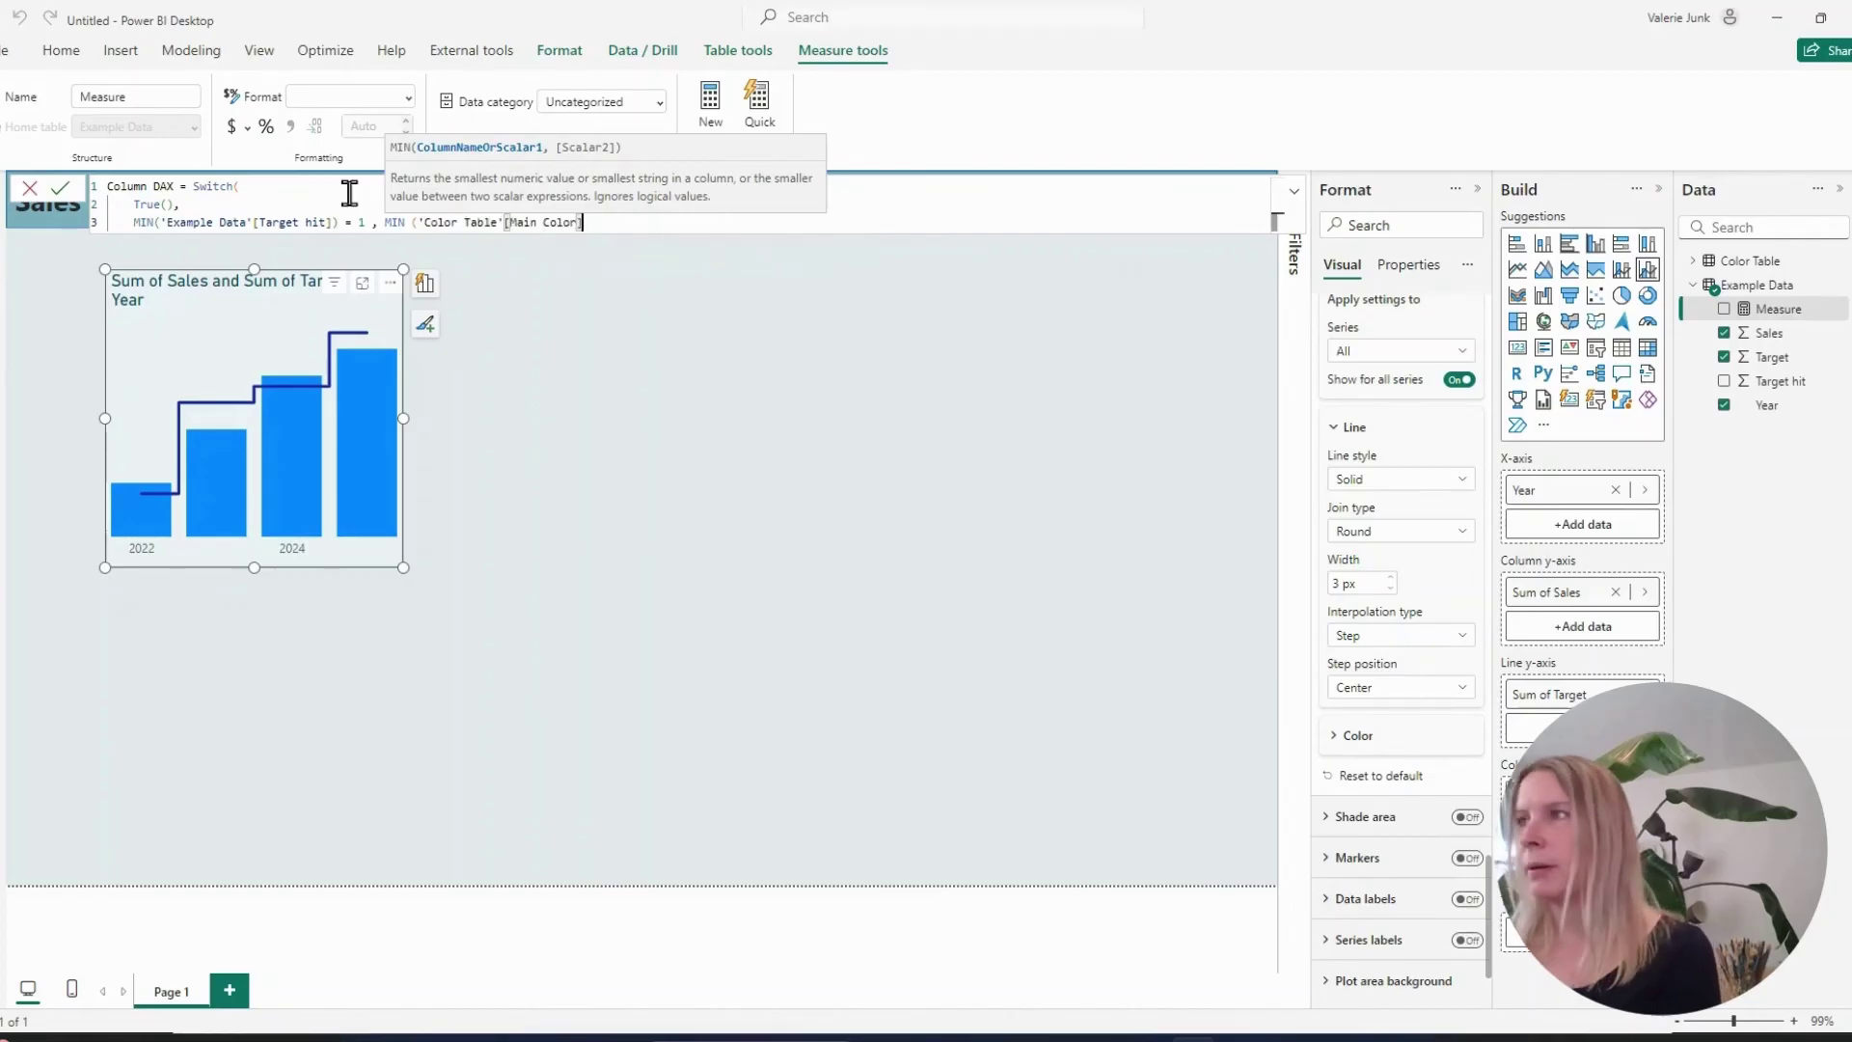
{"action": "type", "text": "),"}
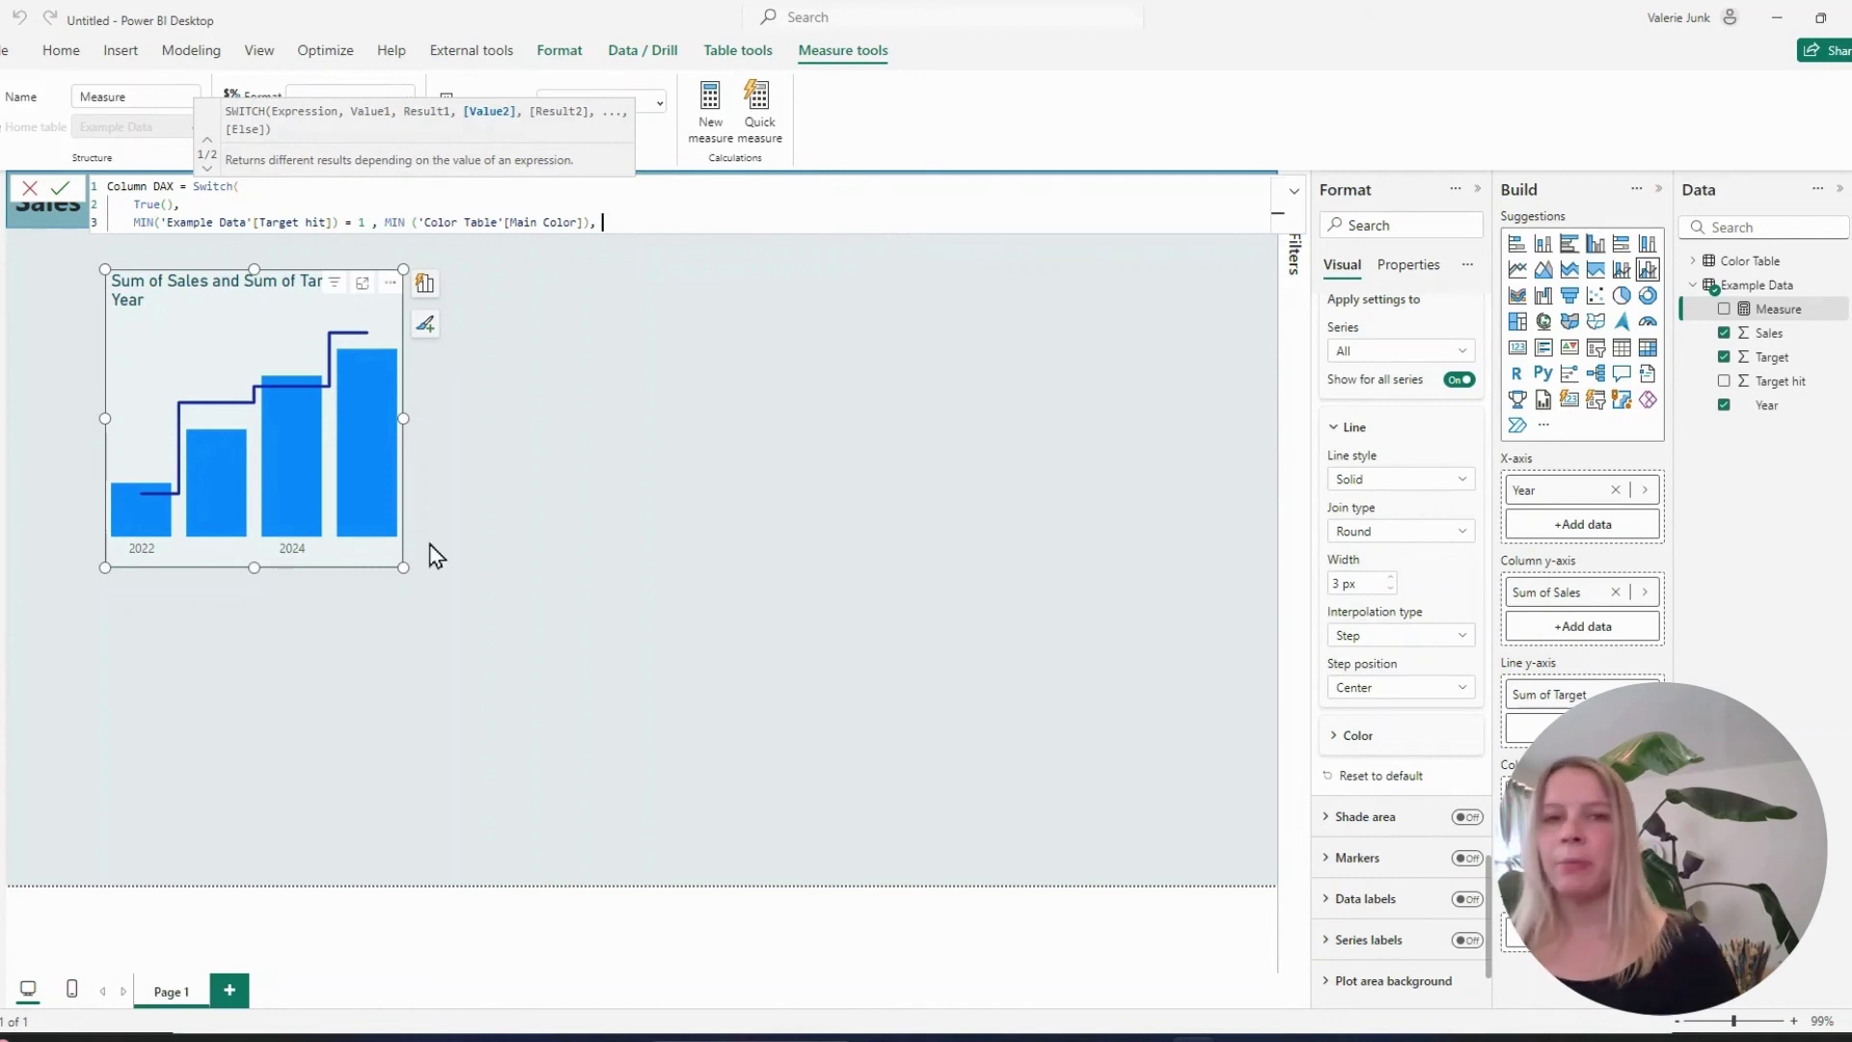
Add "#8c93a4" as the Switch formula's fallback result, close the formula and commit the Column DAX measure
{"action": "type", "text": "#8c93a4"}
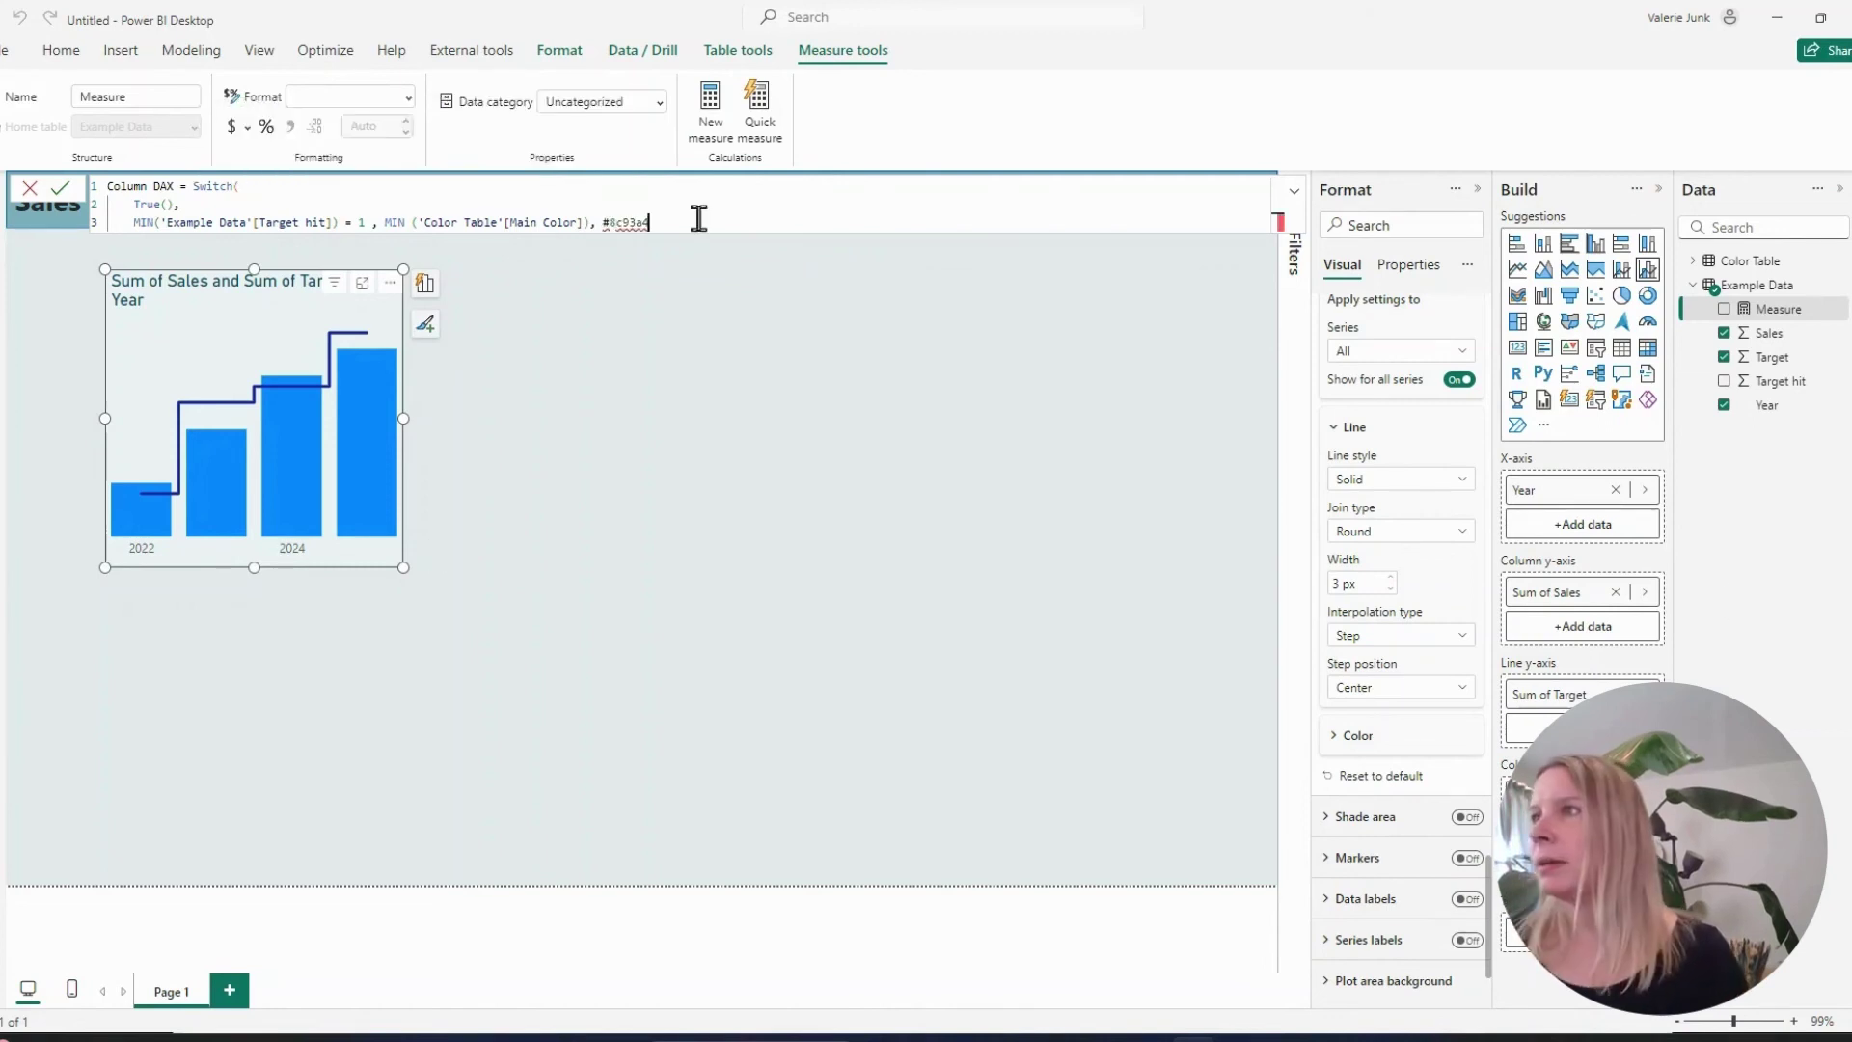
{"action": "type", "text": "\""}
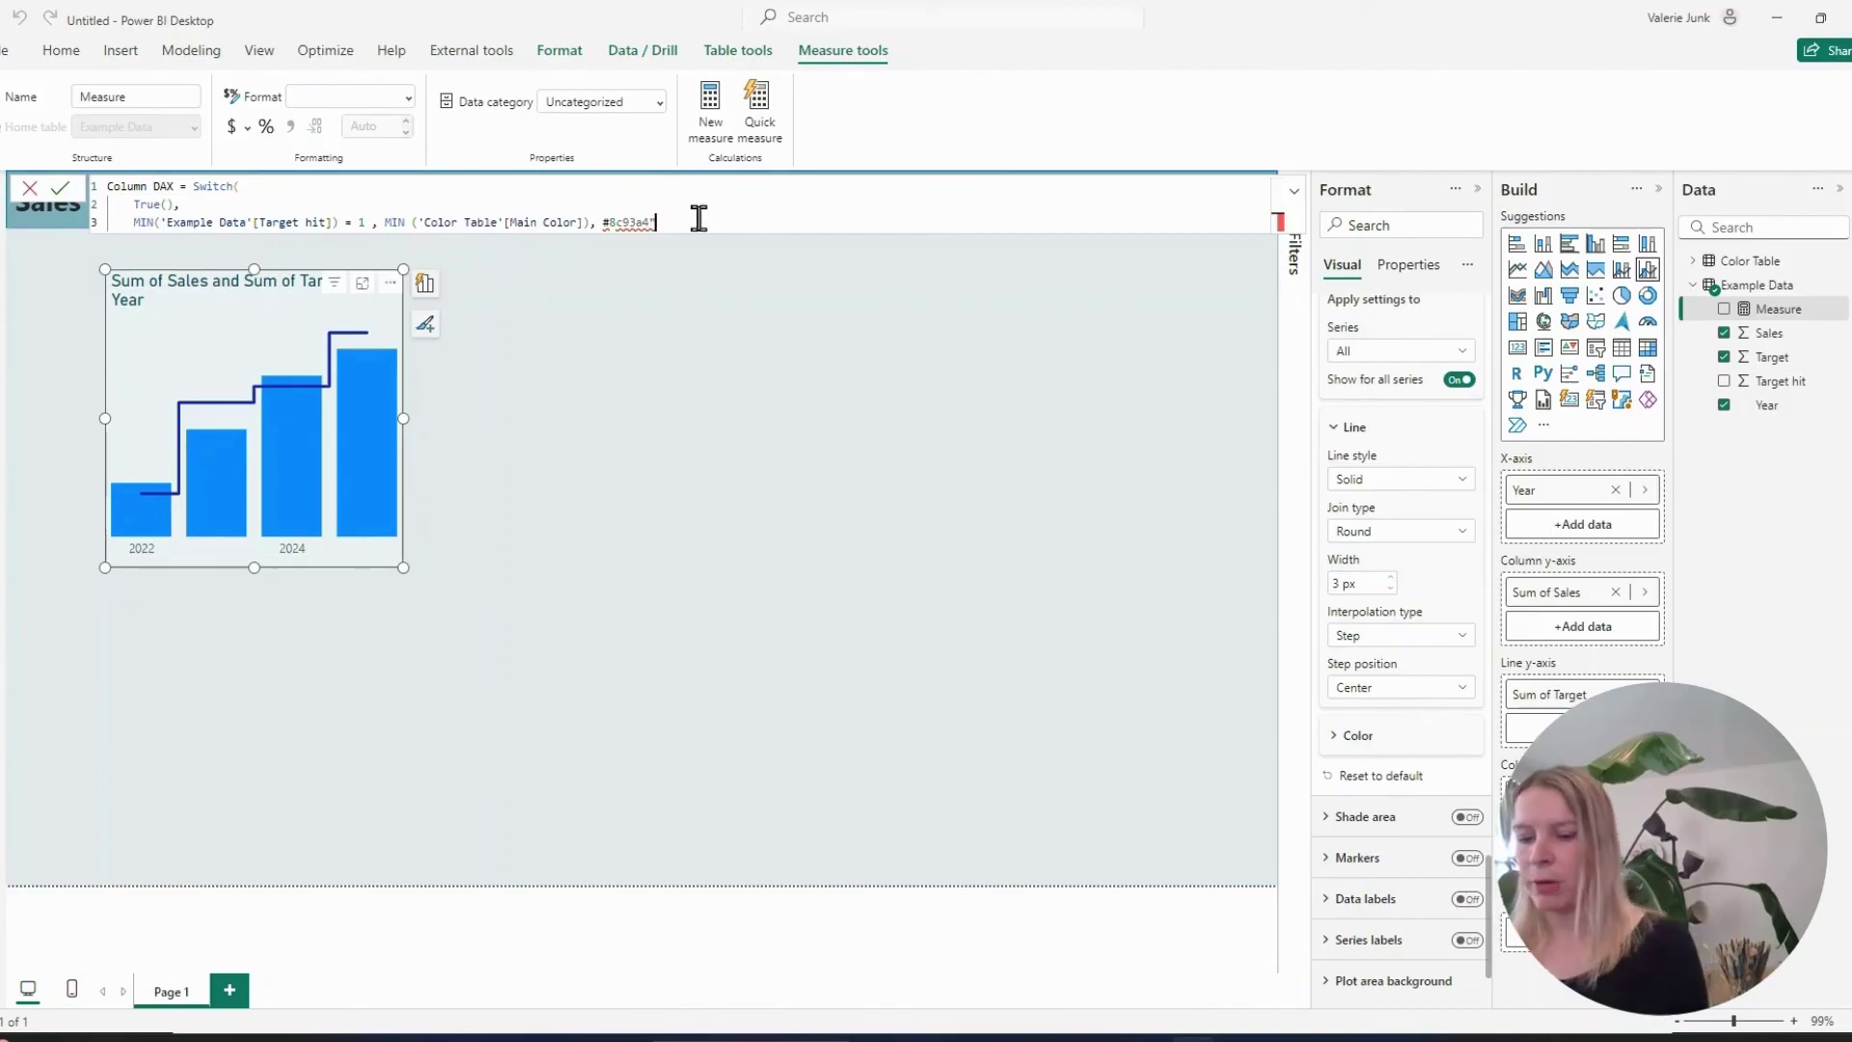
{"action": "left_click", "coordinate": [606, 224]}
{"action": "type", "text": "\""}
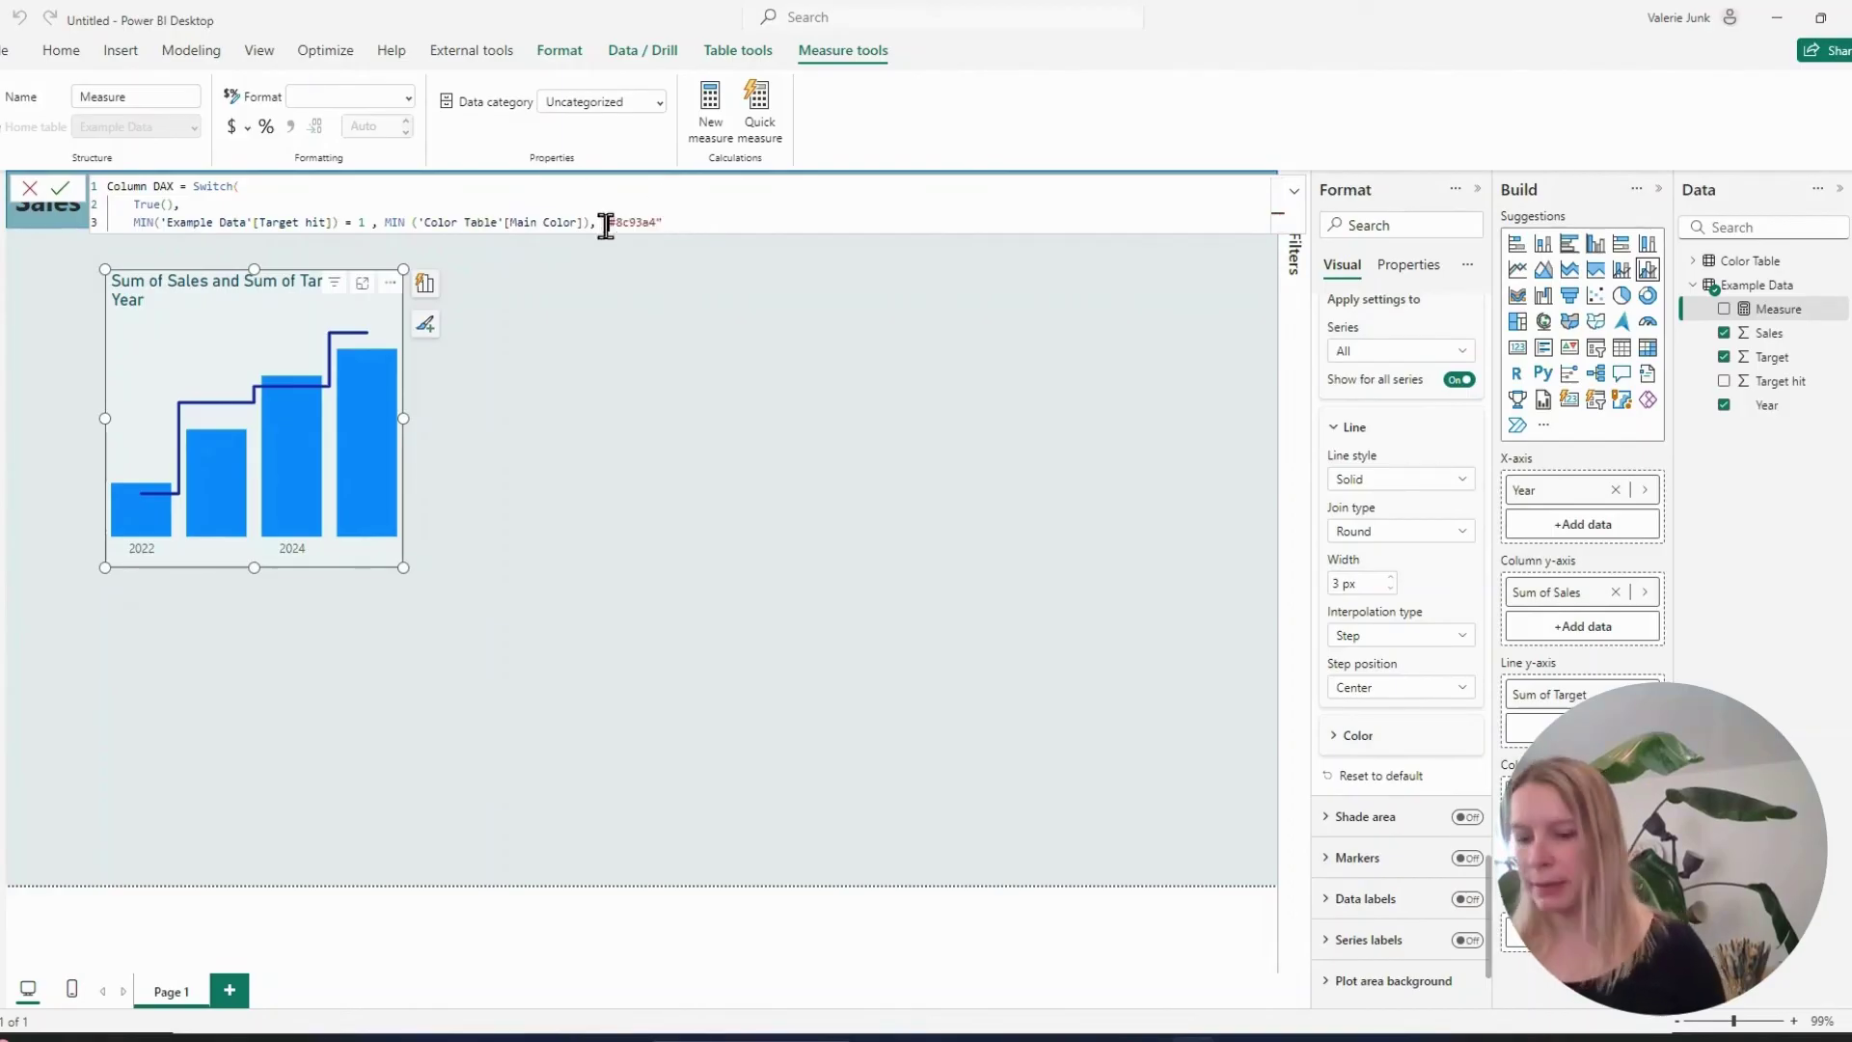
{"action": "left_click", "coordinate": [707, 220]}
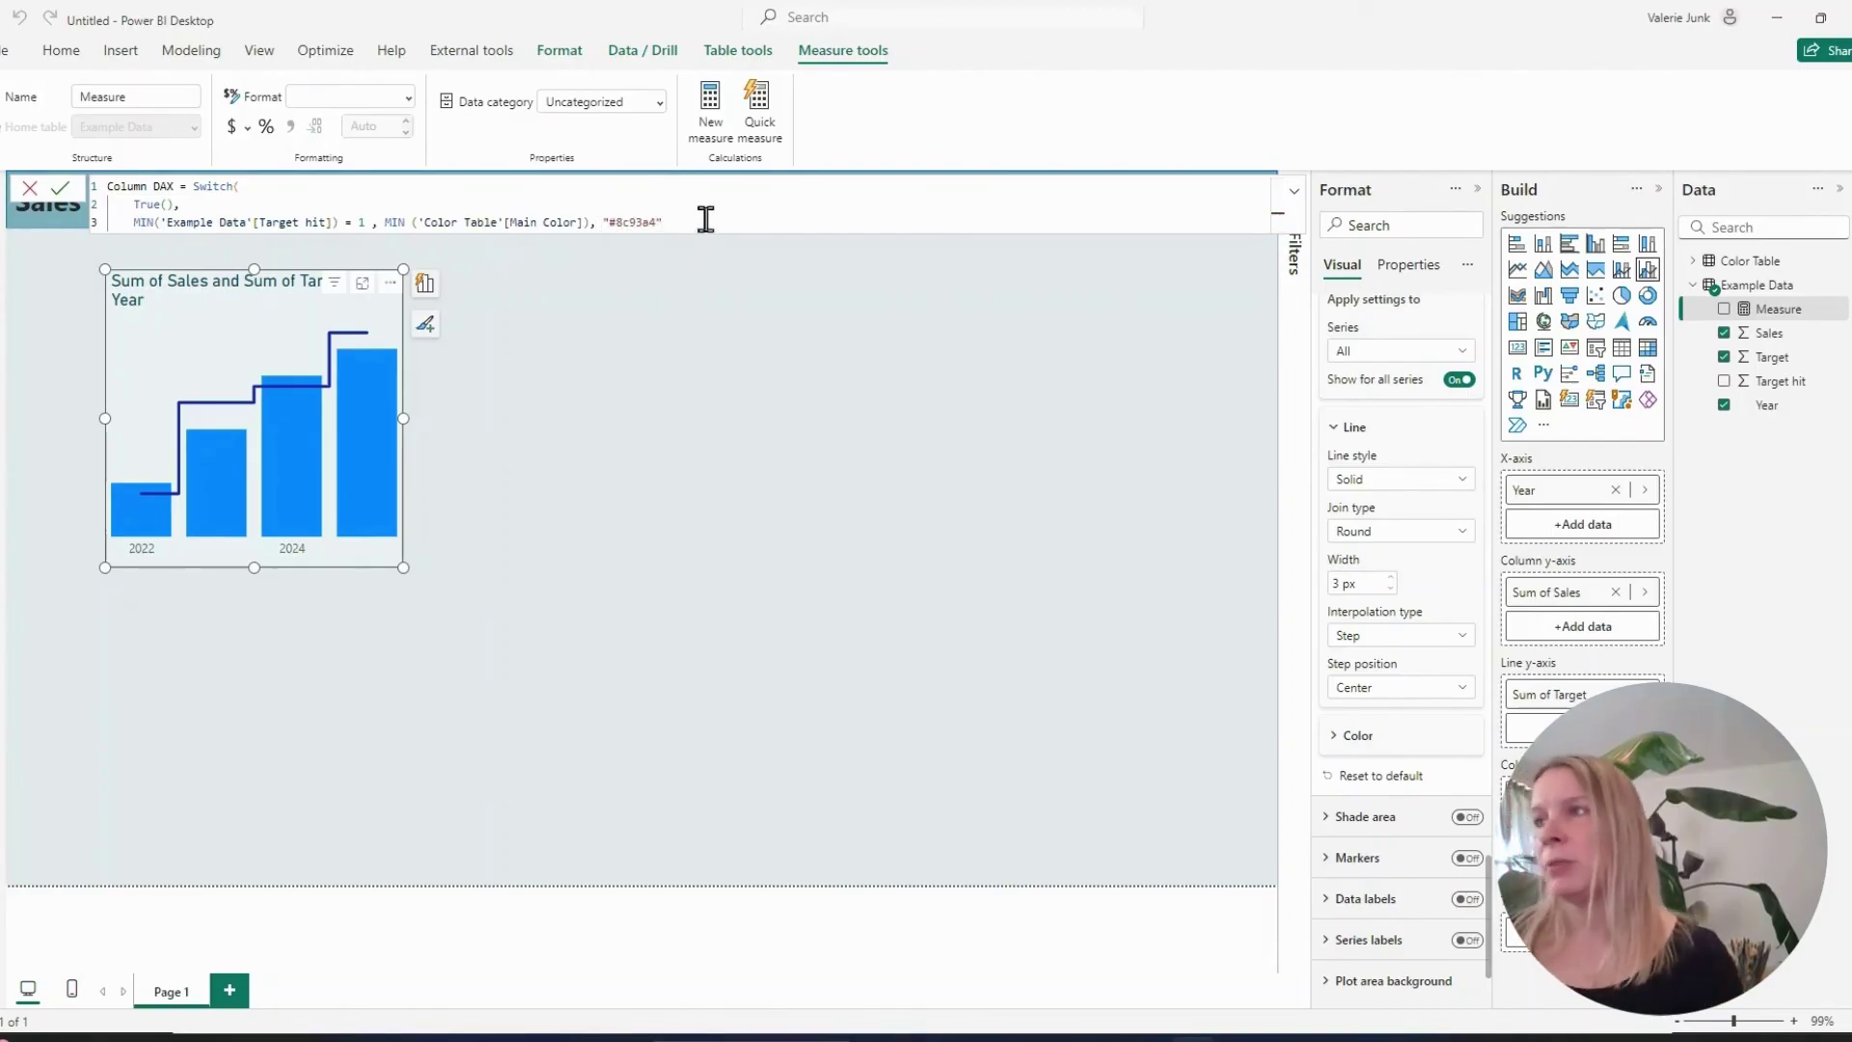
{"action": "type", "text": ")"}
{"action": "key", "text": "Return"}
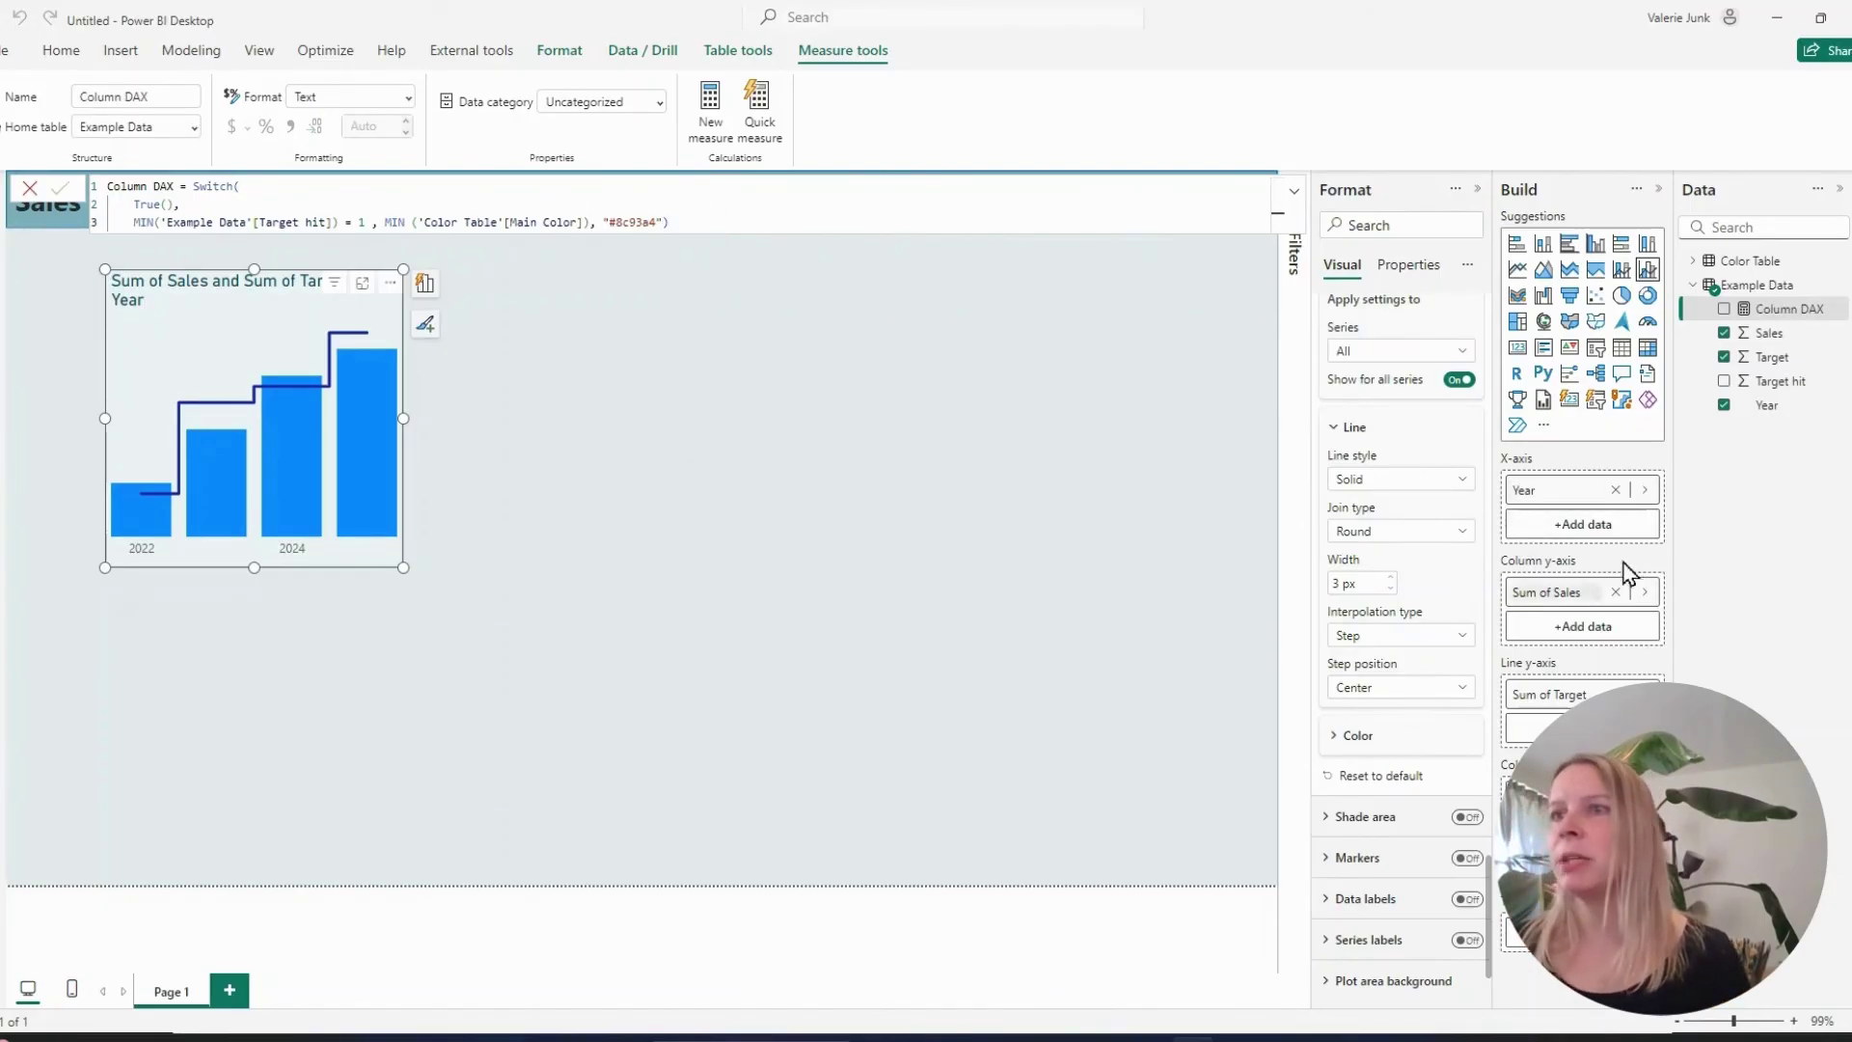
Apply conditional formatting to the chart's column colour by field value, based on the Column DAX measure
{"action": "scroll", "coordinate": [1467, 781], "scroll_direction": "up", "scroll_amount": 3}
{"action": "scroll", "coordinate": [1364, 676], "scroll_direction": "up", "scroll_amount": 5}
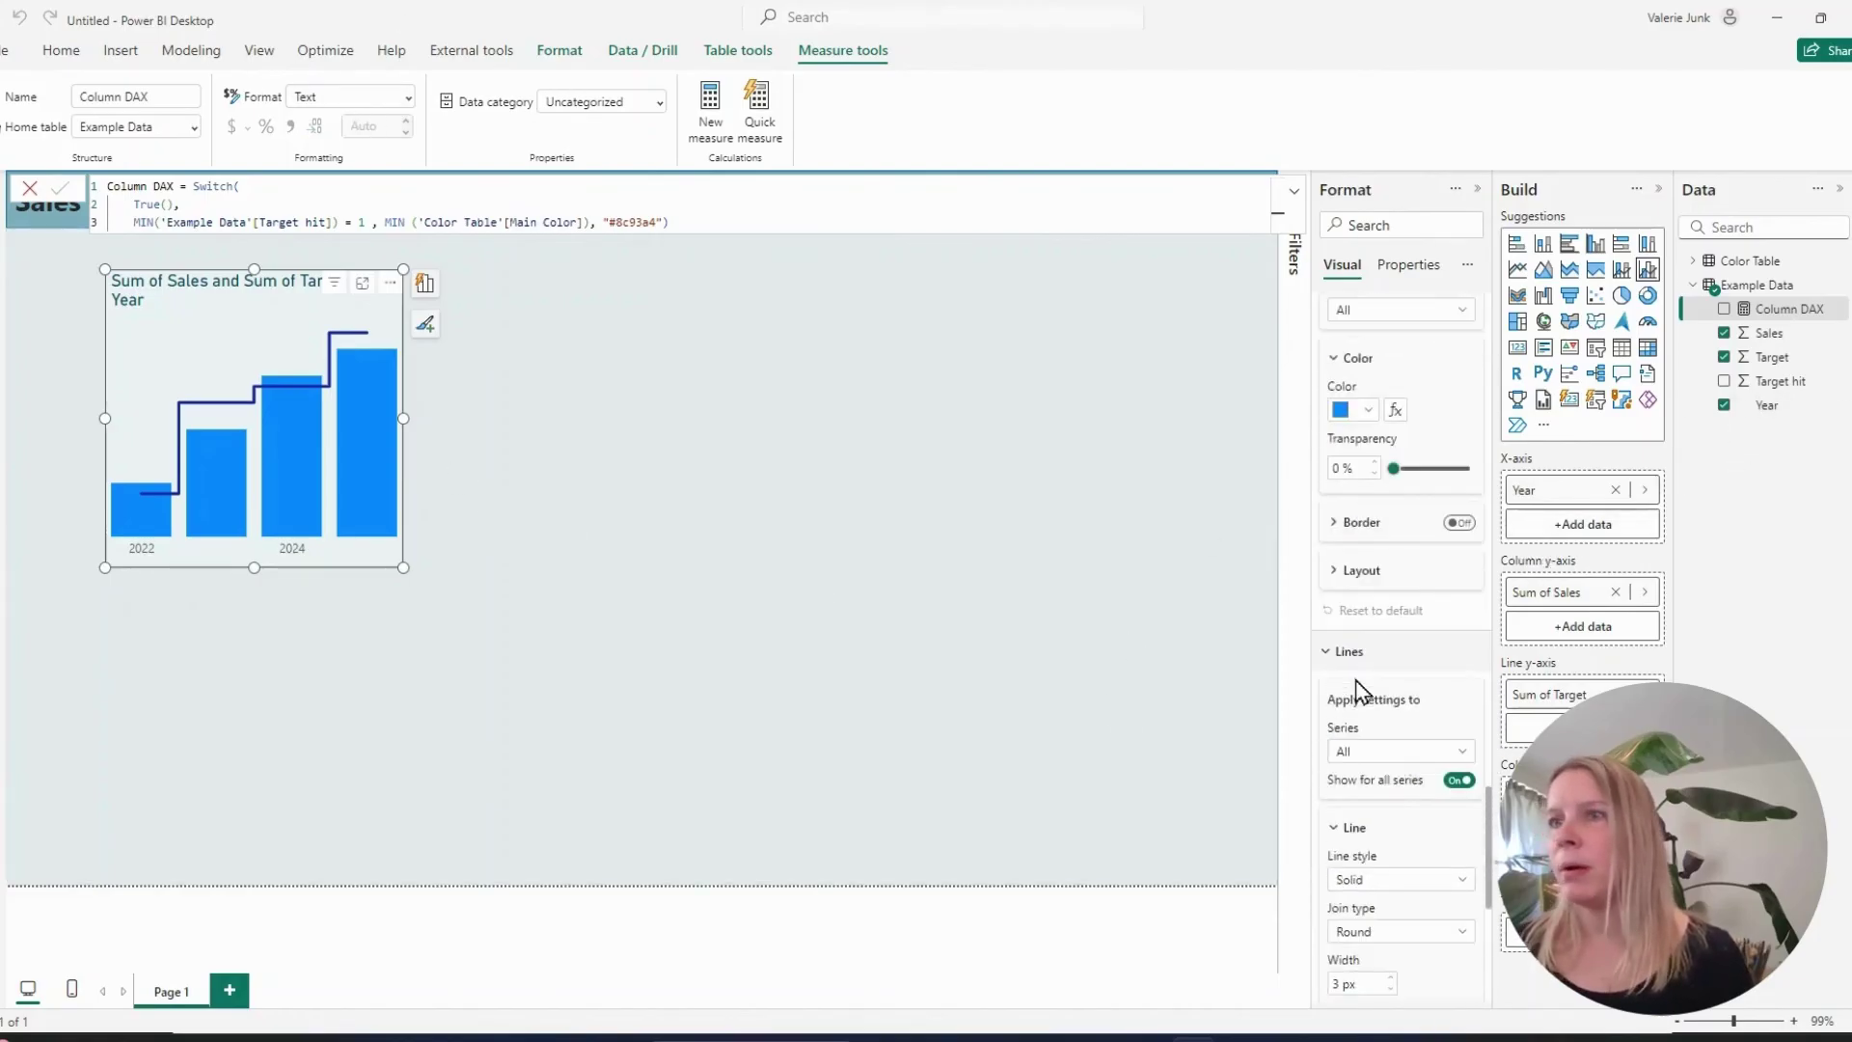
{"action": "left_click", "coordinate": [1396, 612]}
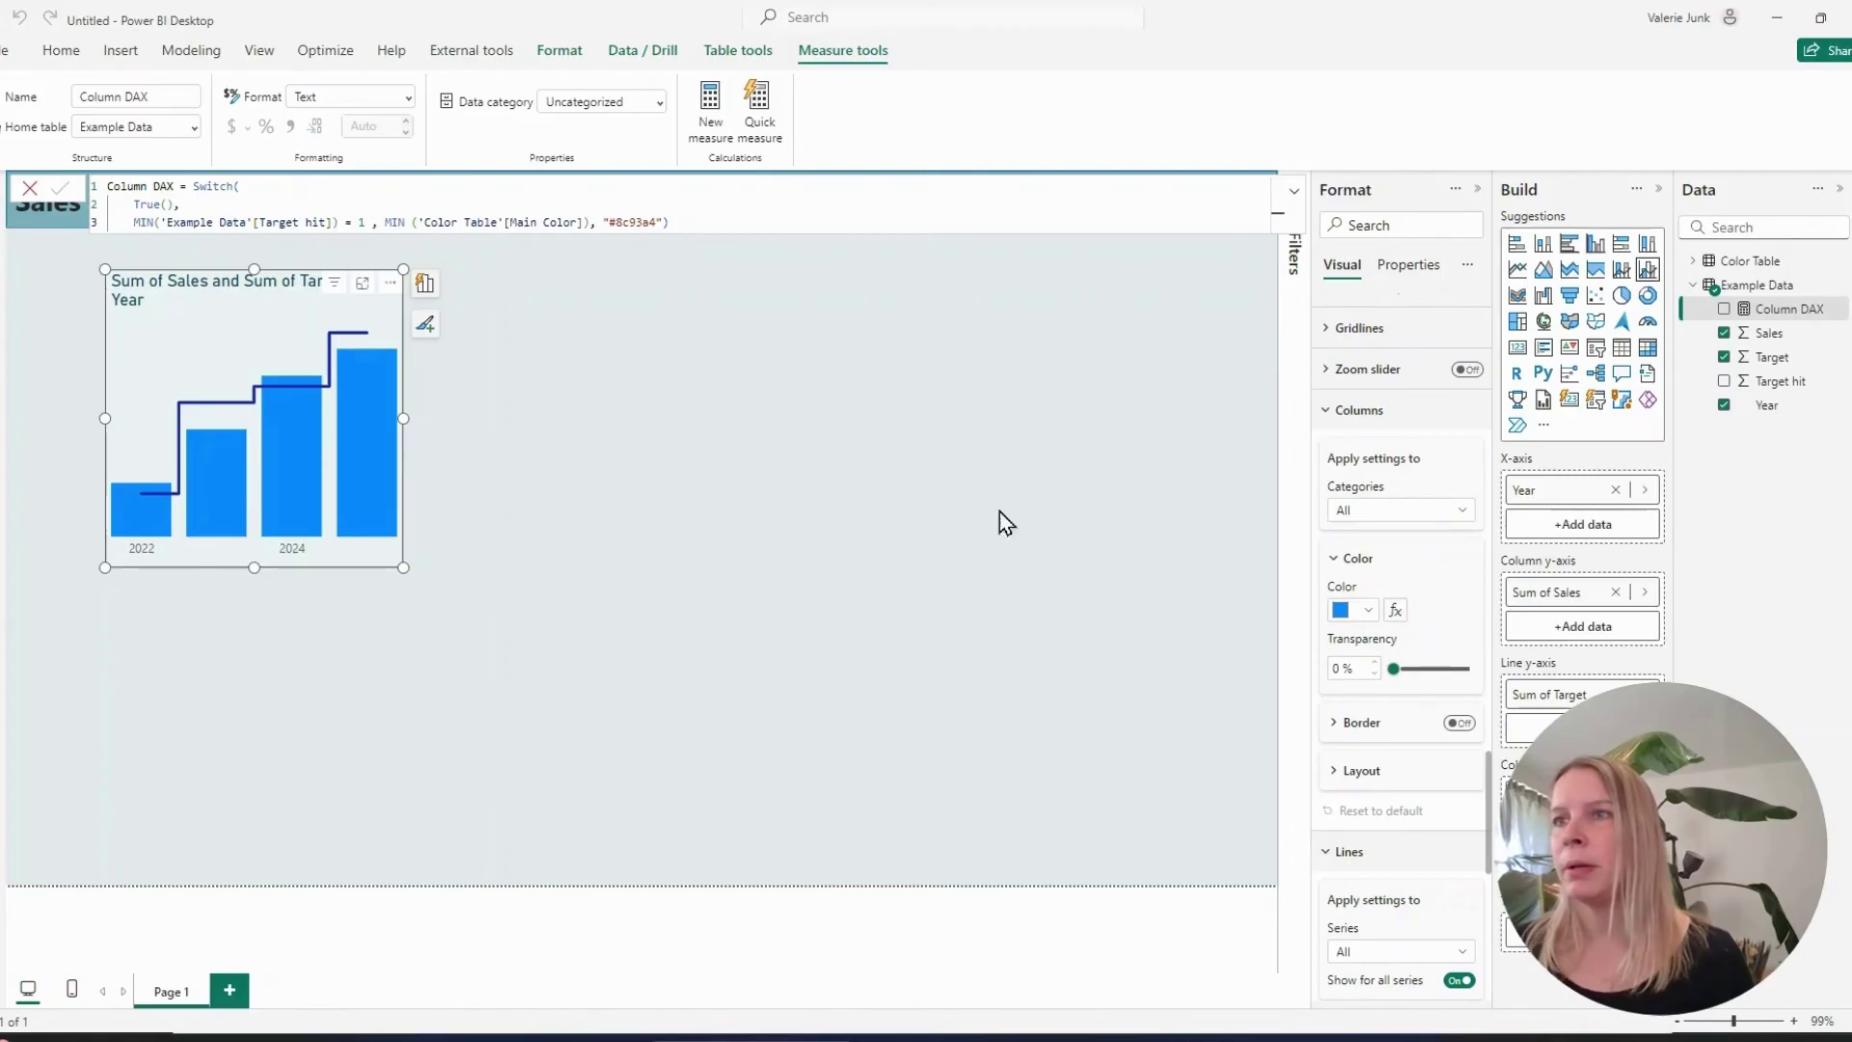
{"action": "left_click", "coordinate": [546, 322]}
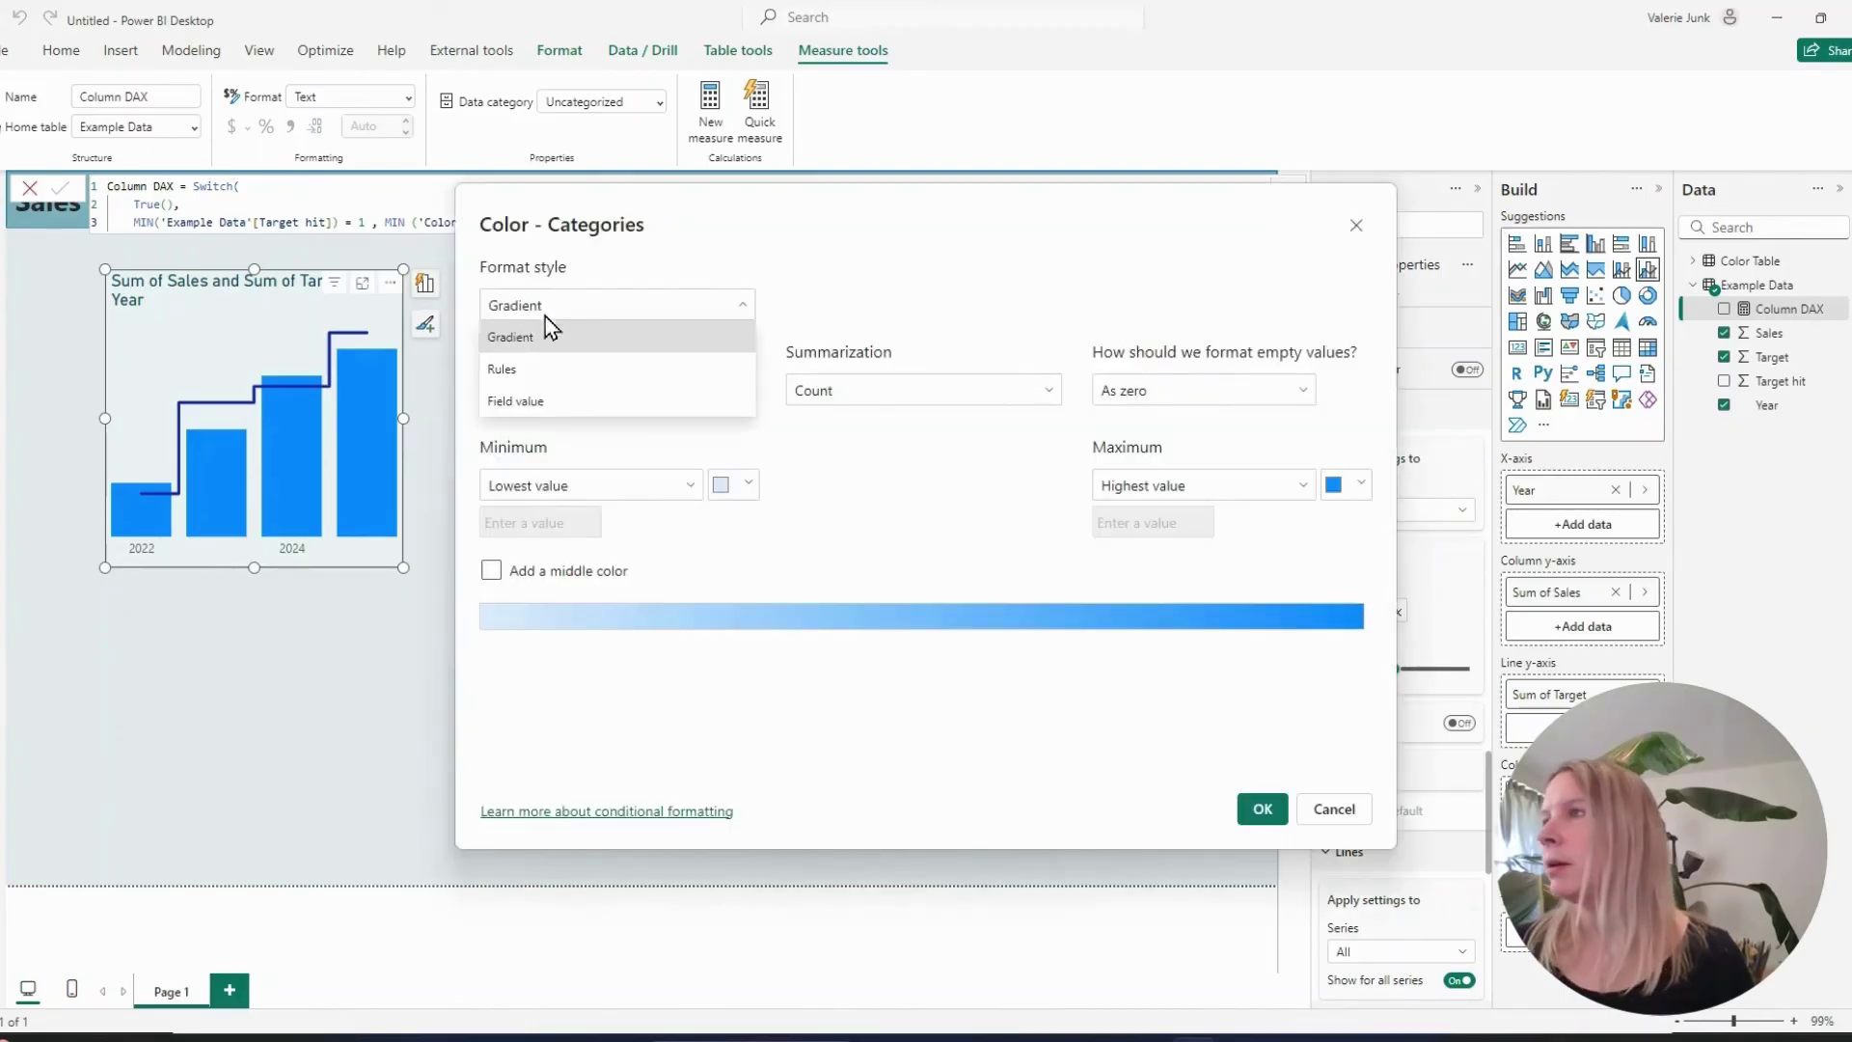
{"action": "left_click", "coordinate": [533, 401]}
{"action": "left_click", "coordinate": [538, 405]}
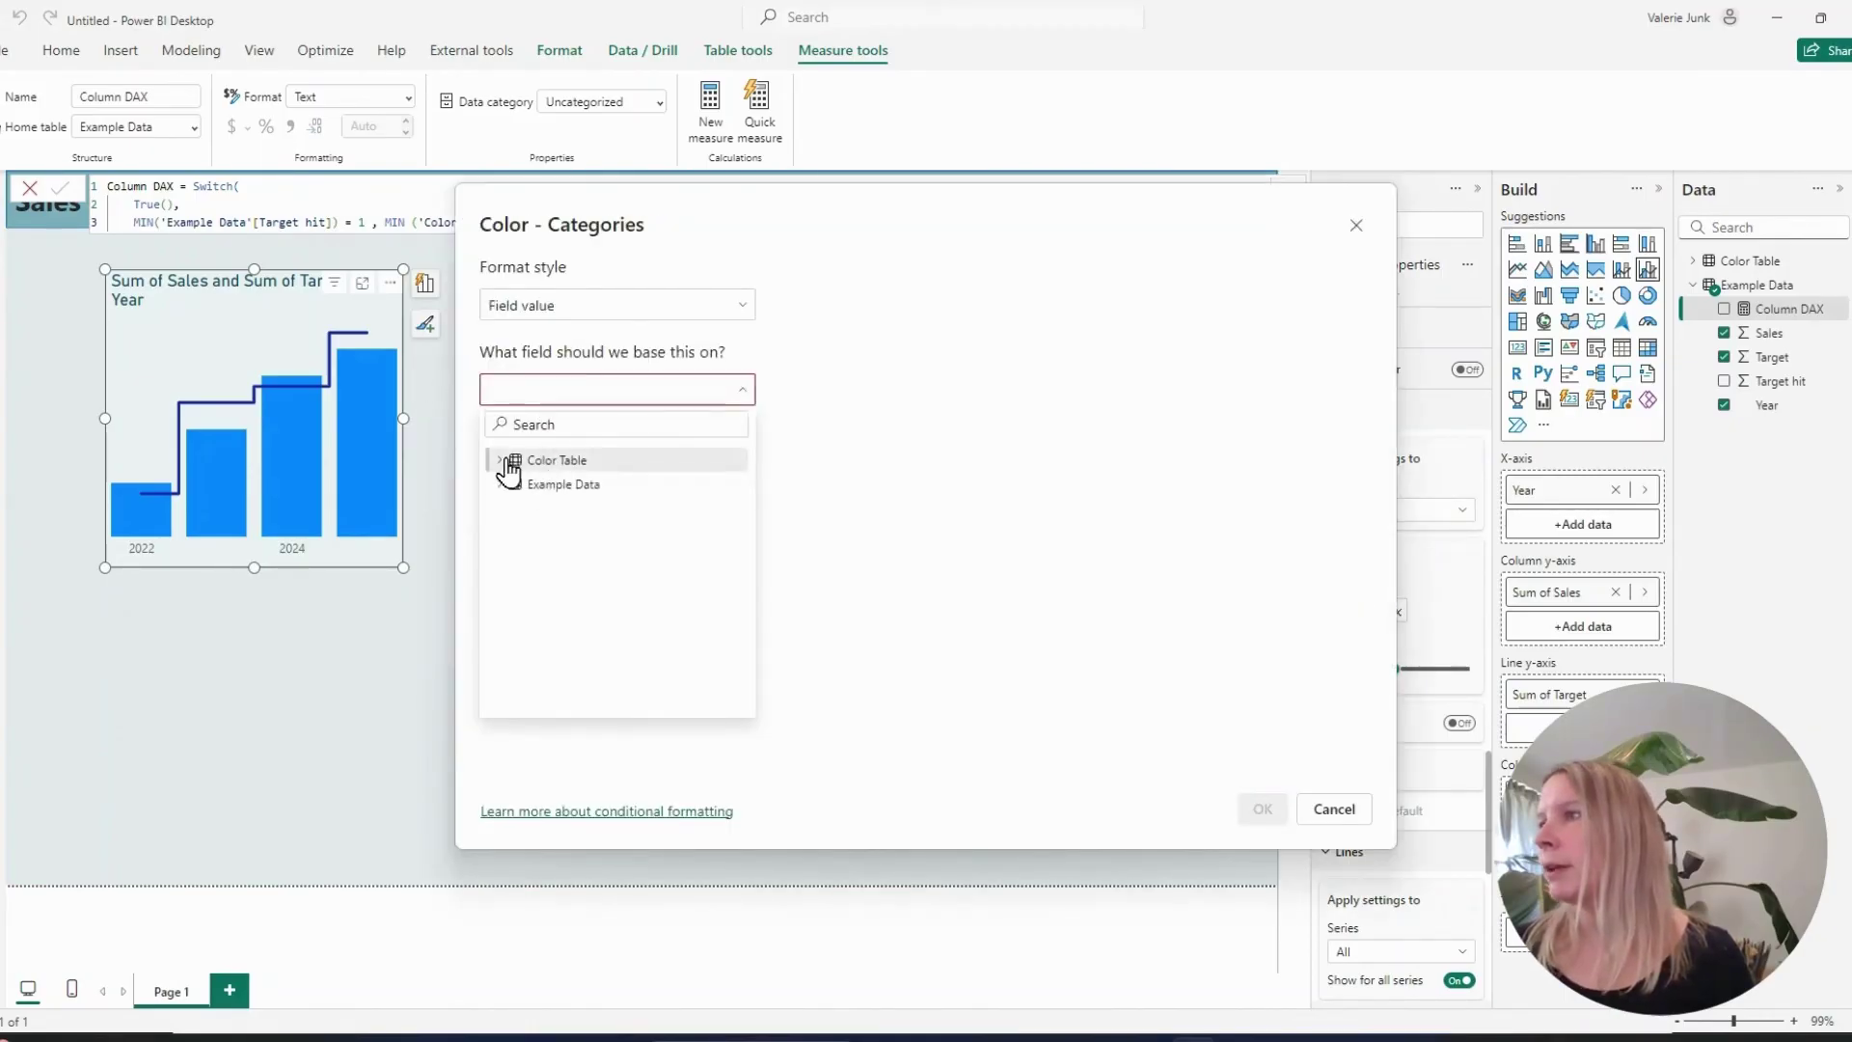
{"action": "left_click", "coordinate": [499, 484]}
{"action": "left_click", "coordinate": [532, 511]}
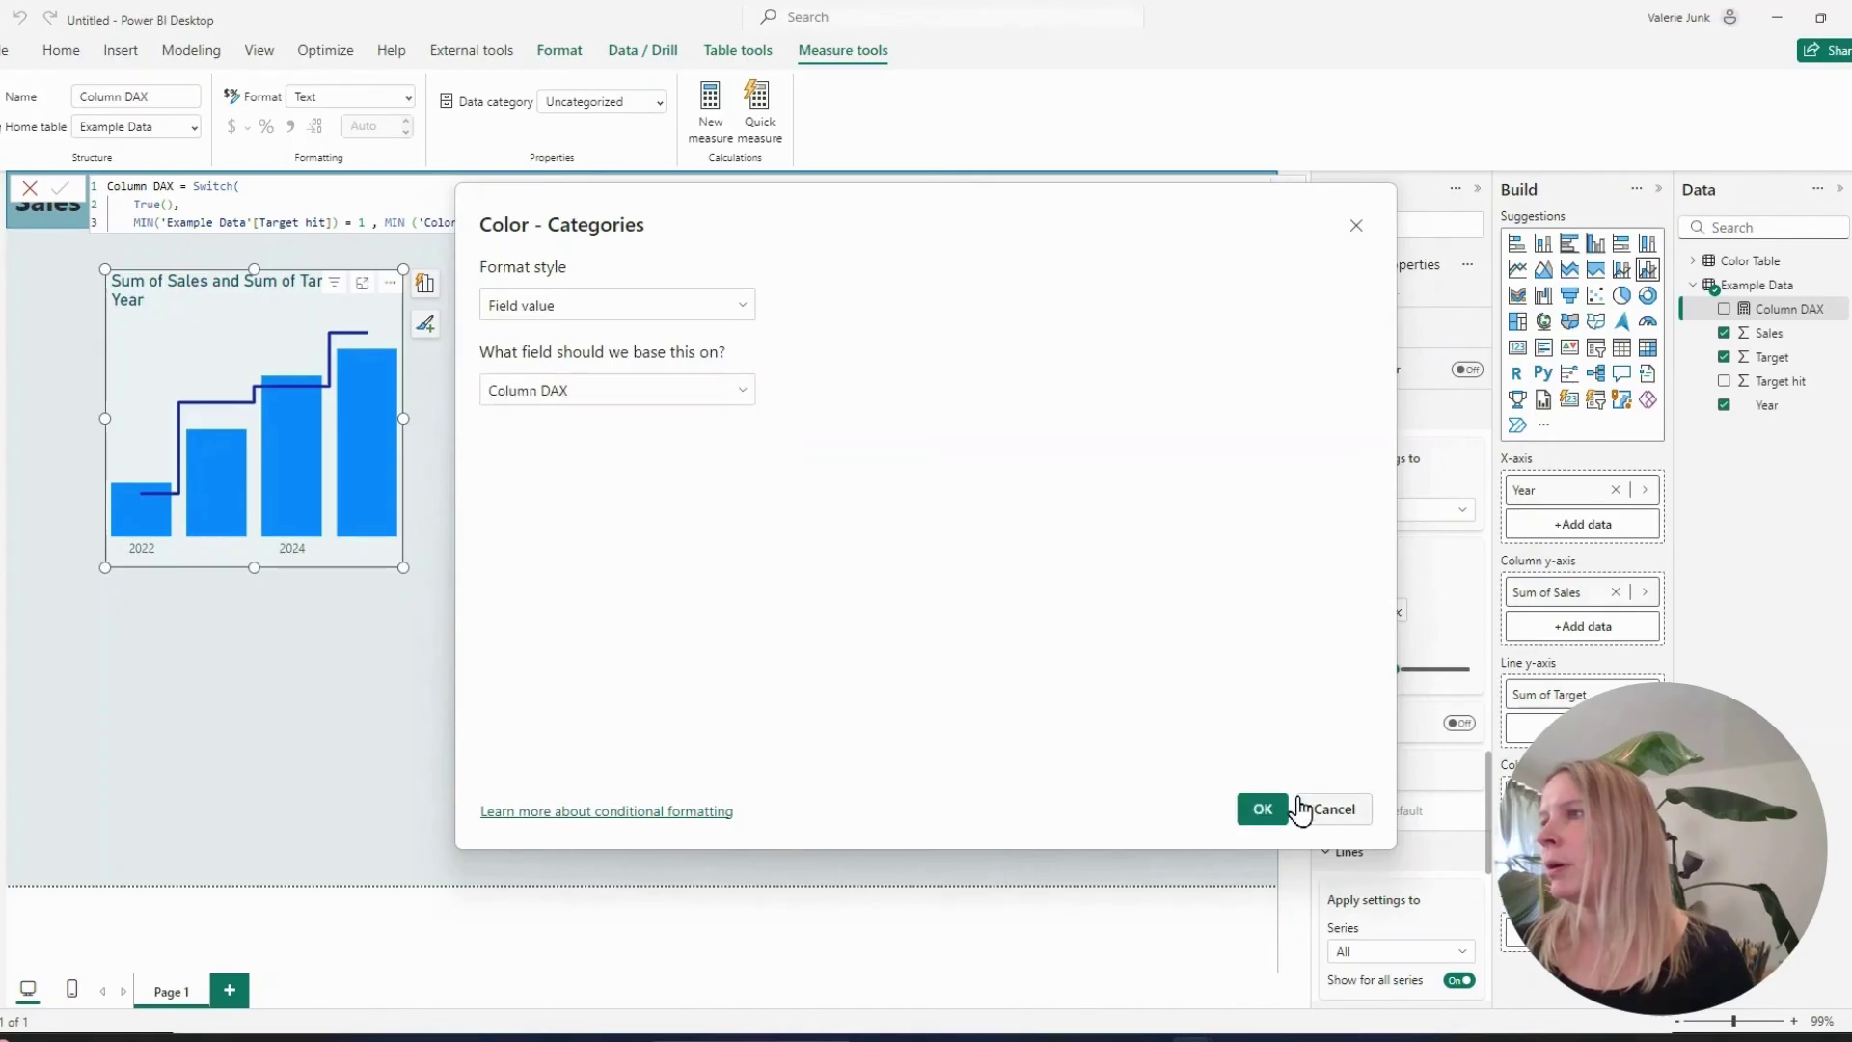
{"action": "left_click", "coordinate": [1266, 809]}
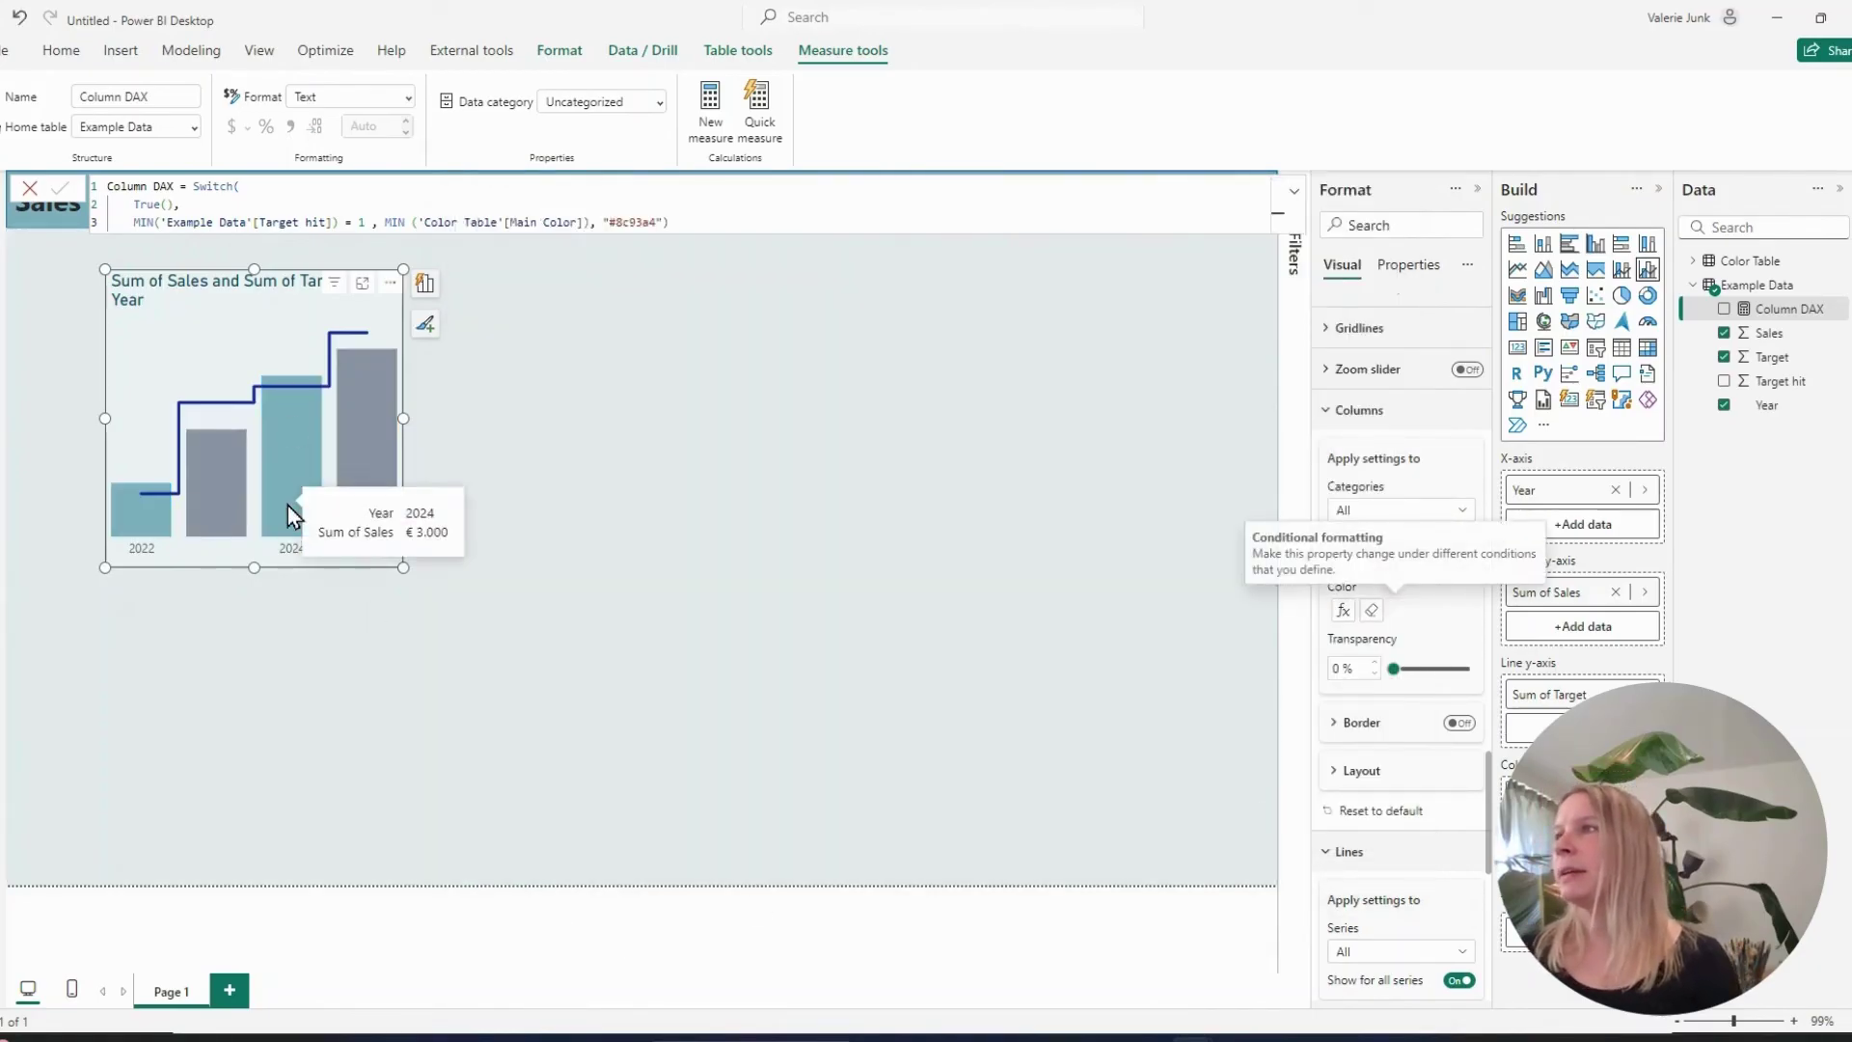
Switch the colour slicer between the dark blue, yellow and green themes to check the chart's column colours
{"action": "left_click", "coordinate": [339, 914]}
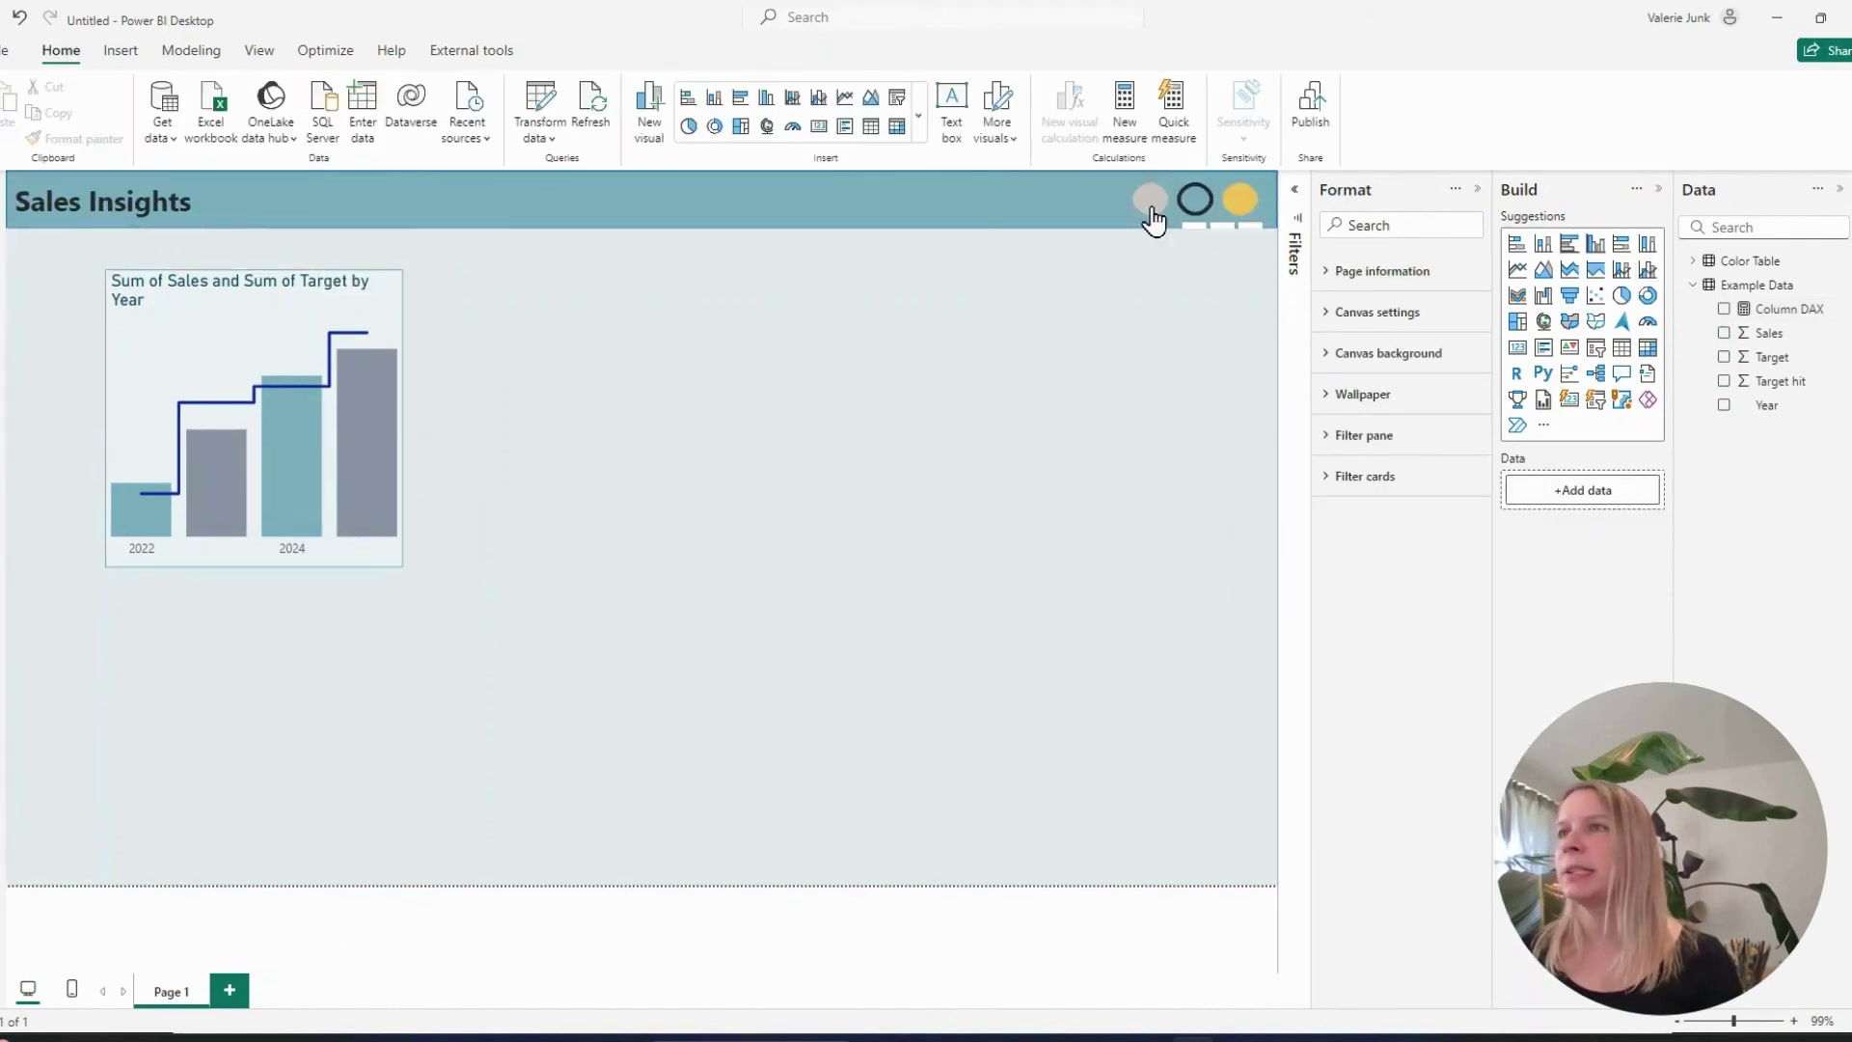
{"action": "left_click", "coordinate": [1206, 208]}
{"action": "left_click", "coordinate": [1240, 200]}
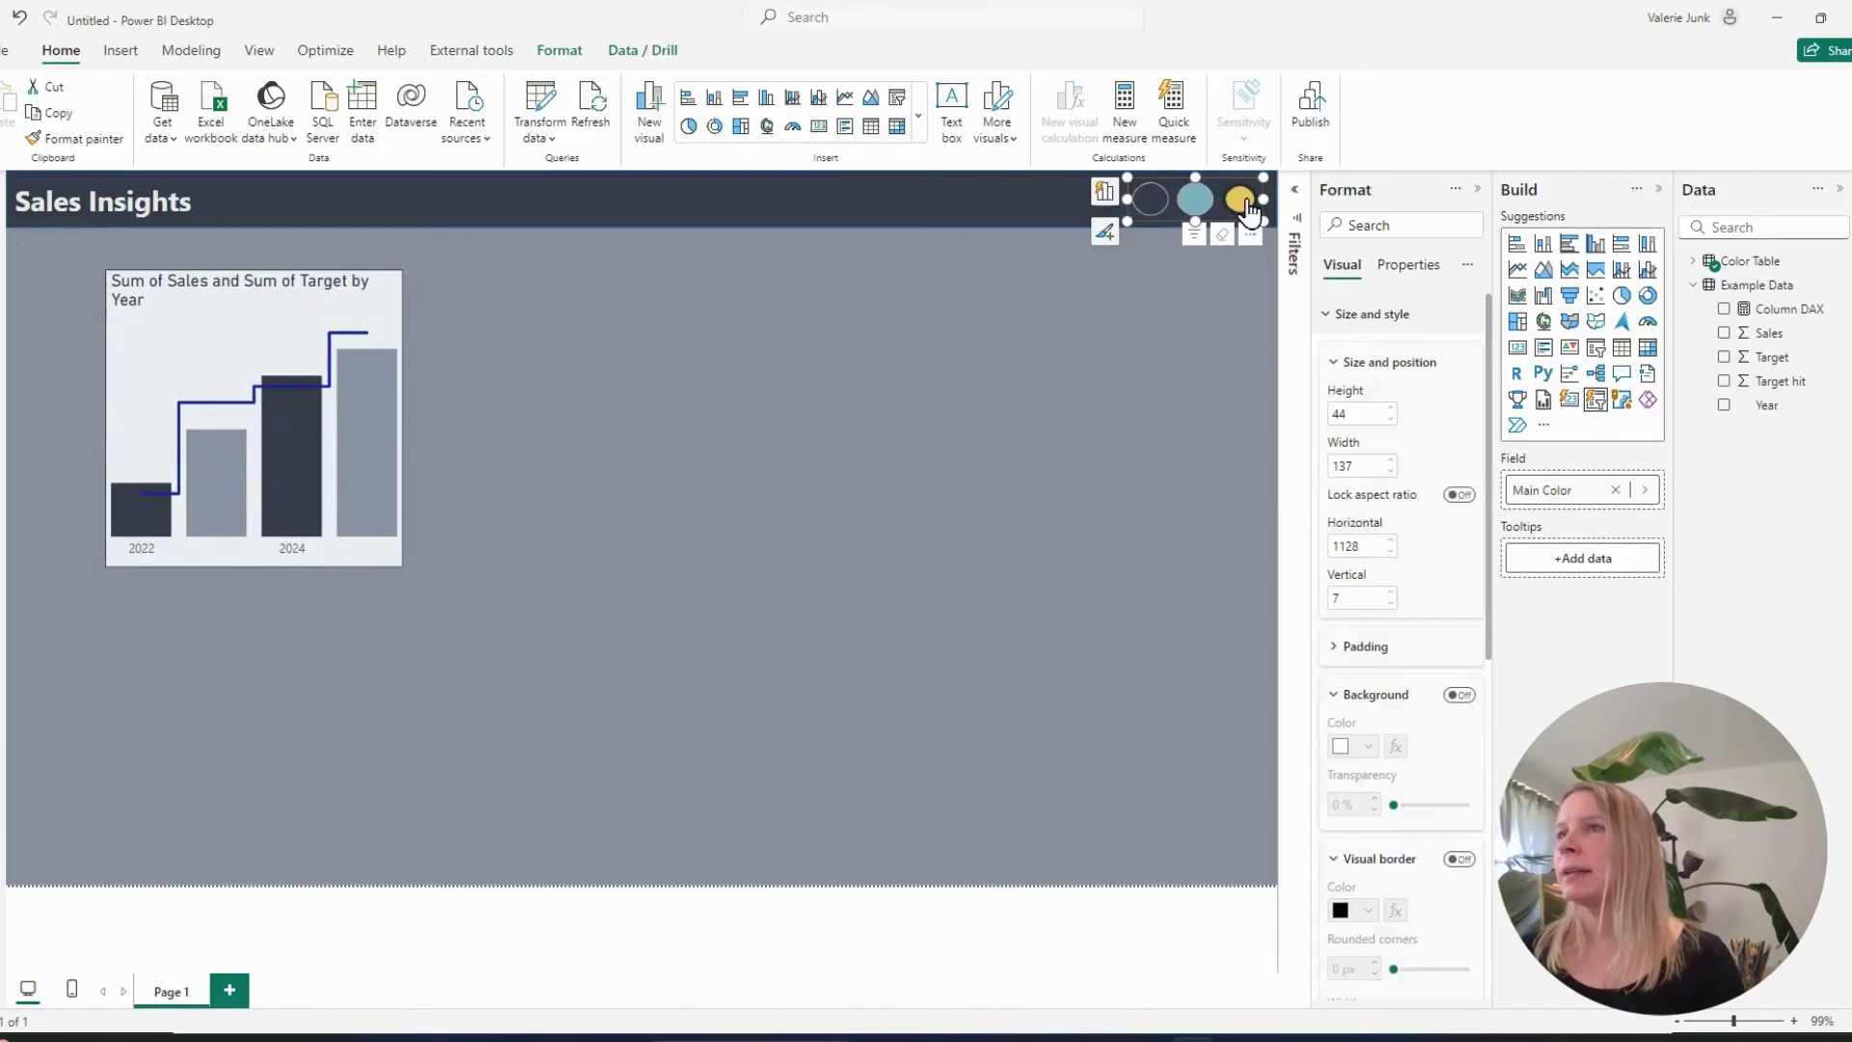
{"action": "left_click", "coordinate": [1190, 203]}
{"action": "left_click", "coordinate": [1150, 199]}
{"action": "left_click", "coordinate": [1241, 199]}
{"action": "left_click", "coordinate": [1195, 199]}
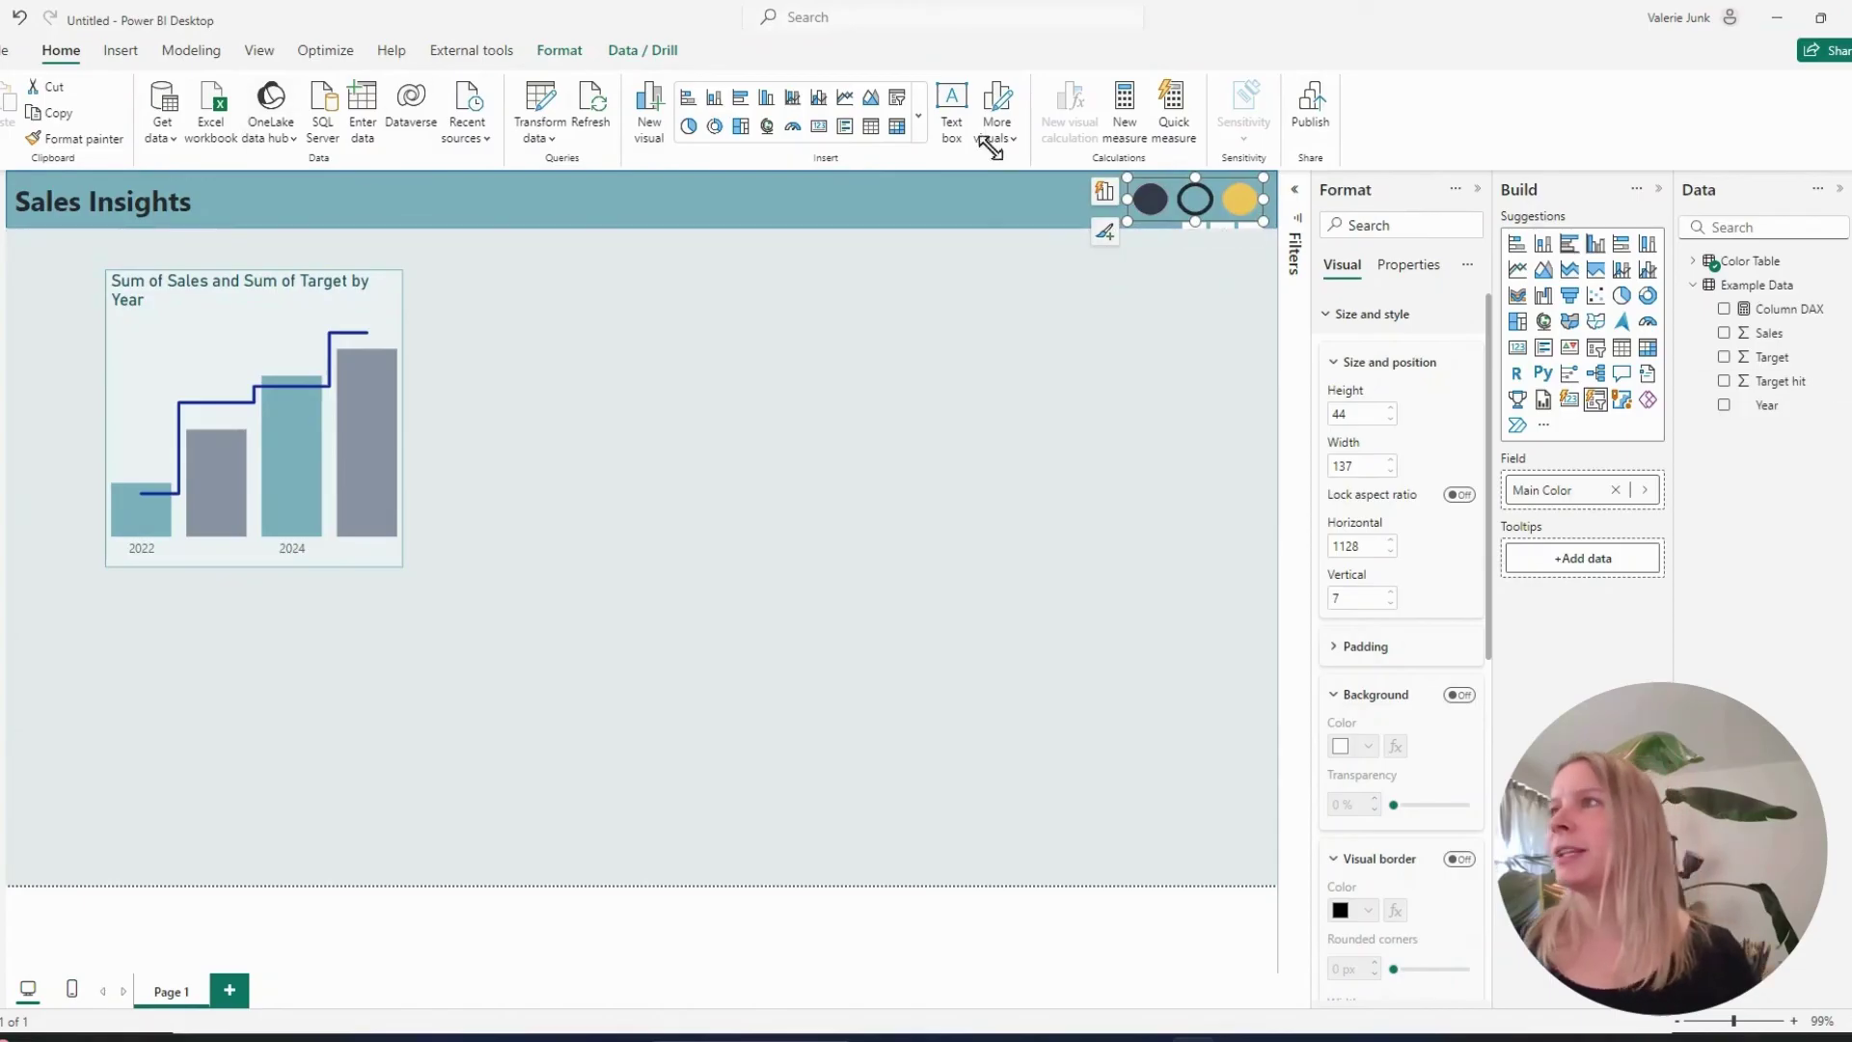
Open the Color Table's source in Power Query Editor and add a column named Neutral color
{"action": "left_click", "coordinate": [547, 149]}
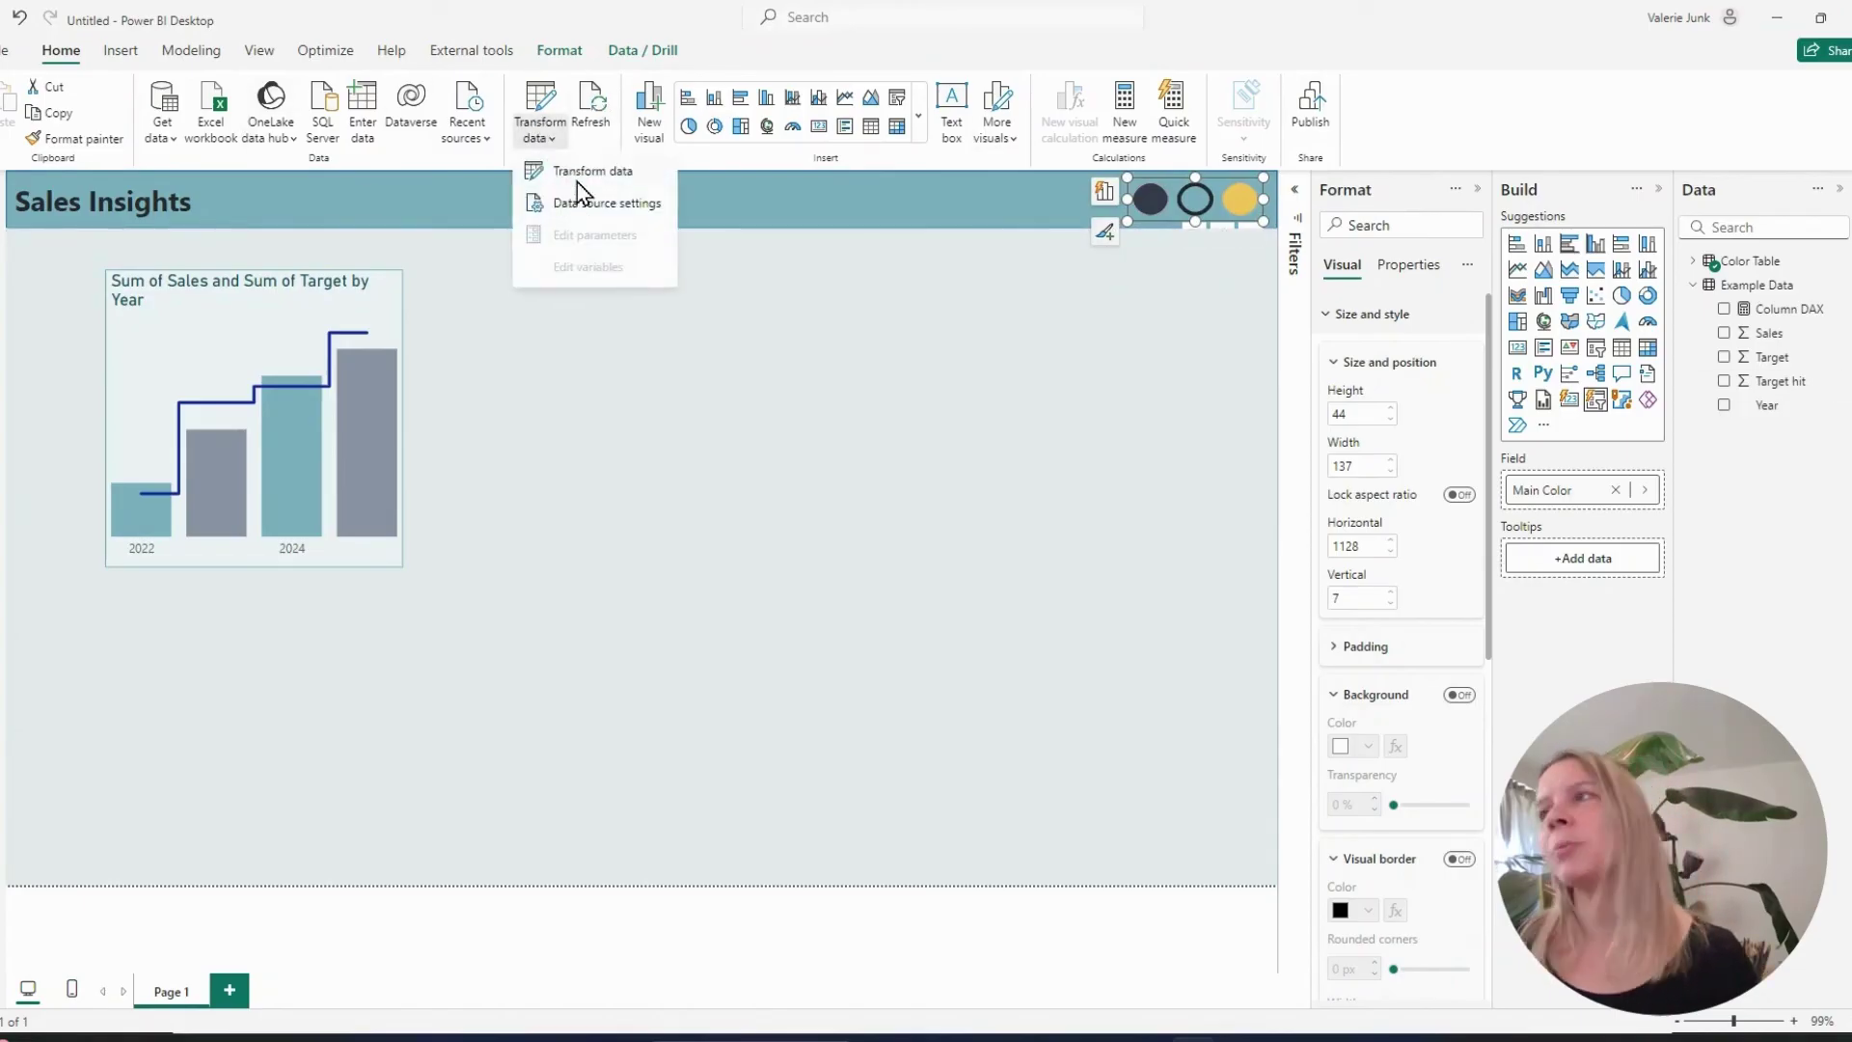
{"action": "left_click", "coordinate": [577, 182]}
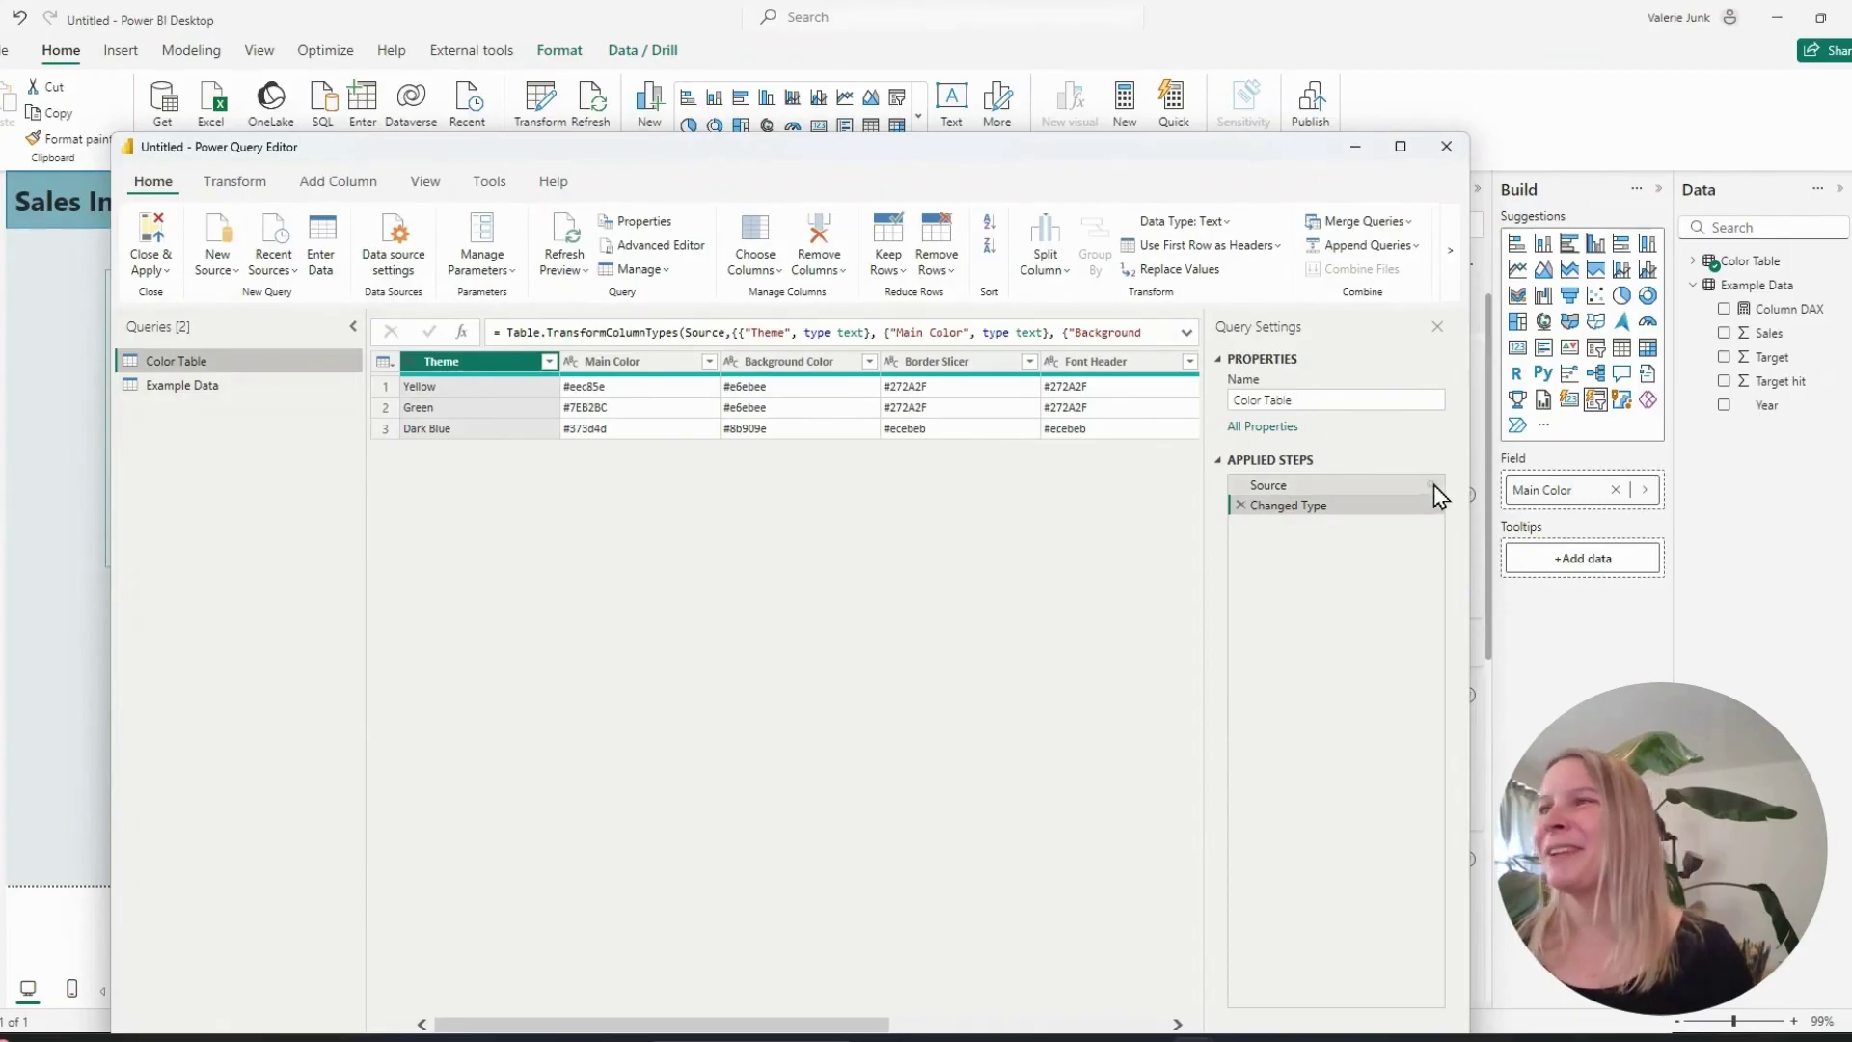
{"action": "left_click", "coordinate": [1266, 486]}
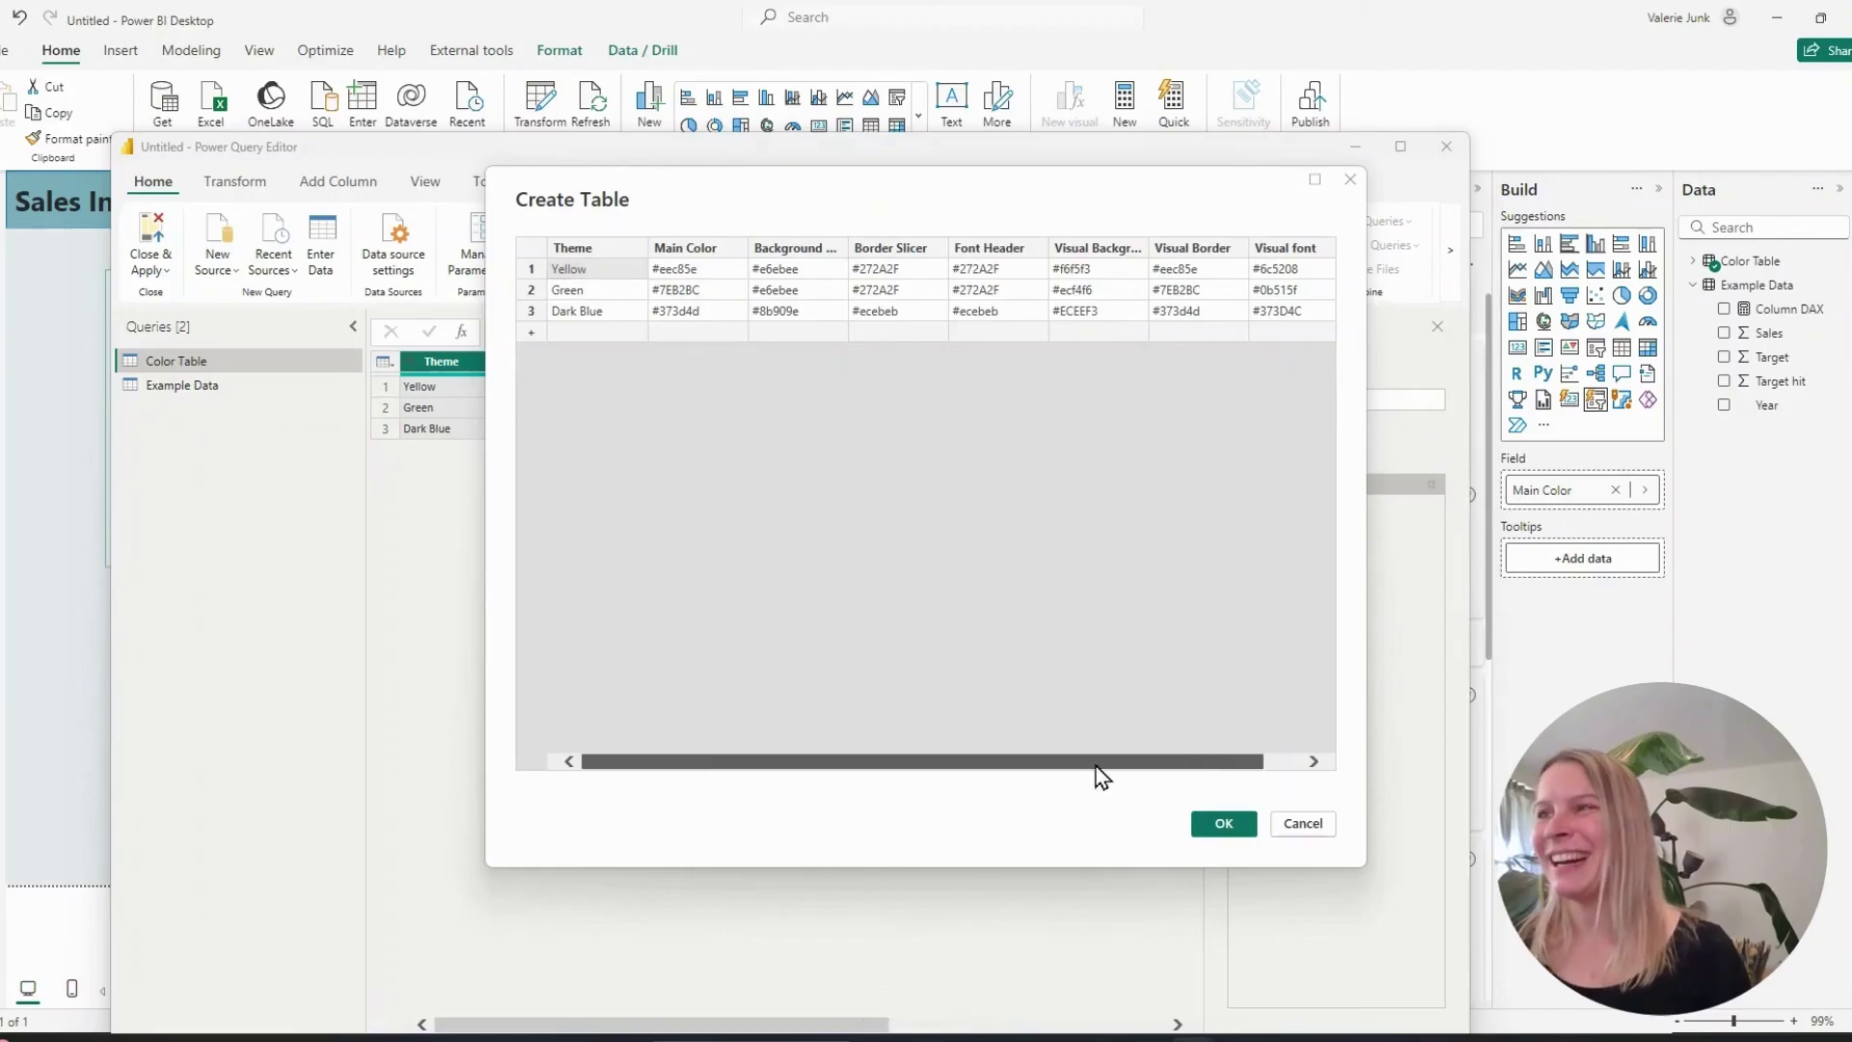
{"action": "left_click_drag", "start_coordinate": [1096, 766], "coordinate": [1183, 766]}
{"action": "left_click", "coordinate": [1316, 249]}
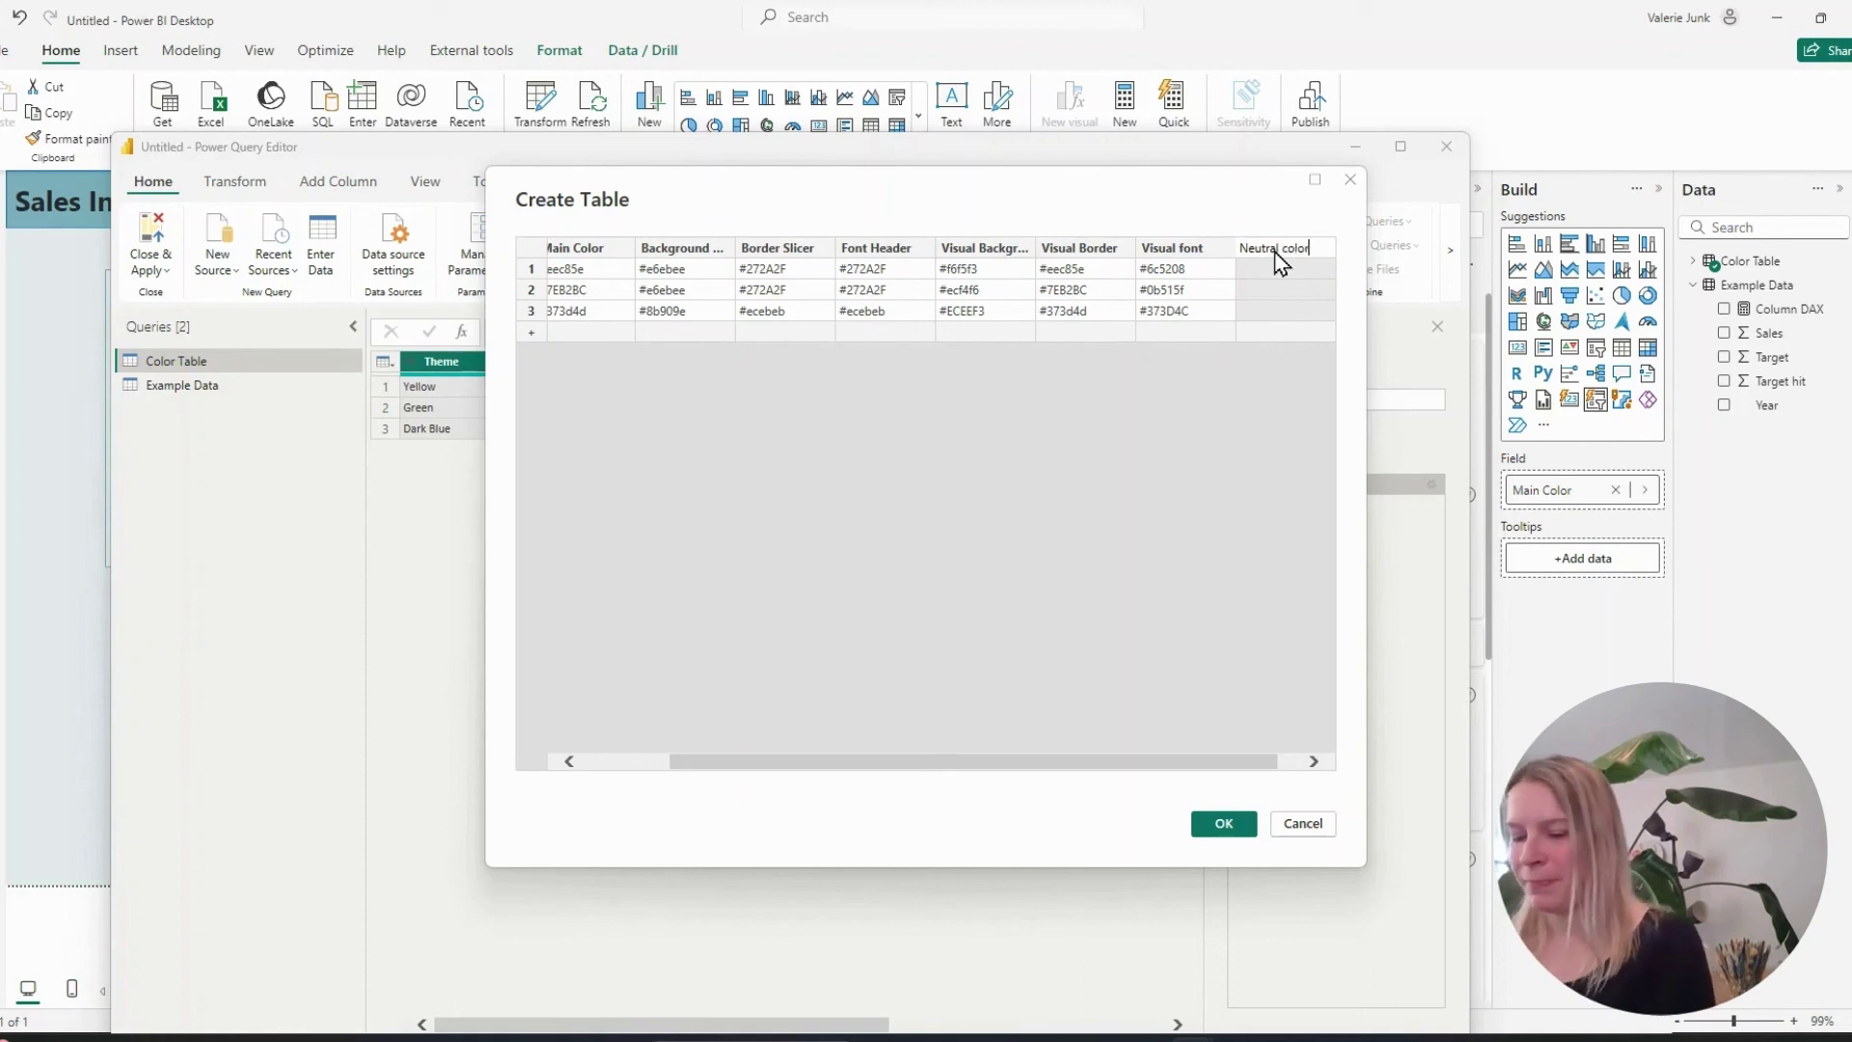
{"action": "key", "text": "Return"}
Fill Neutral color with #8c93a4 for the Yellow, Green and Dark Blue rows, and apply the changes to the report
{"action": "type", "text": "#8c93a4"}
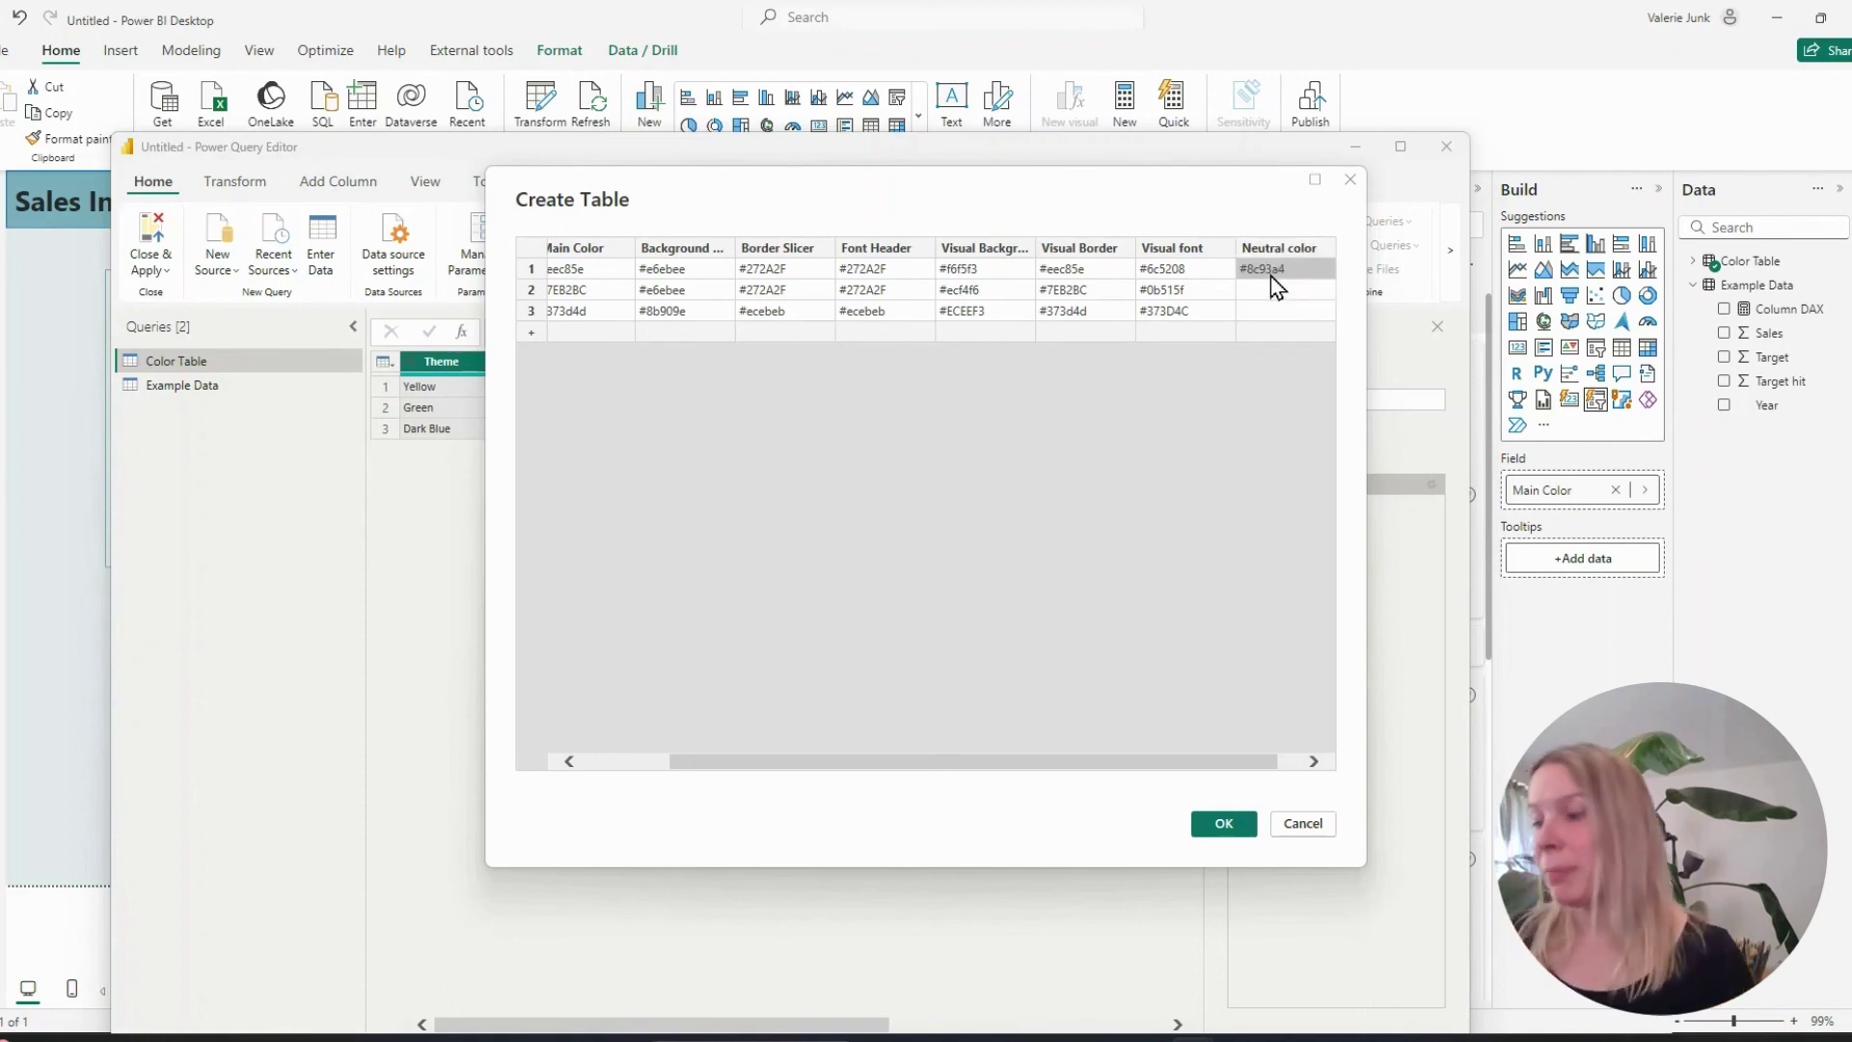
{"action": "left_click", "coordinate": [1272, 290]}
{"action": "key", "text": "ctrl+v"}
{"action": "left_click", "coordinate": [1275, 311]}
{"action": "key", "text": "ctrl+v"}
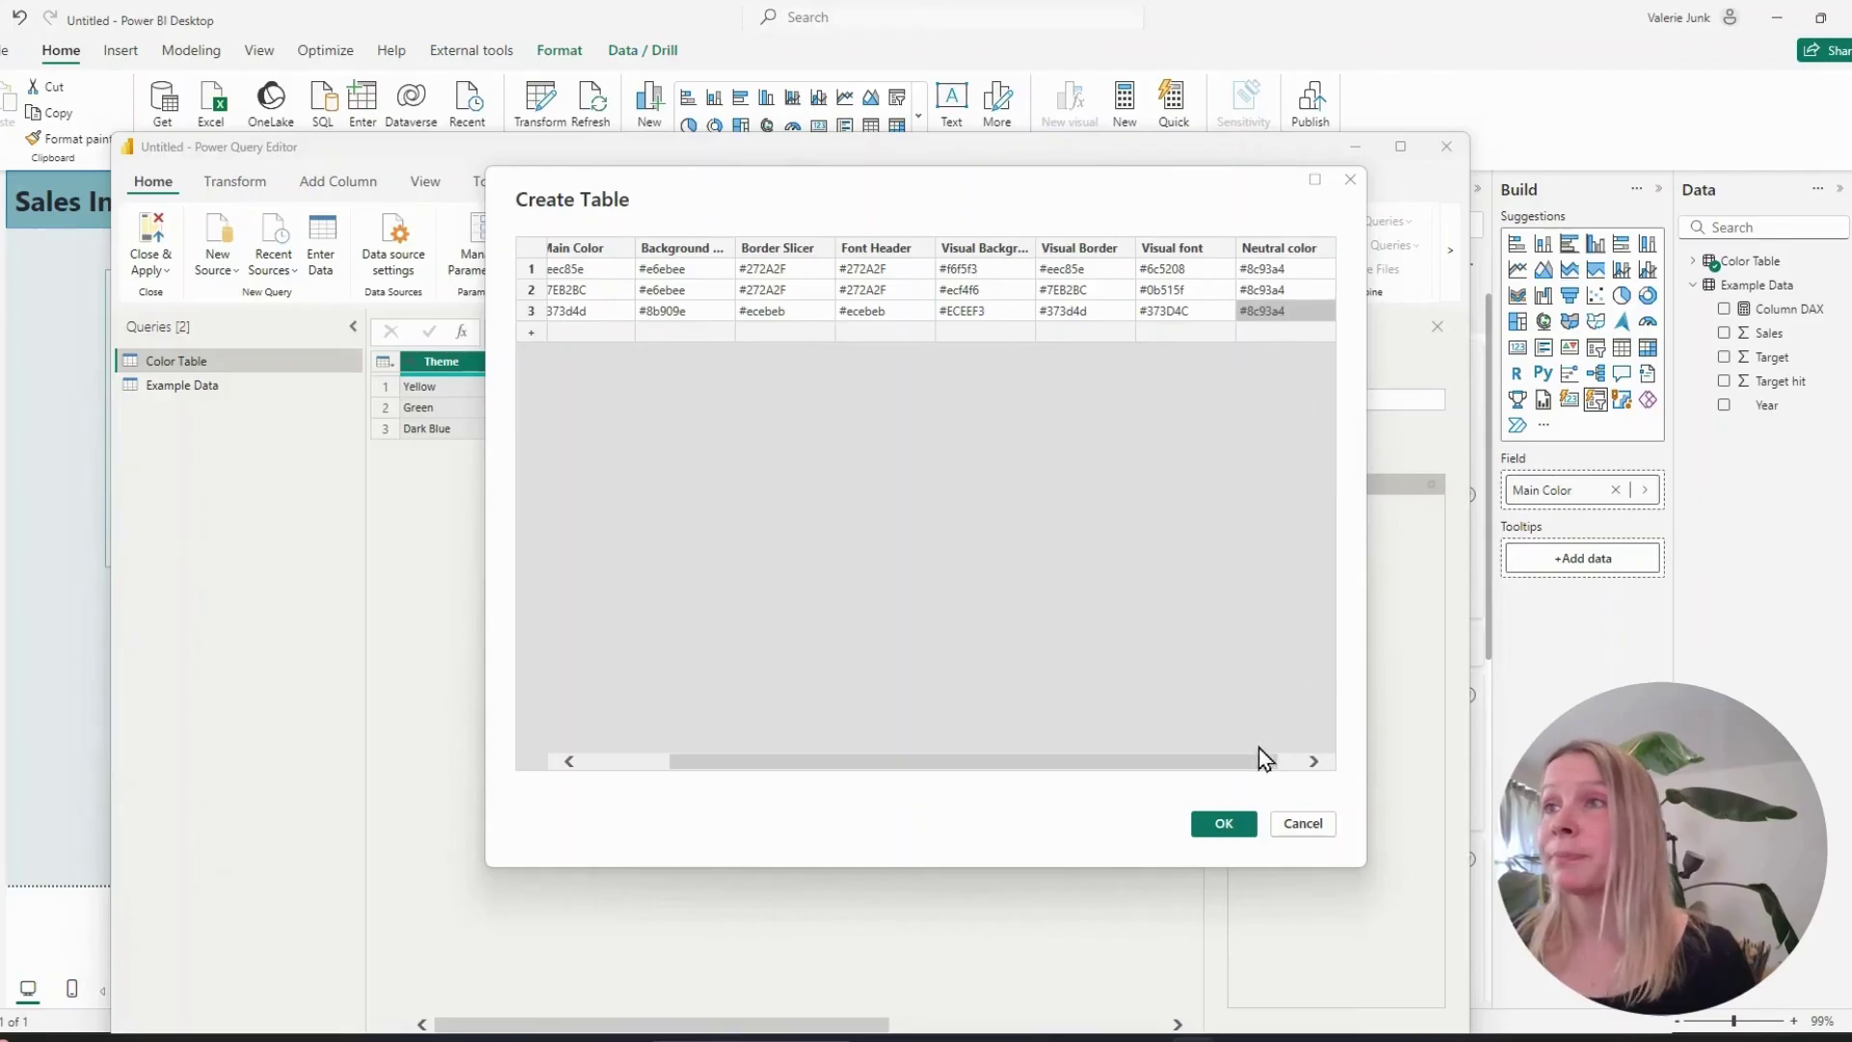
{"action": "left_click", "coordinate": [1239, 830]}
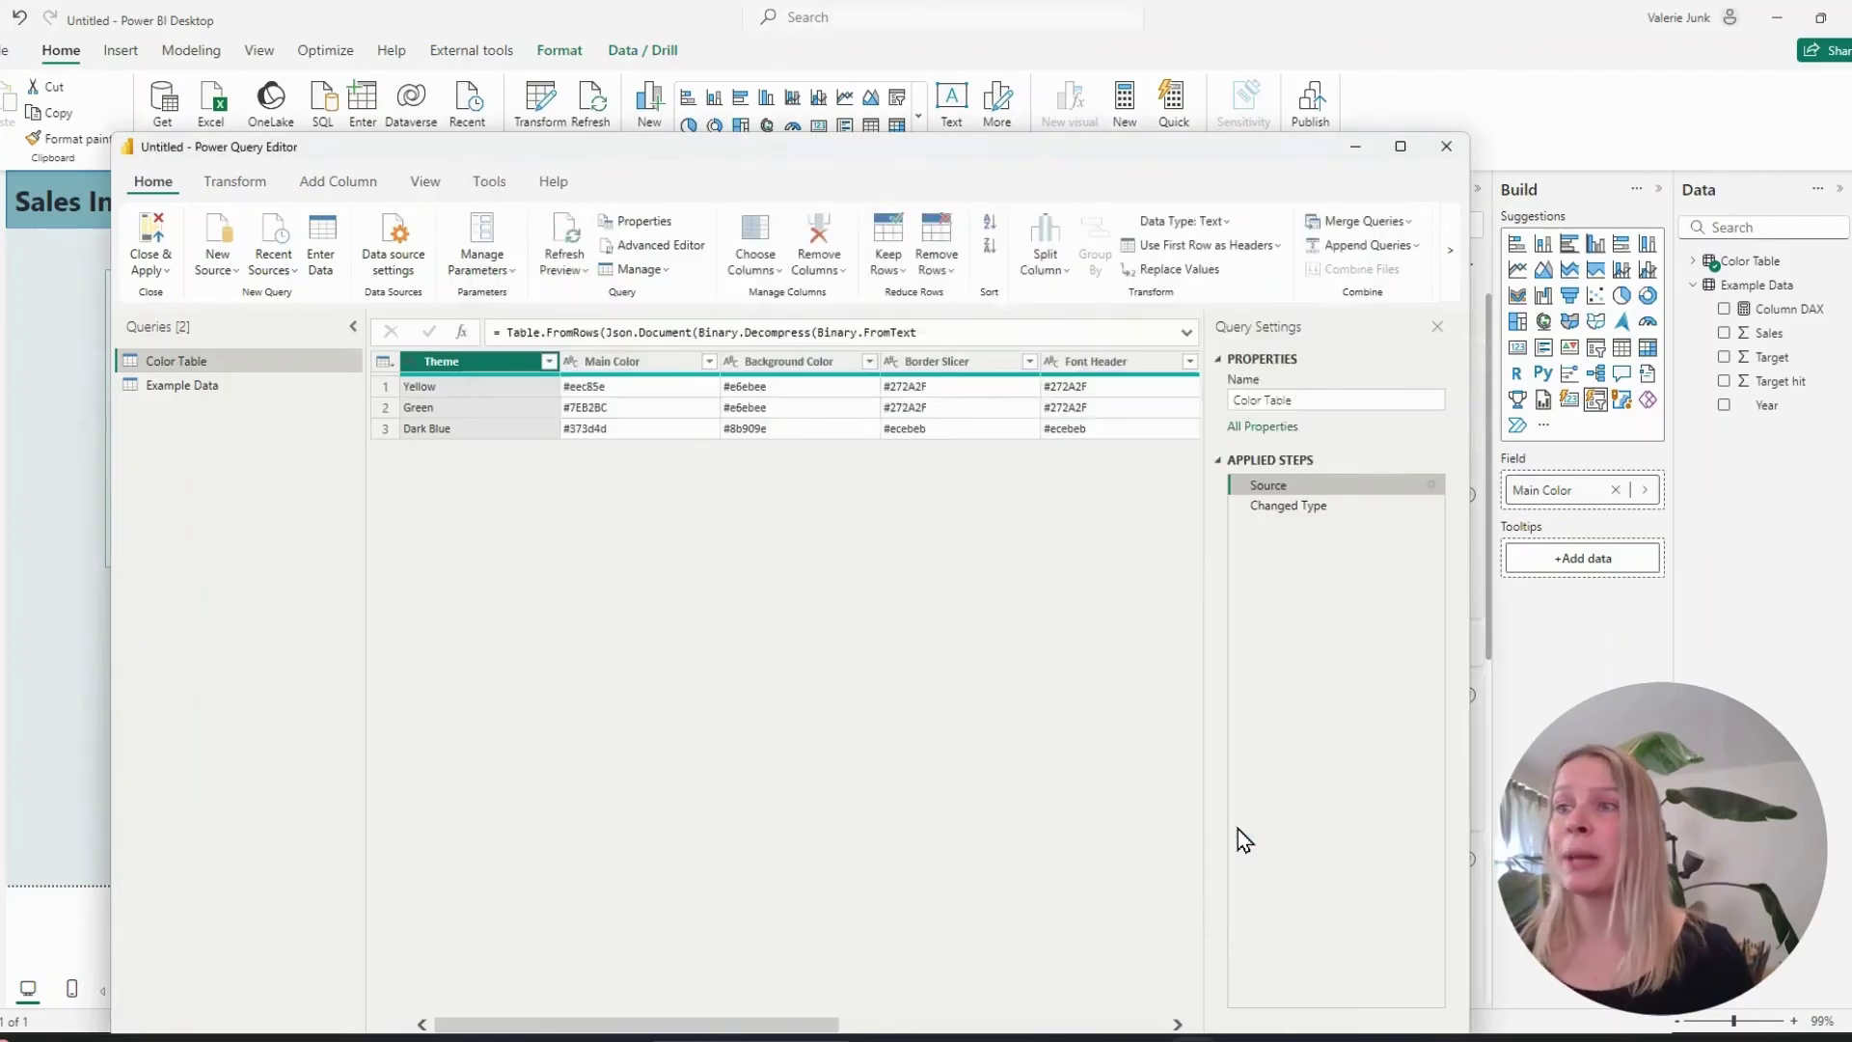
{"action": "left_click", "coordinate": [150, 241]}
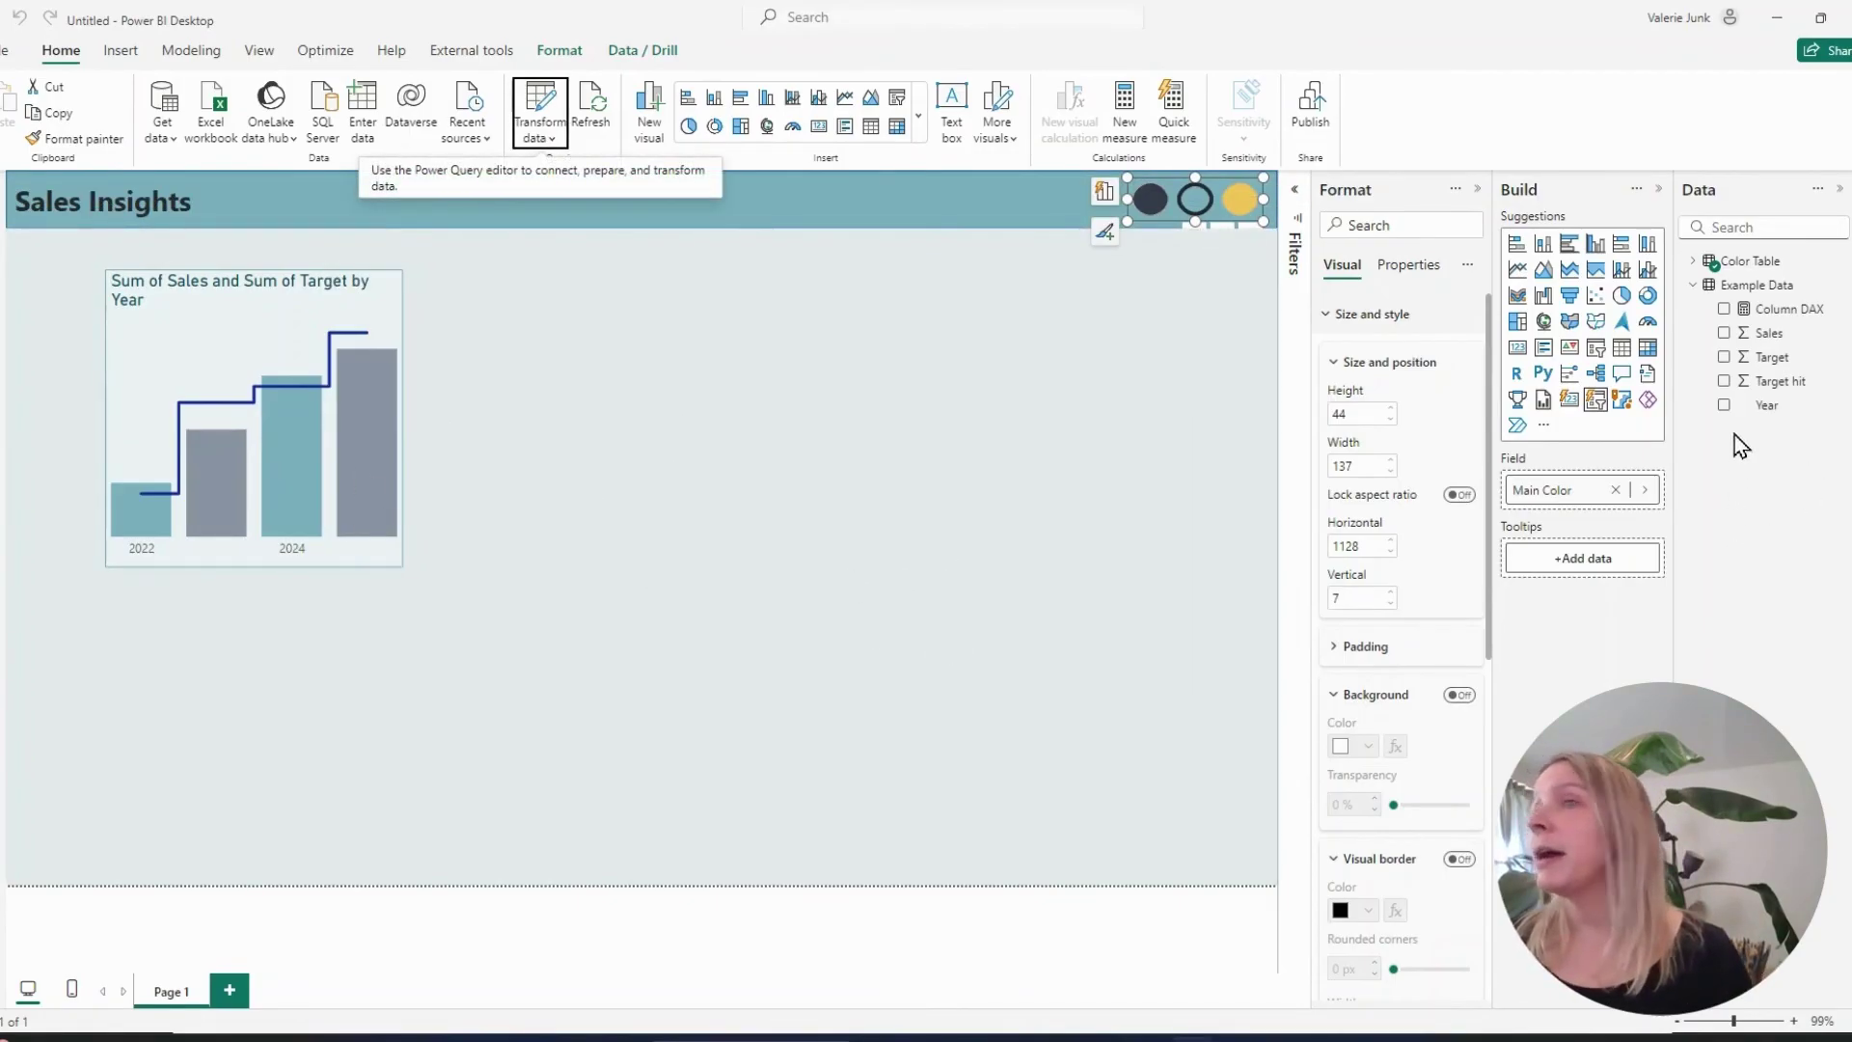
Replace the hard-coded fallback colour in the Column DAX measure with MIN('Color Table'[Neutral color]) and commit the formula
{"action": "left_click", "coordinate": [1790, 309]}
{"action": "left_click_drag", "start_coordinate": [605, 224], "coordinate": [661, 221]}
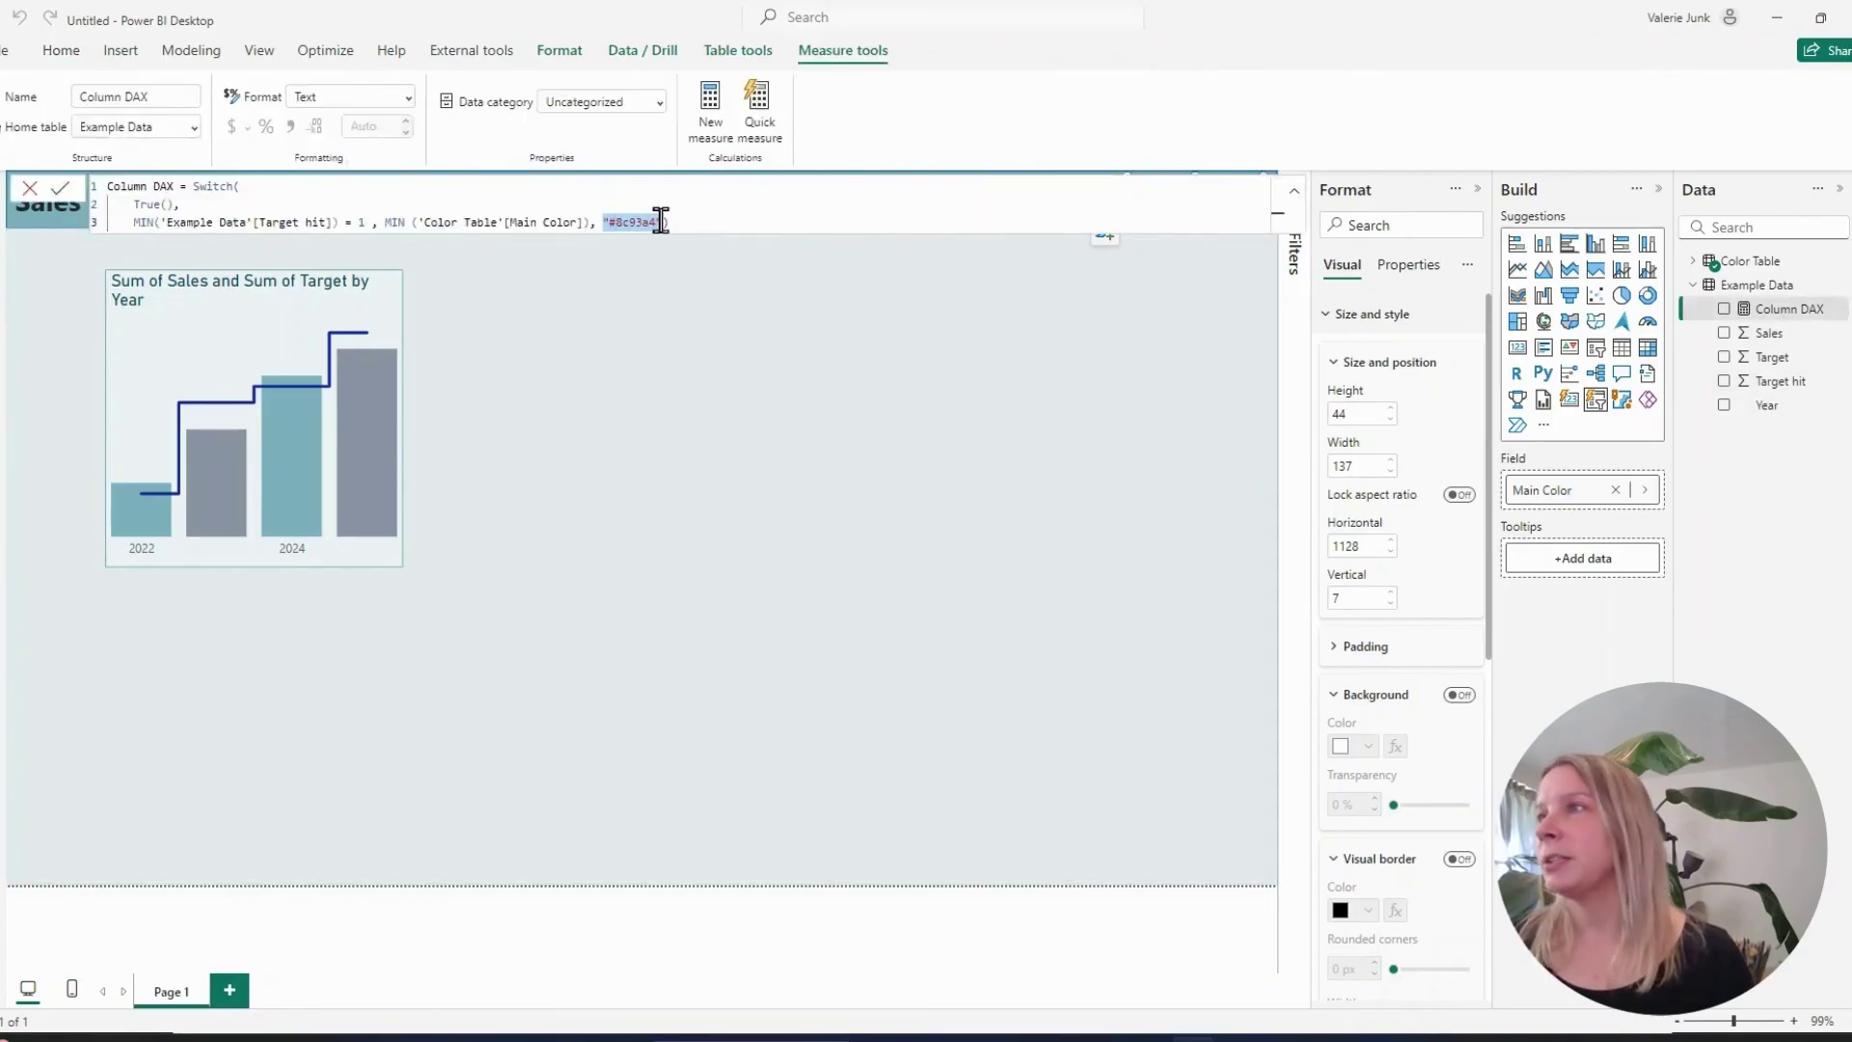
{"action": "type", "text": "MIN("}
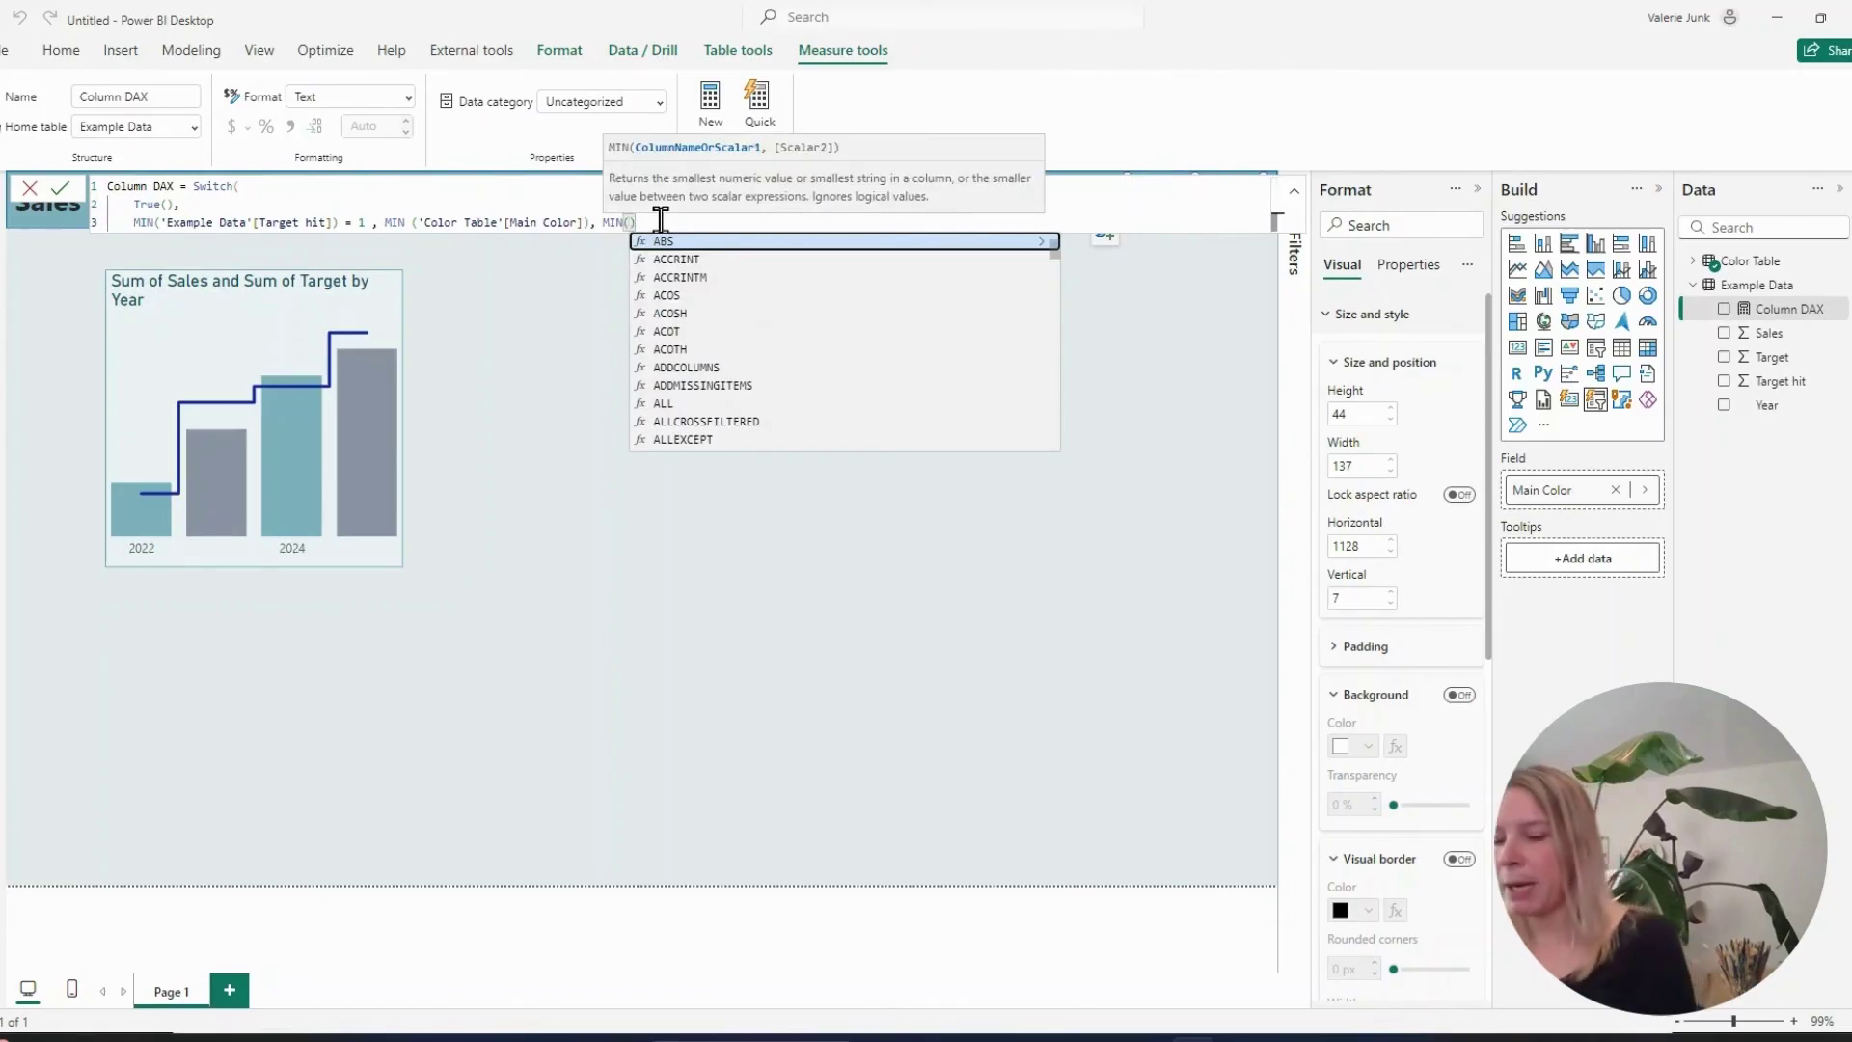
{"action": "type", "text": "neu"}
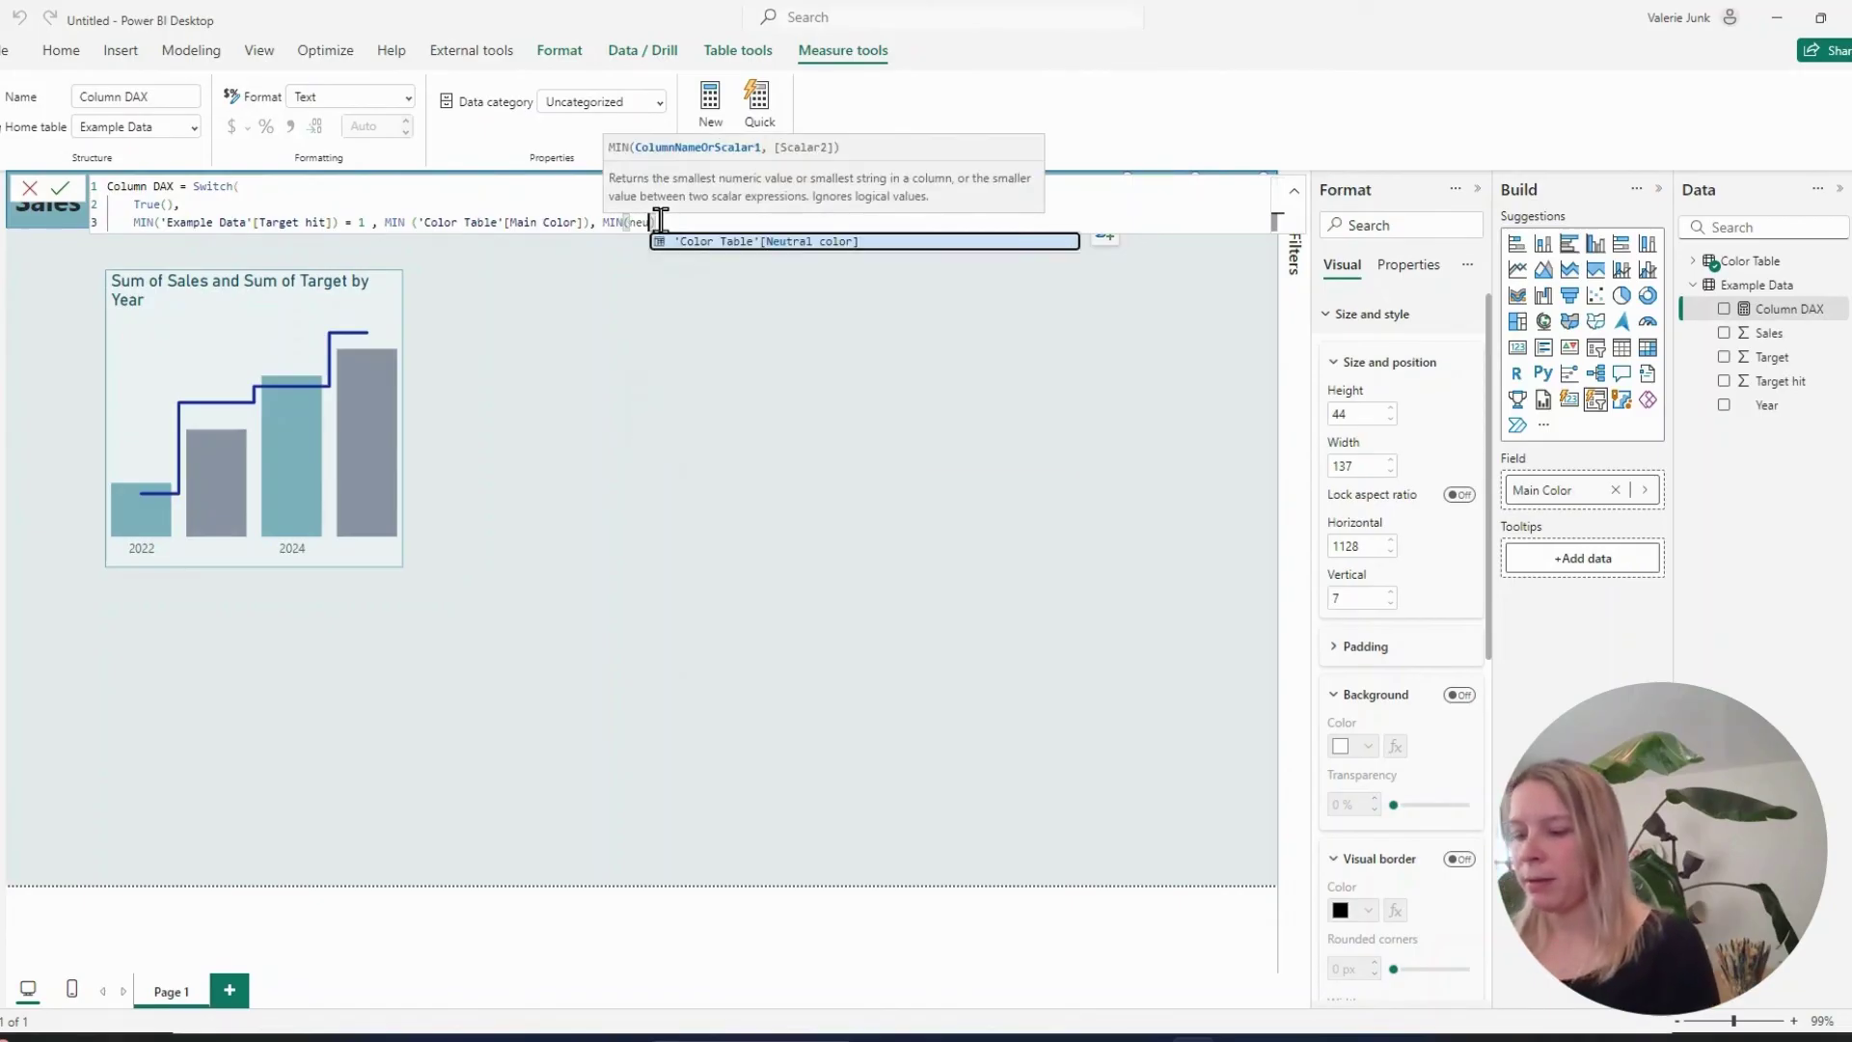
{"action": "key", "text": "Tab"}
{"action": "type", "text": "))"}
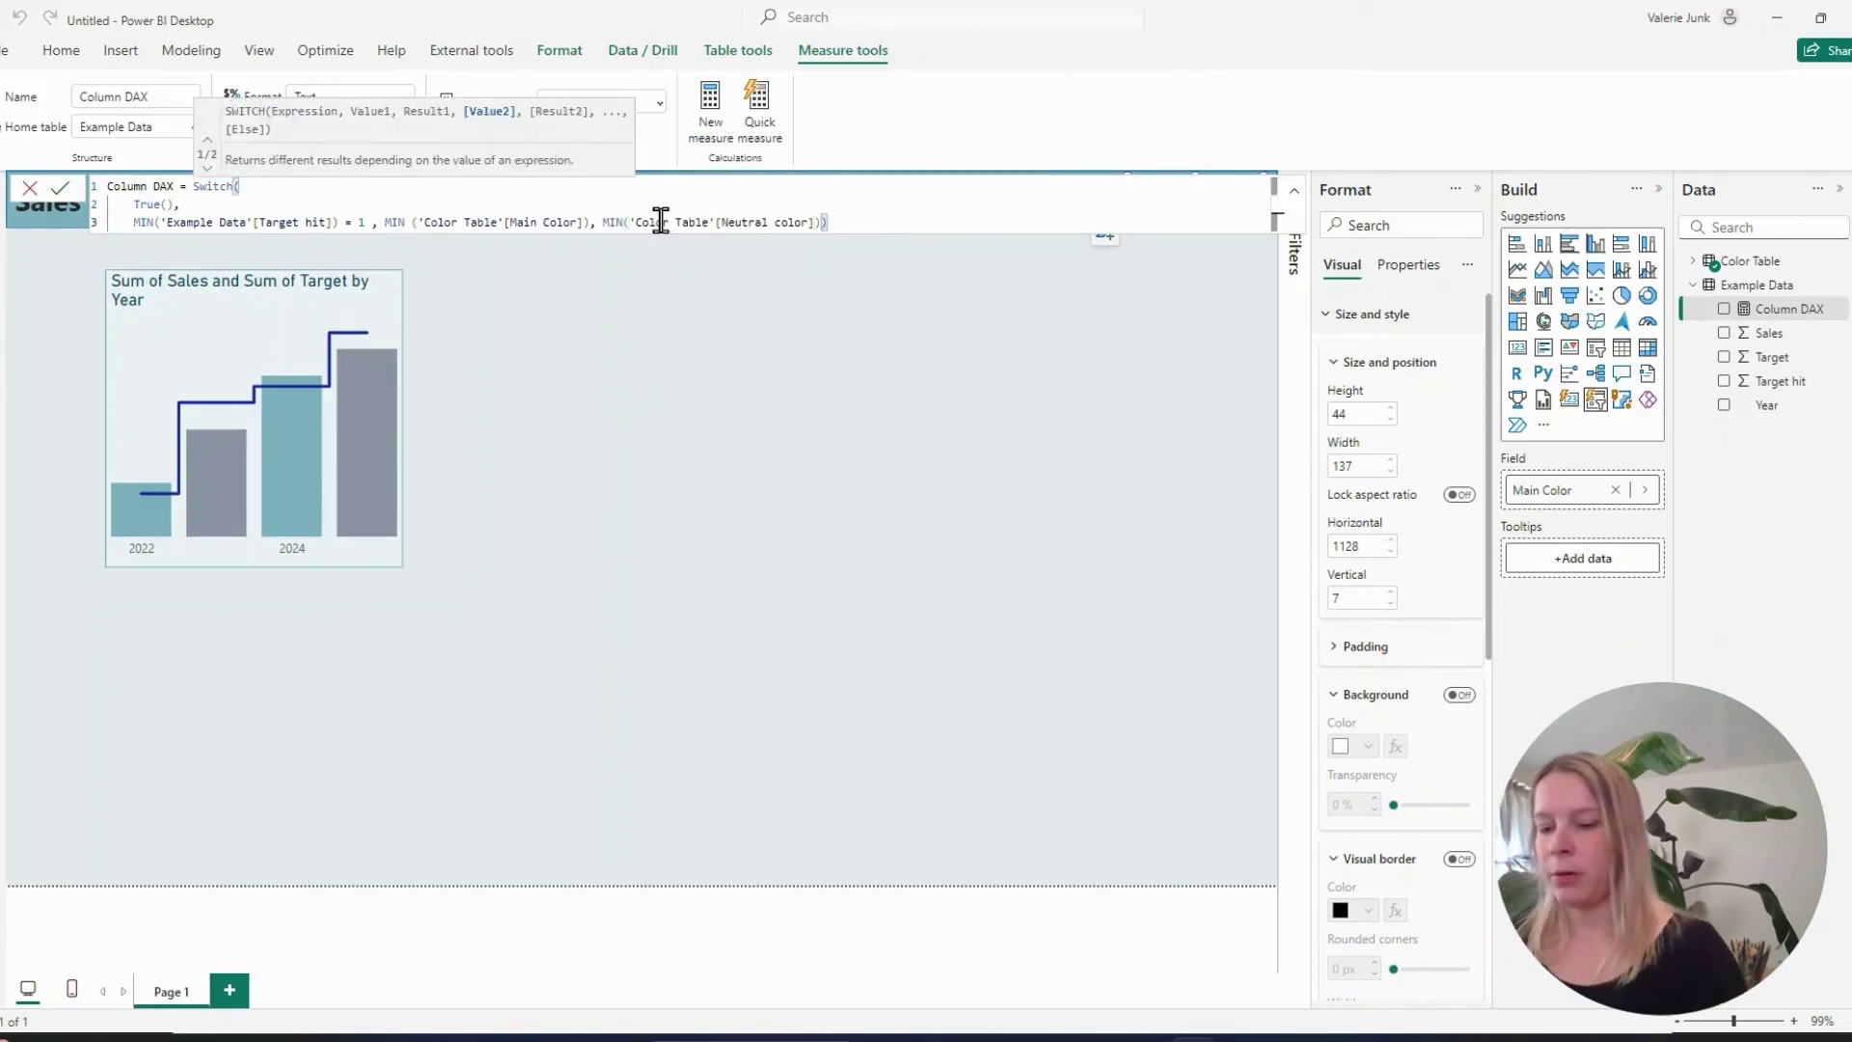
{"action": "key", "text": "Return"}
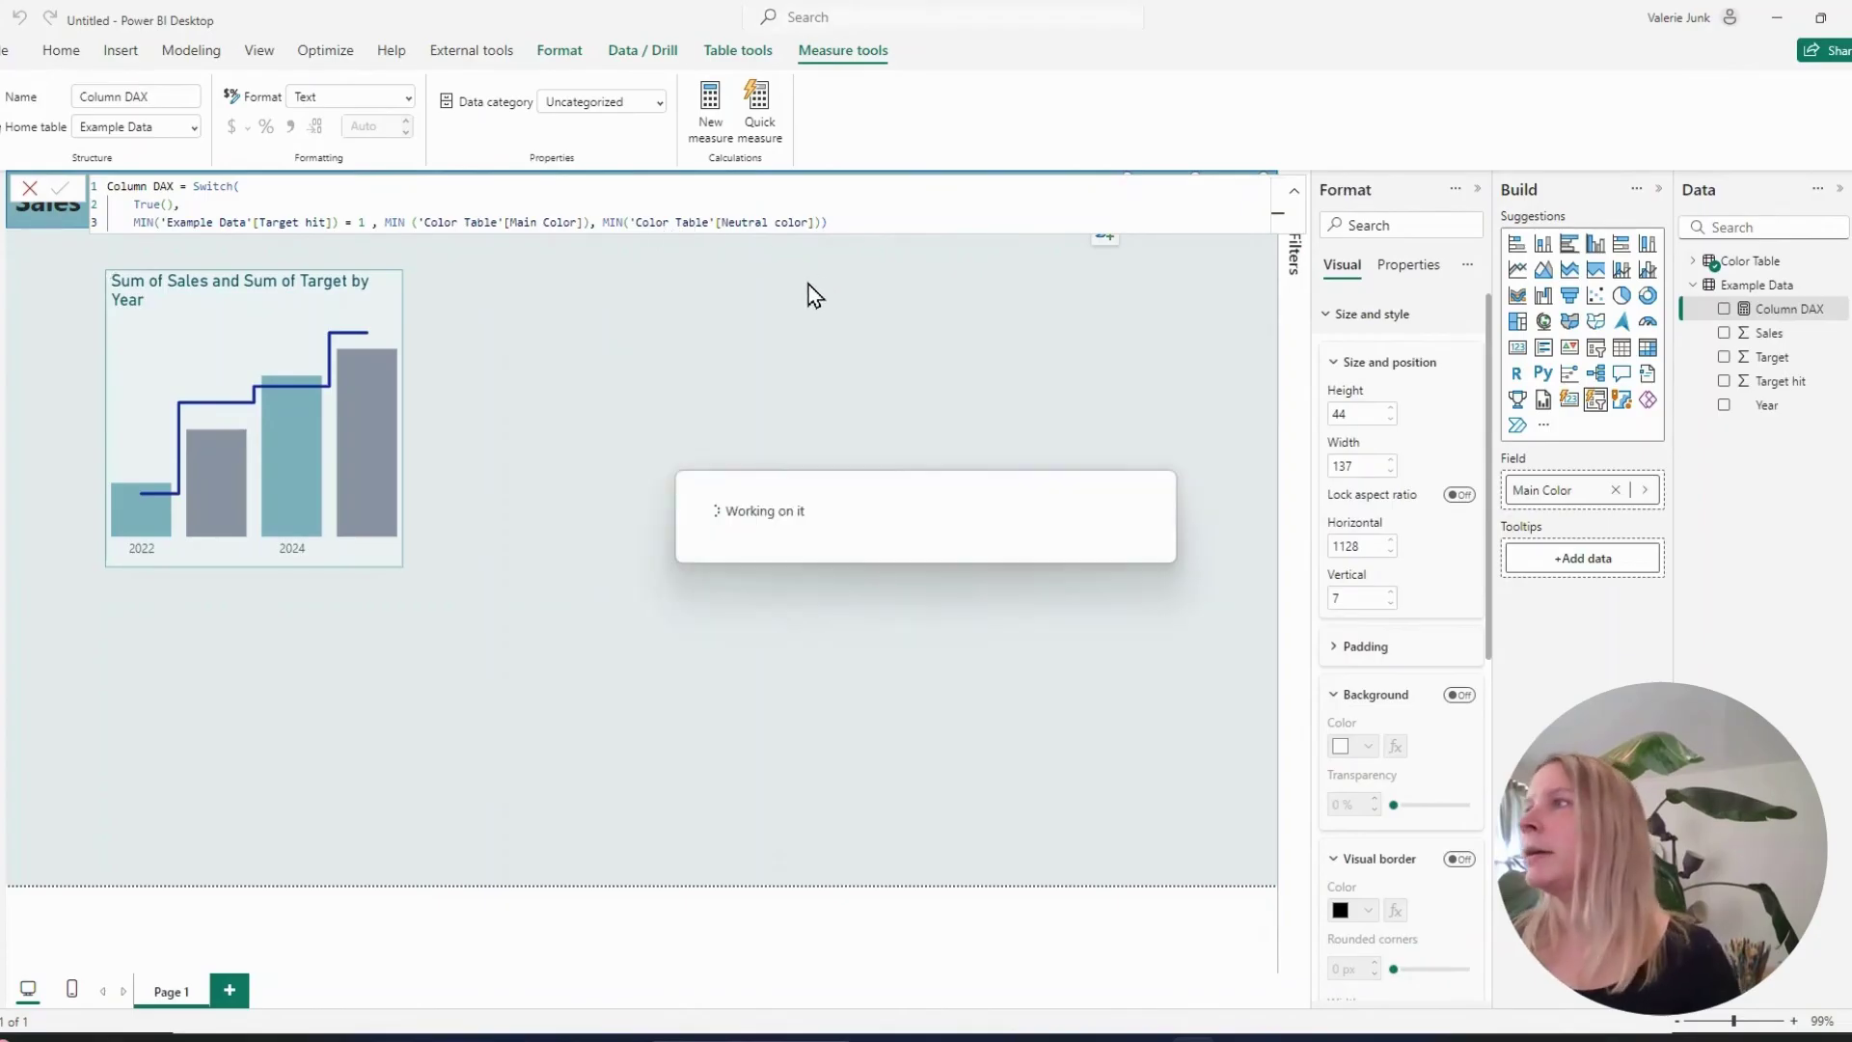
Try the slicer's theme colours again to check the columns with the updated measure, finishing on the yellow theme
{"action": "left_click", "coordinate": [1106, 948]}
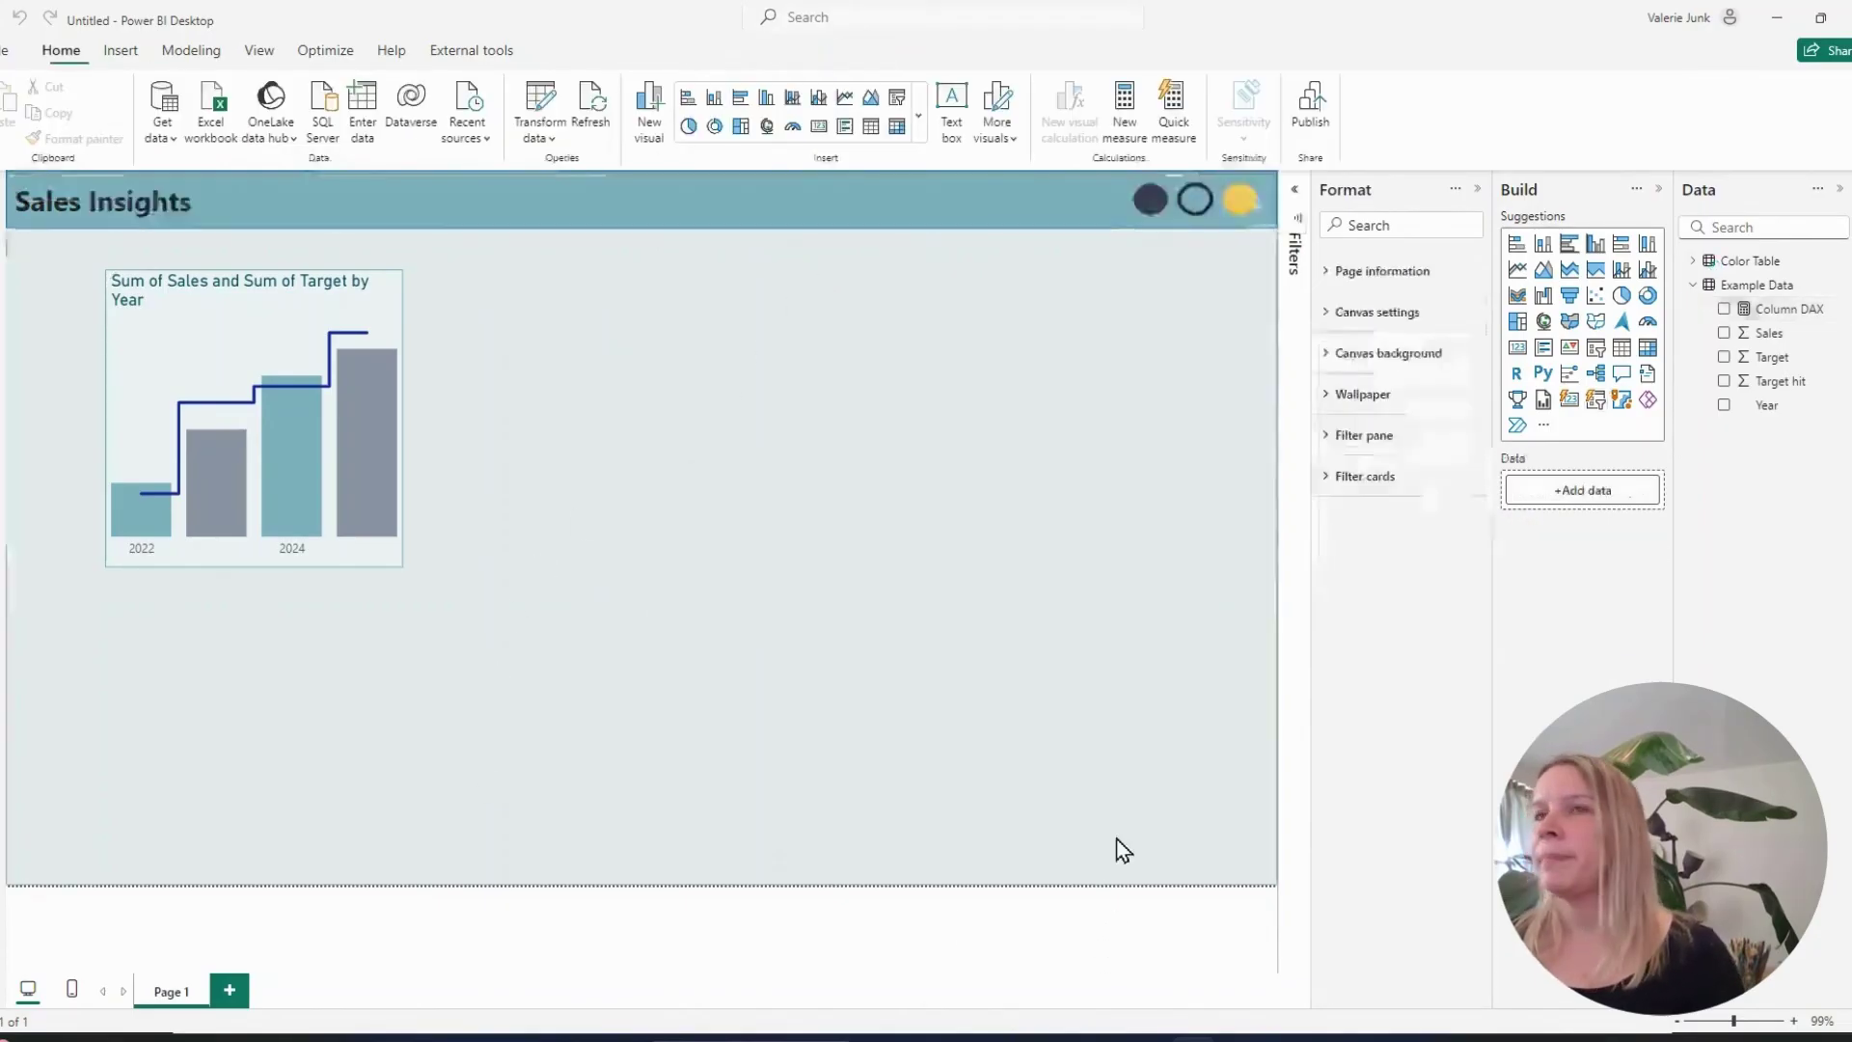
{"action": "left_click", "coordinate": [1192, 207]}
{"action": "left_click", "coordinate": [1240, 199]}
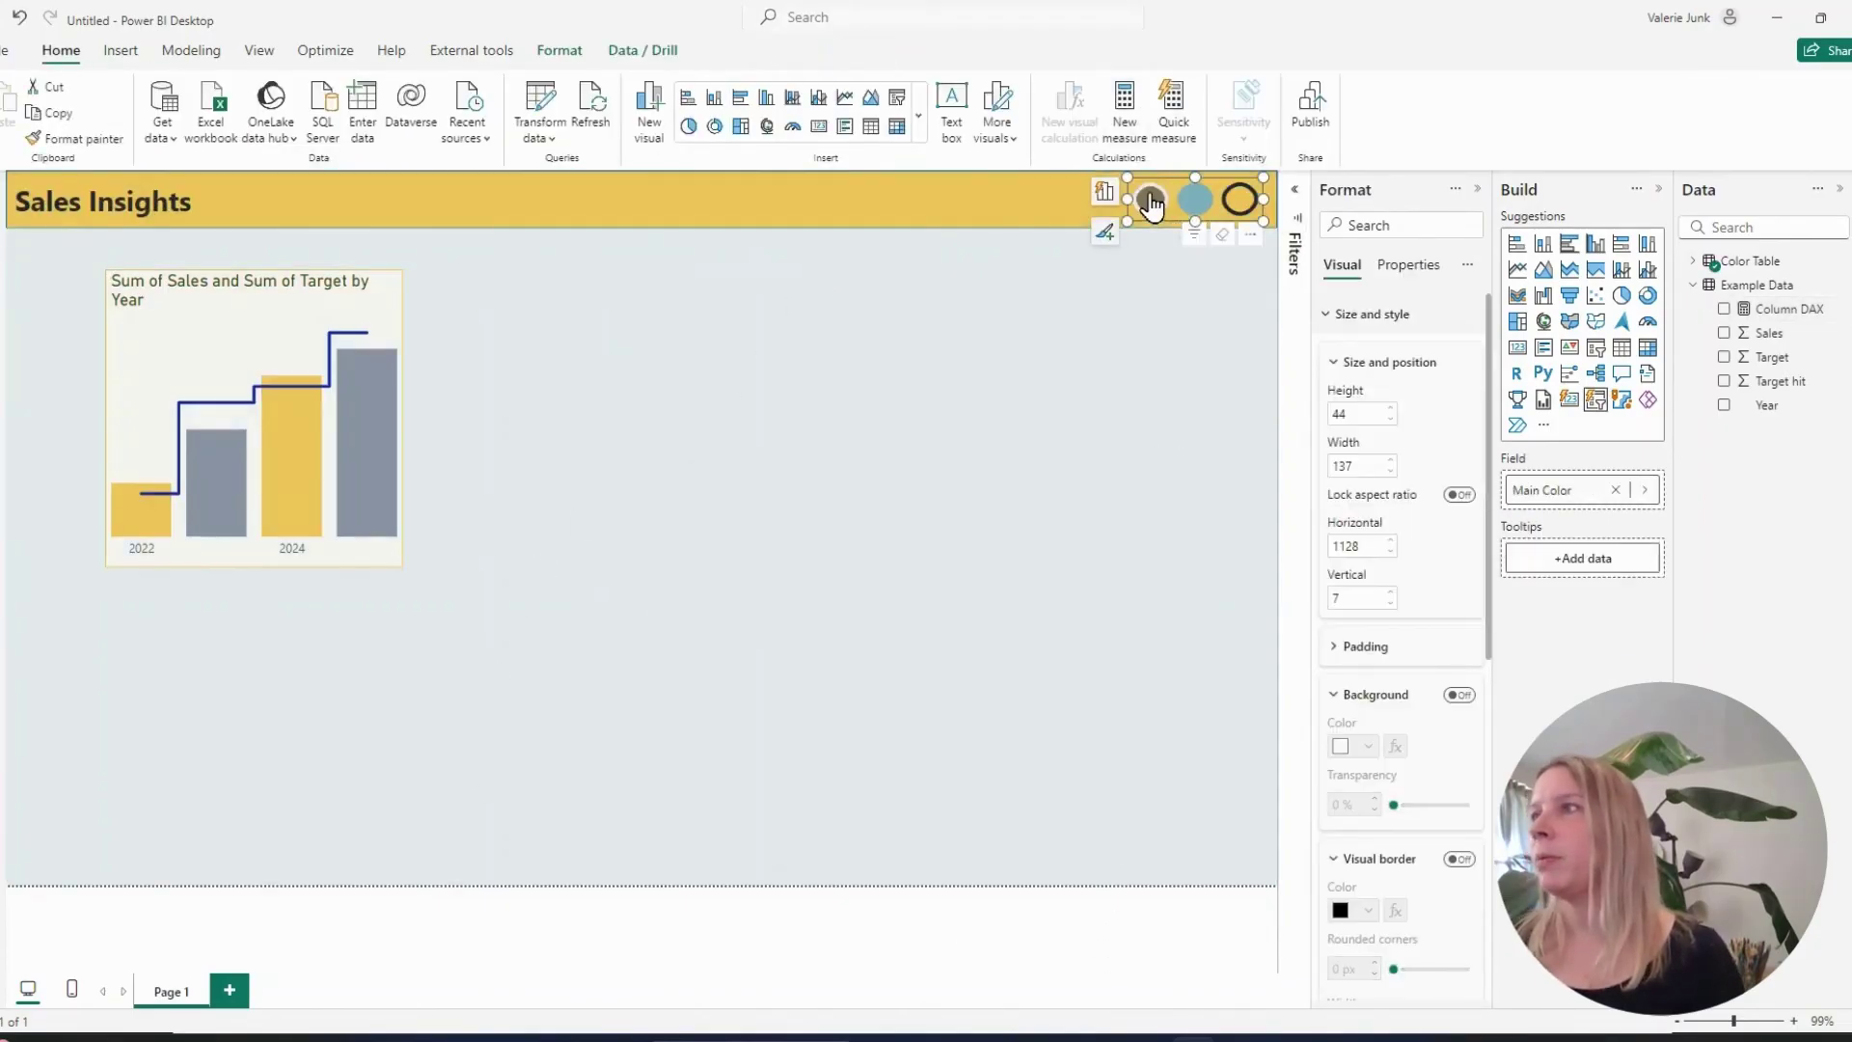
{"action": "left_click", "coordinate": [1150, 199]}
{"action": "left_click", "coordinate": [1208, 204]}
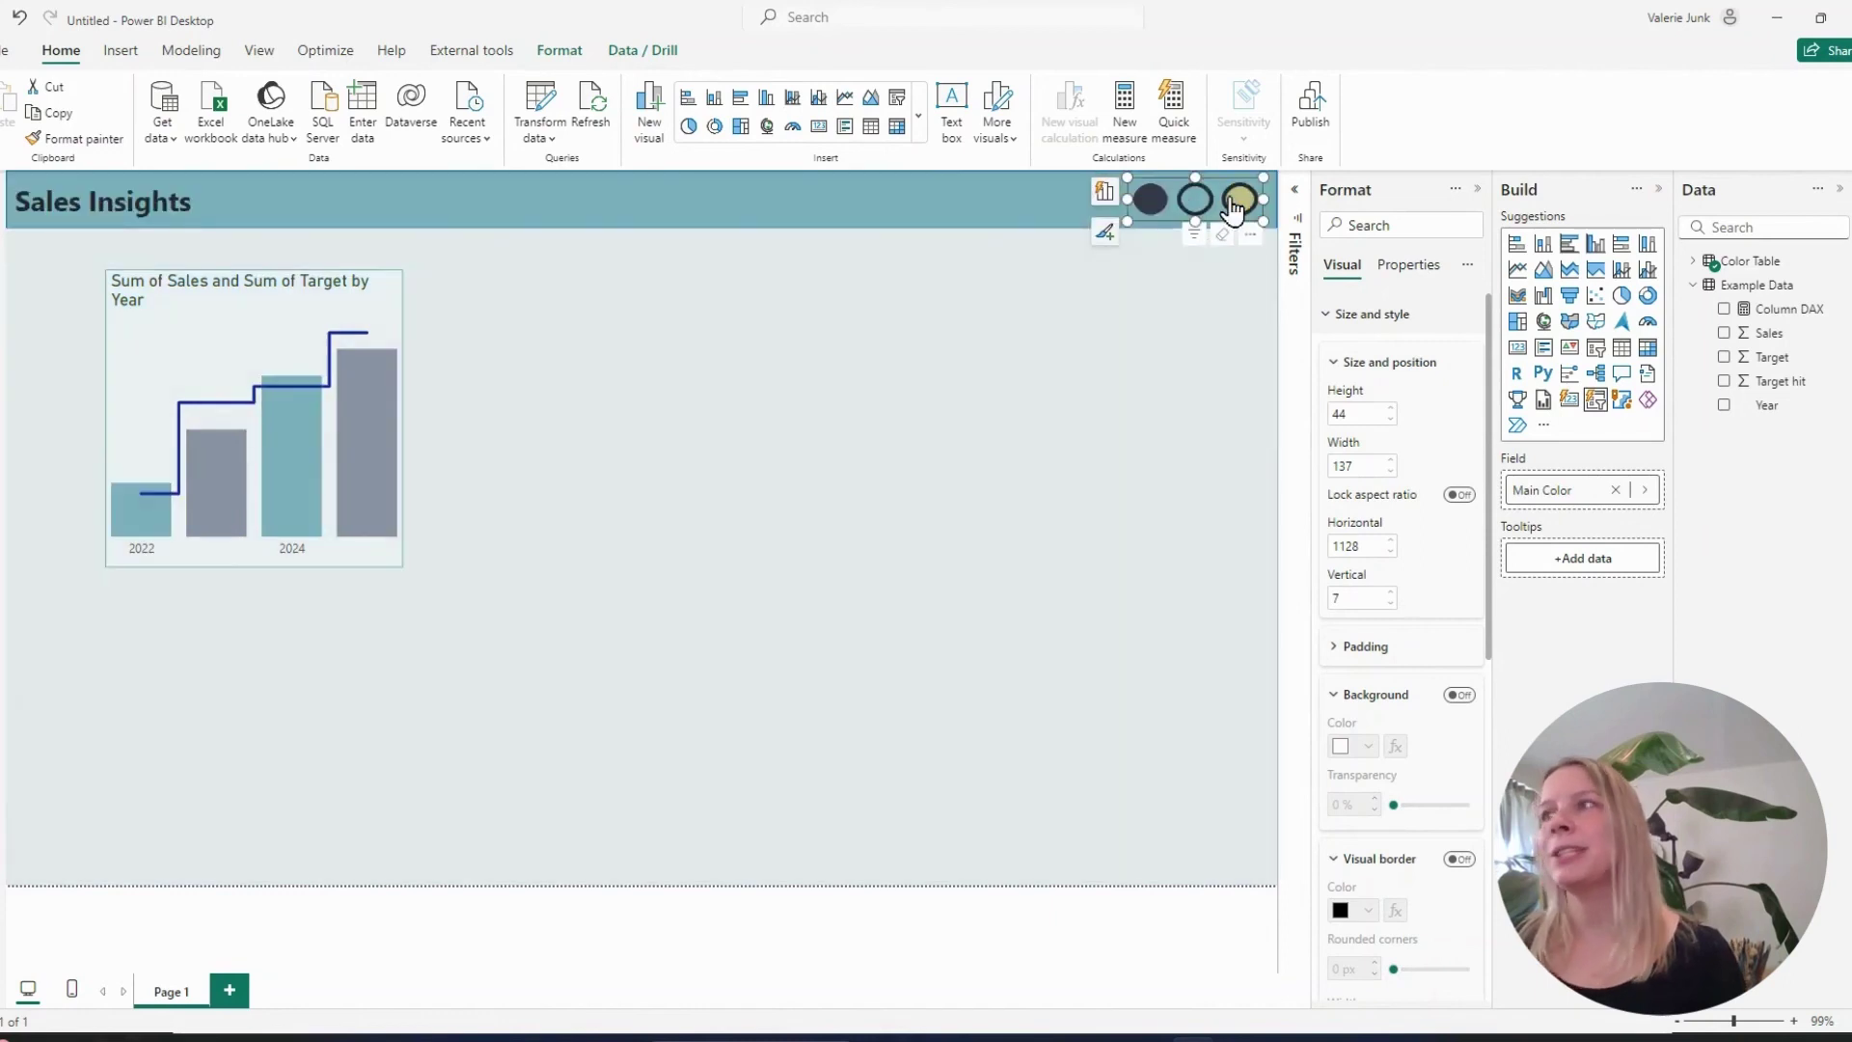
{"action": "left_click", "coordinate": [1237, 202]}
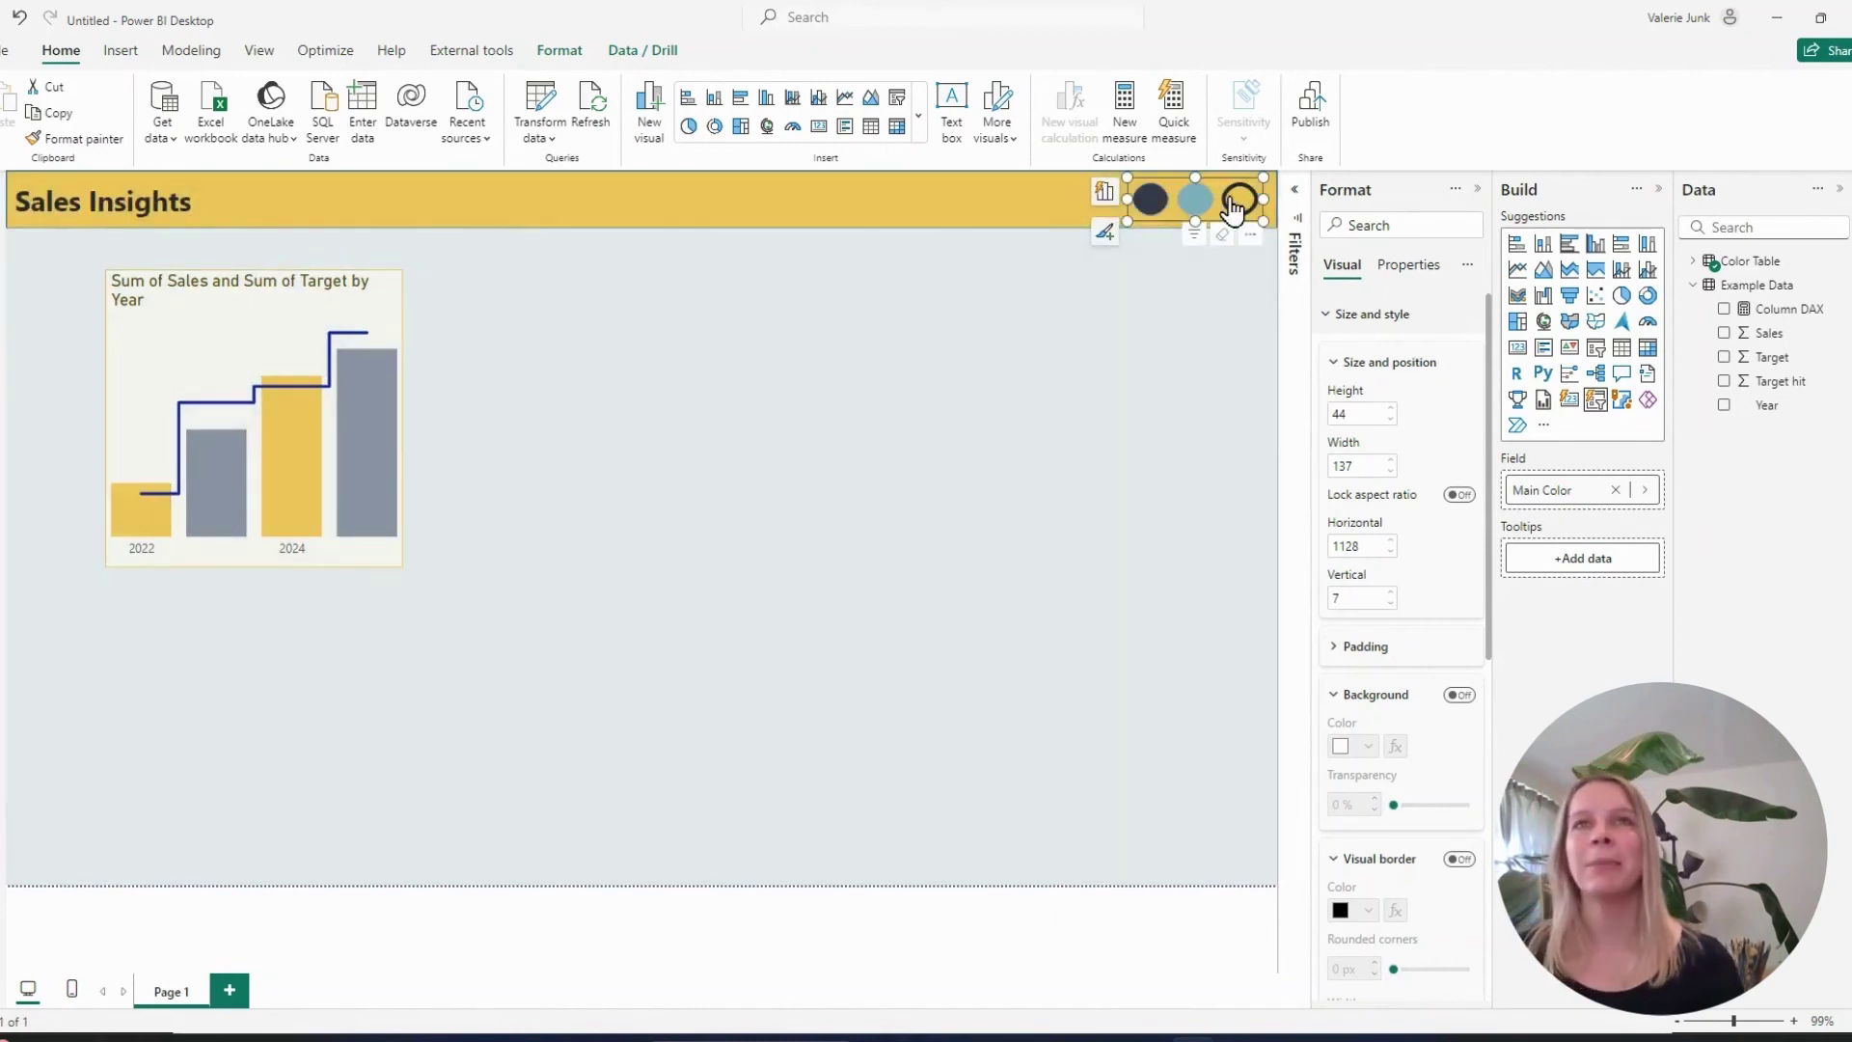
Resize the sales chart to about 437 by 212 just below the header's start, and select the light blue theme in the slicer
{"action": "left_click", "coordinate": [338, 557]}
{"action": "left_click_drag", "start_coordinate": [400, 565], "coordinate": [461, 485]}
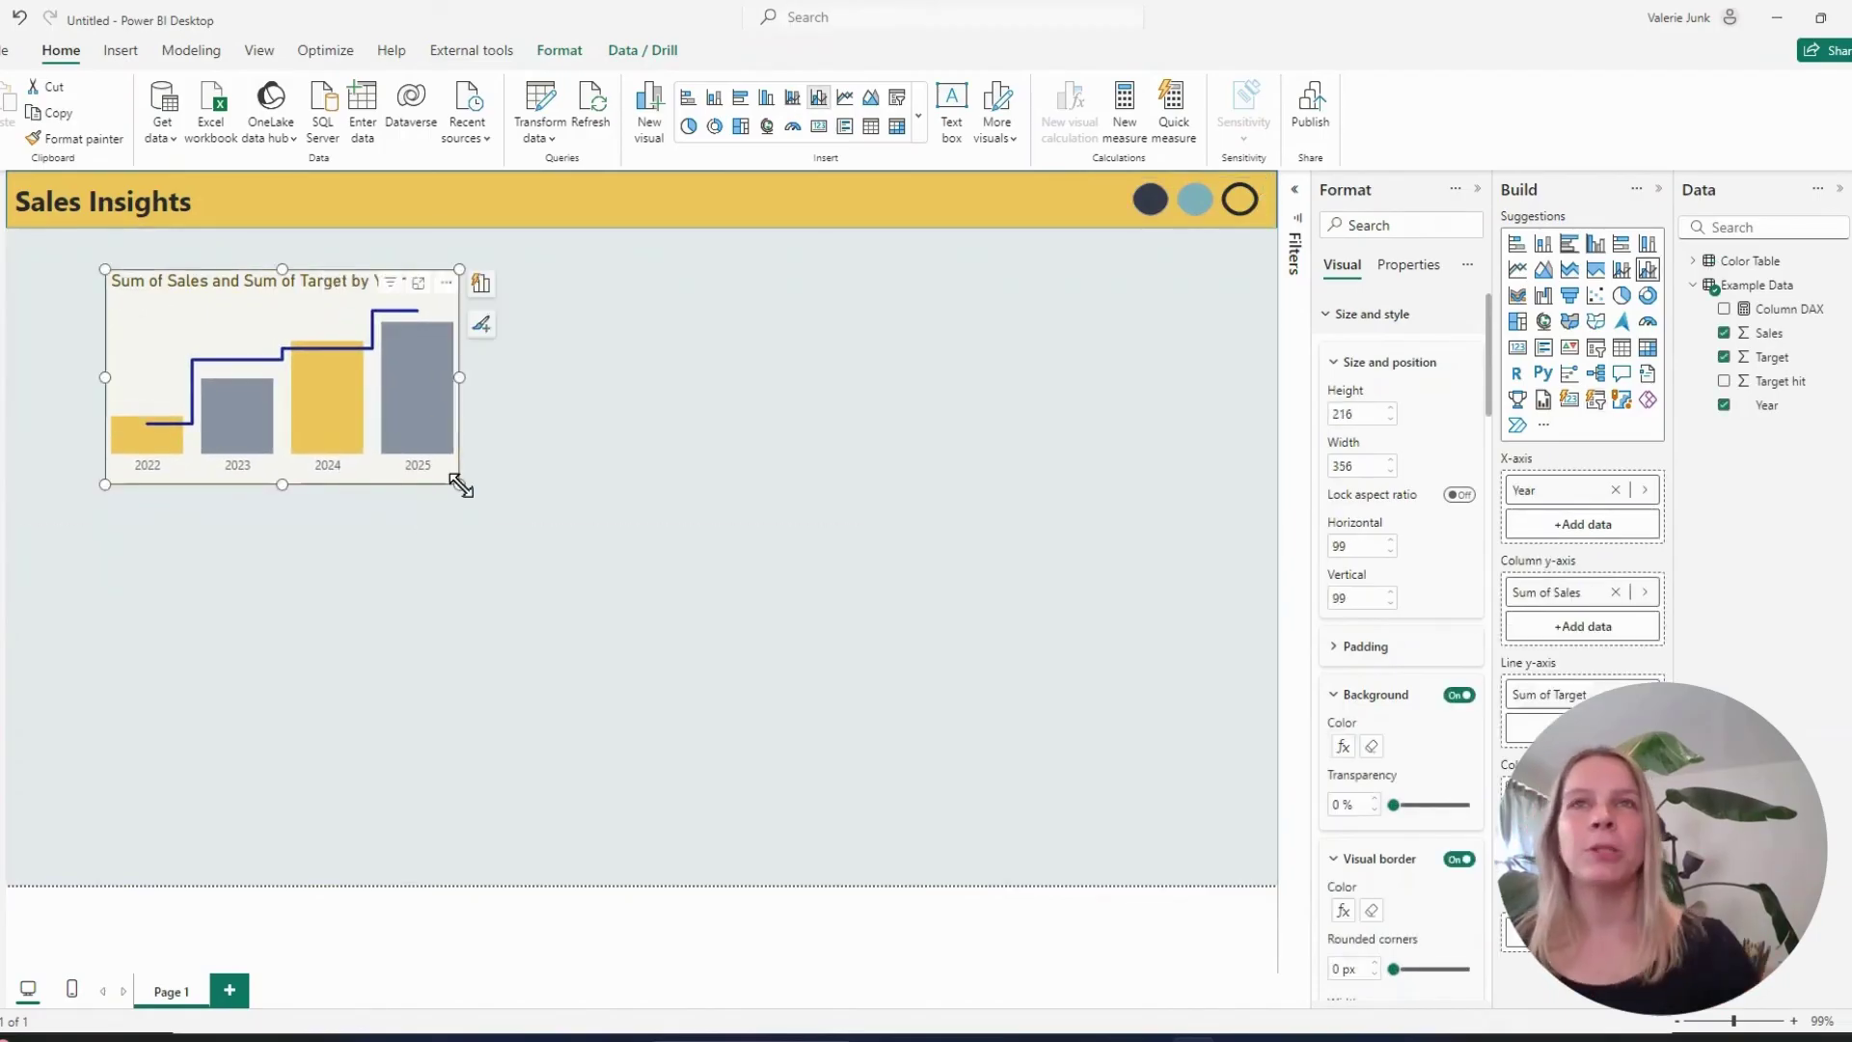
{"action": "mouse_move", "coordinate": [444, 485]}
{"action": "left_mouse_down"}
{"action": "mouse_move", "coordinate": [354, 452]}
{"action": "mouse_move", "coordinate": [456, 457]}
{"action": "left_mouse_up"}
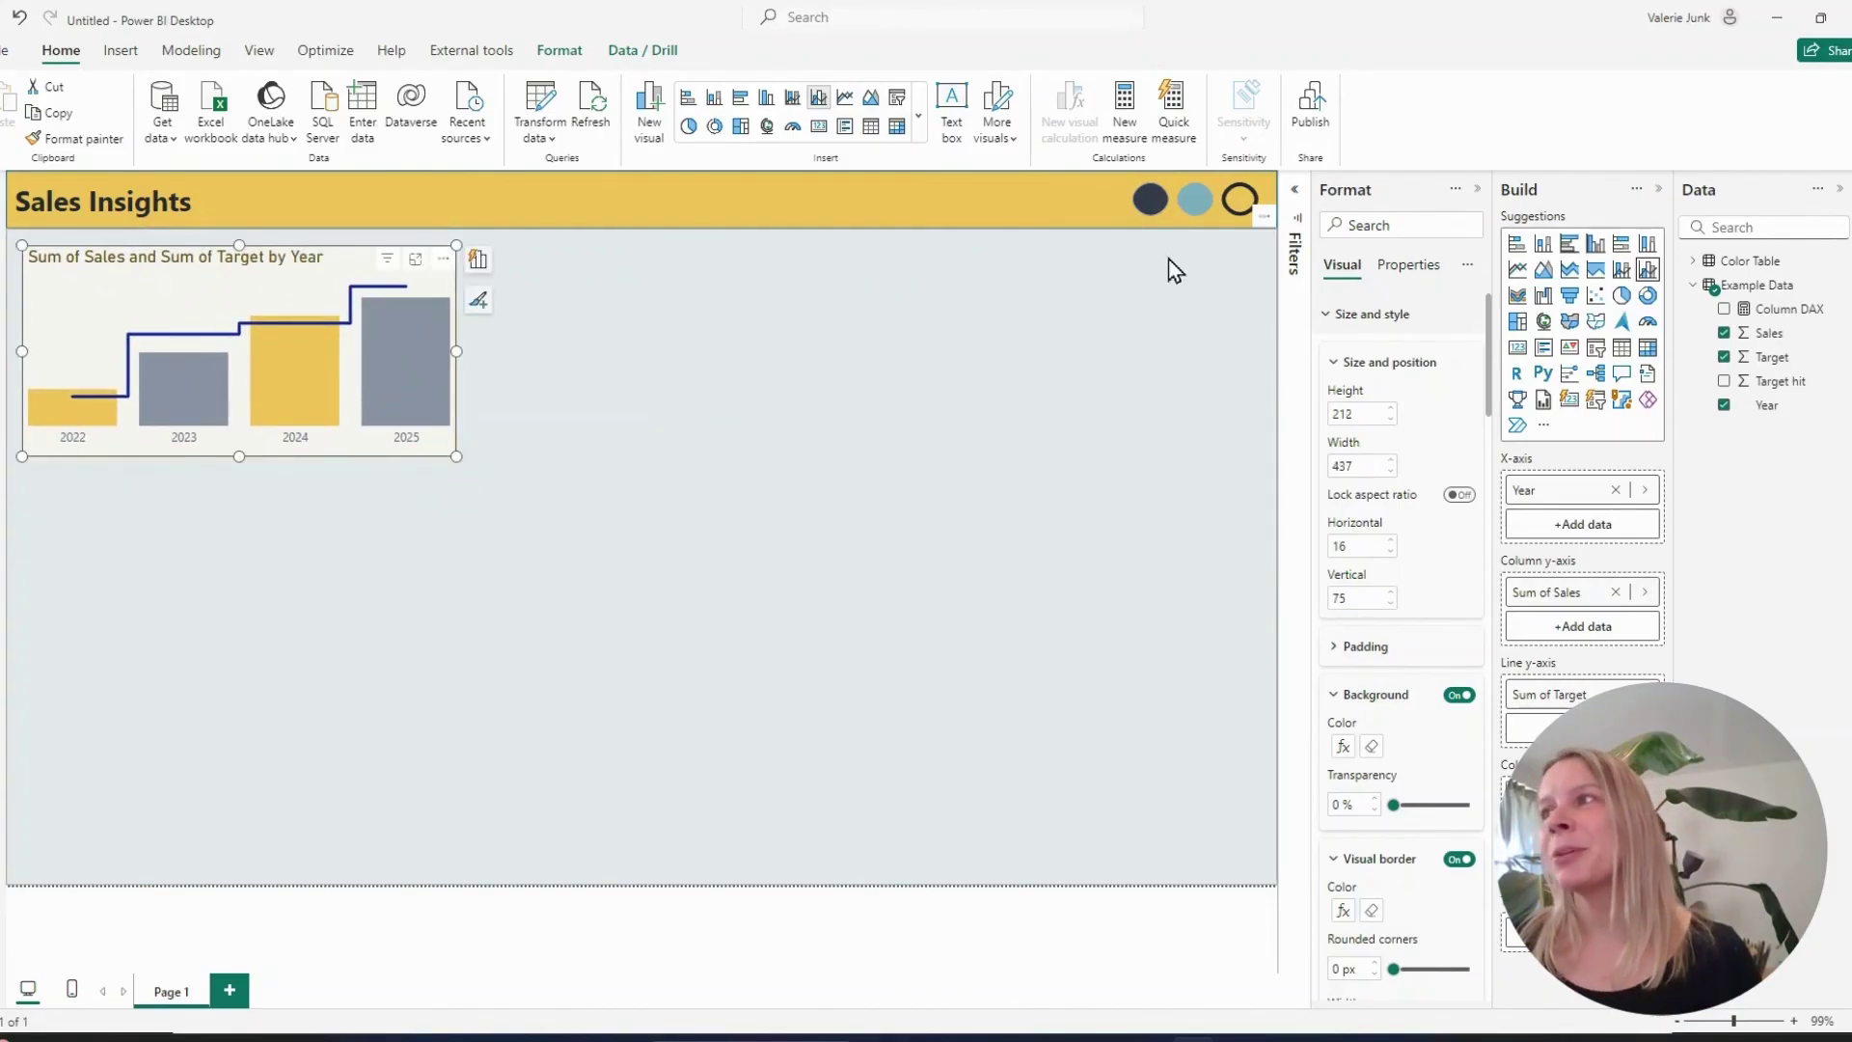
{"action": "left_click", "coordinate": [1195, 200]}
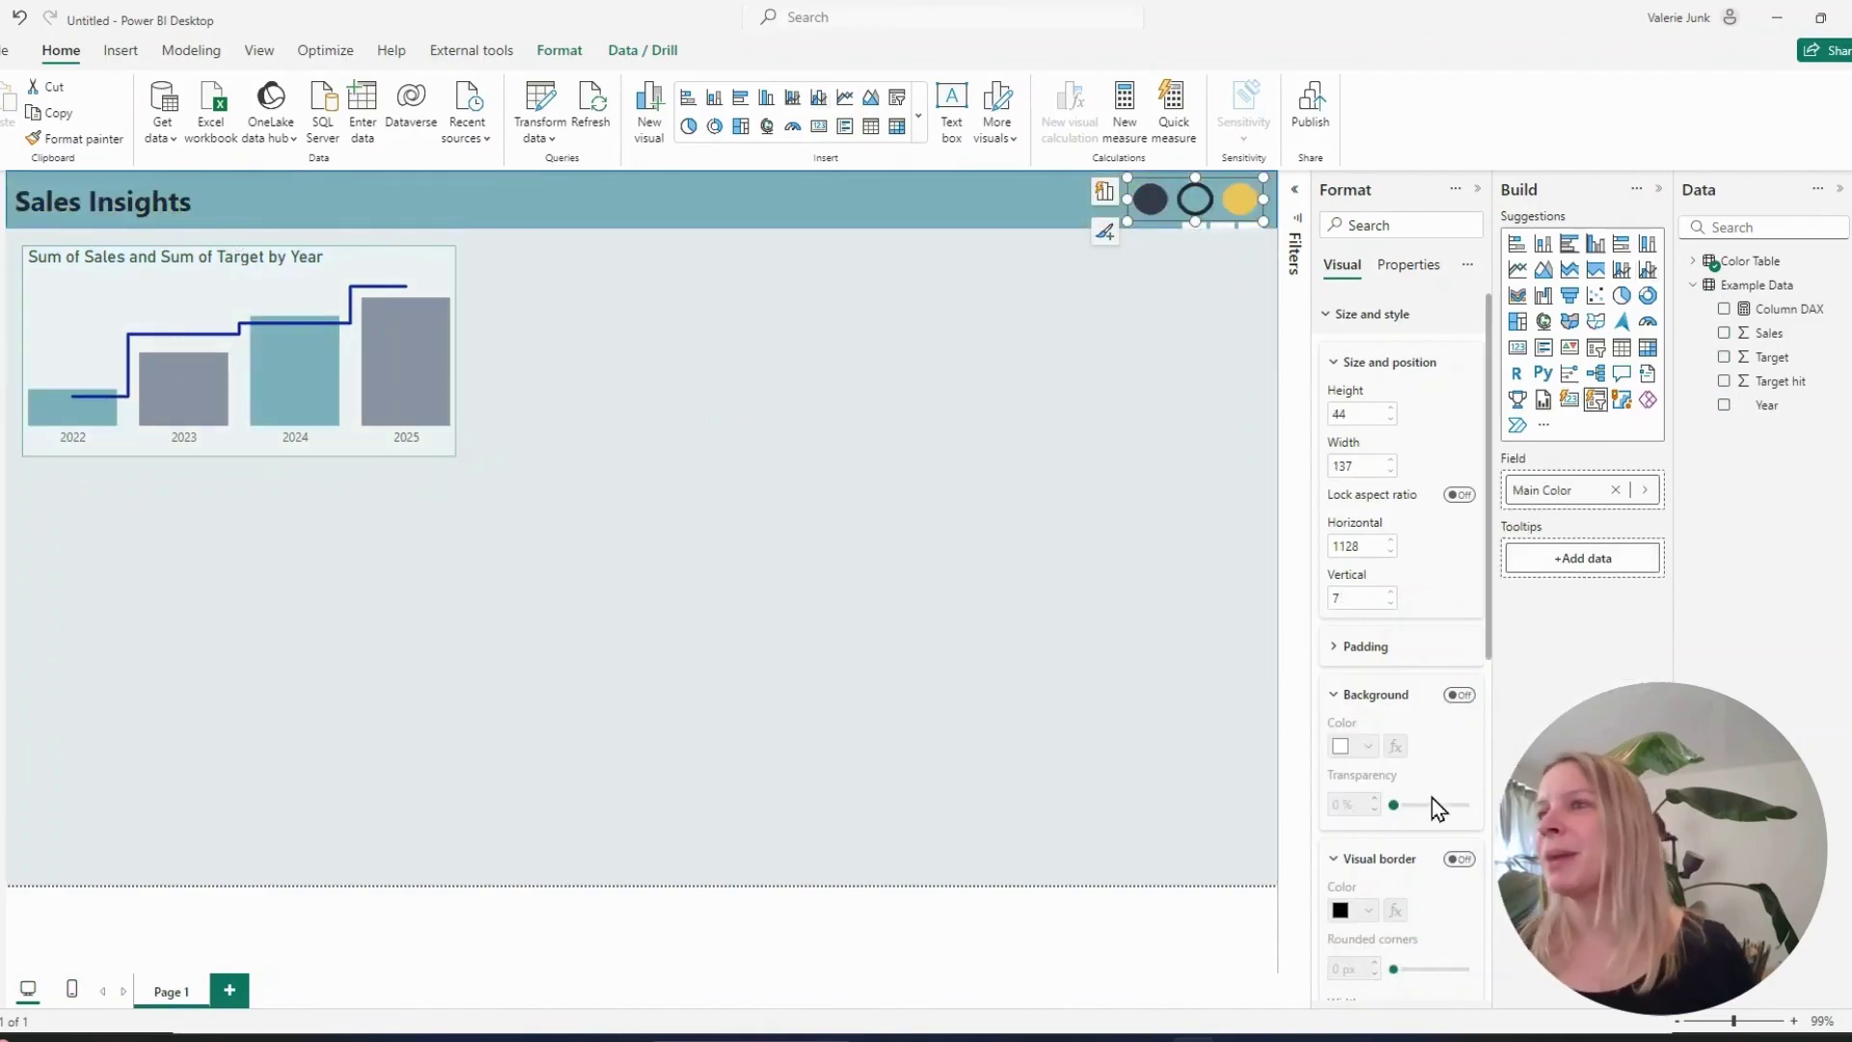
Set the colour of the sales chart's target line to black
{"action": "scroll", "coordinate": [1438, 808], "scroll_direction": "down", "scroll_amount": 10}
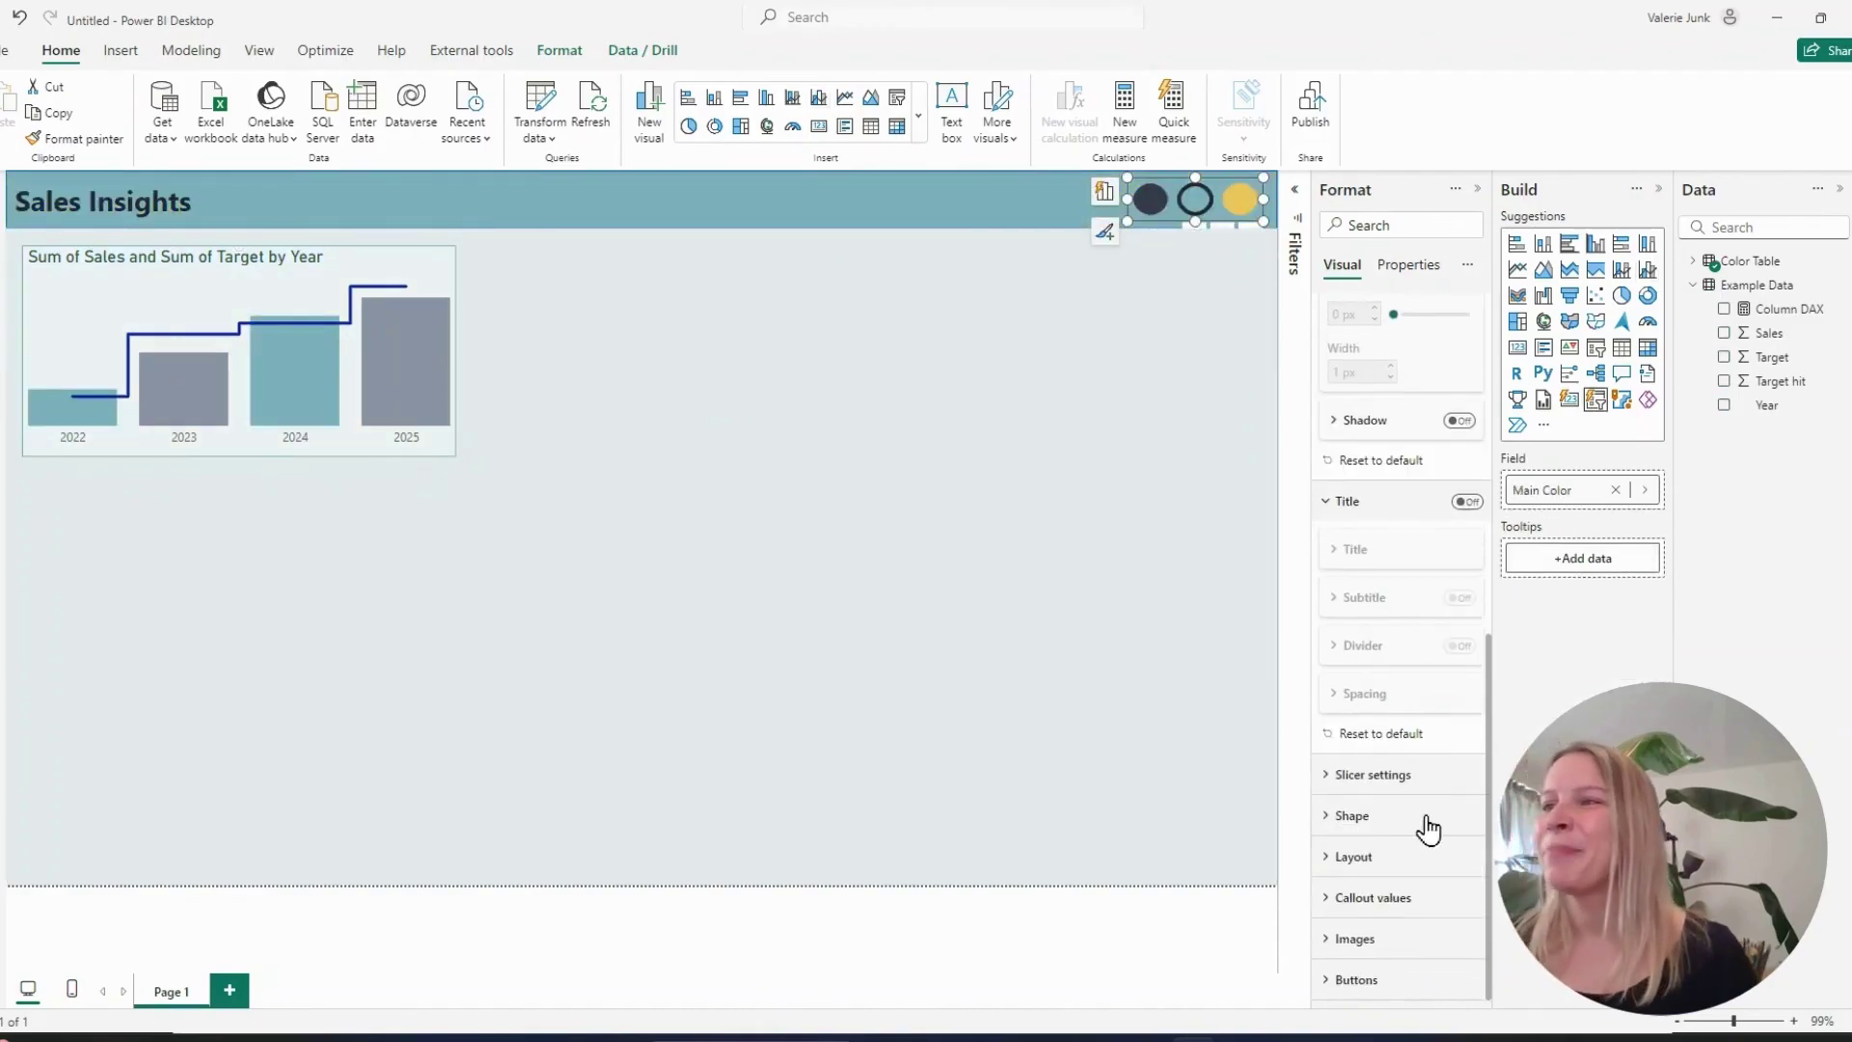
{"action": "scroll", "coordinate": [1389, 881], "scroll_direction": "up", "scroll_amount": 5}
{"action": "scroll", "coordinate": [1387, 878], "scroll_direction": "down", "scroll_amount": 5}
{"action": "left_click", "coordinate": [288, 270]}
{"action": "scroll", "coordinate": [1448, 675], "scroll_direction": "down", "scroll_amount": 5}
{"action": "scroll", "coordinate": [1447, 692], "scroll_direction": "down", "scroll_amount": 6}
{"action": "scroll", "coordinate": [1406, 752], "scroll_direction": "down", "scroll_amount": 8}
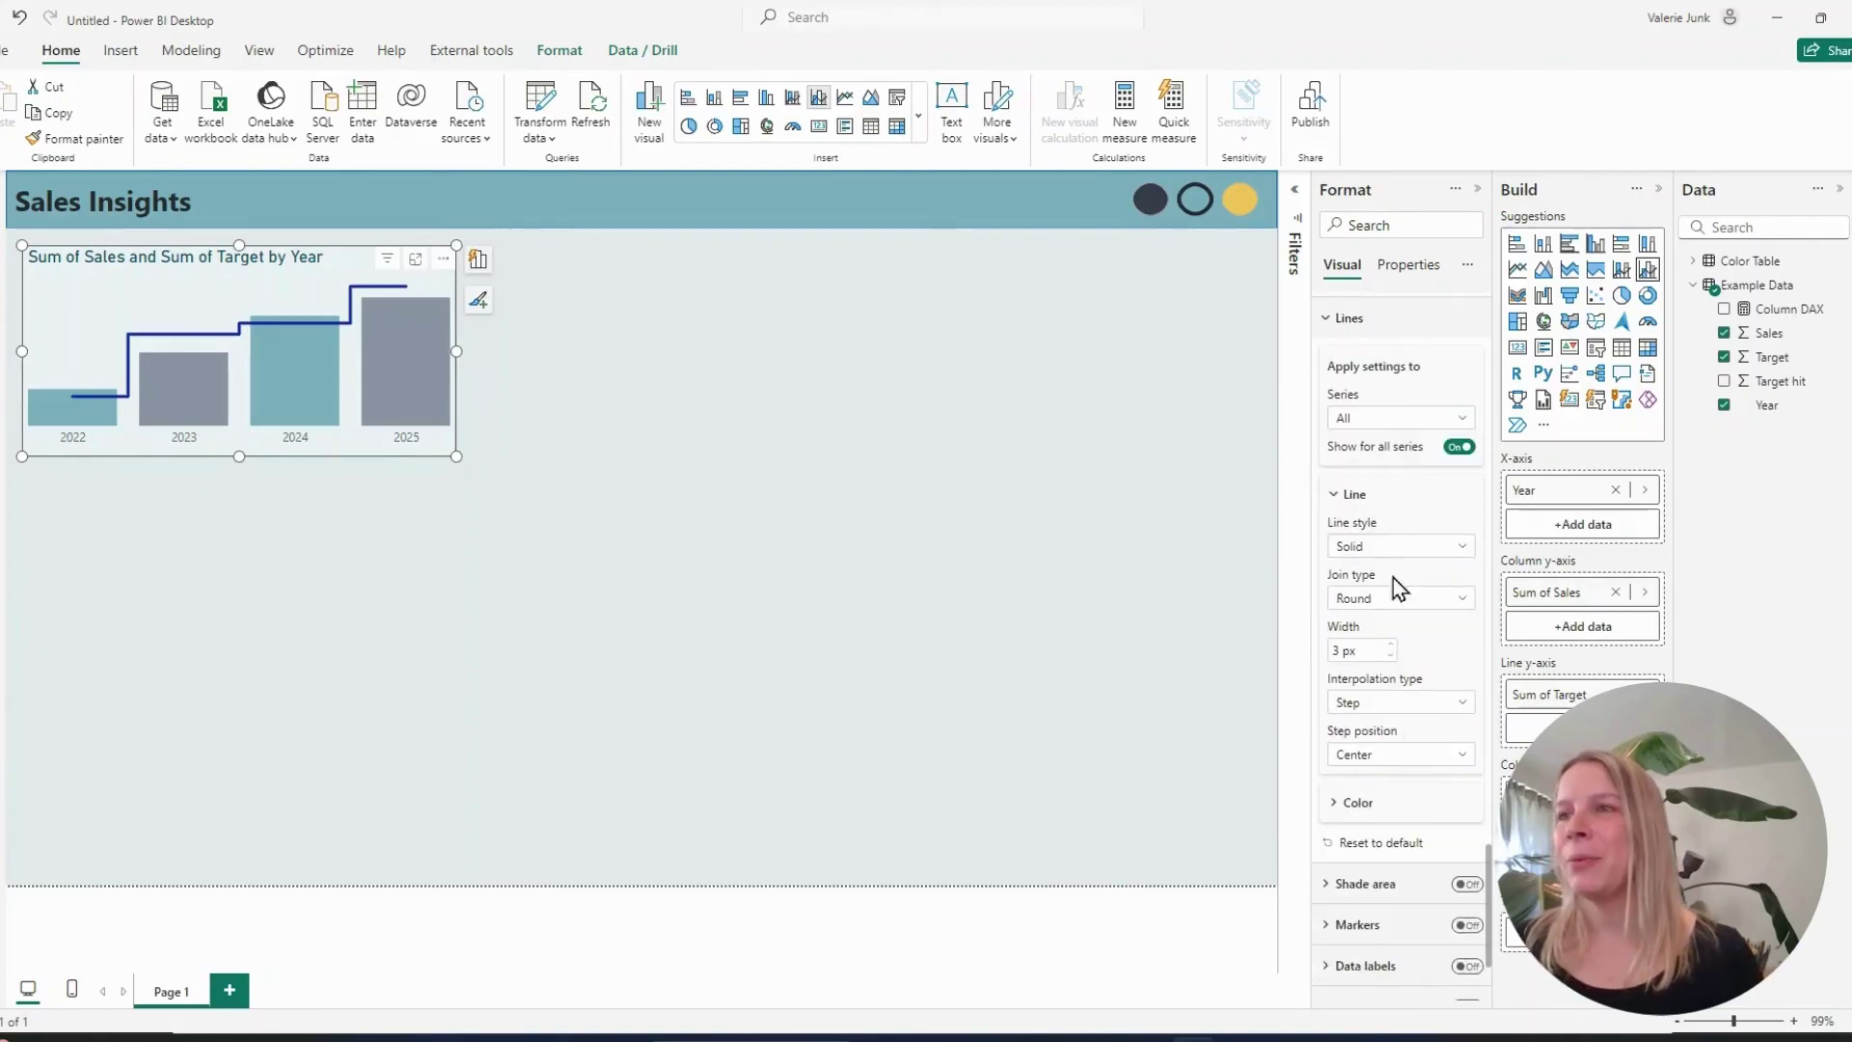
{"action": "scroll", "coordinate": [1385, 714], "scroll_direction": "down", "scroll_amount": 2}
{"action": "left_click", "coordinate": [1385, 712]}
{"action": "scroll", "coordinate": [1385, 715], "scroll_direction": "down", "scroll_amount": 4}
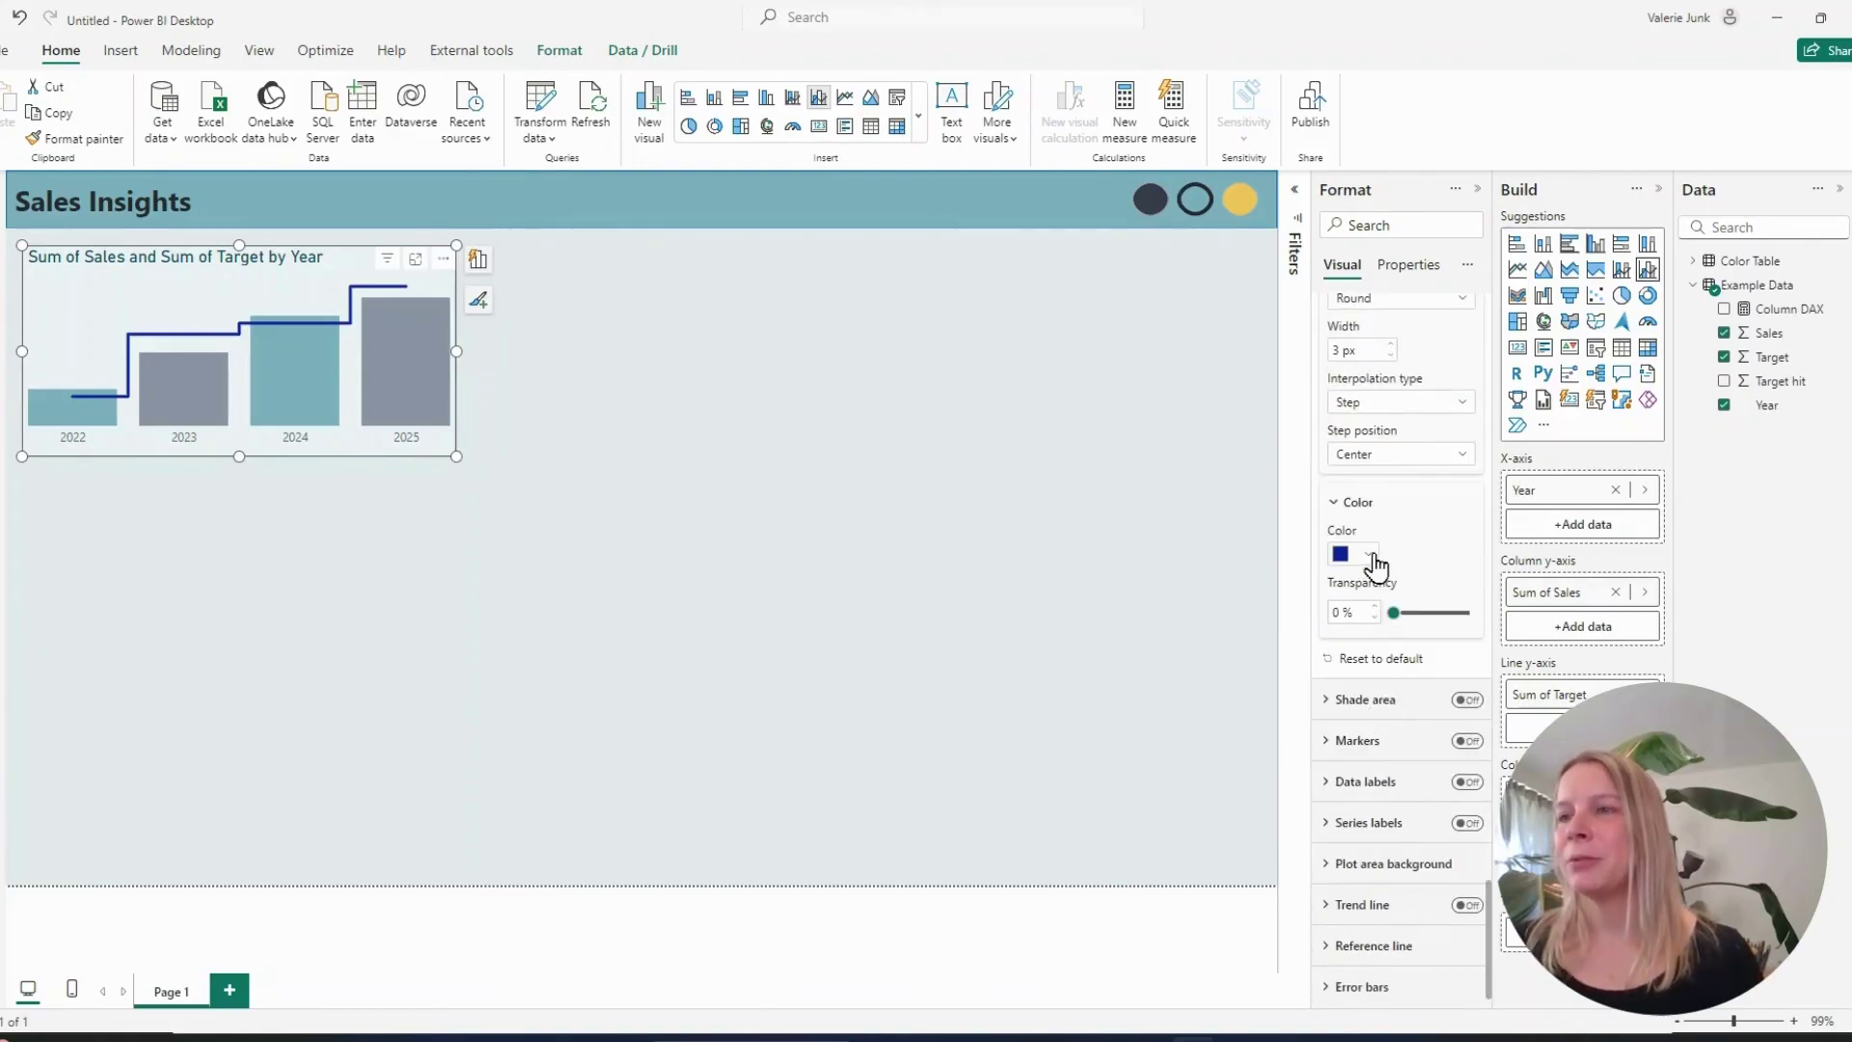
{"action": "left_click", "coordinate": [1355, 564]}
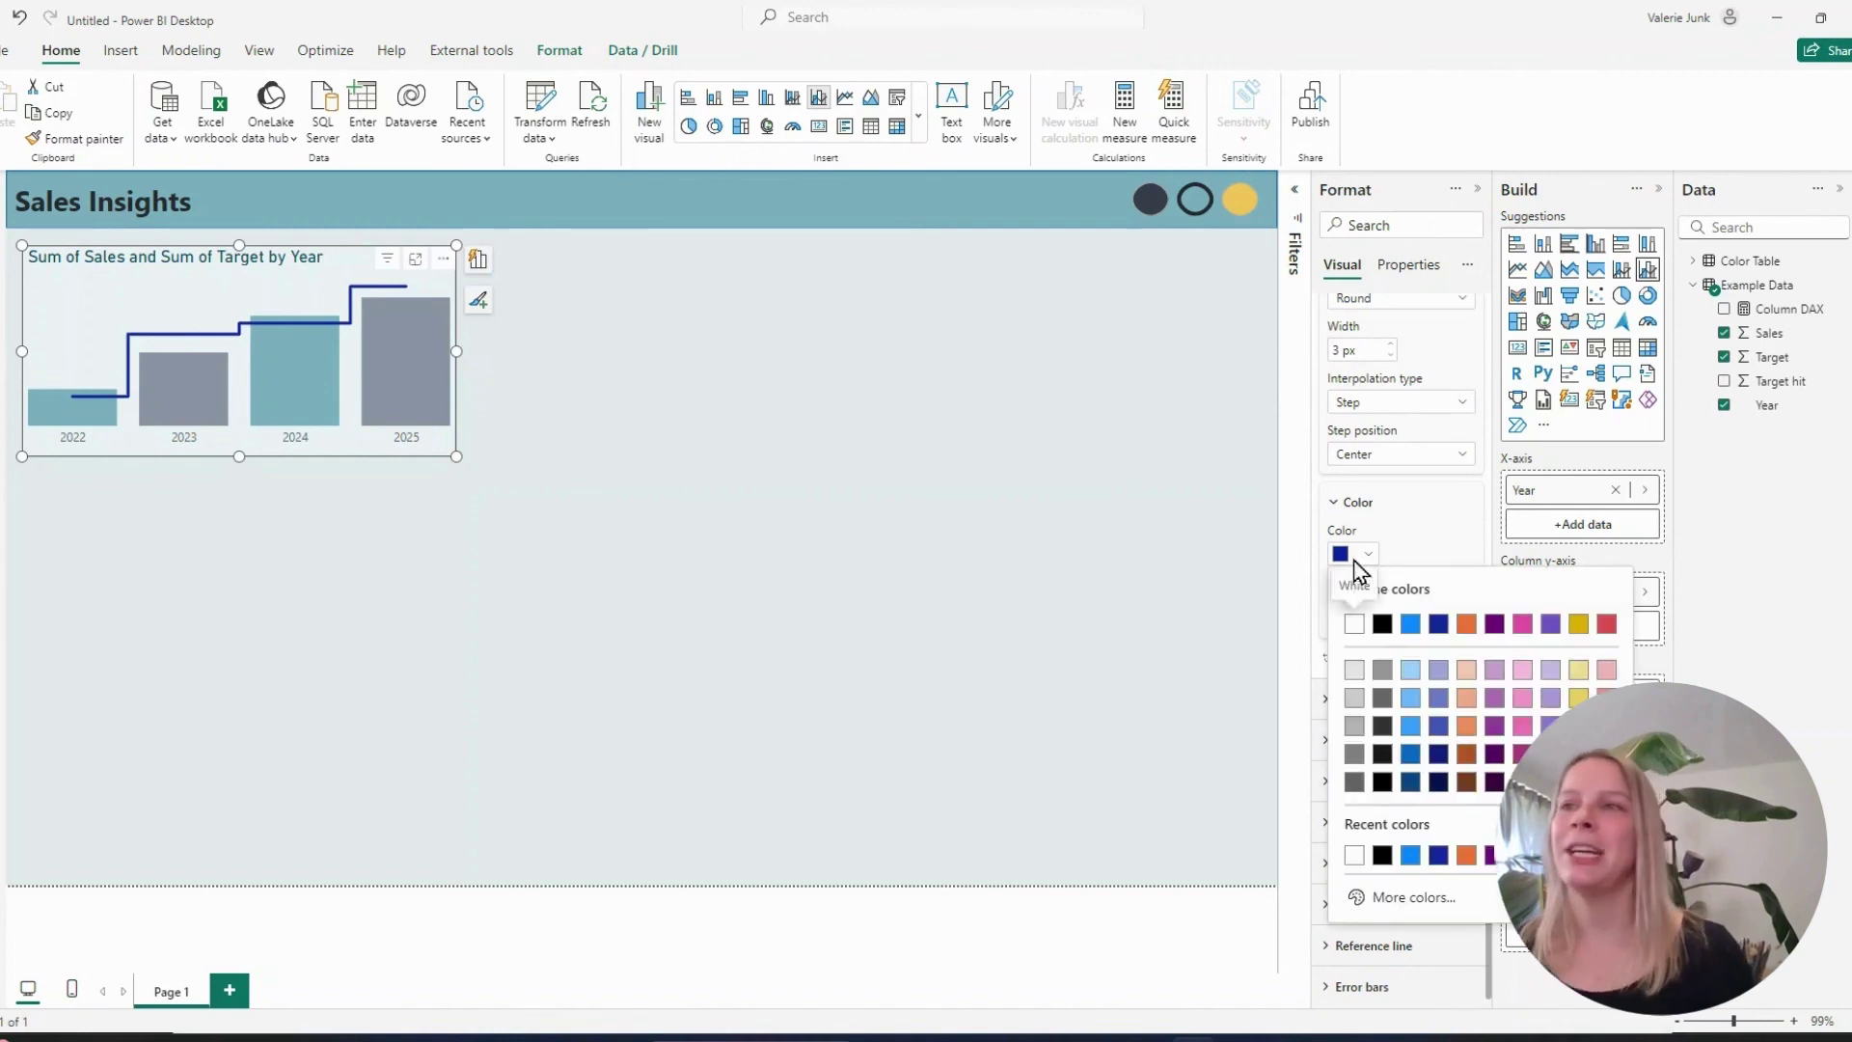
{"action": "left_click", "coordinate": [1382, 625]}
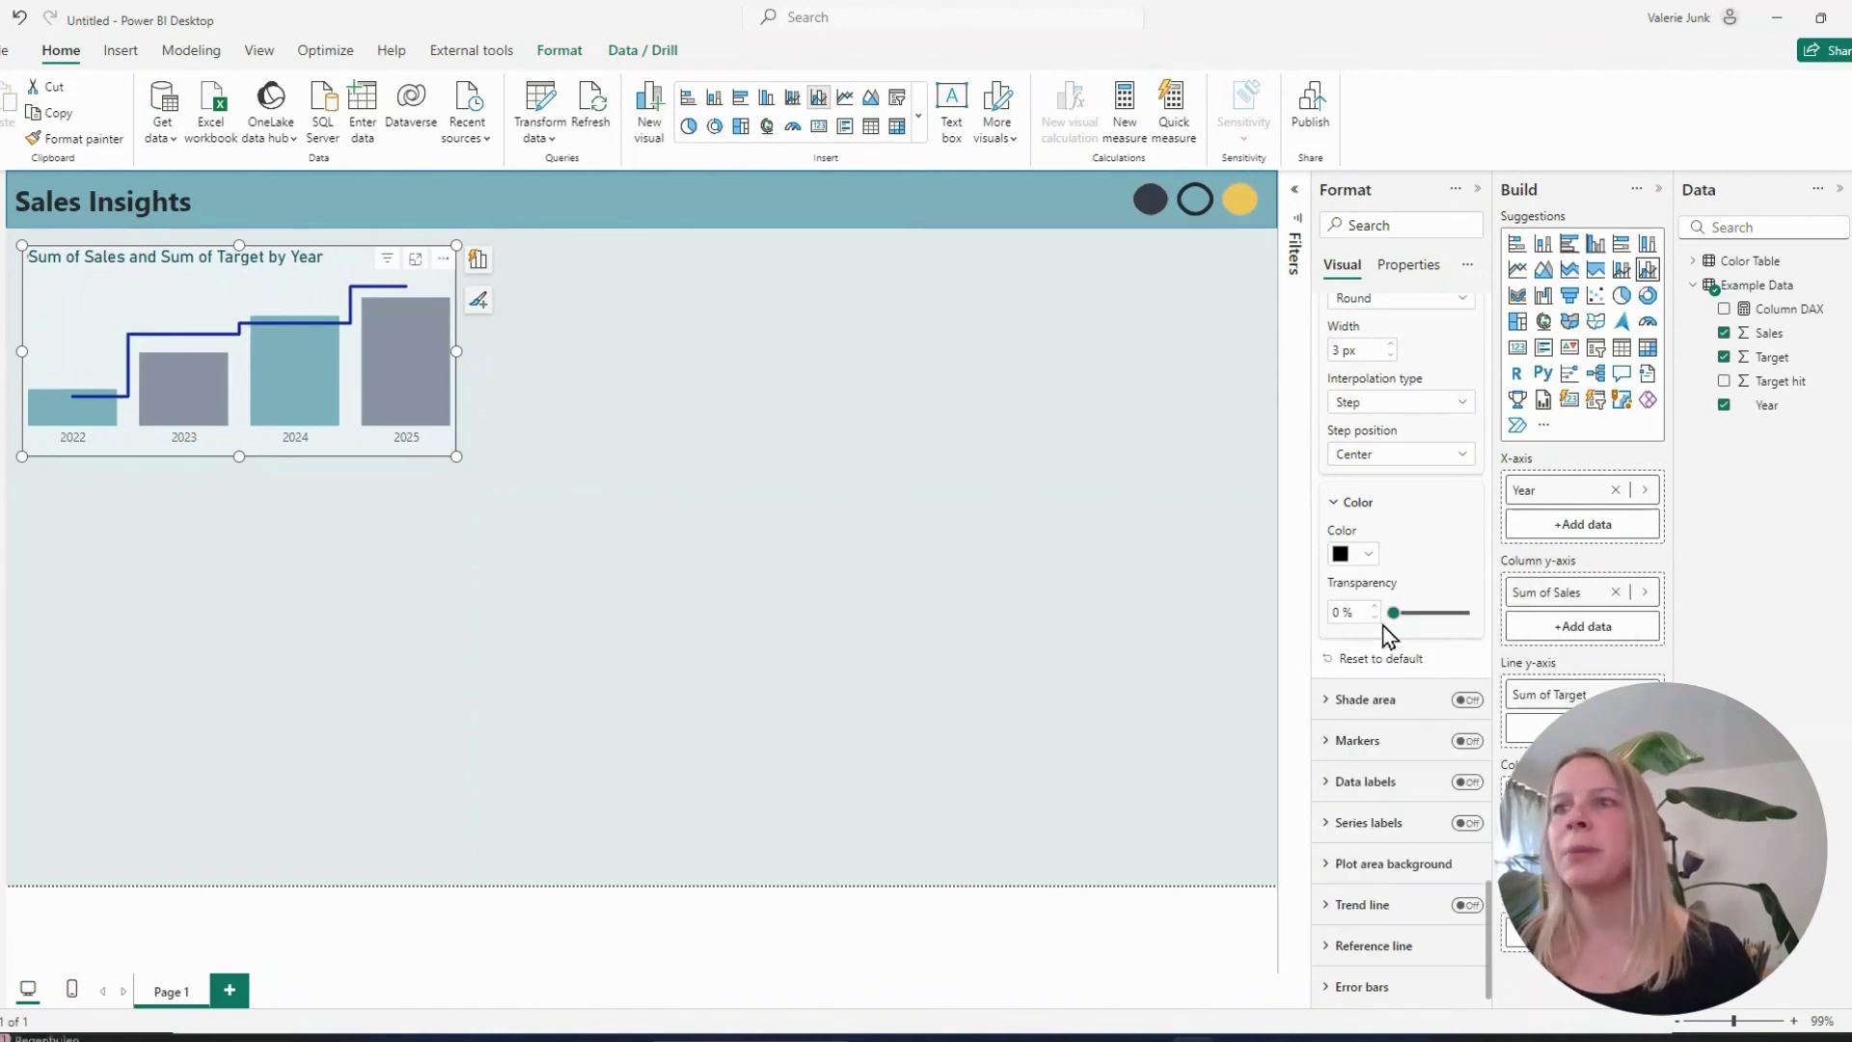
Change the target line's style to Dashed with a width of 2 px
{"action": "scroll", "coordinate": [1408, 454], "scroll_direction": "up", "scroll_amount": 2}
{"action": "scroll", "coordinate": [1406, 434], "scroll_direction": "up", "scroll_amount": 2}
{"action": "left_click", "coordinate": [1396, 446]}
{"action": "left_click", "coordinate": [1392, 496]}
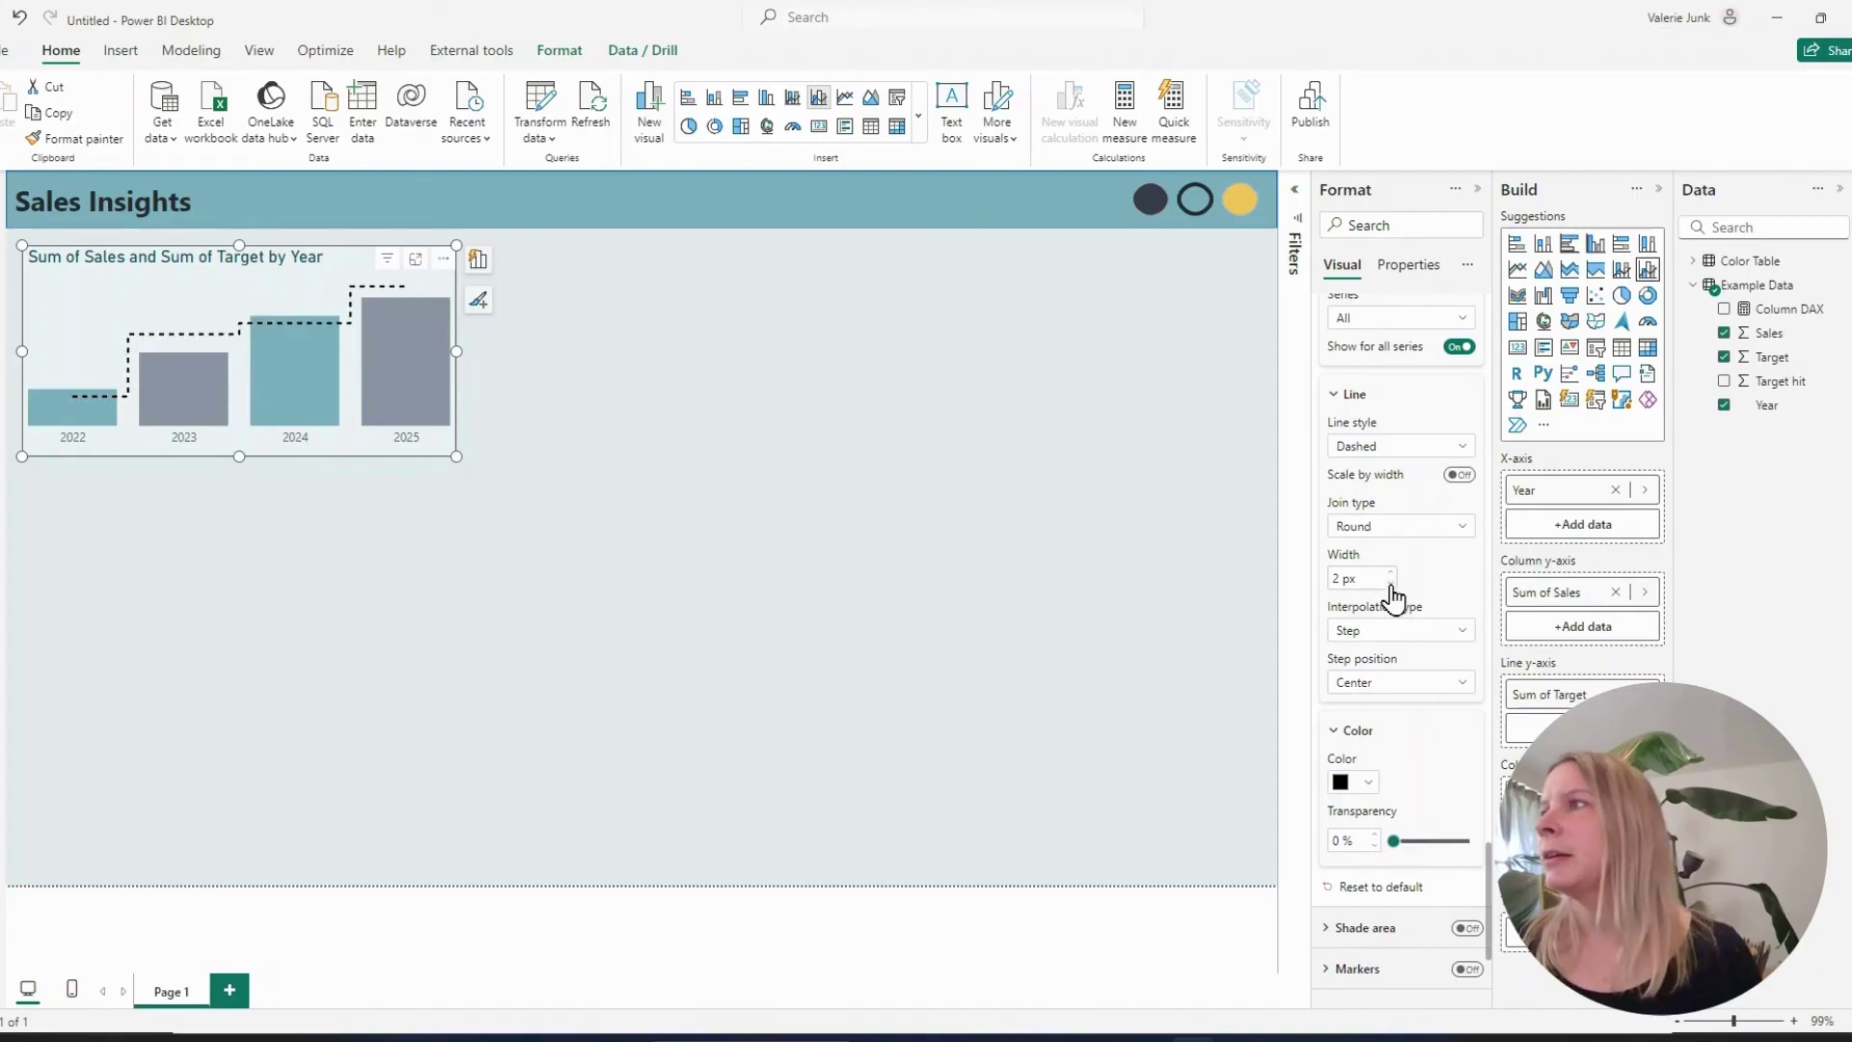
{"action": "left_click", "coordinate": [1391, 584]}
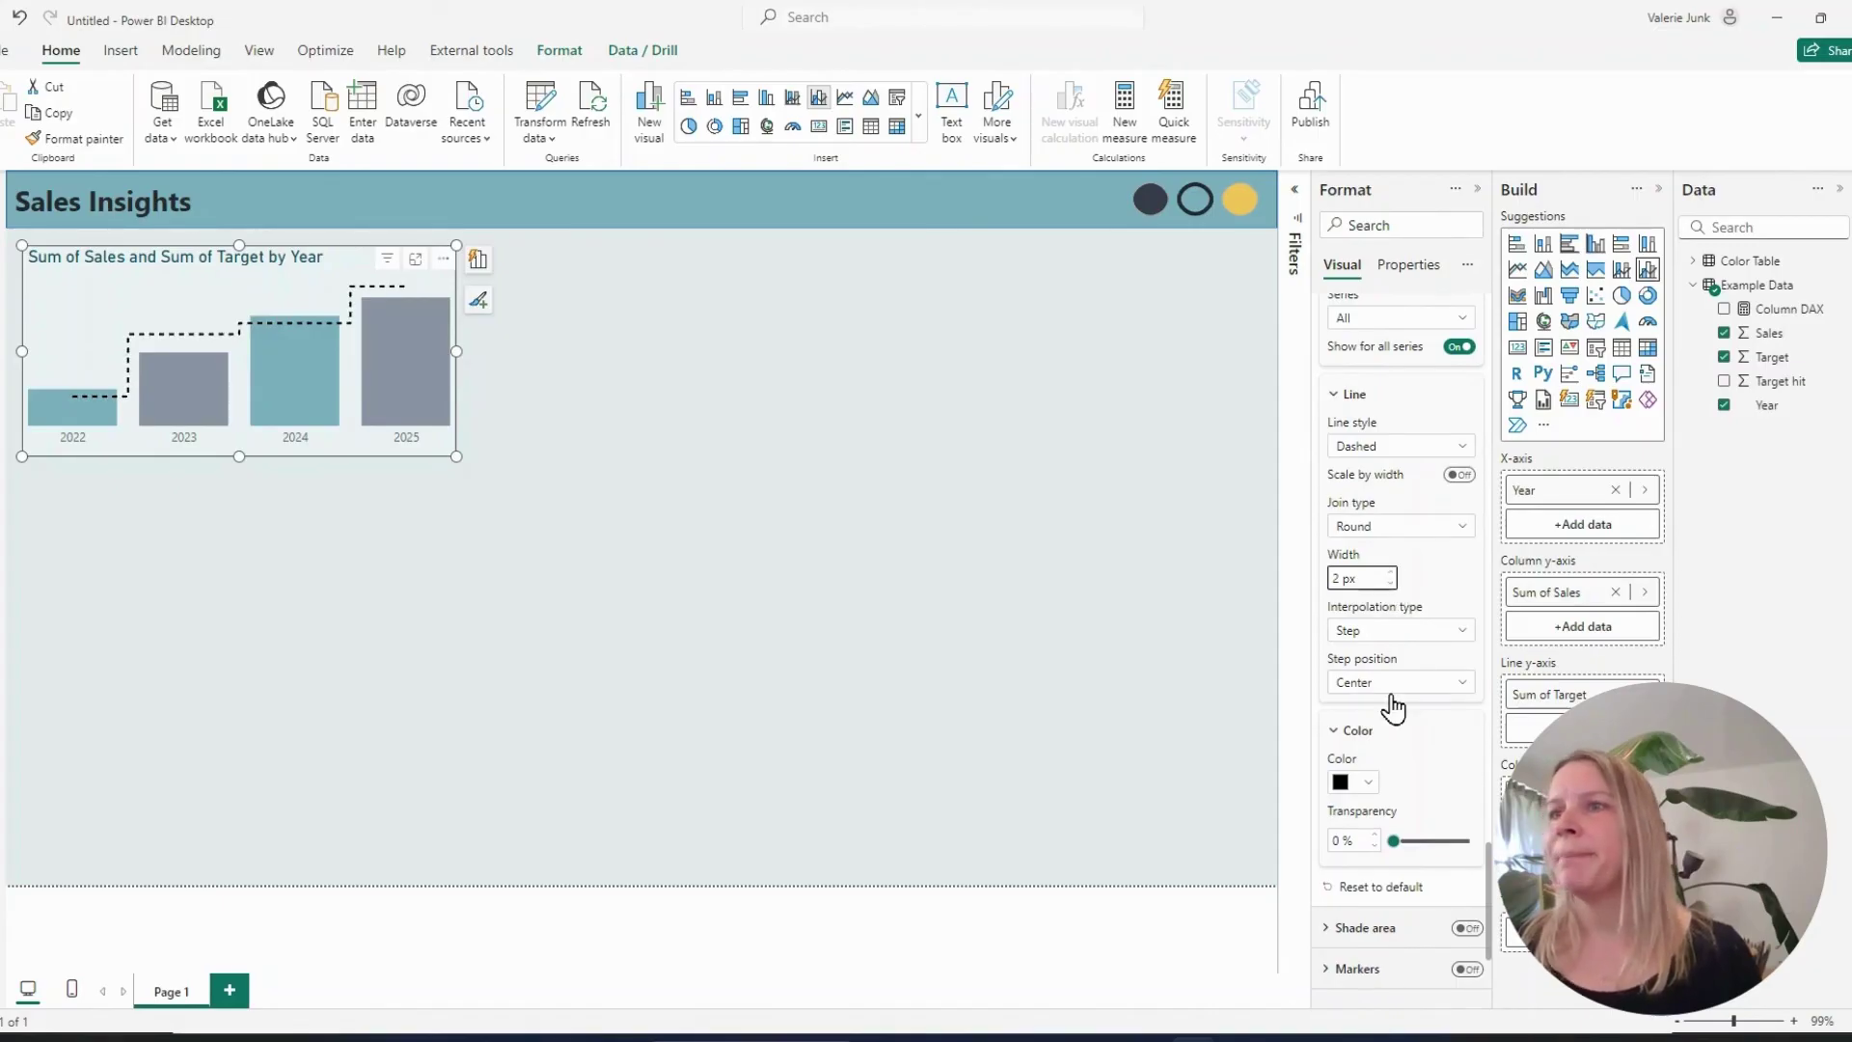
Retitle the chart "Sales by Year vs Target" and centre the title horizontally
{"action": "left_click", "coordinate": [289, 270]}
{"action": "double_click", "coordinate": [236, 259]}
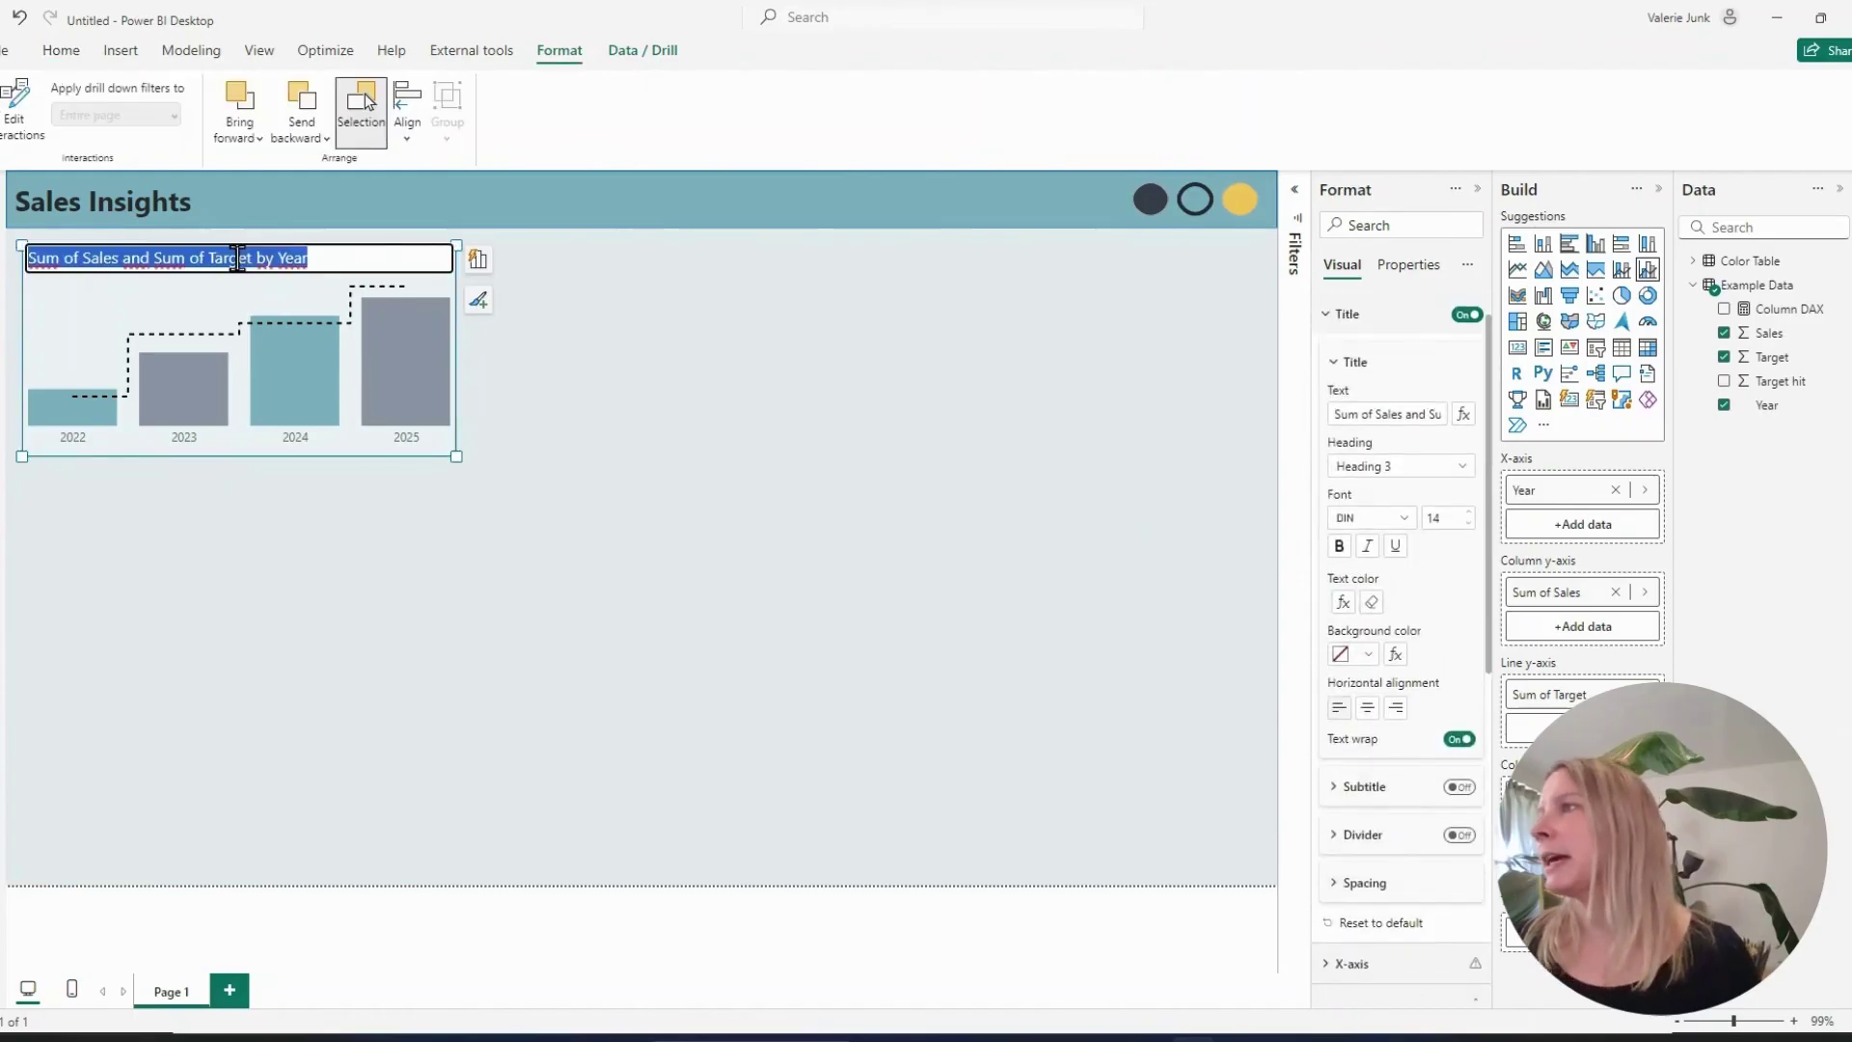
{"action": "type", "text": "Sales by Yea"}
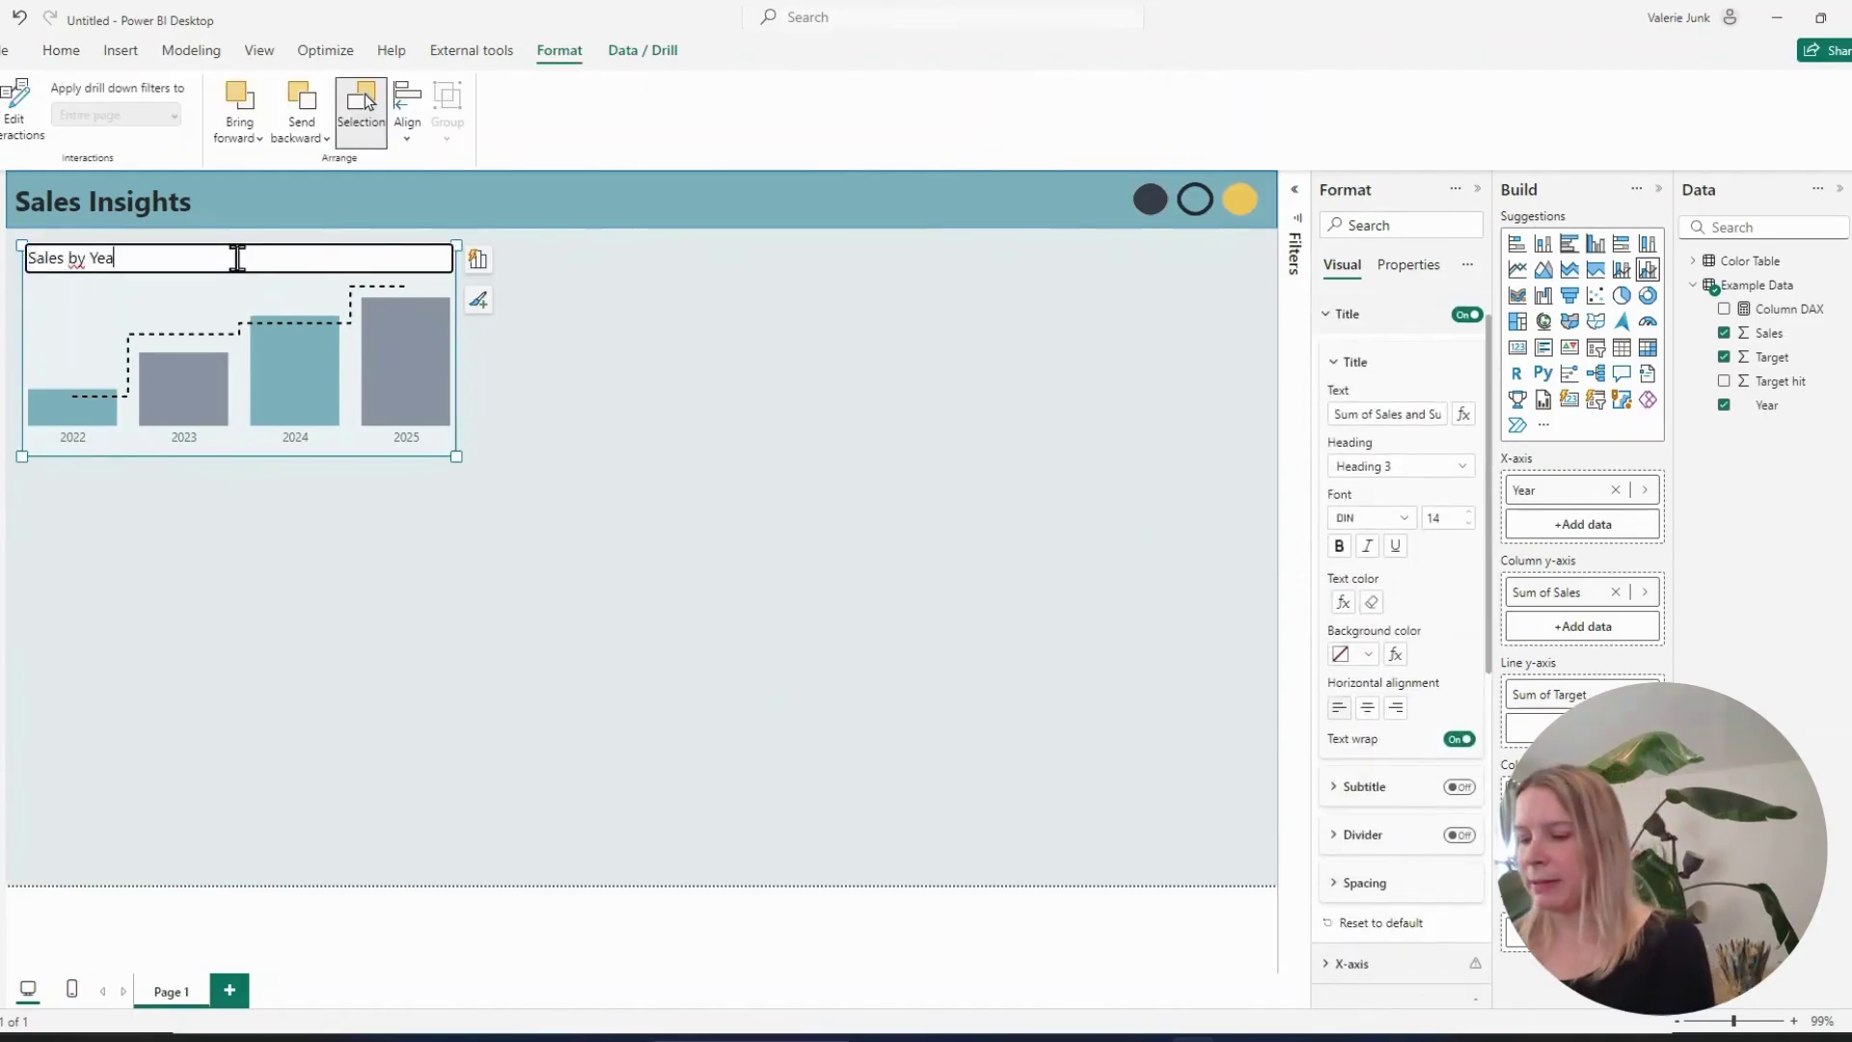
{"action": "type", "text": "r vs Tar"}
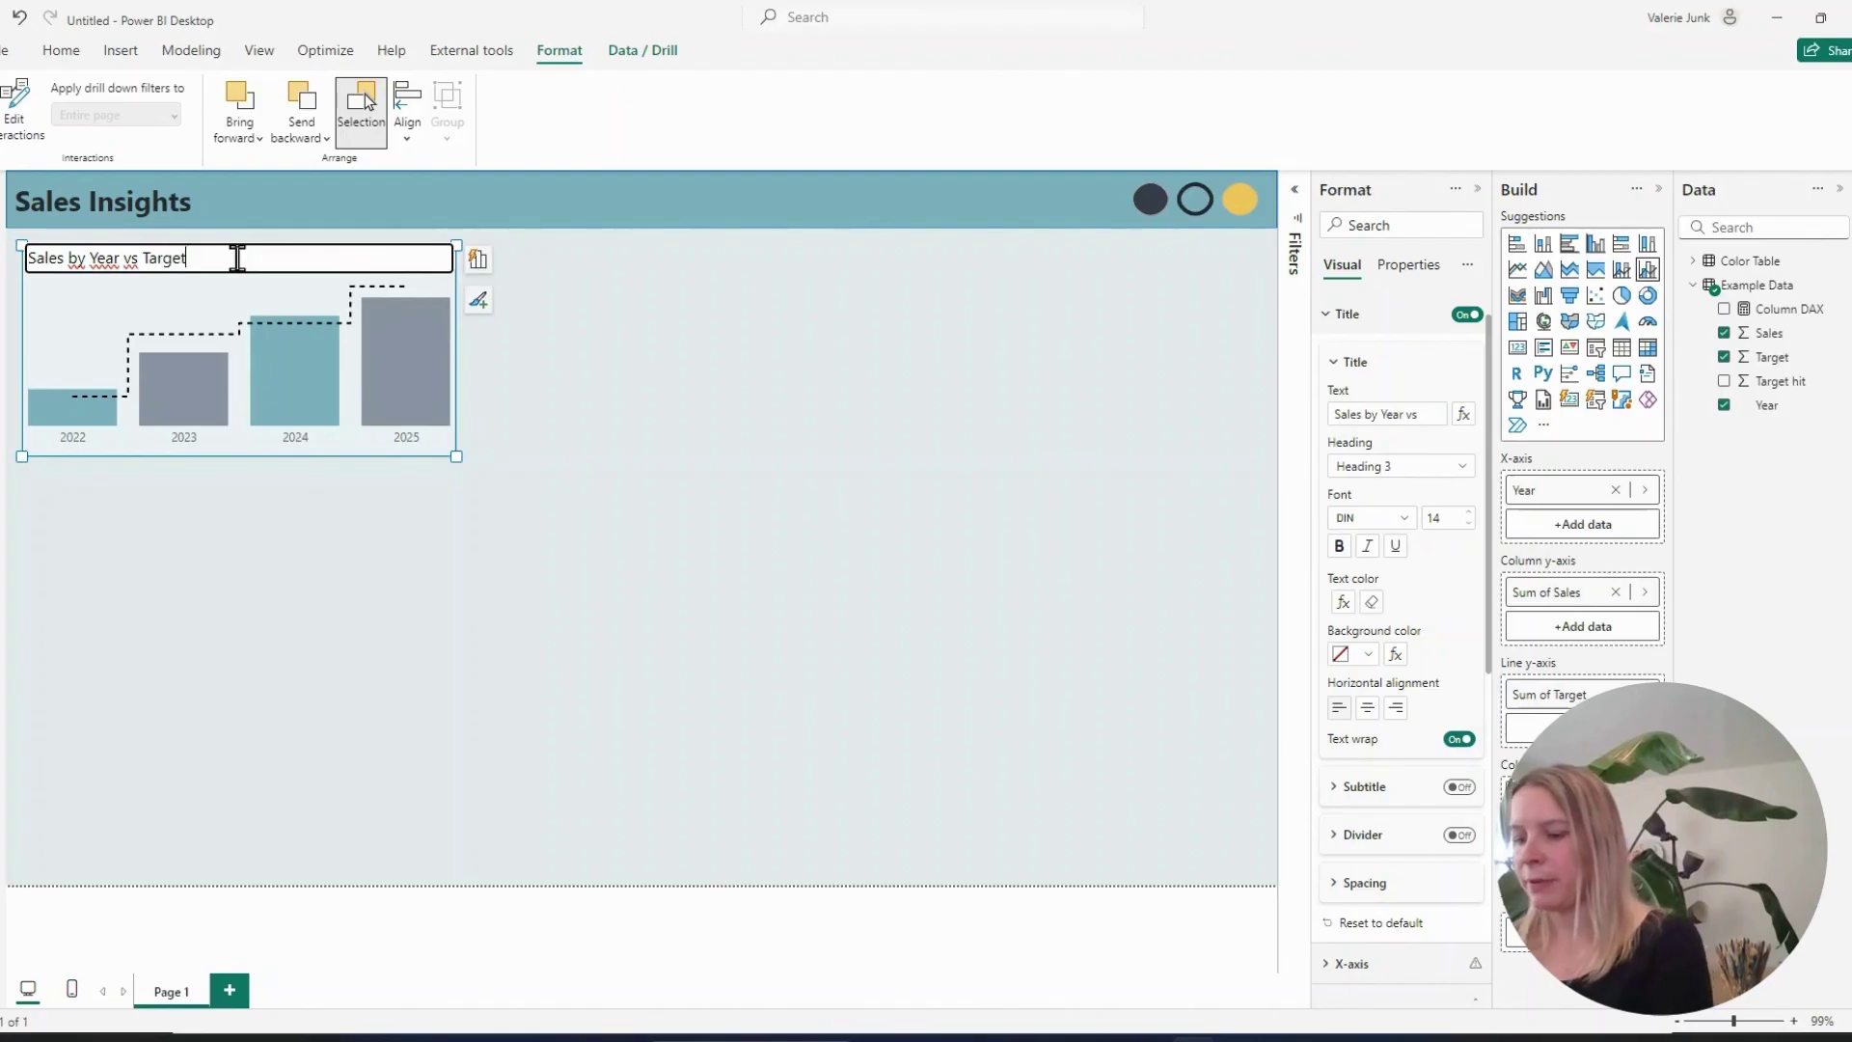
{"action": "type", "text": "get"}
{"action": "key", "text": "Return"}
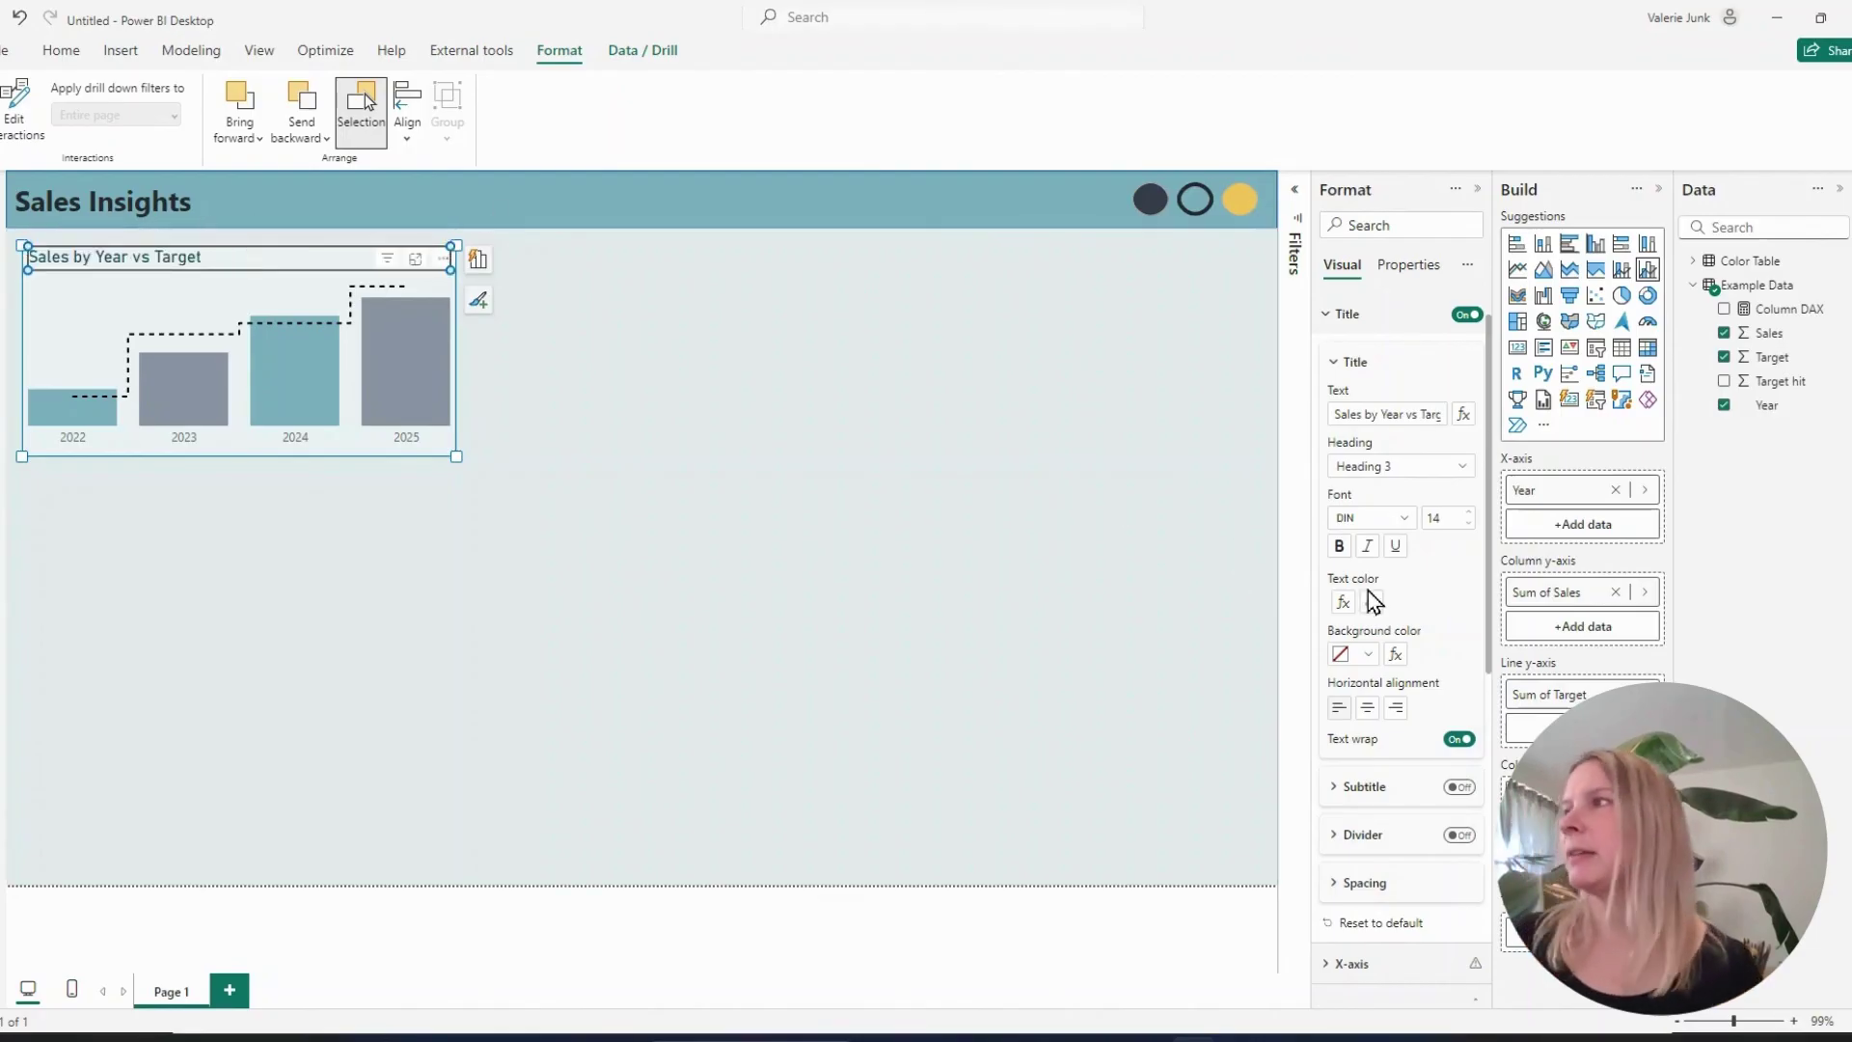
{"action": "left_click", "coordinate": [1367, 707]}
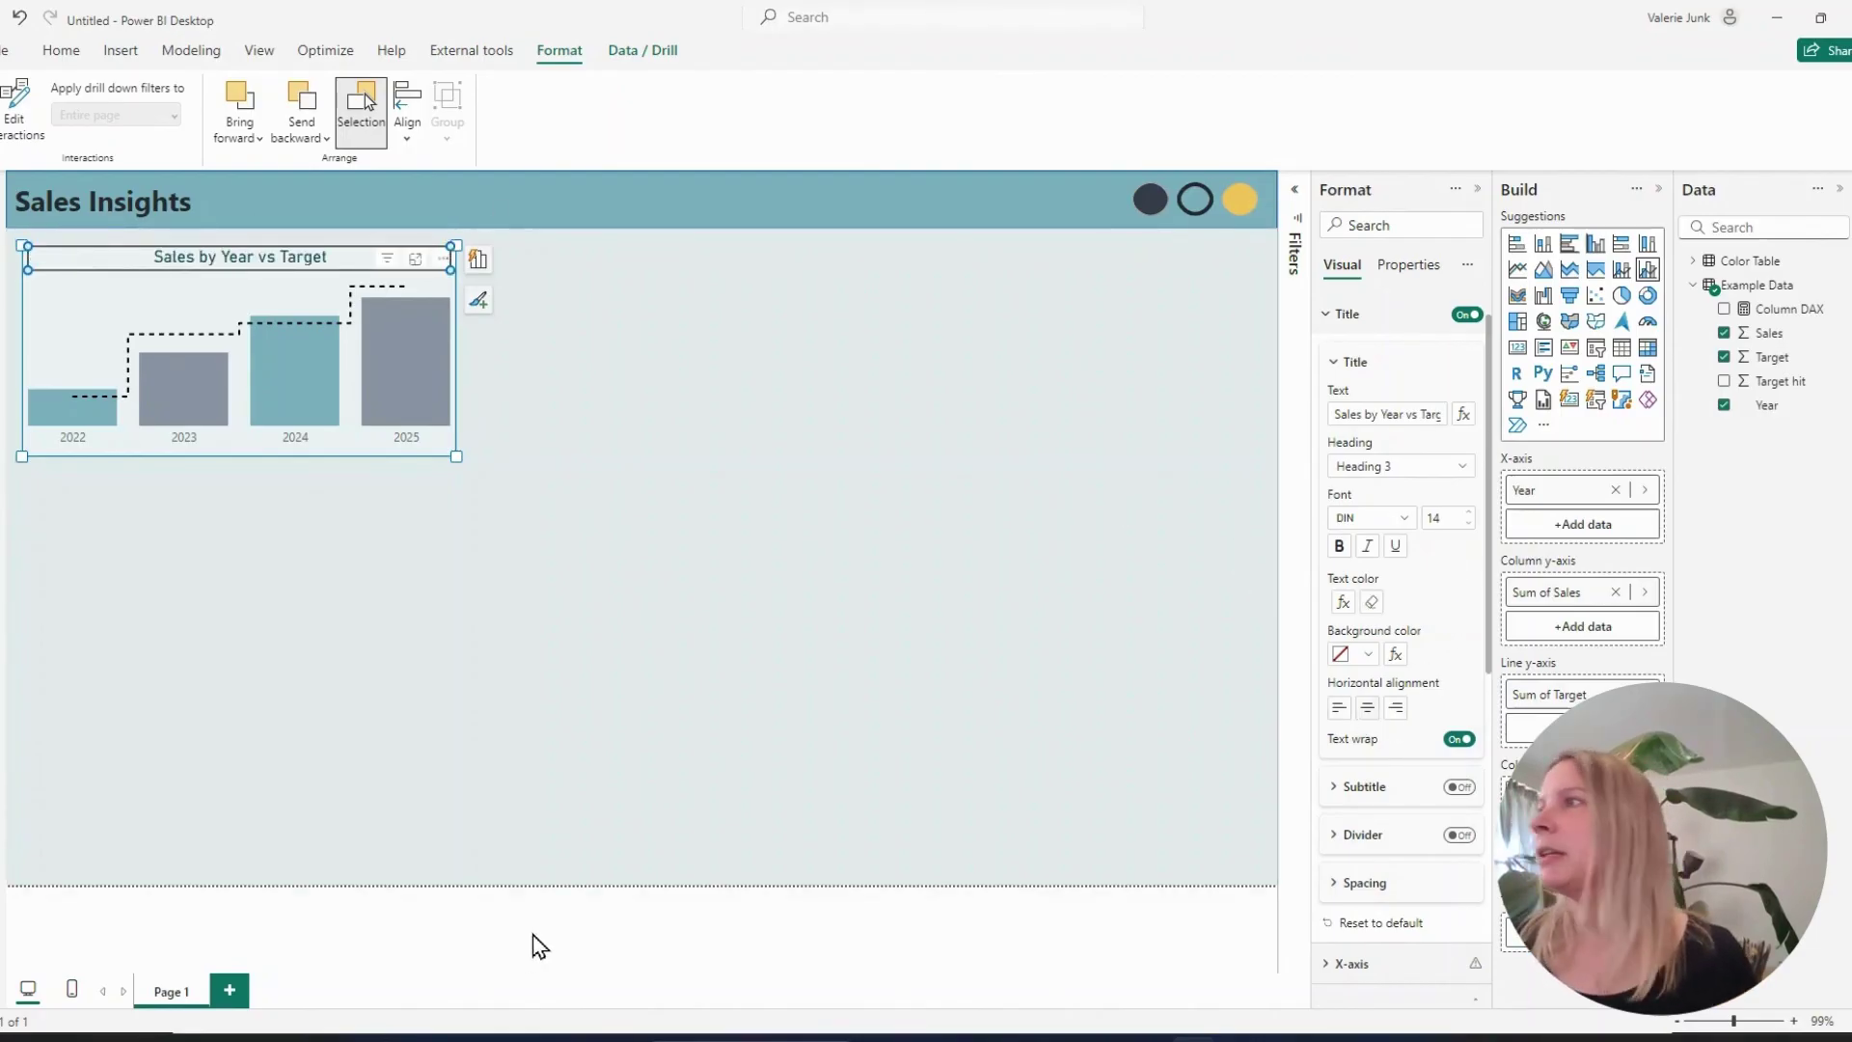
{"action": "left_click", "coordinate": [533, 936]}
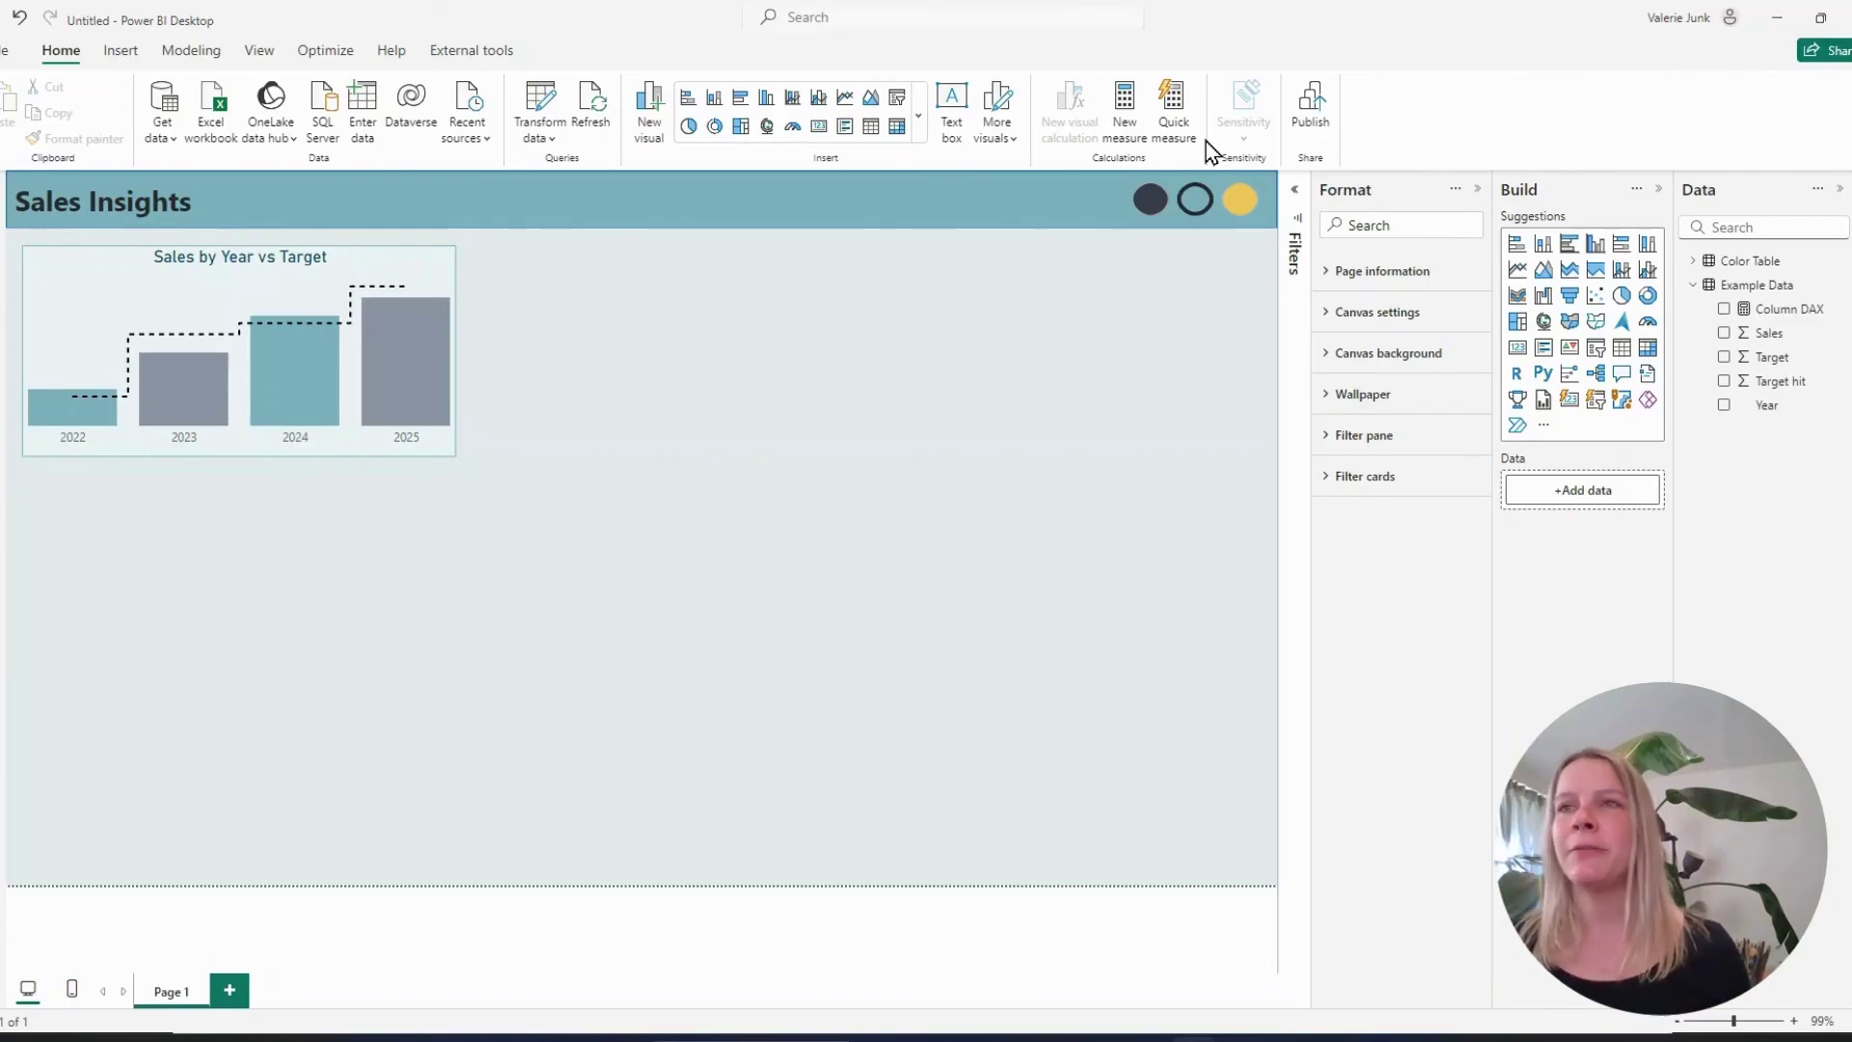
Duplicate the sales chart beside the original and add Target to the copy's column y-axis
{"action": "left_click", "coordinate": [343, 263]}
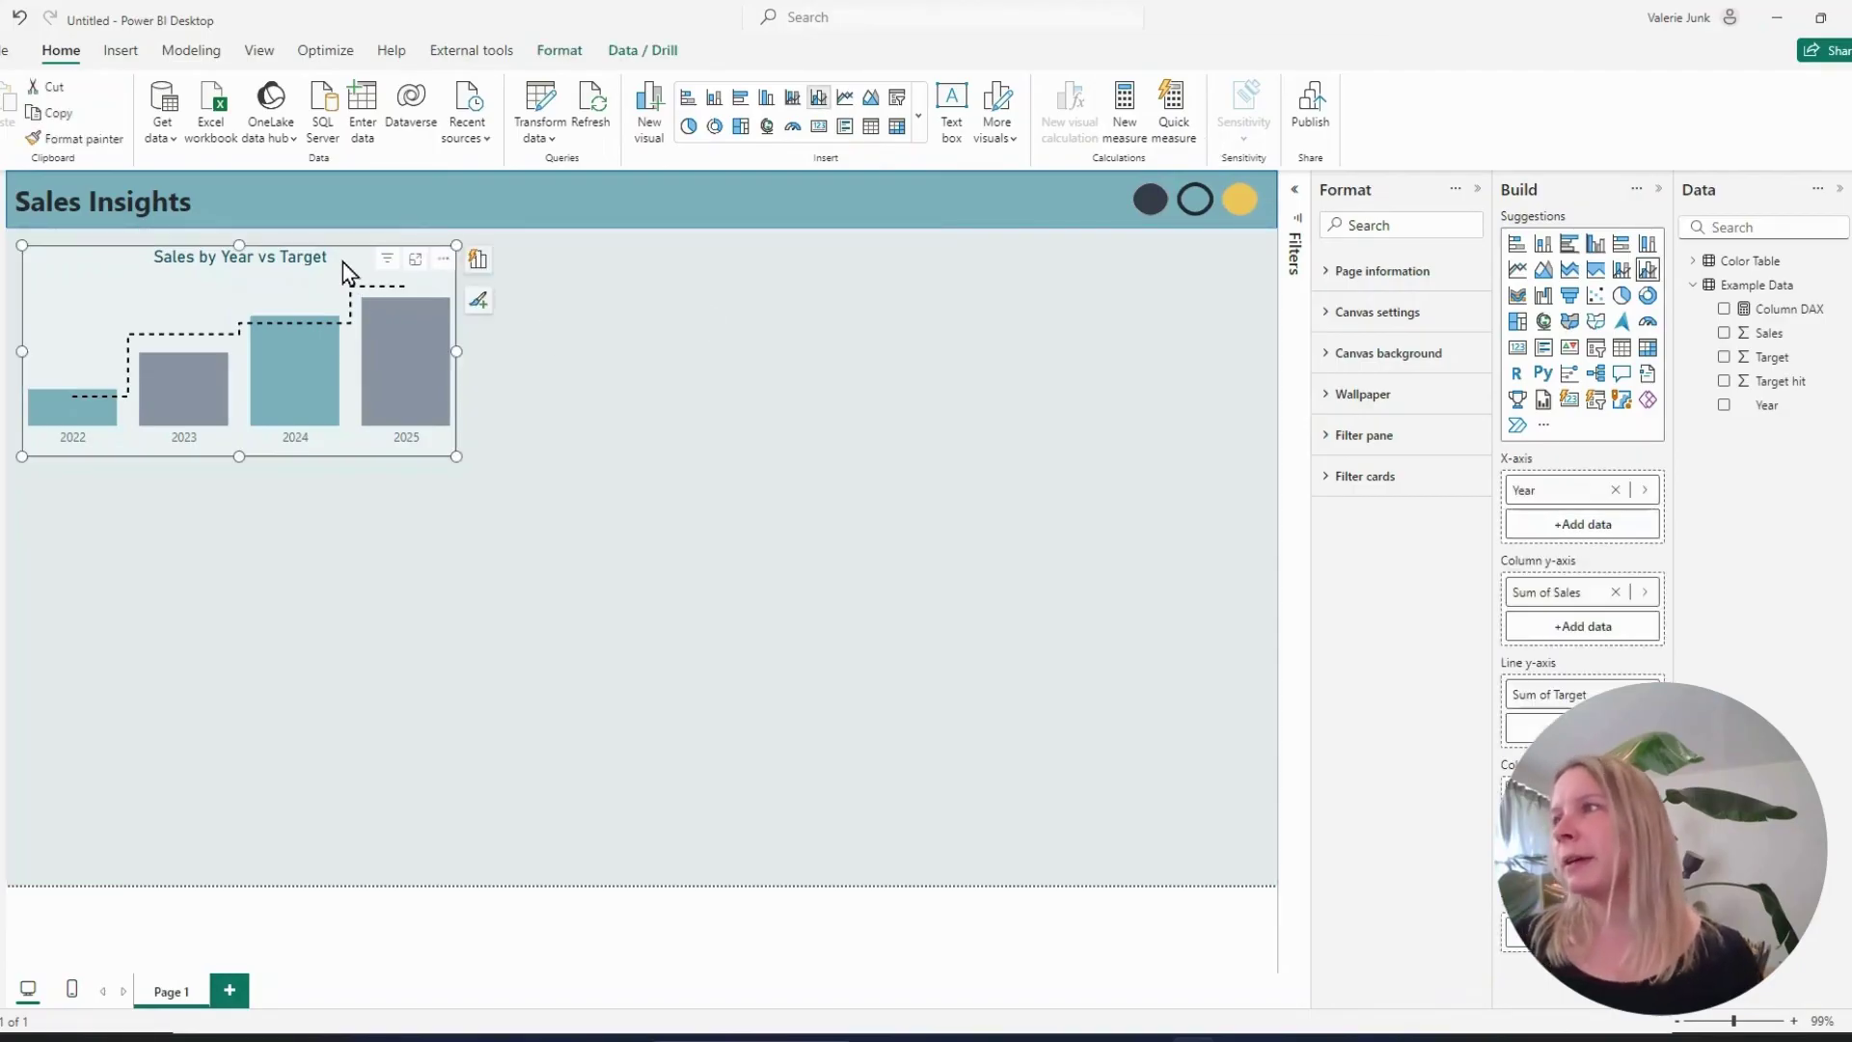
{"action": "key", "text": "ctrl+c"}
{"action": "key", "text": "ctrl+v"}
{"action": "left_click_drag", "start_coordinate": [431, 297], "coordinate": [847, 274]}
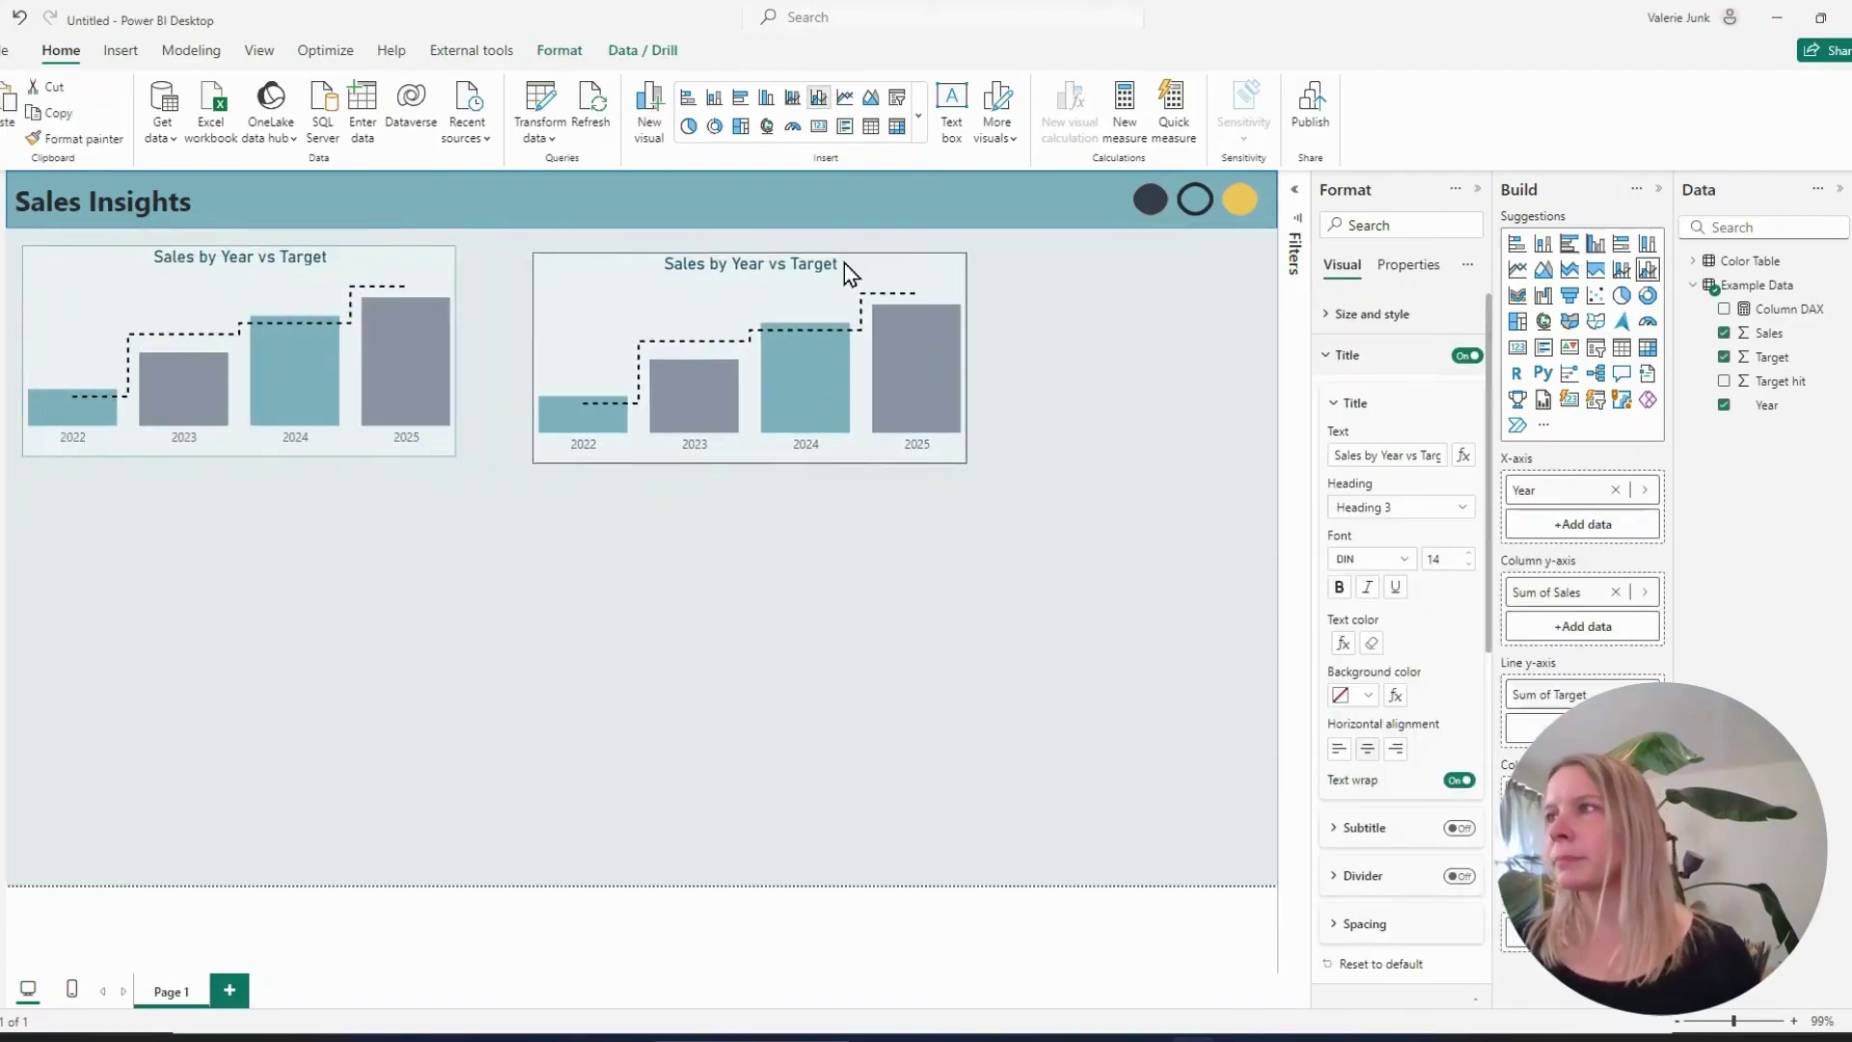
{"action": "left_click_drag", "start_coordinate": [1780, 359], "coordinate": [1608, 653]}
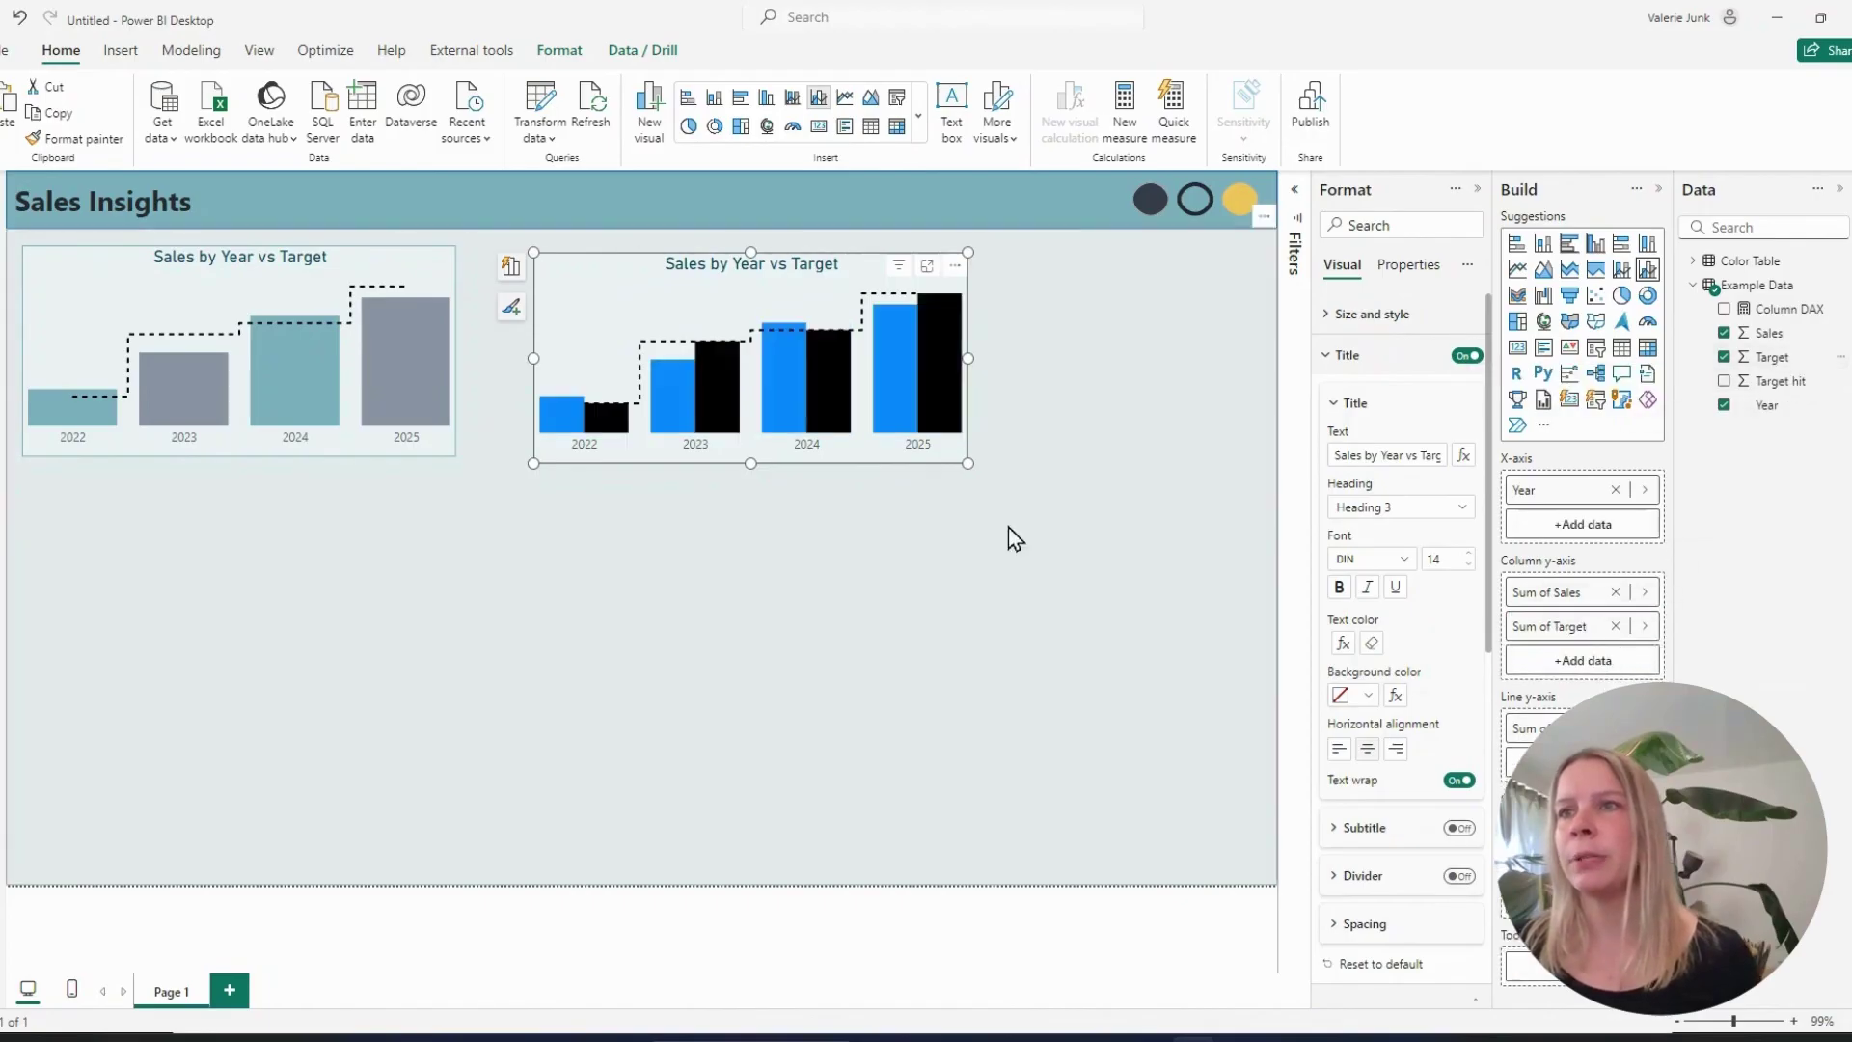
Examine the column colour settings of the duplicated chart and delete the copy
{"action": "scroll", "coordinate": [1390, 622], "scroll_direction": "down", "scroll_amount": 6}
{"action": "left_click", "coordinate": [1404, 611]}
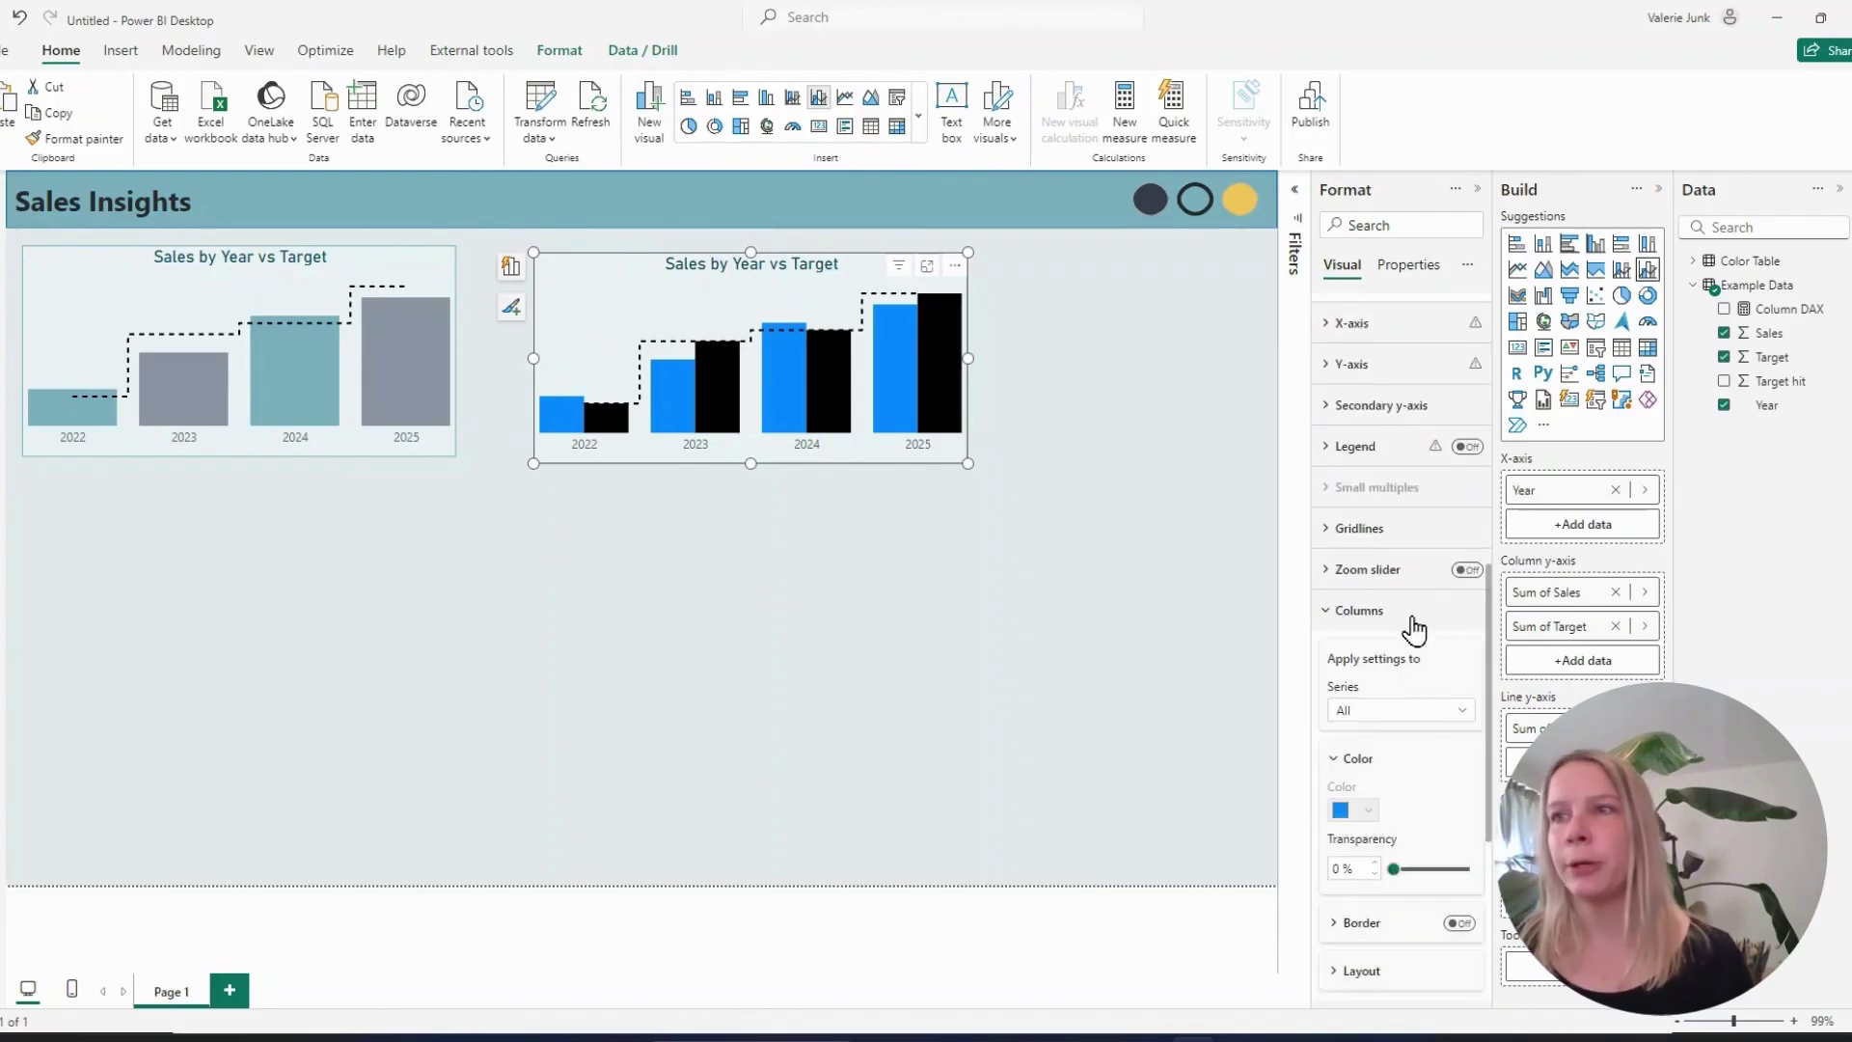
{"action": "scroll", "coordinate": [1399, 675], "scroll_direction": "down", "scroll_amount": 2}
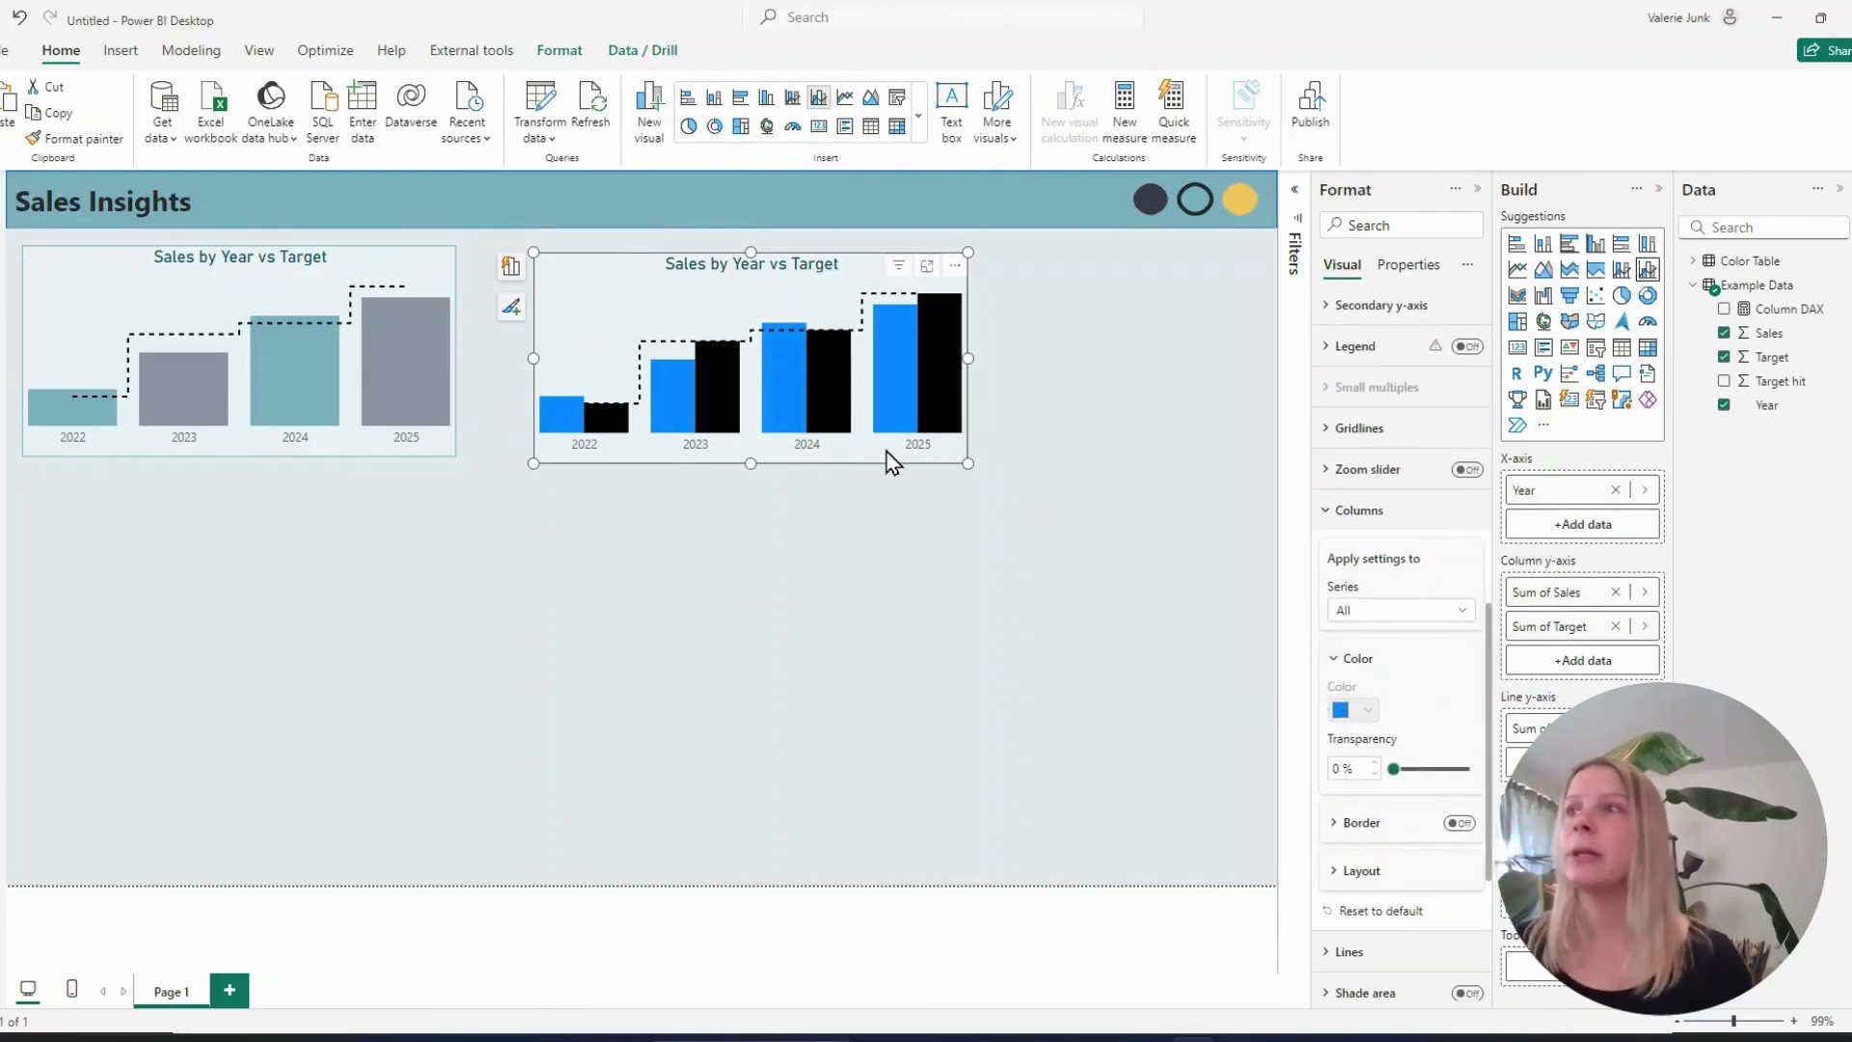
{"action": "key", "text": "Delete"}
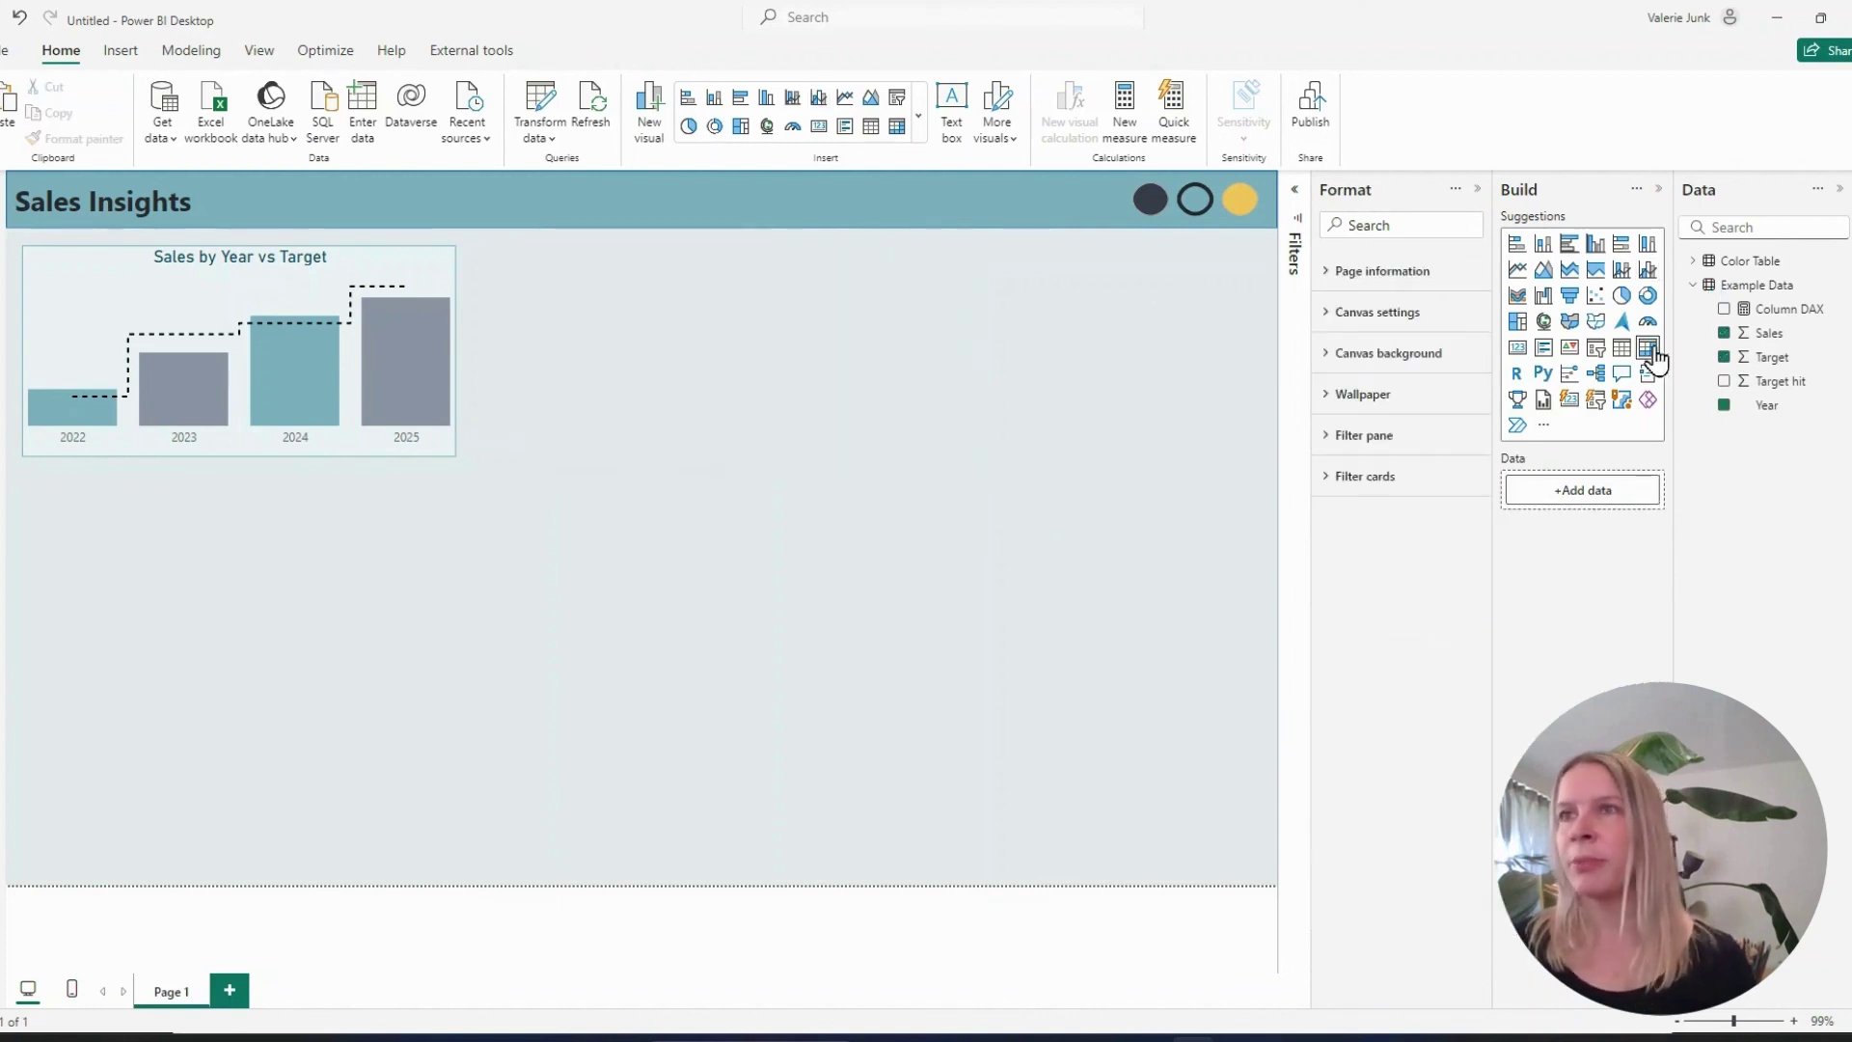
Insert a table visual in the empty canvas area with Year as its first column and Sales as its second
{"action": "left_click", "coordinate": [1620, 349]}
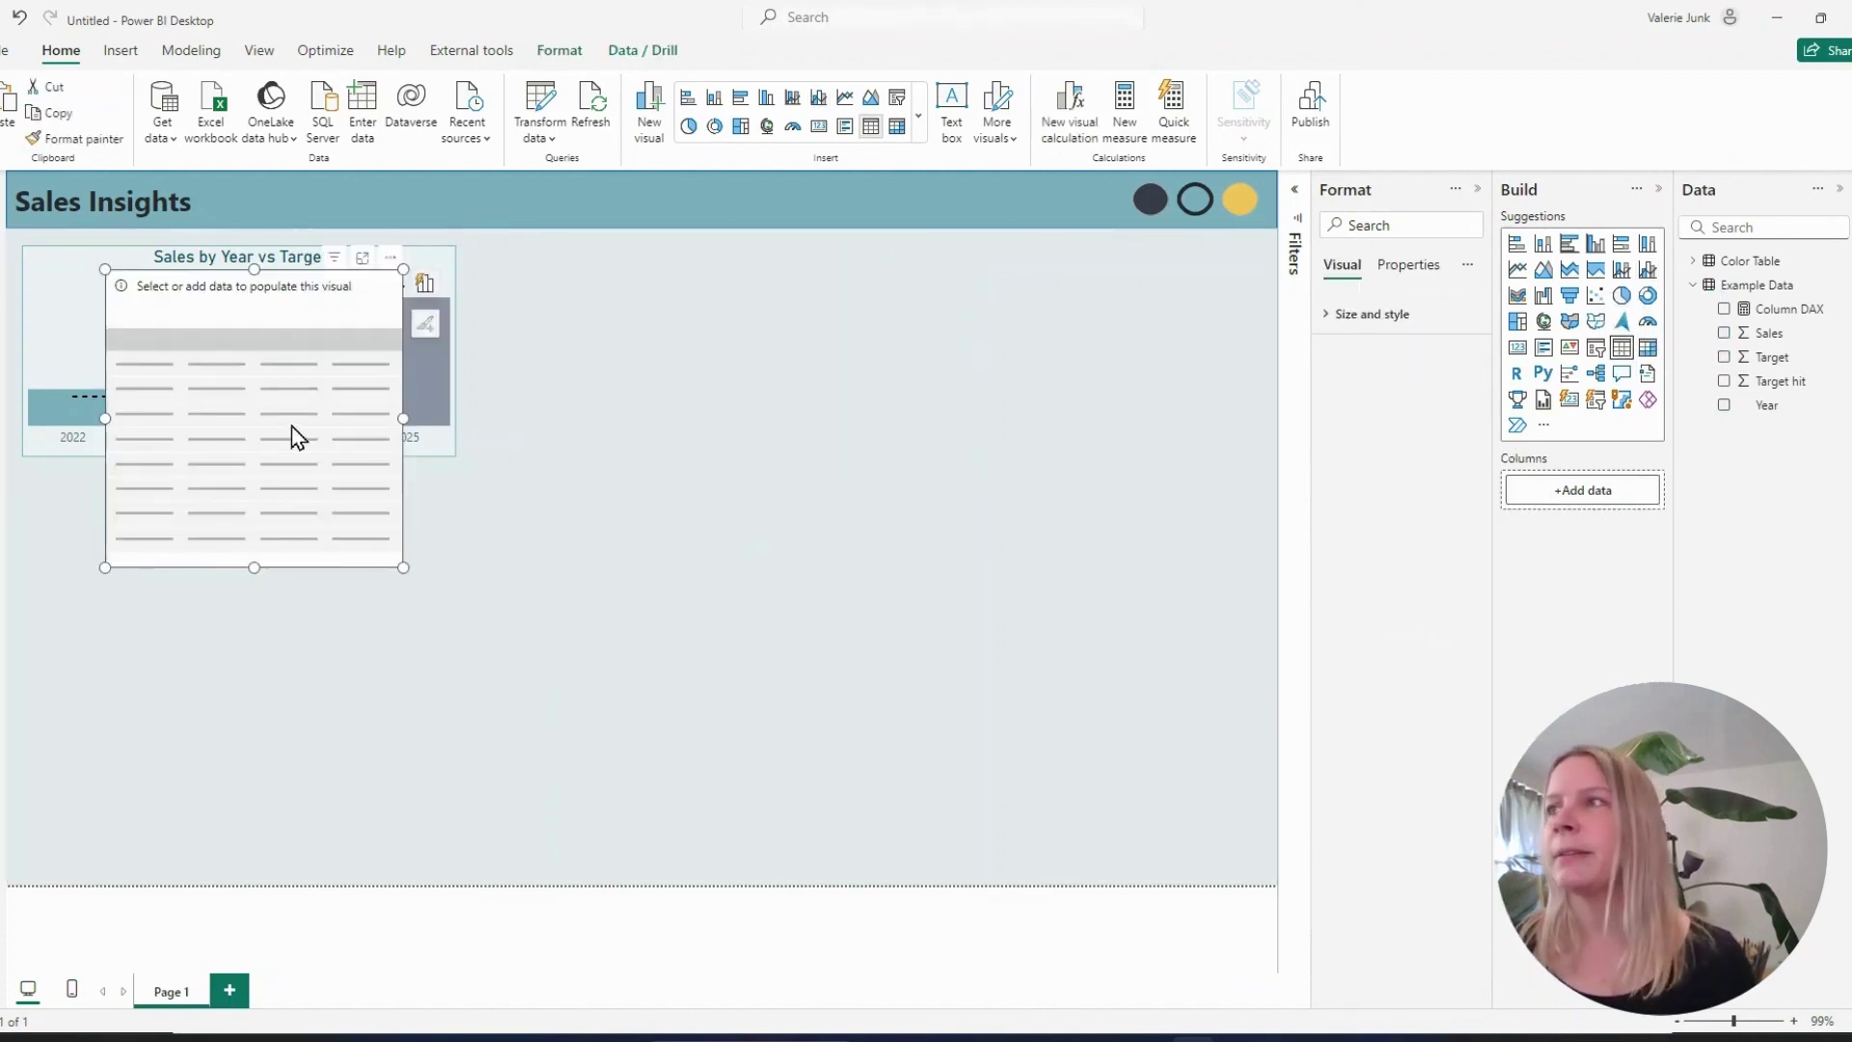
{"action": "left_click_drag", "start_coordinate": [339, 415], "coordinate": [981, 472]}
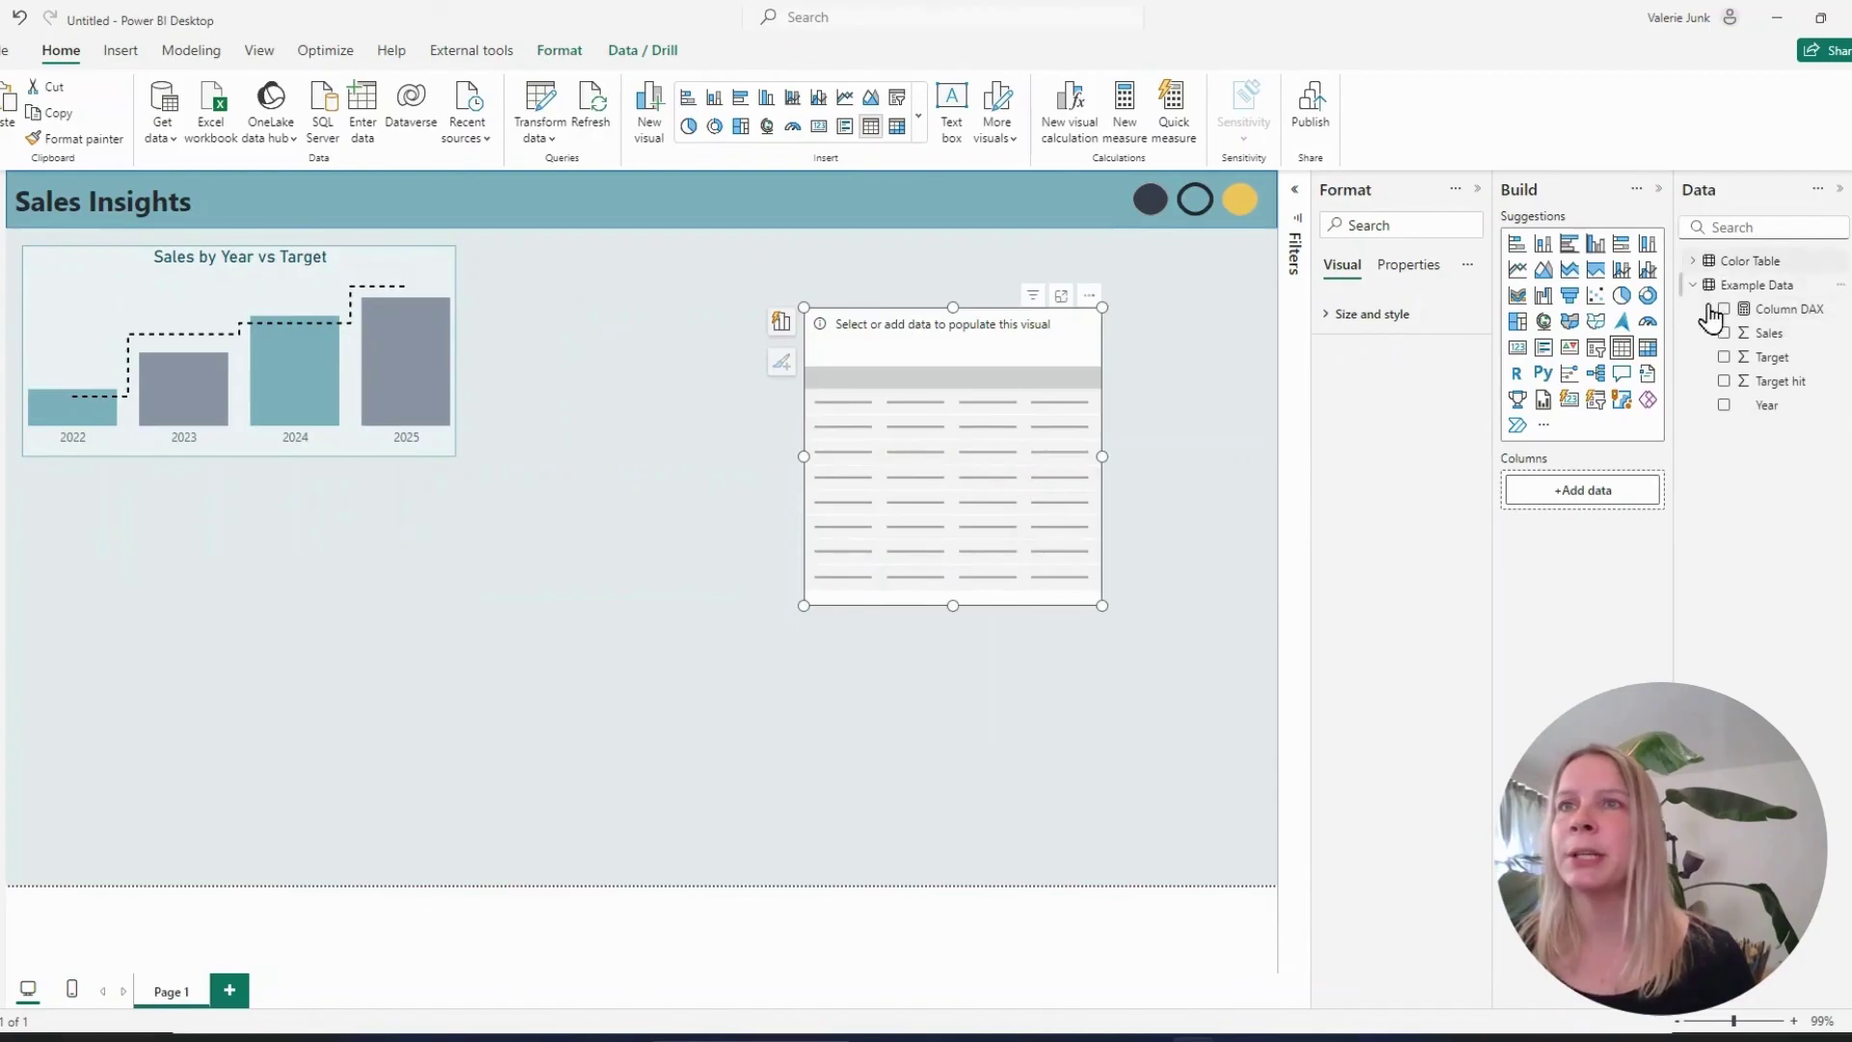
{"action": "left_click", "coordinate": [1724, 333]}
{"action": "left_click", "coordinate": [1725, 405]}
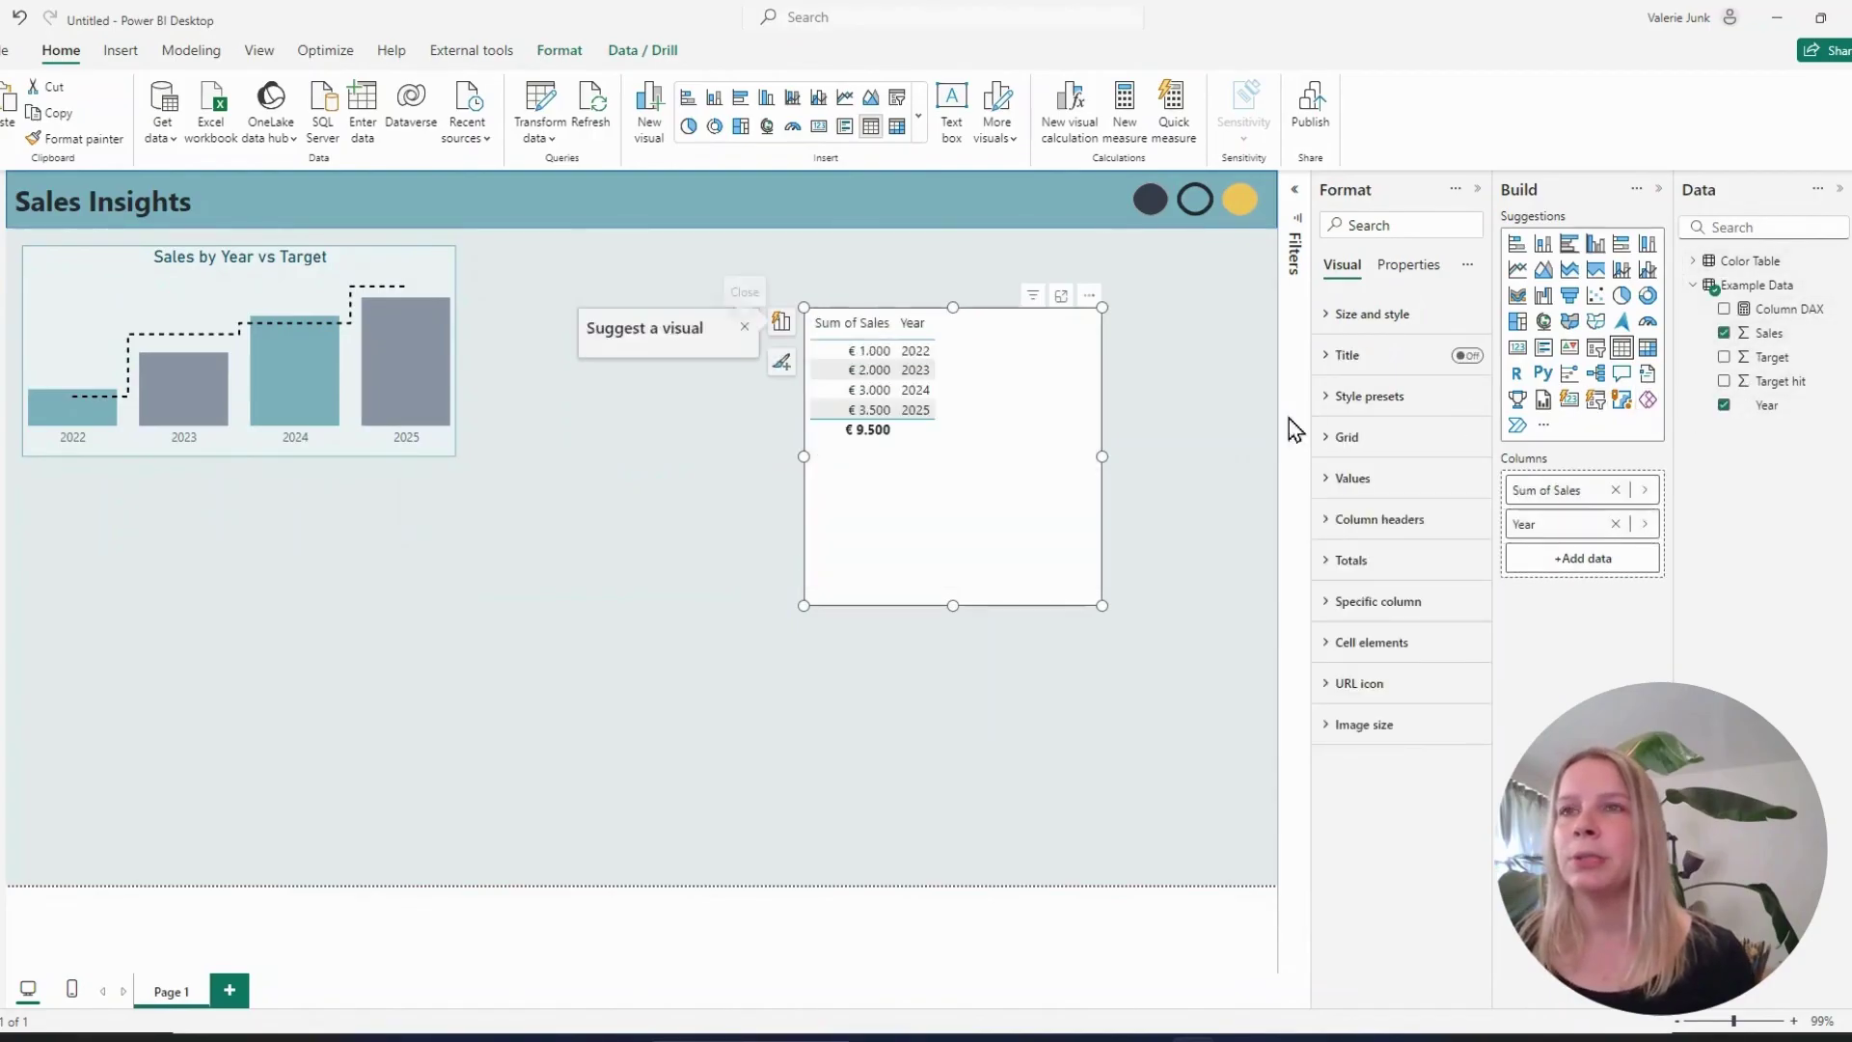
{"action": "left_click_drag", "start_coordinate": [1571, 526], "coordinate": [1562, 486]}
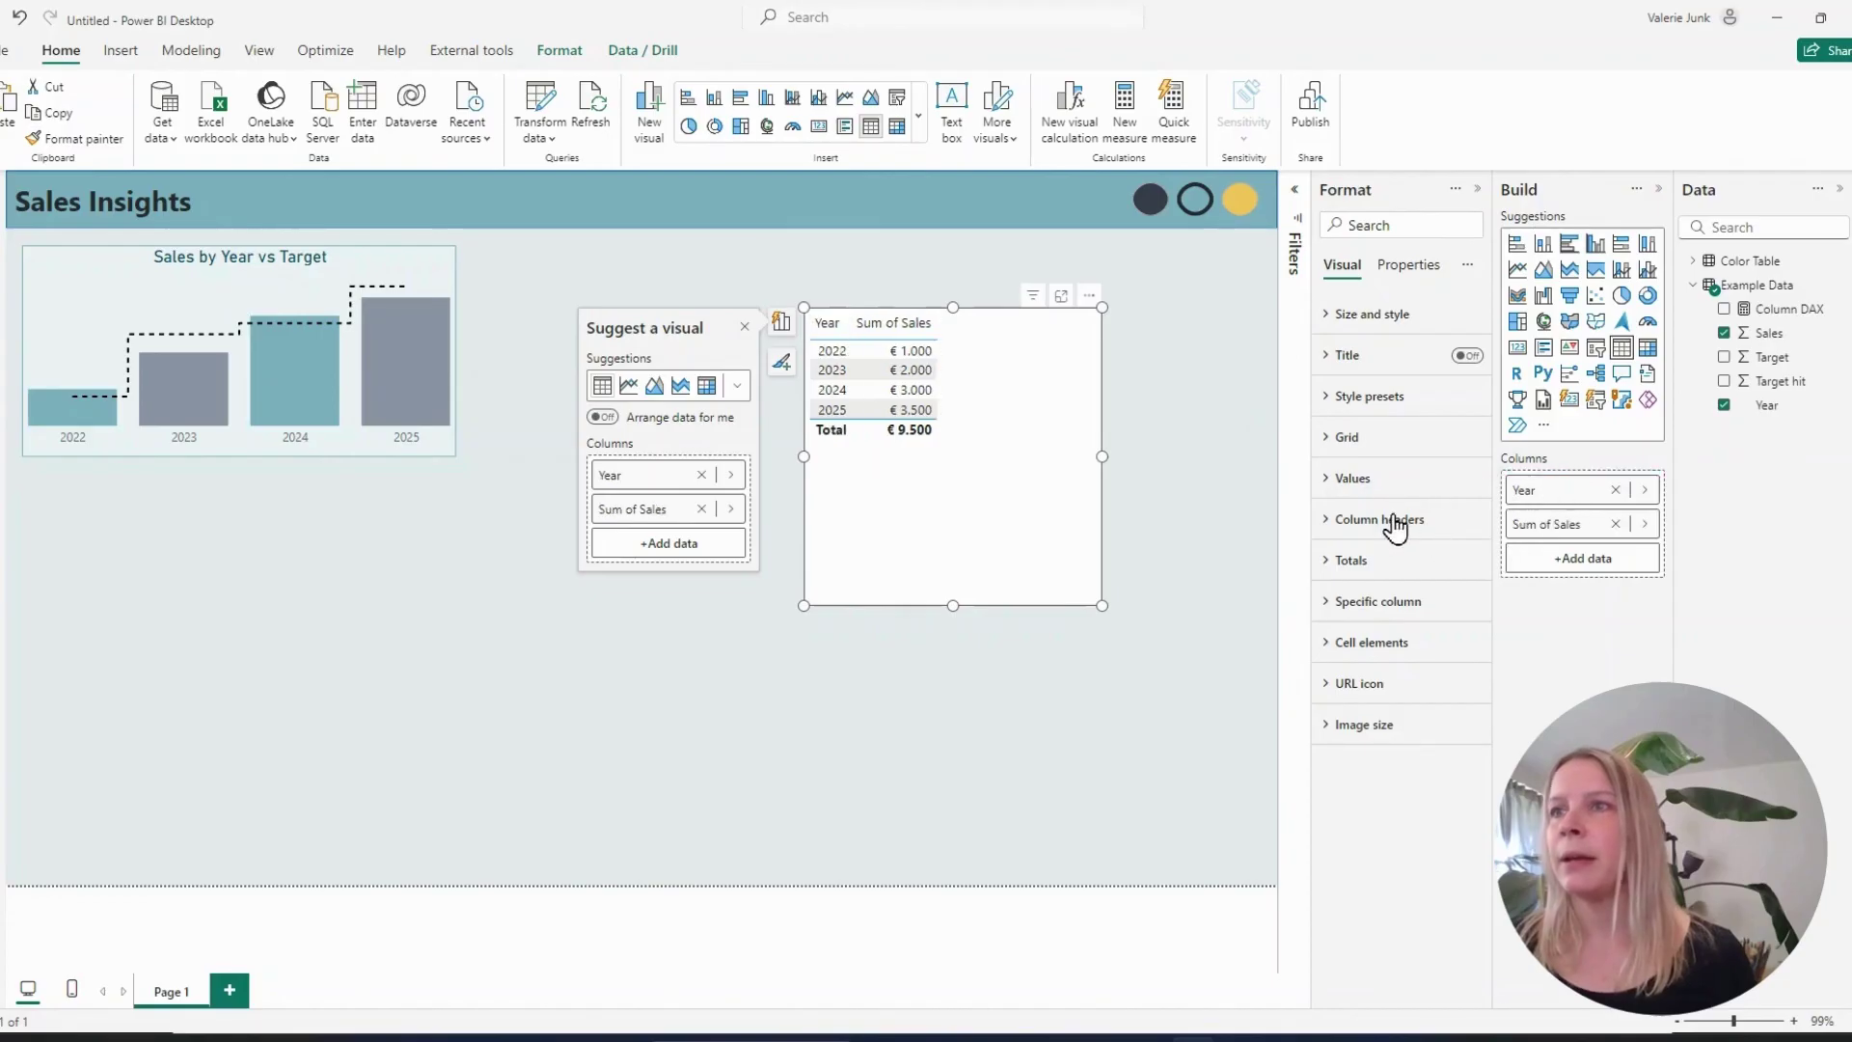
Examine the colour options for the table's column headers and delete the table
{"action": "left_click", "coordinate": [1389, 521]}
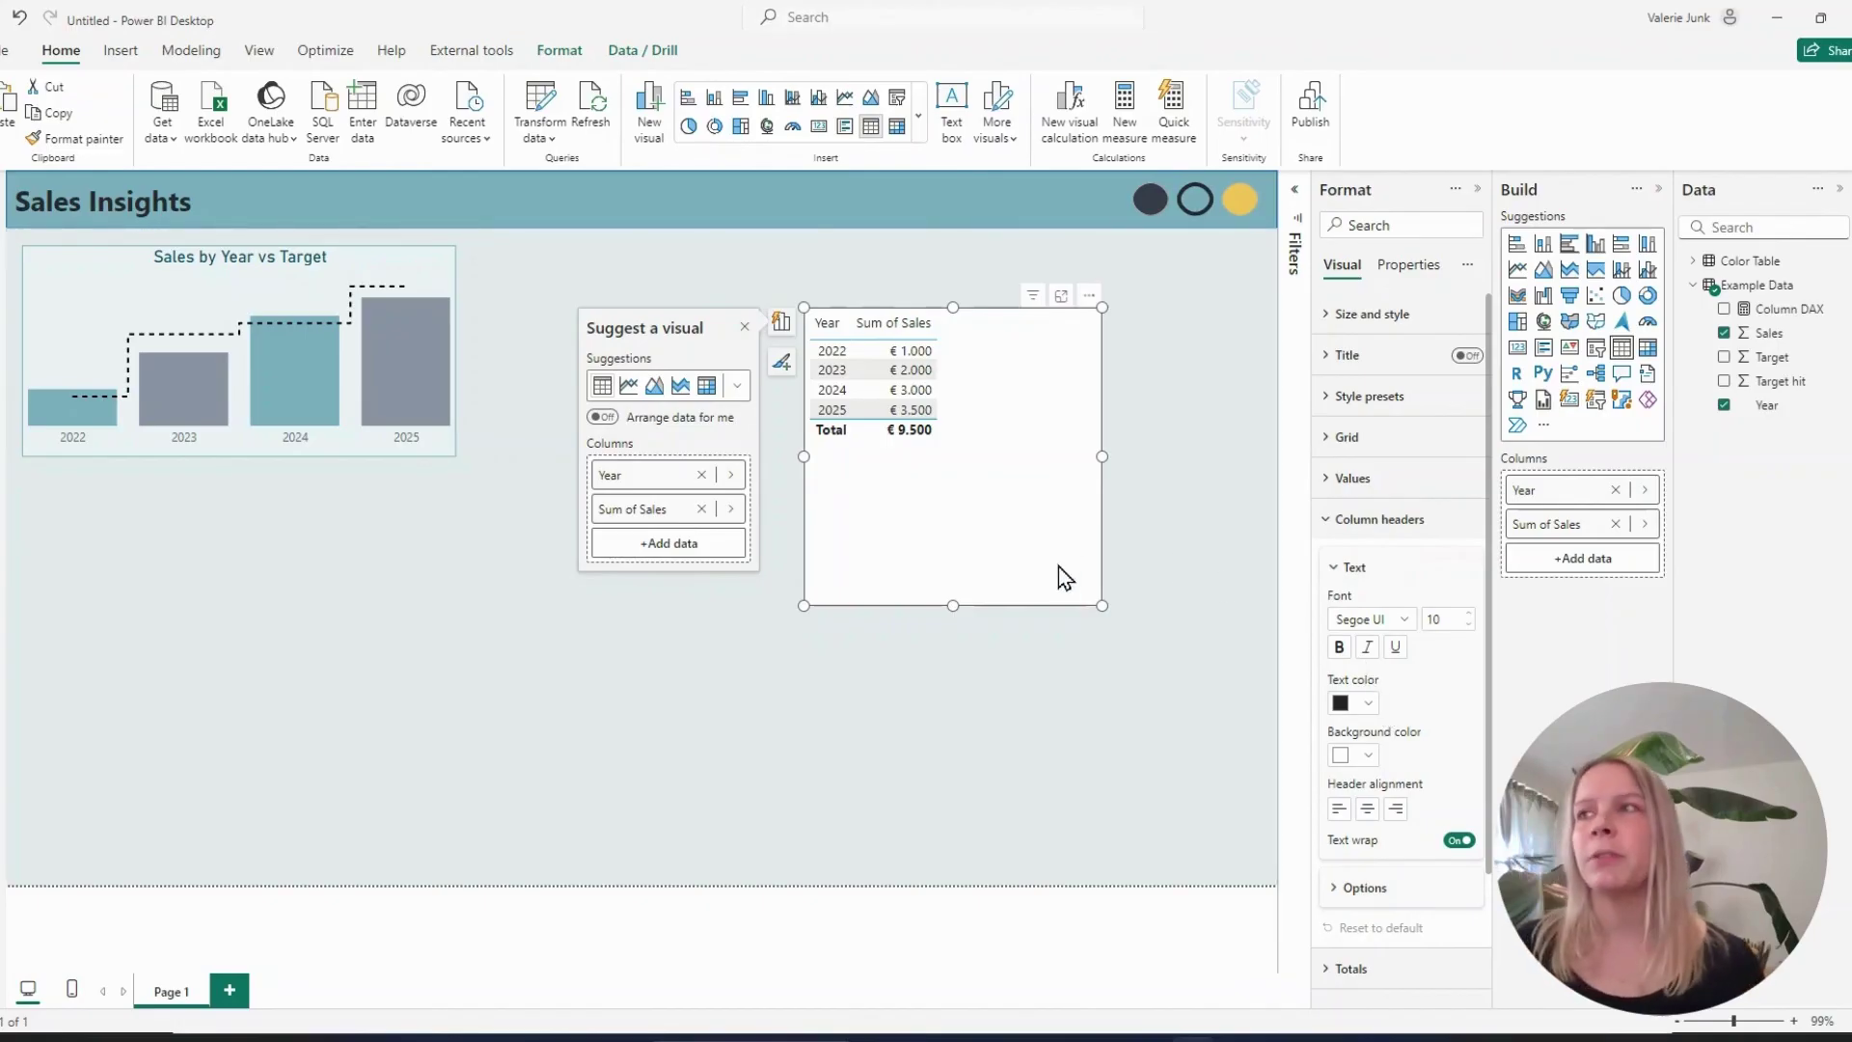
{"action": "key", "text": "Delete"}
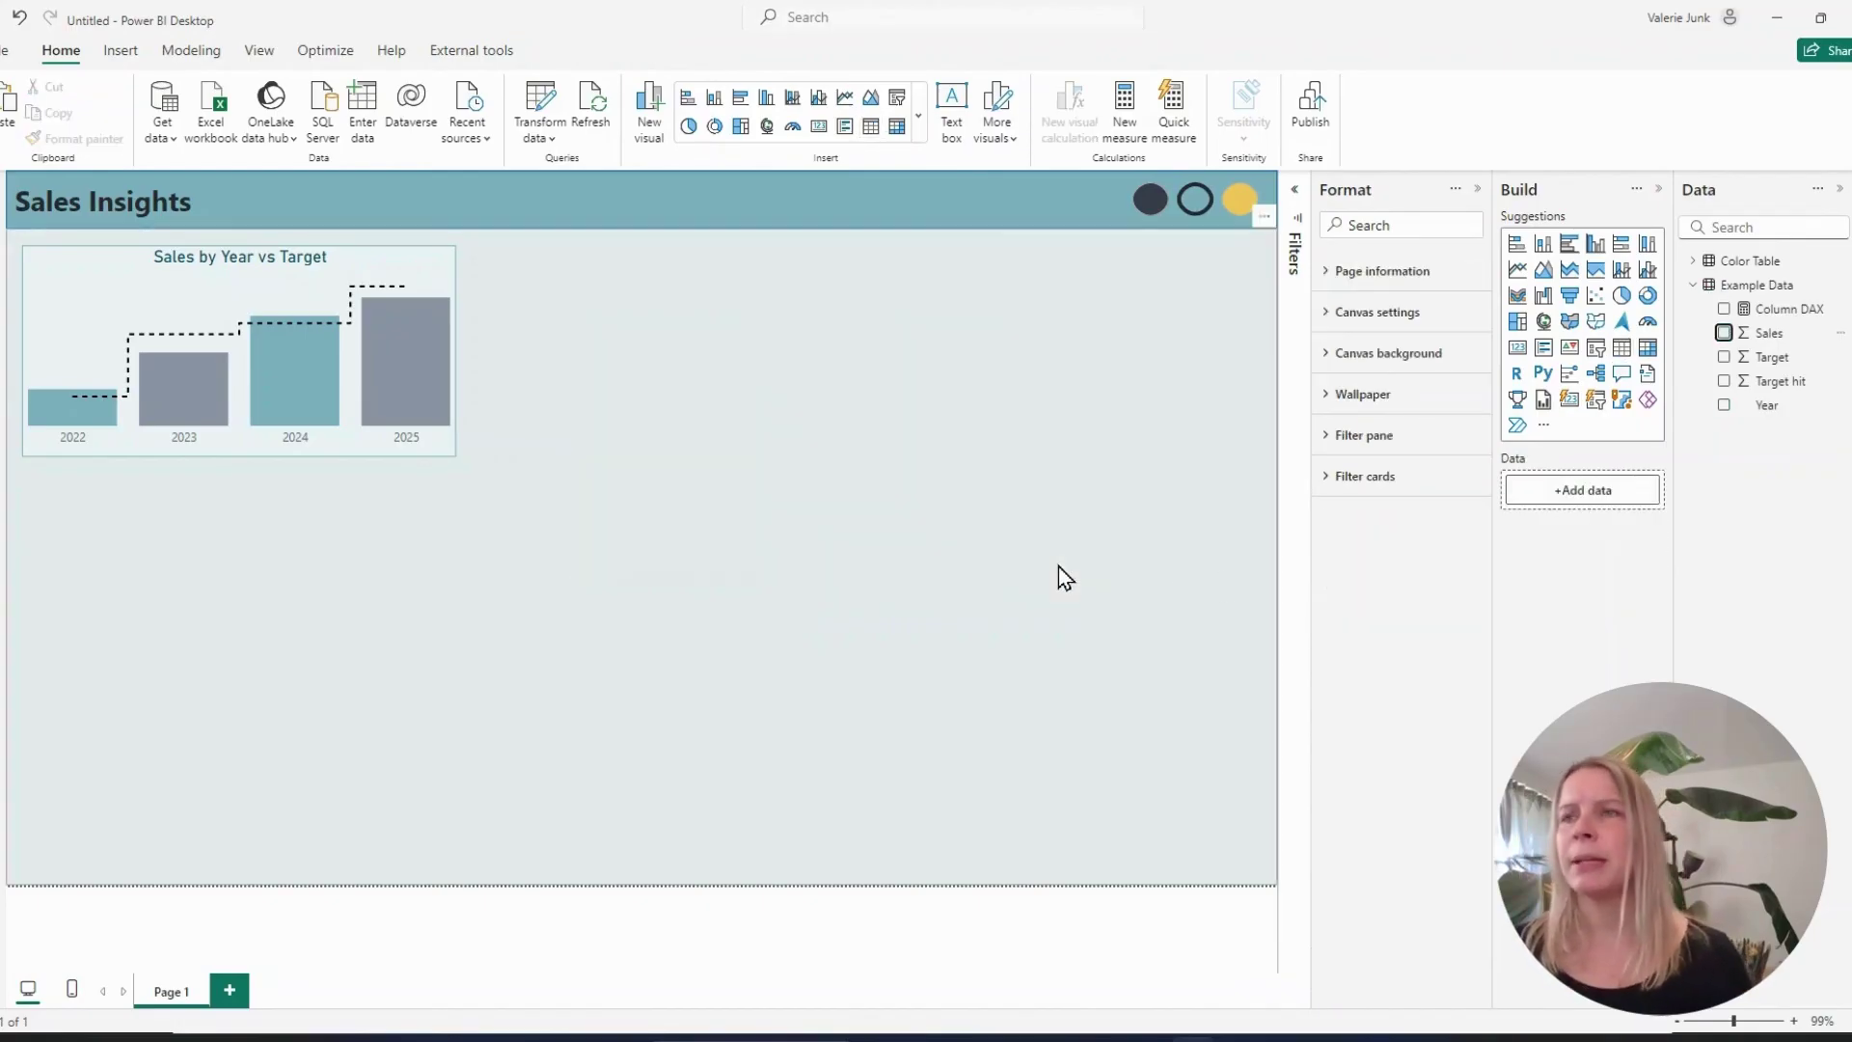